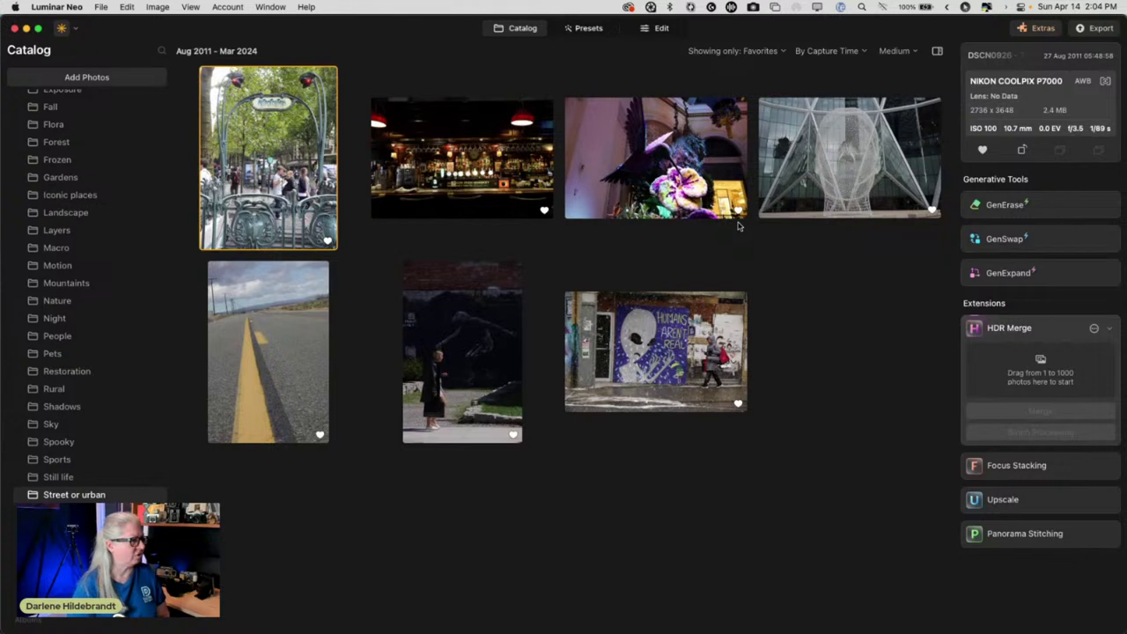
- Select the yellow-line road photo, switch to Lightroom Classic, filter the library by color label and find the same photo there
left_click_drag(738, 225, 274, 327)
left_click(275, 328)
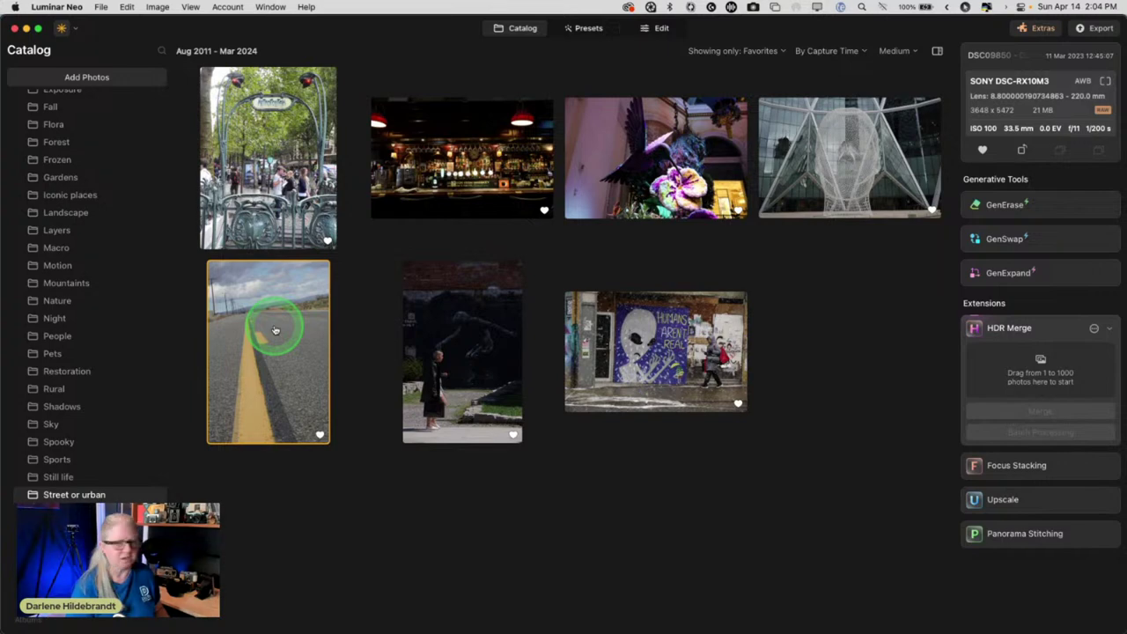
key("super+Tab")
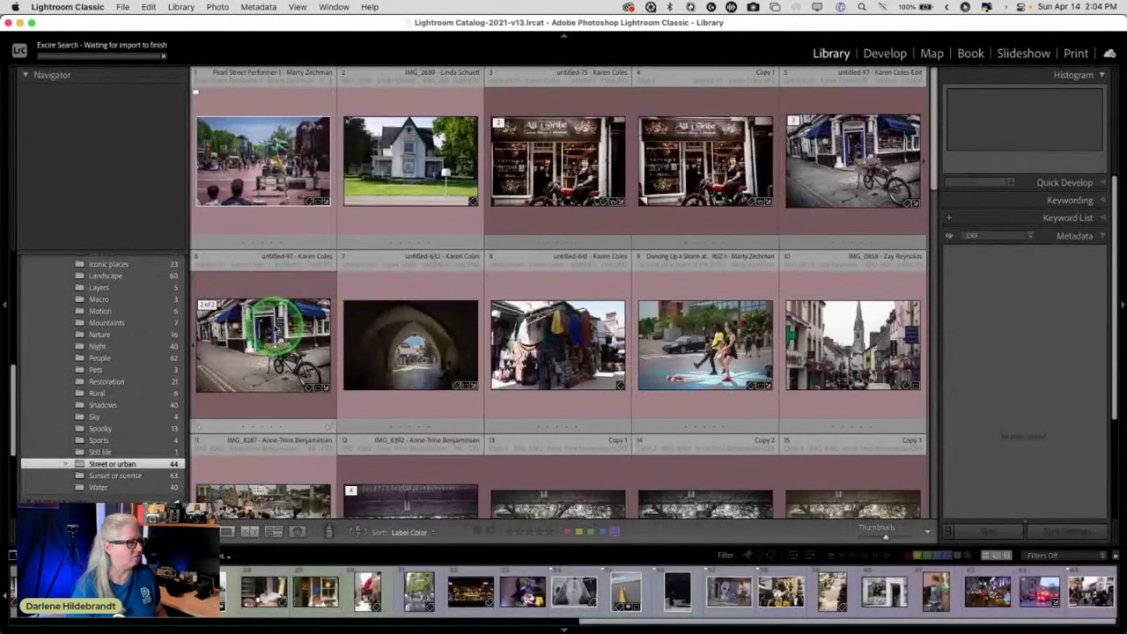
left_click_drag(397, 314, 559, 452)
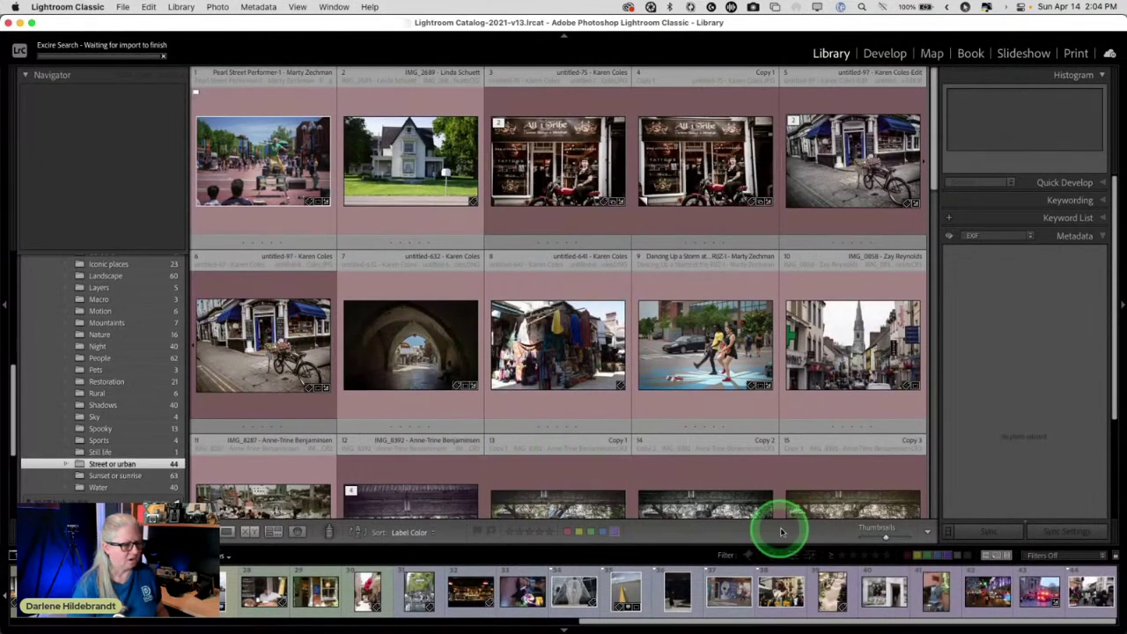
left_click(912, 552)
scroll(577, 326, "down", 8)
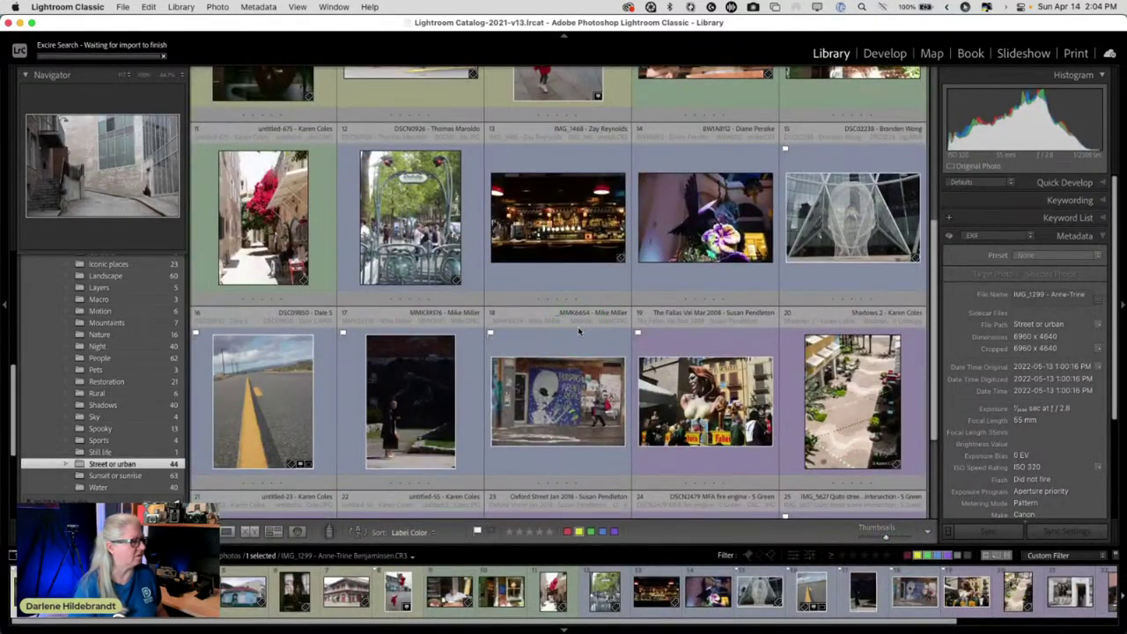
left_click(272, 405)
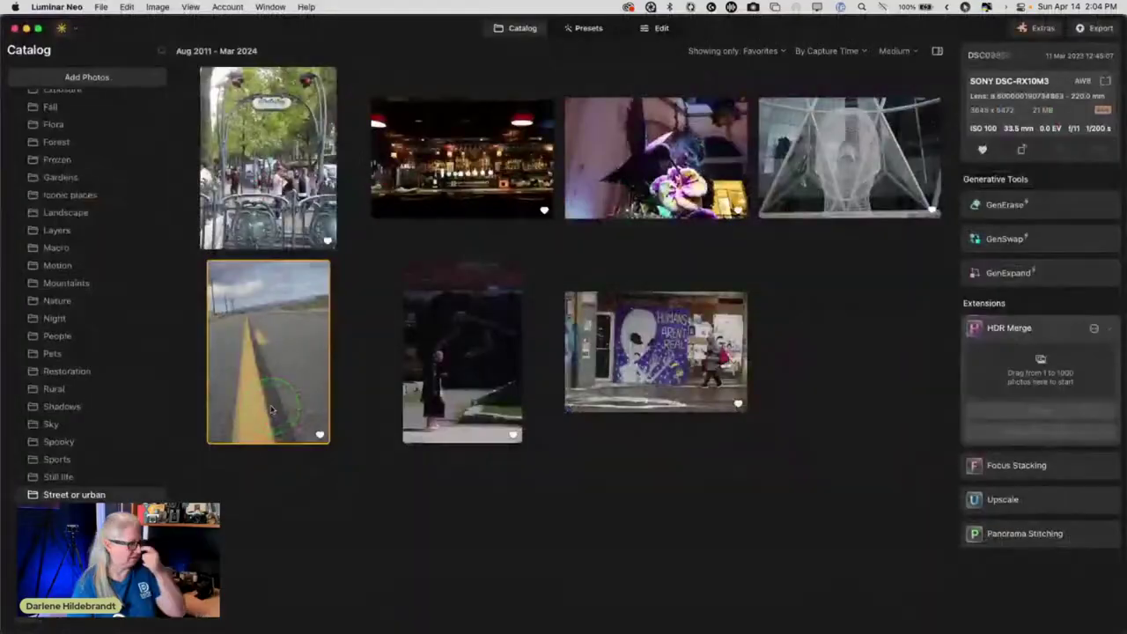
- Return to Luminar Neo and open the yellow-line road photo in the enlarged single-image view
left_click(267, 403)
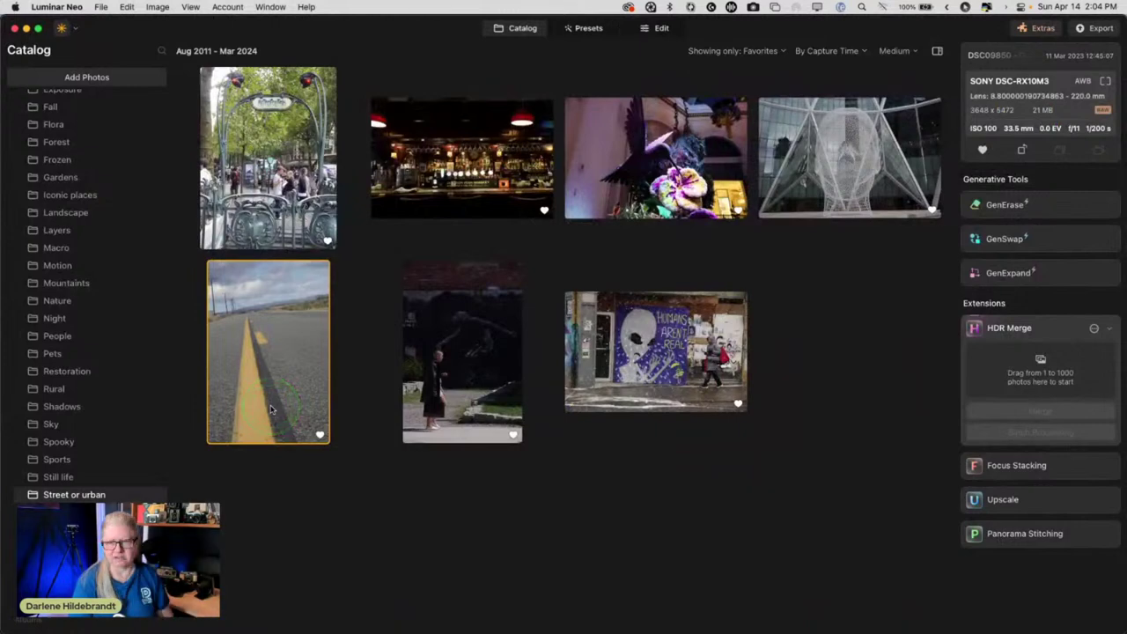
left_click(264, 409)
double_click(264, 407)
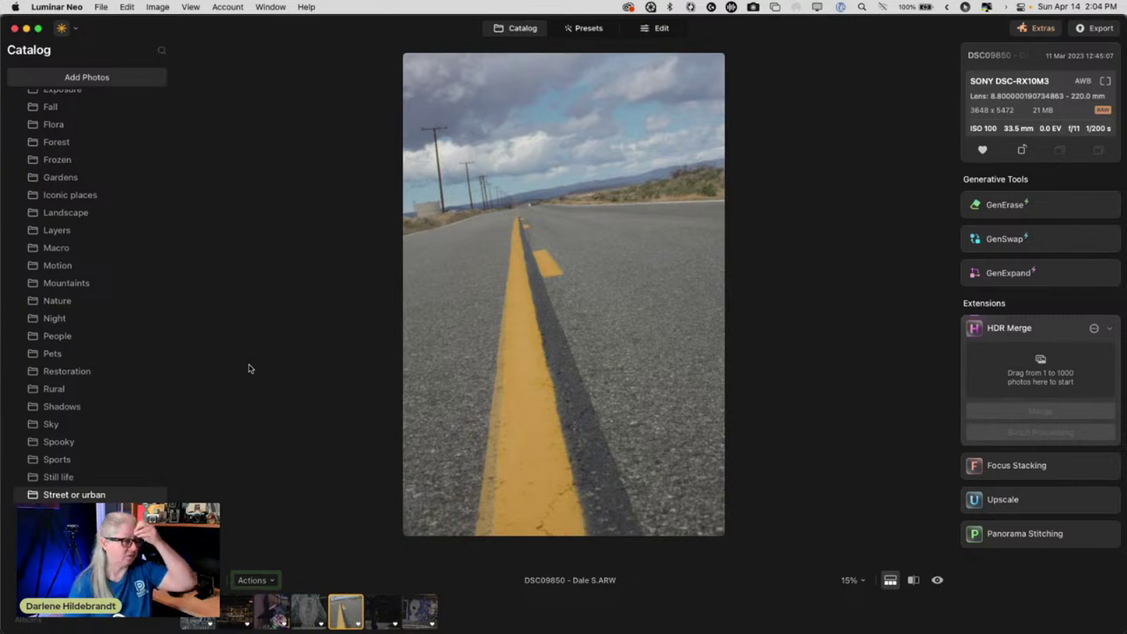
left_click(570, 211)
left_click(583, 125)
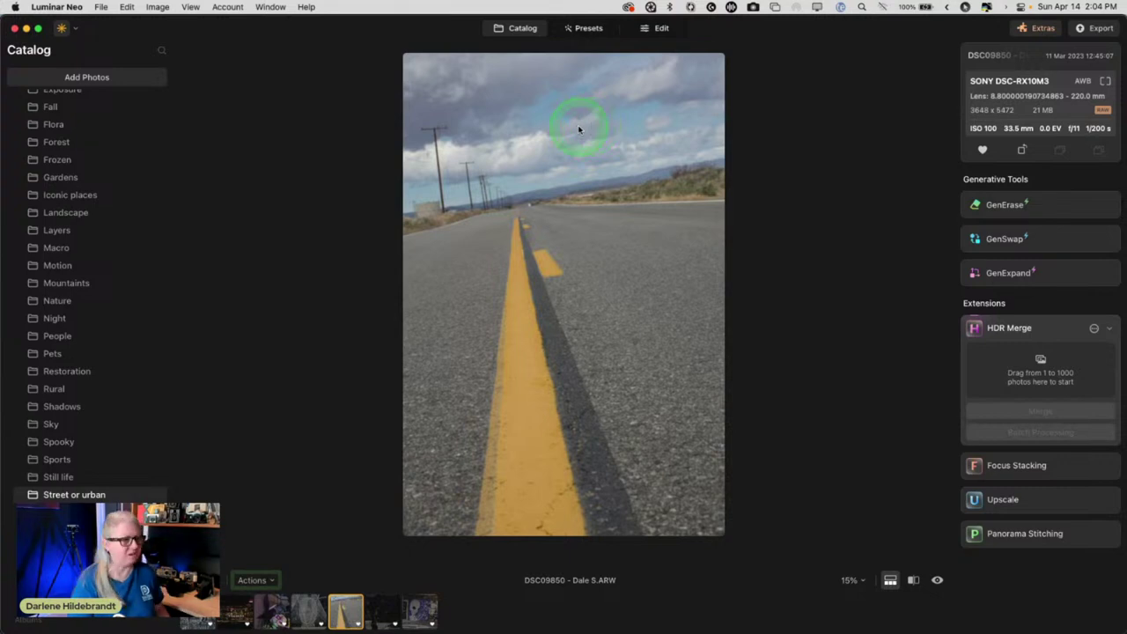
- Open the road photo for editing and check its before/after comparison
left_click(661, 29)
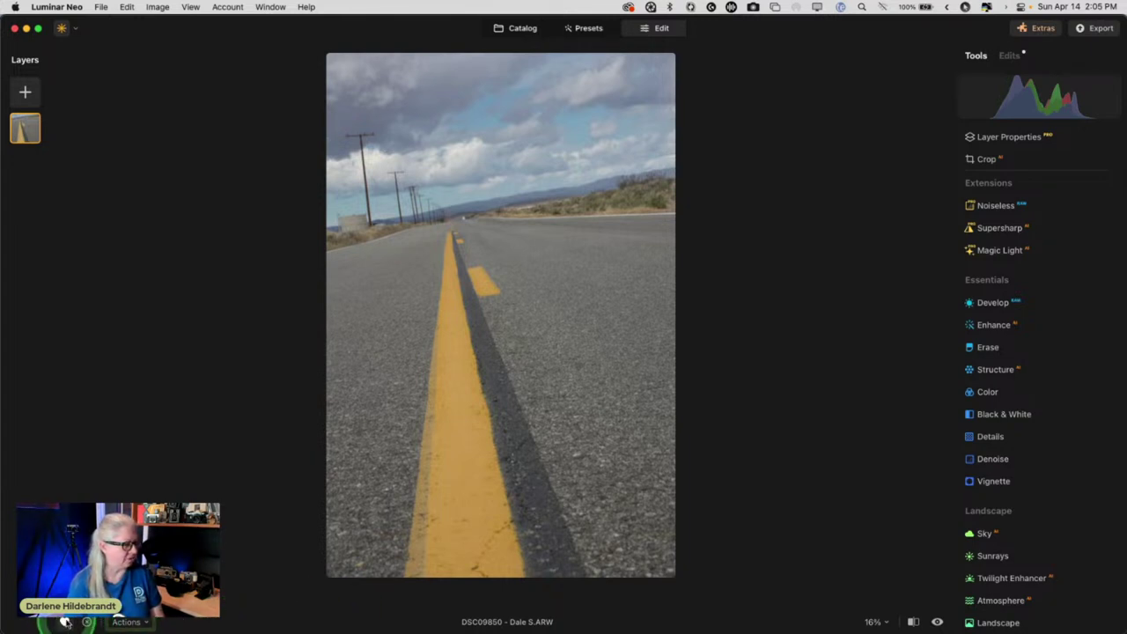
left_click(913, 622)
left_click(913, 621)
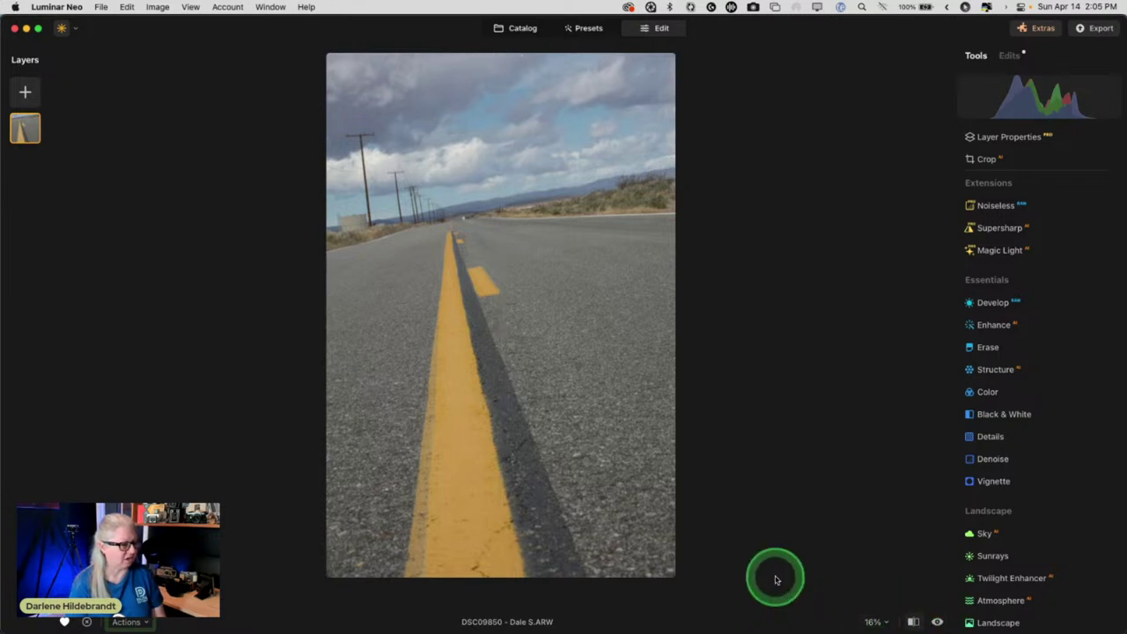
- Set the road photo's camera profile in Develop to Camera Landscape
left_click(993, 302)
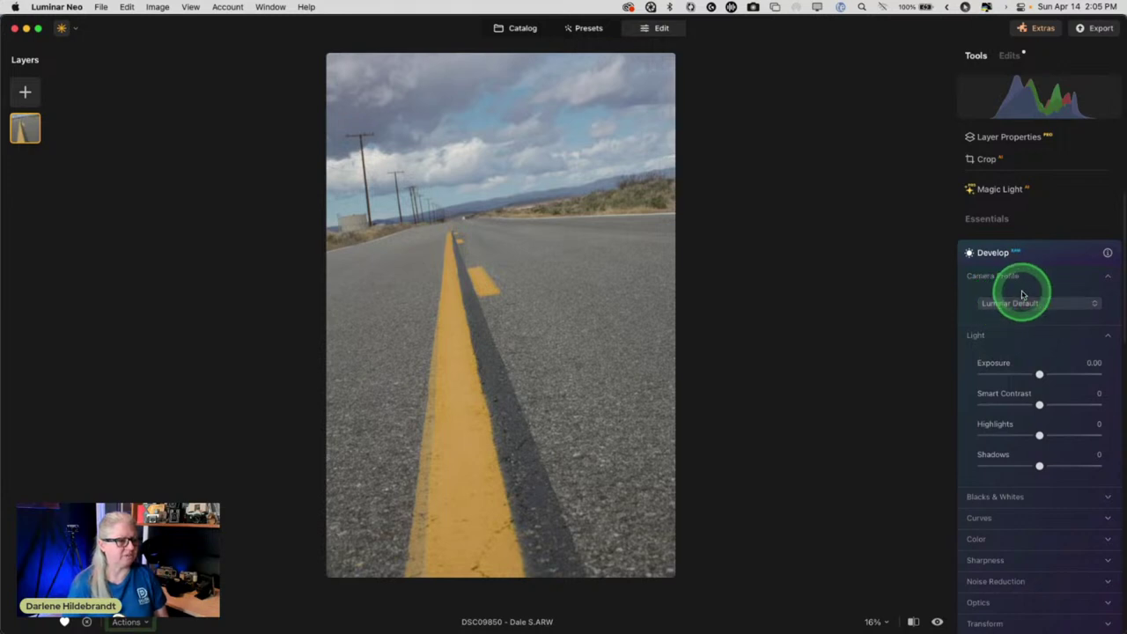
left_click(1024, 303)
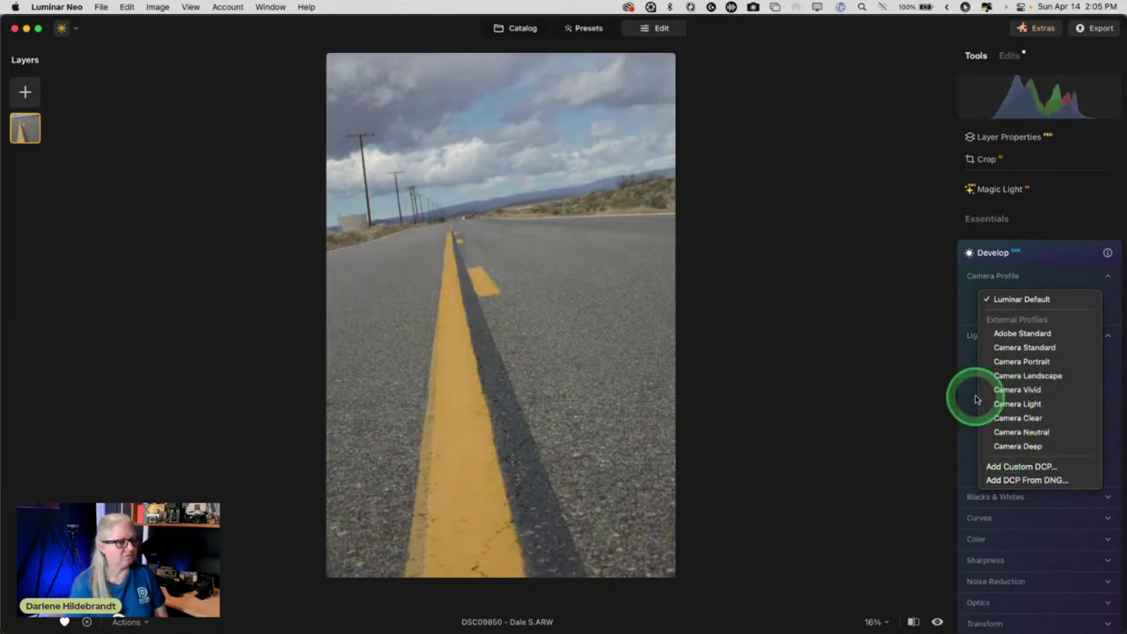
left_click(1017, 376)
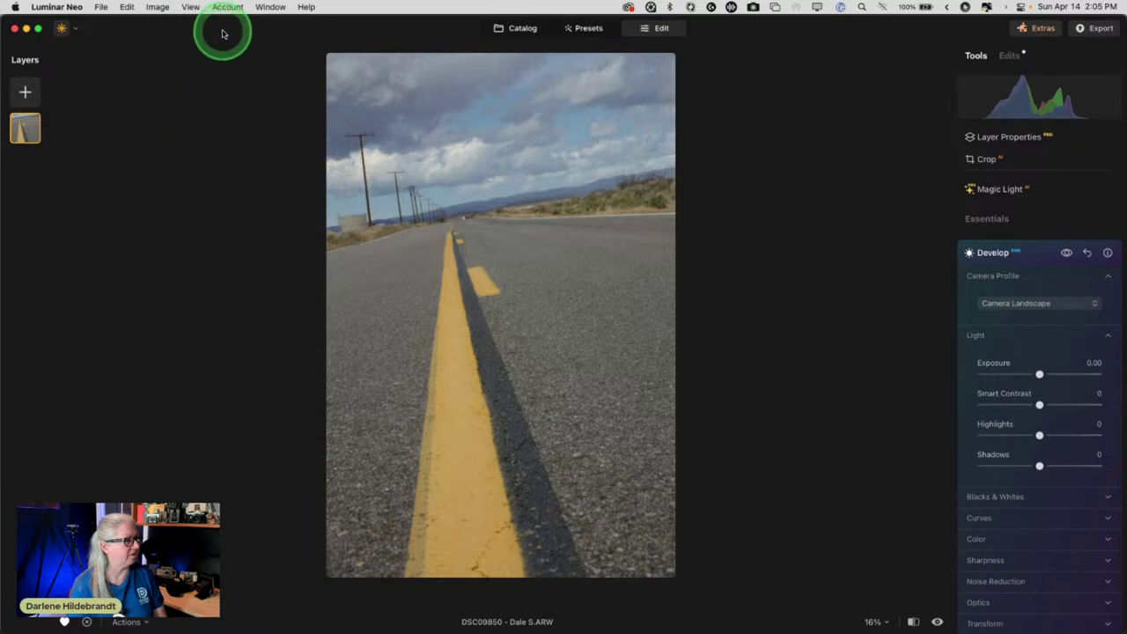
left_click(189, 6)
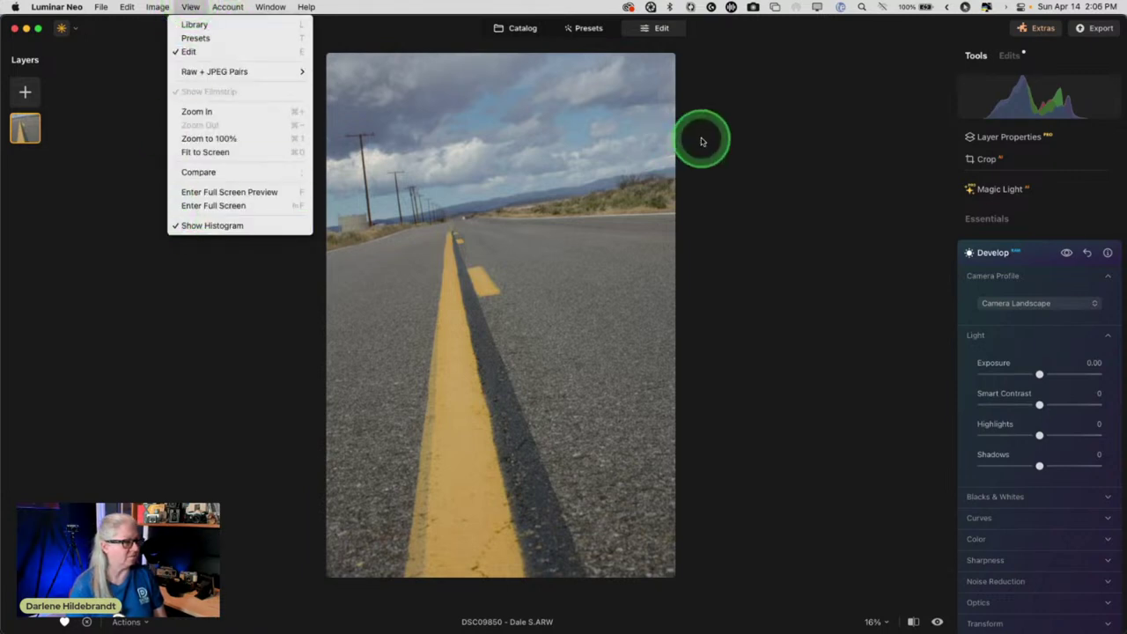
left_click(824, 137)
- Increase contrast with Develop's Curves by moving the white point and the black point inward toward the ends of the histogram
scroll(968, 307, "down", 2)
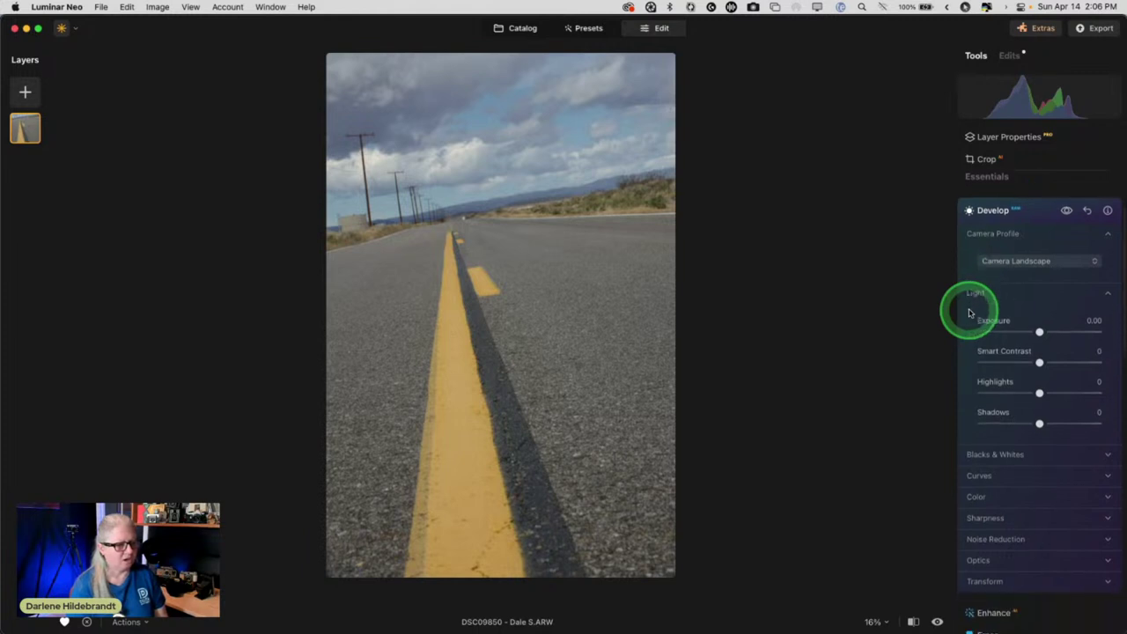
left_click(988, 471)
scroll(989, 472, "down", 6)
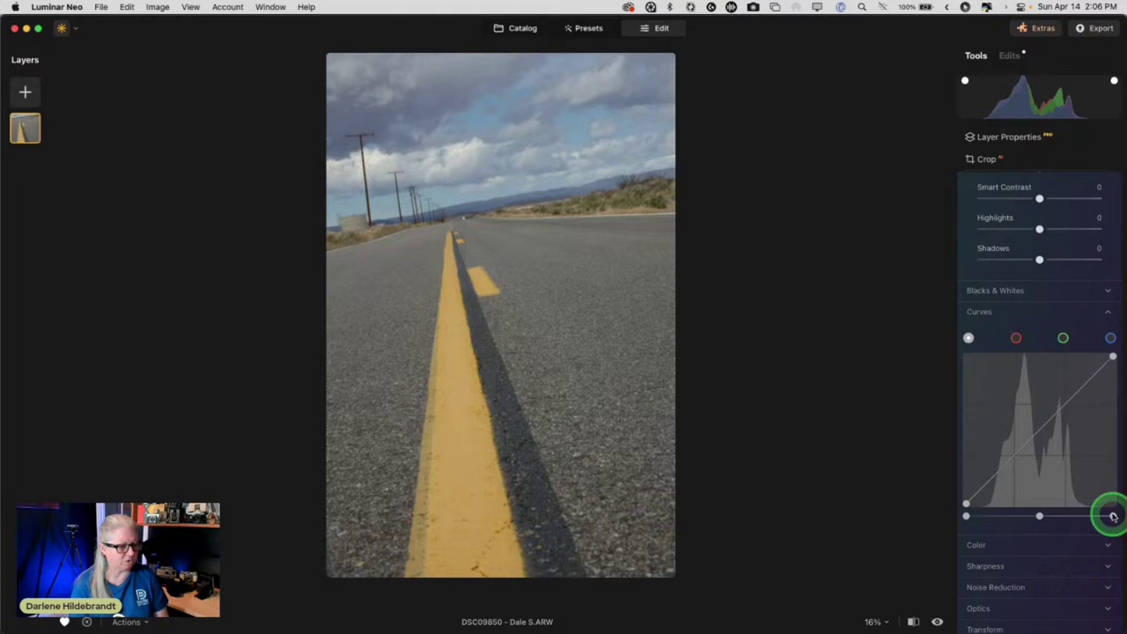
left_click_drag(1113, 517, 1088, 515)
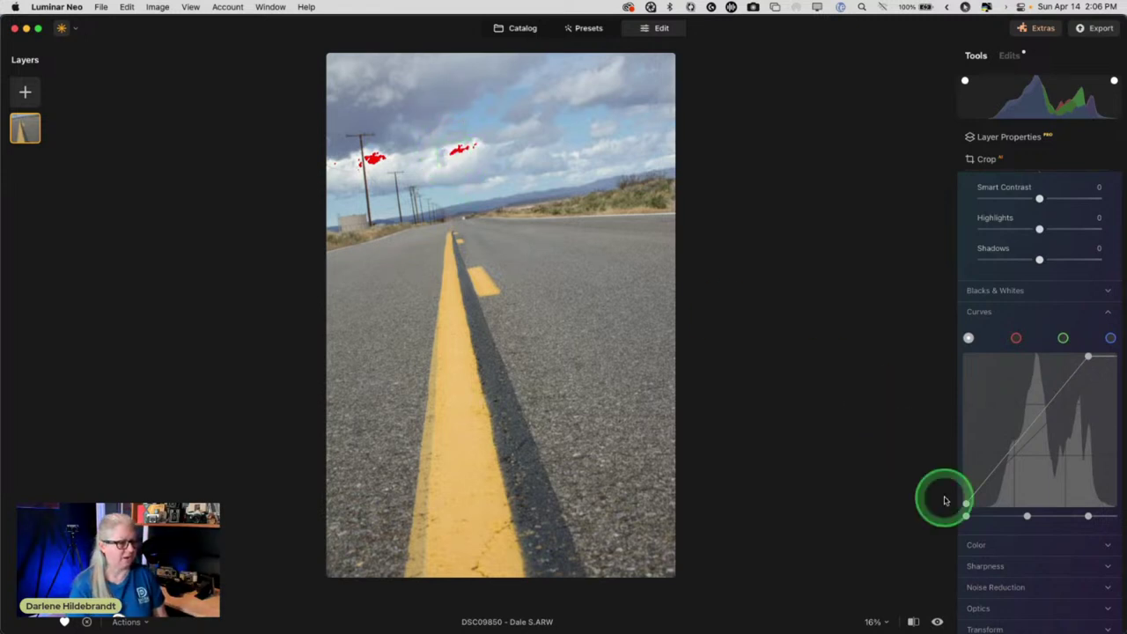
left_click_drag(966, 516, 1013, 515)
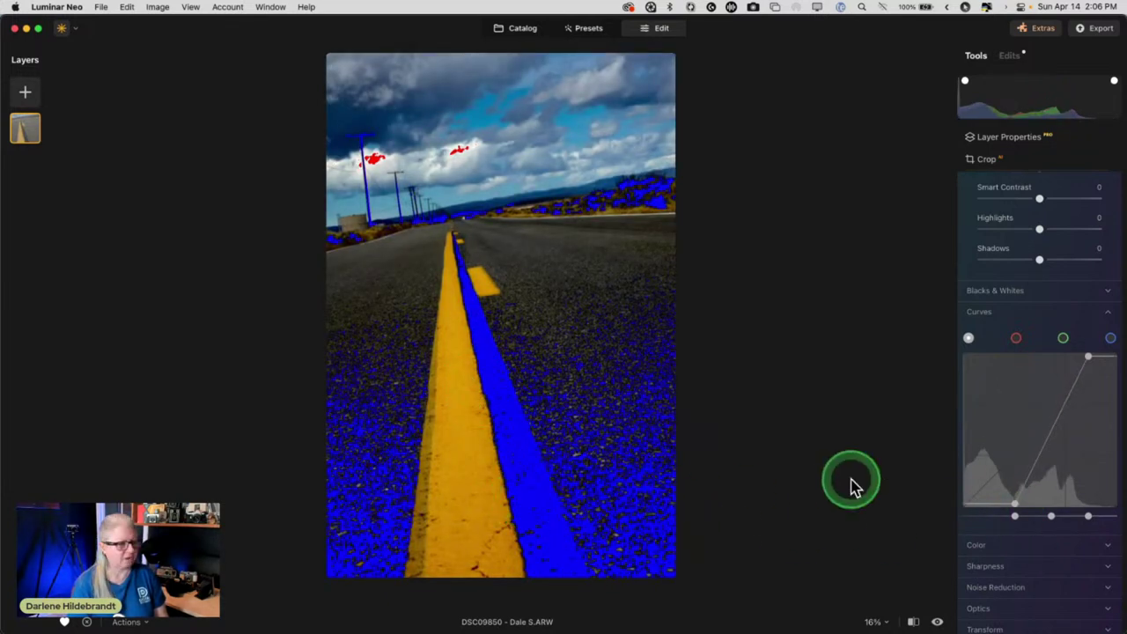
mouse_move(1014, 516)
left_mouse_down()
mouse_move(949, 520)
mouse_move(999, 517)
left_mouse_up()
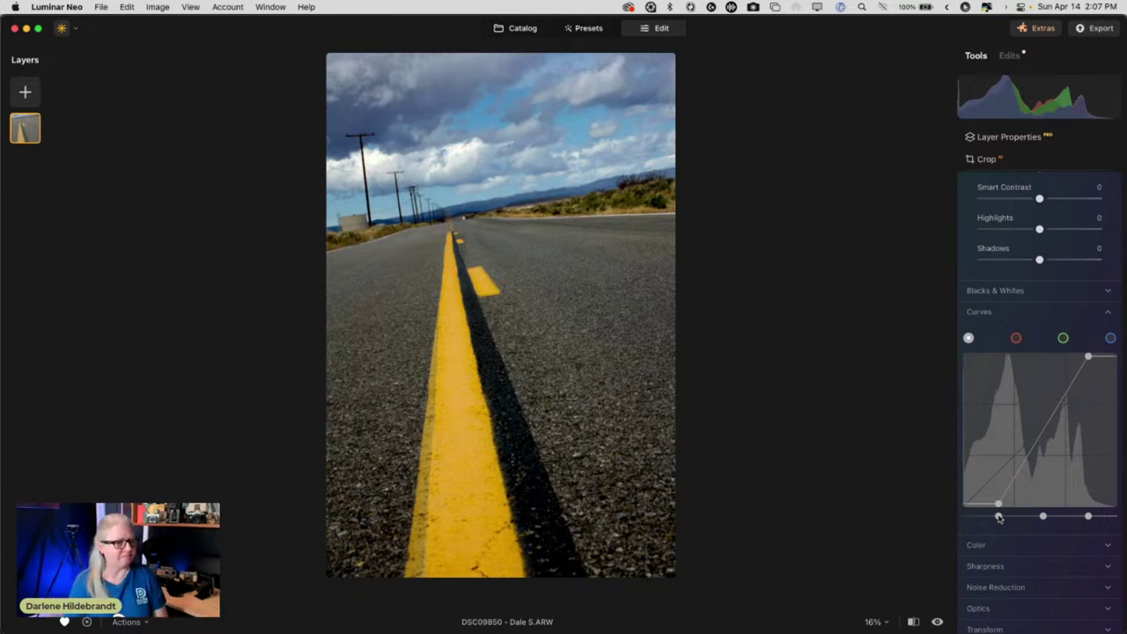
left_click_drag(997, 507, 984, 503)
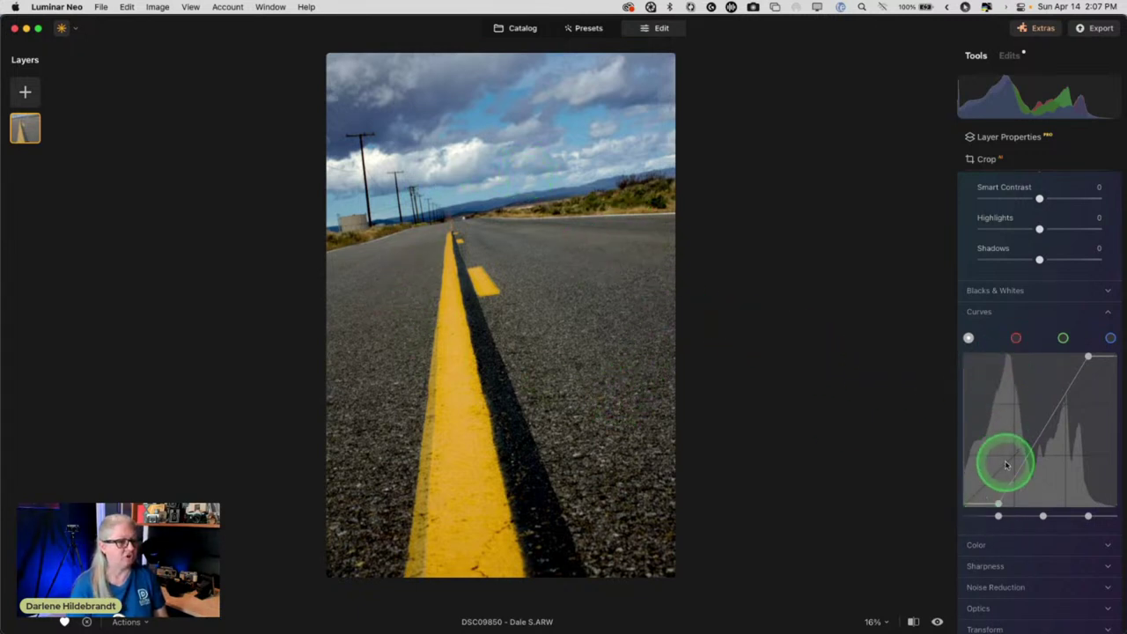
left_click(1003, 311)
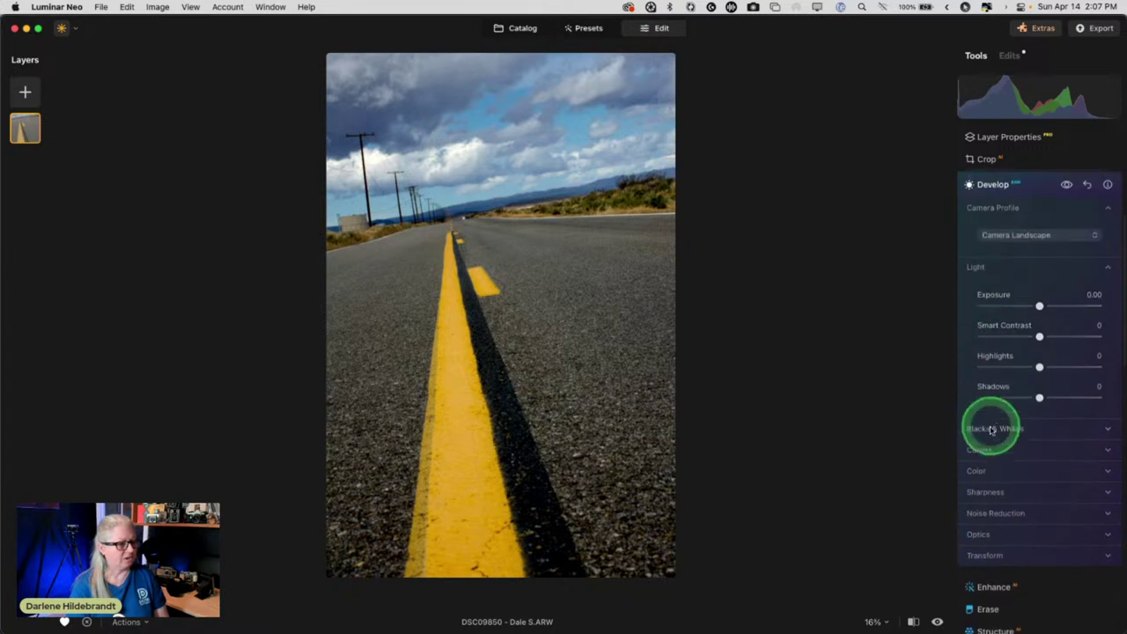
left_click(982, 449)
left_click(976, 449)
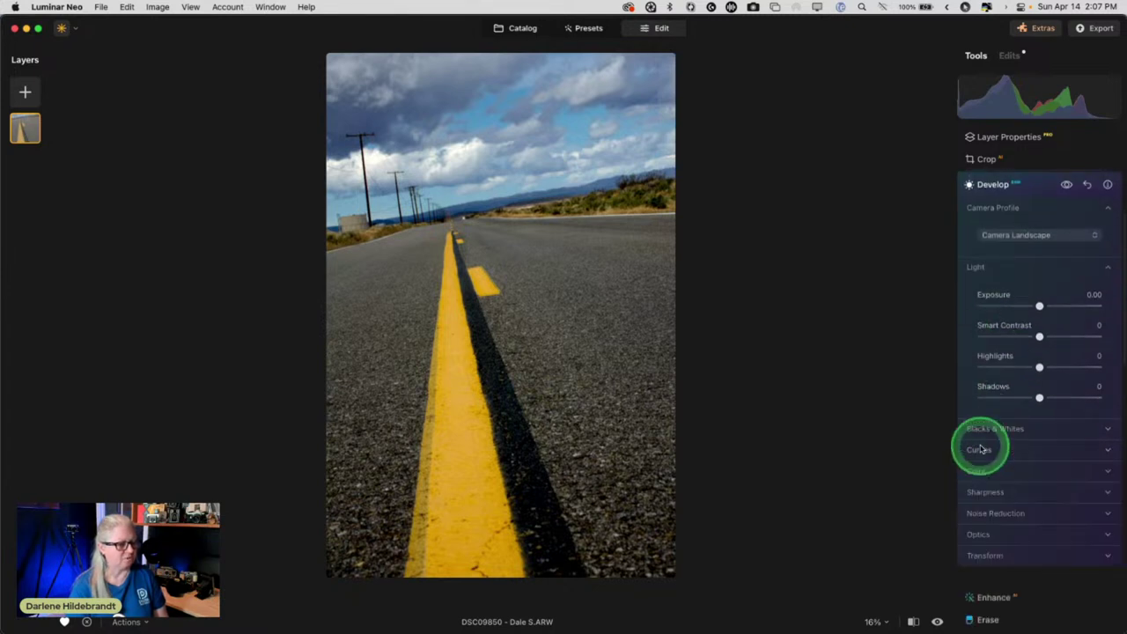
- Warm the road photo's white balance by setting the Develop color temperature to 5467
scroll(975, 445, "down", 1)
left_click(972, 418)
scroll(973, 420, "down", 3)
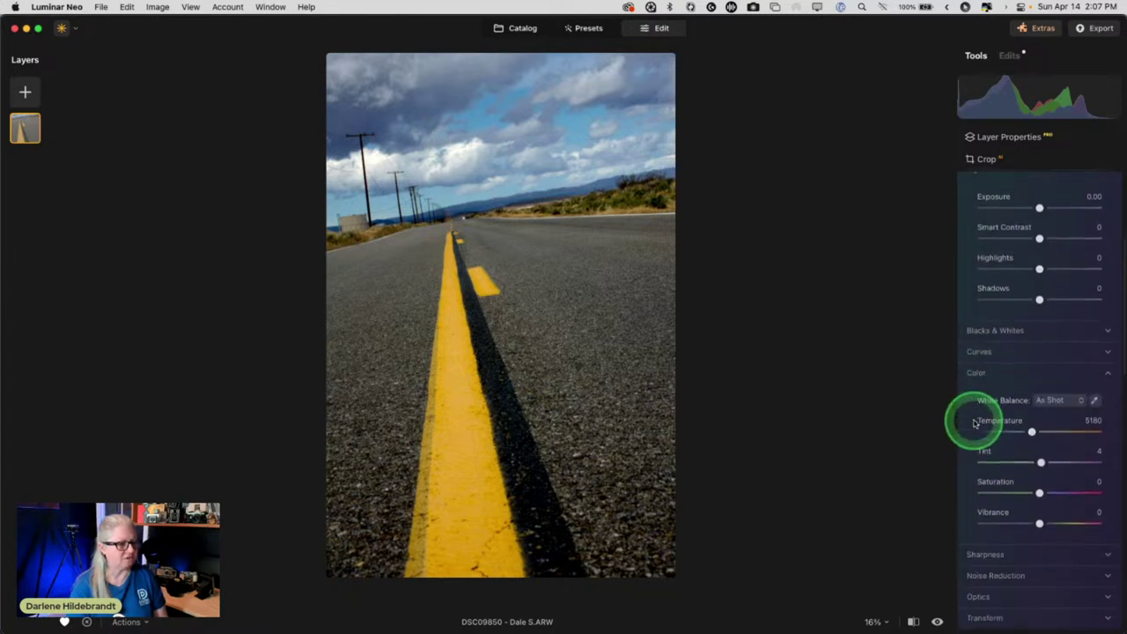
left_click_drag(1059, 409, 1032, 407)
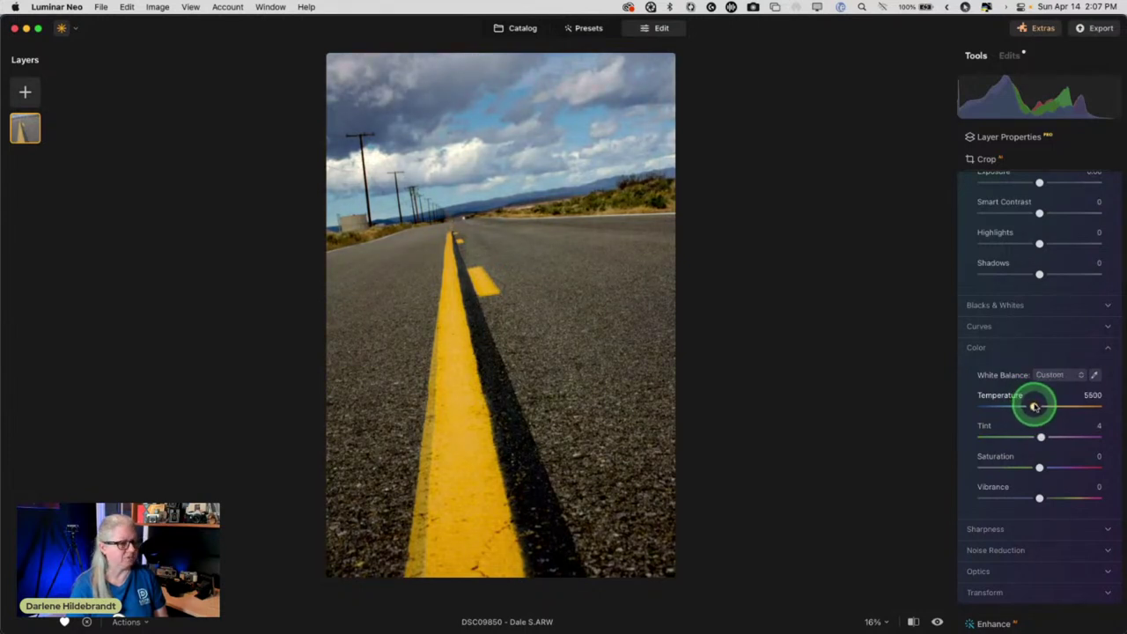
left_click_drag(1034, 405, 1032, 406)
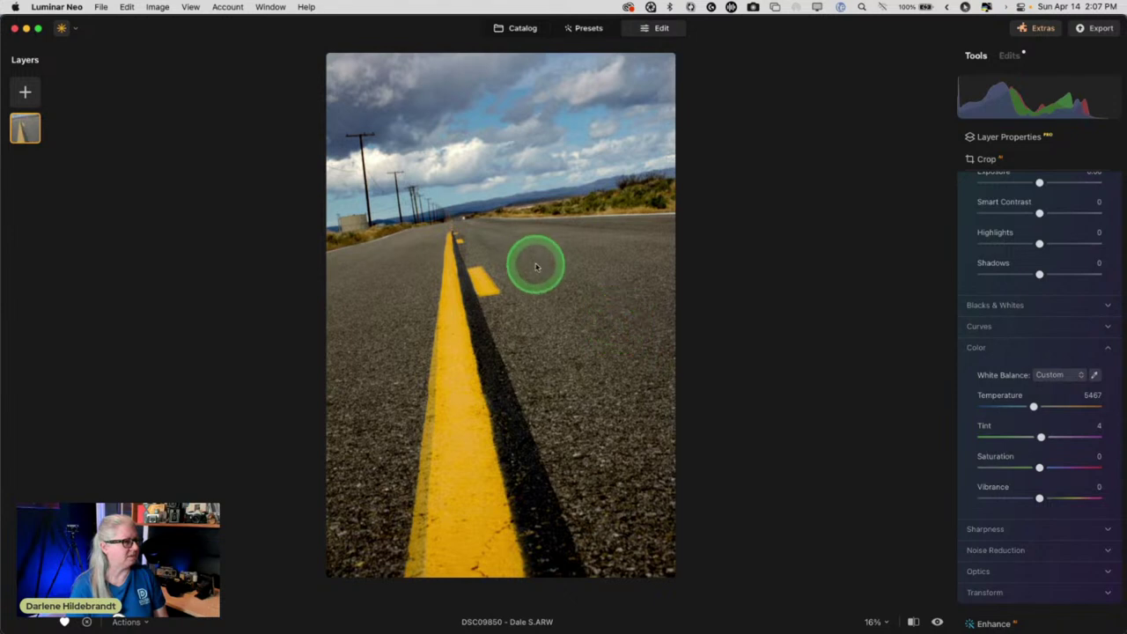
- Sample the grey asphalt as the white balance neutral, and adjust the temperature to 5397
left_click(1093, 375)
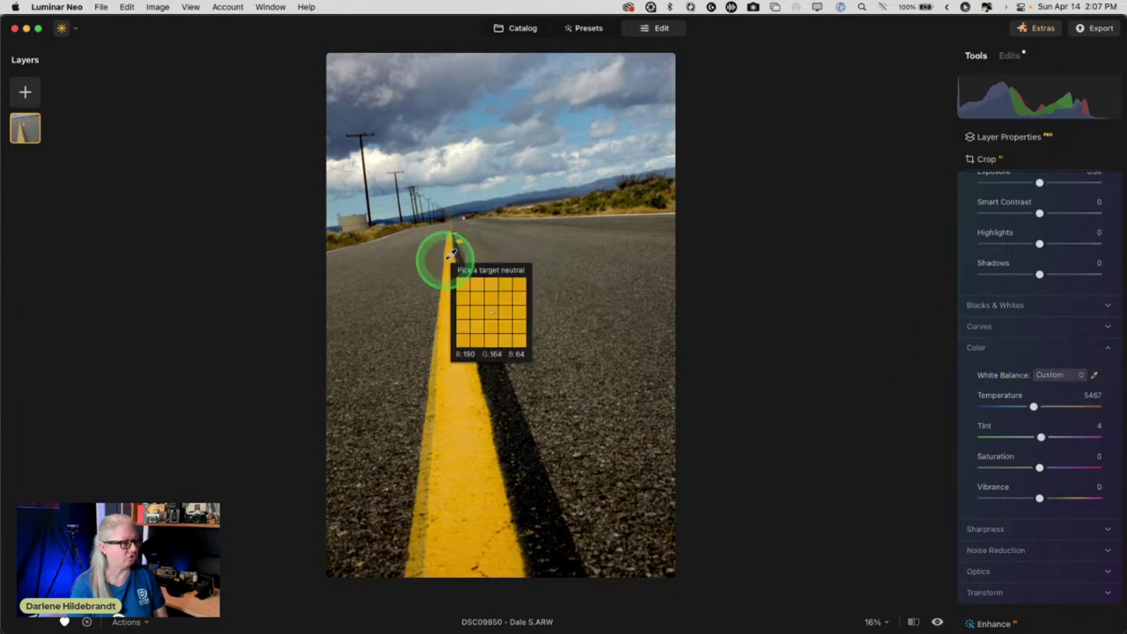
left_click(529, 274)
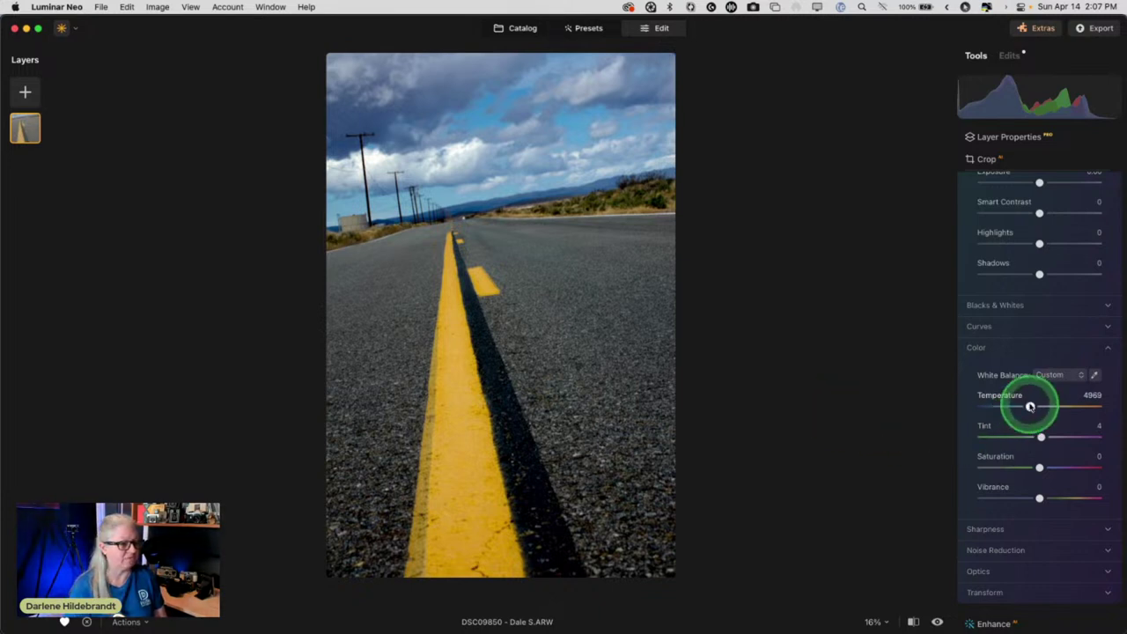
left_click_drag(1026, 404, 1033, 406)
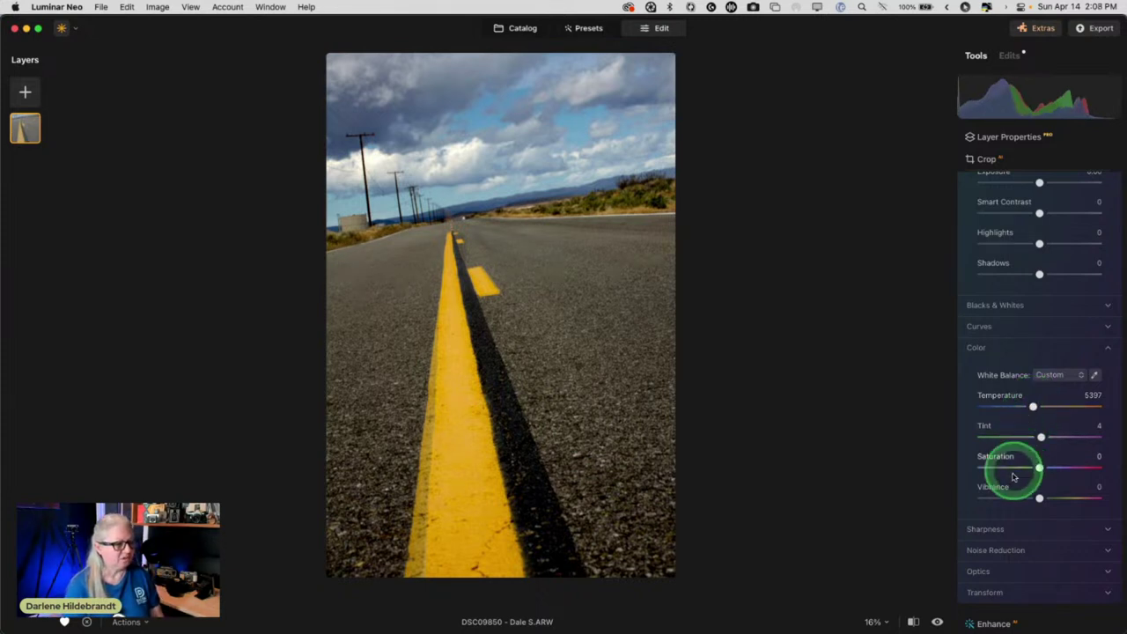
left_click(994, 352)
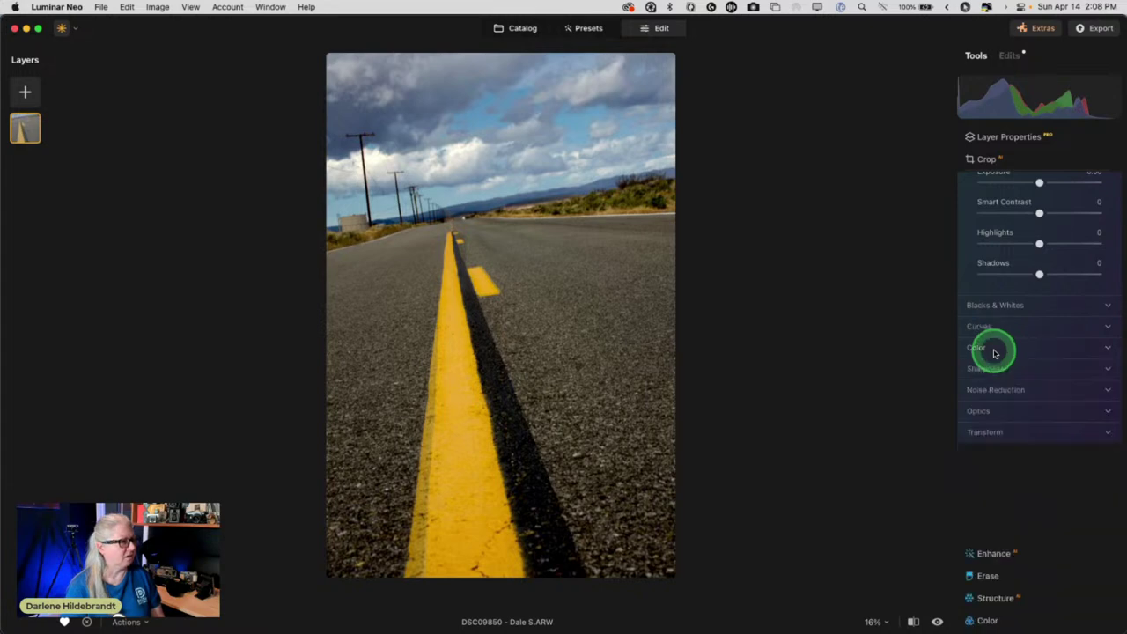
- Enable Auto Fix Chromatic Aberrations in Develop's Optics settings and inspect the photo's edges at 100% before returning to the full view
left_click(634, 176)
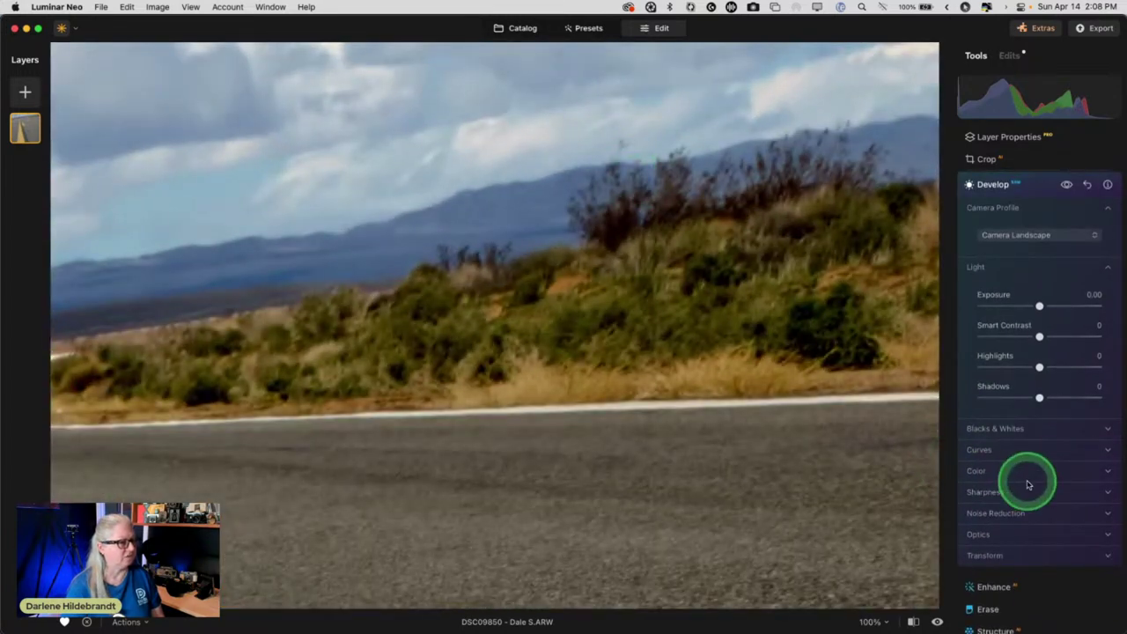
scroll(1023, 478, "down", 5)
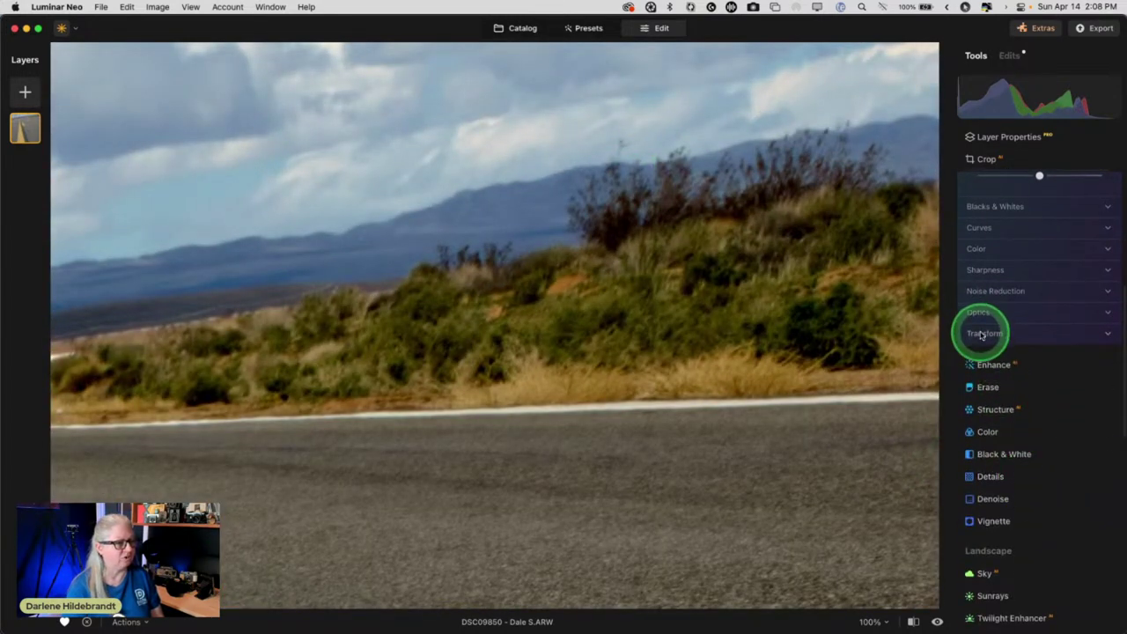
left_click(976, 313)
scroll(980, 396, "up", 2)
left_click(982, 482)
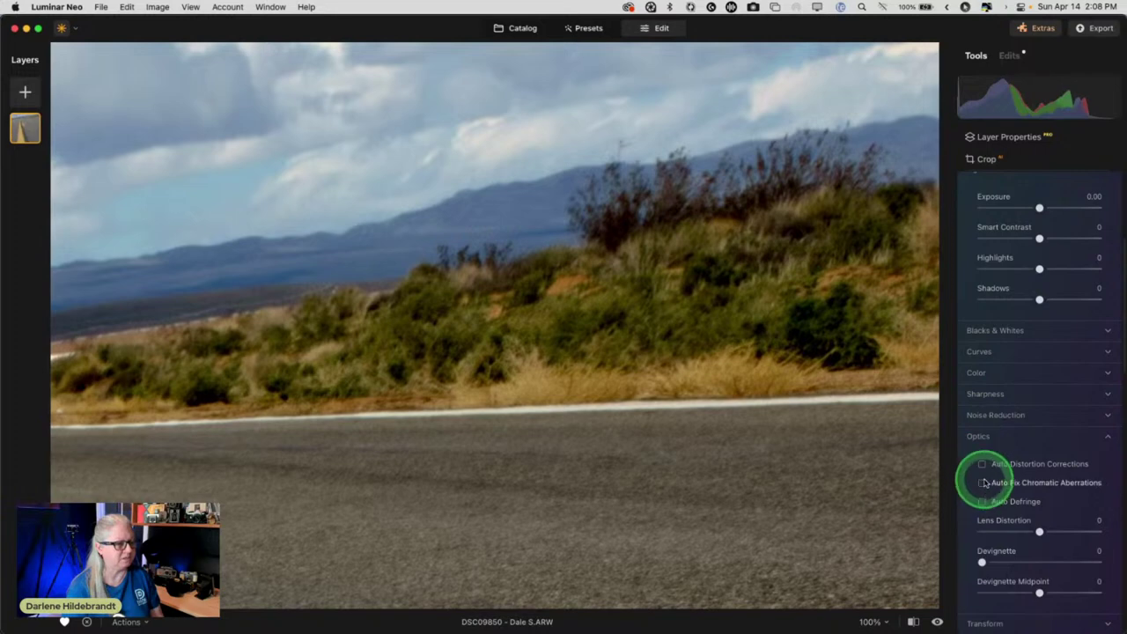
left_click_drag(465, 311, 315, 310)
scroll(315, 310, "down", 2)
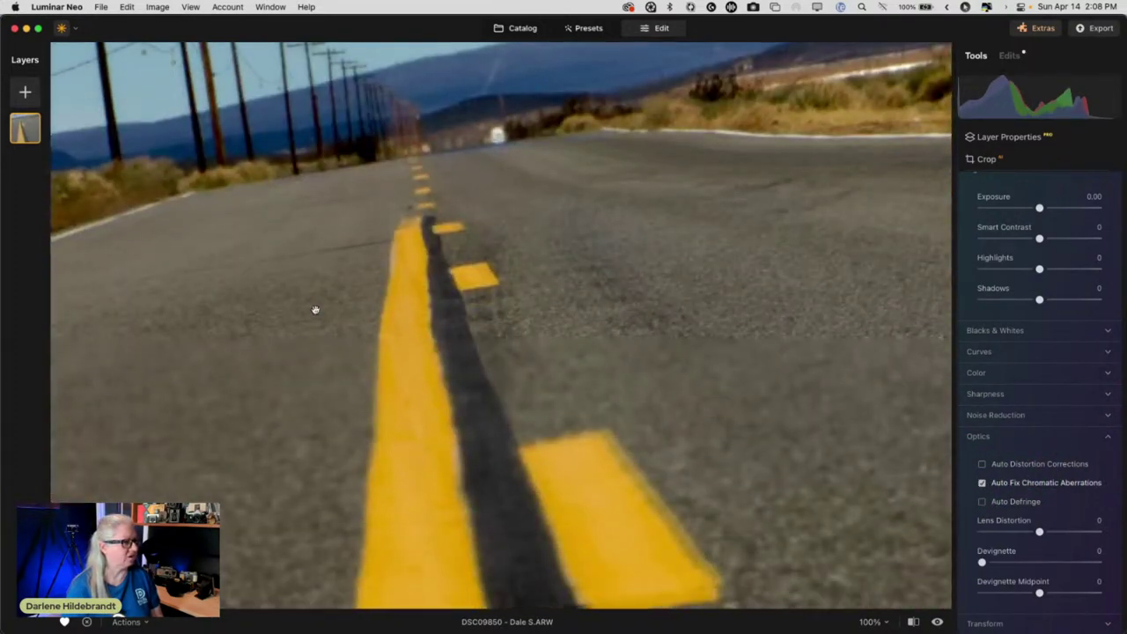
scroll(315, 310, "up", 5)
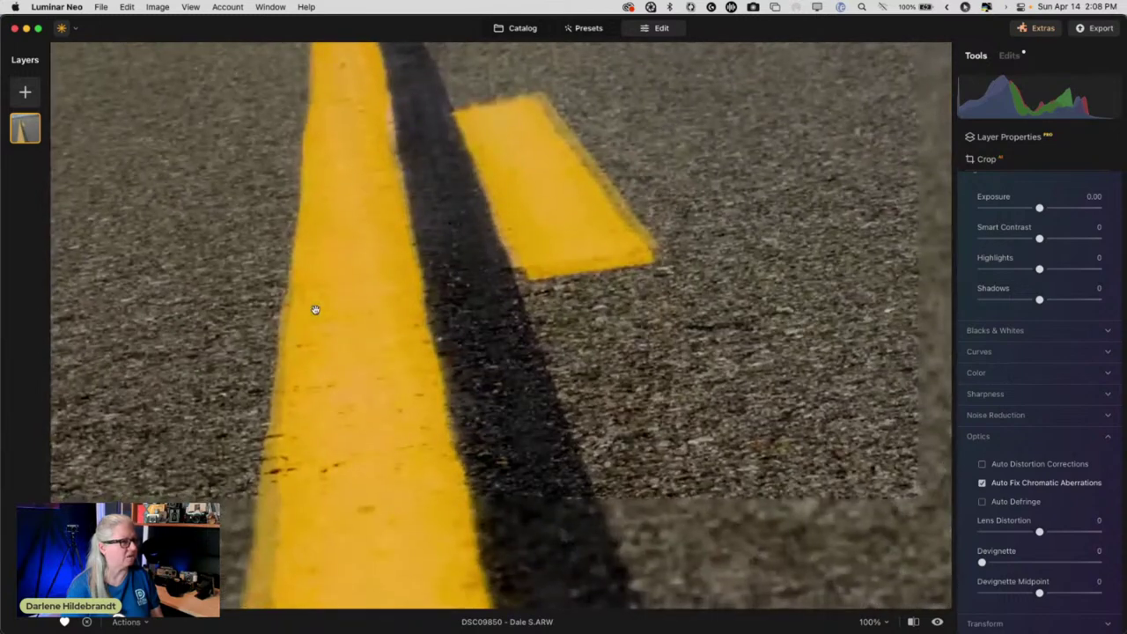
left_click(1011, 442)
left_click(722, 376)
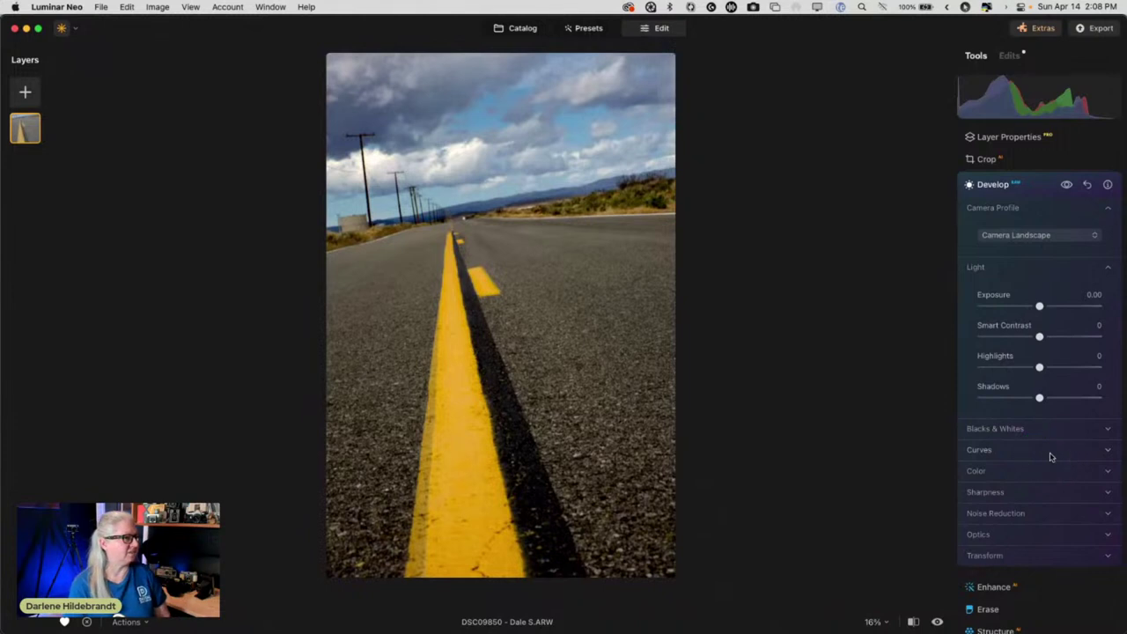
- Turn on the clipping warnings, and set Develop's exposure to 0.16 and highlights to -40 to recover the clipped areas
scroll(1049, 456, "up", 3)
left_click(1018, 229)
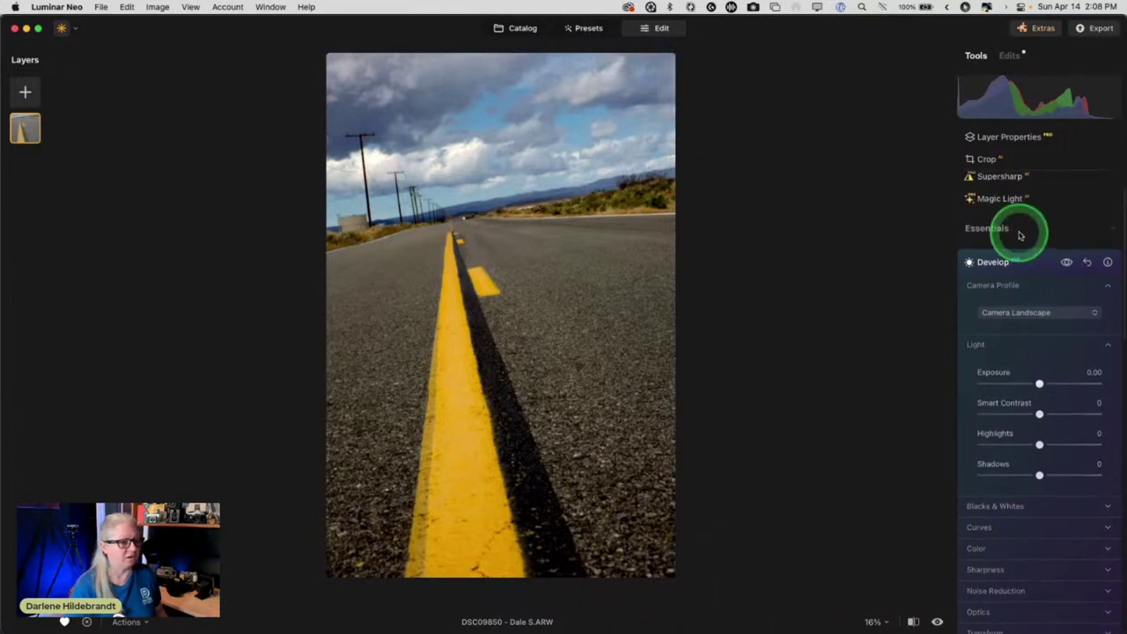
scroll(1018, 421, "down", 3)
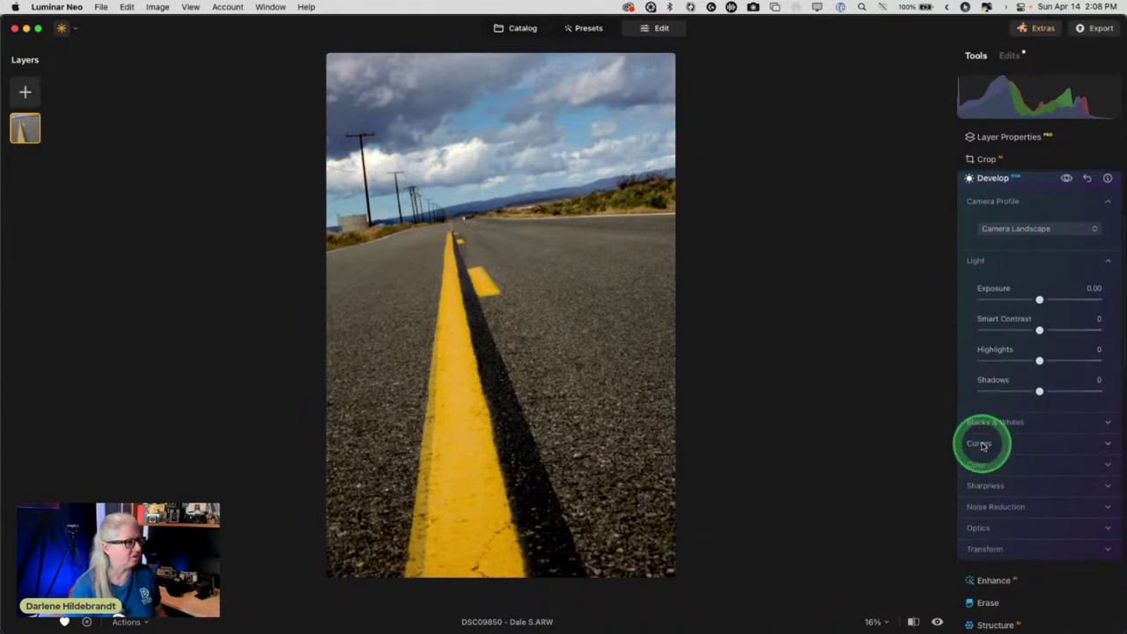
key("slash")
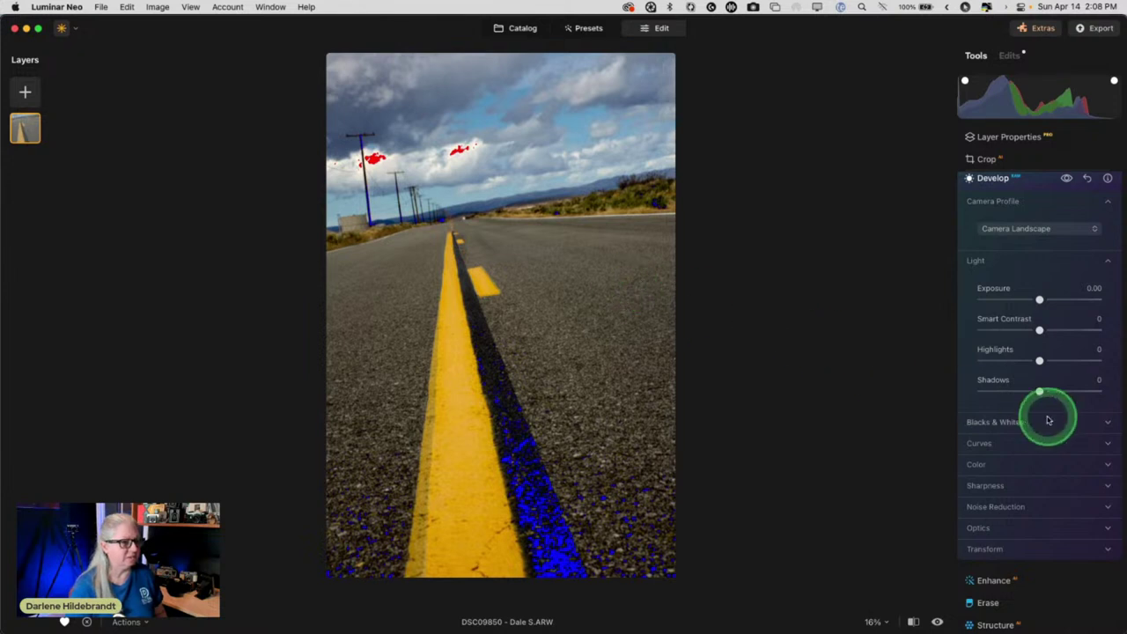
left_click_drag(1038, 360, 1024, 360)
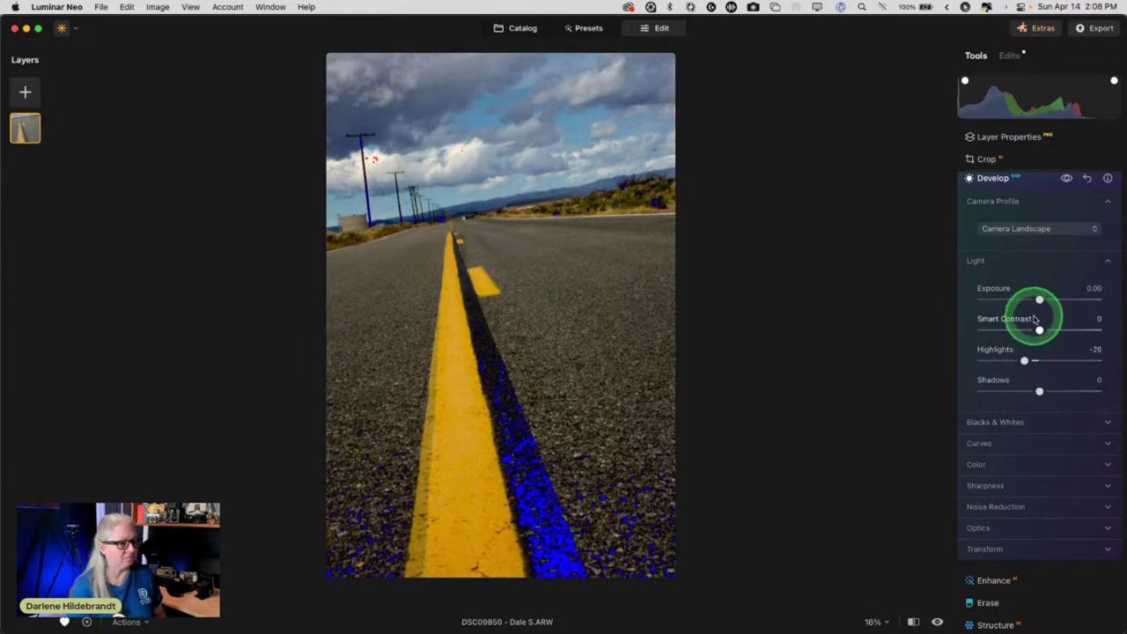
left_click_drag(1039, 301, 1042, 300)
left_click_drag(1025, 360, 1021, 363)
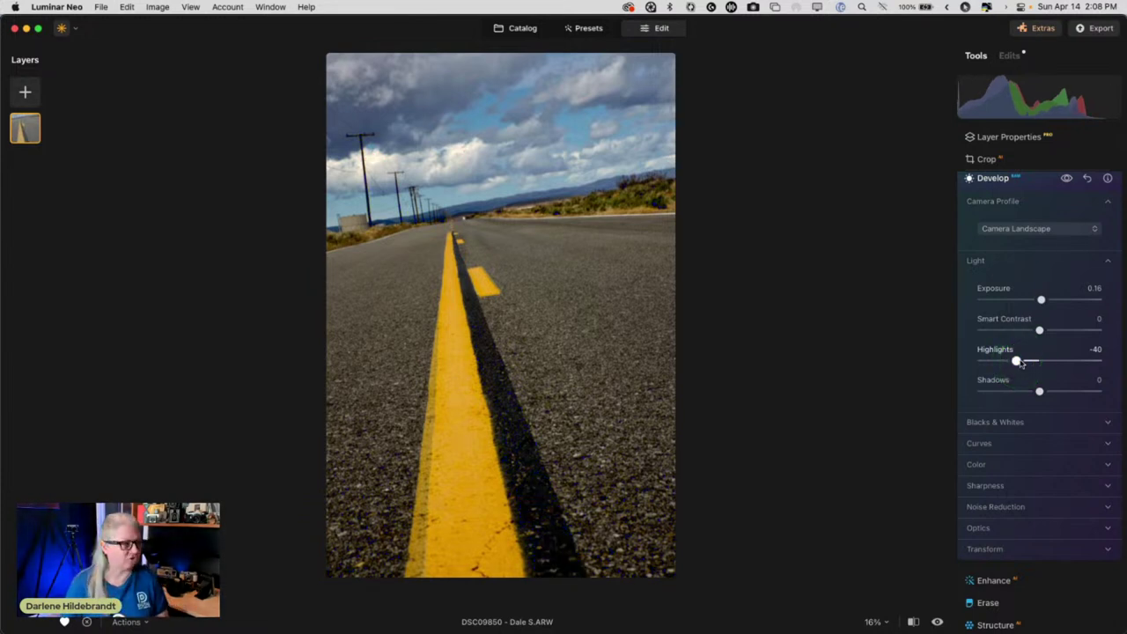
- Compare the developed road photo with the unedited original, and collapse the Develop tool
key("backslash")
key("backslash")
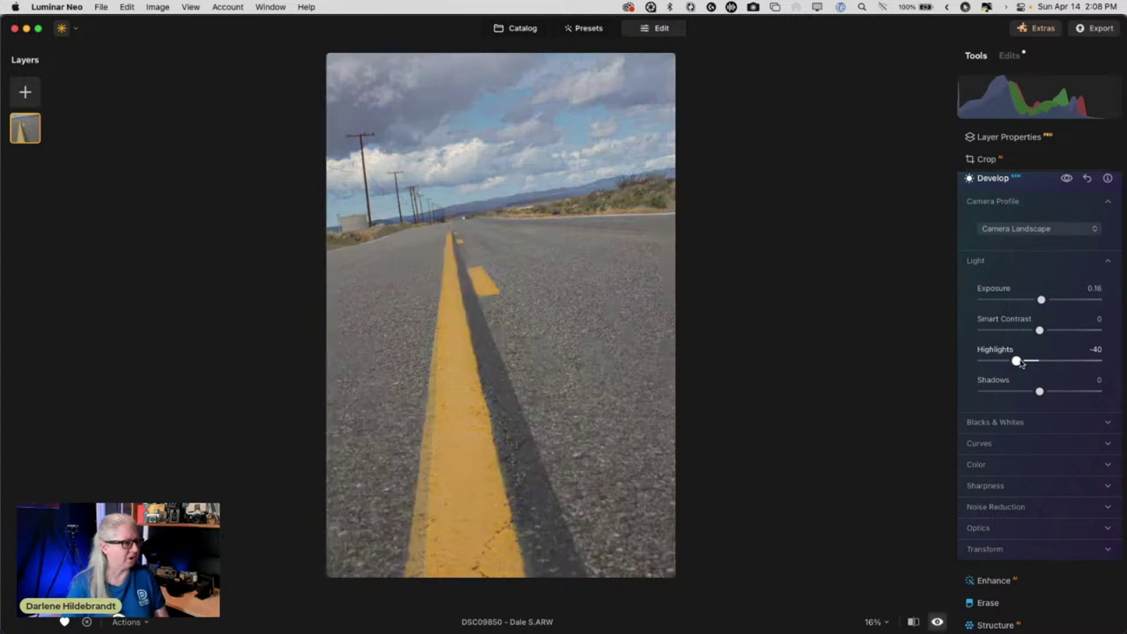
scroll(1043, 397, "up", 3)
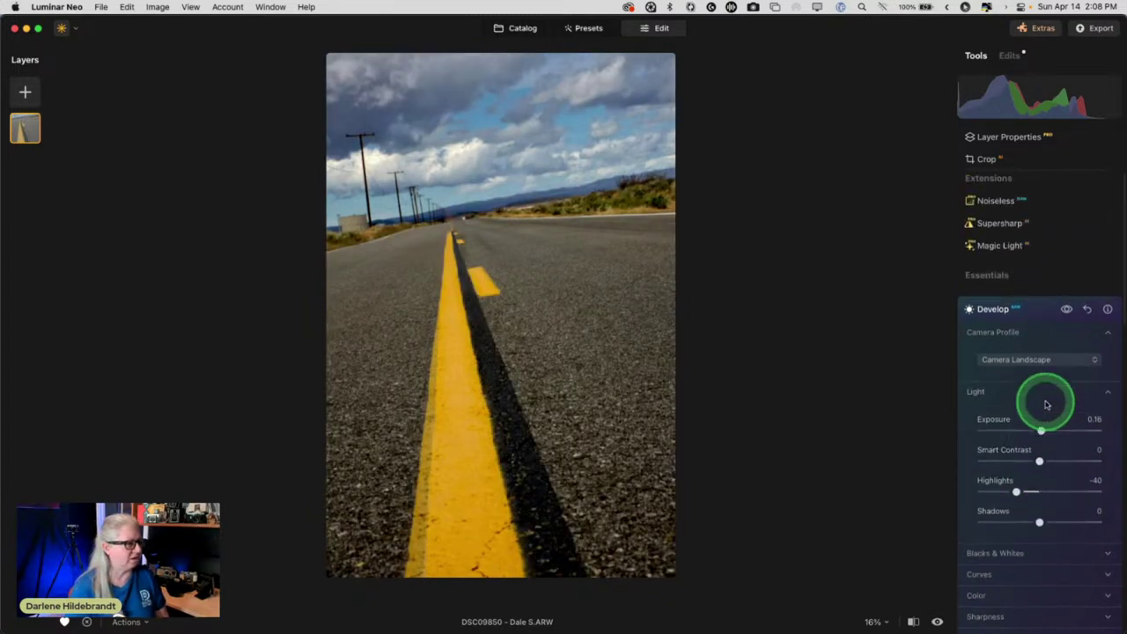
left_click(1031, 316)
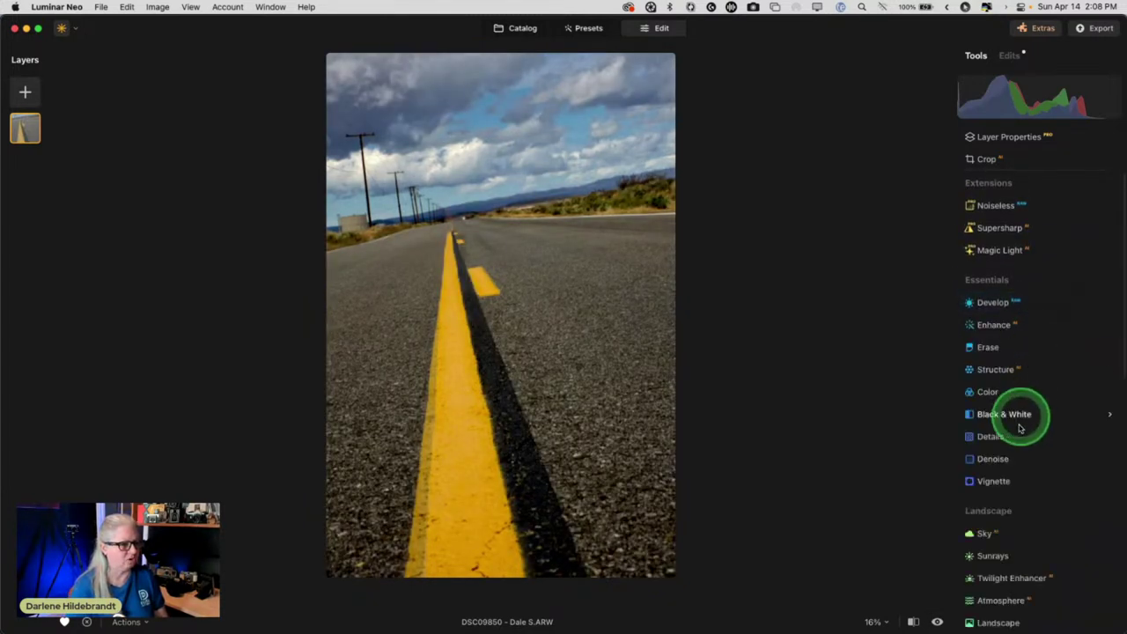
scroll(1014, 439, "down", 5)
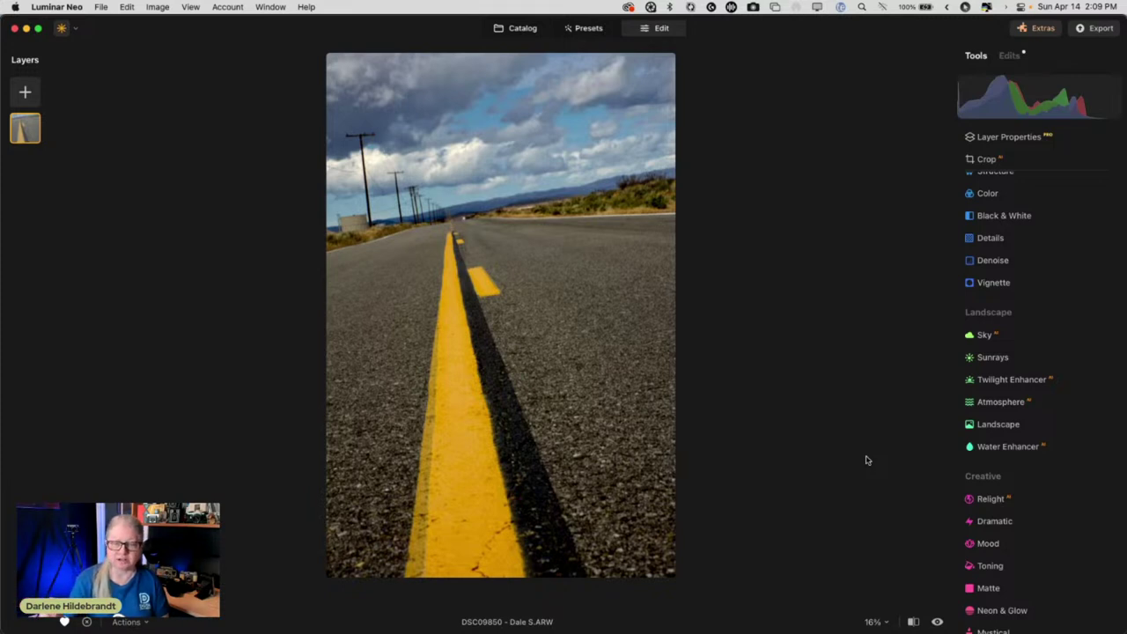
left_click(57, 7)
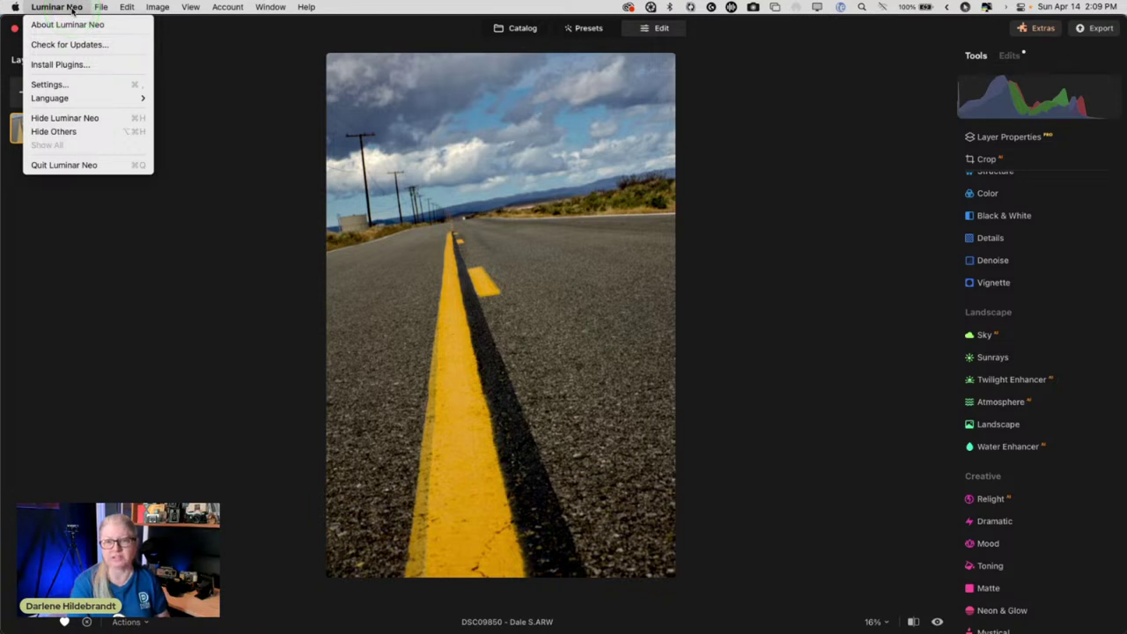
left_click(772, 286)
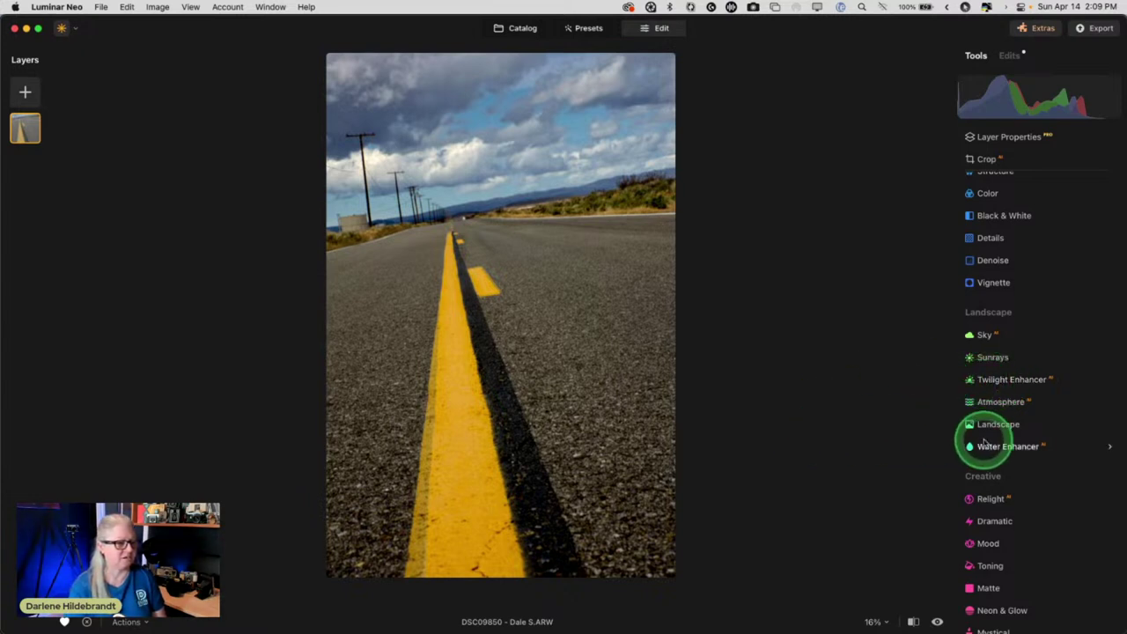
- Open the Twilight Enhancer tool for the road photo
left_click(993, 379)
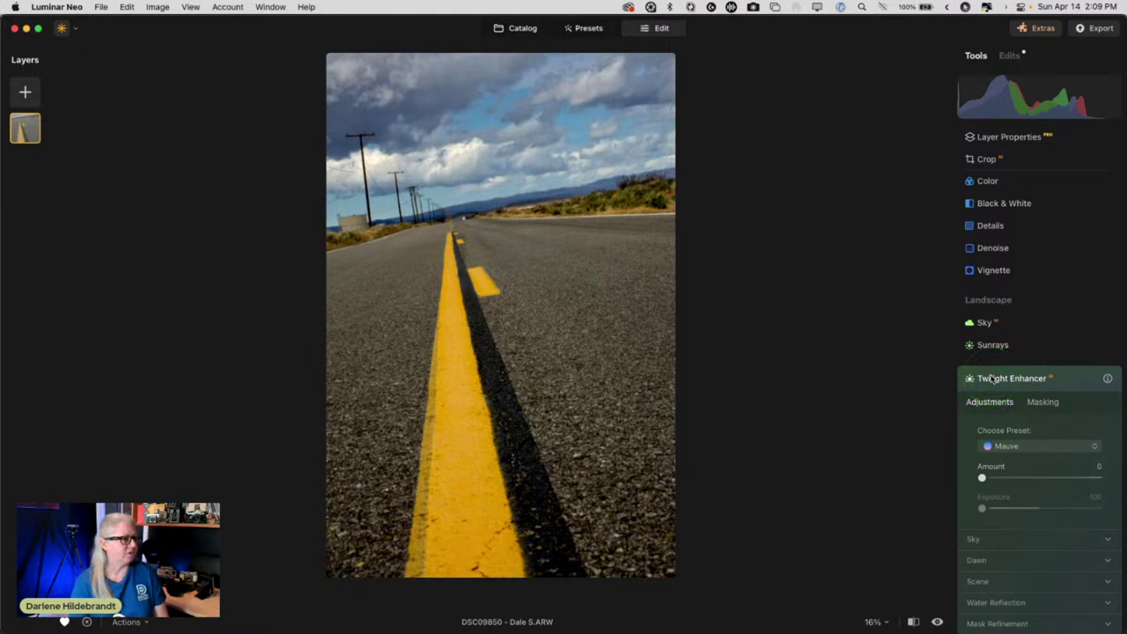
scroll(992, 378, "down", 3)
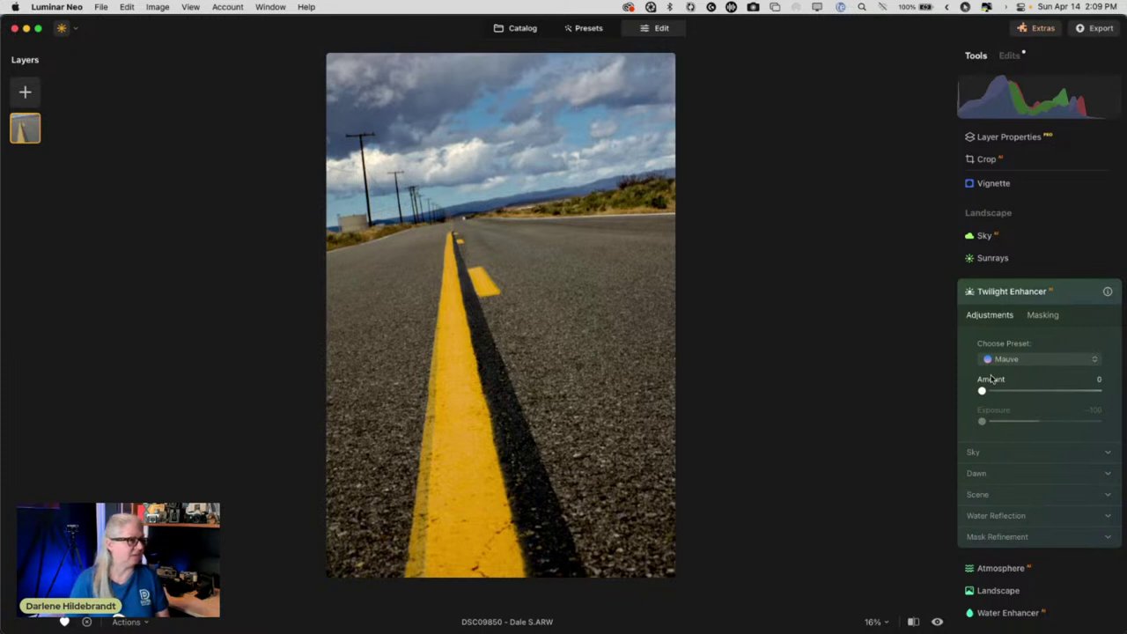
left_click(986, 375)
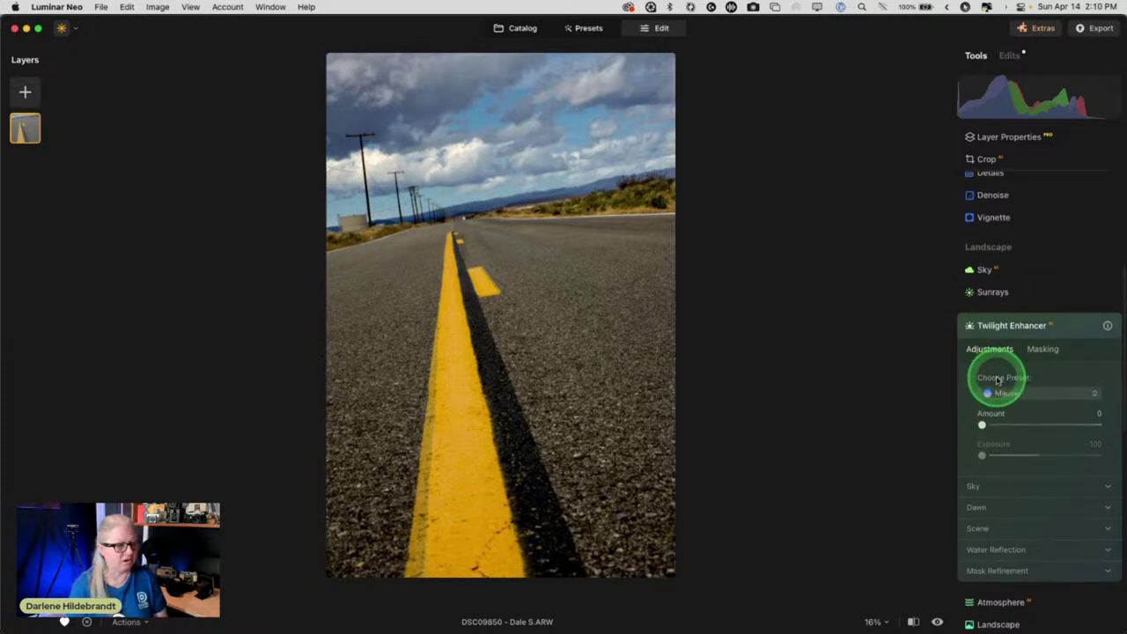
scroll(998, 379, "down", 1)
- Try the Blue preset of the Twilight Enhancer on the road photo
left_click(1040, 350)
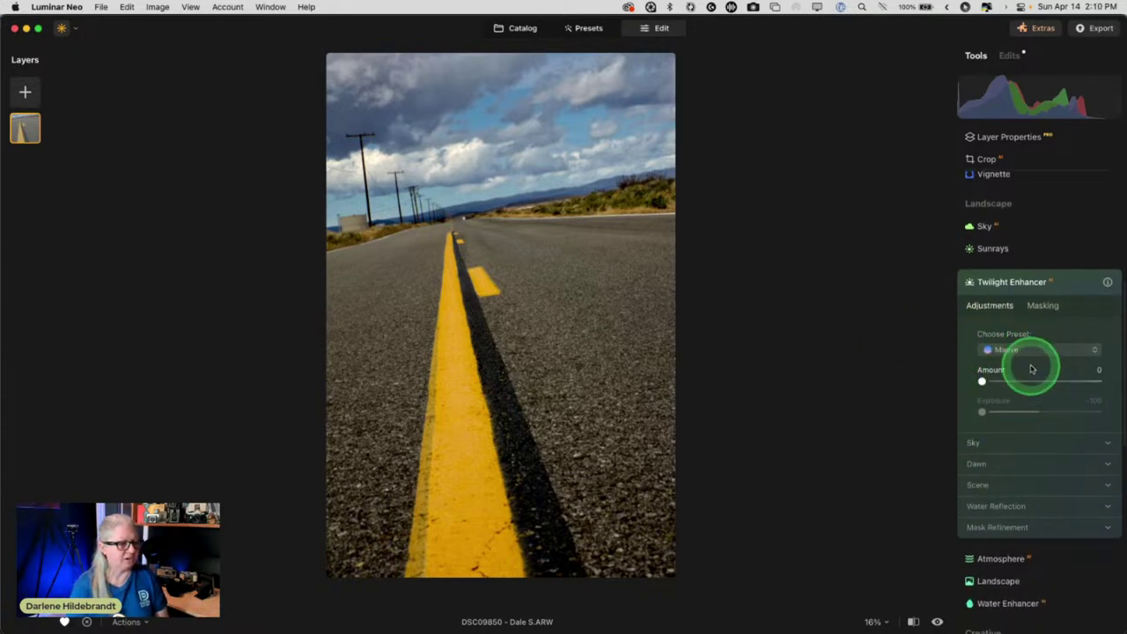
left_click(1047, 352)
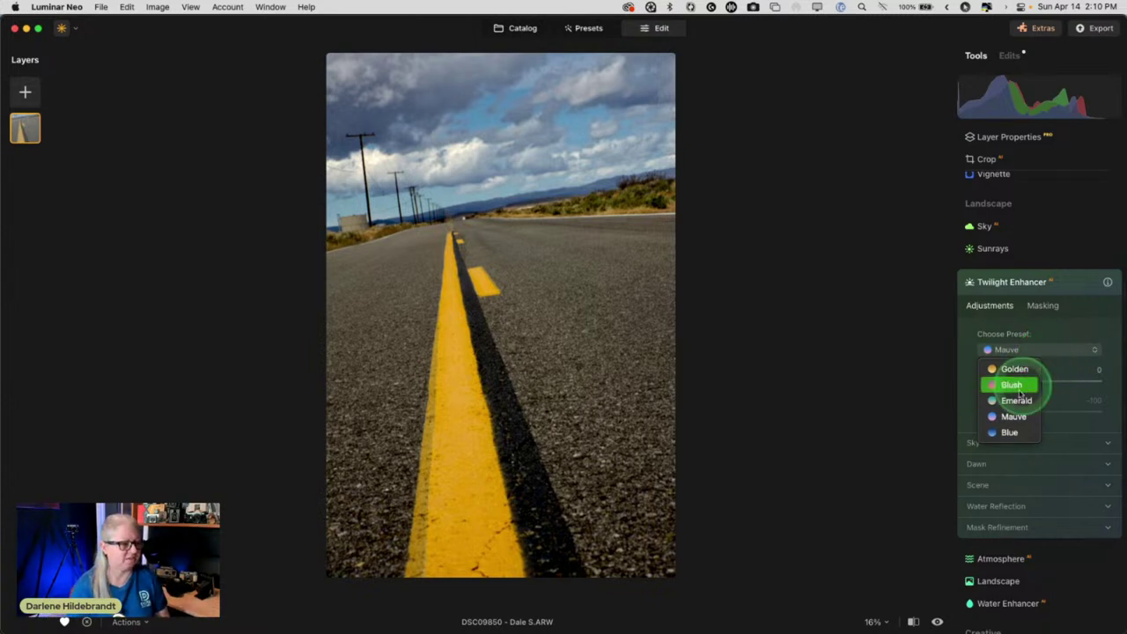
left_click(1011, 429)
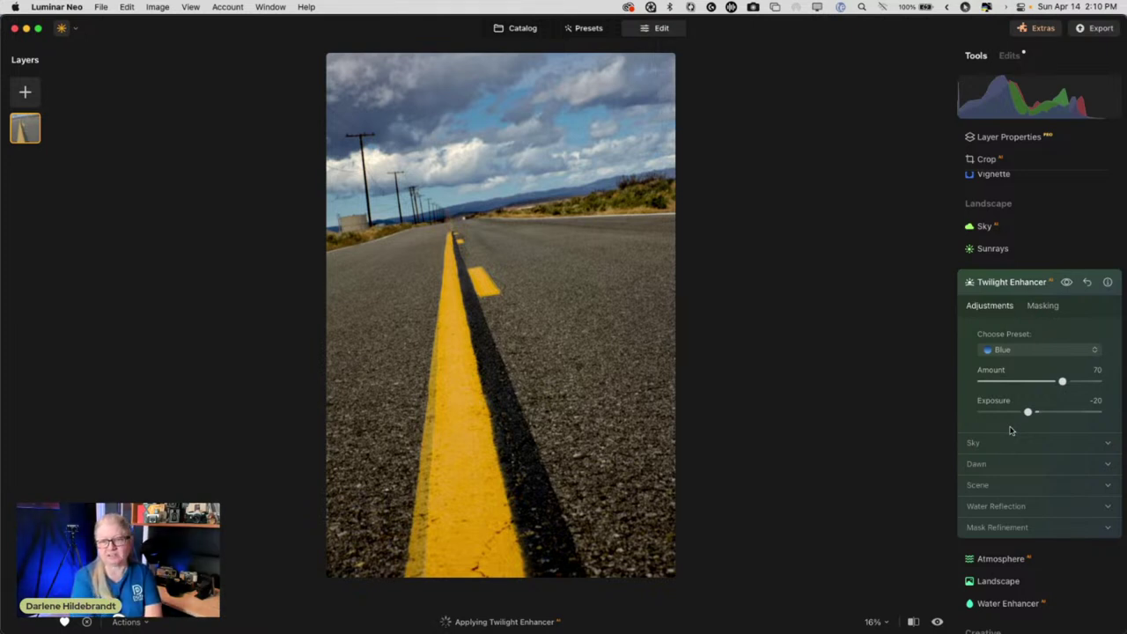
mouse_move(1028, 413)
left_mouse_down()
mouse_move(999, 423)
mouse_move(1017, 419)
left_mouse_up()
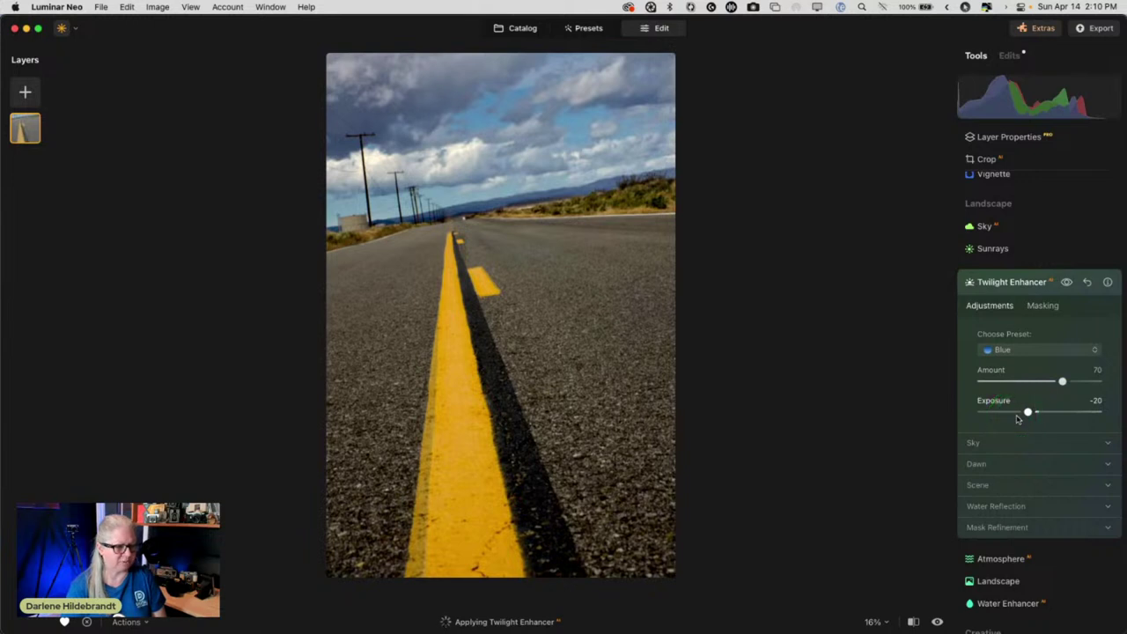
left_click_drag(1016, 419, 1007, 505)
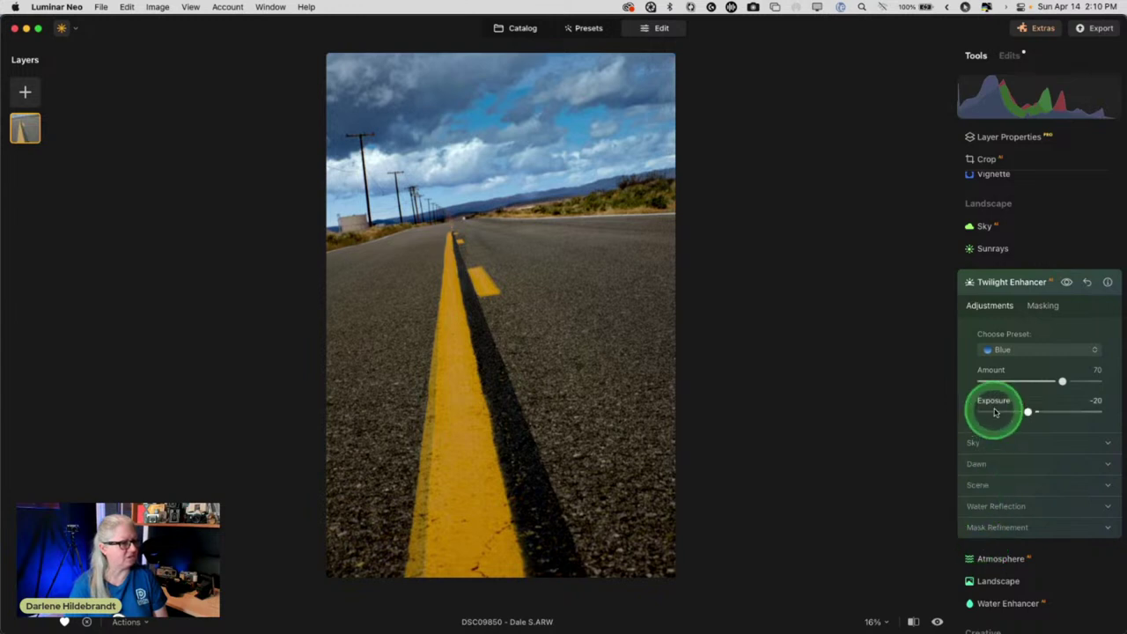
- Try the Twilight Enhancer's Emerald, Golden, Blush and Mauve presets in turn on the road photo
left_click(1025, 352)
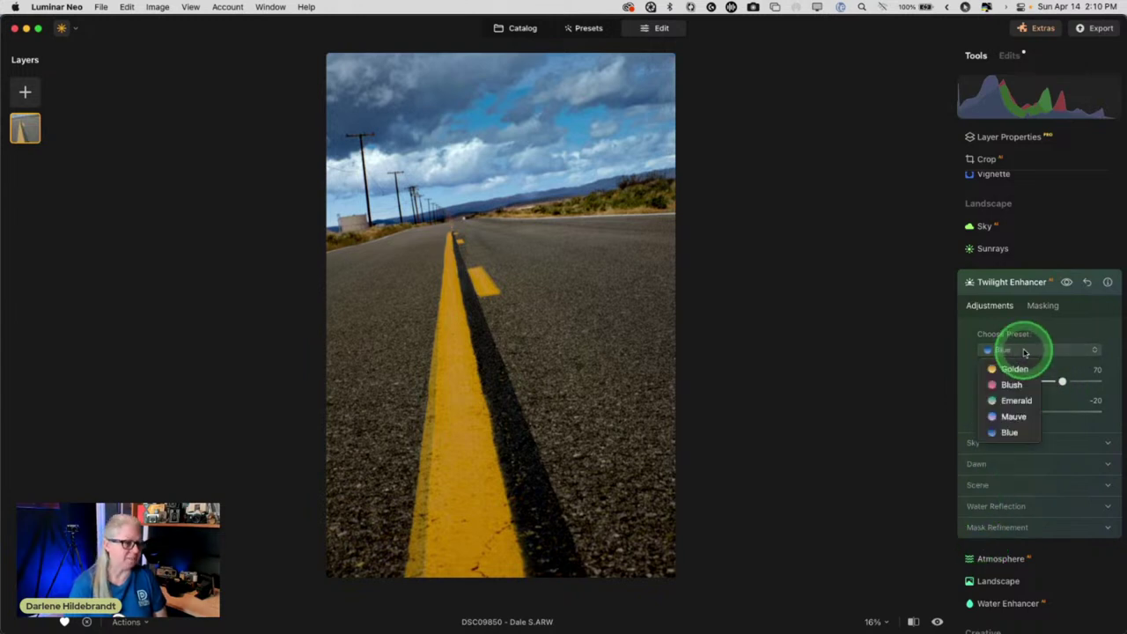
left_click(1014, 401)
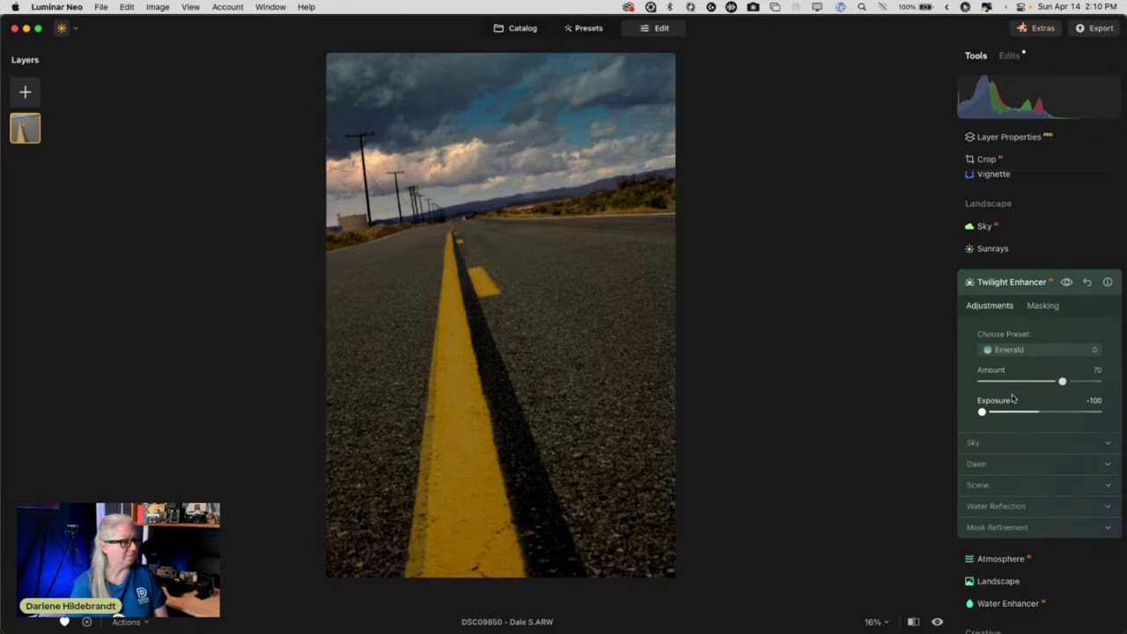
left_click(1016, 349)
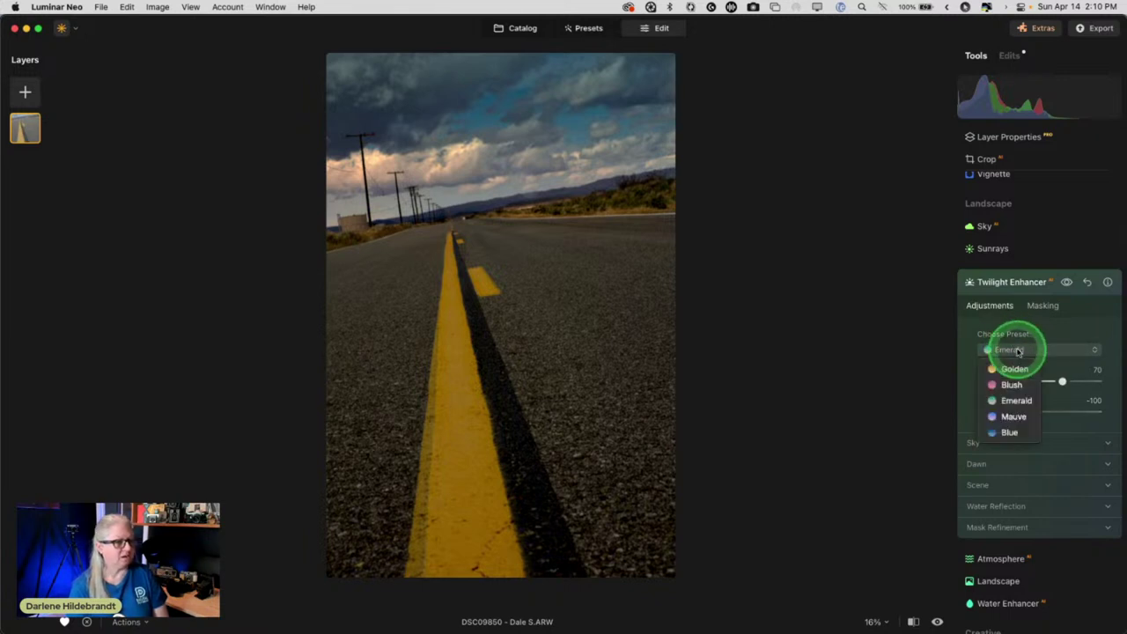
left_click(1014, 366)
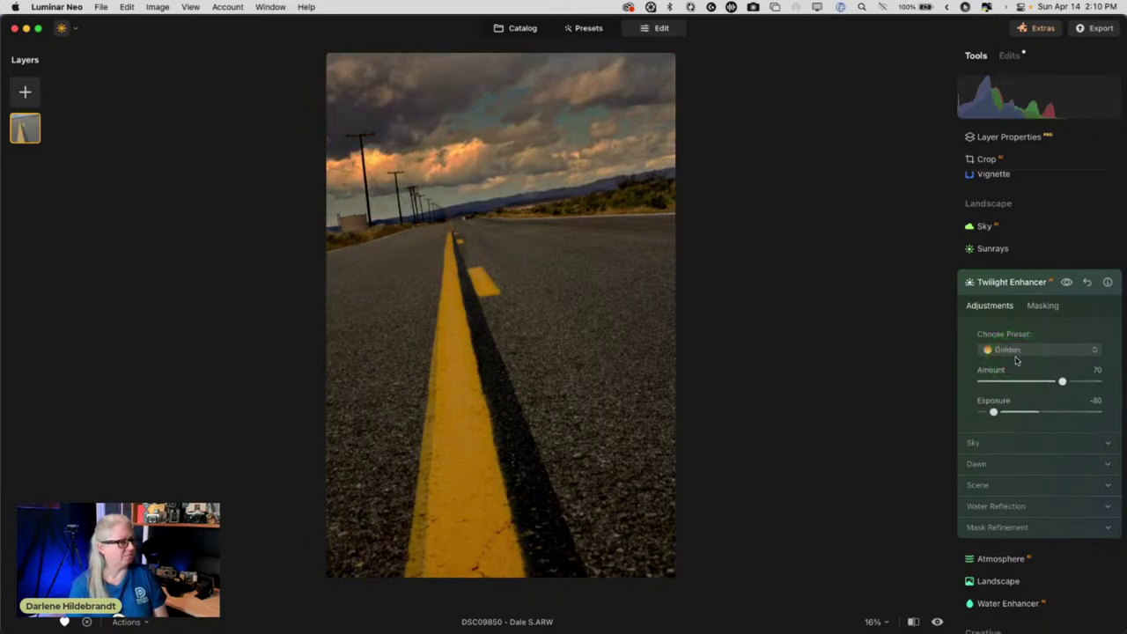
left_click(1014, 352)
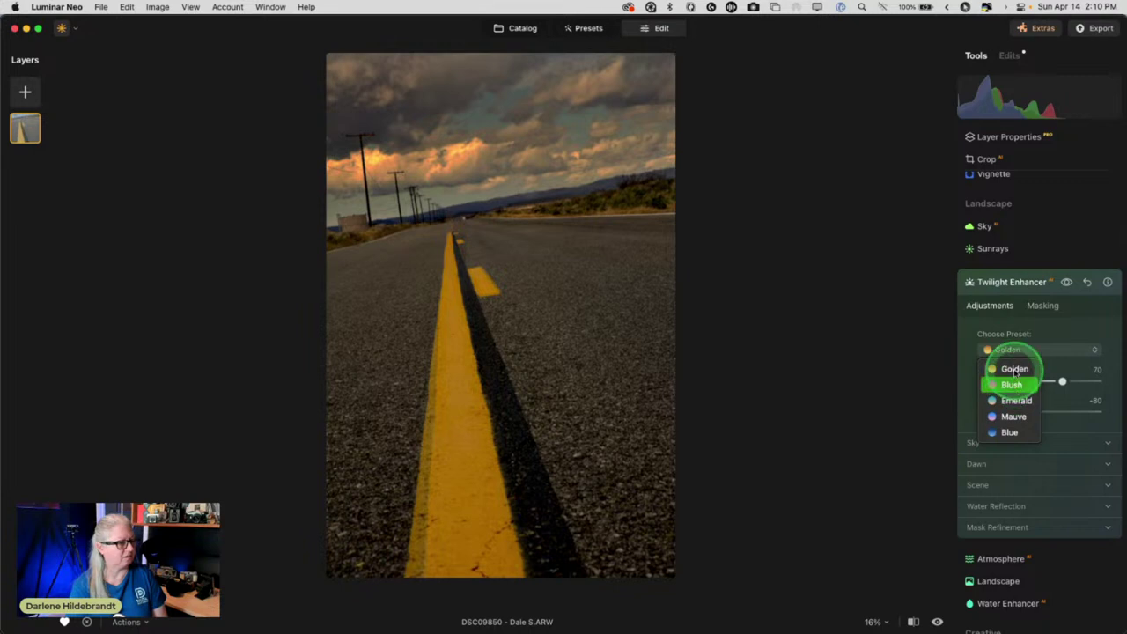
left_click(1011, 385)
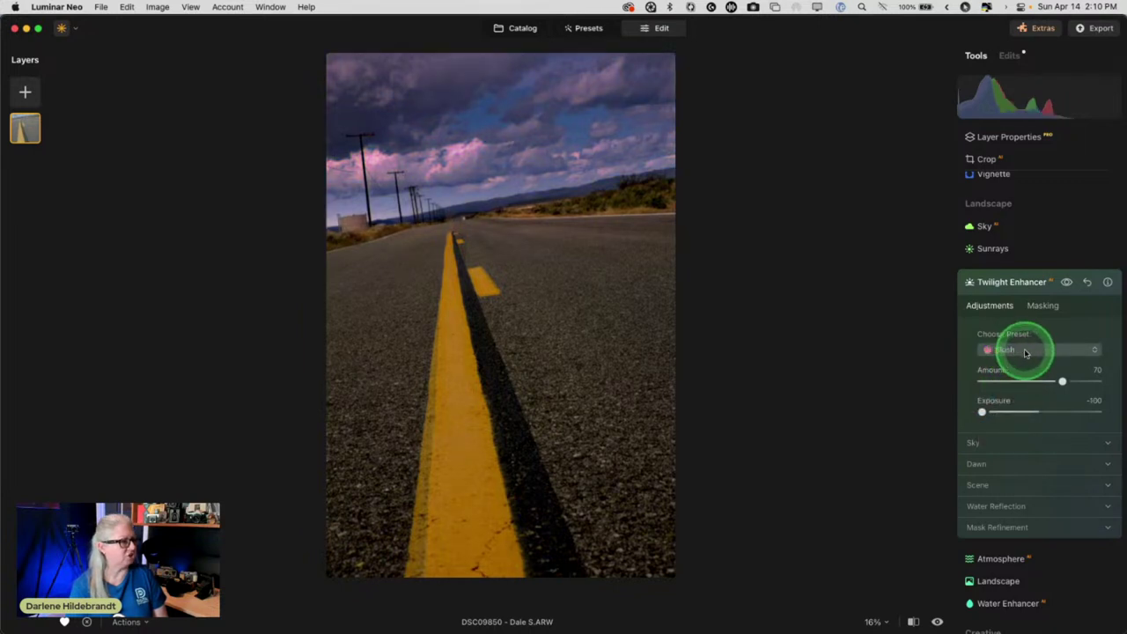
left_click(1025, 352)
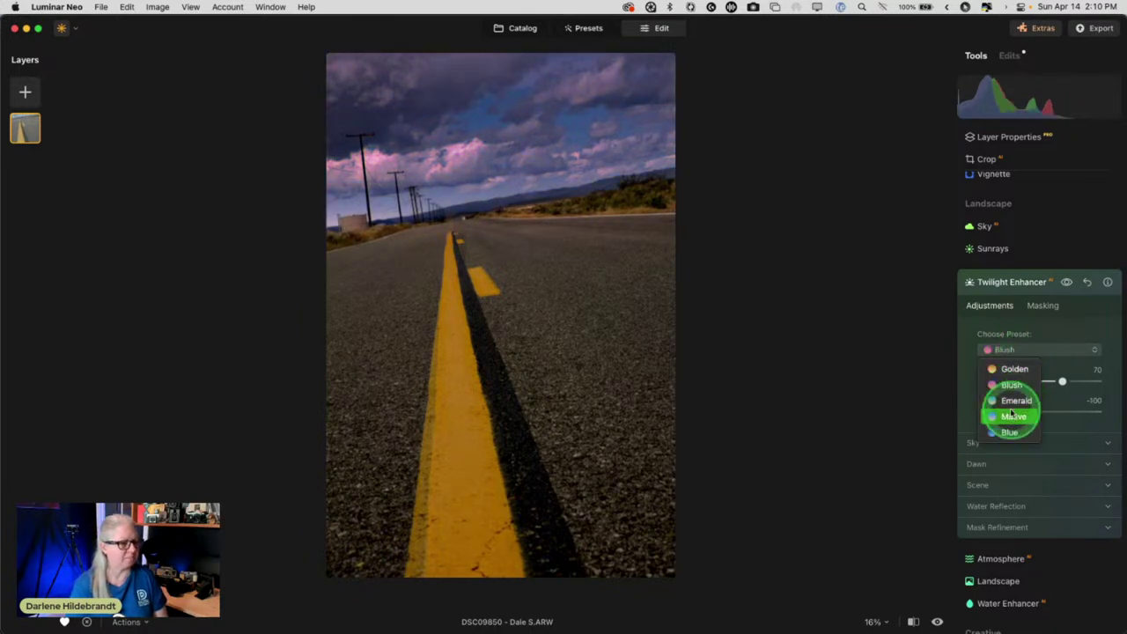
left_click(1010, 413)
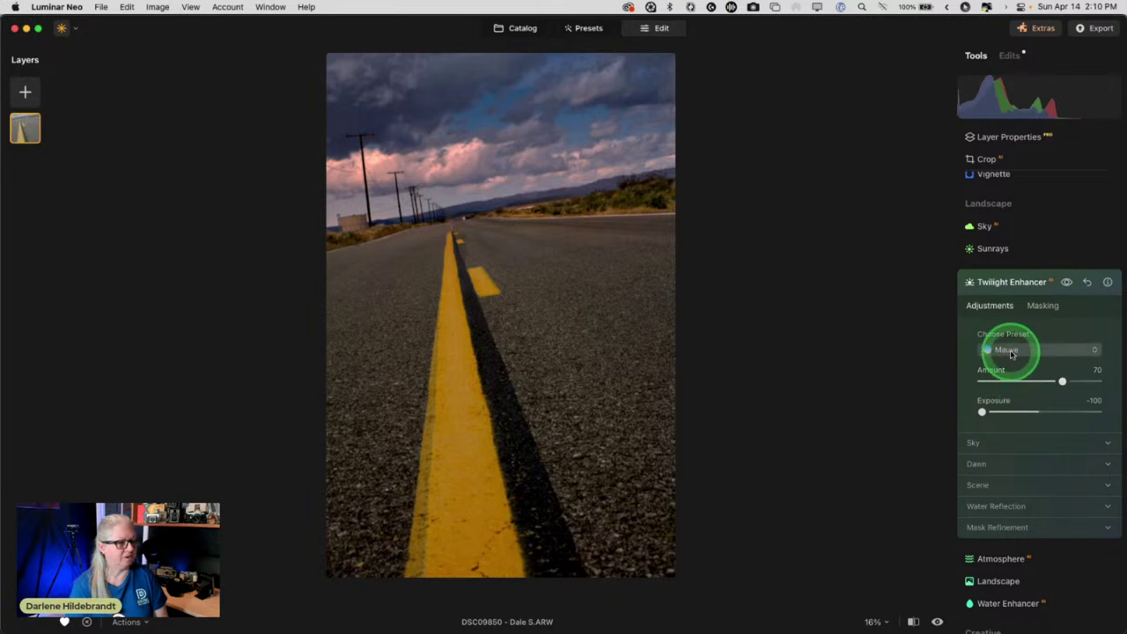
- Apply the Twilight Enhancer's Golden preset and brighten the effect by setting its exposure to -29
left_click(1010, 351)
left_click(1004, 368)
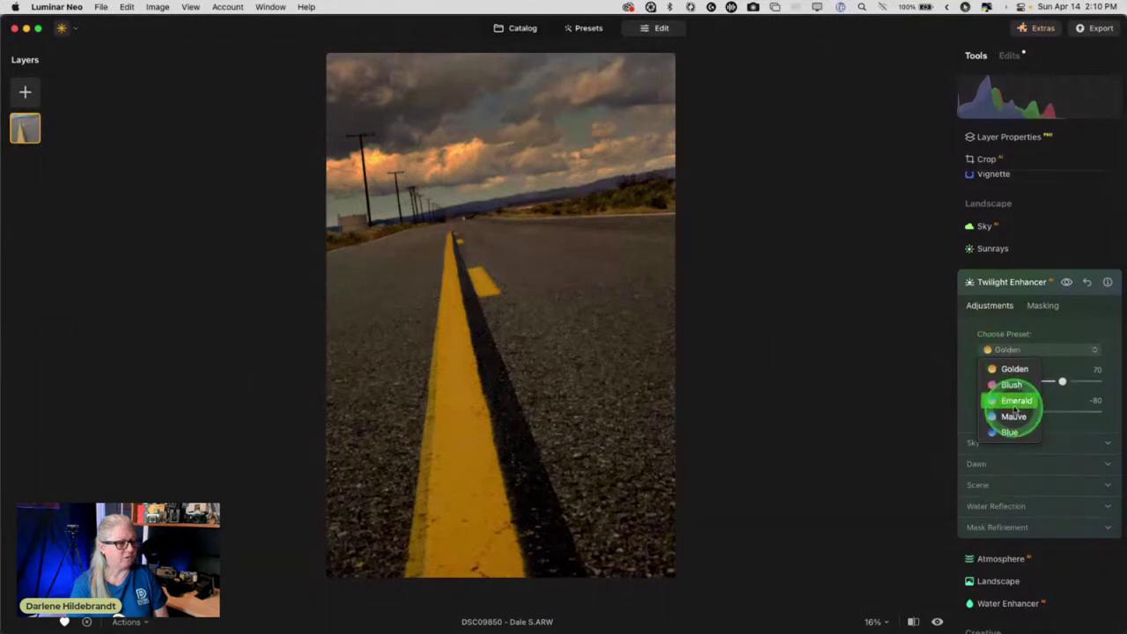
left_click(1013, 400)
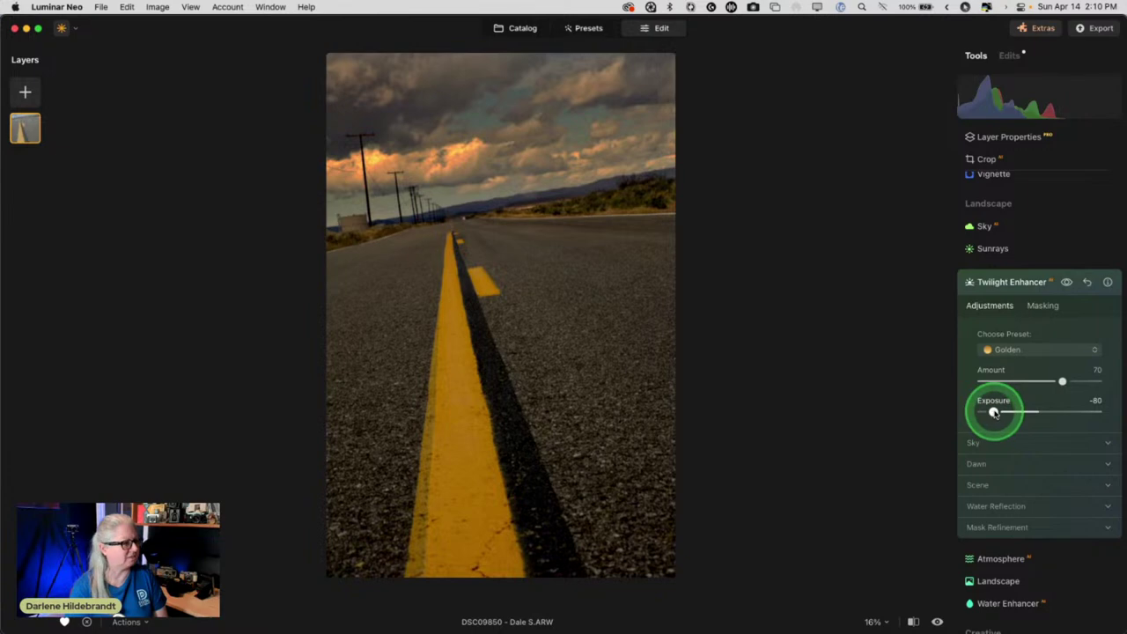
left_click_drag(993, 412, 1025, 411)
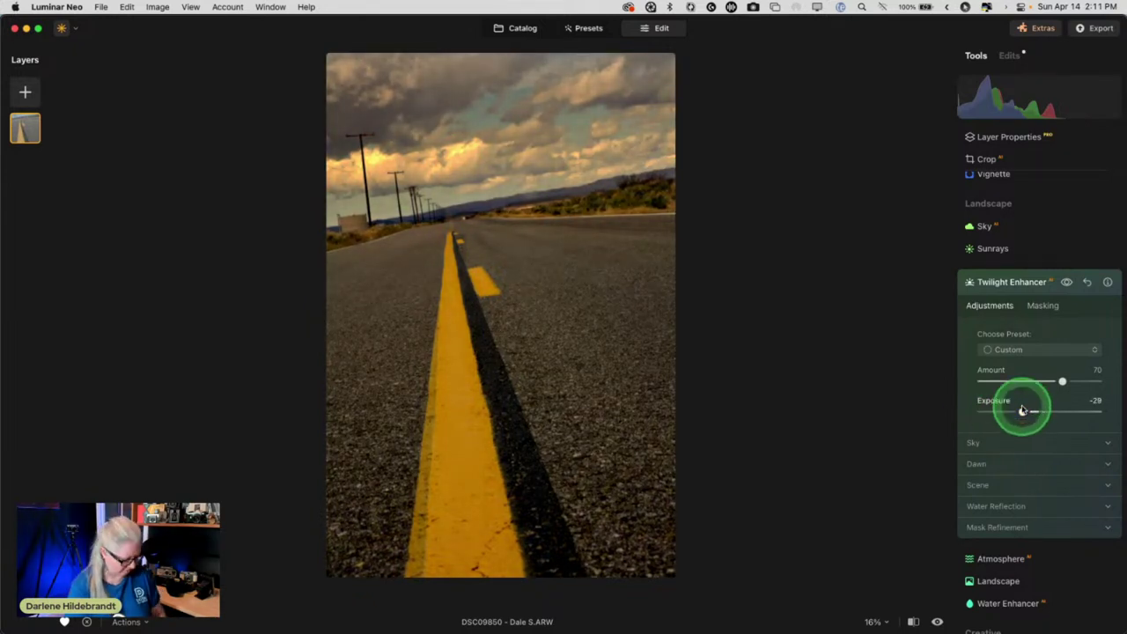
left_click_drag(1022, 412, 1022, 411)
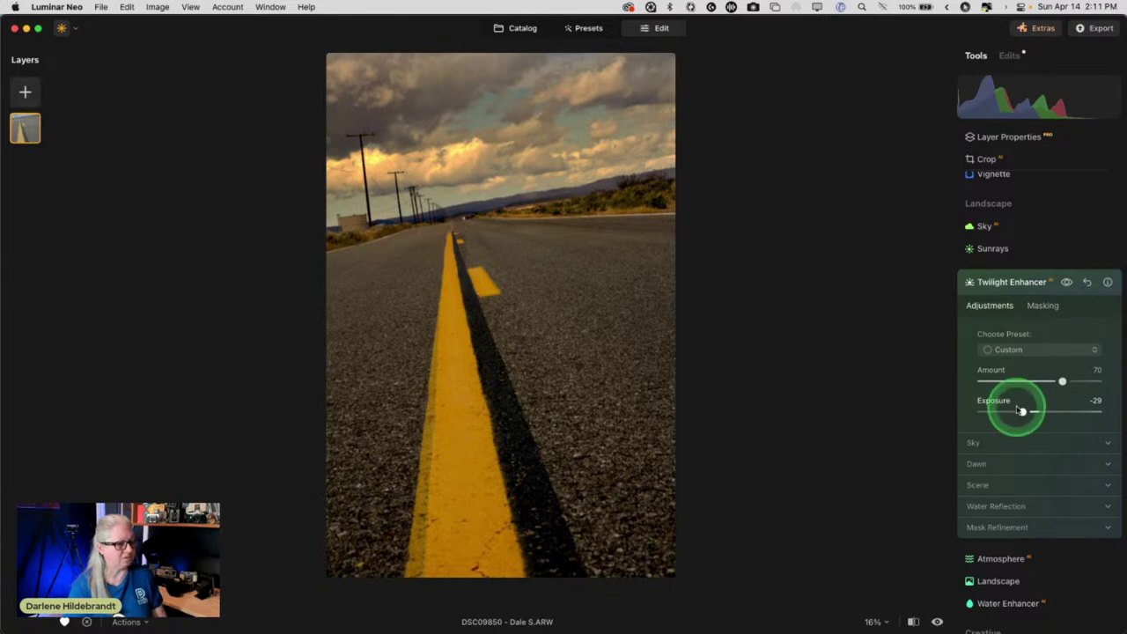
- Set the Twilight Enhancer's sky temperature to 92 and its sky tint to 11
left_click(977, 442)
scroll(981, 436, "down", 2)
left_click_drag(1095, 419, 1044, 418)
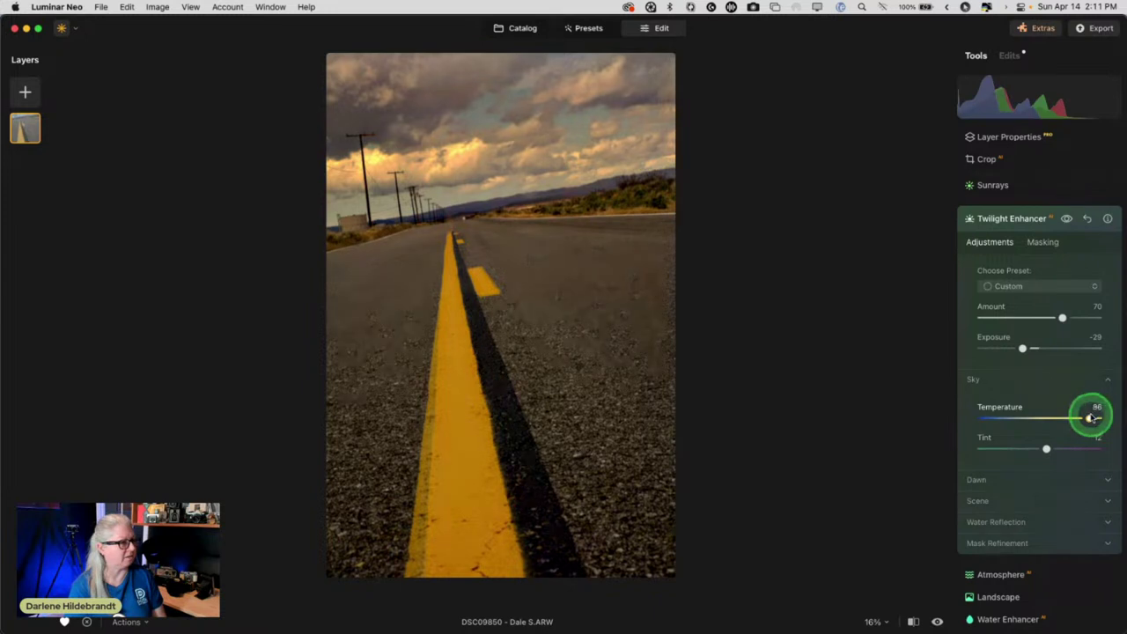
left_click_drag(1094, 419, 1094, 419)
left_click_drag(1046, 449, 1050, 449)
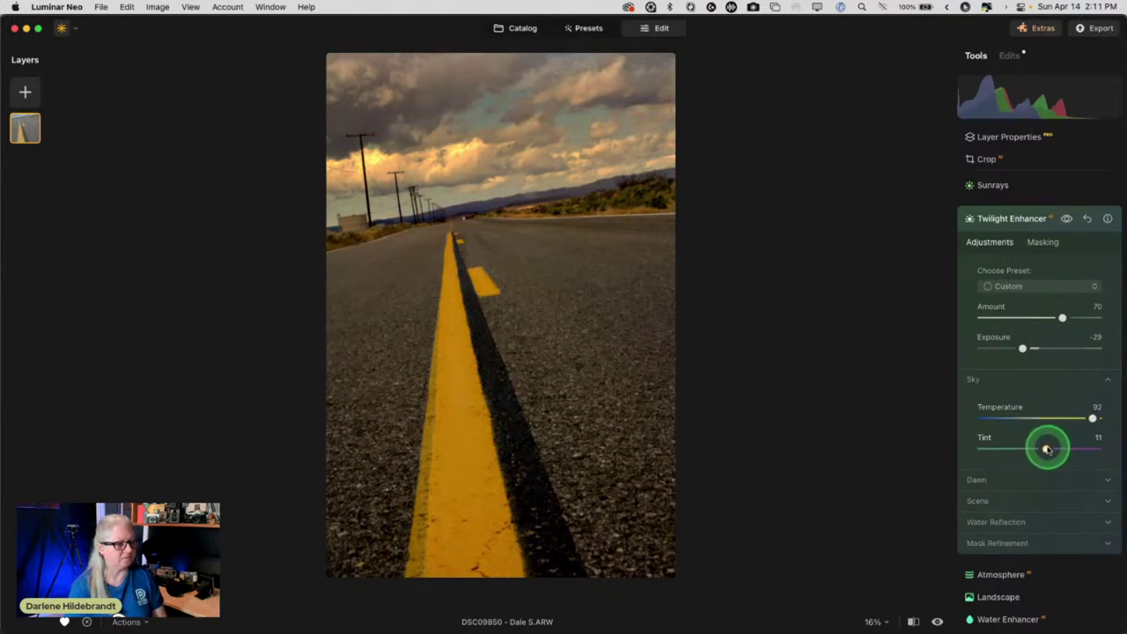
left_click(991, 378)
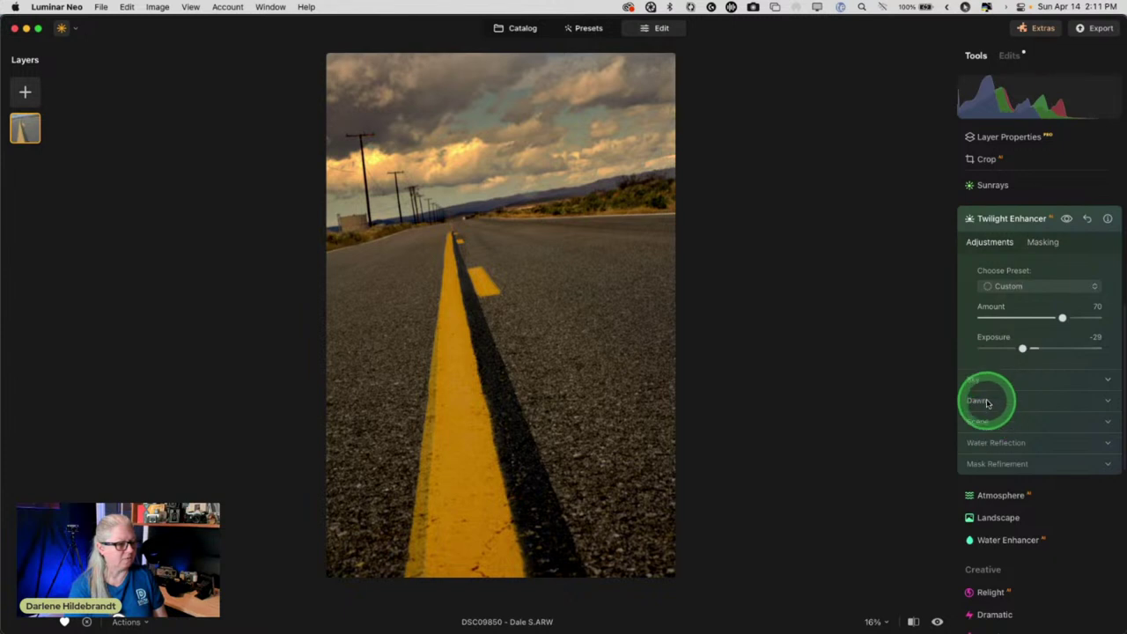
- Set the Twilight Enhancer's dawn size to 23, dawn amount to 100 and dawn exposure to 52
left_click(987, 402)
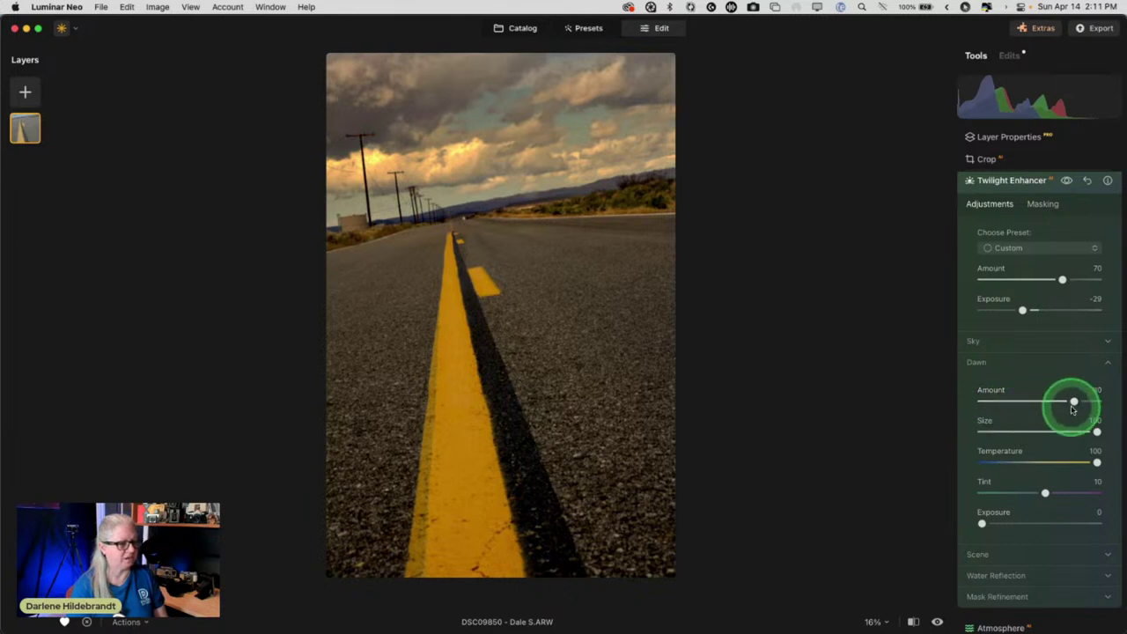
left_click_drag(1073, 400, 1008, 425)
left_click_drag(1084, 402, 1125, 400)
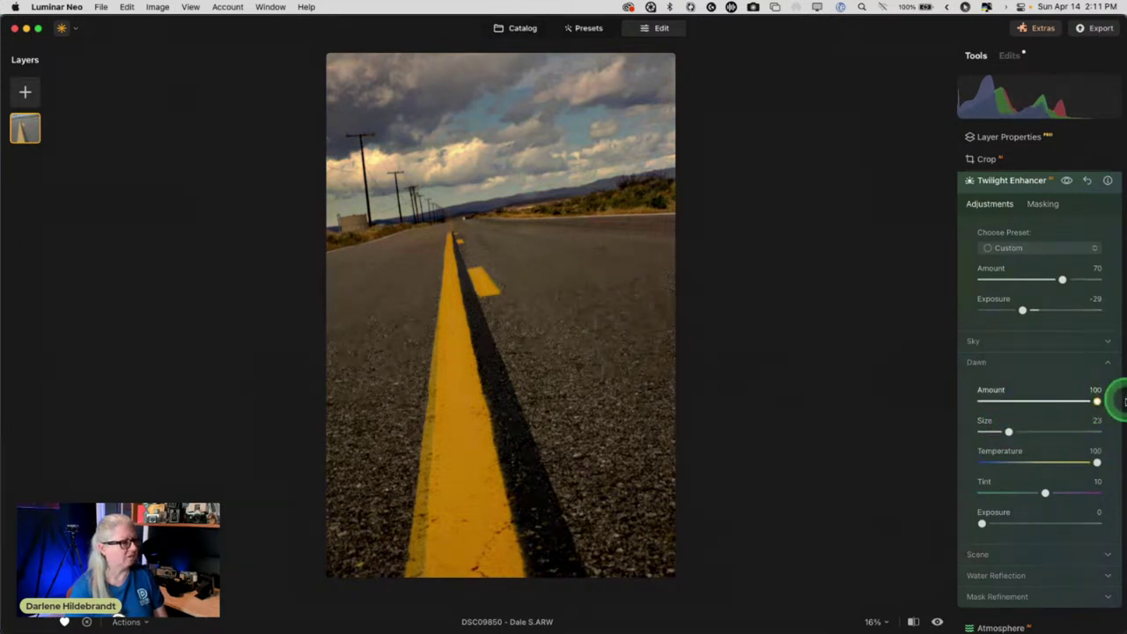
left_click_drag(981, 523, 1046, 496)
- Refine the Twilight Enhancer's mask with sky horizon -1, sky global 24, fix gaps 28 and blur 31
scroll(1015, 496, "down", 3)
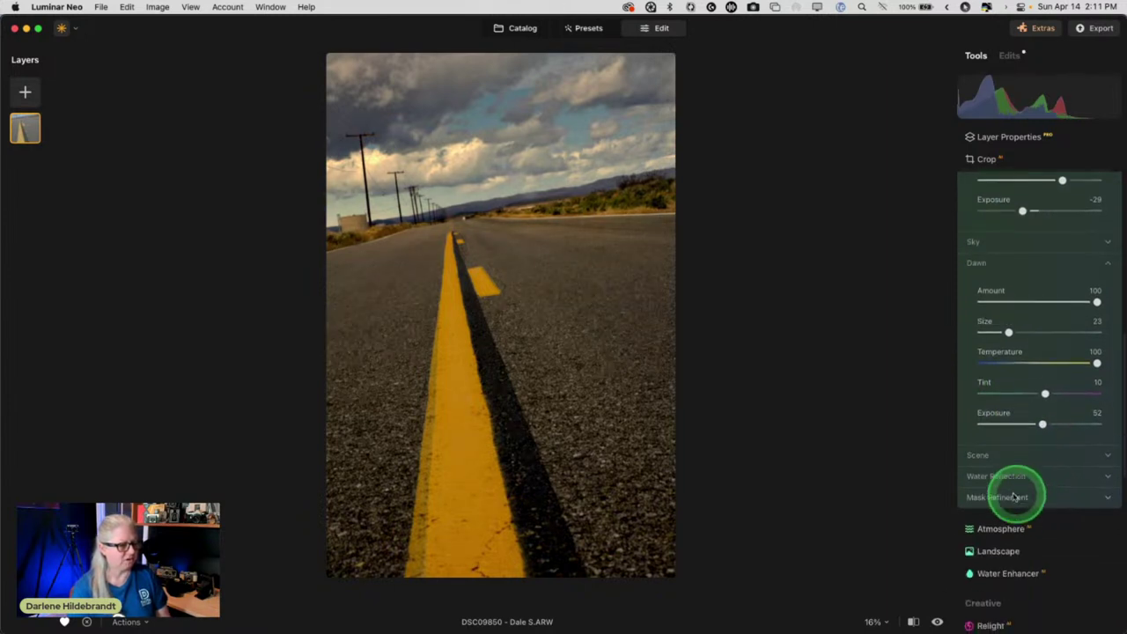
left_click(1014, 496)
scroll(1012, 497, "down", 2)
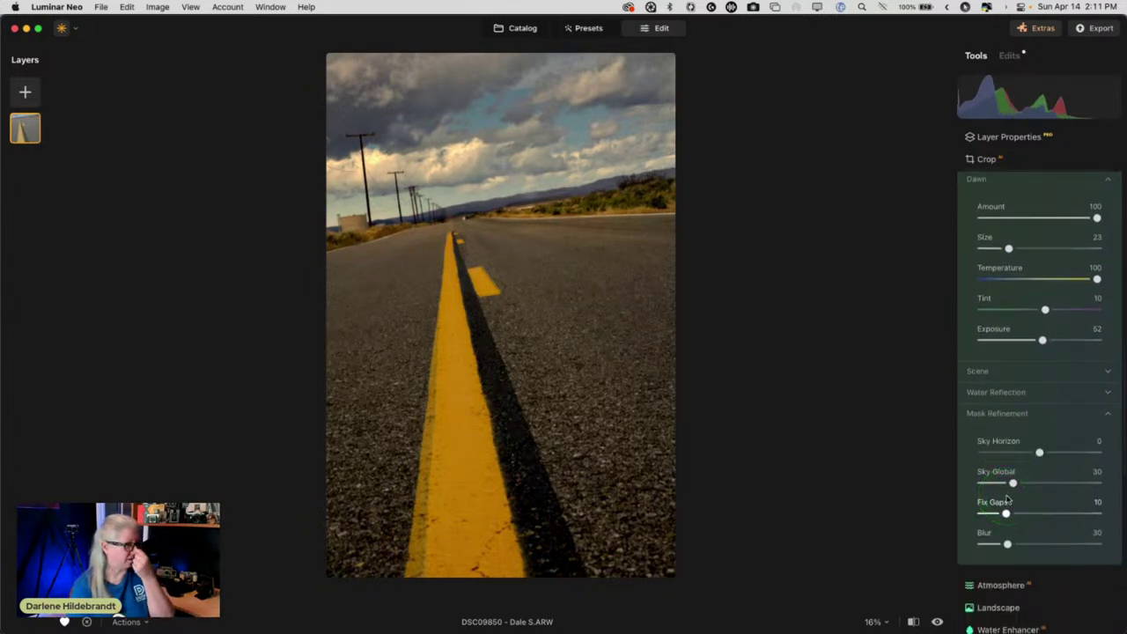
scroll(986, 432, "up", 1)
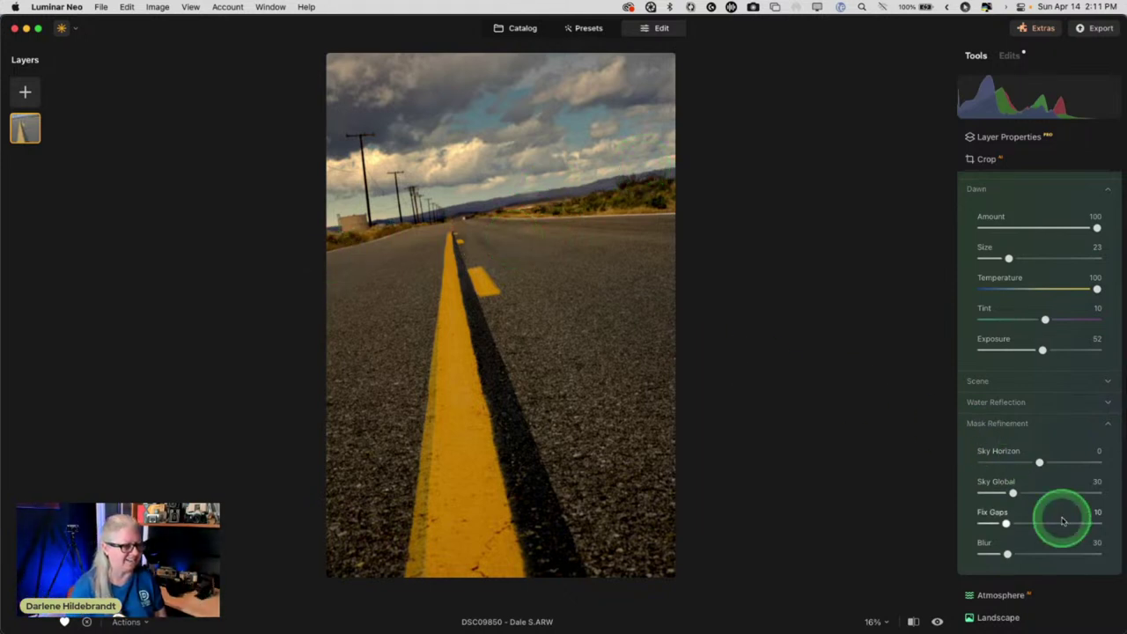
mouse_move(1040, 464)
left_mouse_down()
mouse_move(1056, 458)
mouse_move(1043, 457)
left_mouse_up()
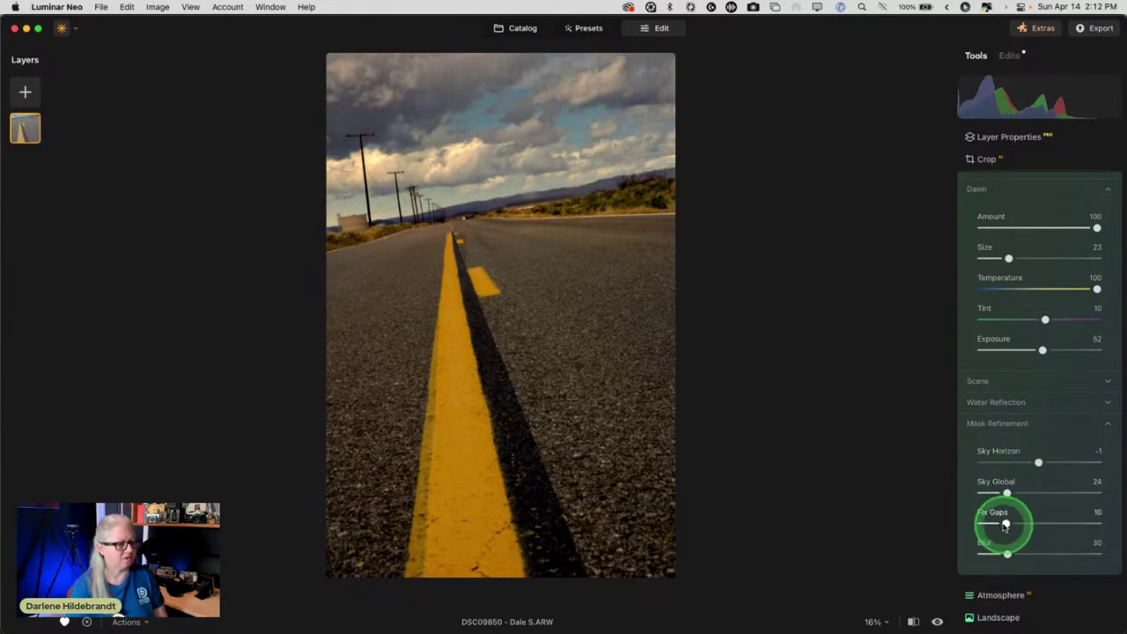
left_click_drag(1005, 523, 1060, 522)
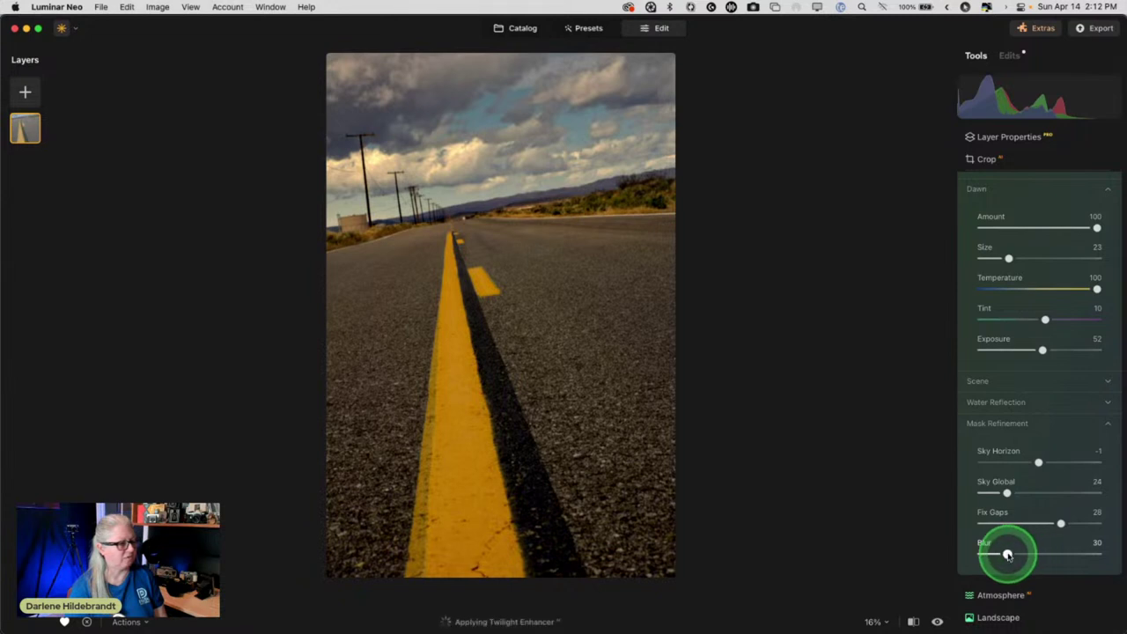
mouse_move(1007, 552)
left_mouse_down()
mouse_move(1063, 551)
mouse_move(1011, 553)
left_mouse_up()
left_click(980, 422)
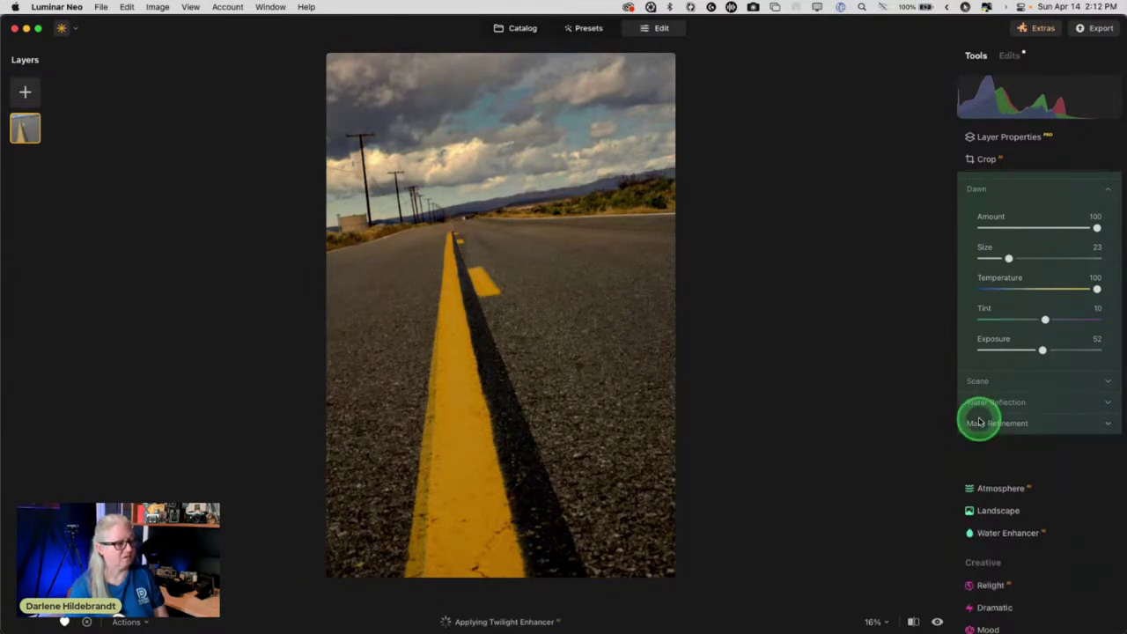
- Set the shade in the Twilight Enhancer's scene settings to 53
scroll(1011, 444, "up", 3)
scroll(1008, 528, "down", 3)
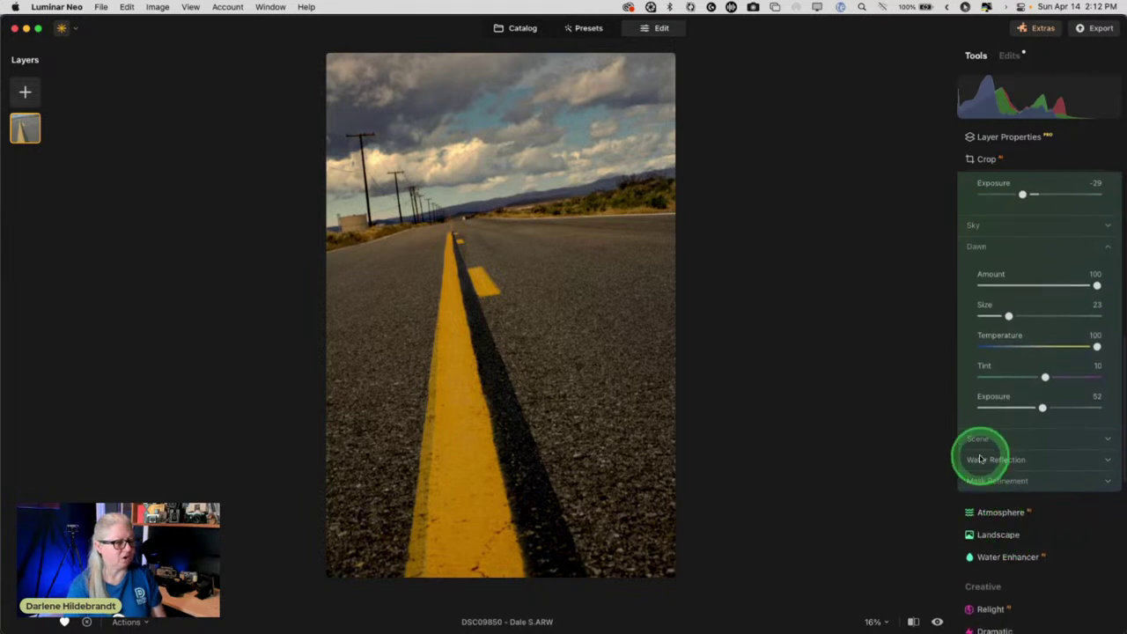
left_click(981, 458)
scroll(986, 493, "up", 2)
left_click(985, 521)
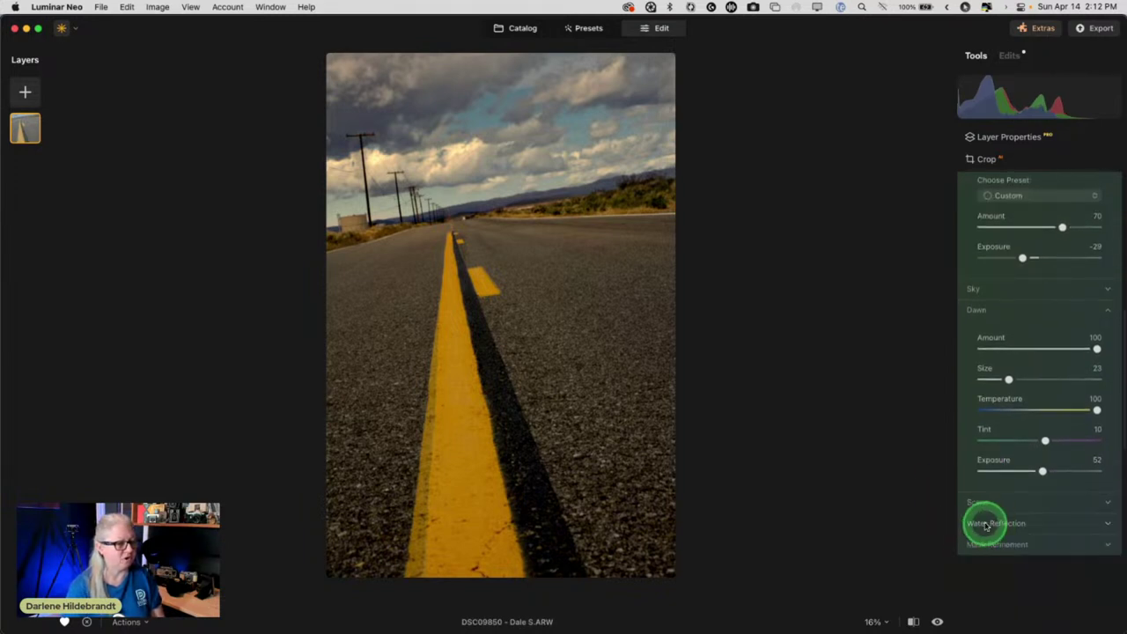
left_click(977, 556)
scroll(989, 445, "down", 5)
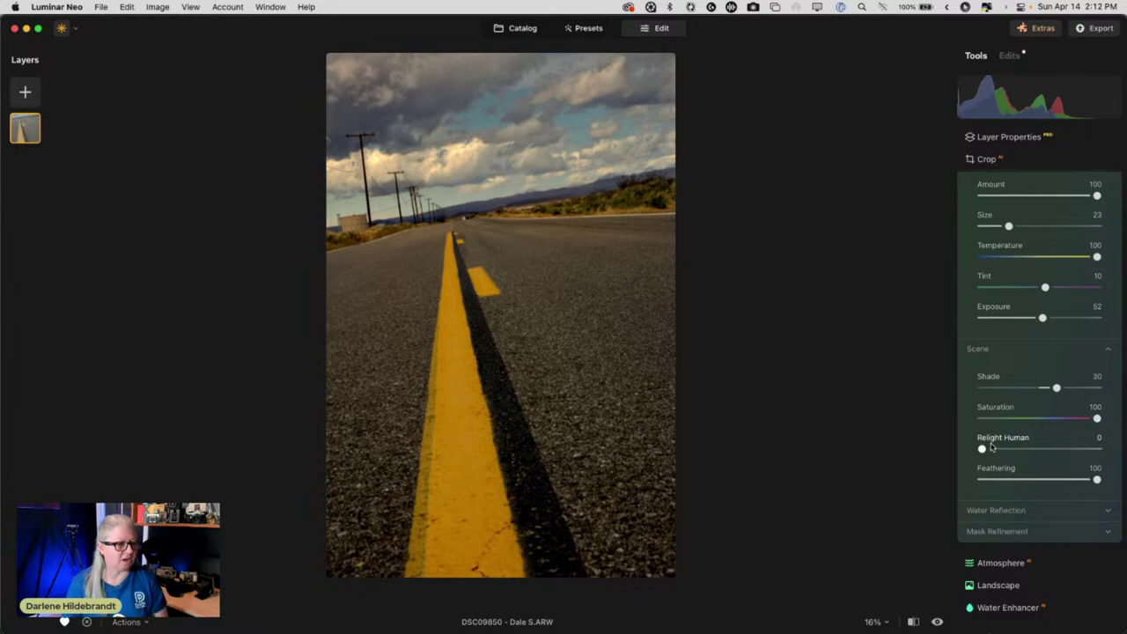
scroll(1048, 405, "up", 1)
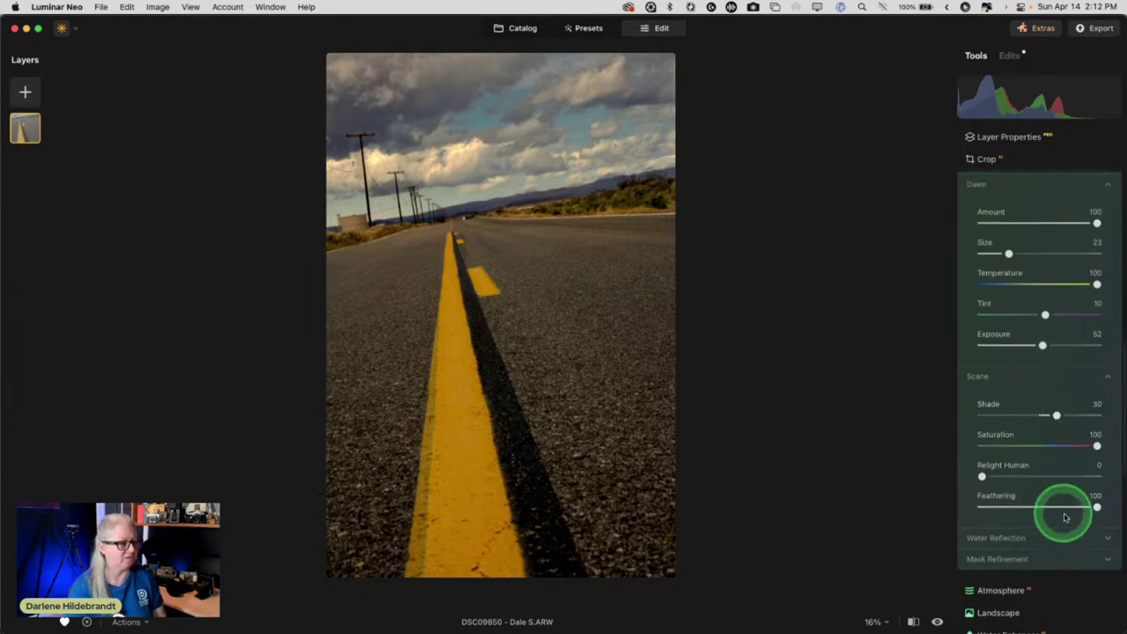
mouse_move(1054, 410)
left_mouse_down()
mouse_move(915, 408)
mouse_move(1097, 407)
mouse_move(872, 402)
mouse_move(1080, 405)
mouse_move(1023, 406)
left_mouse_up()
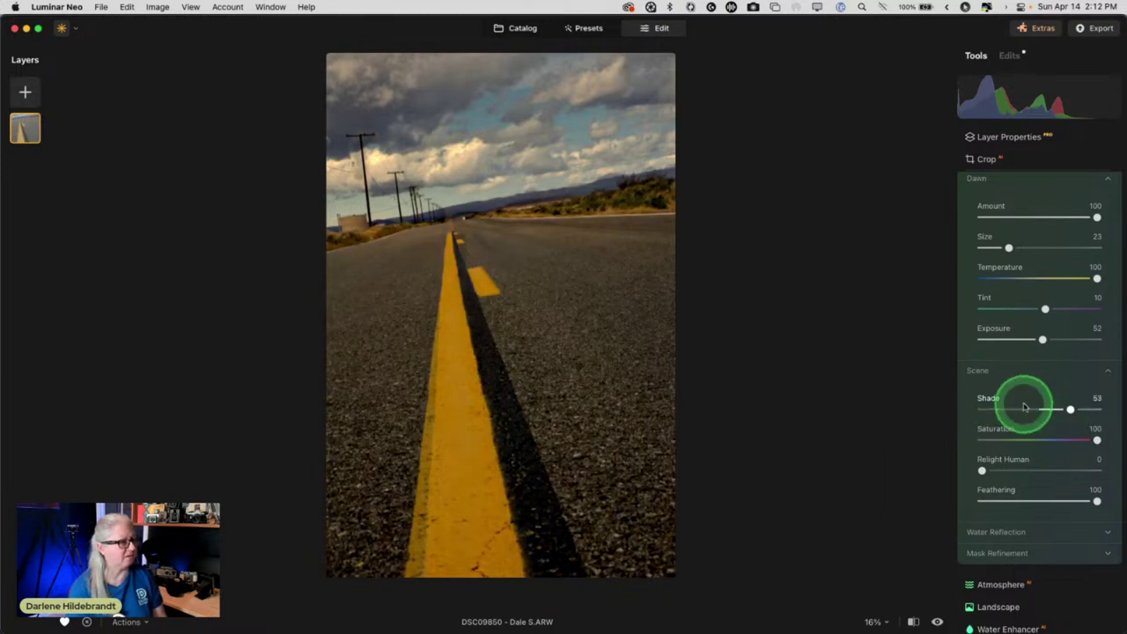
- Readjust the mask refinement to sky global 72 and fix gaps 9, and inspect the power poles against the sky up close
left_click(995, 553)
scroll(1010, 464, "down", 3)
left_click_drag(1000, 495, 1064, 476)
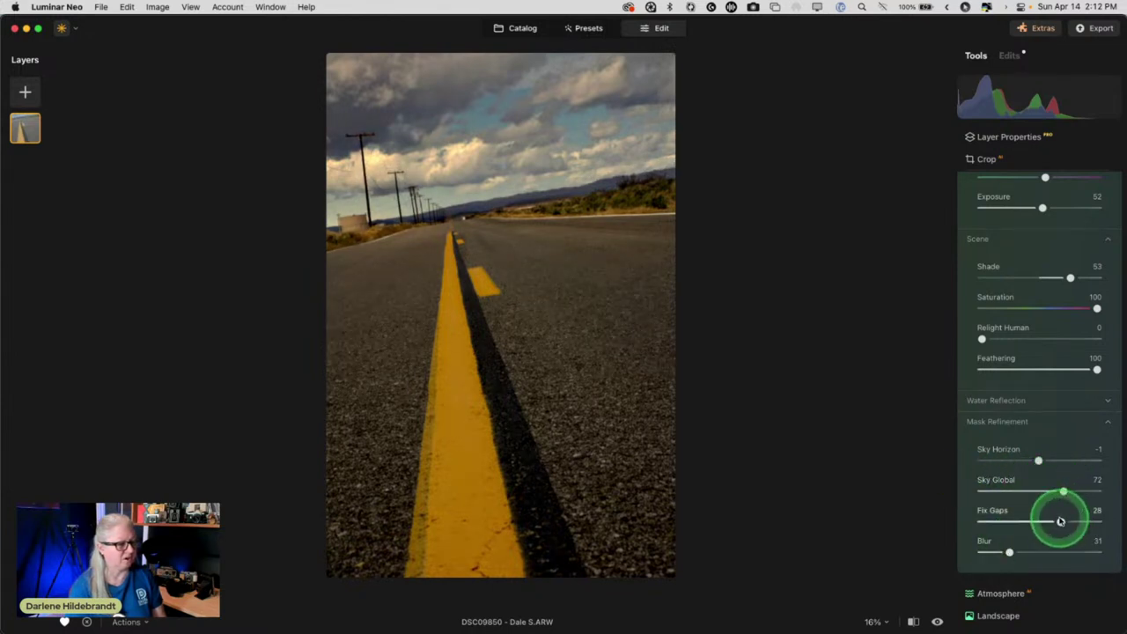
left_click_drag(1059, 521, 1001, 519)
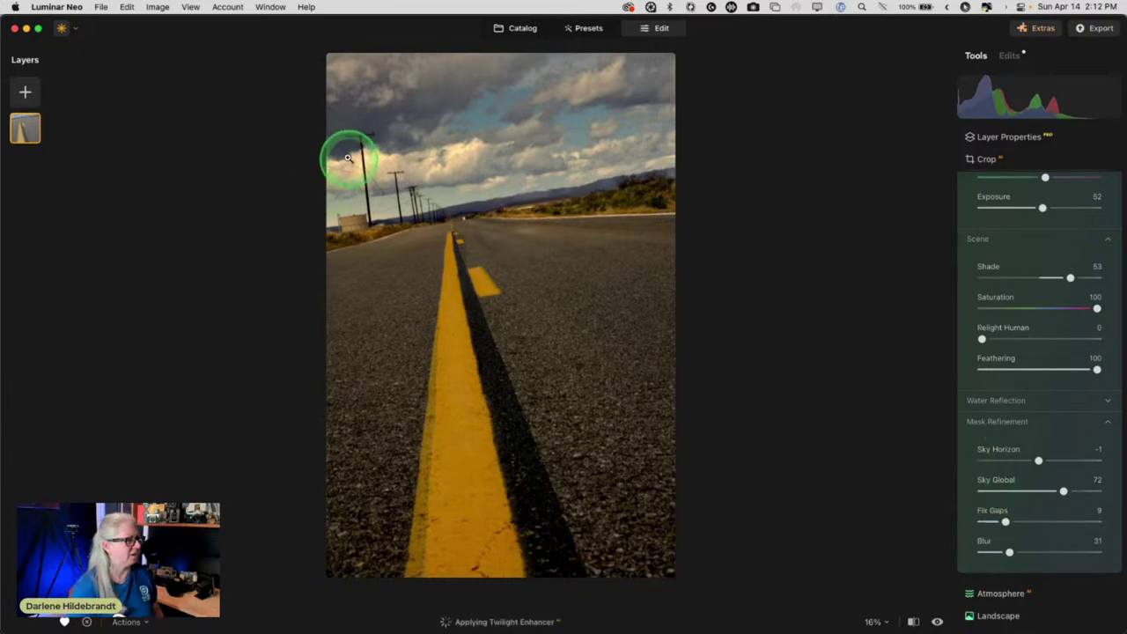
double_click(375, 163)
scroll(489, 202, "down", 5)
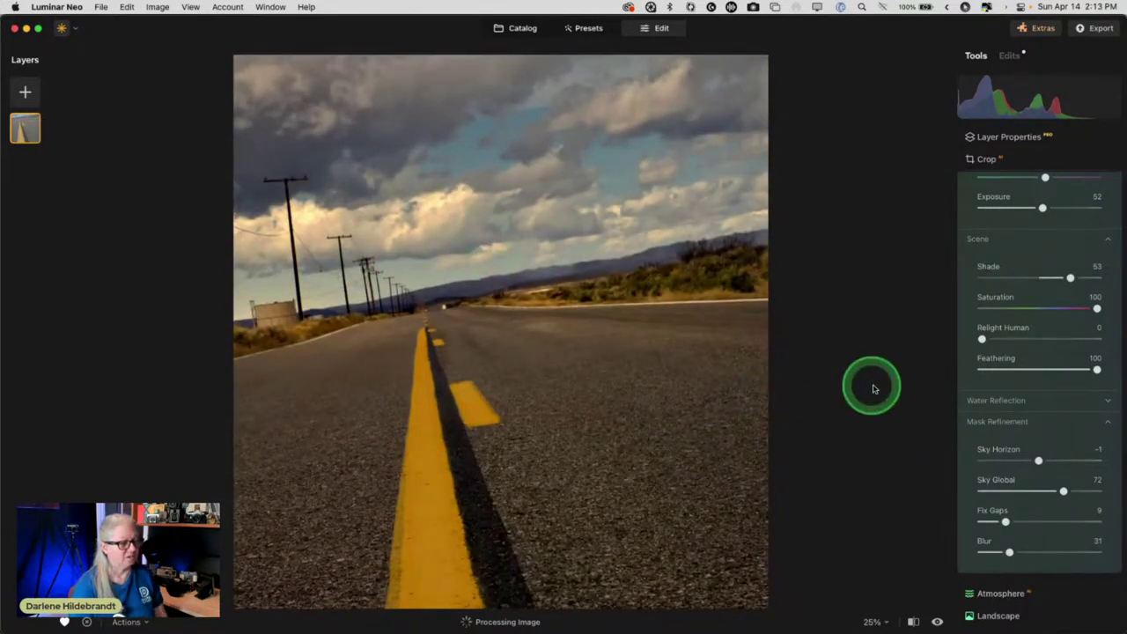
left_click(980, 420)
- Set the scene shade to 51 and try a lower scene saturation before restoring it to 100
scroll(1046, 288, "up", 3)
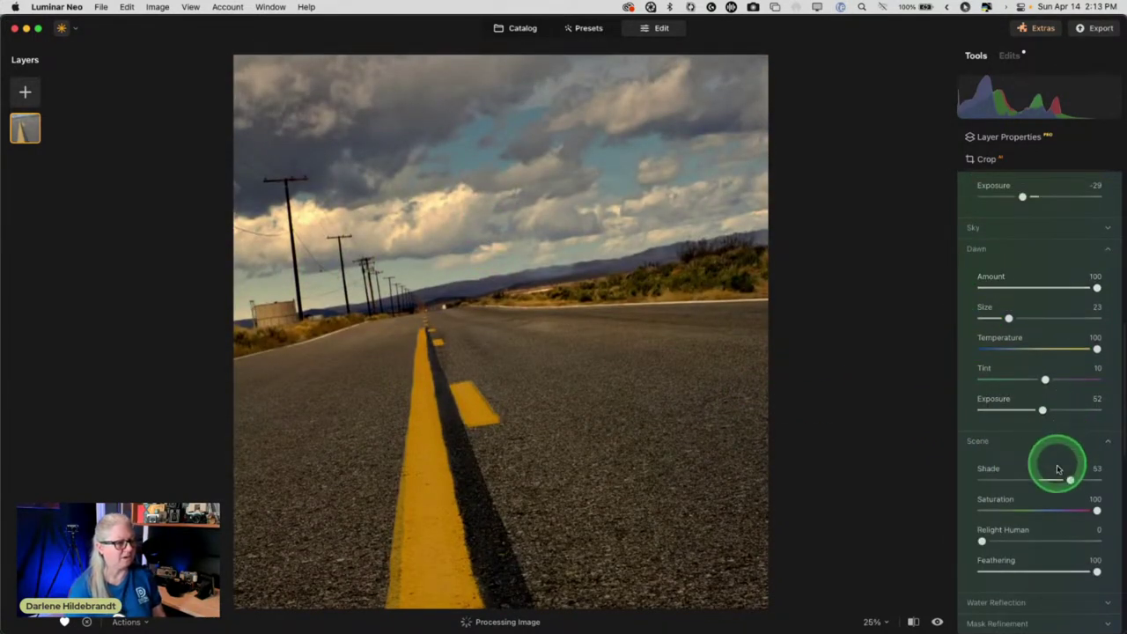
mouse_move(1061, 478)
left_mouse_down()
mouse_move(983, 478)
mouse_move(1095, 476)
mouse_move(1046, 472)
mouse_move(1069, 478)
left_mouse_up()
key("super+minus")
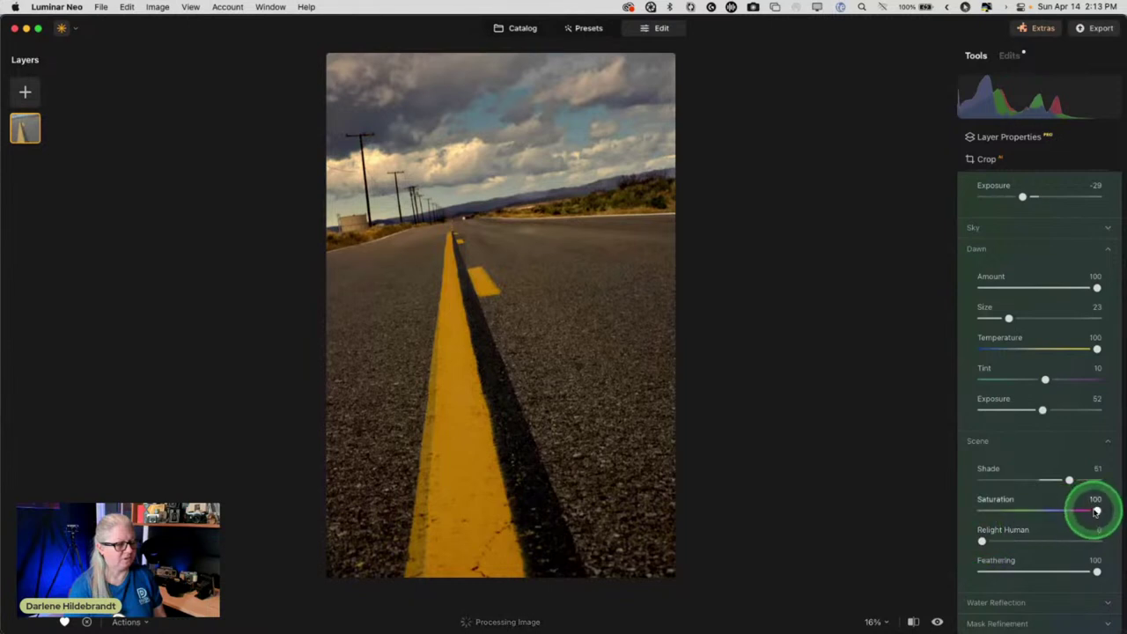
left_click_drag(1092, 509, 959, 498)
double_click(960, 498)
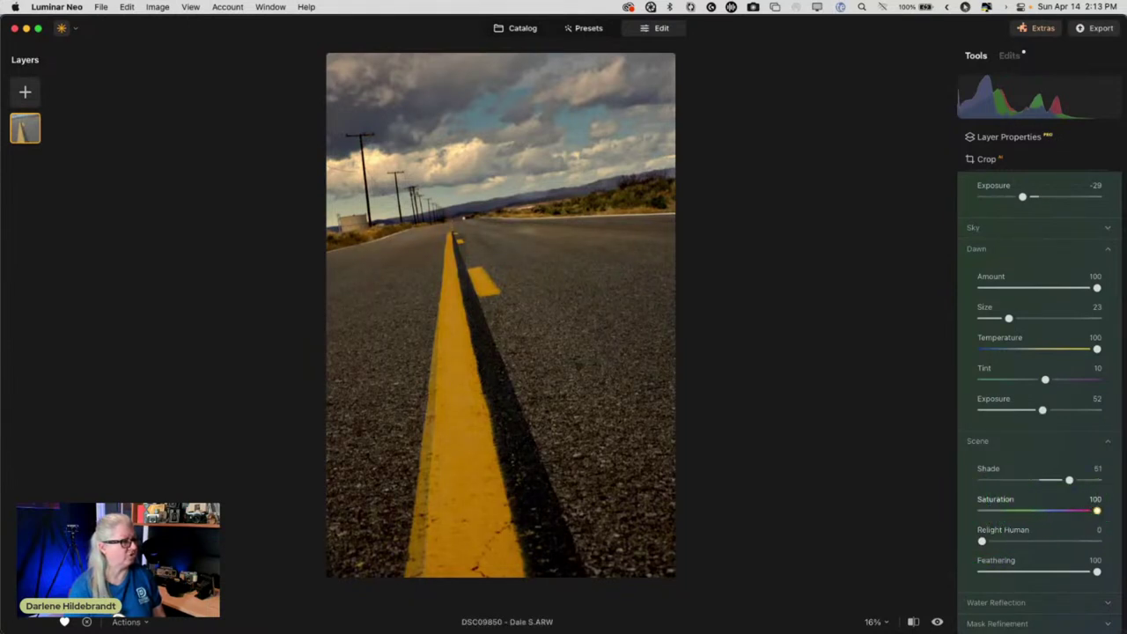
left_click(982, 443)
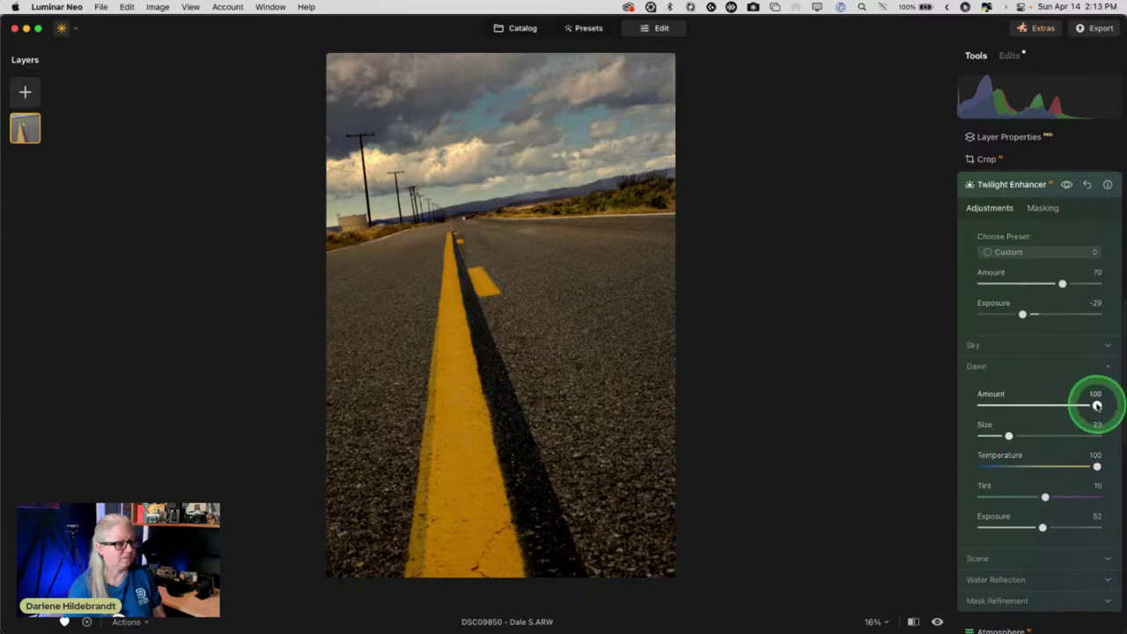
- Compare the road photo with and without the Twilight Enhancer effect, and collapse the tool
scroll(1034, 393, "up", 3)
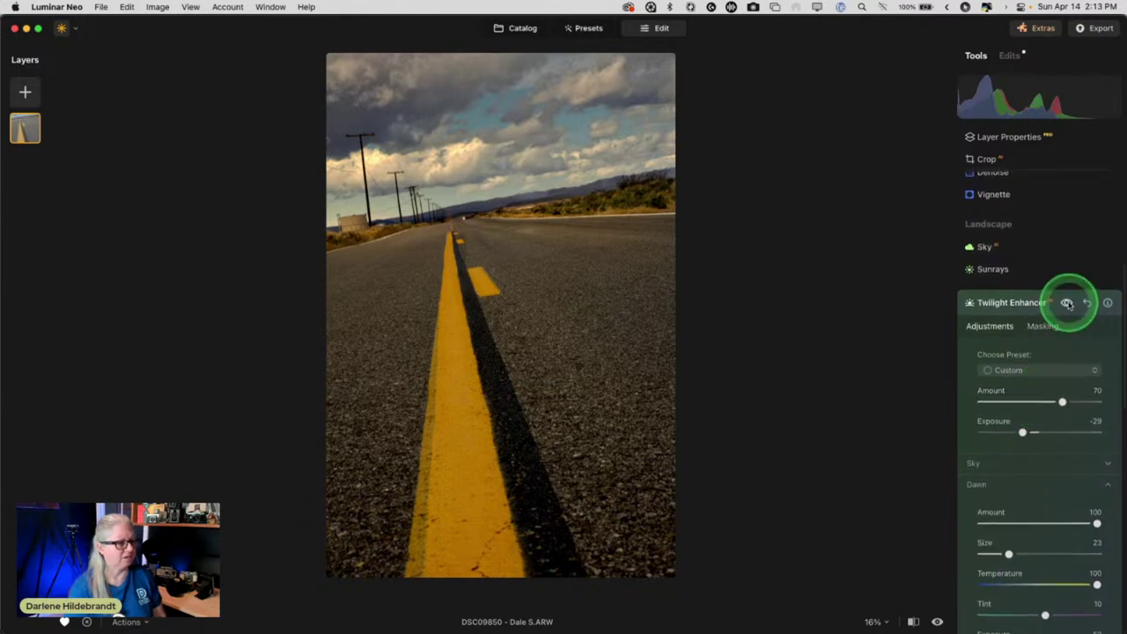
left_click(1066, 303)
left_click(1066, 303)
left_click(1067, 303)
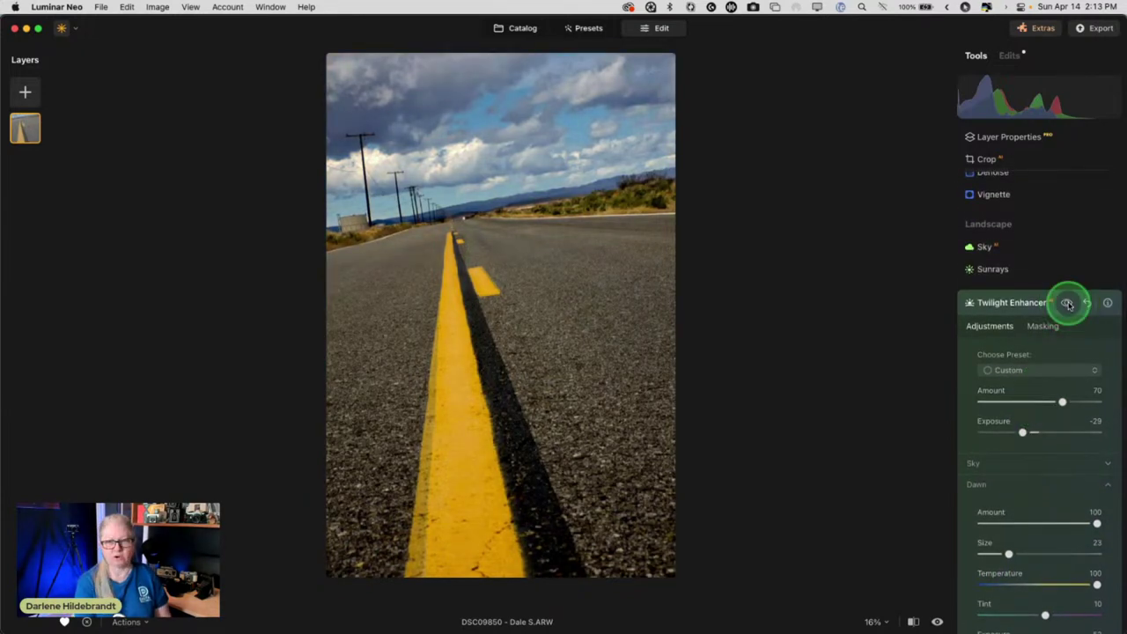
left_click(1067, 303)
left_click(1067, 303)
left_click(1067, 302)
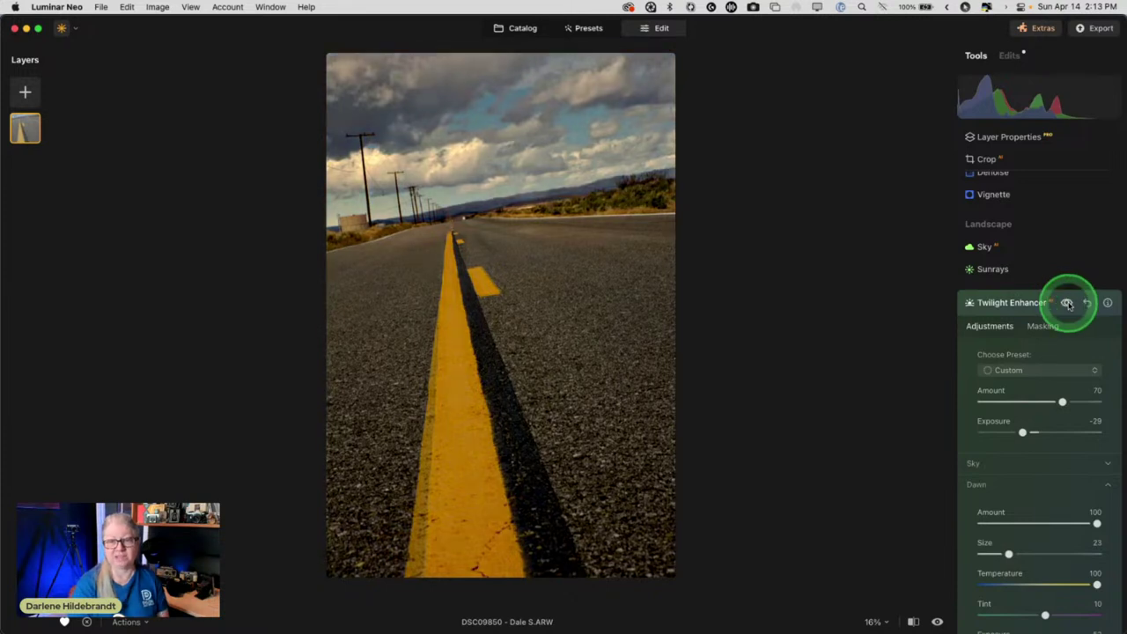
left_click(968, 326)
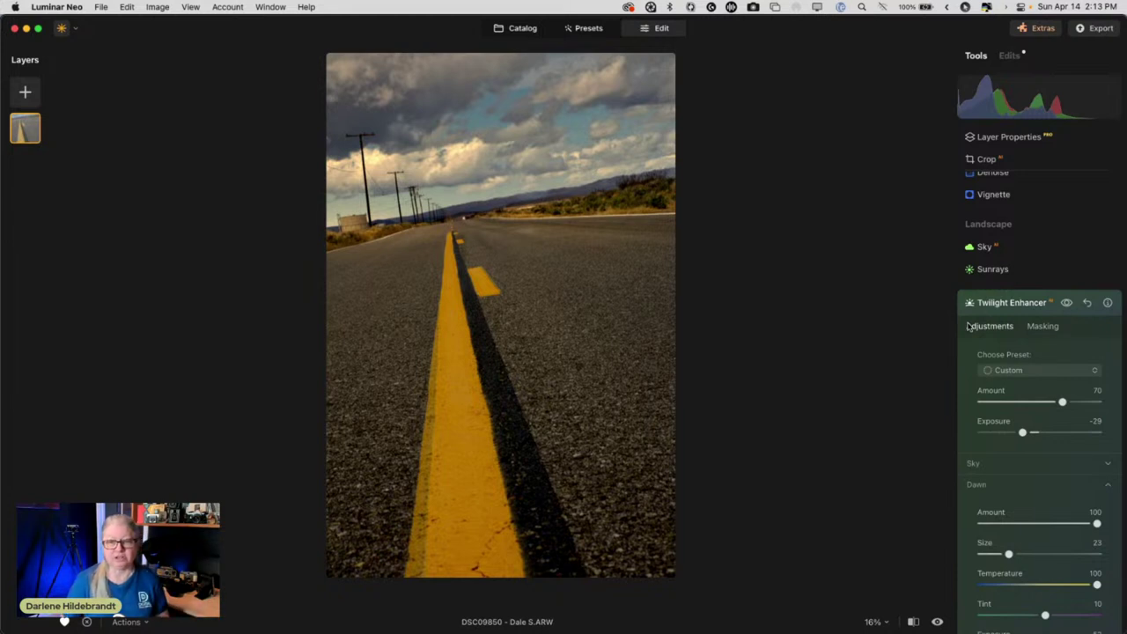
left_click(1004, 319)
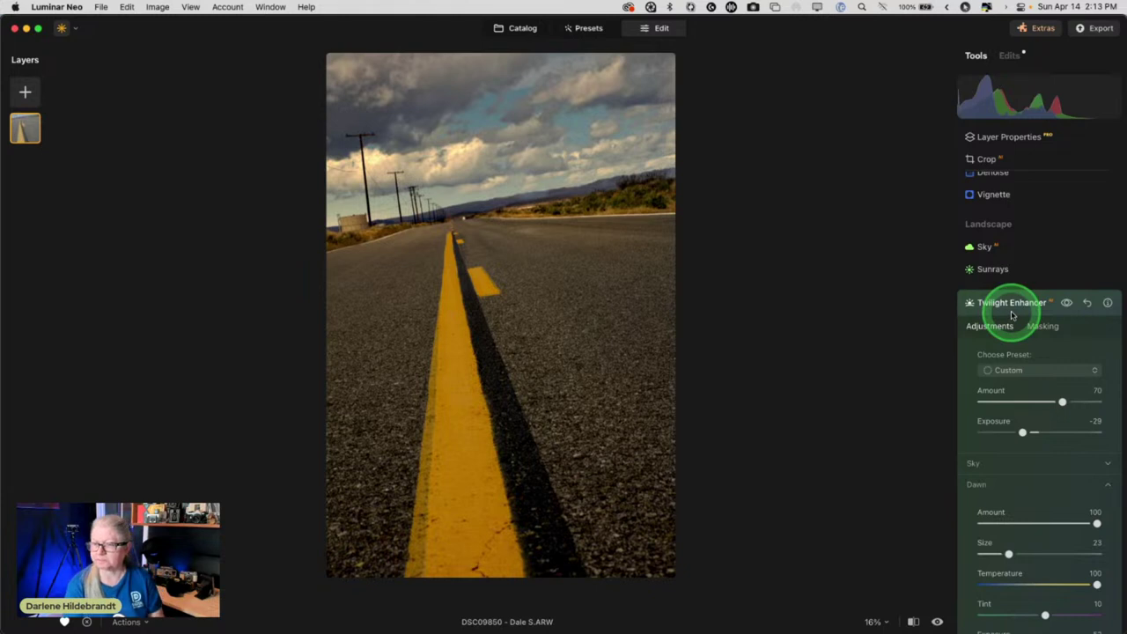
left_click(1011, 308)
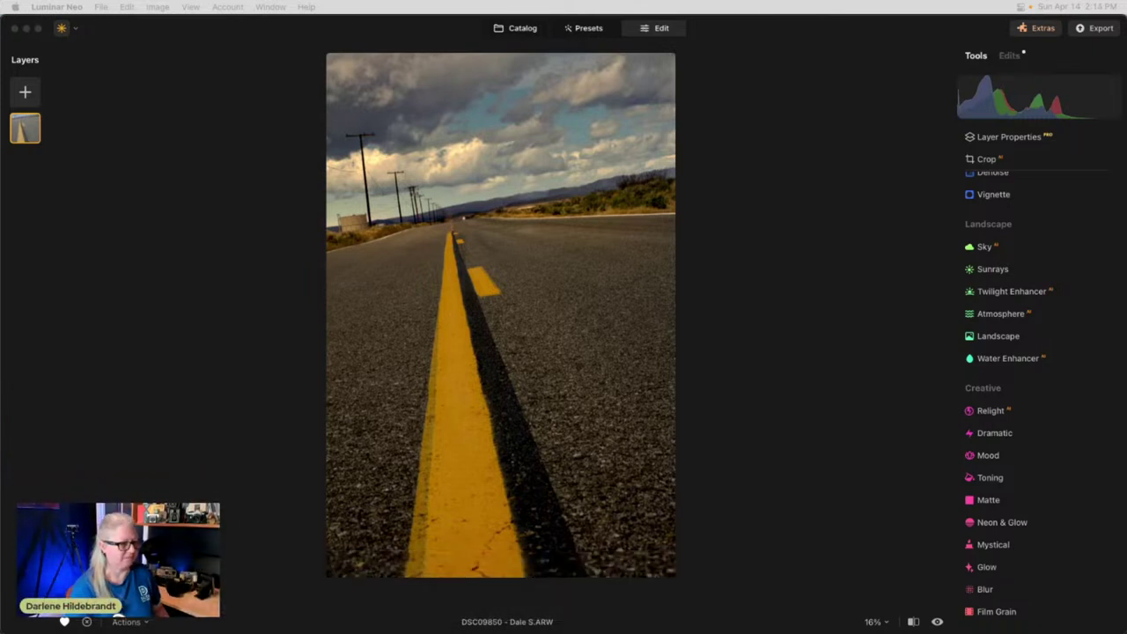
- Compare the edited road photo with its unedited original and return to the photo catalog
left_click(803, 197)
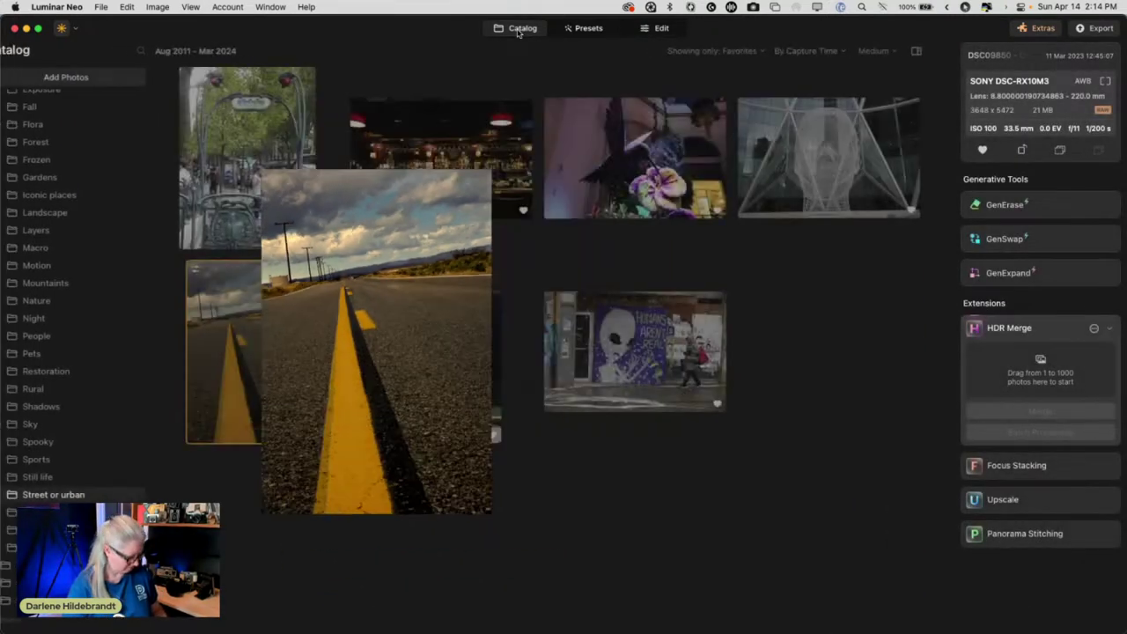
left_click(648, 29)
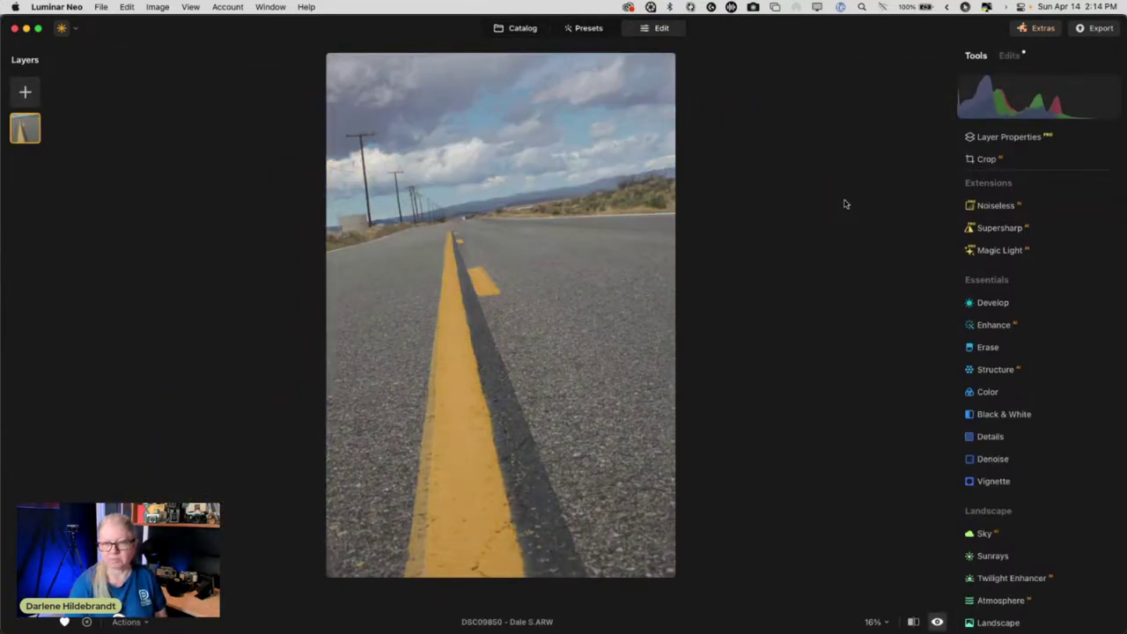
key("backslash")
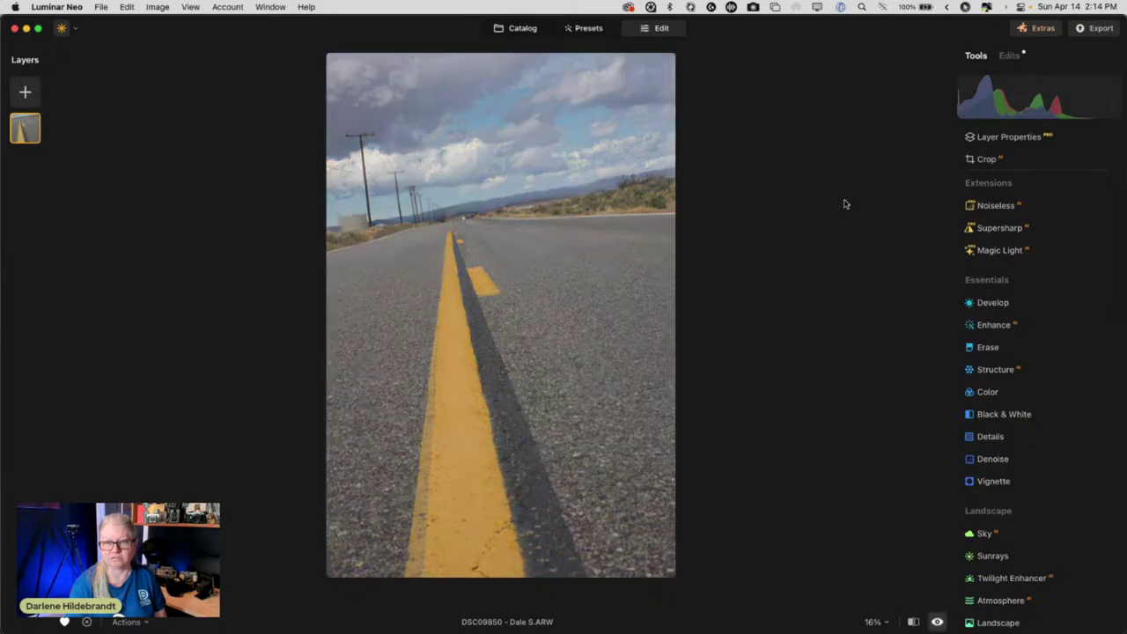
left_click(507, 28)
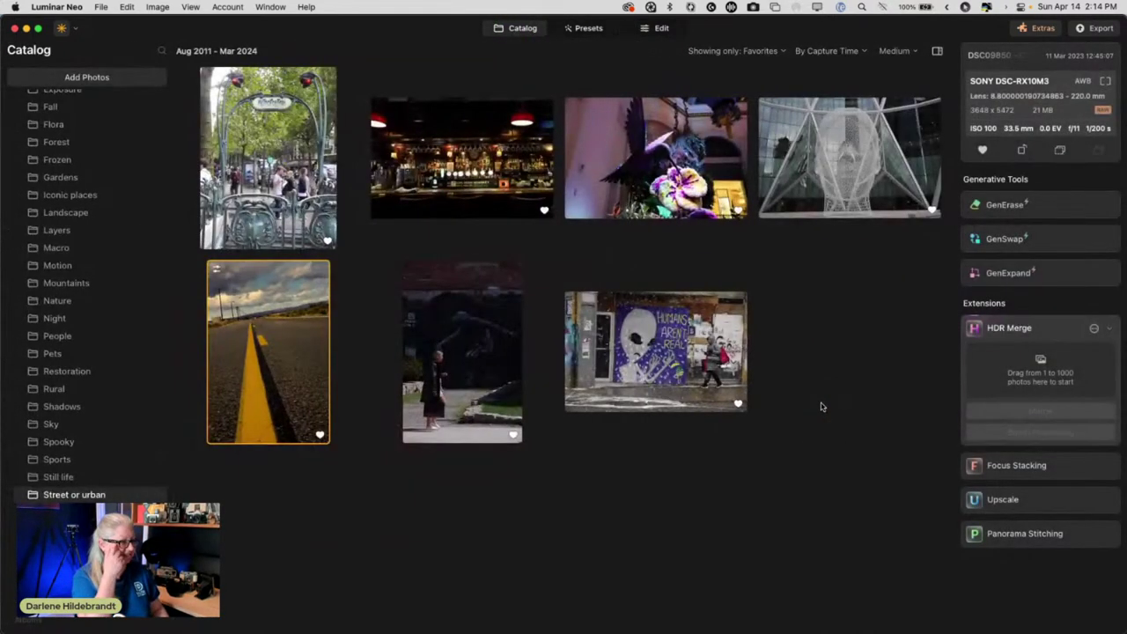
left_click(820, 405)
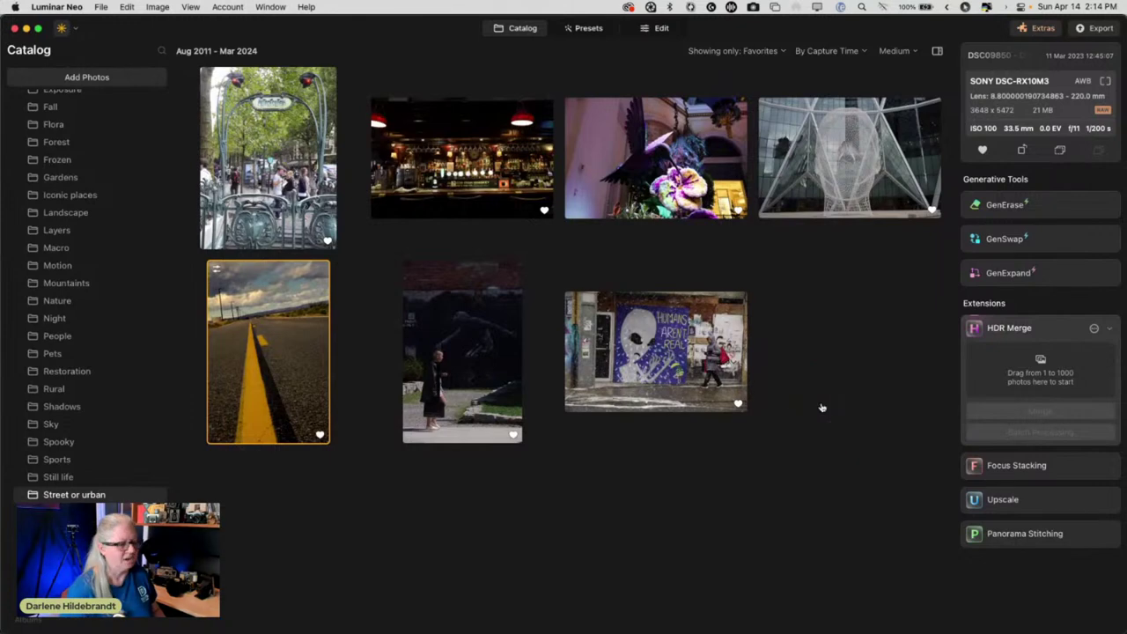
- Switch to Lightroom Classic and open the first Street or urban photo, the brick alley with the bicycle, in a large view
key("super+Tab")
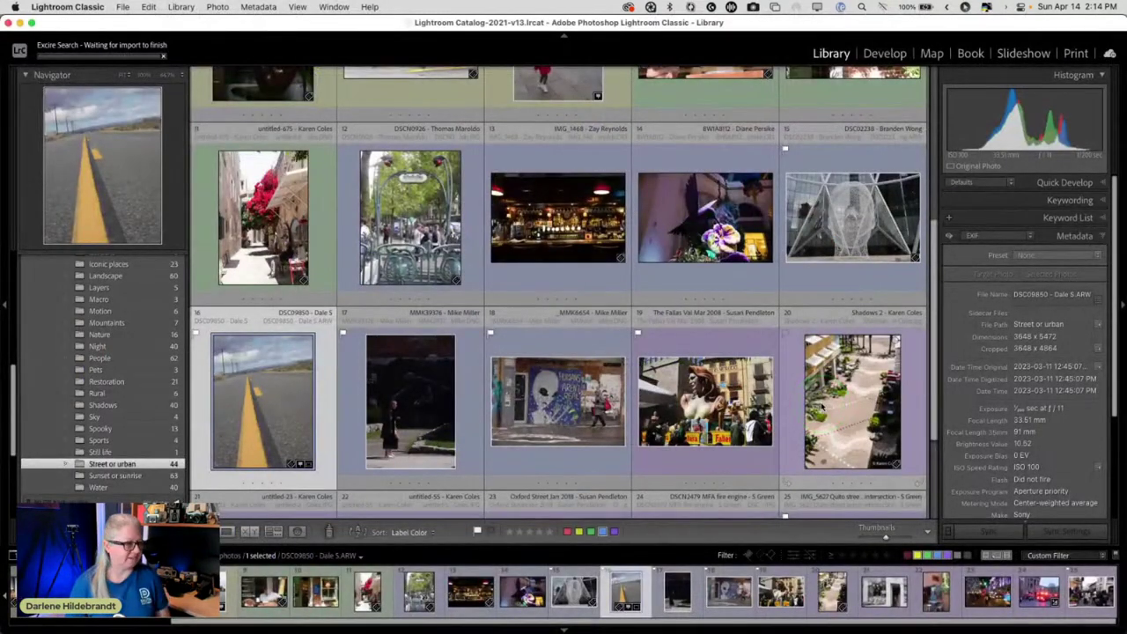
scroll(747, 279, "up", 3)
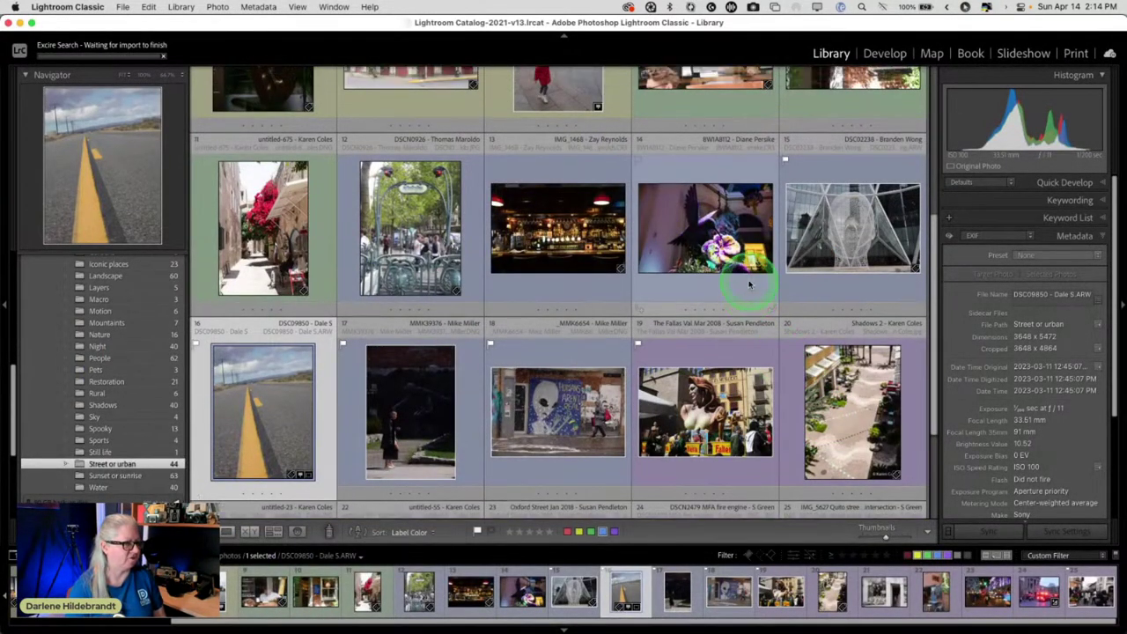
scroll(749, 284, "up", 3)
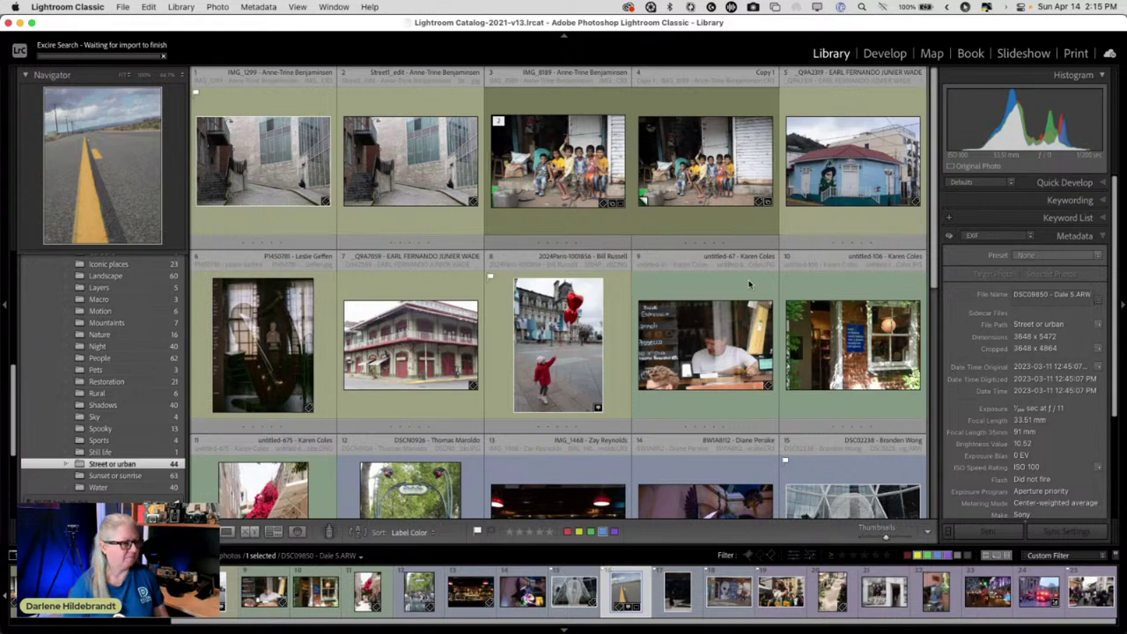
double_click(244, 218)
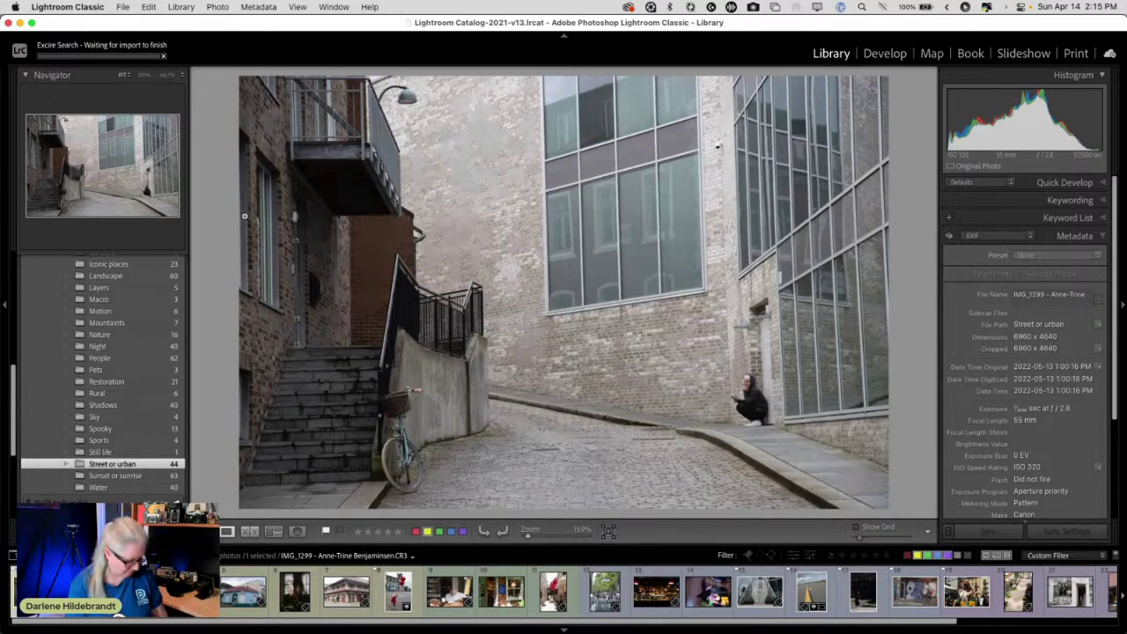
- Hide the toolbar beneath the photo and view the cropped and uncropped versions of the seated boys photo
key("t")
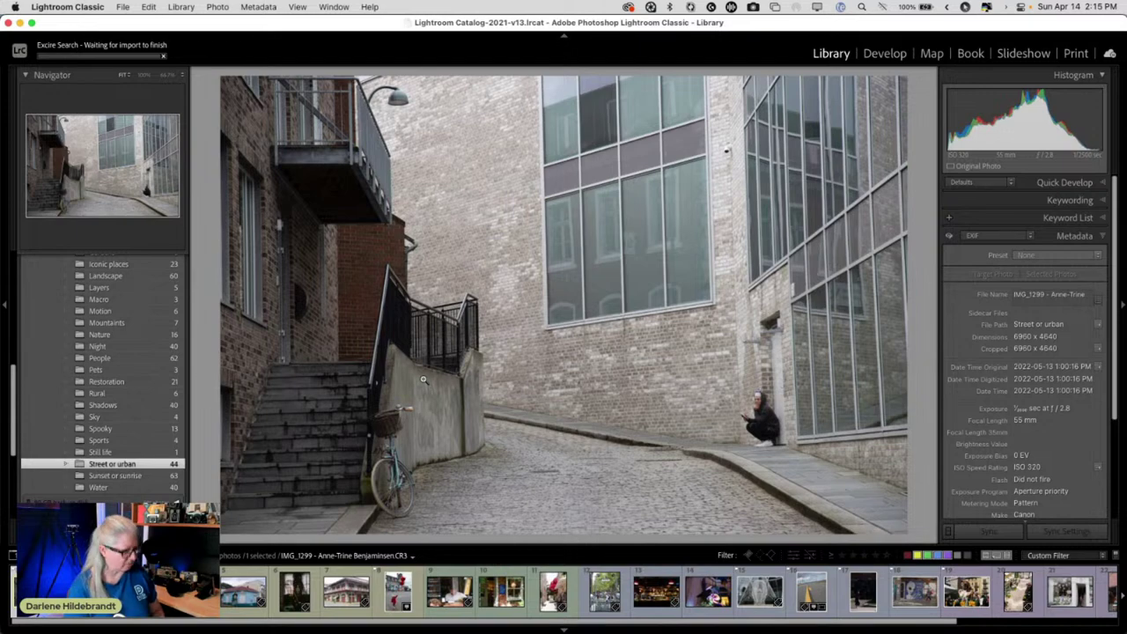
key("Right")
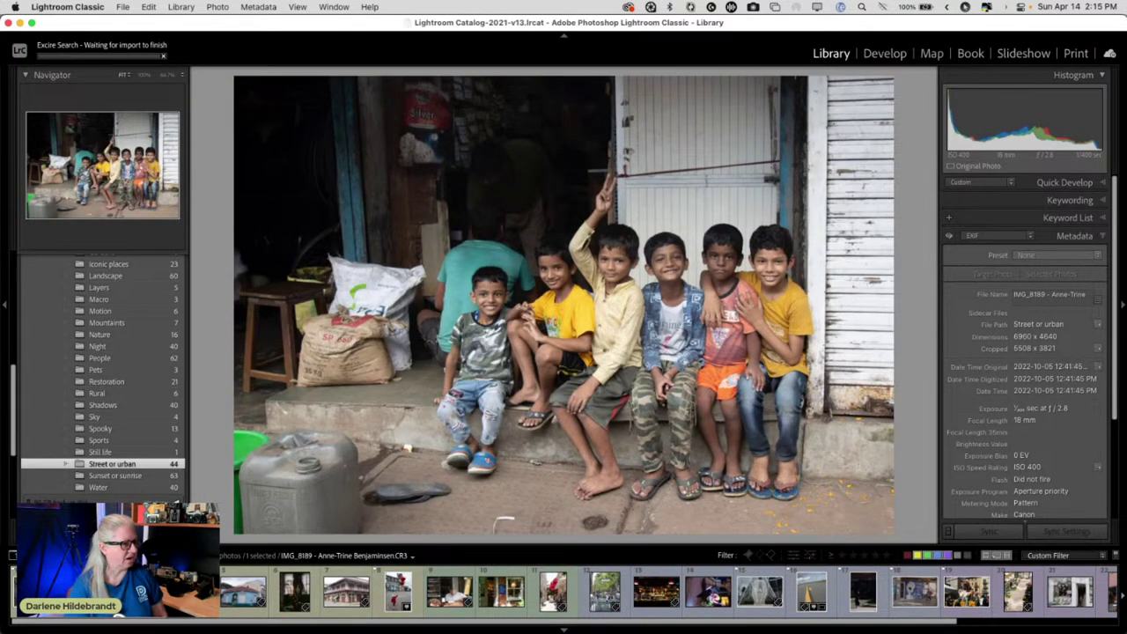
key("Right")
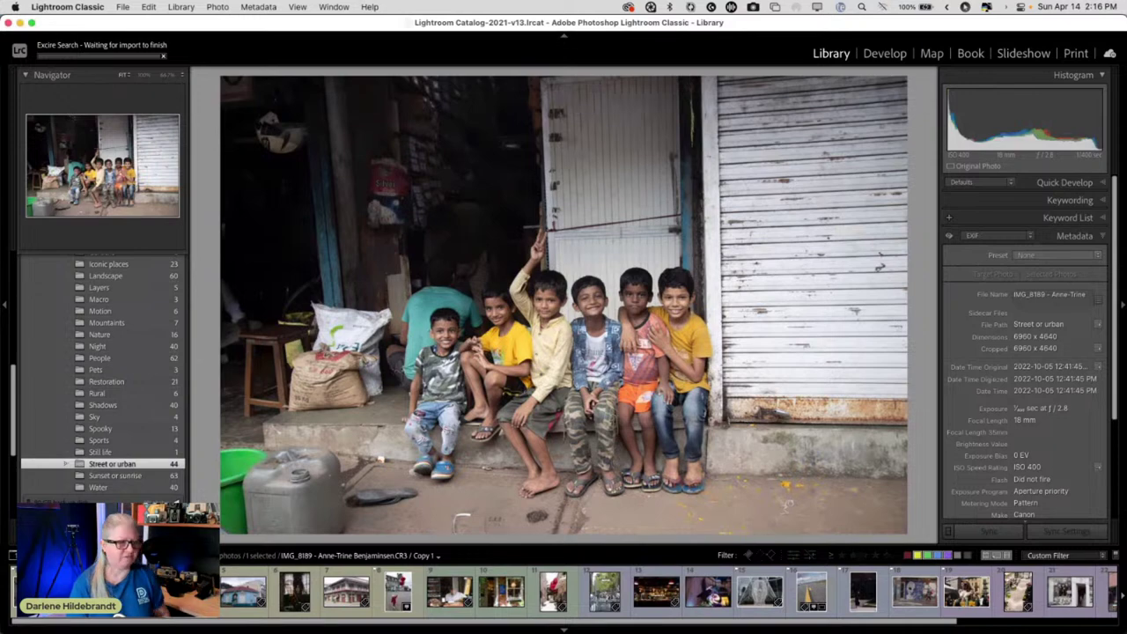
- View the blue house with the mural, the harp with window reflections, and the balconied building with red doors
left_click(242, 591)
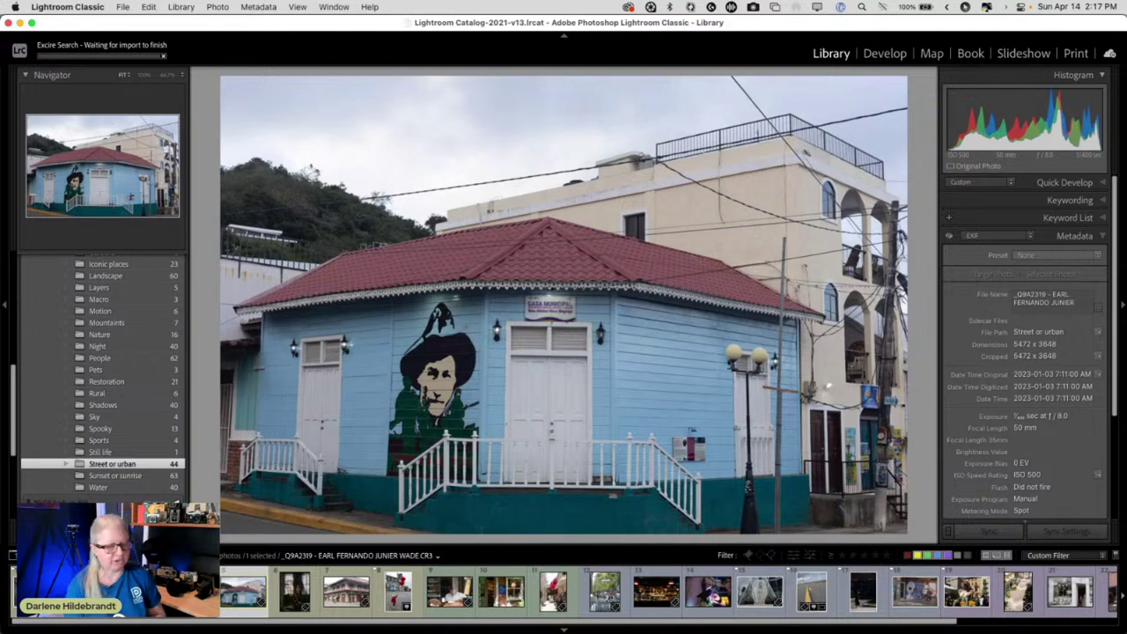
key("Right")
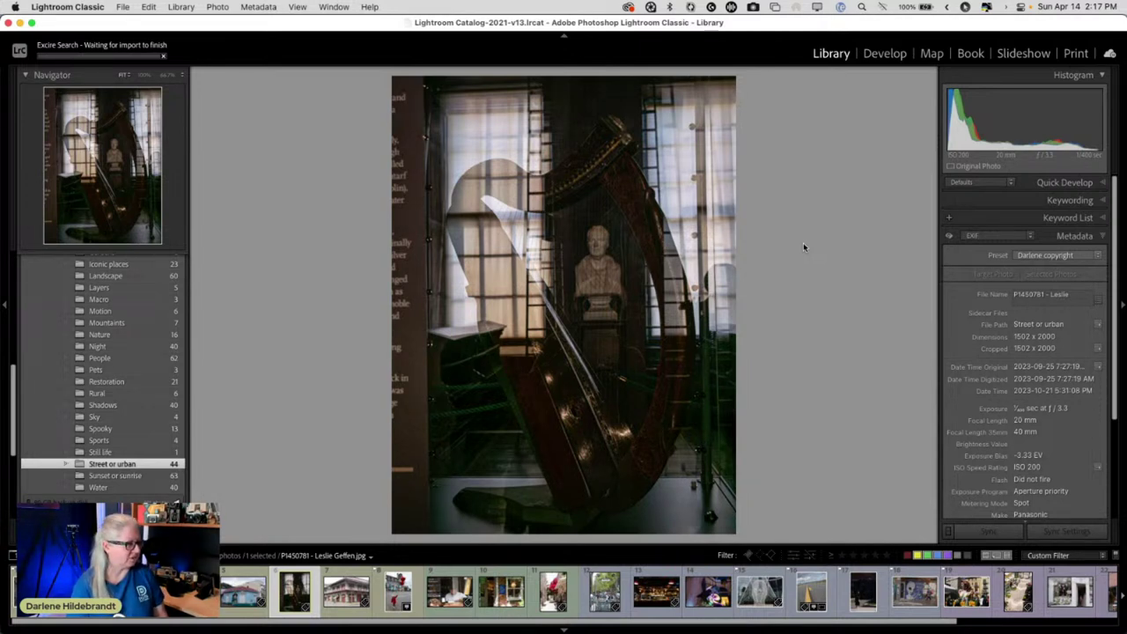
key("Right")
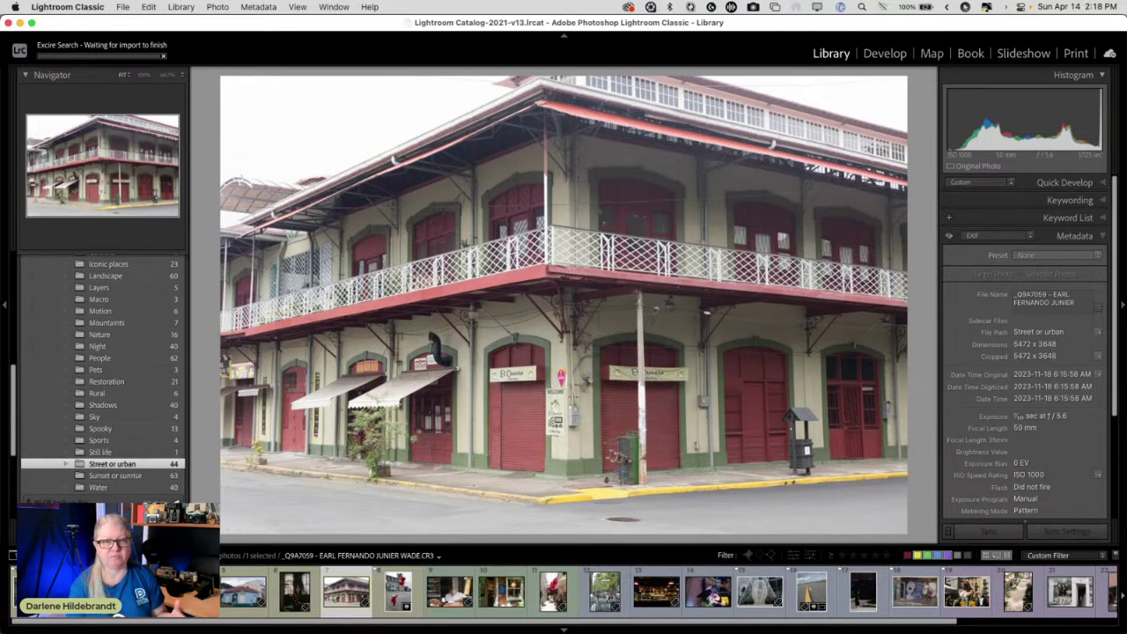
- Select the photo of the child holding red heart balloons and open it in the Develop module
left_click(397, 592)
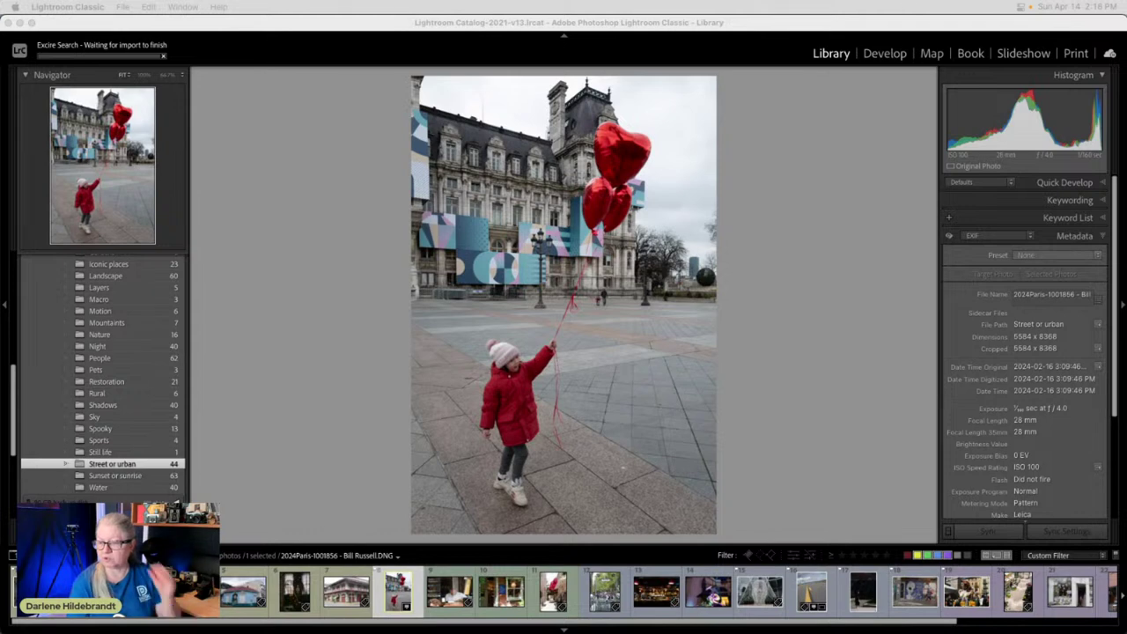
left_click(821, 313)
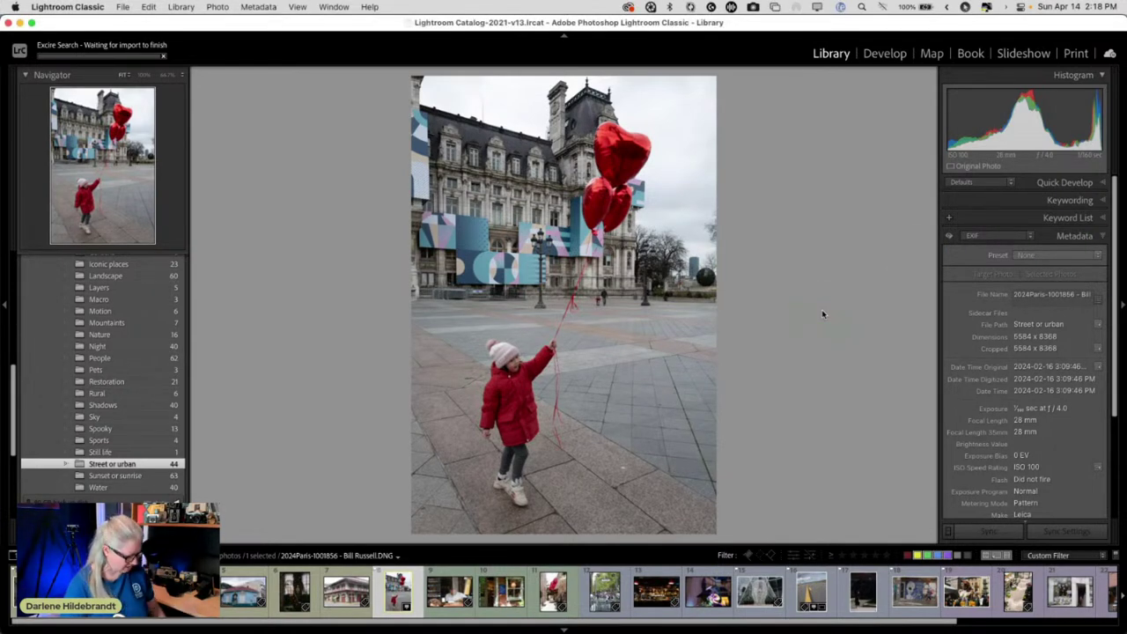
key("d")
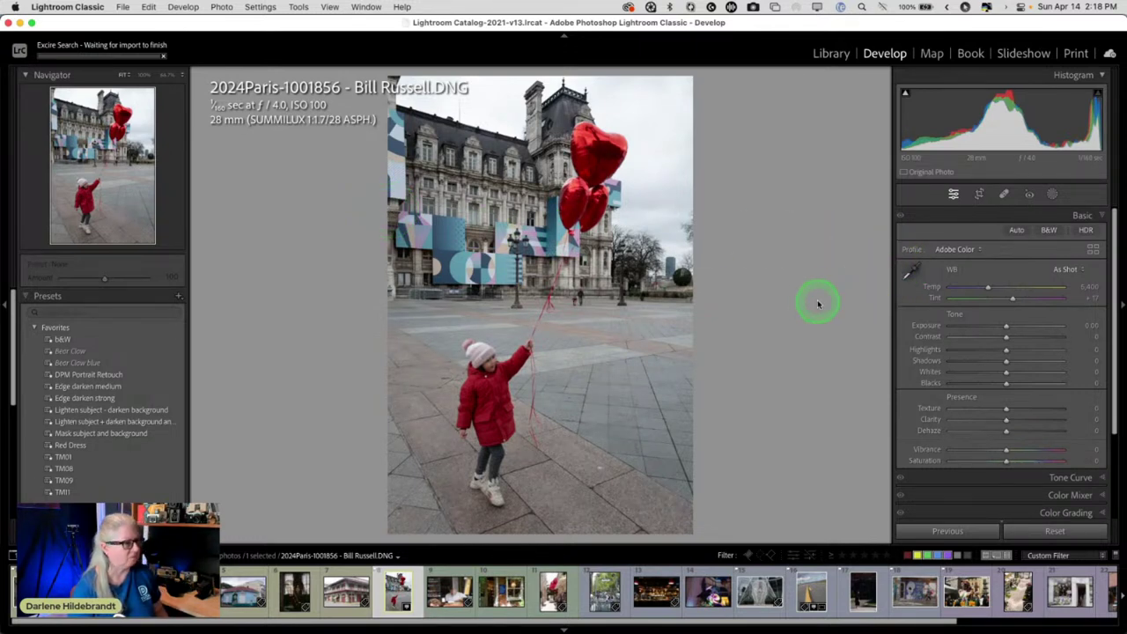
key("e")
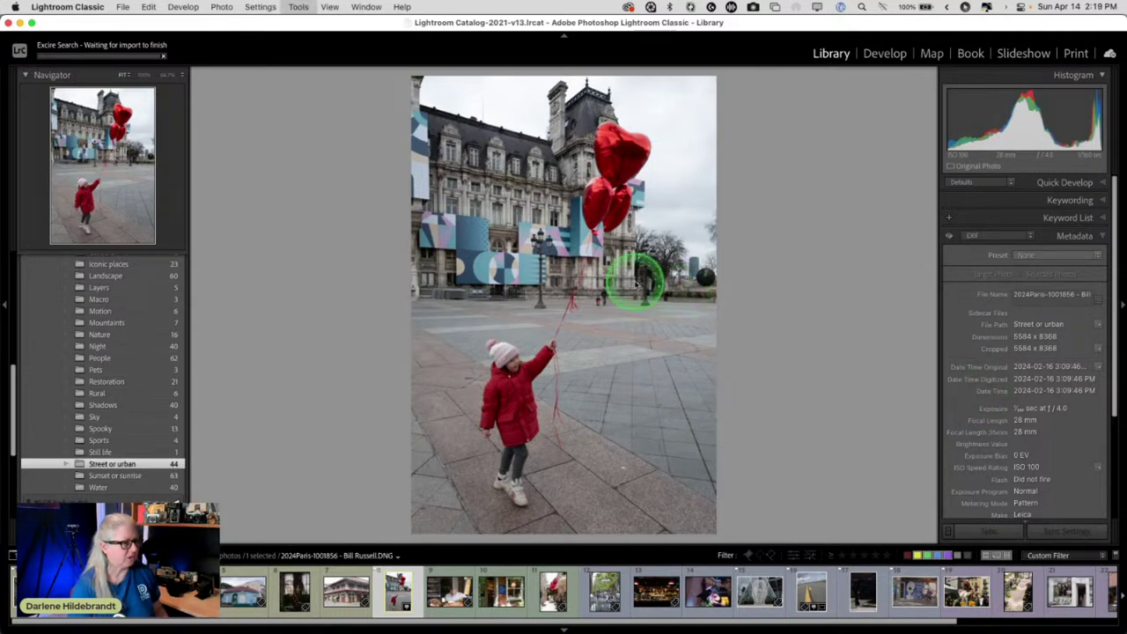
key("d")
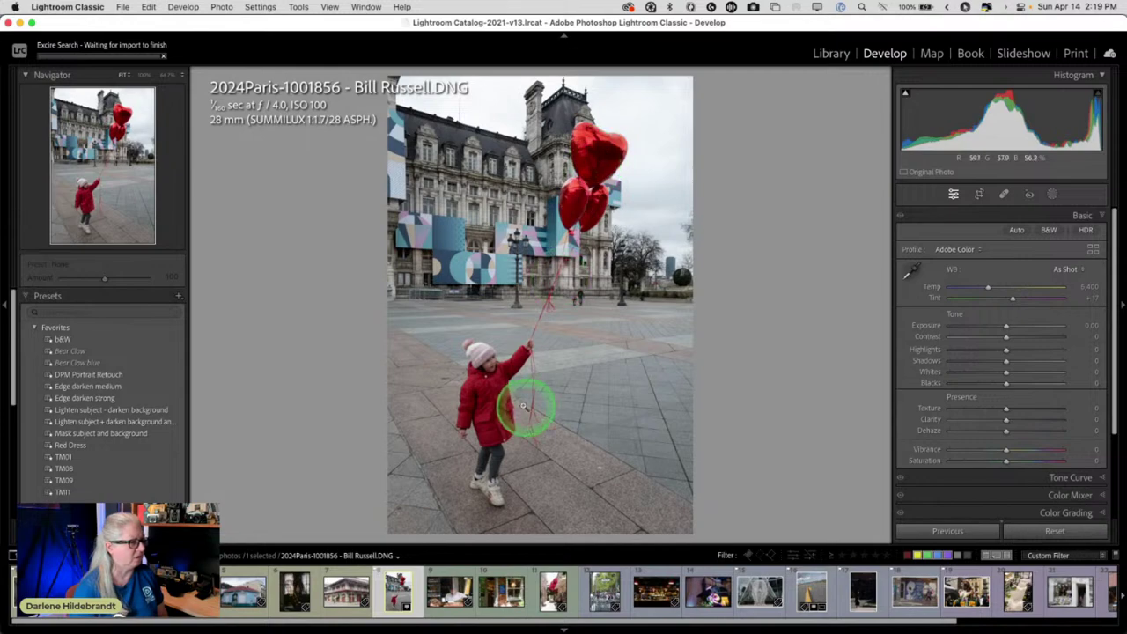
- Examine the sharpness of the child's coat, face and raised arm at 100% magnification
left_click(496, 392)
left_click_drag(484, 303, 637, 467)
left_click_drag(461, 449, 571, 271)
left_click_drag(707, 506, 598, 255)
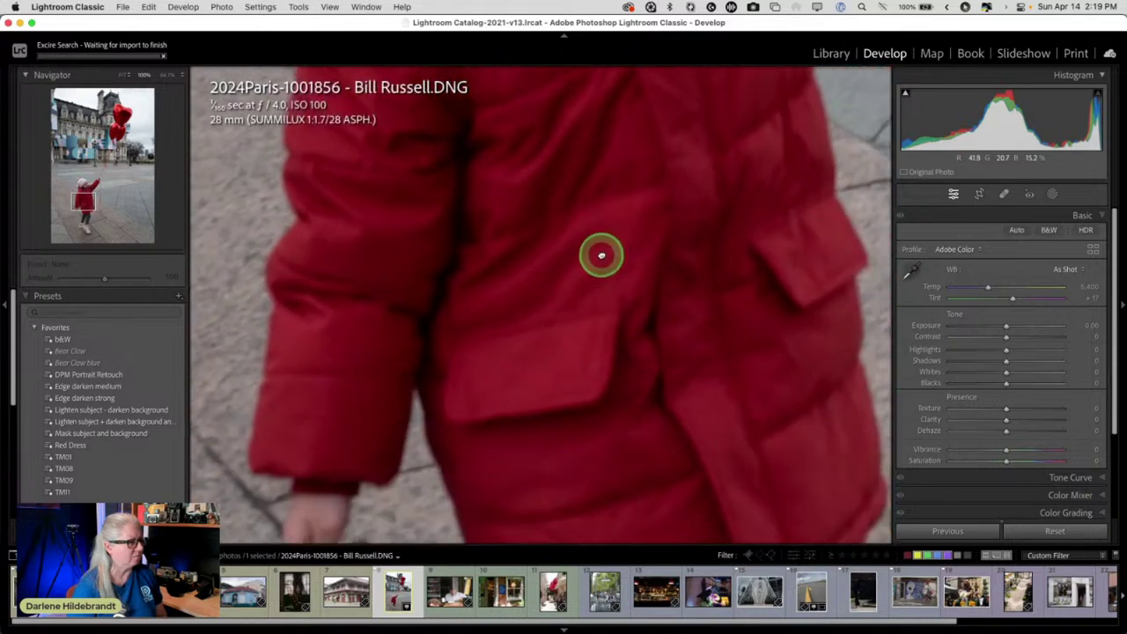
left_click_drag(708, 284, 596, 463)
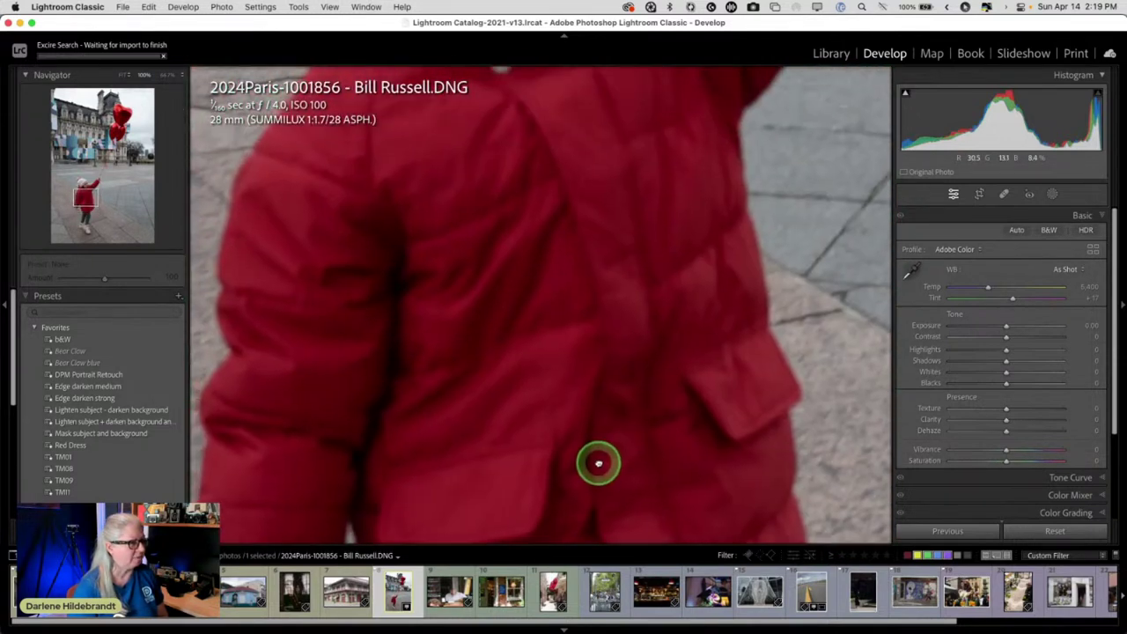
left_click_drag(581, 214, 596, 344)
left_click_drag(608, 289, 661, 408)
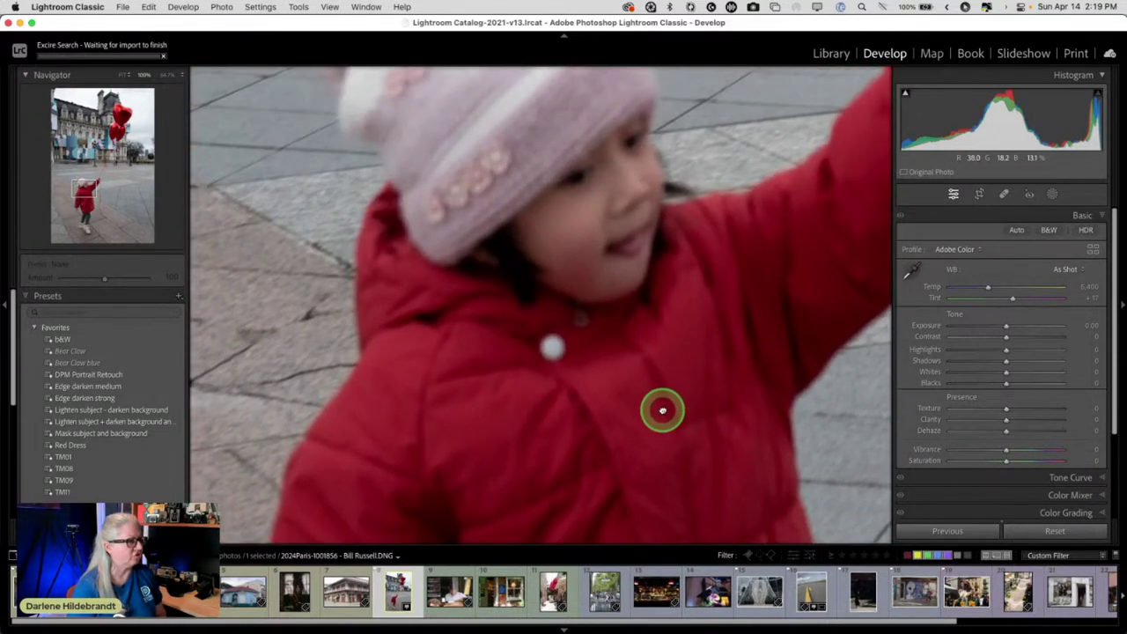
left_click_drag(688, 300, 455, 382)
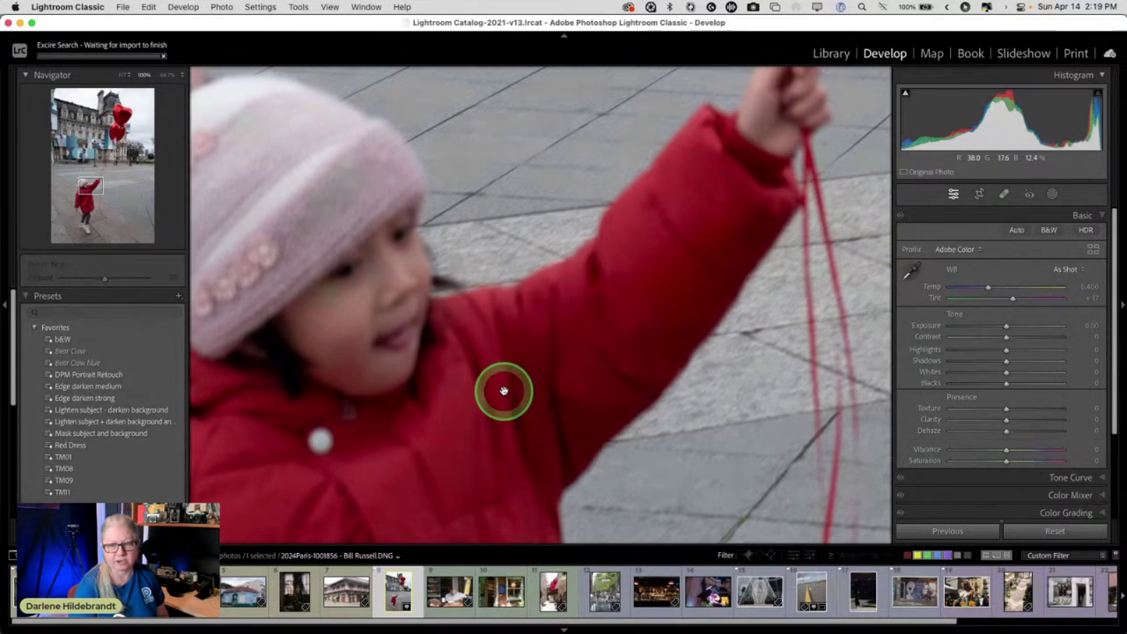
- Follow the balloon strings above and below the child's hand at 100% magnification to examine their detail
left_click_drag(448, 249, 548, 432)
left_click_drag(654, 304, 410, 390)
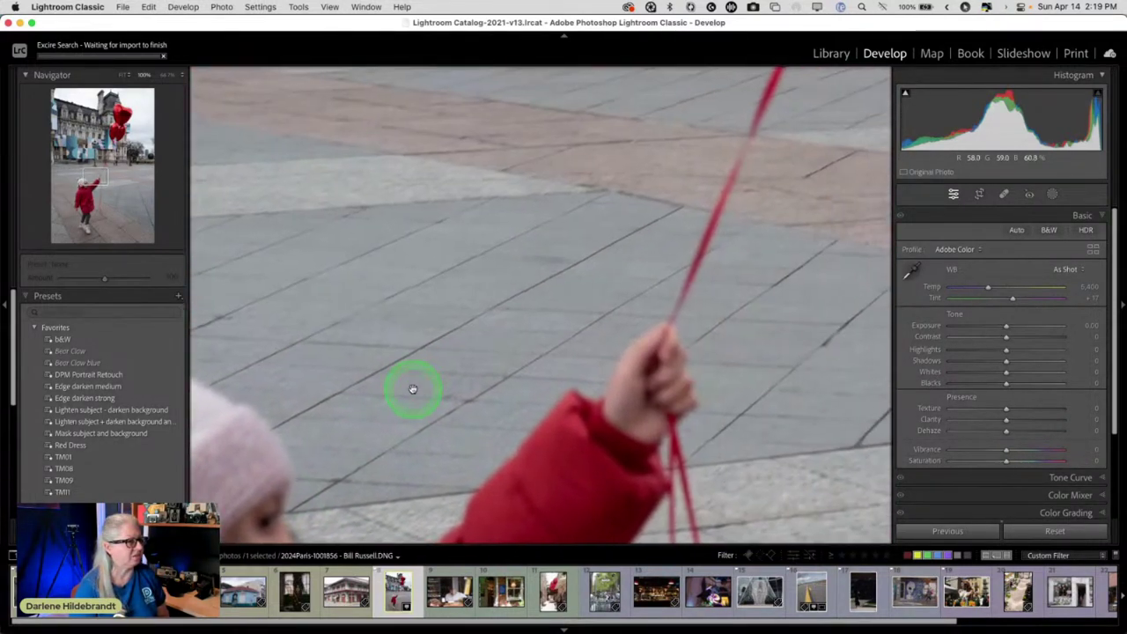
left_click_drag(607, 387, 326, 346)
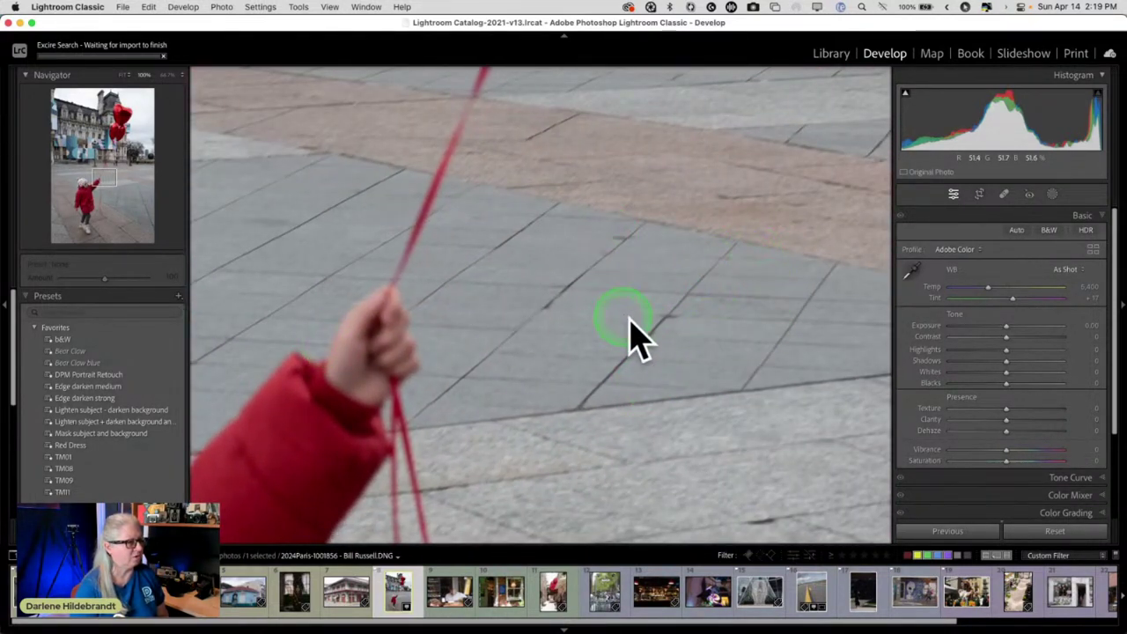
scroll(632, 396, "down", 2)
left_click_drag(633, 454, 551, 244)
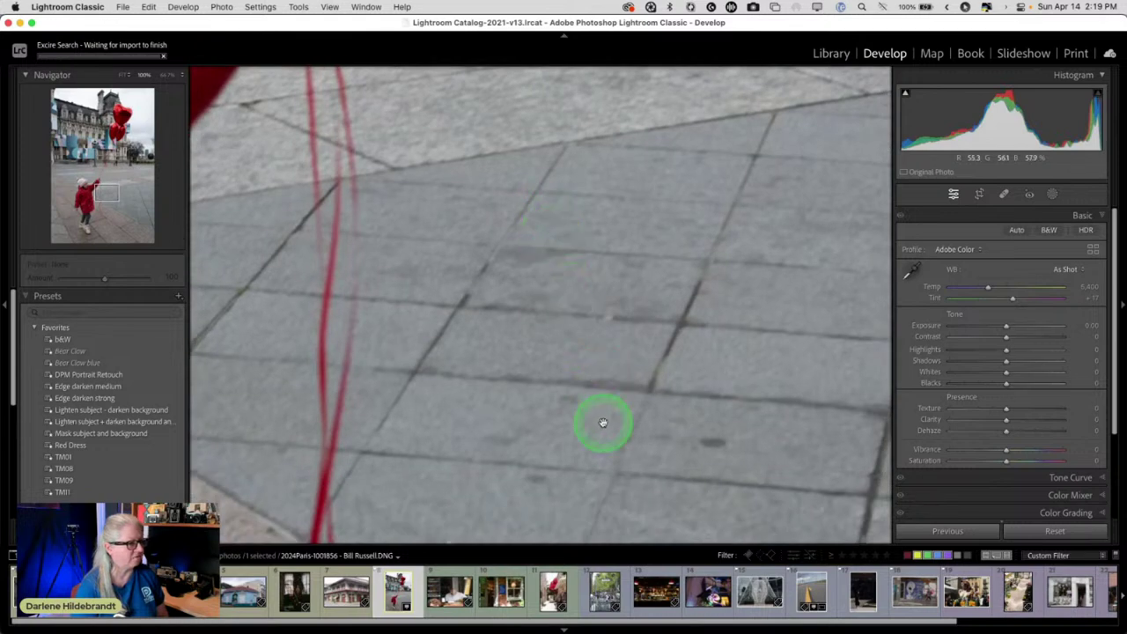
left_click_drag(599, 423, 553, 191)
scroll(553, 191, "down", 10)
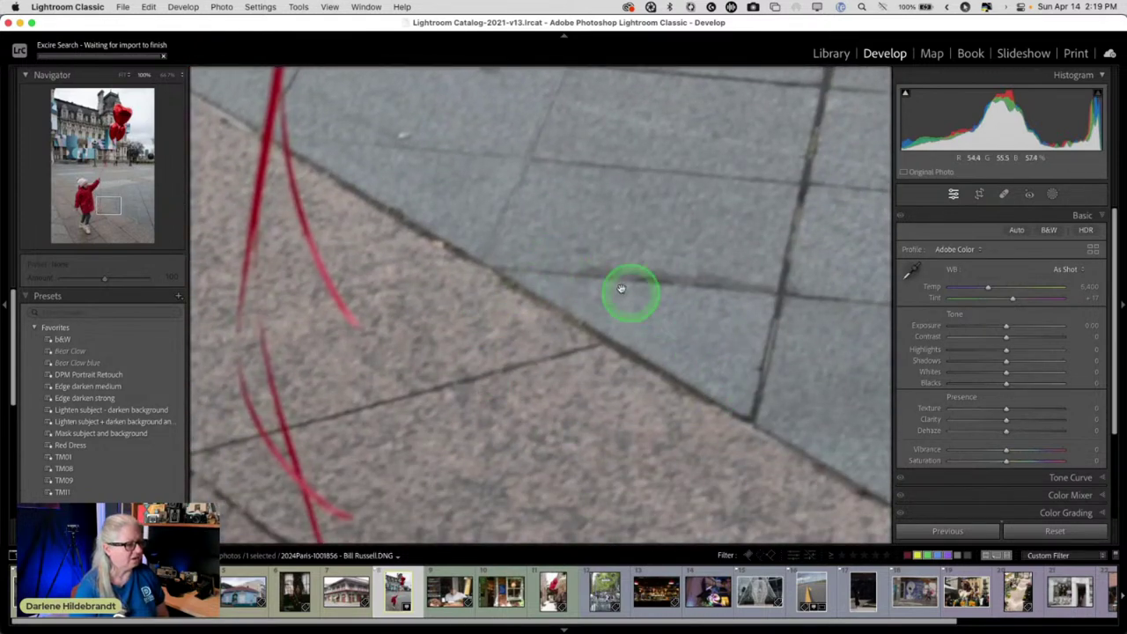
scroll(545, 273, "up", 20)
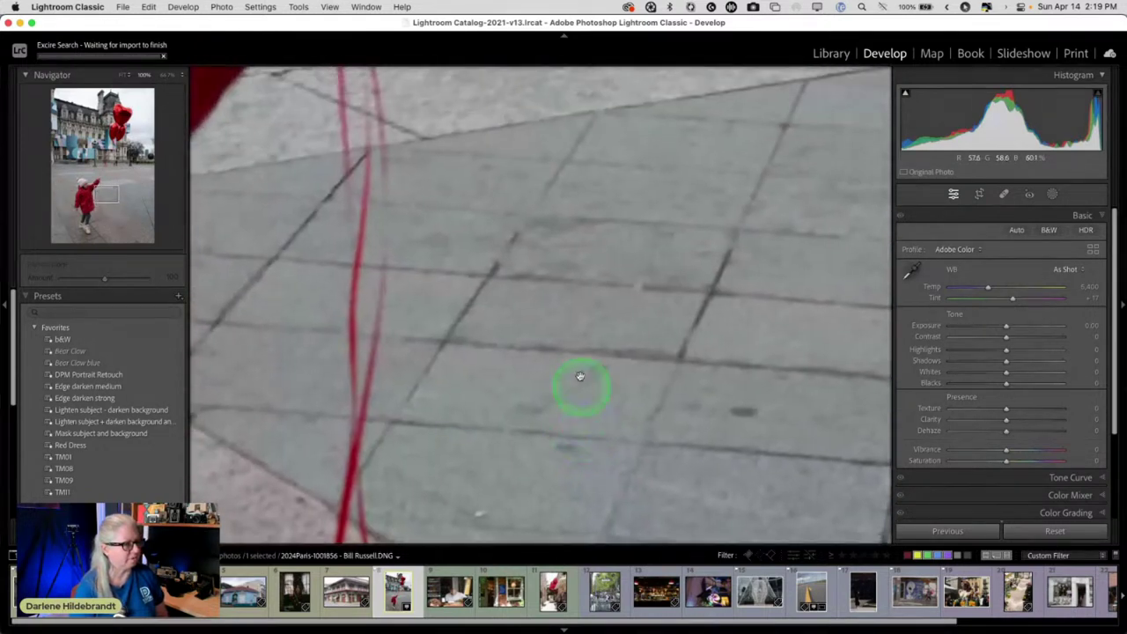
scroll(581, 469, "up", 10)
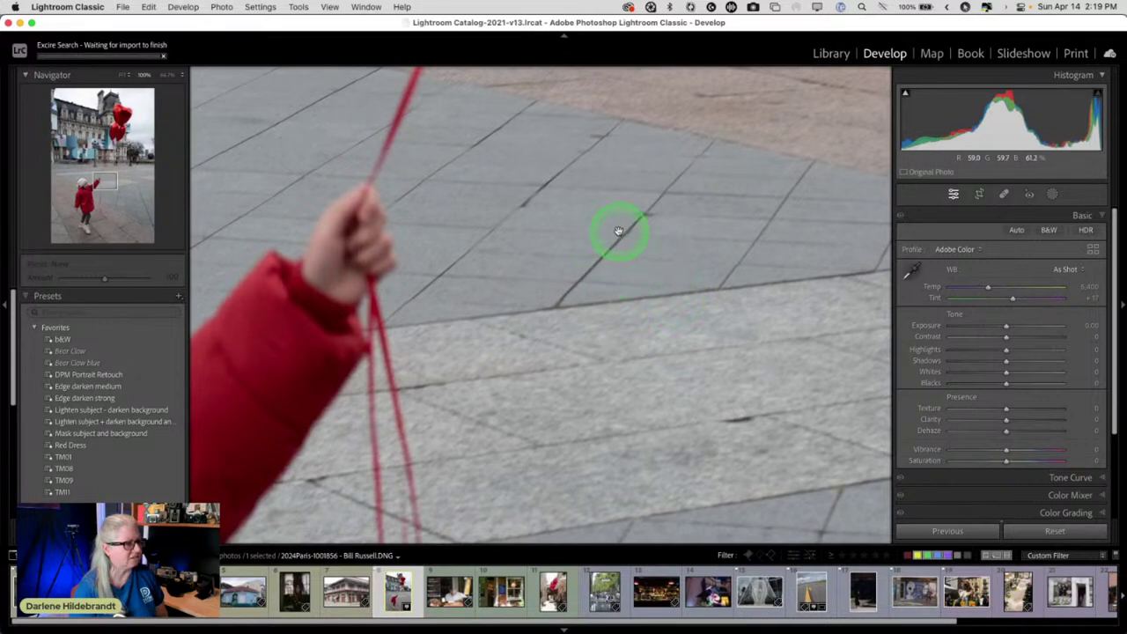
scroll(616, 234, "up", 8)
scroll(616, 387, "up", 10)
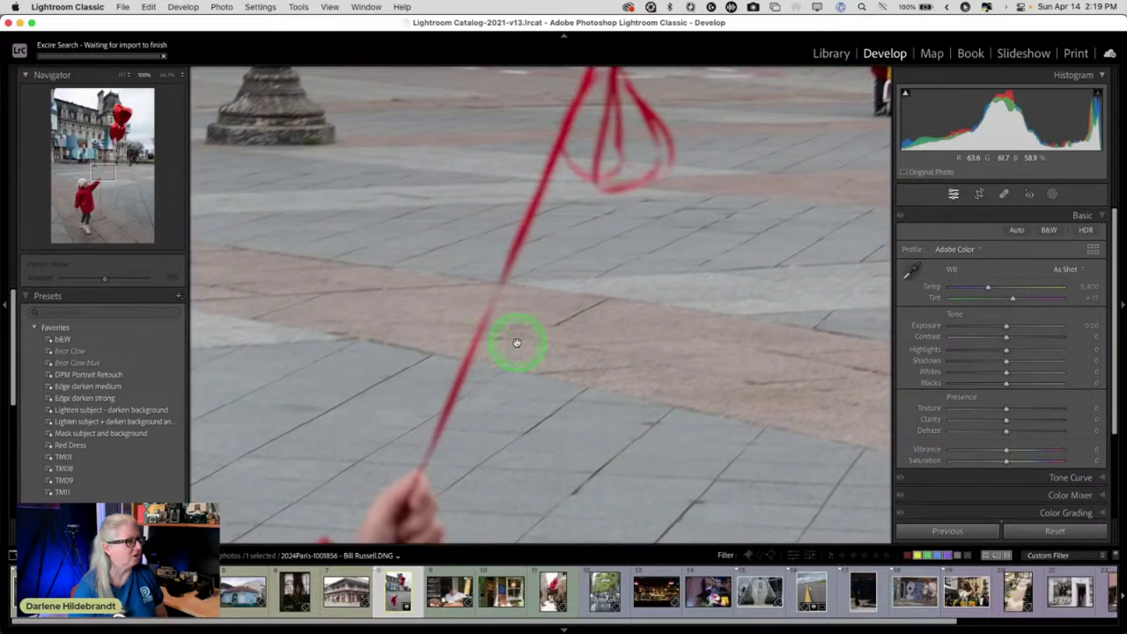
scroll(506, 369, "up", 8)
scroll(514, 431, "up", 5)
scroll(485, 323, "down", 10)
left_click(485, 322)
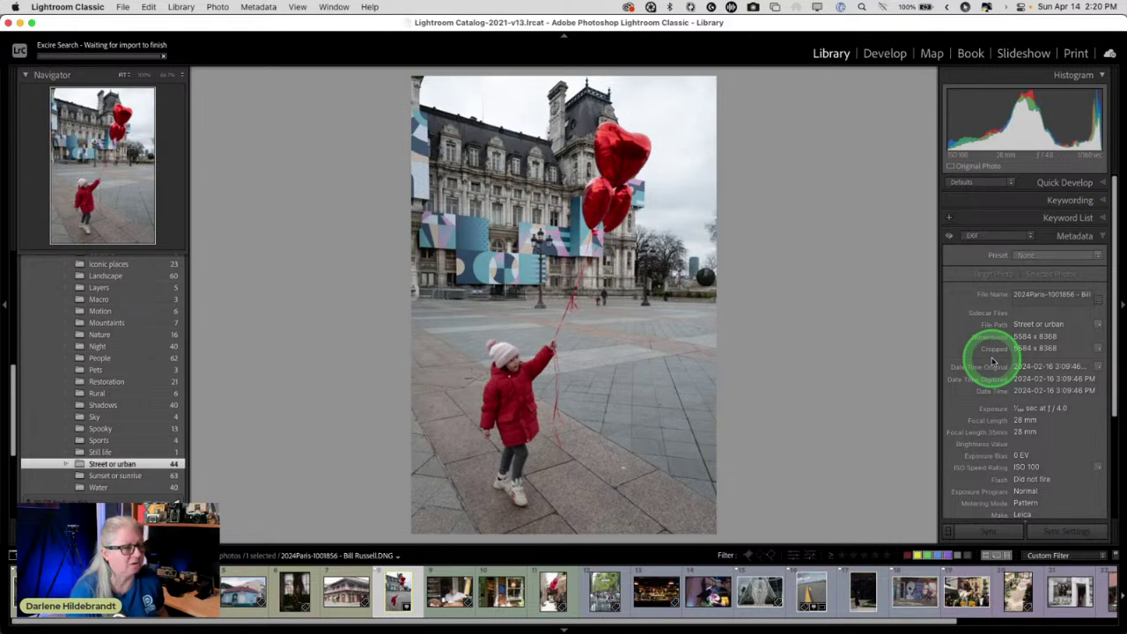
- Examine the balloon photo's camera metadata in the Library, switching the displayed set to EXIF and IPTC
scroll(984, 355, "down", 5)
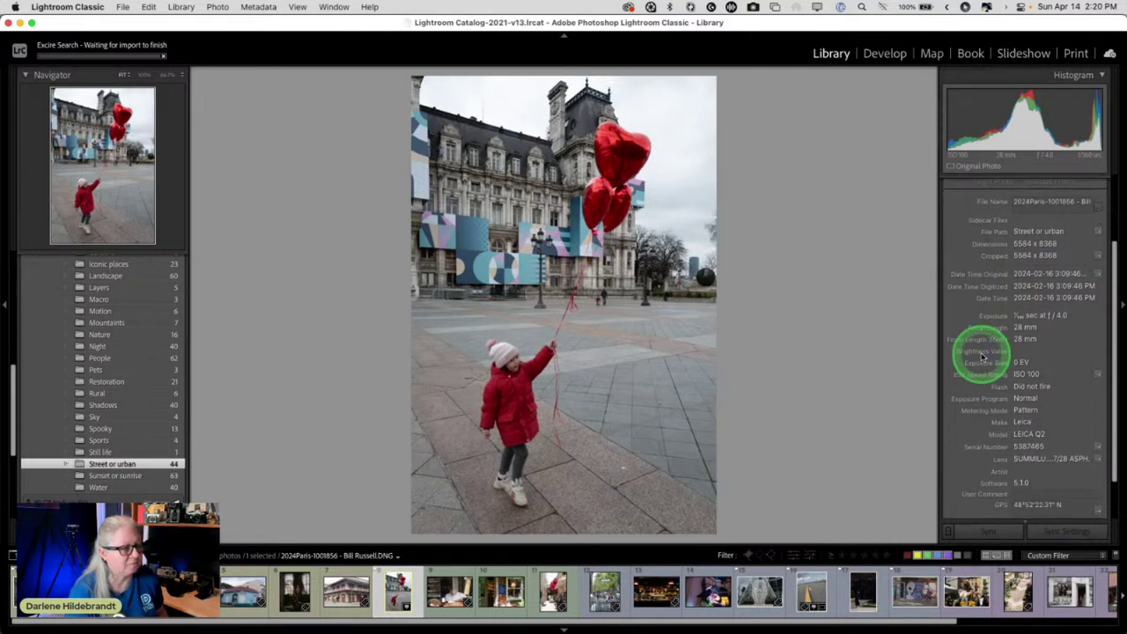
scroll(982, 356, "down", 2)
scroll(982, 355, "up", 5)
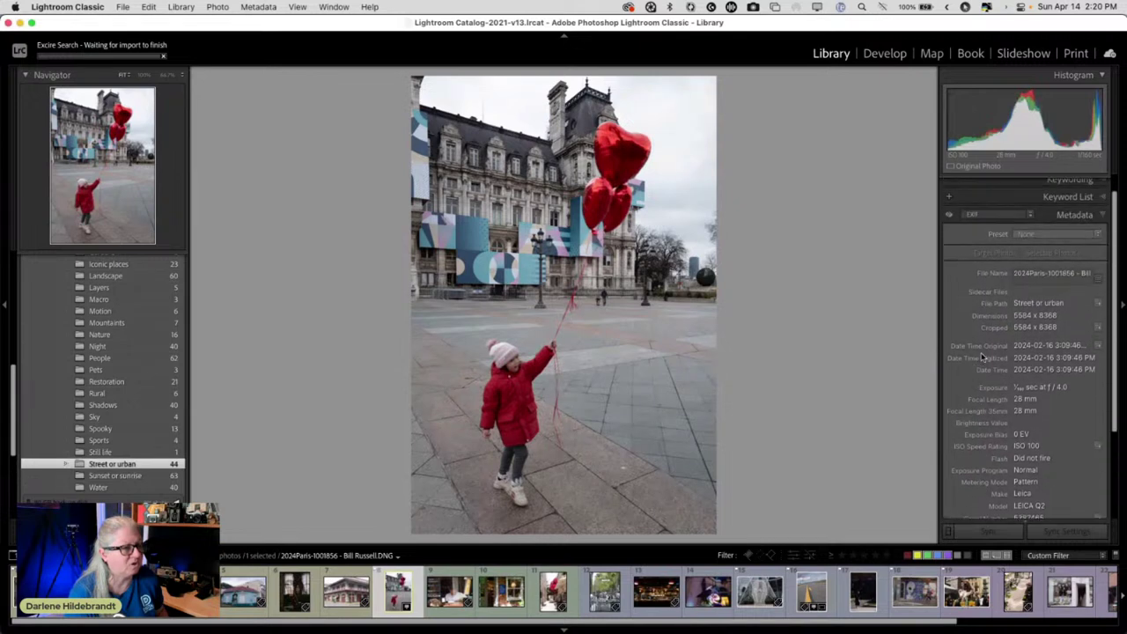
scroll(983, 334, "up", 2)
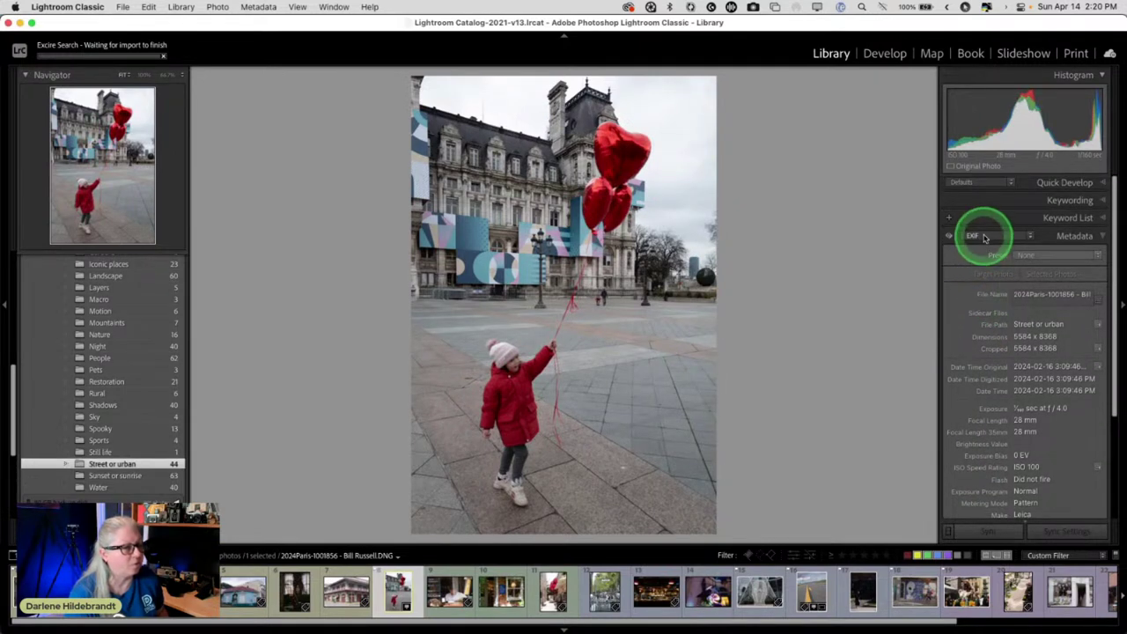
left_click(983, 236)
left_click(985, 248)
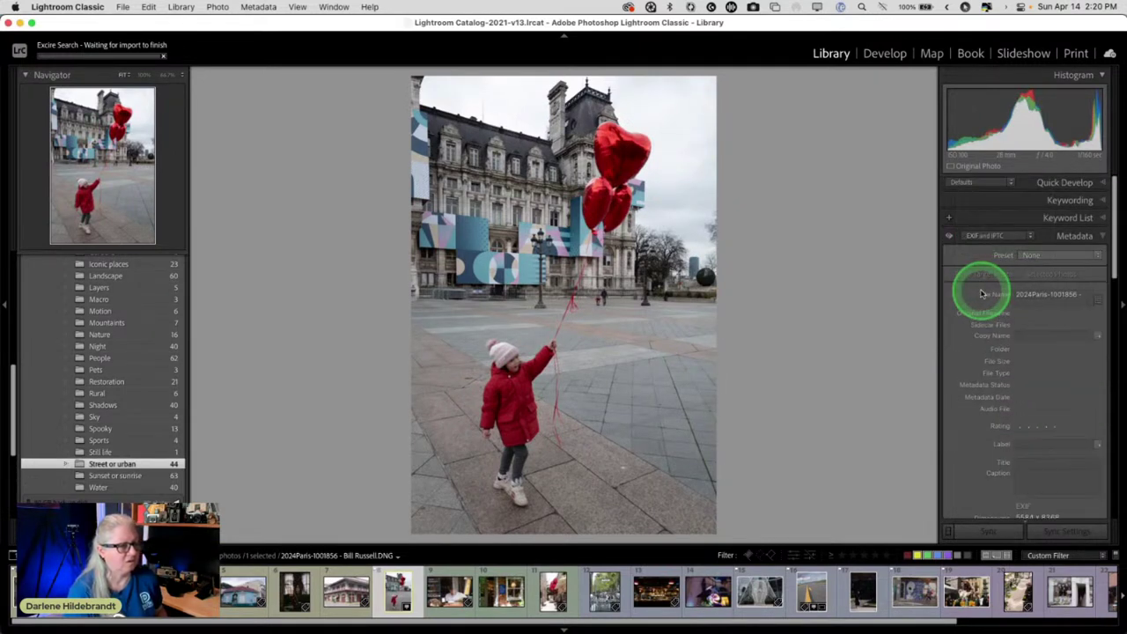
scroll(981, 294, "down", 3)
scroll(981, 293, "down", 5)
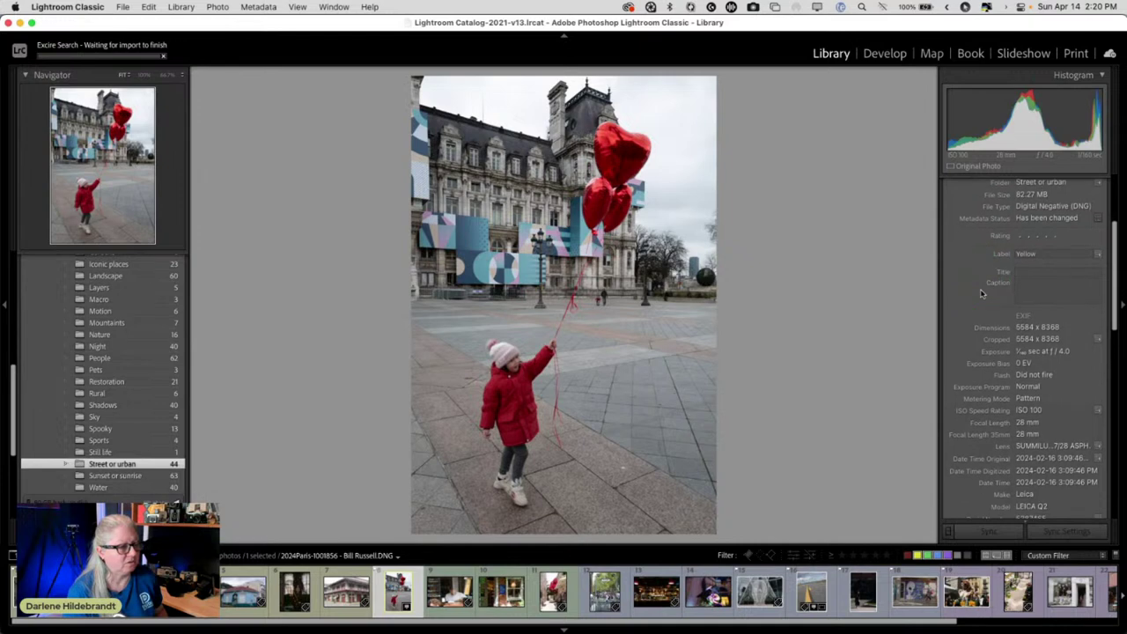
scroll(982, 293, "down", 2)
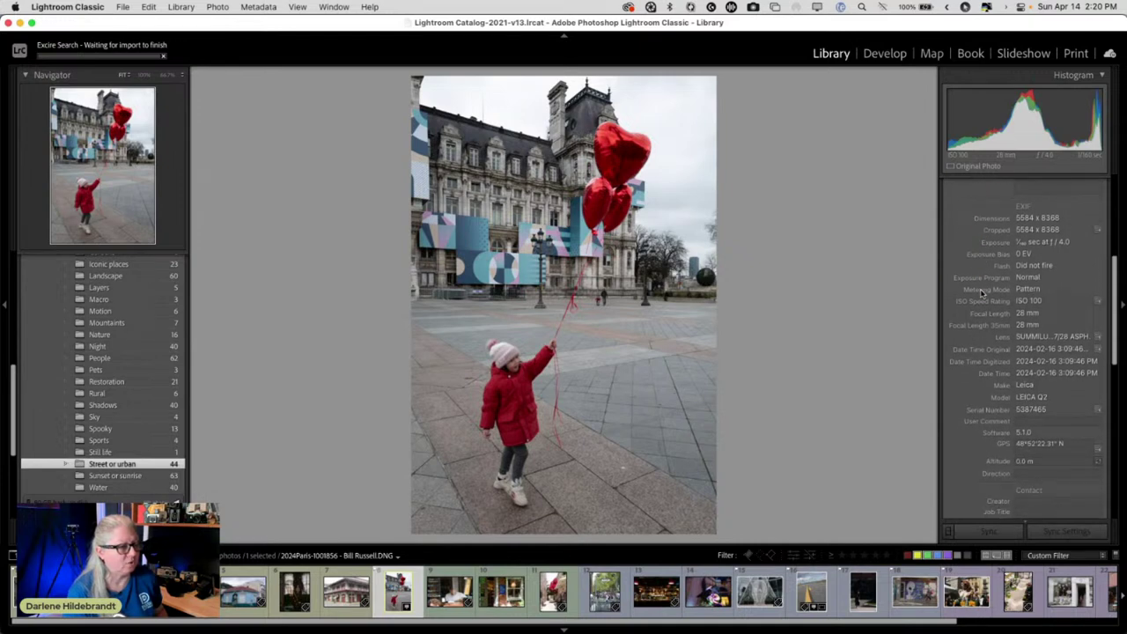
- Return the balloon photo to the Develop module and look through the Adobe Raw group in the Profile Browser
key("d")
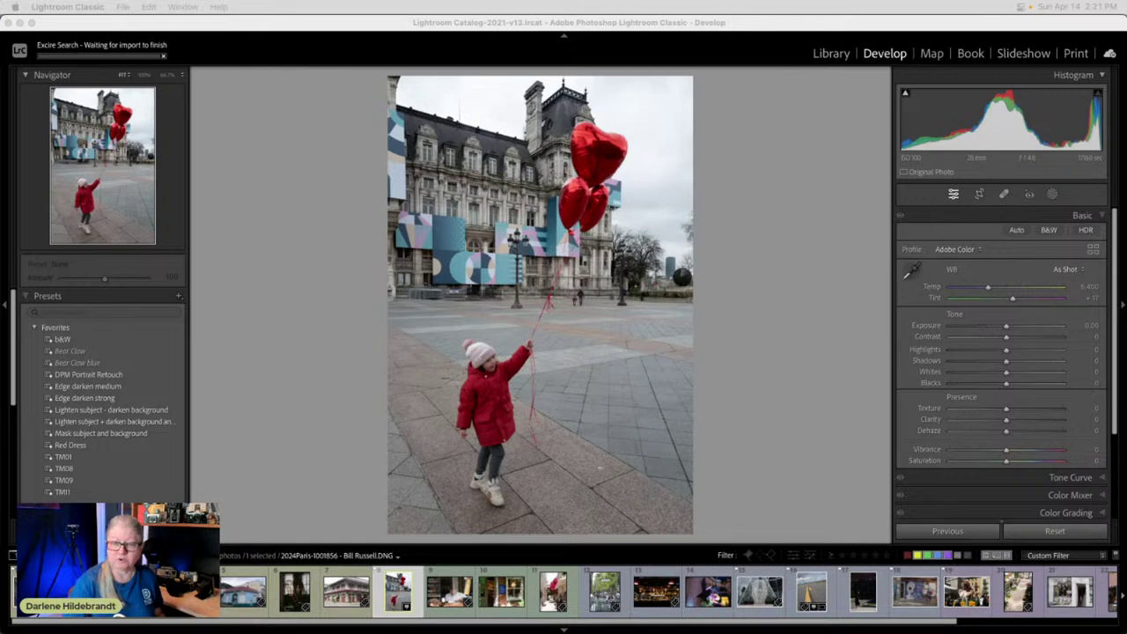
left_click(763, 342)
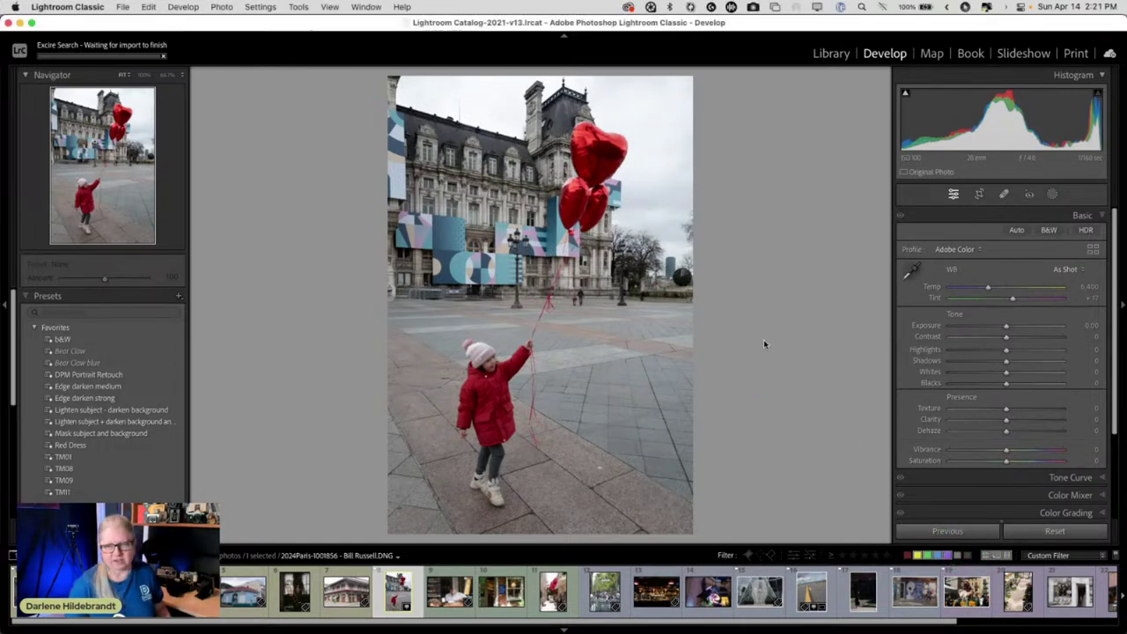
left_click(753, 355)
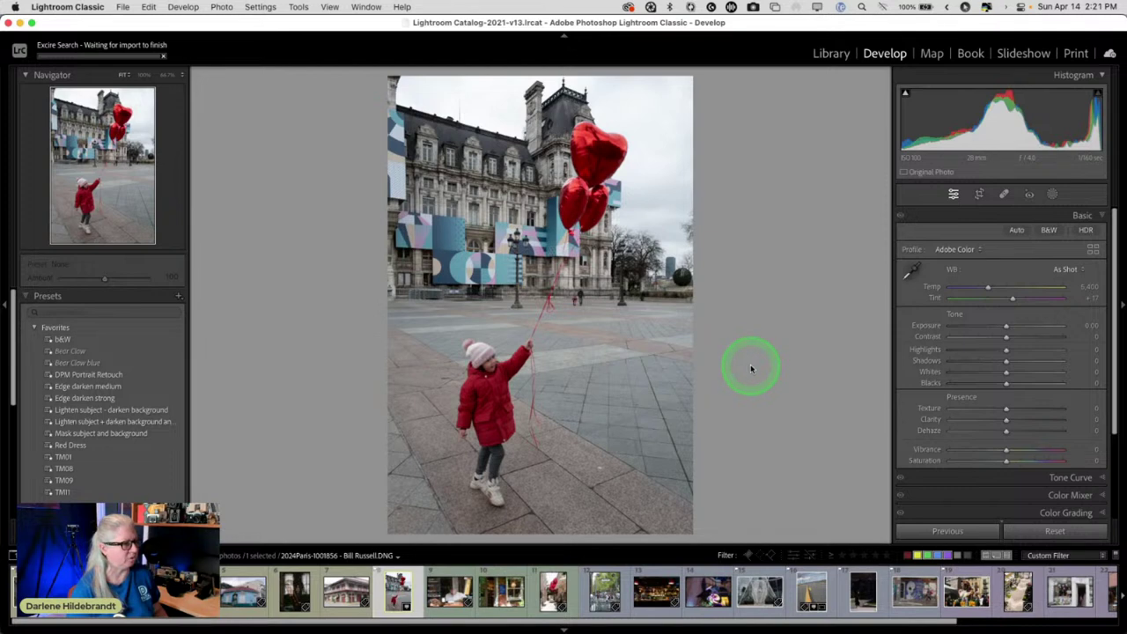
left_click(1093, 251)
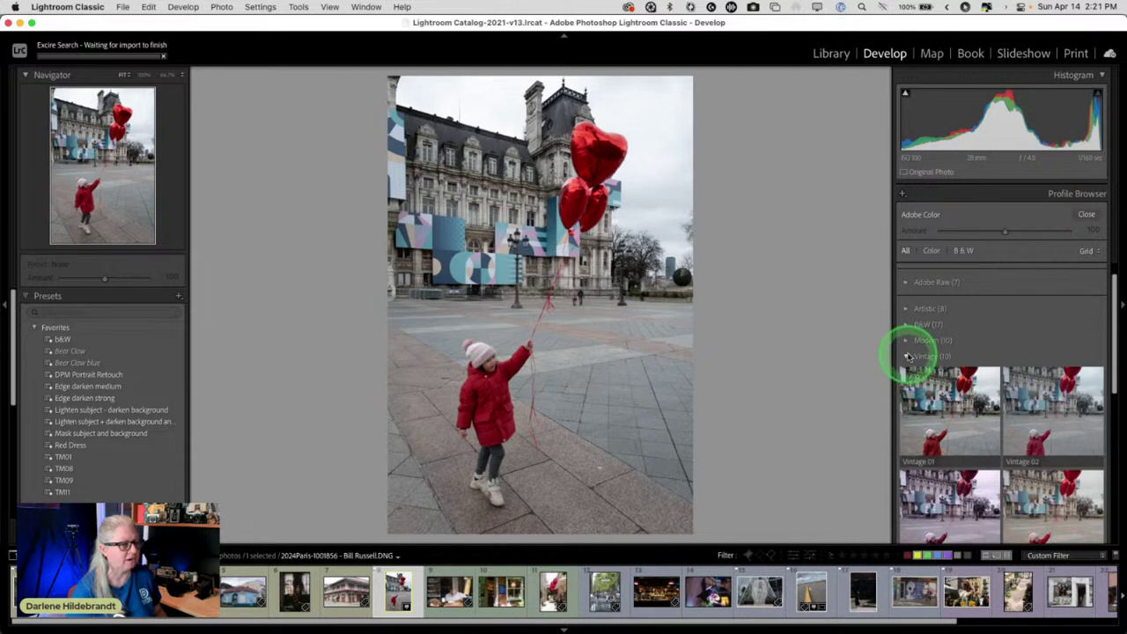
left_click(908, 356)
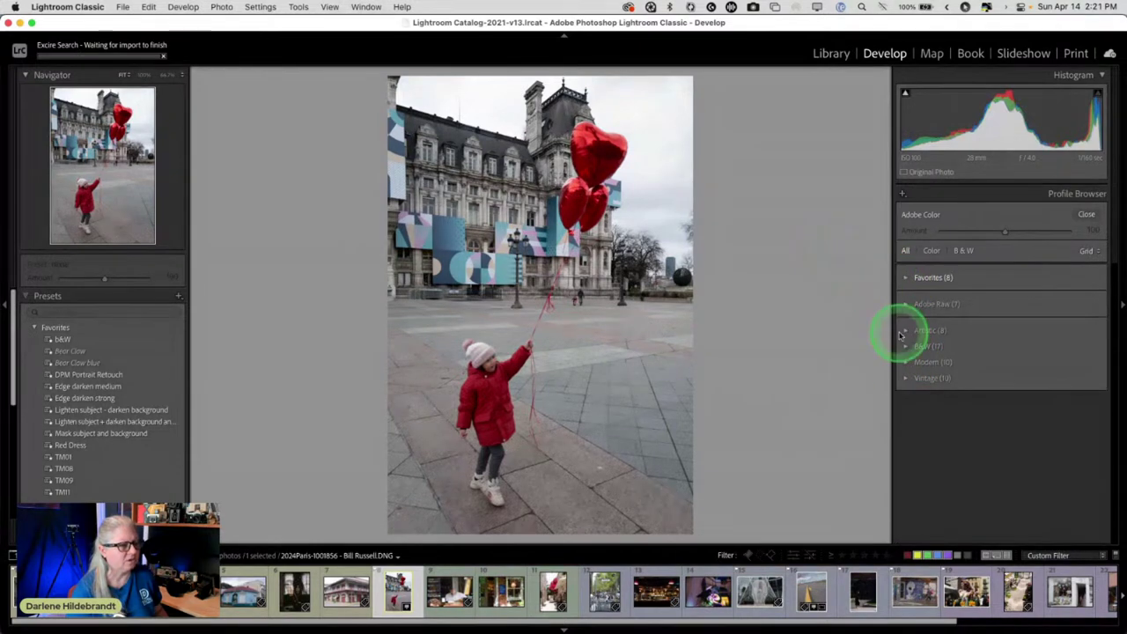
left_click(906, 303)
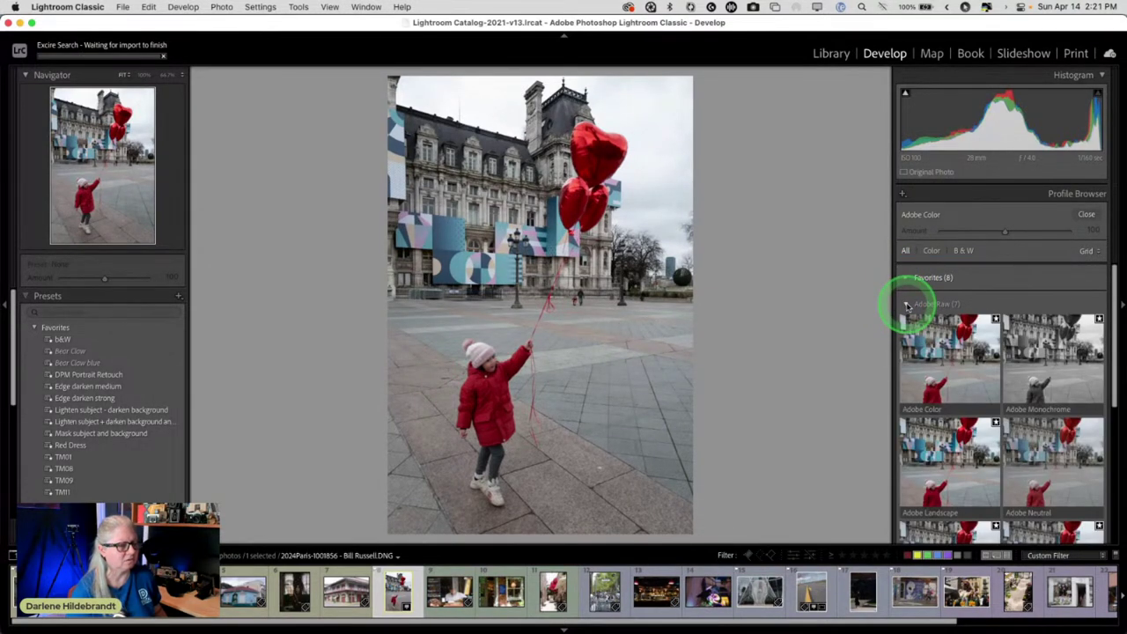
scroll(942, 334, "down", 3)
scroll(946, 339, "up", 3)
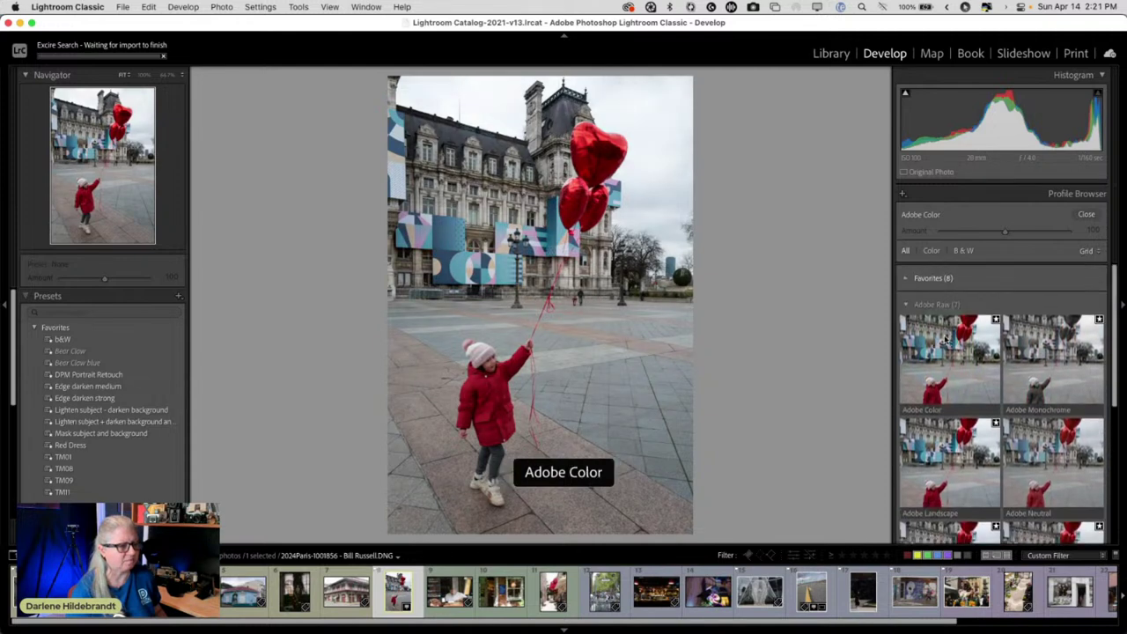
left_click(905, 304)
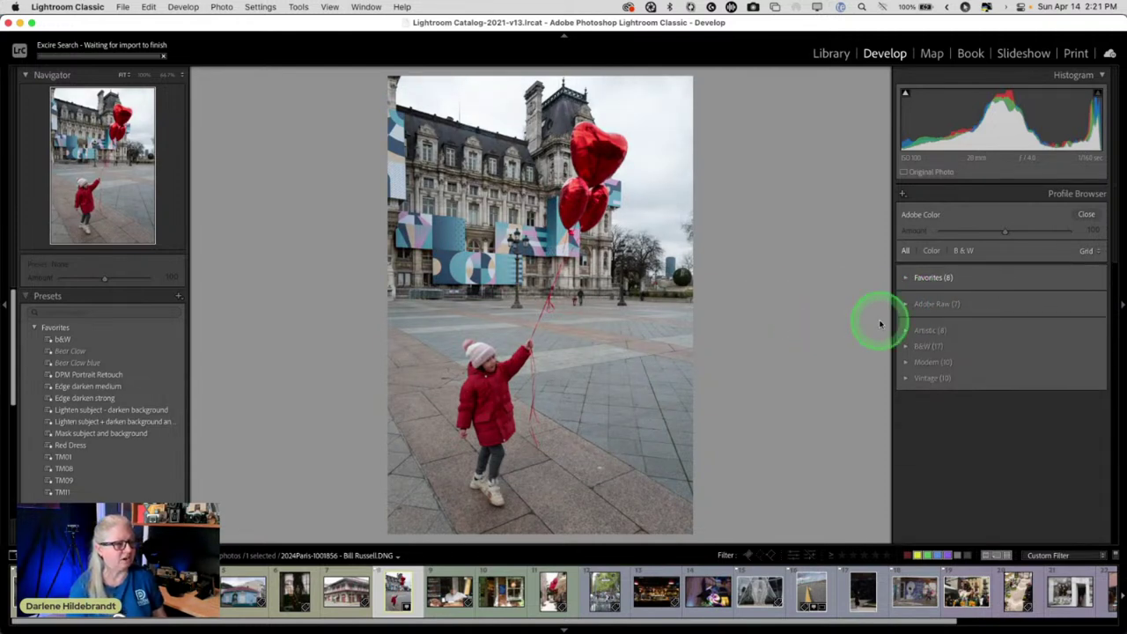
left_click(1088, 227)
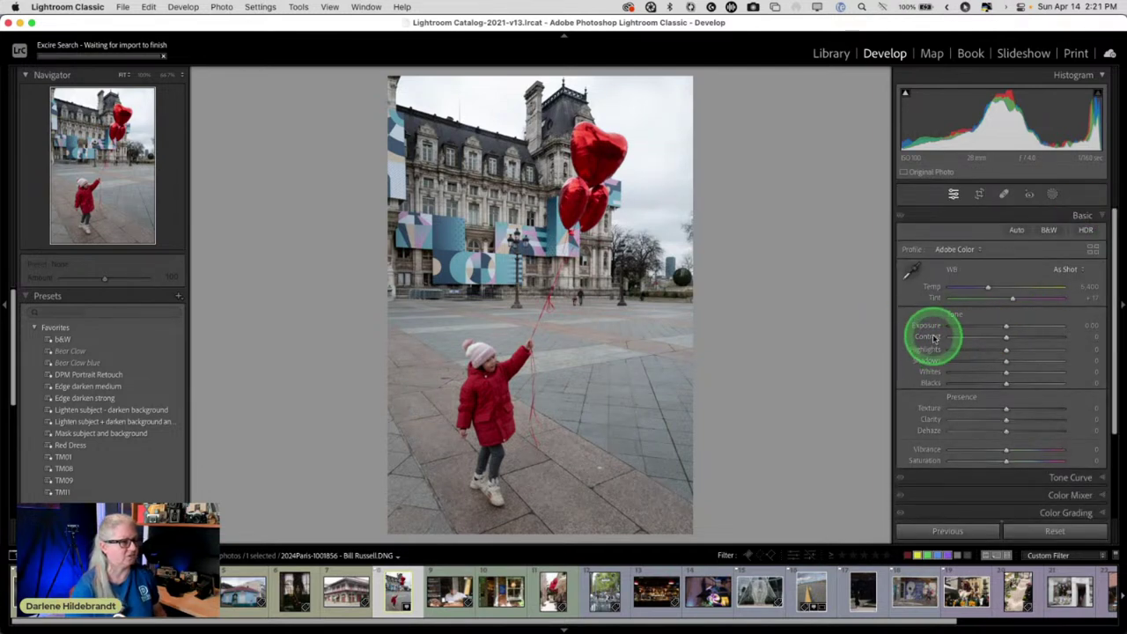
- Try the Adobe Portrait profile on the balloon photo and settle on Adobe Landscape
left_click(957, 250)
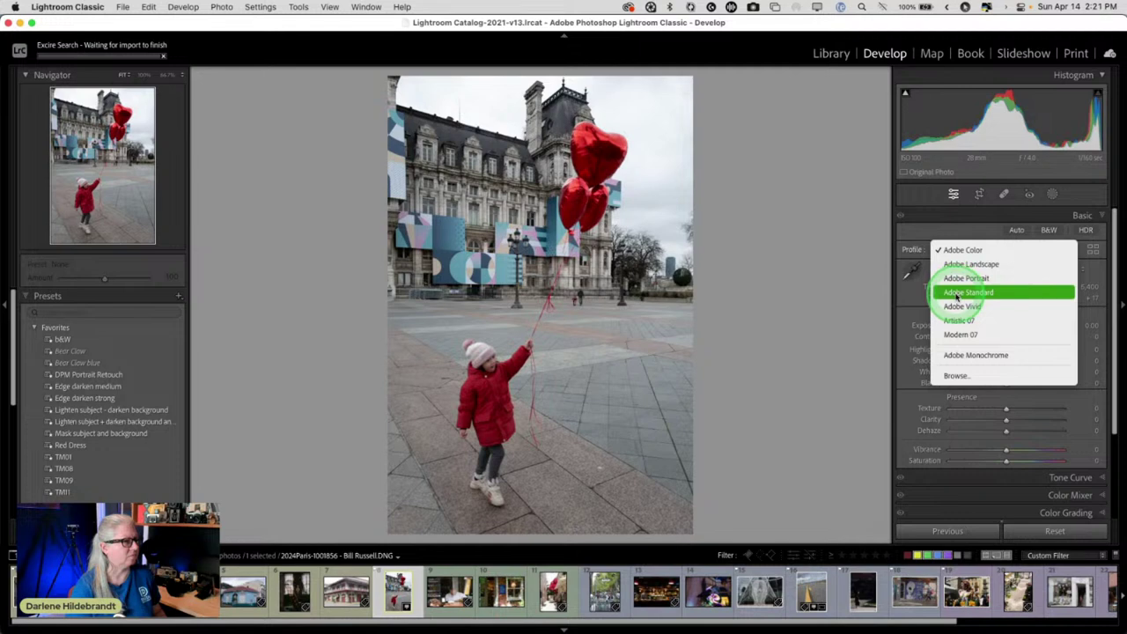
left_click(958, 278)
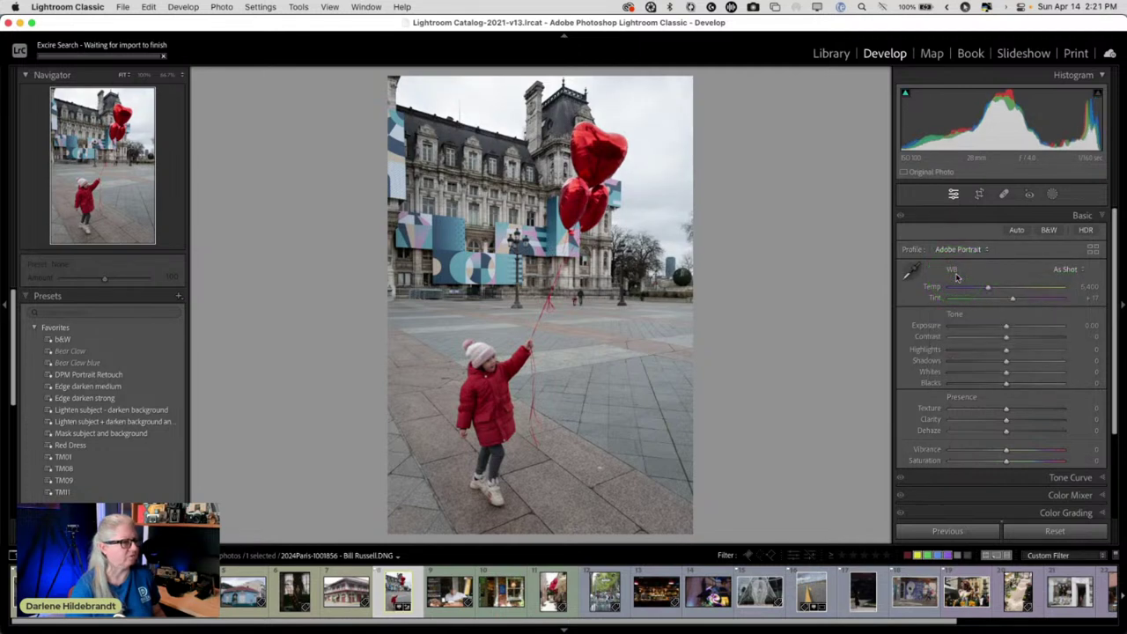
left_click(962, 251)
left_click(964, 237)
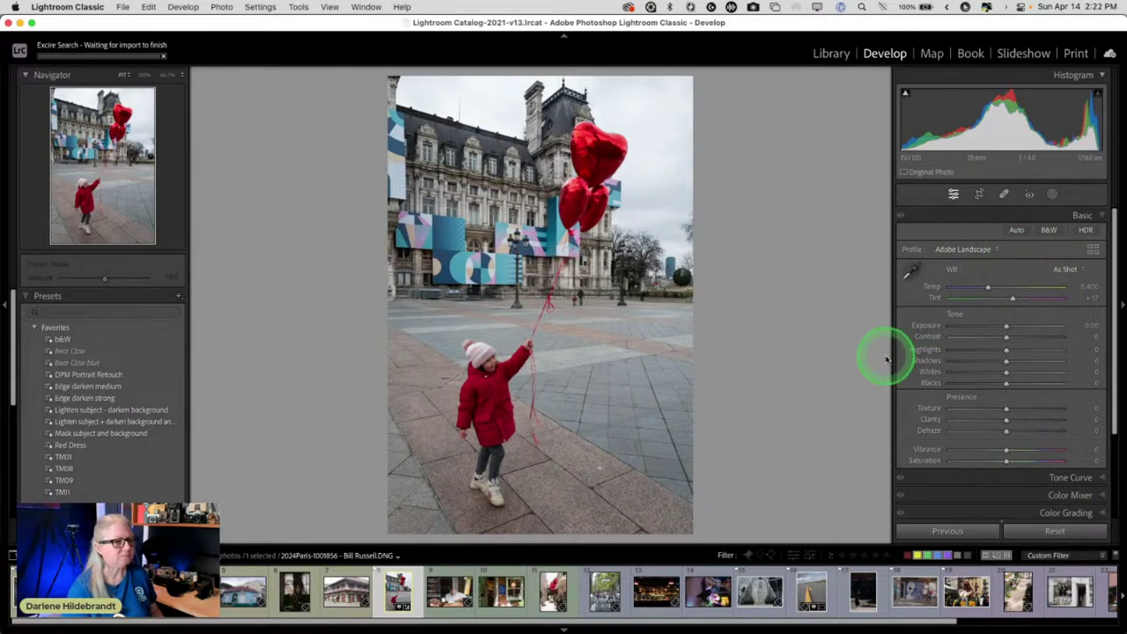
- Set the photo's global white and black points with Whites at +11 and Blacks at −51
left_click(932, 371)
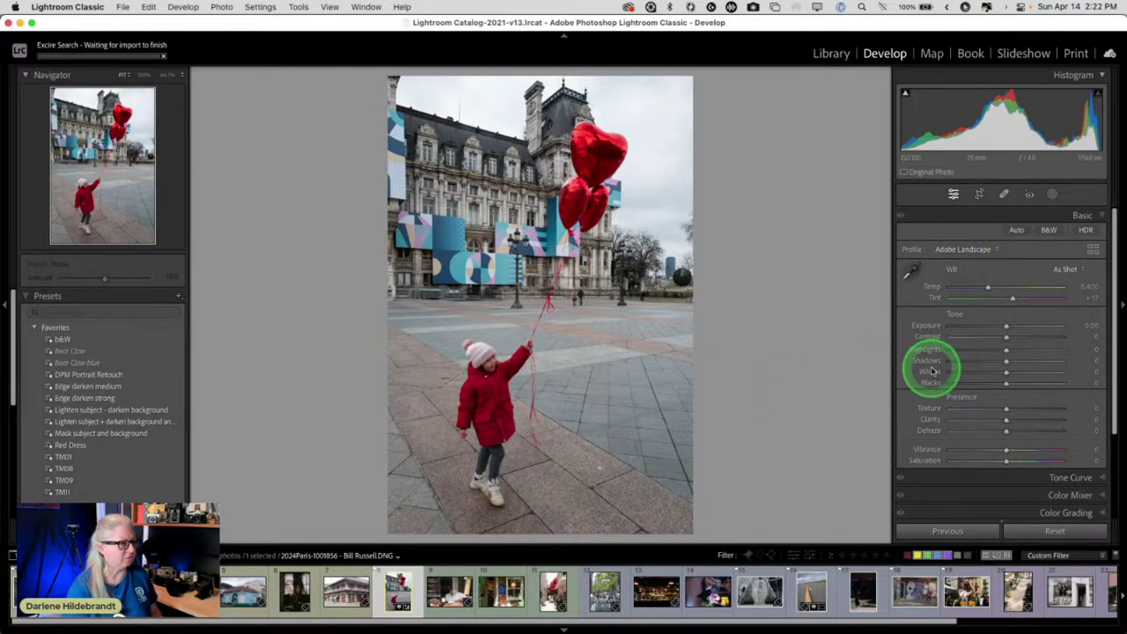
left_click(1004, 373, "alt")
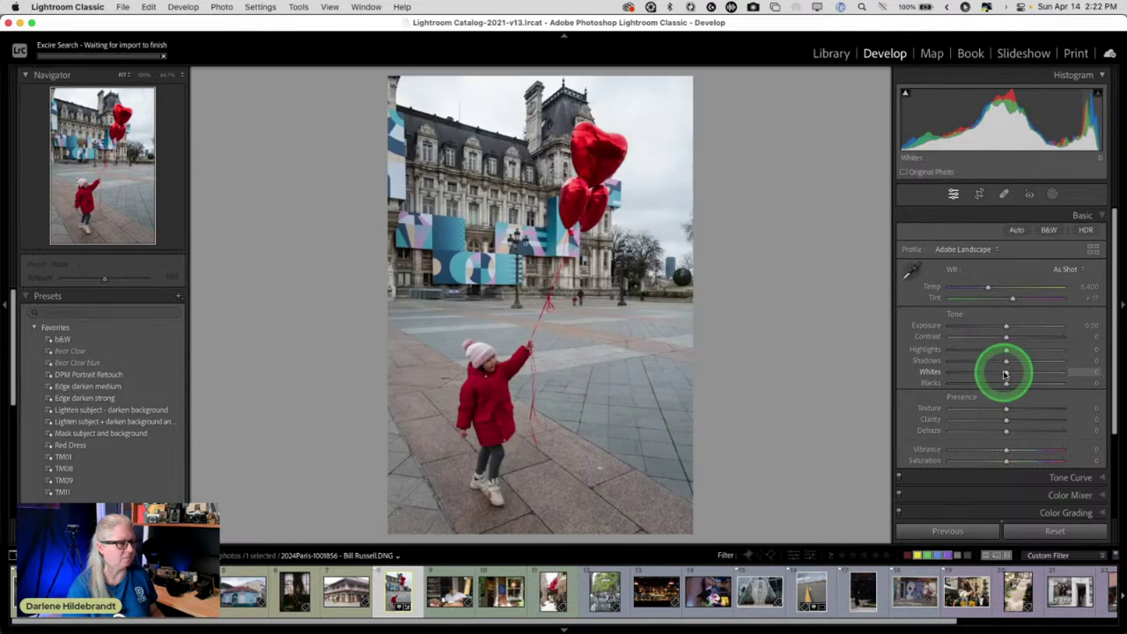
left_click_drag(931, 373, 925, 382)
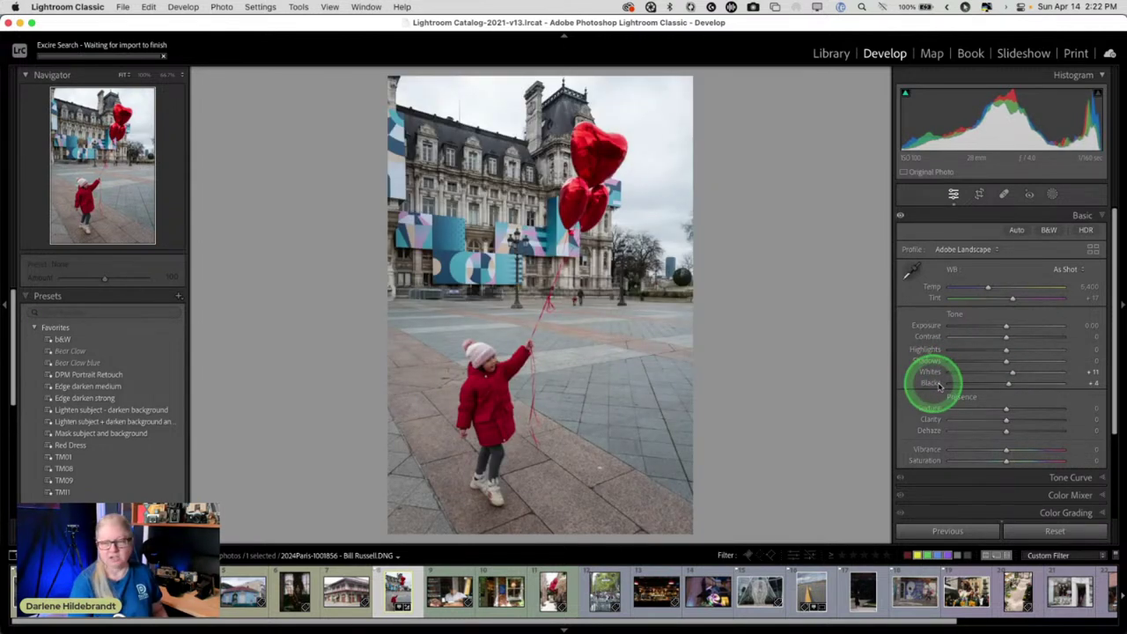
left_click(1009, 384, "alt")
left_click_drag(1009, 384, 975, 383)
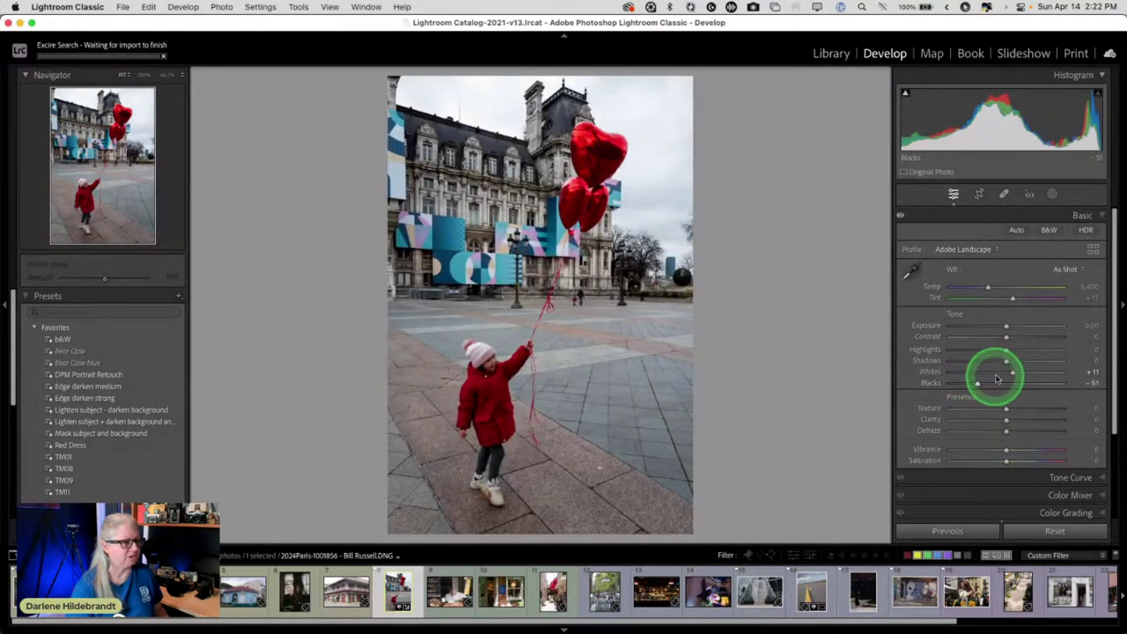
- Adjust the whole photo to Whites +19, Highlights −29 and Clarity +13, and warm the white balance temperature to about 5,576
left_click(1011, 373, "alt")
left_click_drag(1011, 373, 989, 349)
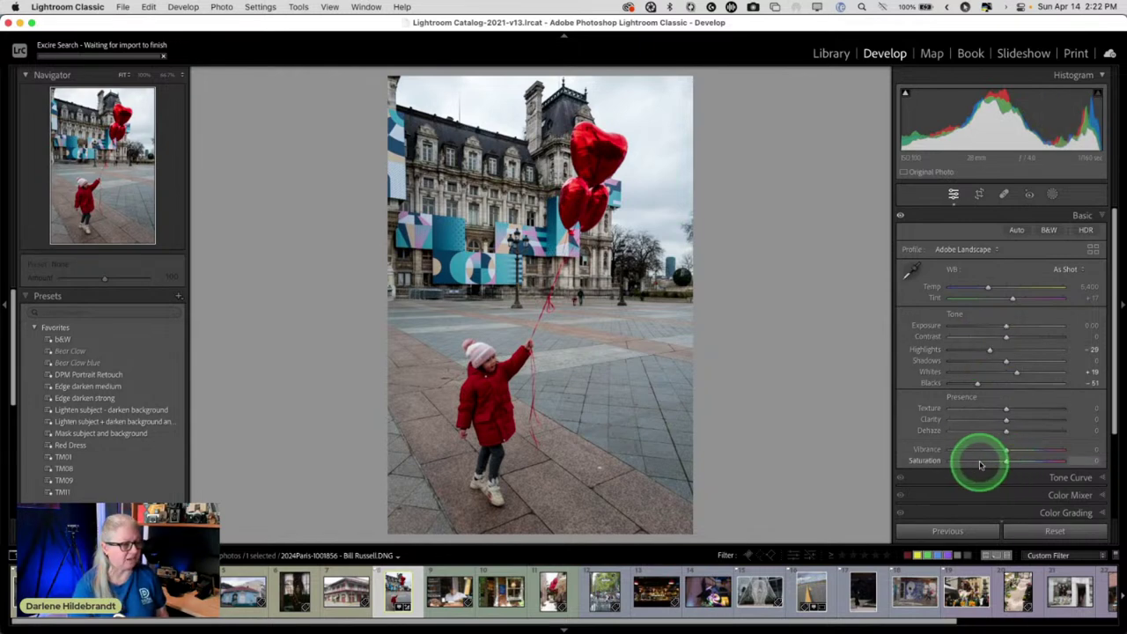
left_click_drag(1003, 420, 991, 286)
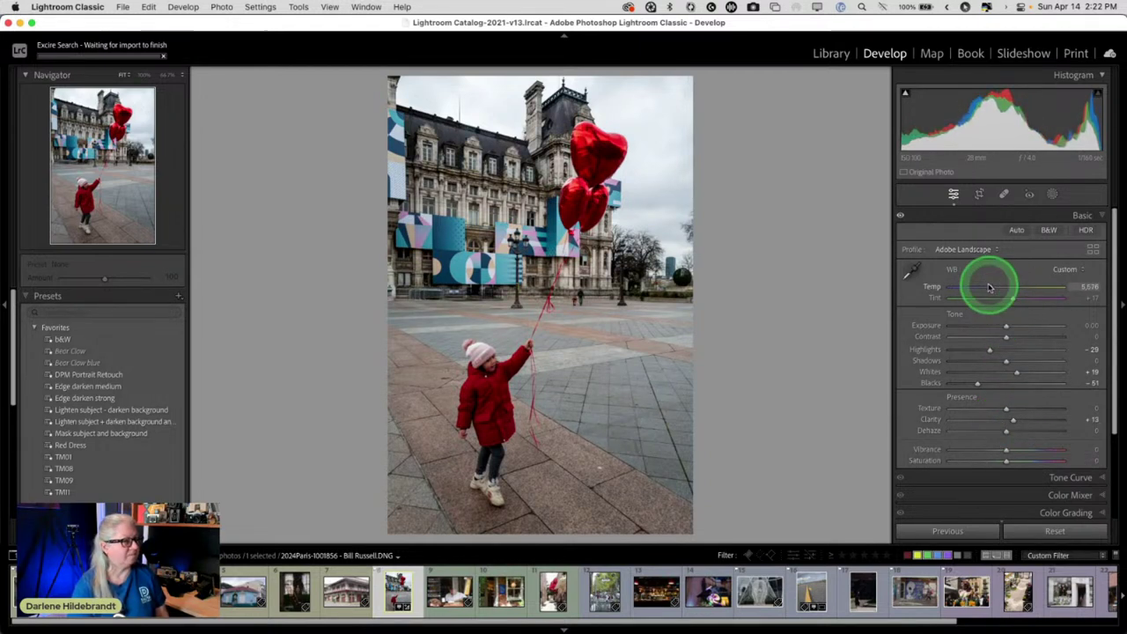
- Create a Select Sky mask with Exposure −0.51, Highlights −10, Whites 11 and Blacks −17, and compare the sky with and without it
left_click(1051, 194)
left_click(983, 249)
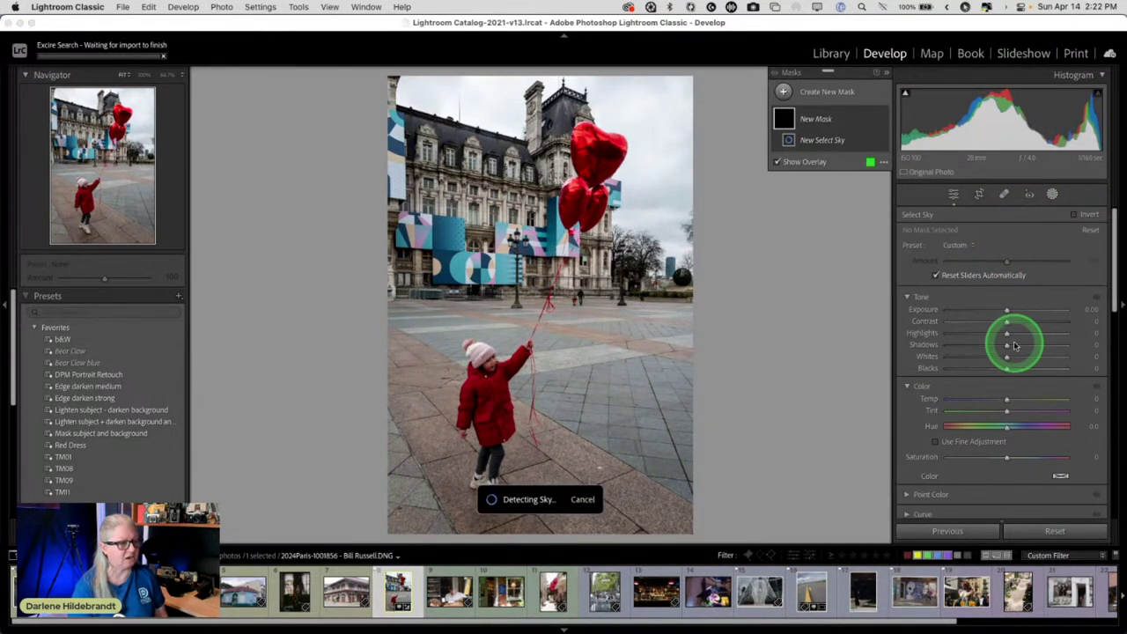
left_click_drag(1006, 310, 998, 310)
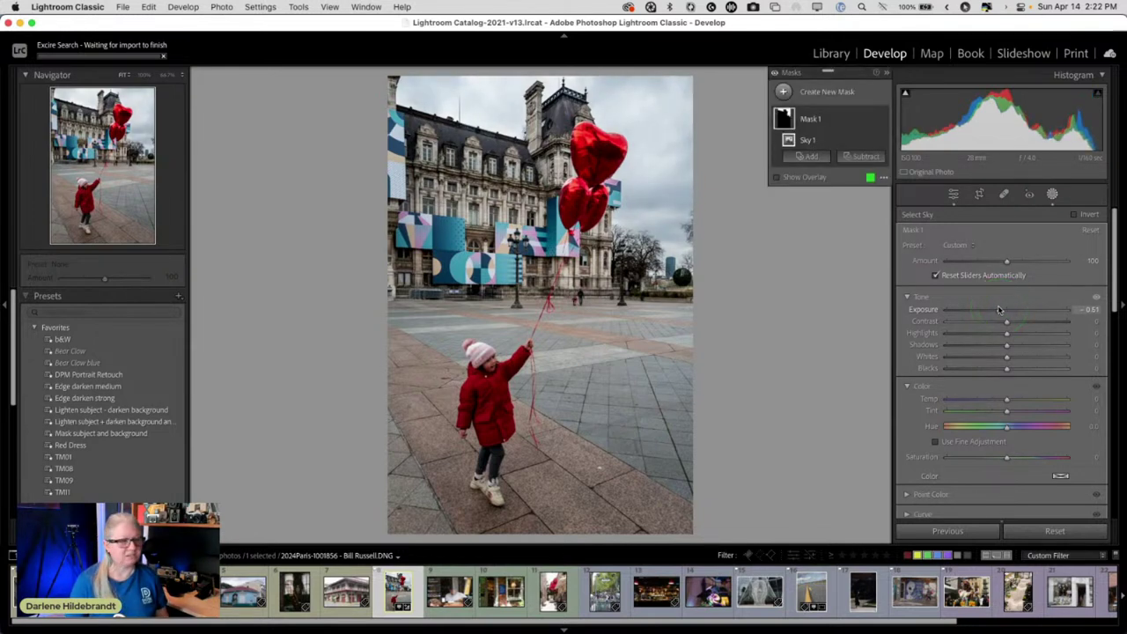
left_click_drag(1006, 356, 1000, 332)
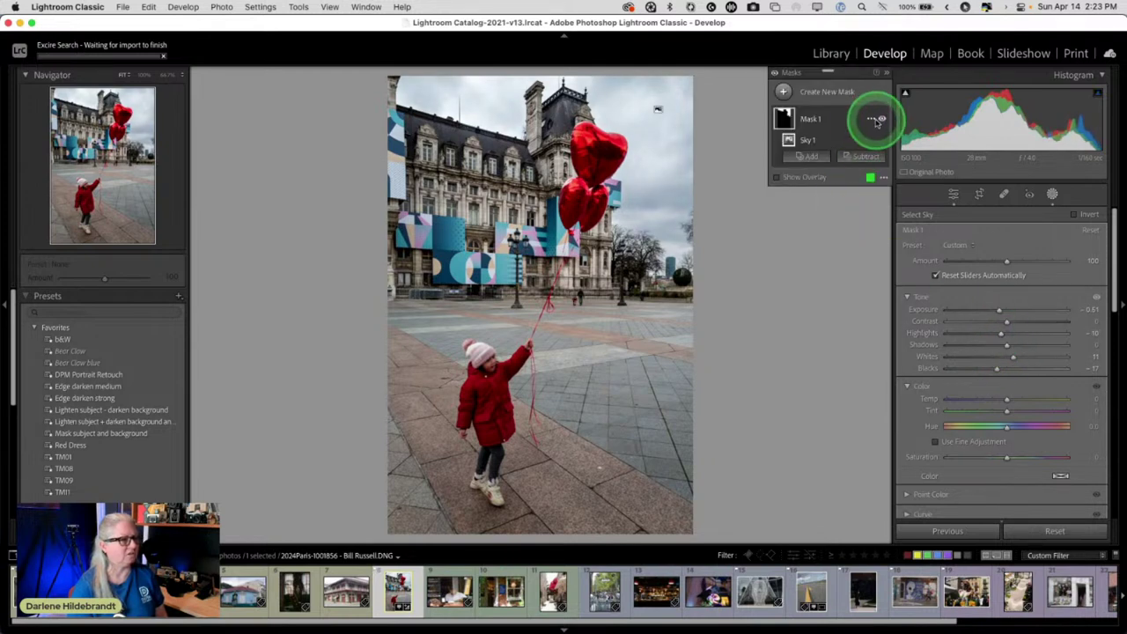
left_click(880, 120)
left_click(880, 120)
left_click(880, 120)
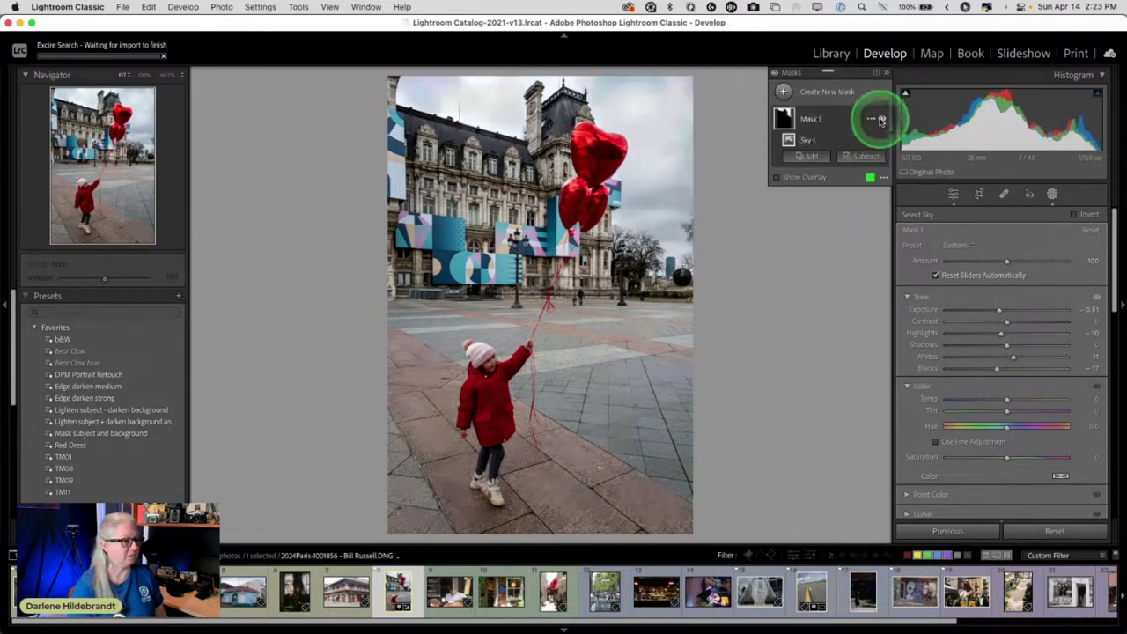
left_click(880, 120)
left_click(880, 120)
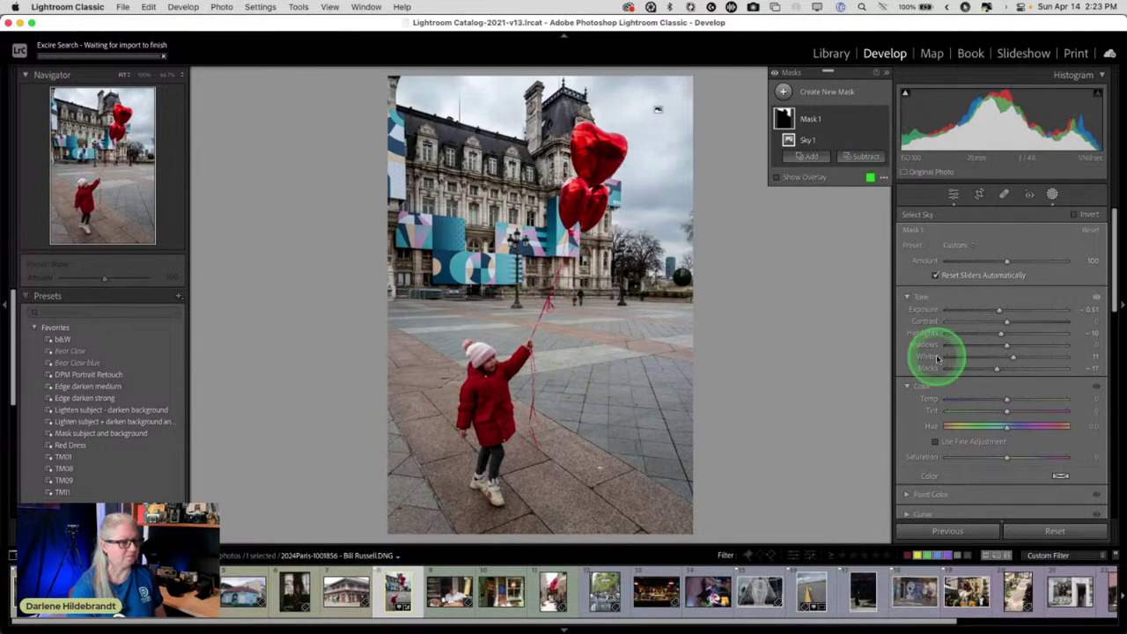
- Give the sky mask Clarity 8, Dehaze 24 and a Tint of −4
scroll(944, 409, "down", 2)
scroll(960, 423, "down", 4)
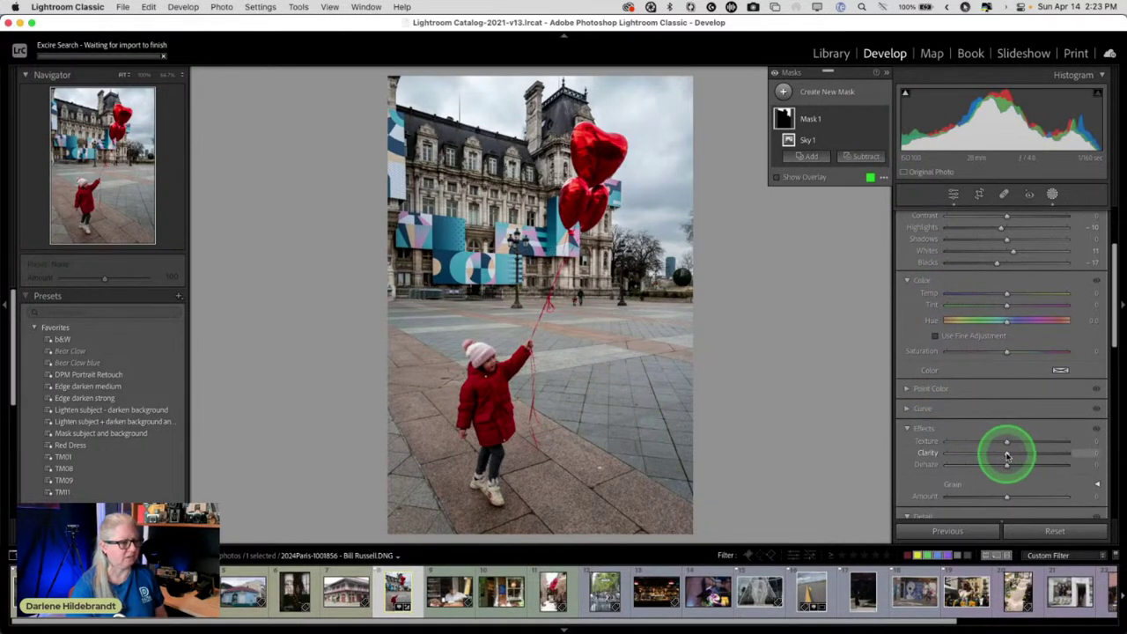
mouse_move(1007, 455)
left_mouse_down()
mouse_move(1023, 461)
mouse_move(998, 458)
mouse_move(1058, 458)
mouse_move(1018, 453)
mouse_move(1020, 464)
left_mouse_up()
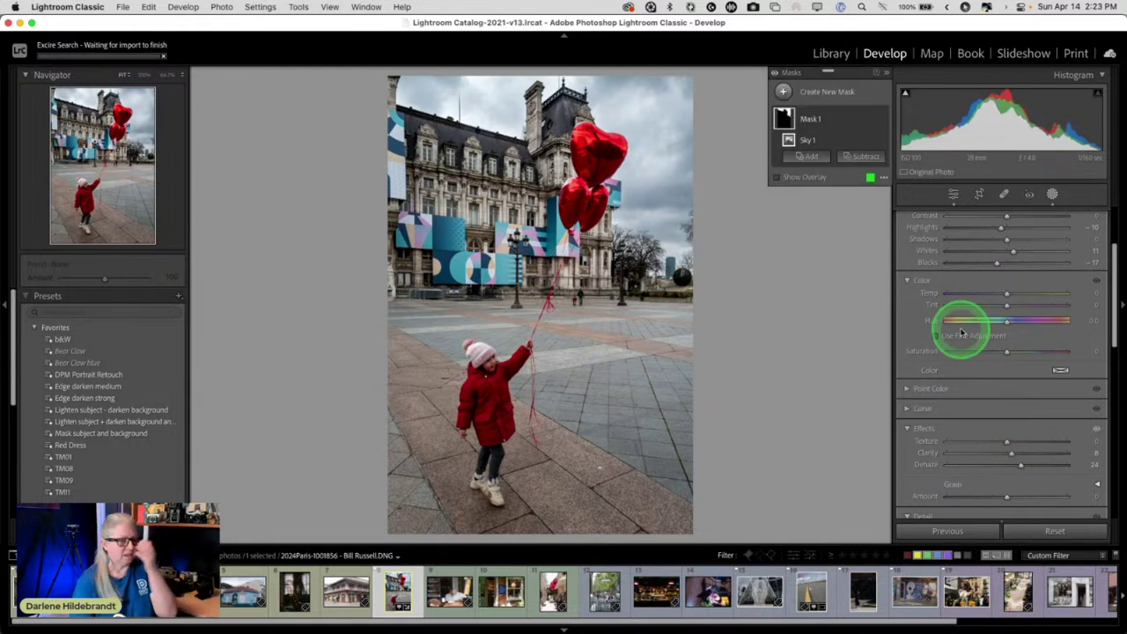
left_click_drag(985, 308, 1008, 307)
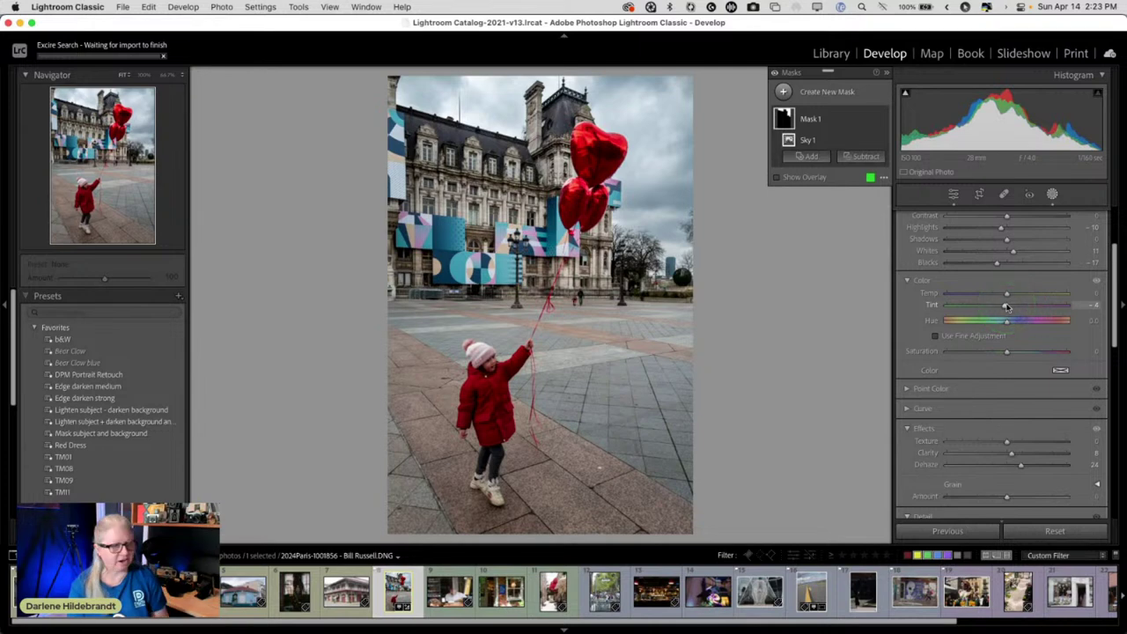
- Rename the sky selection's mask as "sky"
left_click(876, 119)
left_click(881, 119)
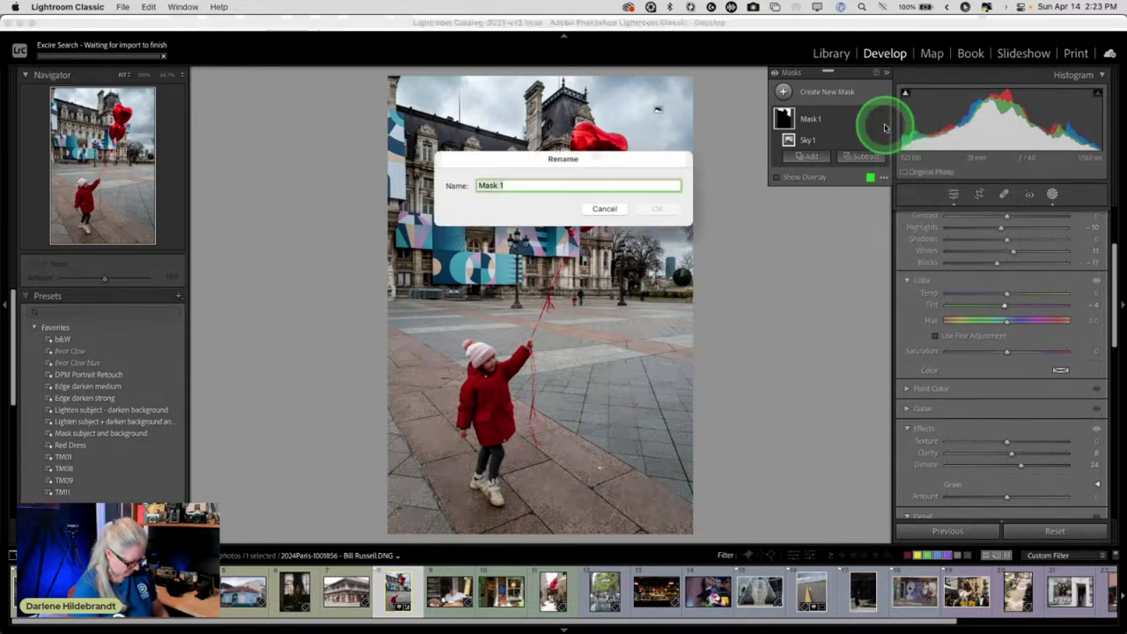
type("sky")
key("Return")
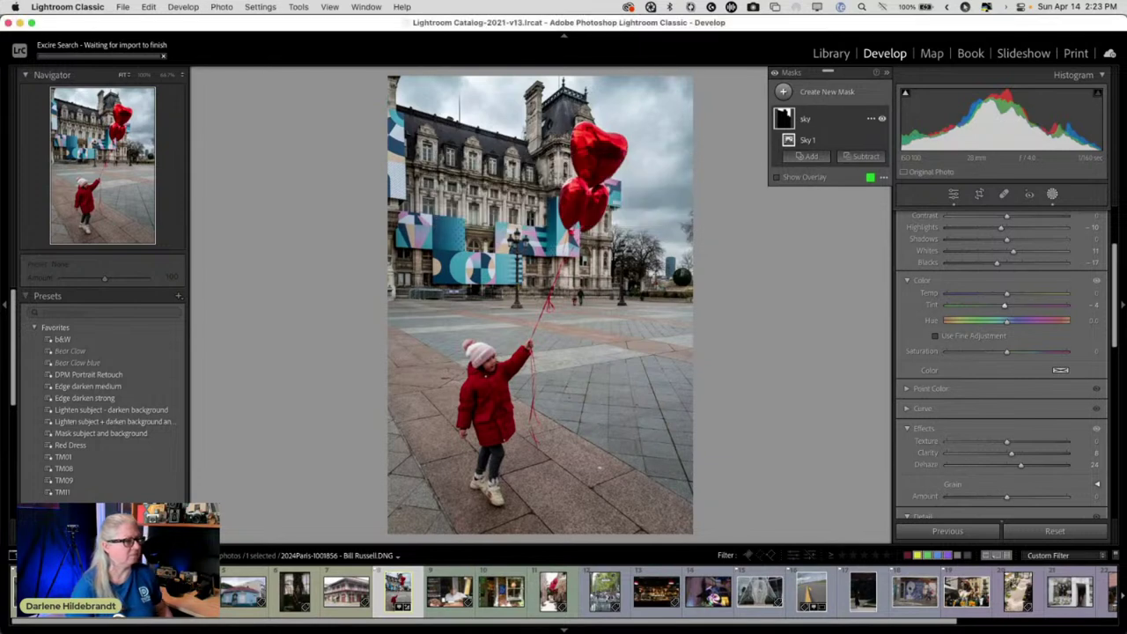
- Create a Select Subject mask covering the child and balloons, and check its coverage around the child up close
left_click(783, 92)
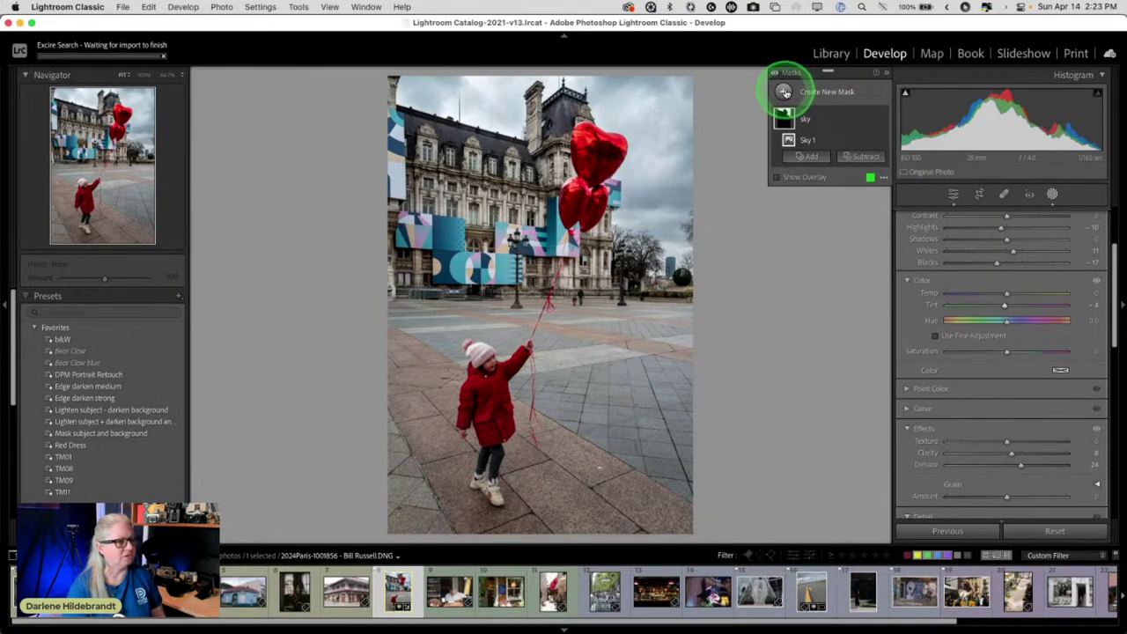
left_click(836, 115)
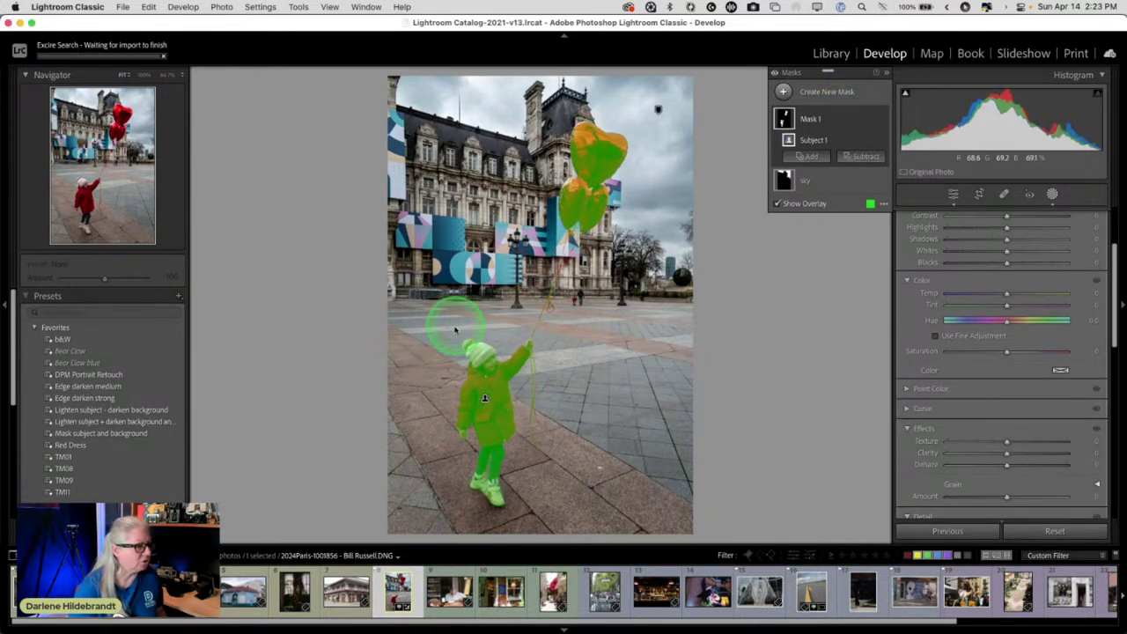
left_click(466, 377)
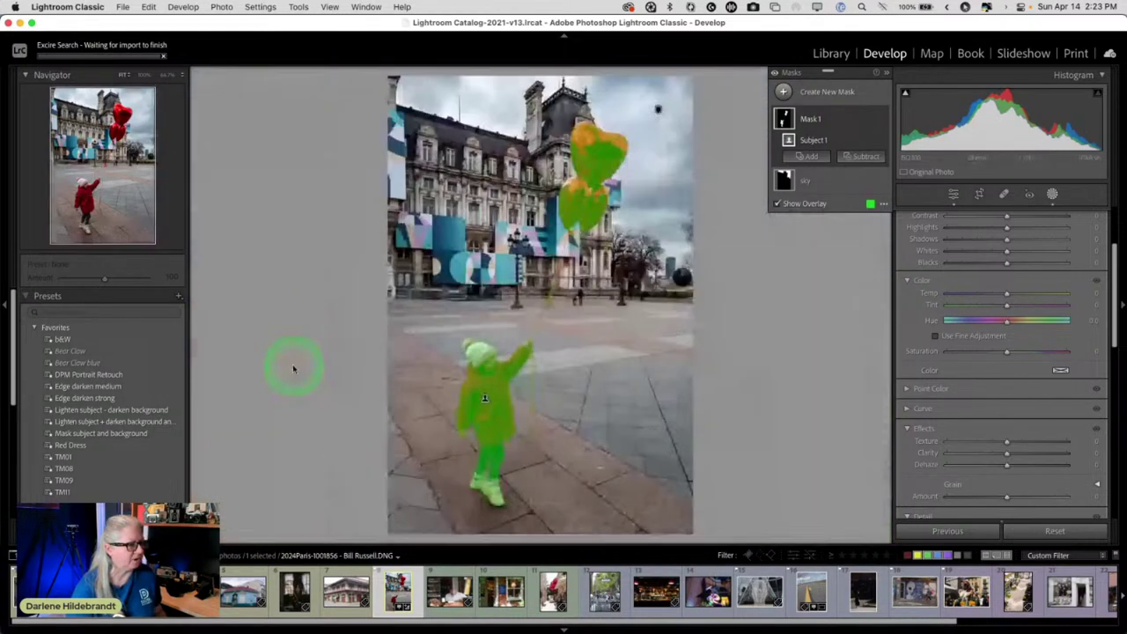
left_click(291, 368)
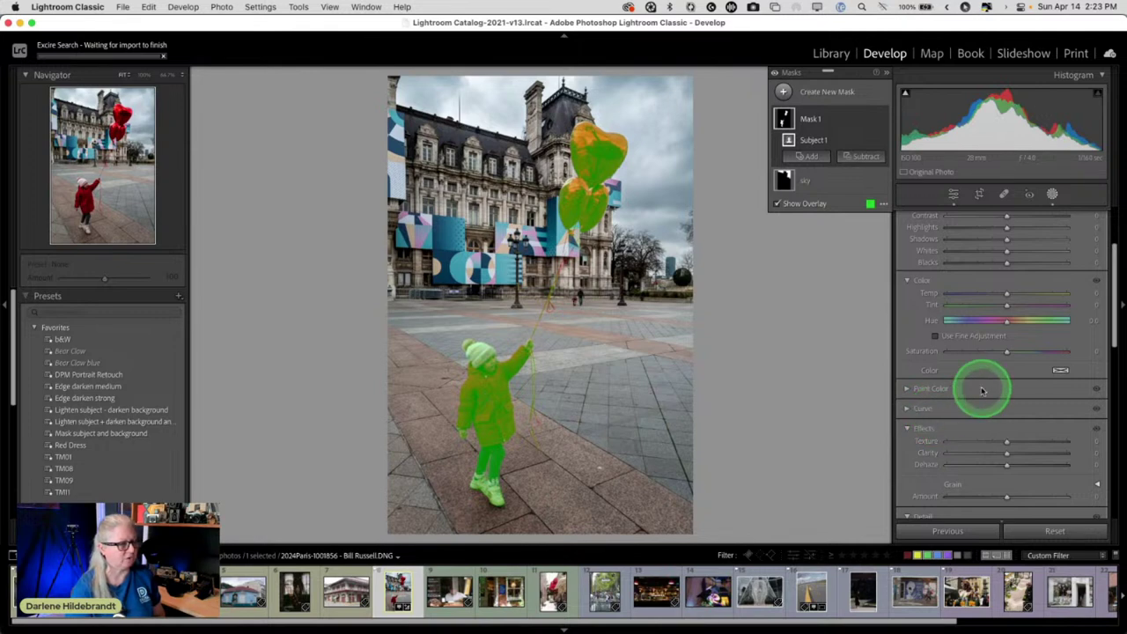
- Brighten the subject mask with Exposure 0.24 and Whites 16, and set its Blacks to −6
scroll(981, 387, "up", 3)
left_click_drag(1006, 309, 1015, 313)
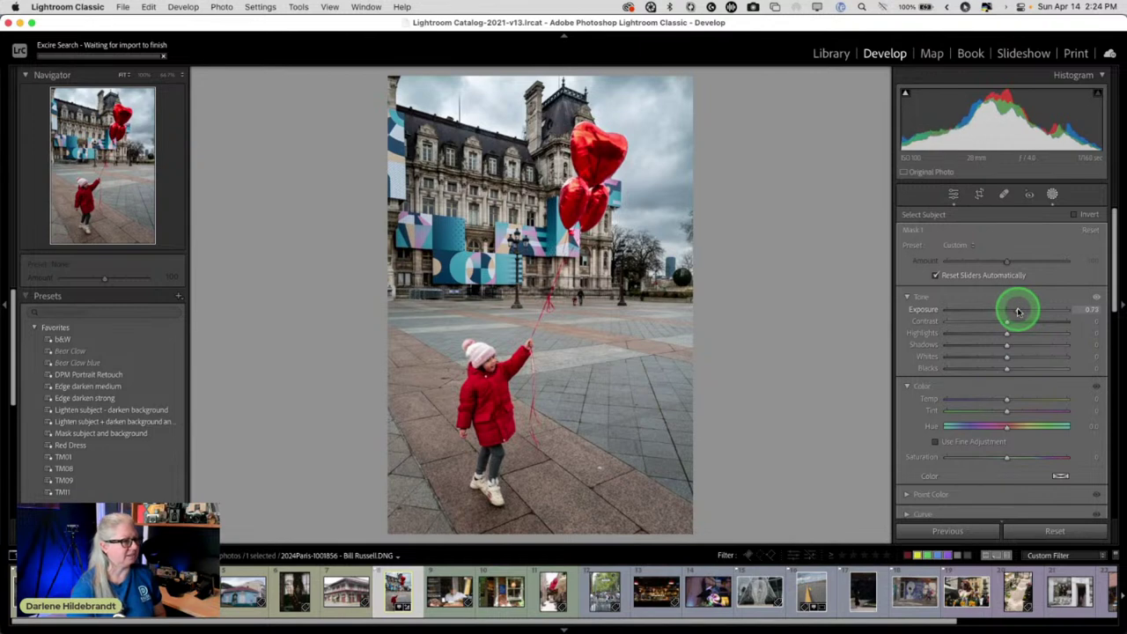
left_click_drag(1018, 311, 1010, 310)
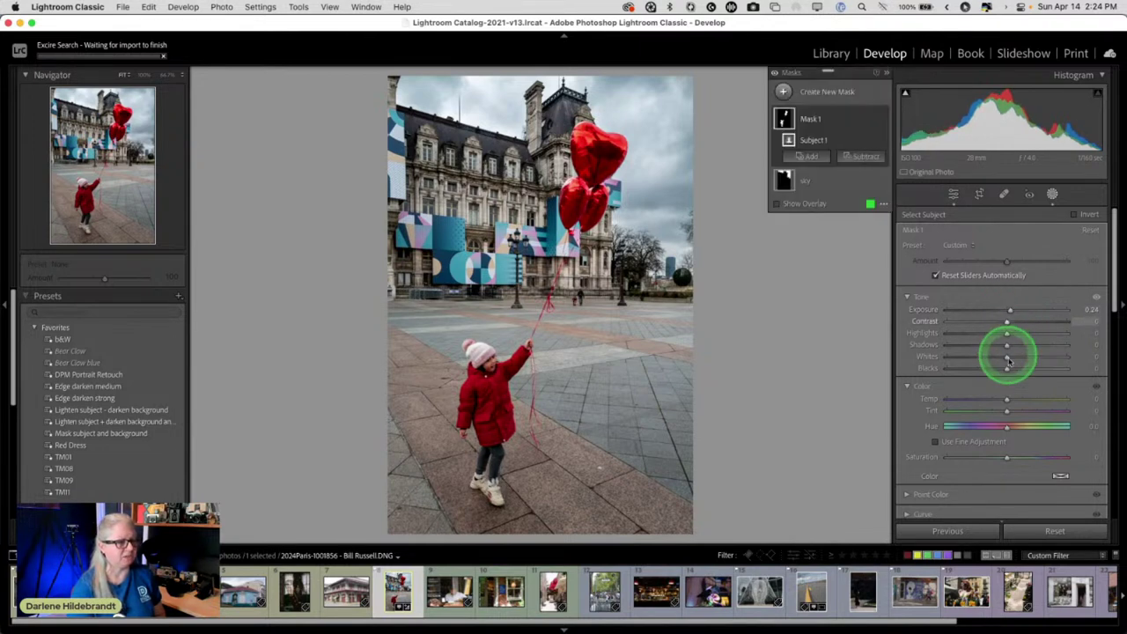
mouse_move(1008, 357)
left_mouse_down()
mouse_move(1018, 357)
mouse_move(1000, 371)
left_mouse_up()
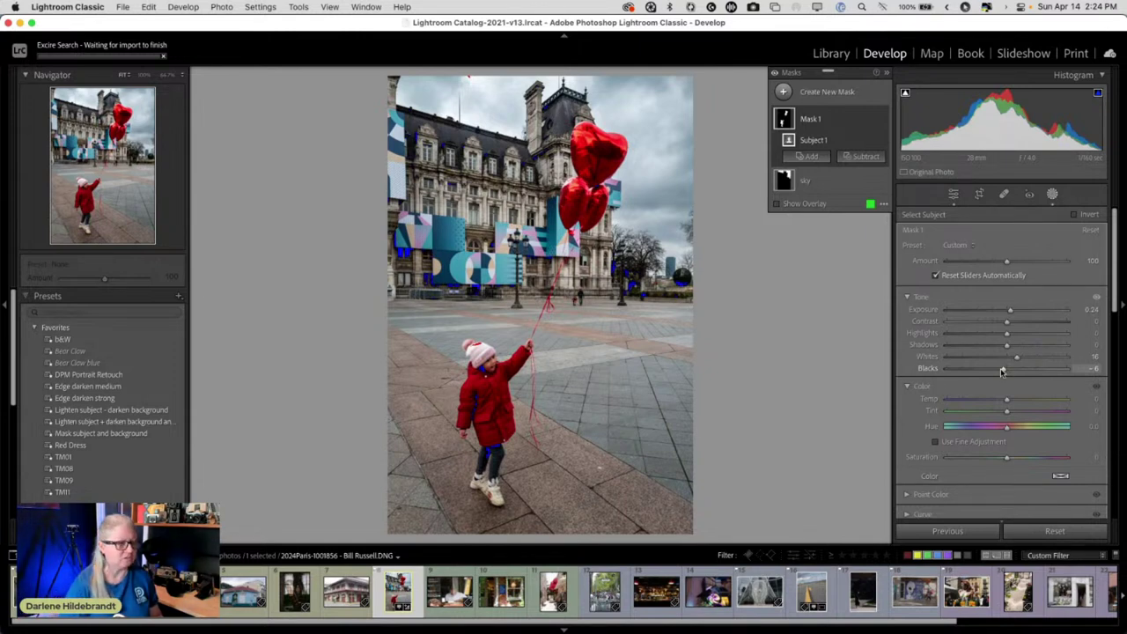
- Set the subject mask's Exposure to 0.33, Highlights to −8 and Shadows to 10, and rename the mask as "girl"
left_click(1004, 358)
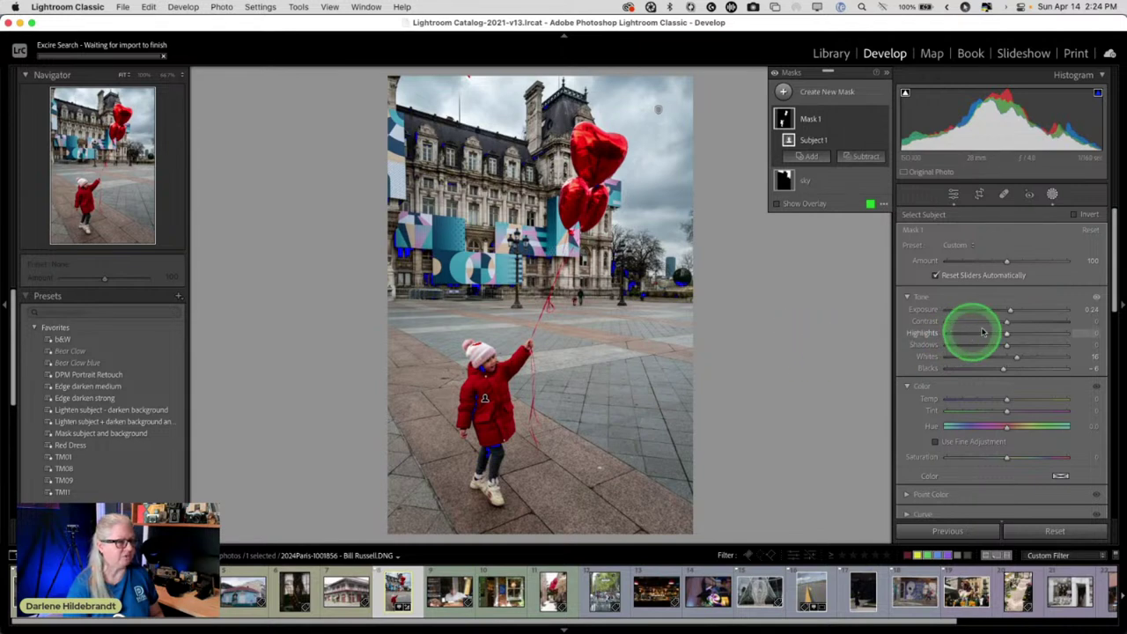
left_click_drag(983, 332, 1012, 344)
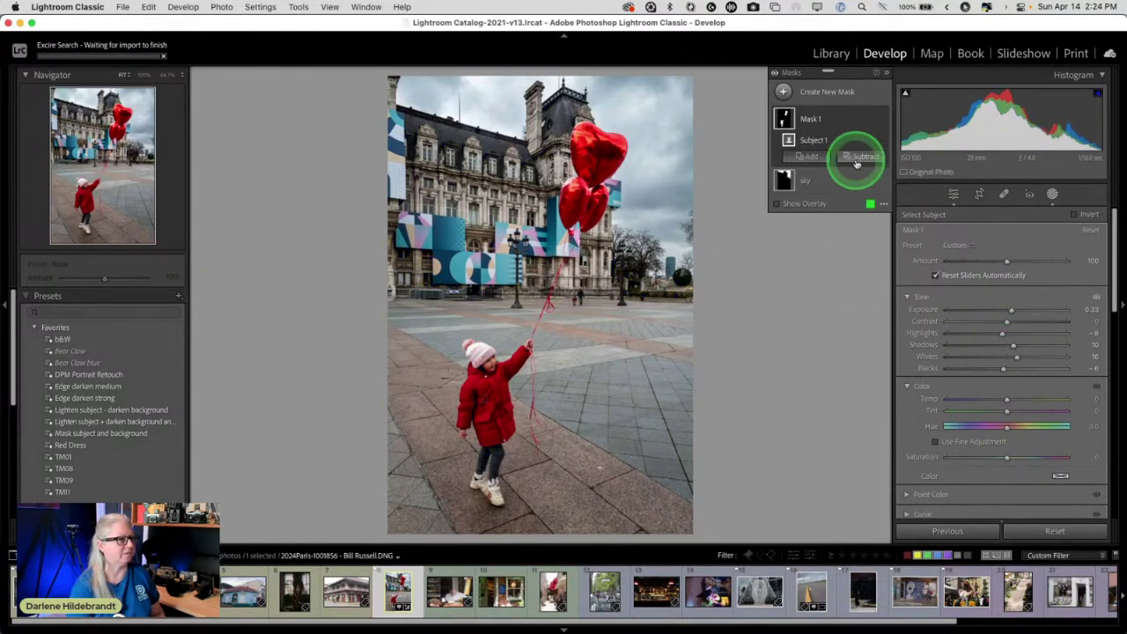
left_click(870, 120)
left_click(894, 126)
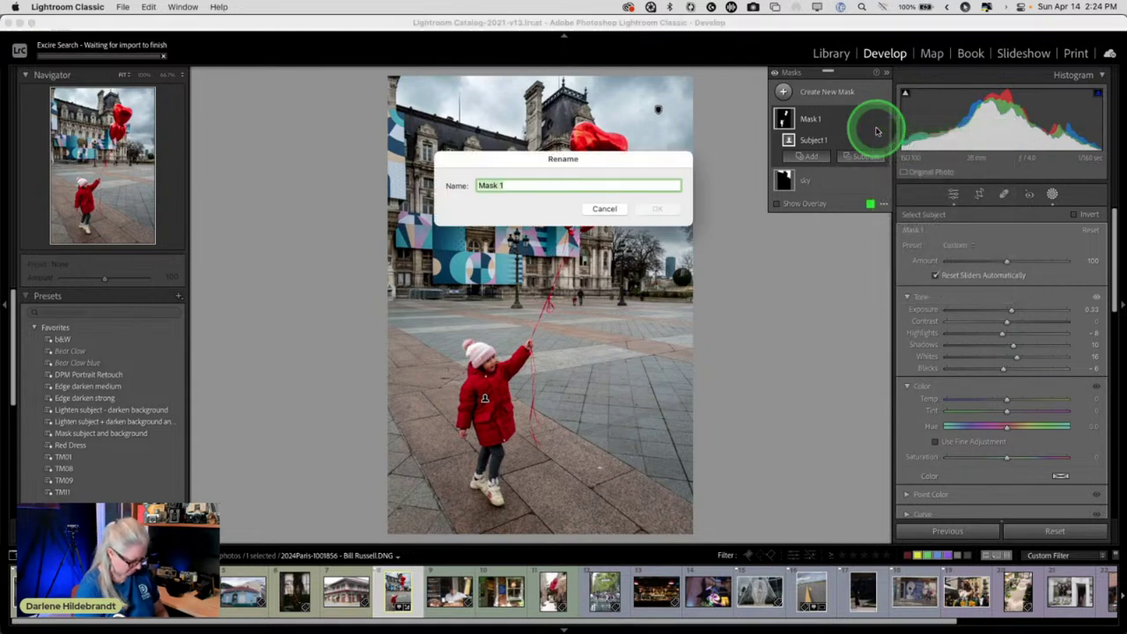
type("girl")
key("Return")
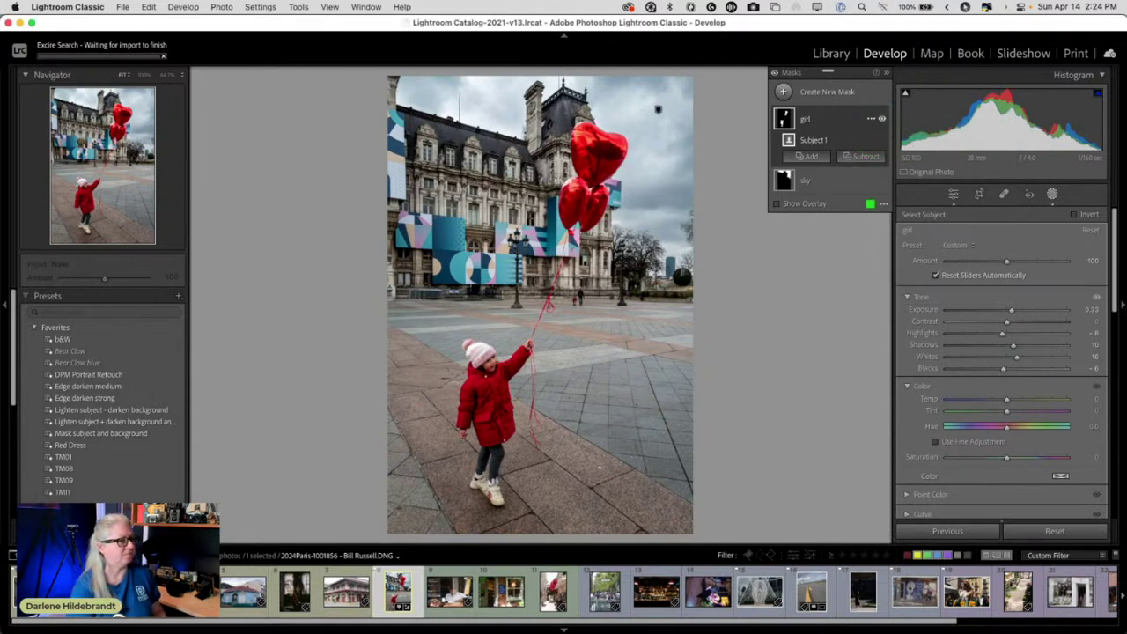
- Leave masking and compare the edited photo with its before version
left_click(1051, 195)
key("backslash")
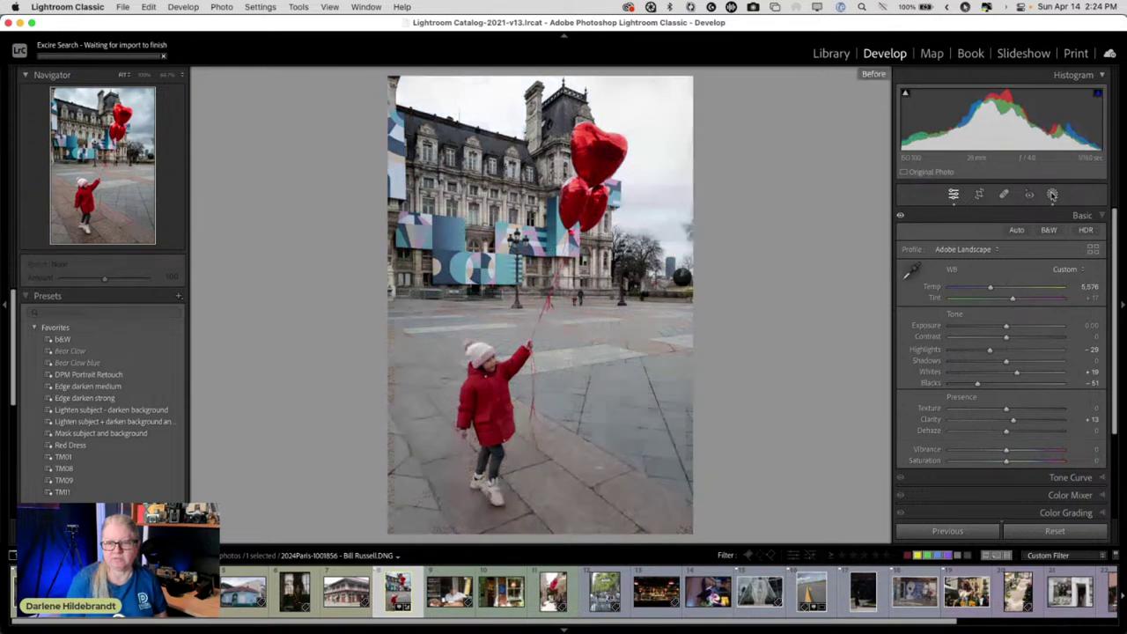
key("backslash")
key("backslash")
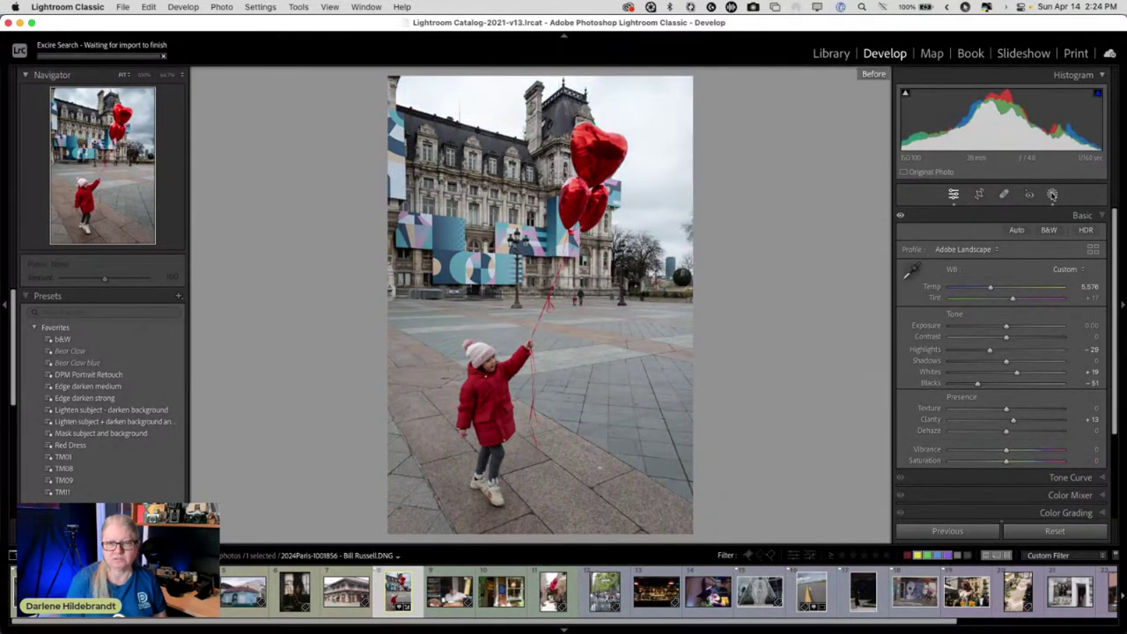
key("backslash")
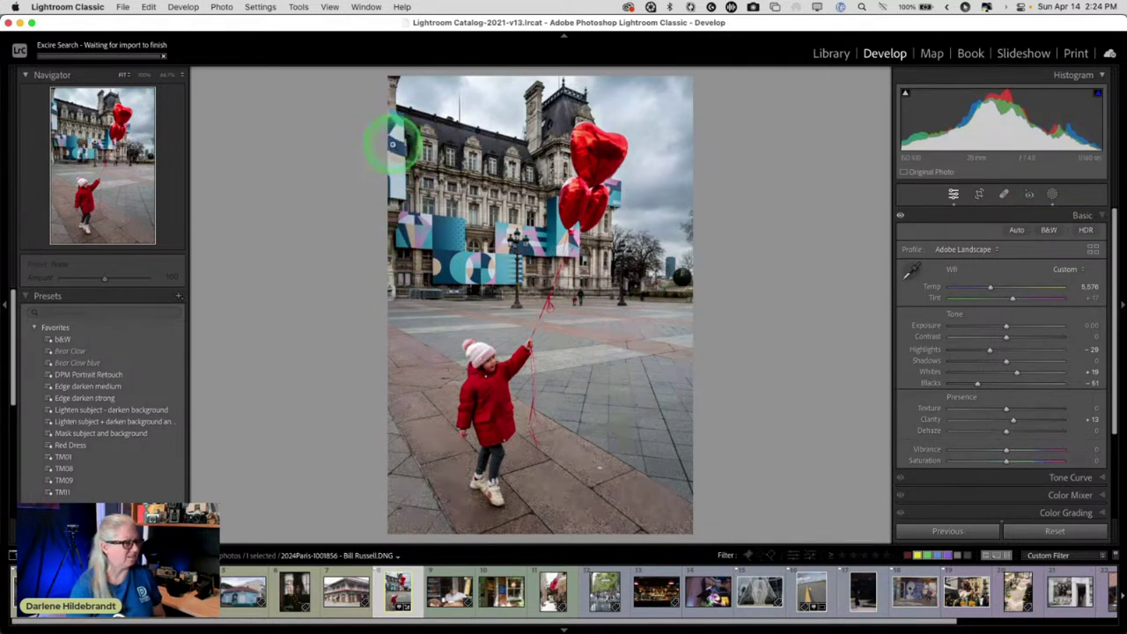
- Add a Highlight Priority post-crop vignette with Amount −10 and Highlights 15
scroll(1010, 361, "down", 5)
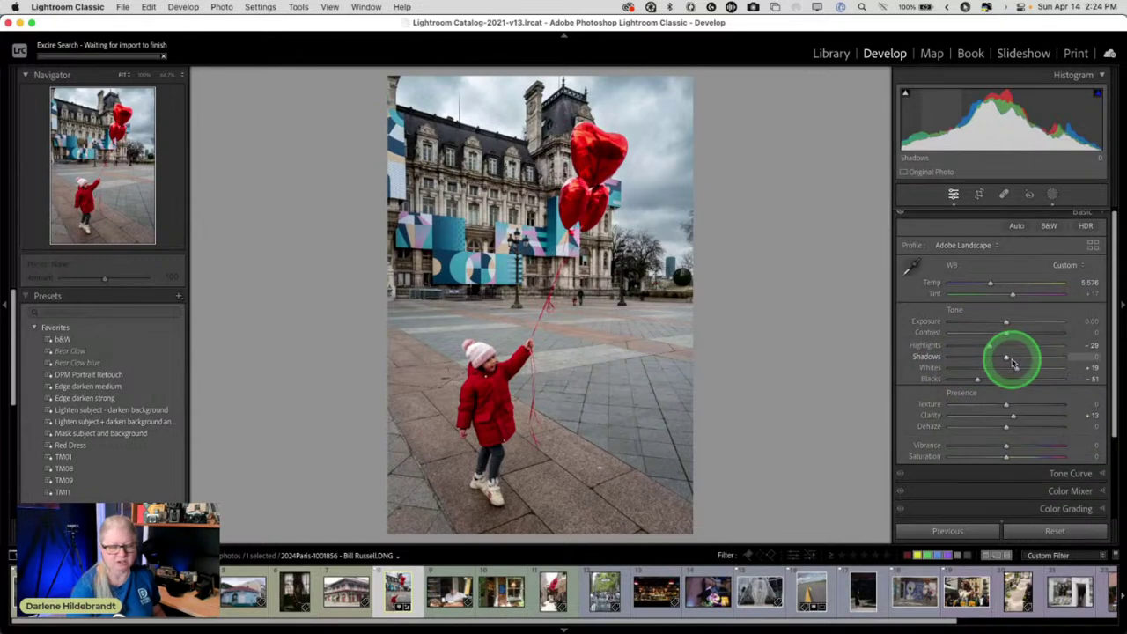
left_click(1068, 483)
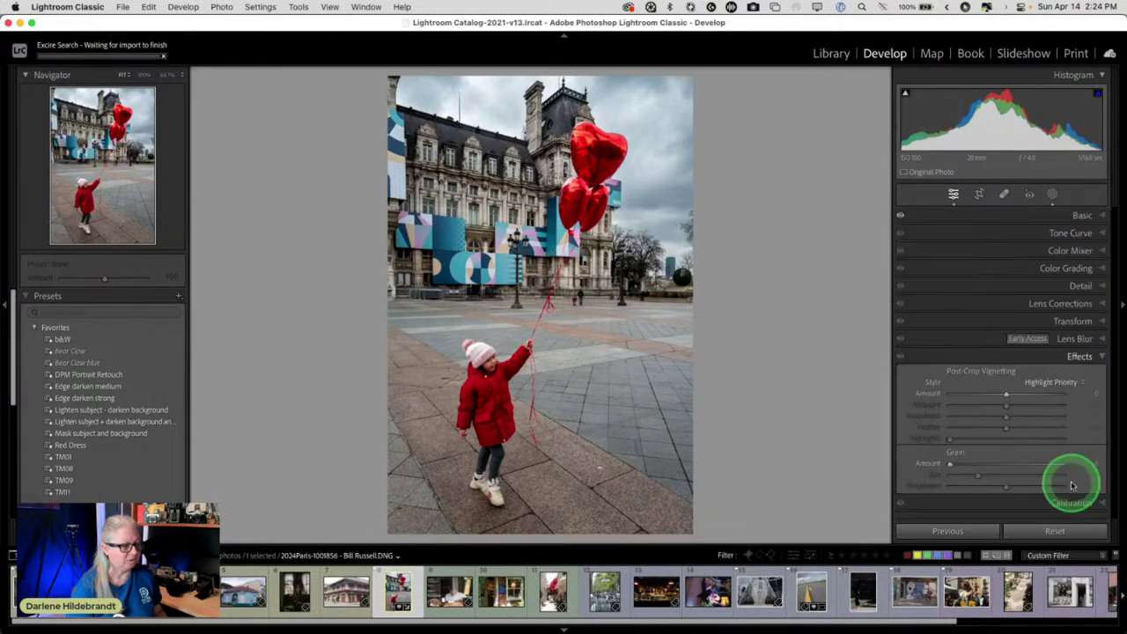
left_click_drag(1001, 394, 997, 396)
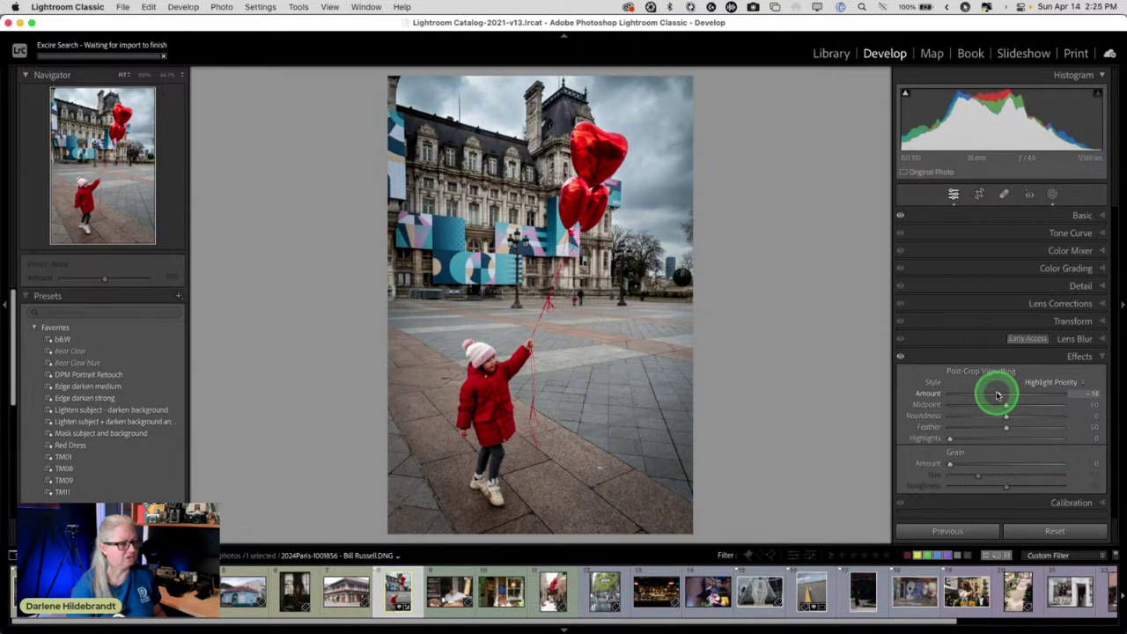
left_click_drag(950, 438, 965, 437)
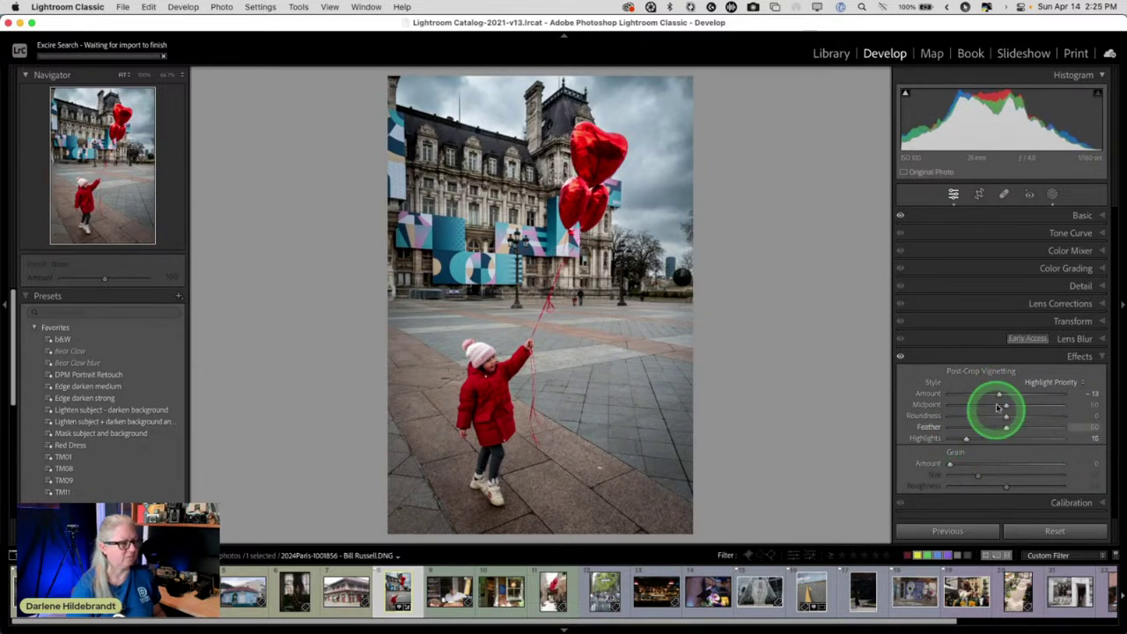
left_click_drag(996, 393, 1001, 398)
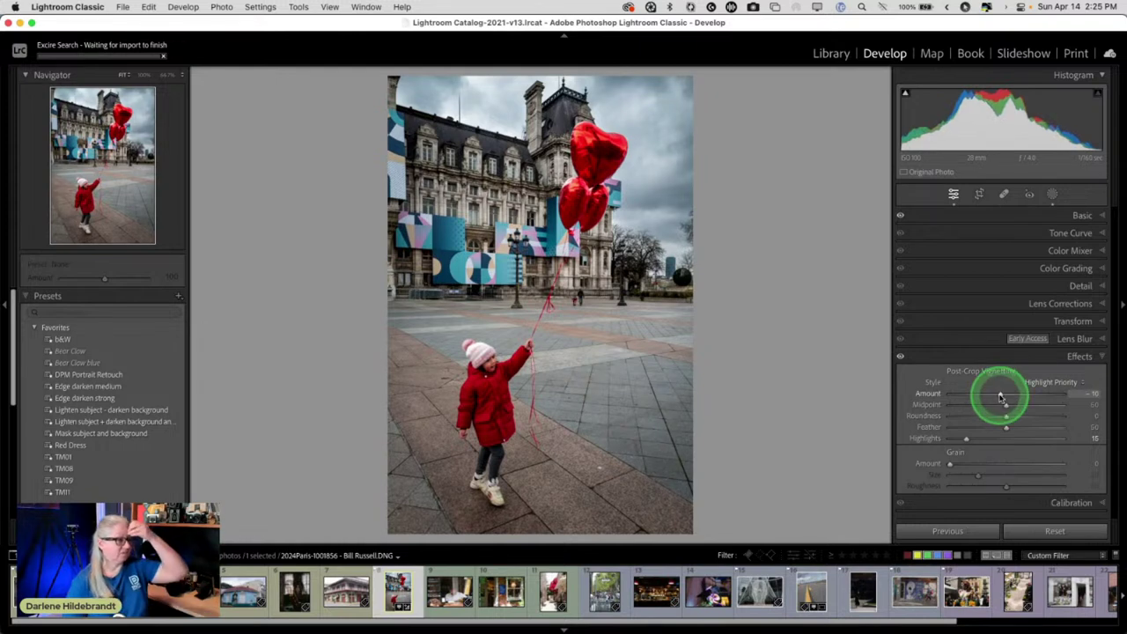
- Raise the global Exposure to +0.25 and compare the photo with its before version
left_click(1079, 220)
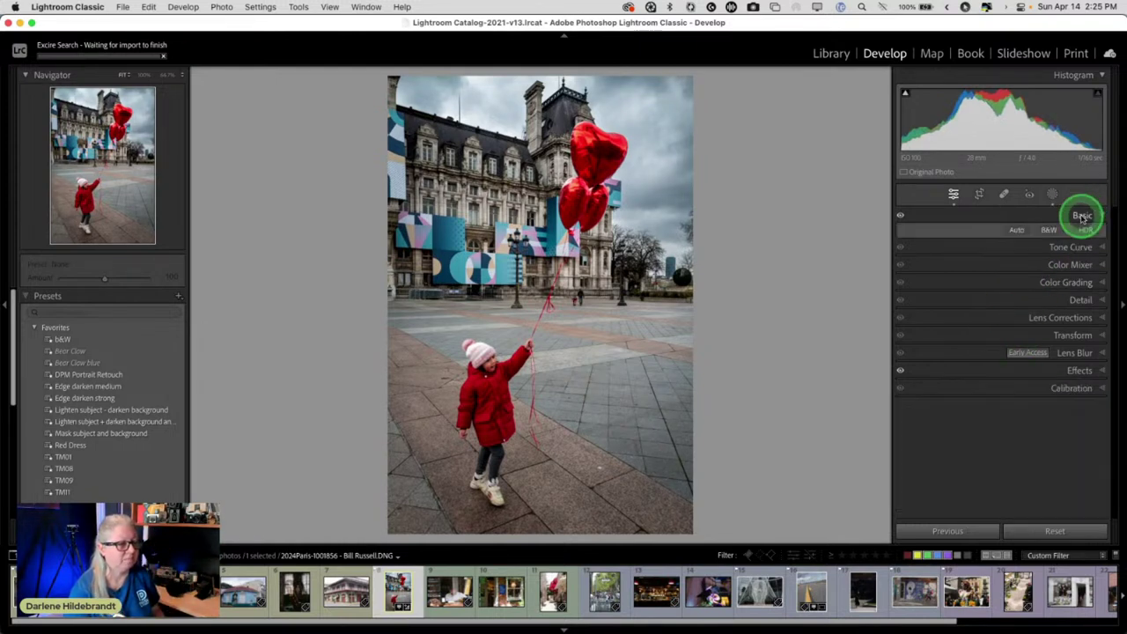
left_click_drag(1013, 293, 1008, 327)
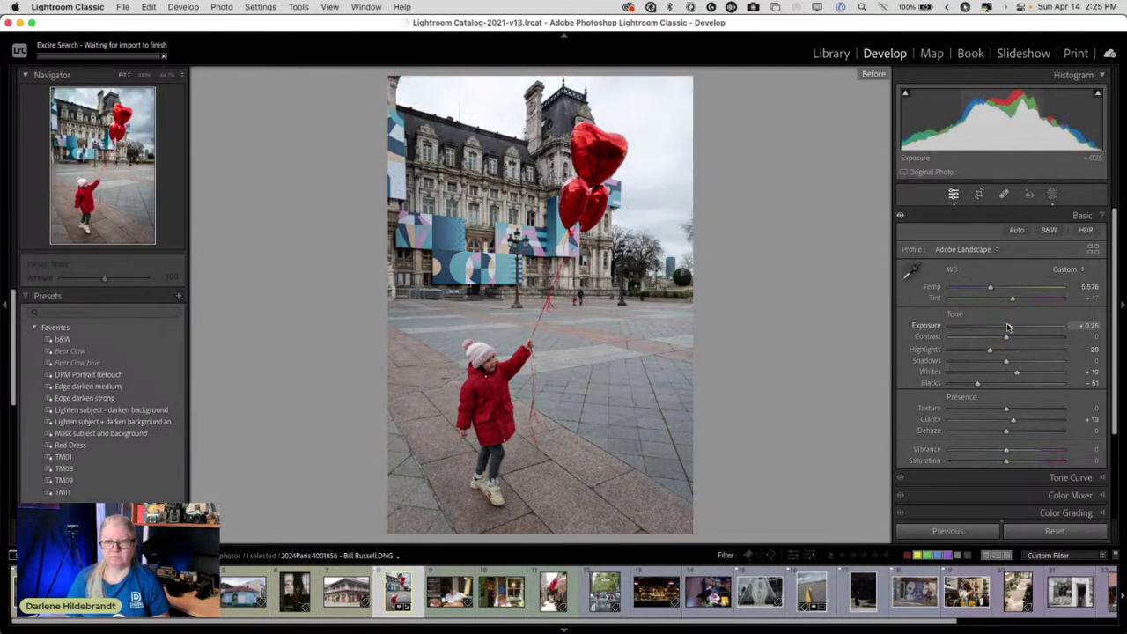
key("backslash")
key("backslash")
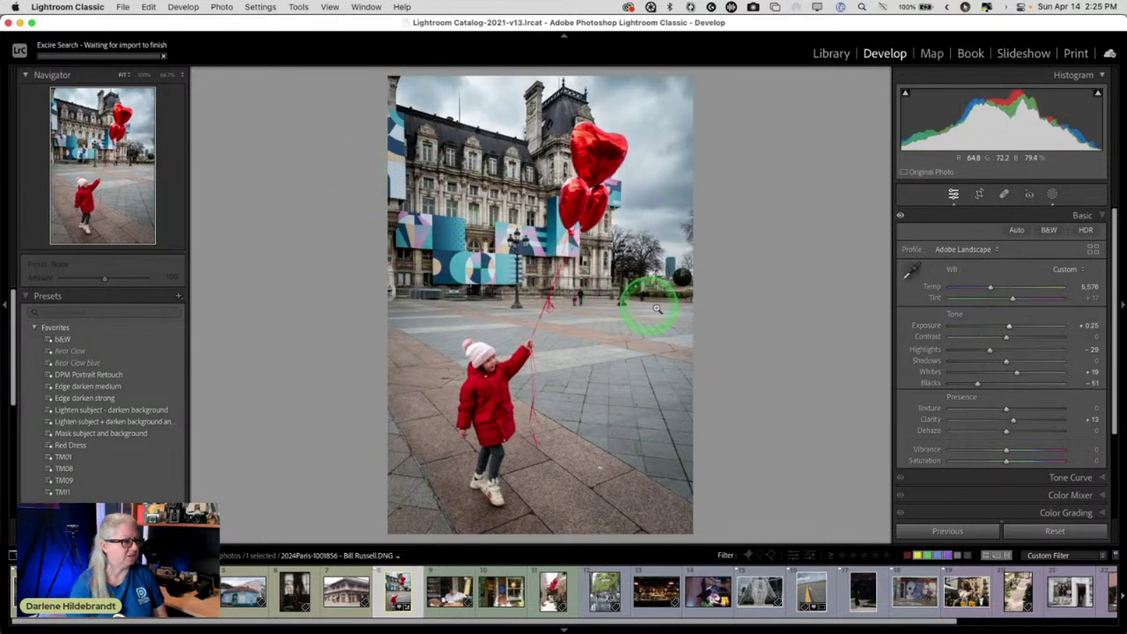
- Darken the blue tones in the HSL Color Mixer by setting Luminance of Blue to −49 and Aqua to −23
scroll(977, 352, "down", 3)
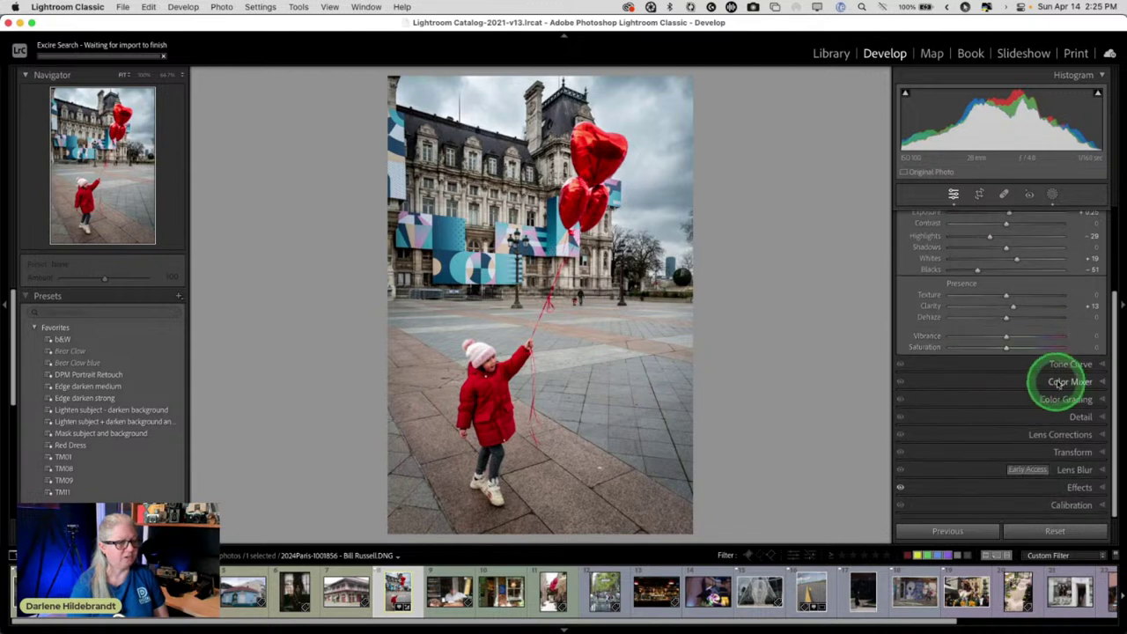
left_click(1057, 378)
scroll(981, 379, "up", 3)
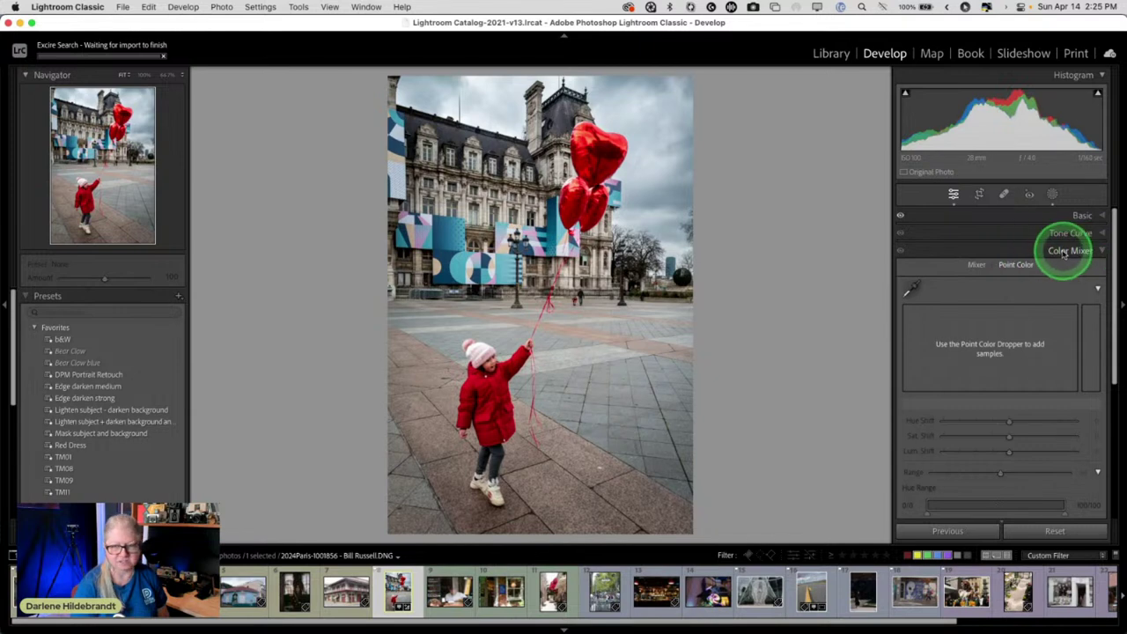
left_click(976, 265)
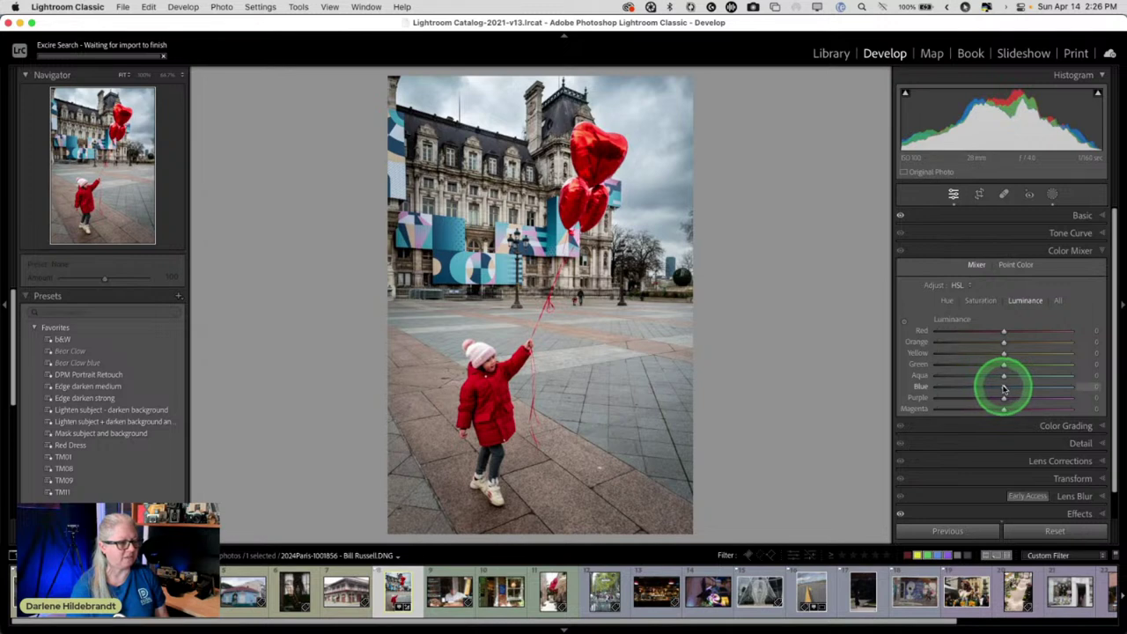
left_click(904, 323)
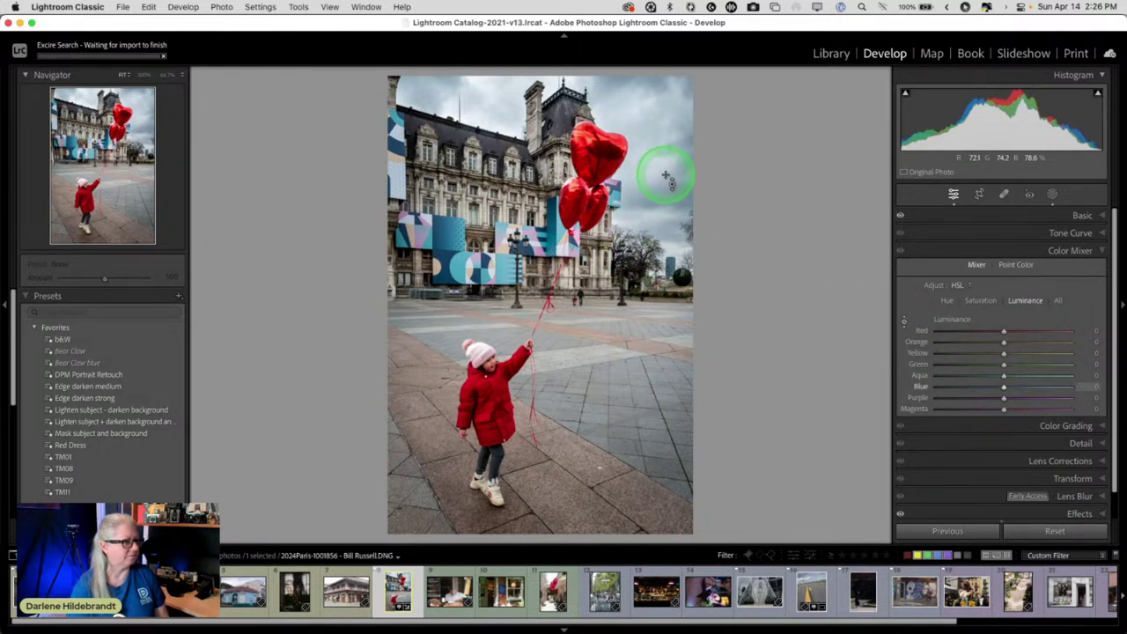
mouse_move(661, 171)
left_mouse_down()
mouse_move(662, 227)
mouse_move(661, 161)
mouse_move(656, 189)
left_mouse_up()
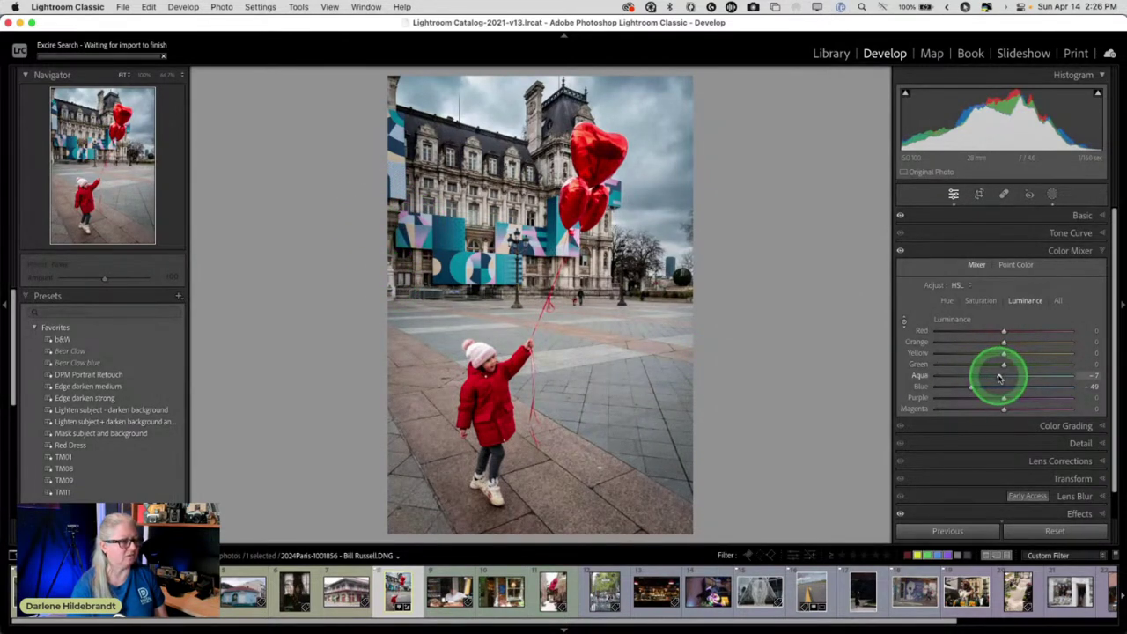
mouse_move(999, 376)
left_mouse_down()
mouse_move(975, 373)
mouse_move(1051, 372)
mouse_move(950, 367)
mouse_move(989, 371)
left_mouse_up()
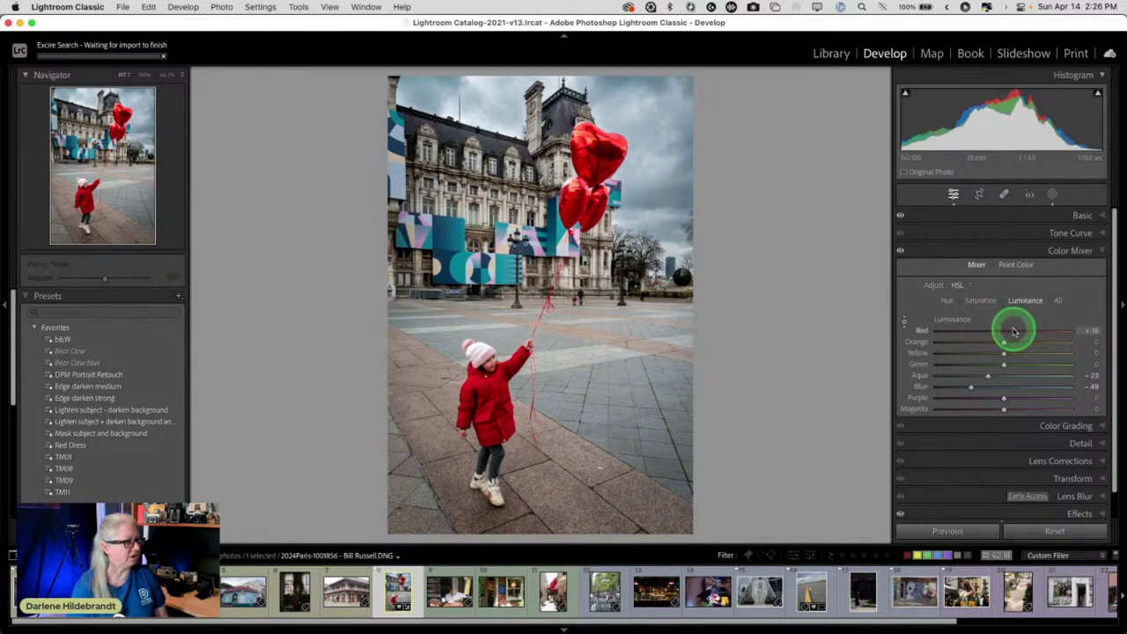
- Set the Red luminance to +9, test and reset the Orange luminance, and set the Yellow luminance to −17
left_click_drag(1010, 329, 908, 350)
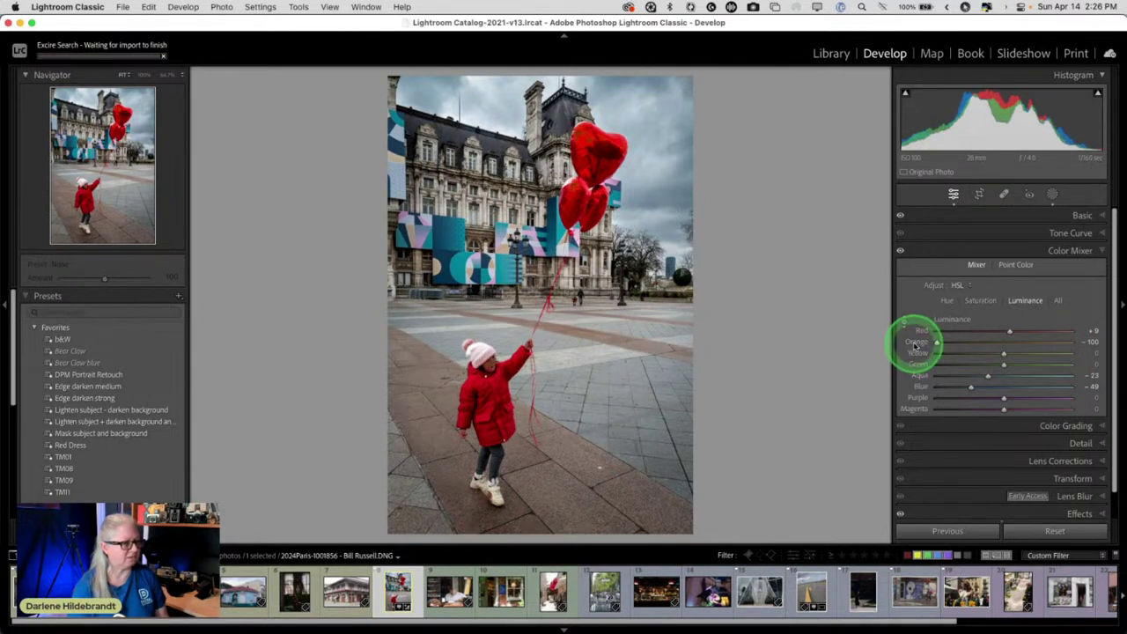
double_click(912, 344)
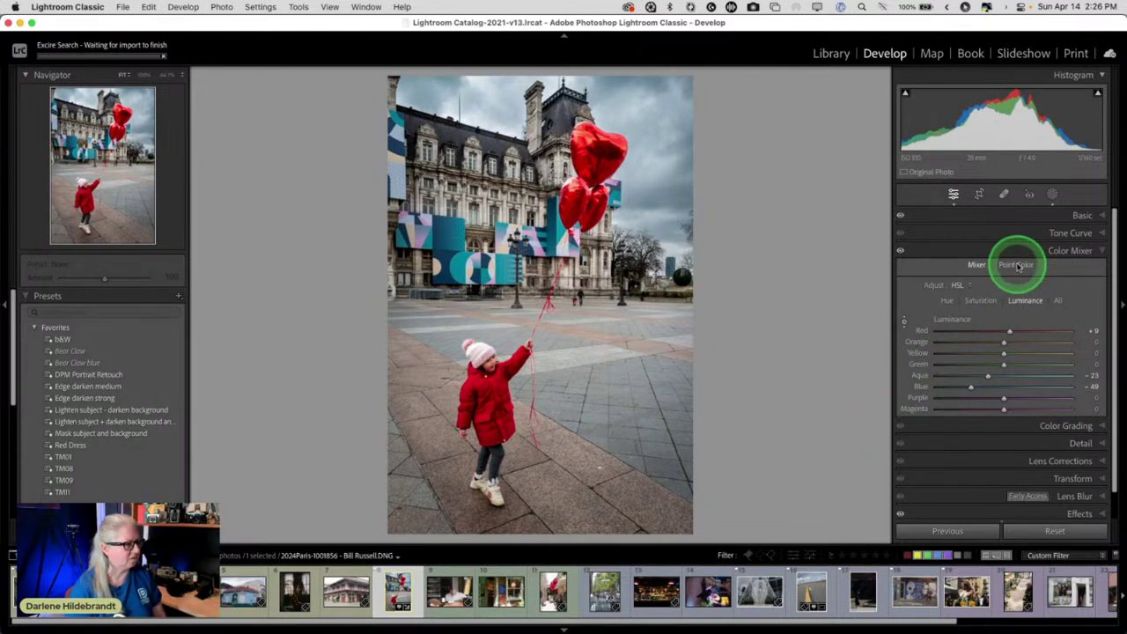
left_click_drag(1003, 353, 857, 325)
left_click_drag(994, 326, 992, 353)
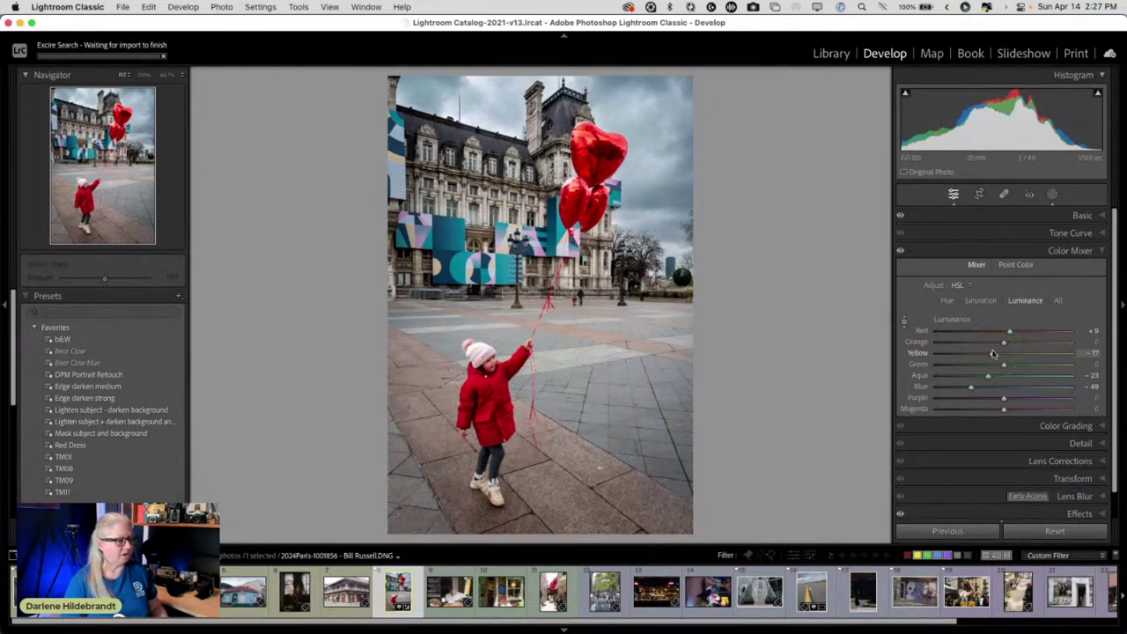
- Sample the child's skin tone with the Point Color dropper and turn on Visualize Range for the sample
left_click_drag(901, 289, 983, 374)
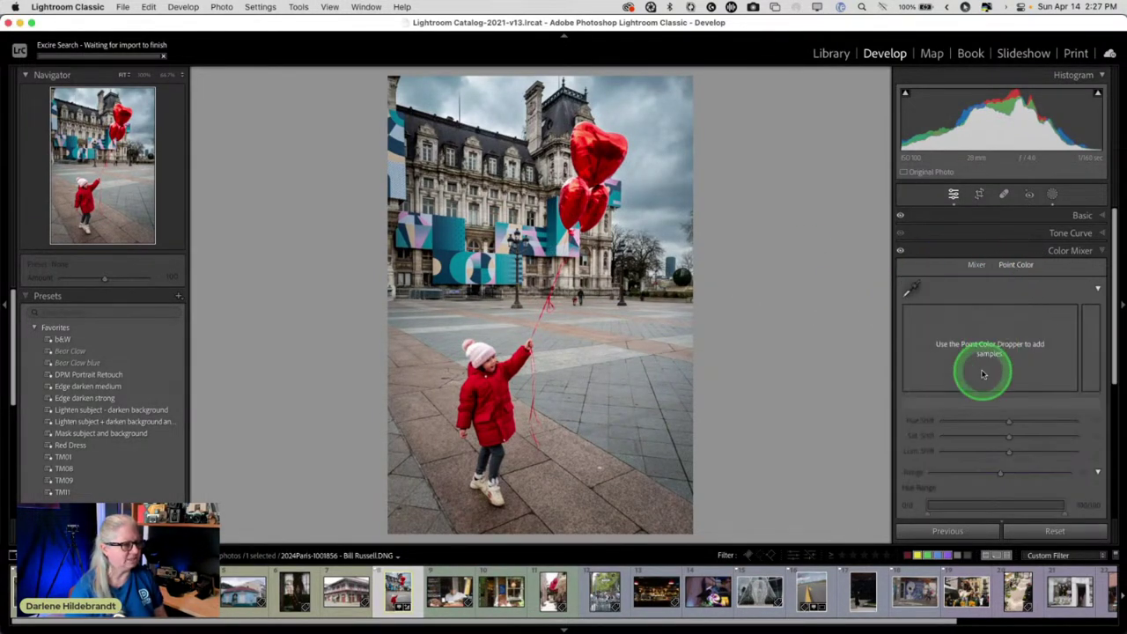
left_click(483, 355)
left_click_drag(483, 355, 574, 367)
left_click_drag(925, 304, 532, 223)
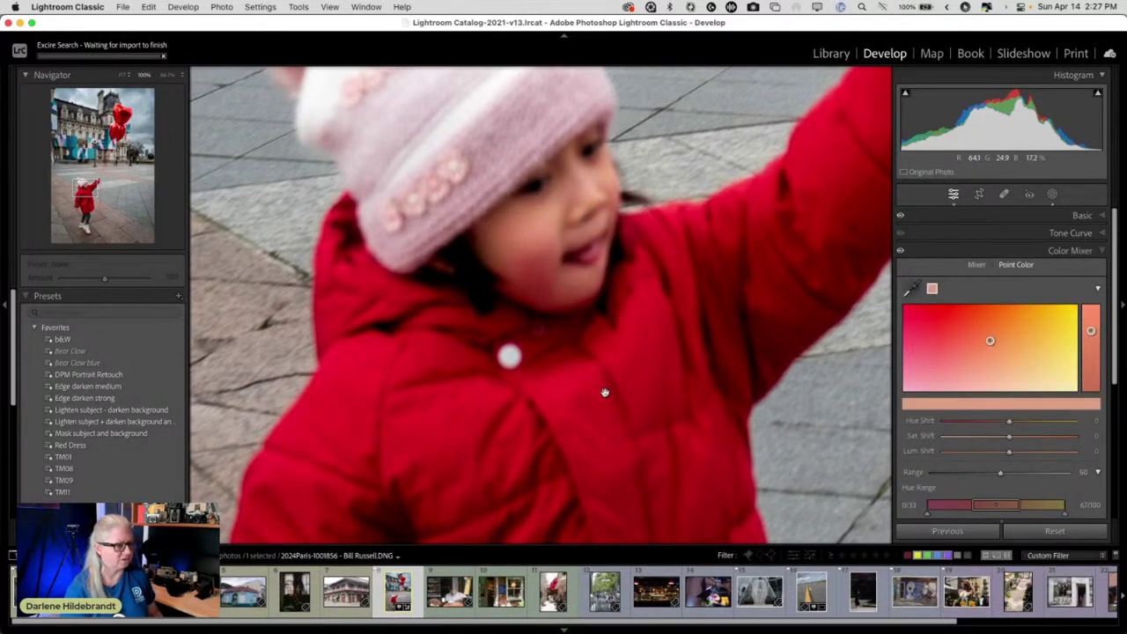
left_click(605, 392)
scroll(945, 408, "down", 3)
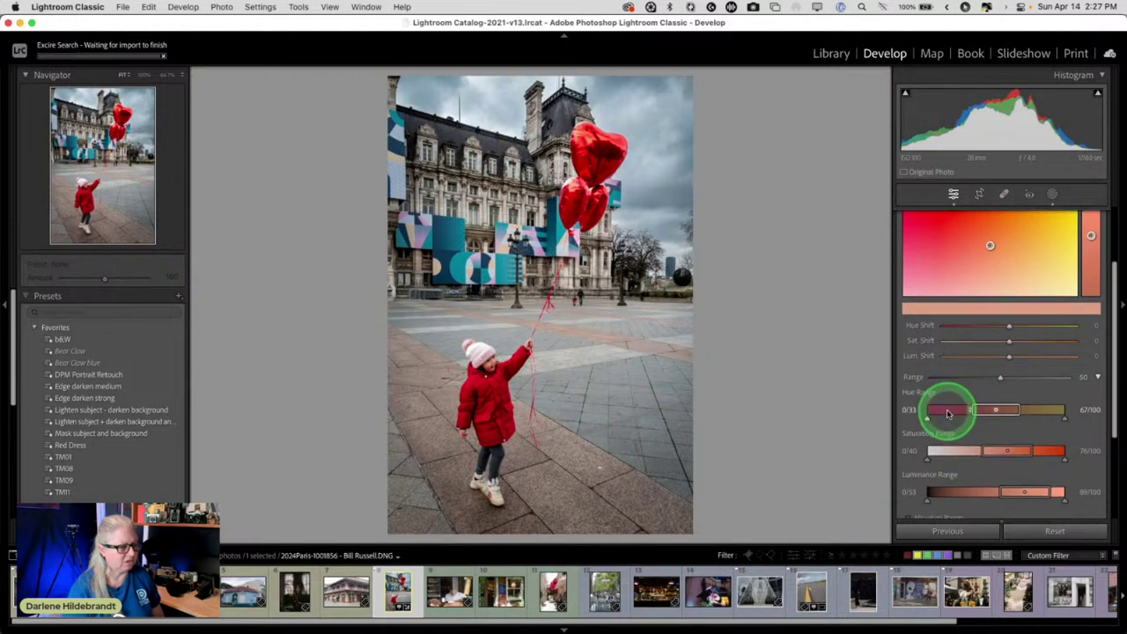
scroll(948, 414, "down", 3)
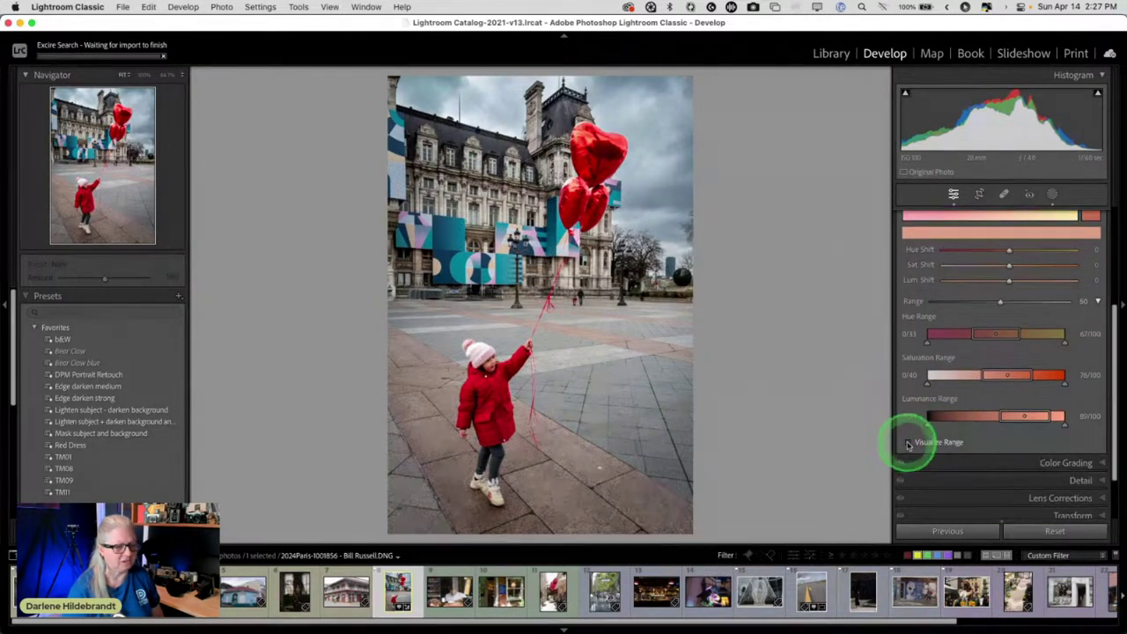
left_click(909, 444)
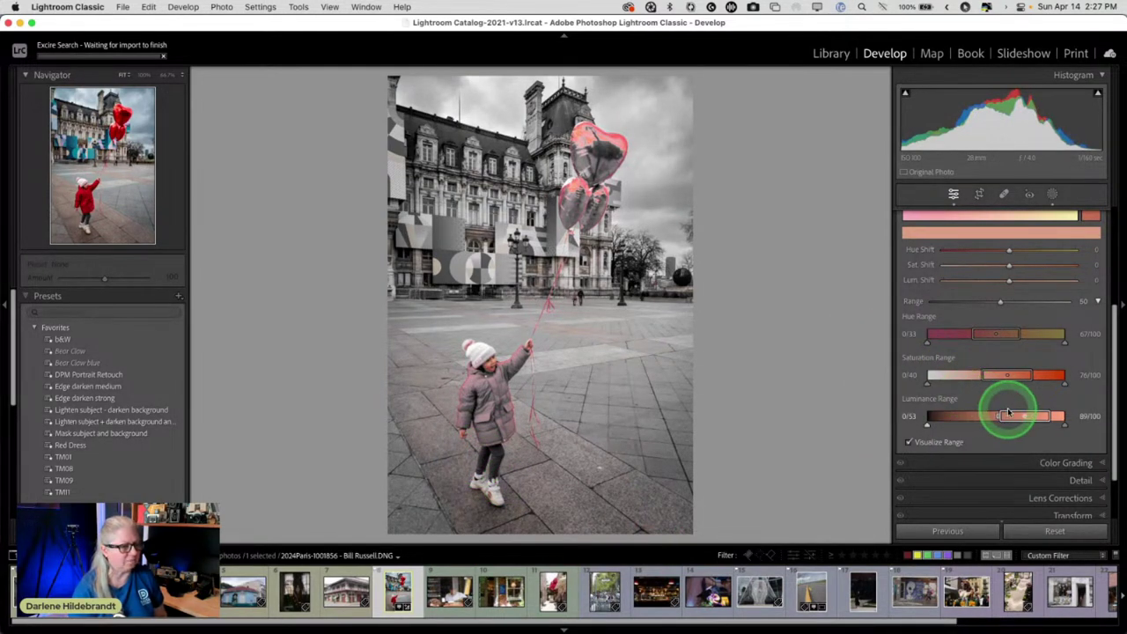
- Narrow the sampled colour's Luminance Range to 36/51–73/80 and its Saturation Range to 32/57–84/100
left_click_drag(1022, 421, 1010, 419)
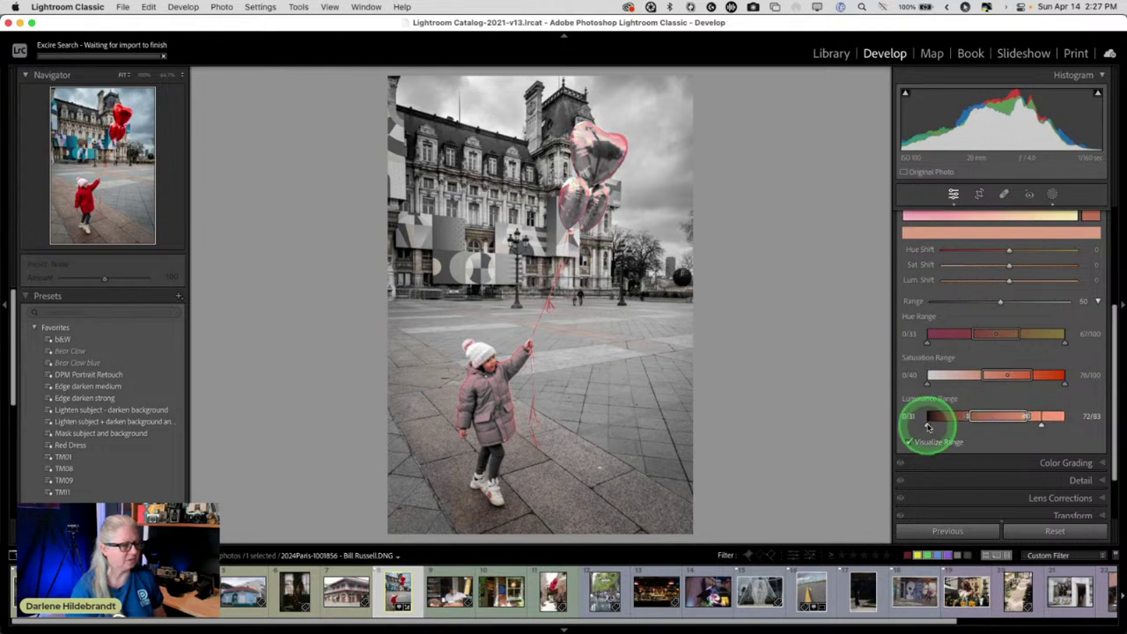
left_click_drag(927, 423, 948, 425)
left_click(1037, 433)
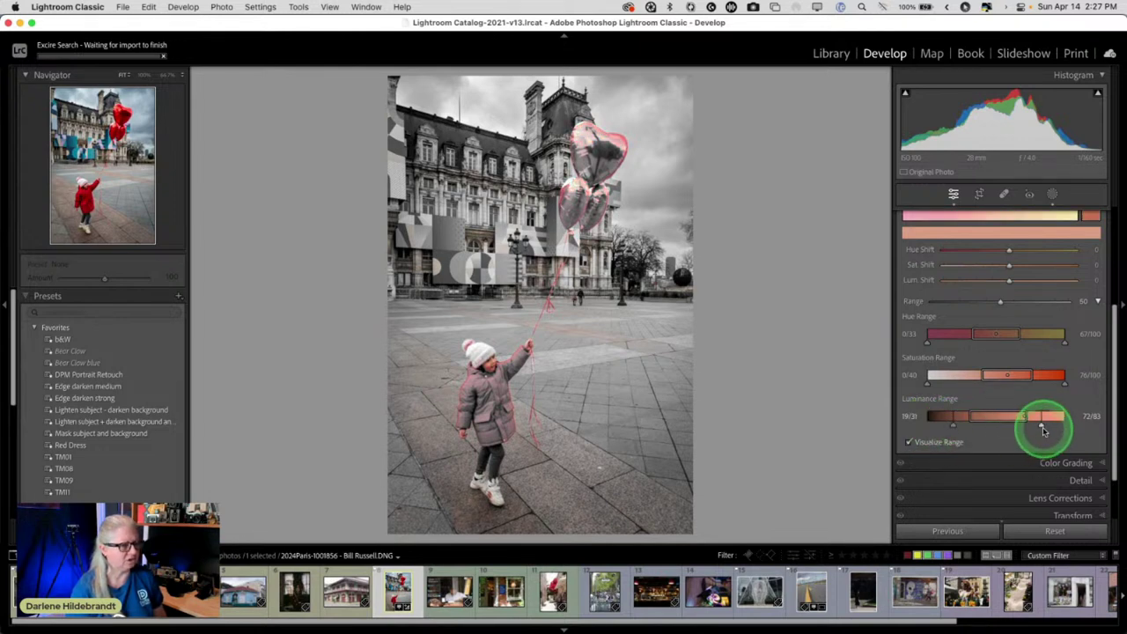
left_click_drag(1043, 430, 1025, 425)
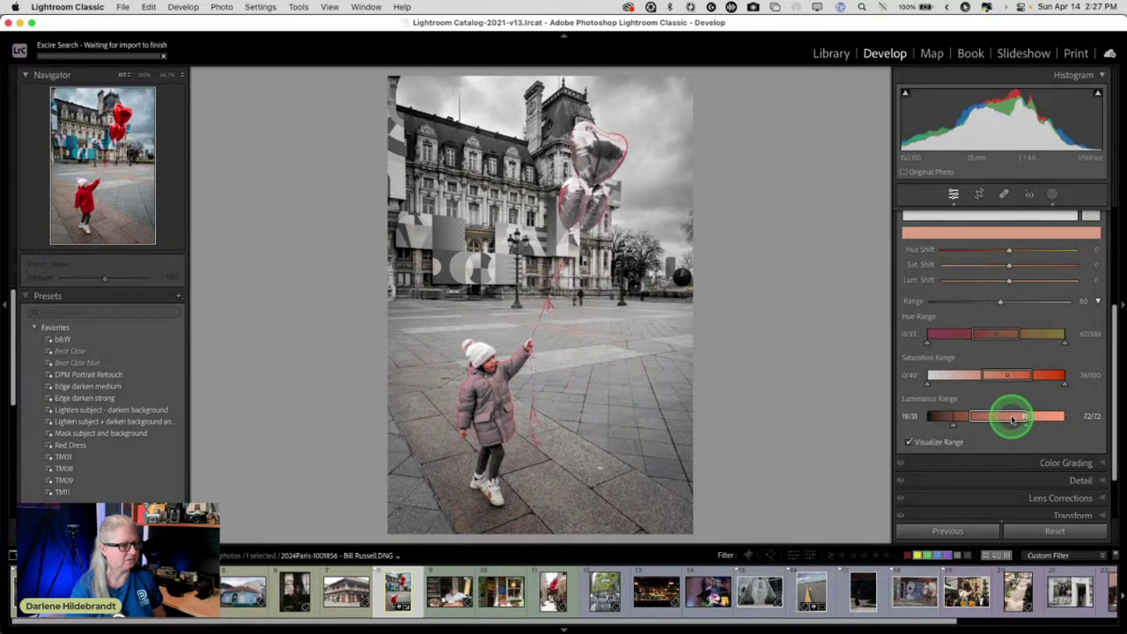
left_click(974, 418)
left_click_drag(974, 417, 1023, 416)
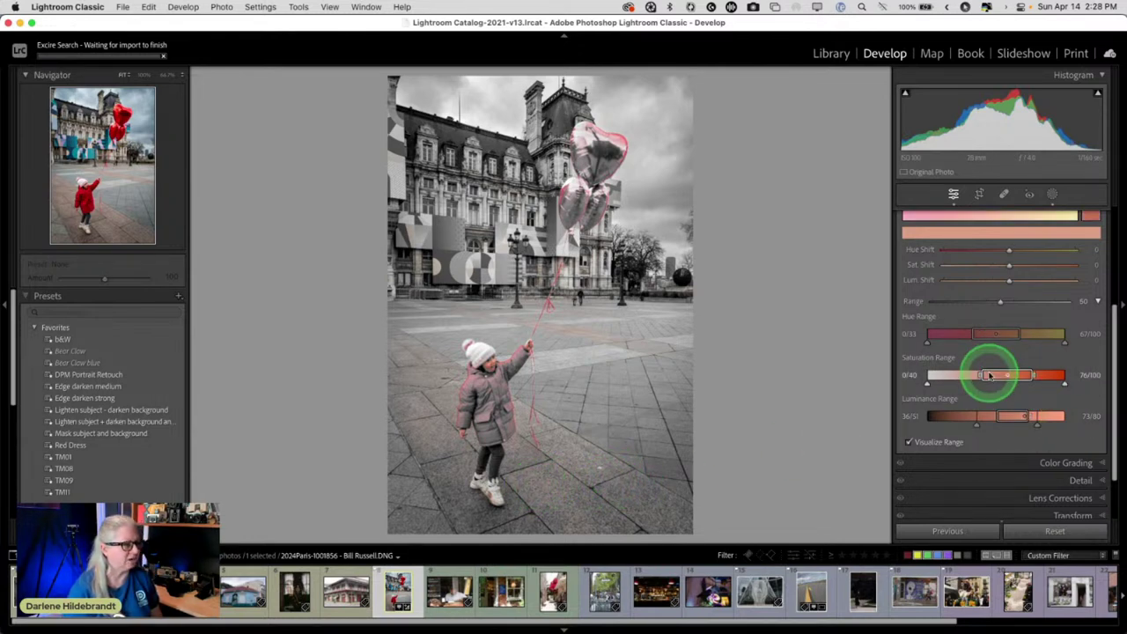
mouse_move(989, 376)
left_mouse_down()
mouse_move(1012, 376)
mouse_move(942, 379)
mouse_move(989, 379)
left_mouse_up()
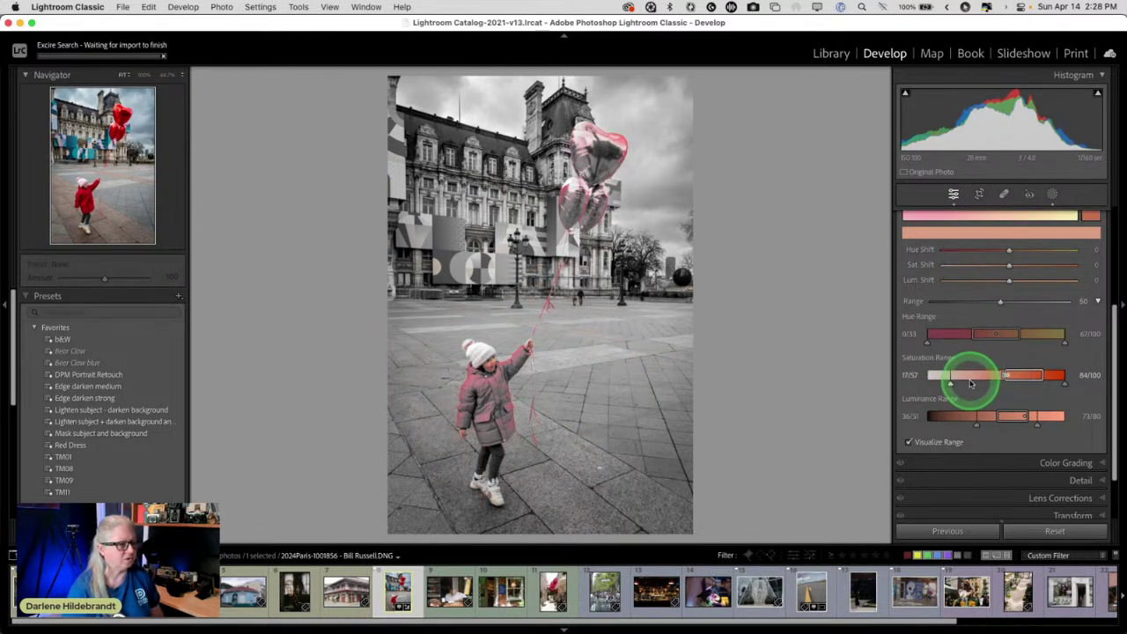
mouse_move(951, 385)
left_mouse_down()
mouse_move(982, 383)
mouse_move(898, 379)
mouse_move(971, 382)
left_mouse_up()
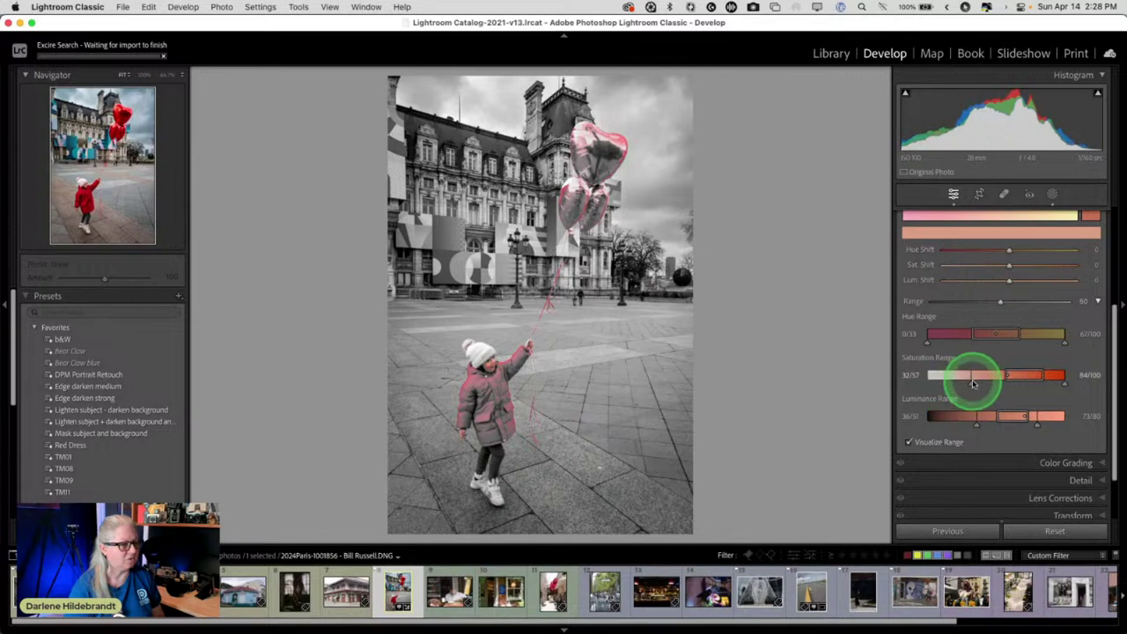
- Refine the skin-tone sample's Saturation Range to 37/57–84/100 and Hue Range to 27/49–86/100, checking the child's face close up
left_click_drag(973, 382, 975, 384)
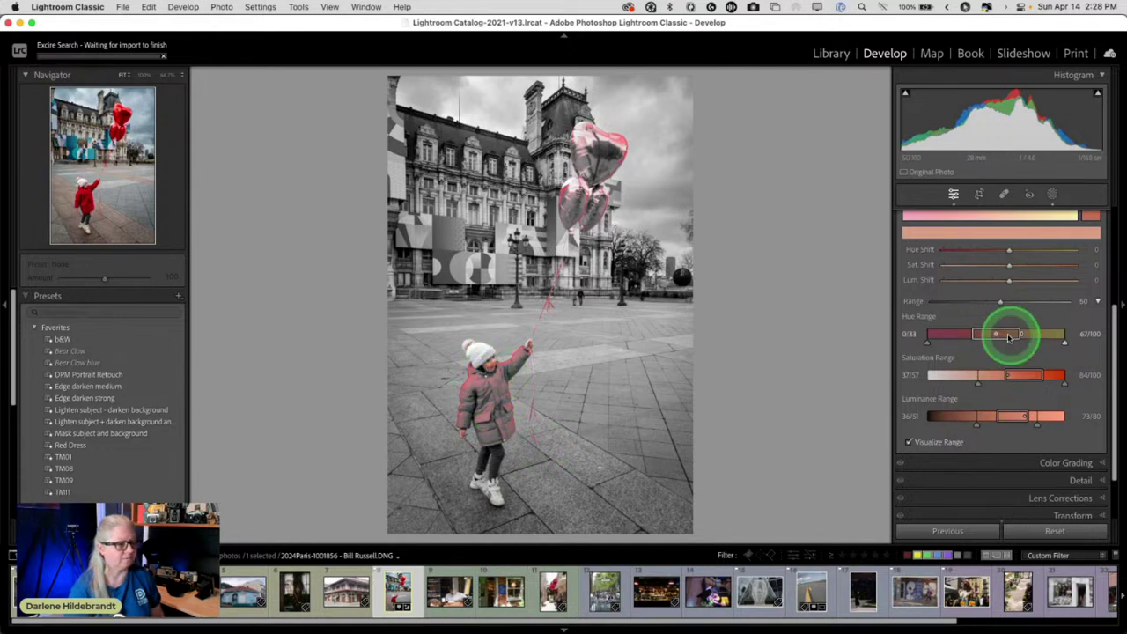
left_click_drag(1007, 339, 1032, 338)
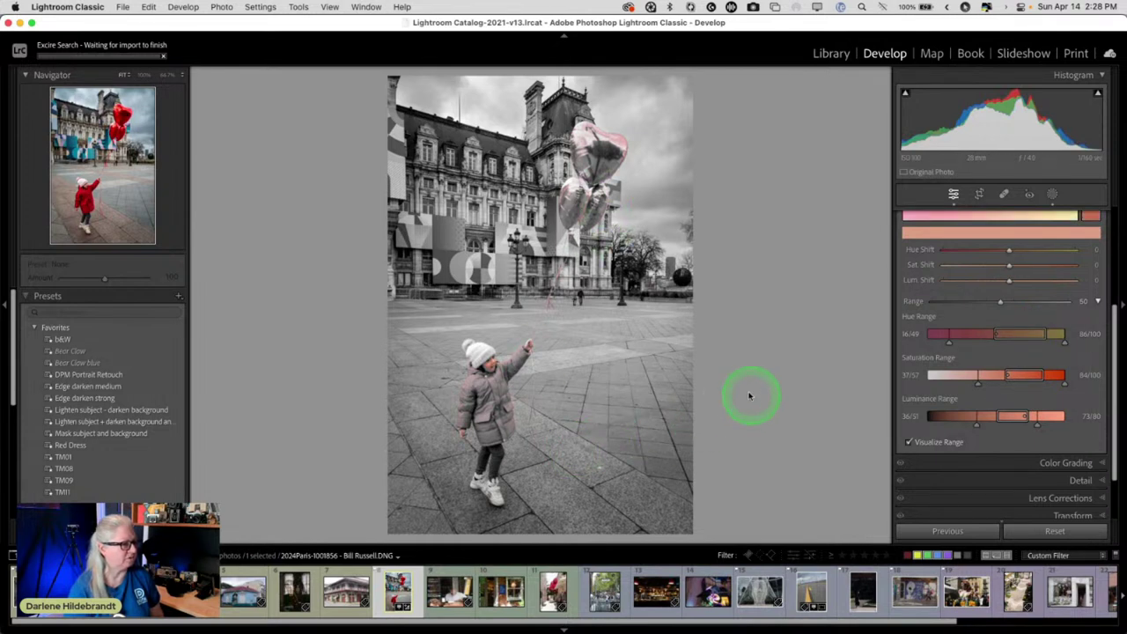
left_click_drag(956, 340, 965, 343)
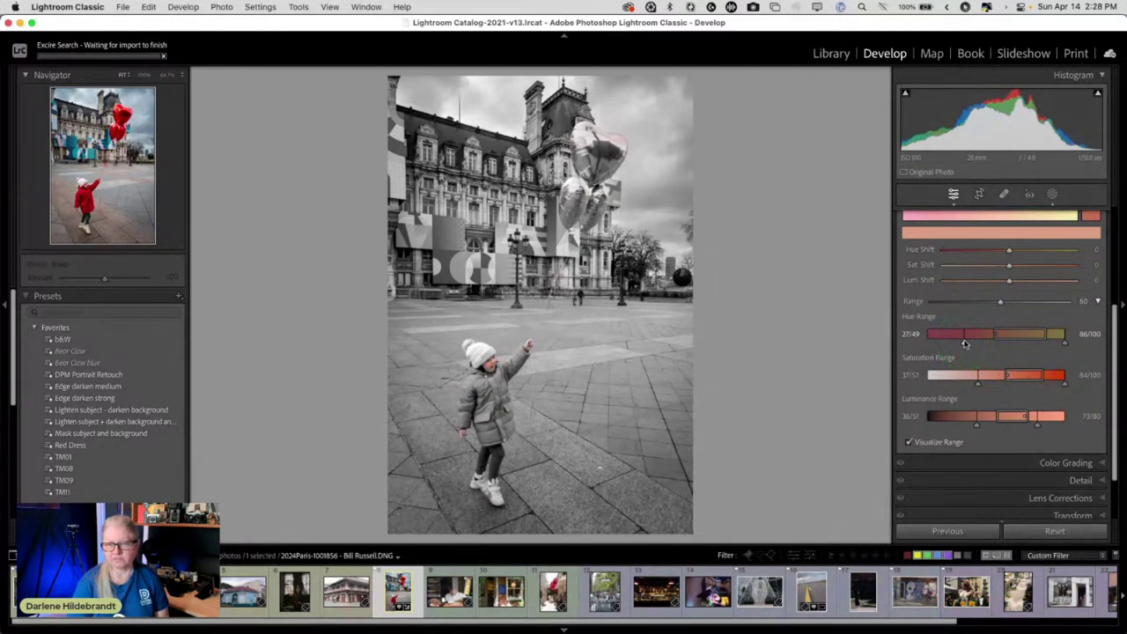
left_click(964, 343)
key("z")
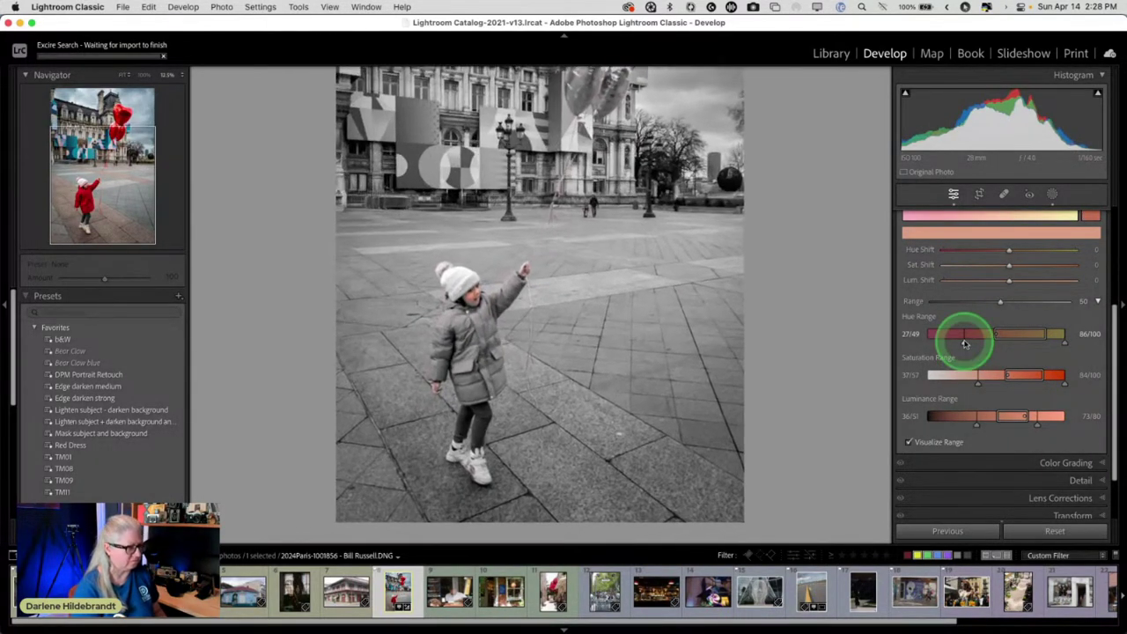
left_click(735, 438)
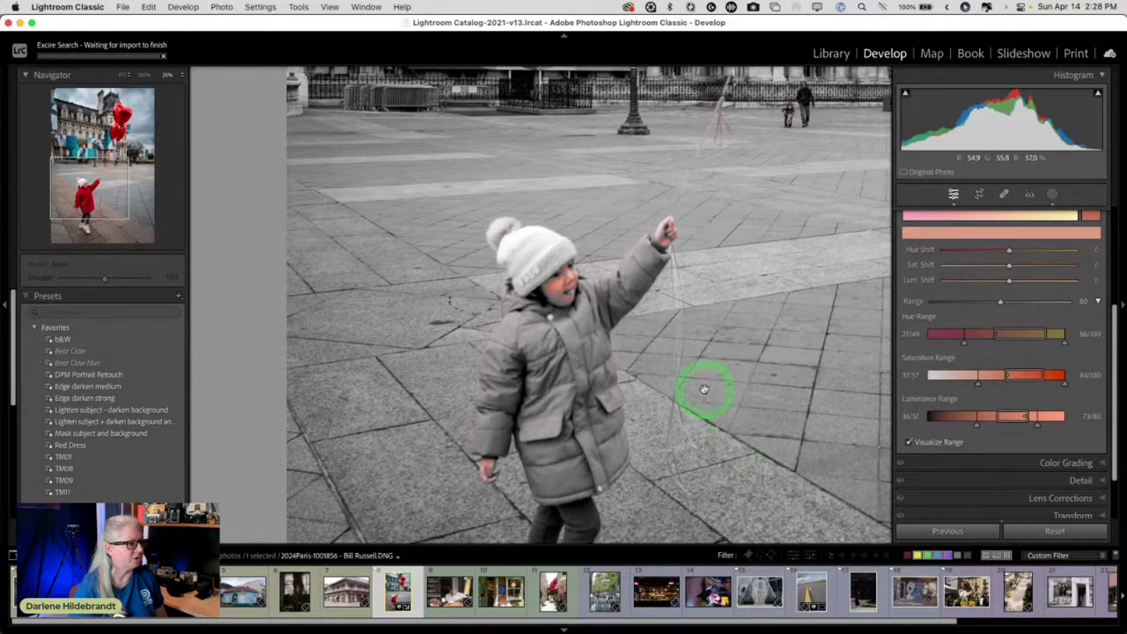
scroll(704, 388, "up", 10)
scroll(703, 388, "down", 10)
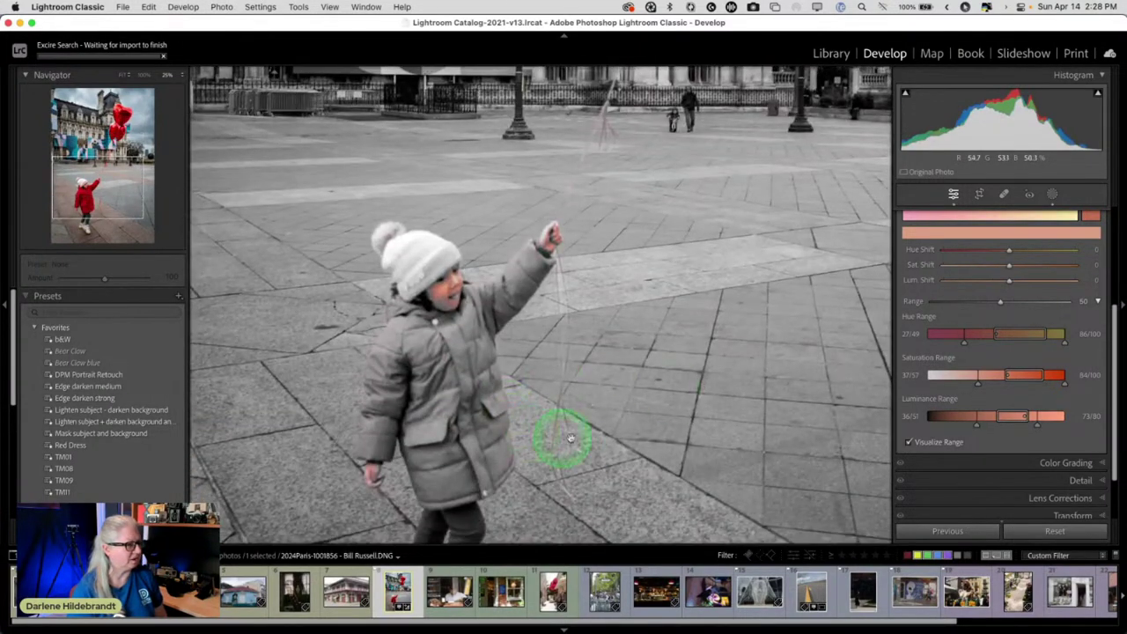
left_click(568, 427)
- Turn off Visualize Range and set the skin-tone sample's Sat. Shift to −11 and Lum. Shift to +26
scroll(958, 336, "up", 2)
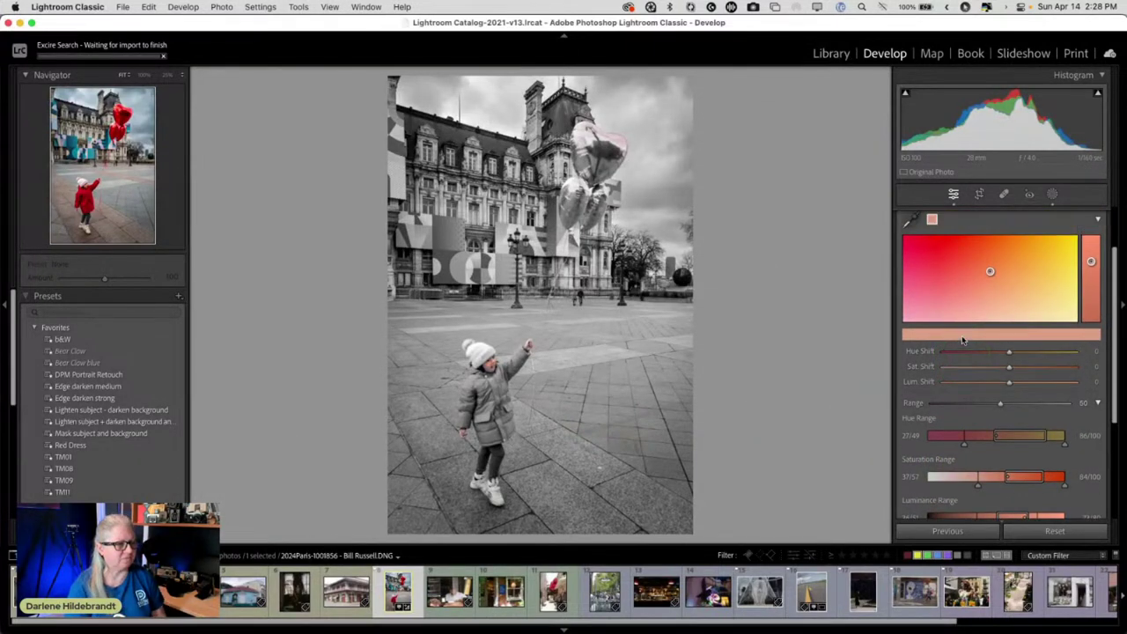
scroll(968, 352, "up", 3)
left_click(1001, 398)
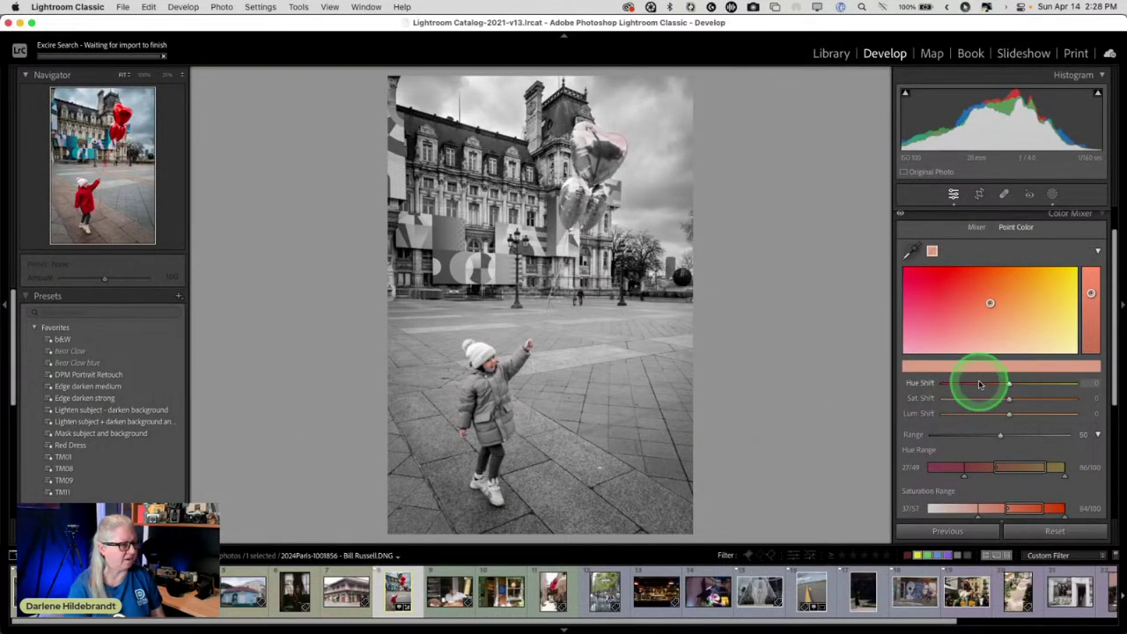
scroll(978, 380, "down", 8)
left_click(925, 381)
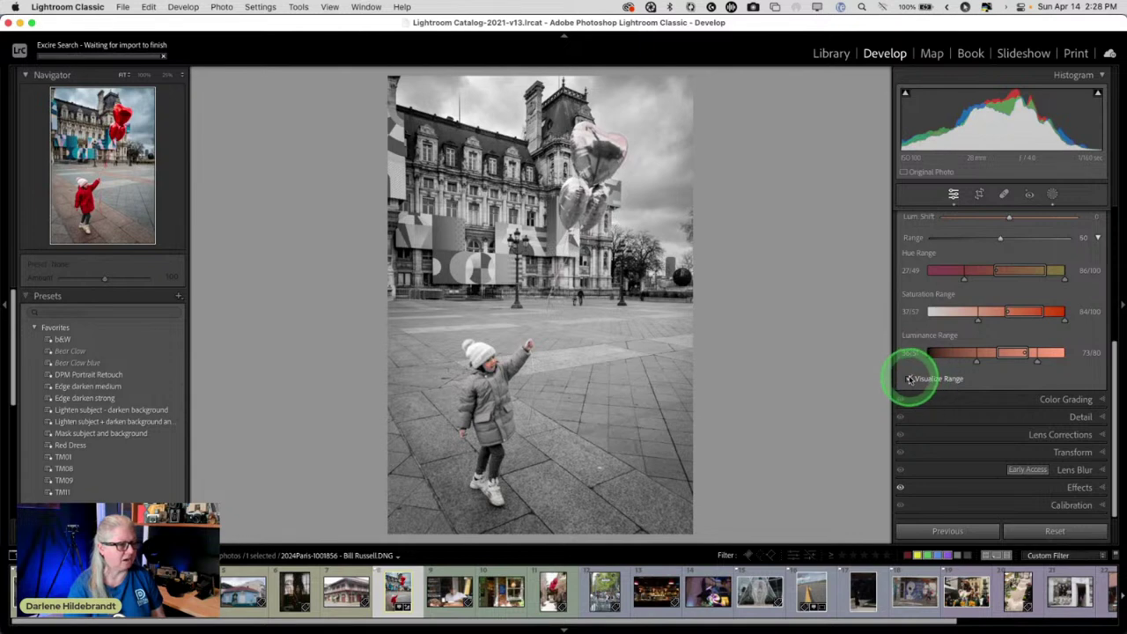
left_click(926, 381)
scroll(965, 352, "up", 6)
scroll(968, 370, "up", 2)
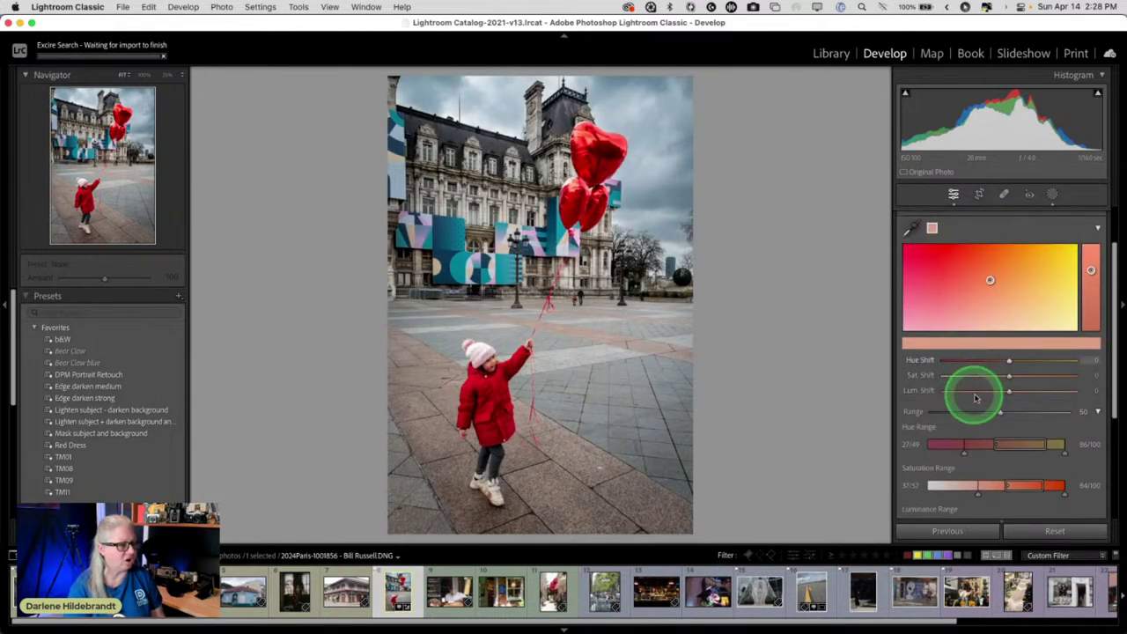
mouse_move(1012, 393)
left_mouse_down()
mouse_move(1044, 387)
mouse_move(862, 391)
mouse_move(1056, 369)
mouse_move(936, 370)
mouse_move(1023, 385)
mouse_move(1010, 378)
left_mouse_up()
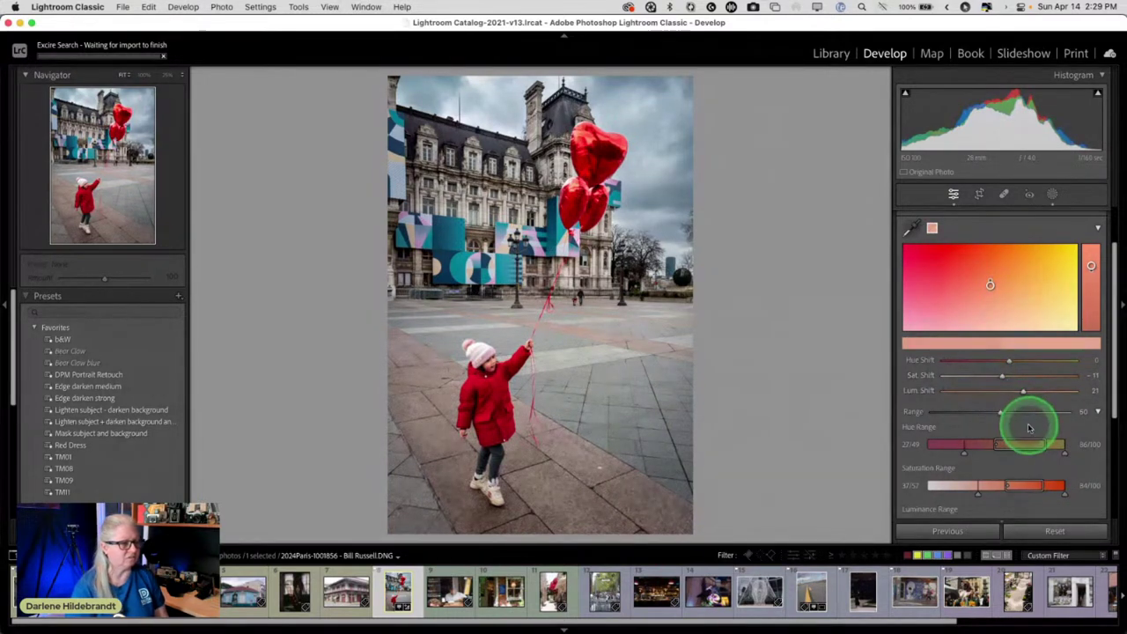
left_click_drag(1023, 392, 1027, 392)
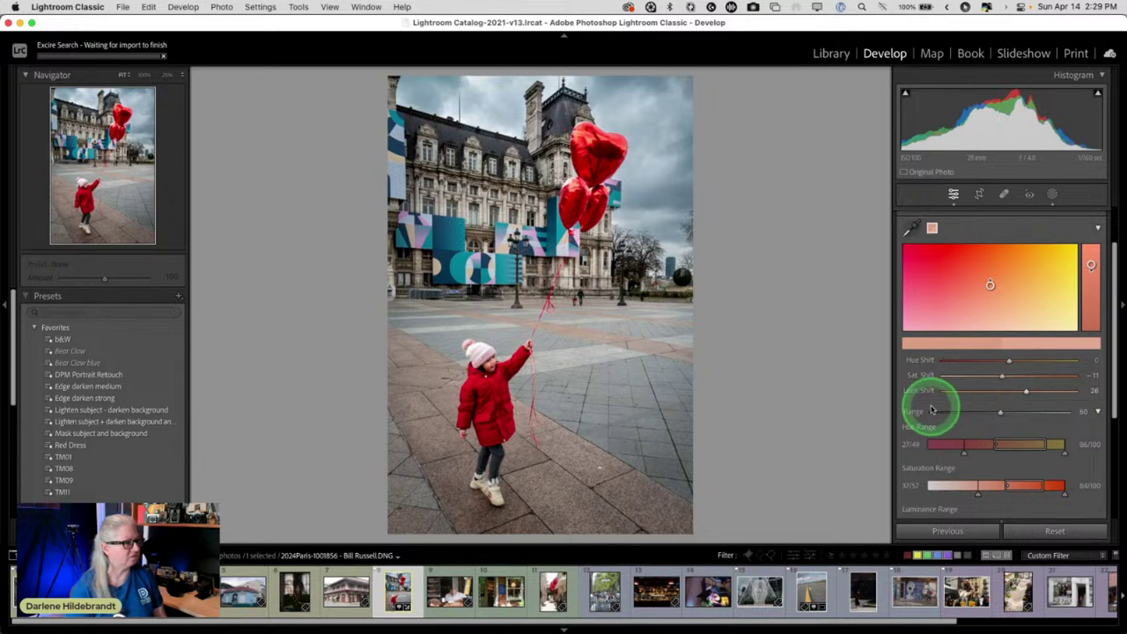
- Compare the photo with its Before view and with the Color Mixer adjustments switched off and on
key("backslash")
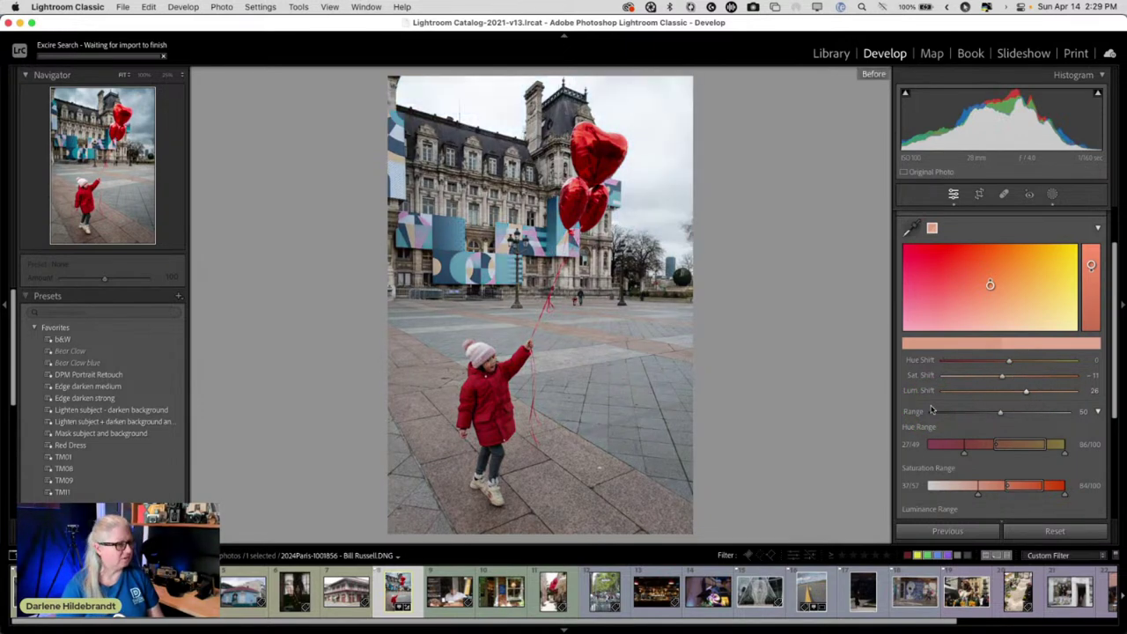
key("backslash")
scroll(931, 410, "up", 2)
left_click(885, 294)
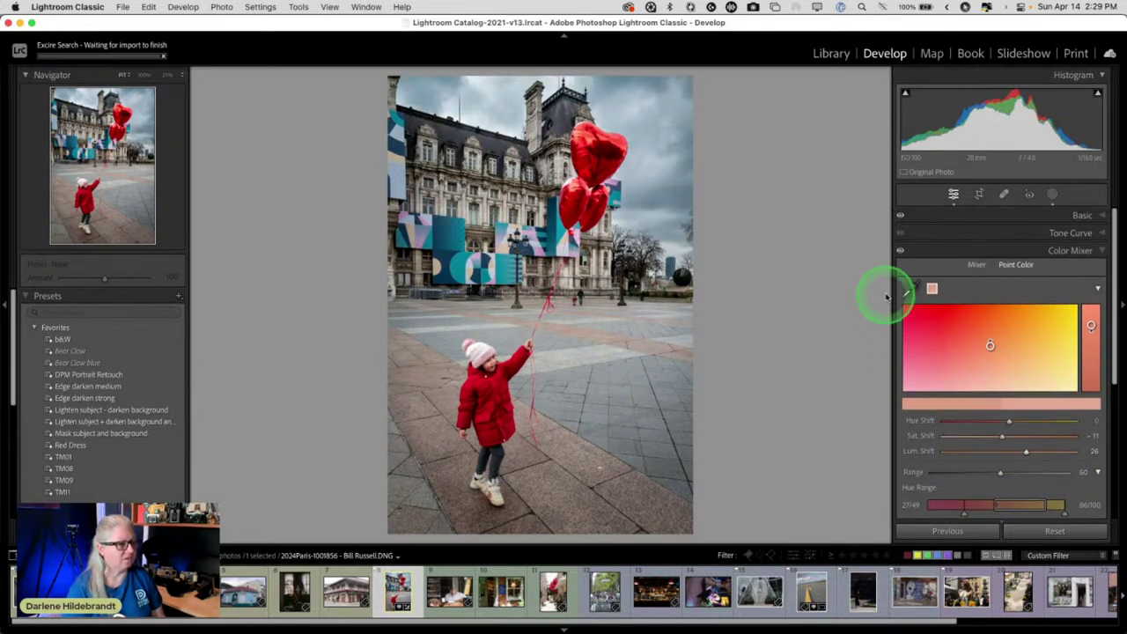
left_click(900, 252)
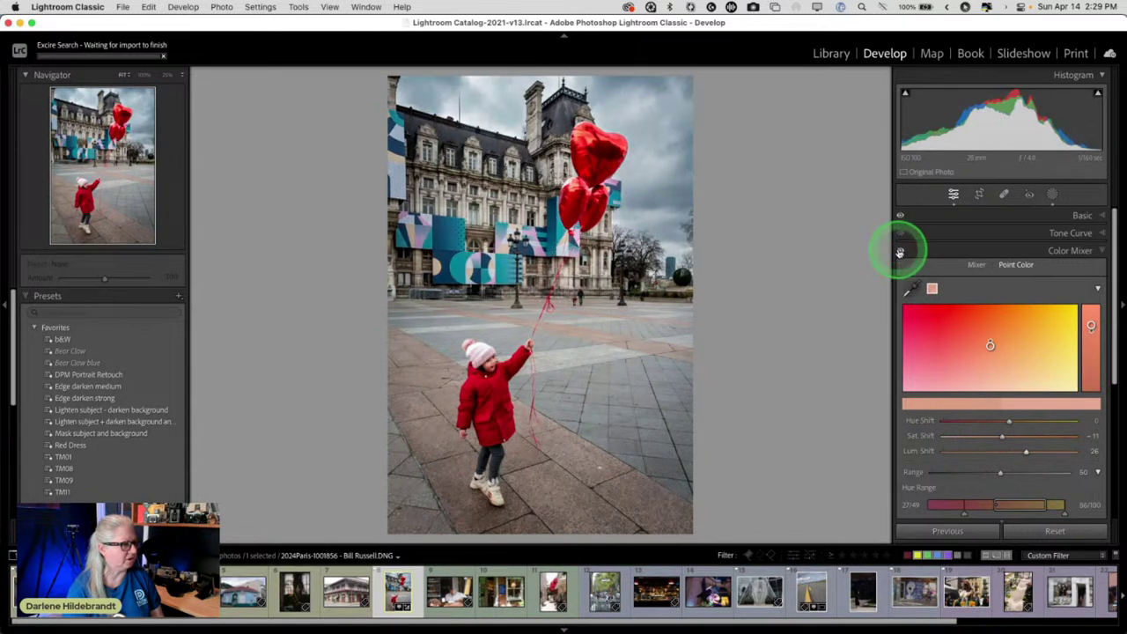
left_click(900, 252)
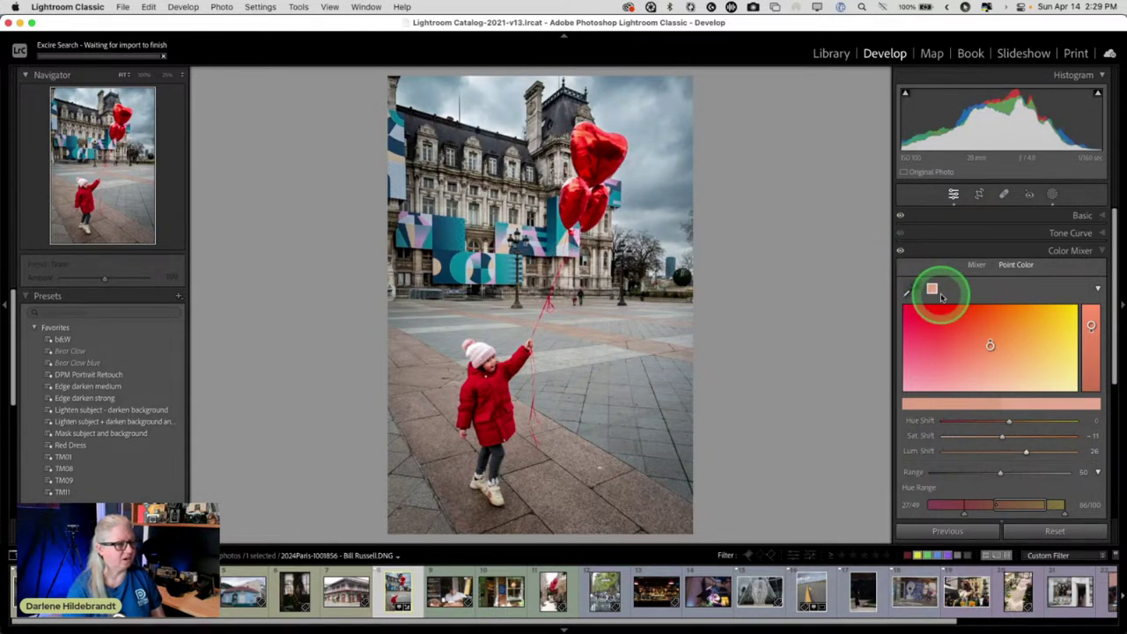
- Sample the pale blue panel at the building's edge with the Point Color dropper and turn on Visualize Range
left_click(911, 288)
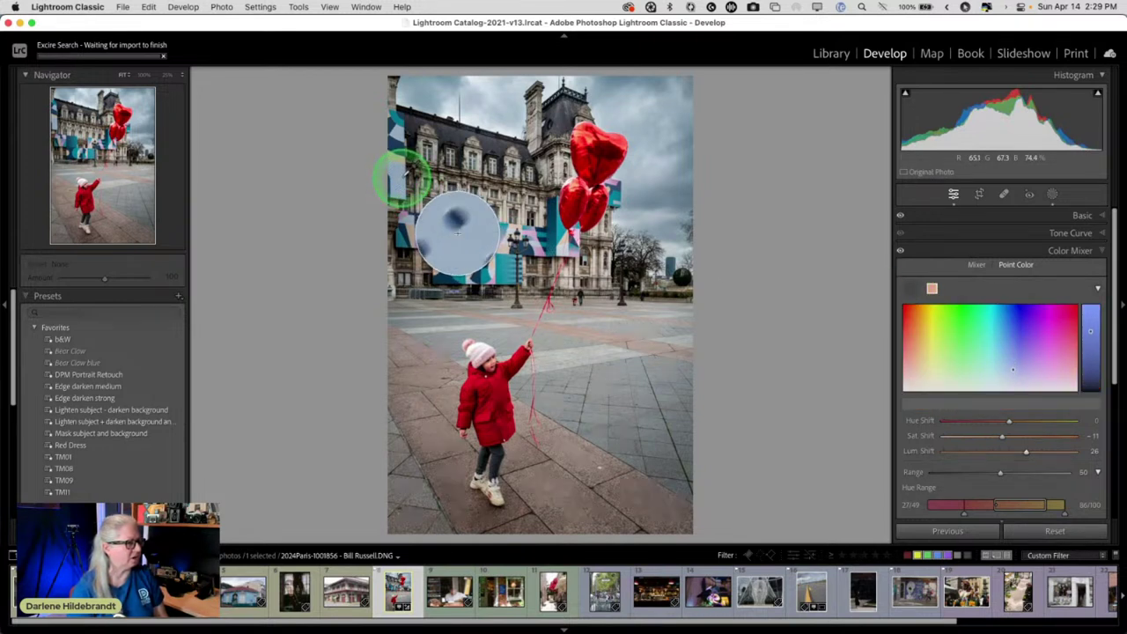
left_click(404, 176)
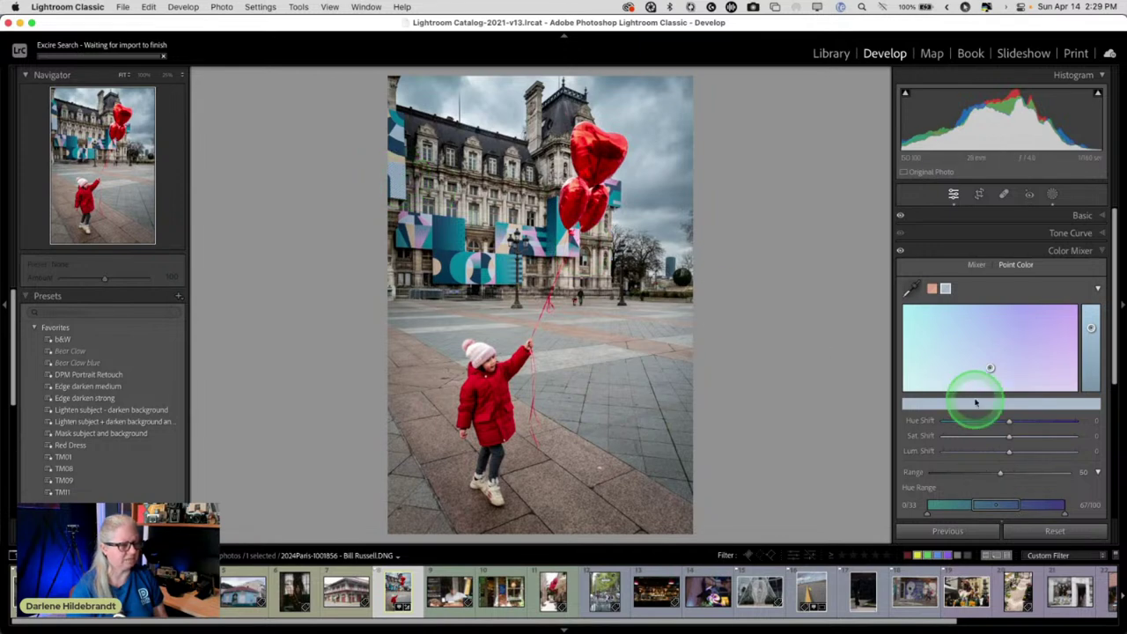
scroll(978, 401, "down", 5)
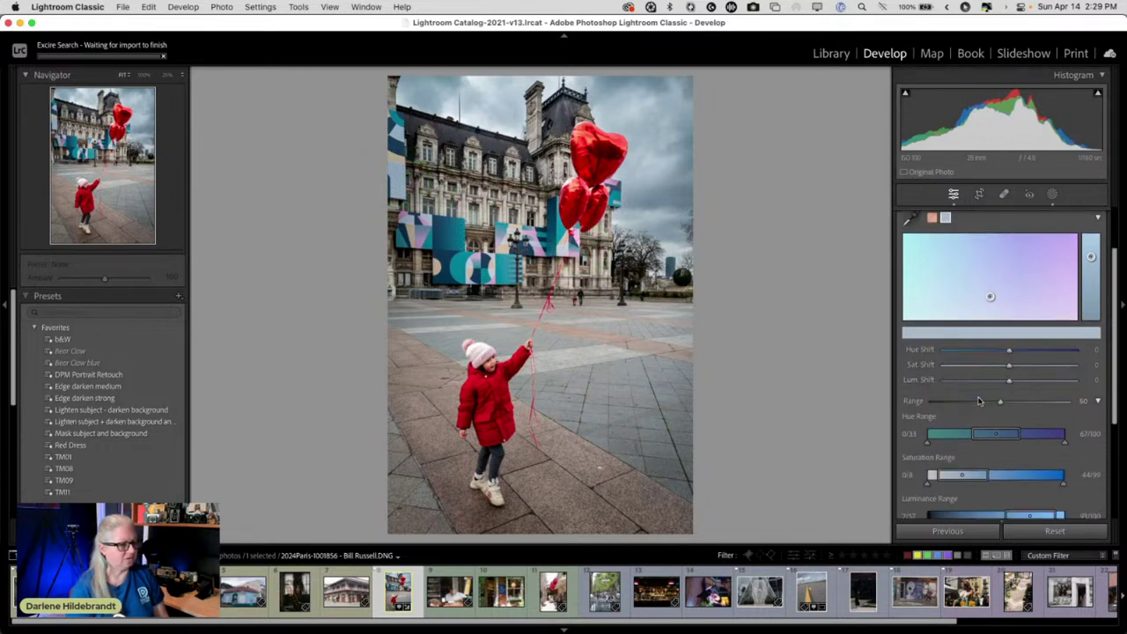
left_click(908, 449)
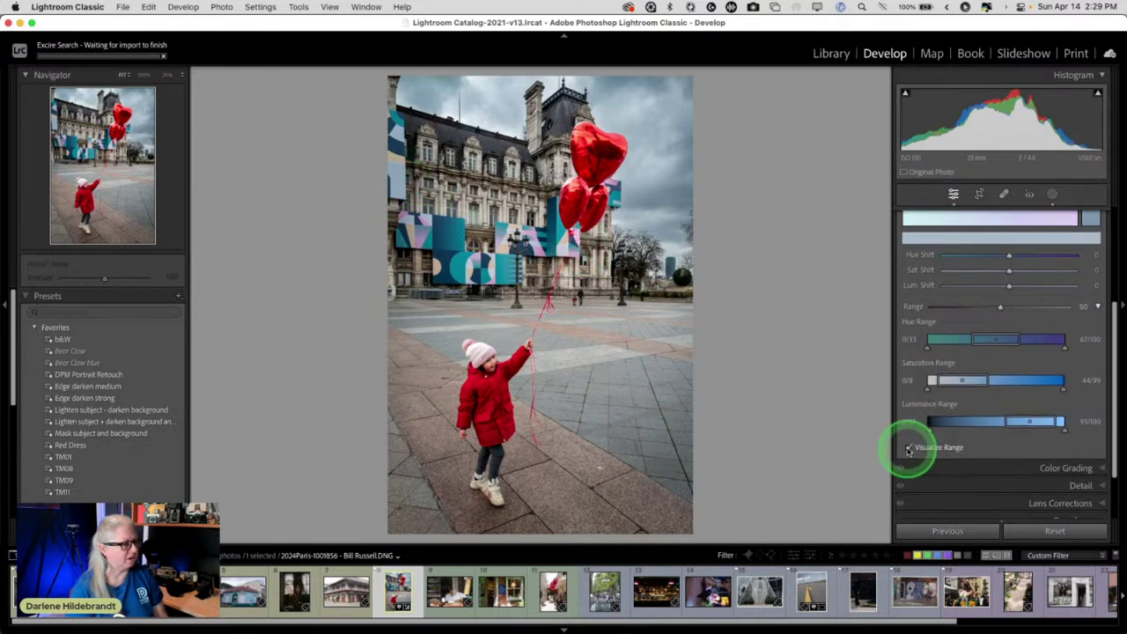
left_click(951, 370)
scroll(953, 374, "up", 3)
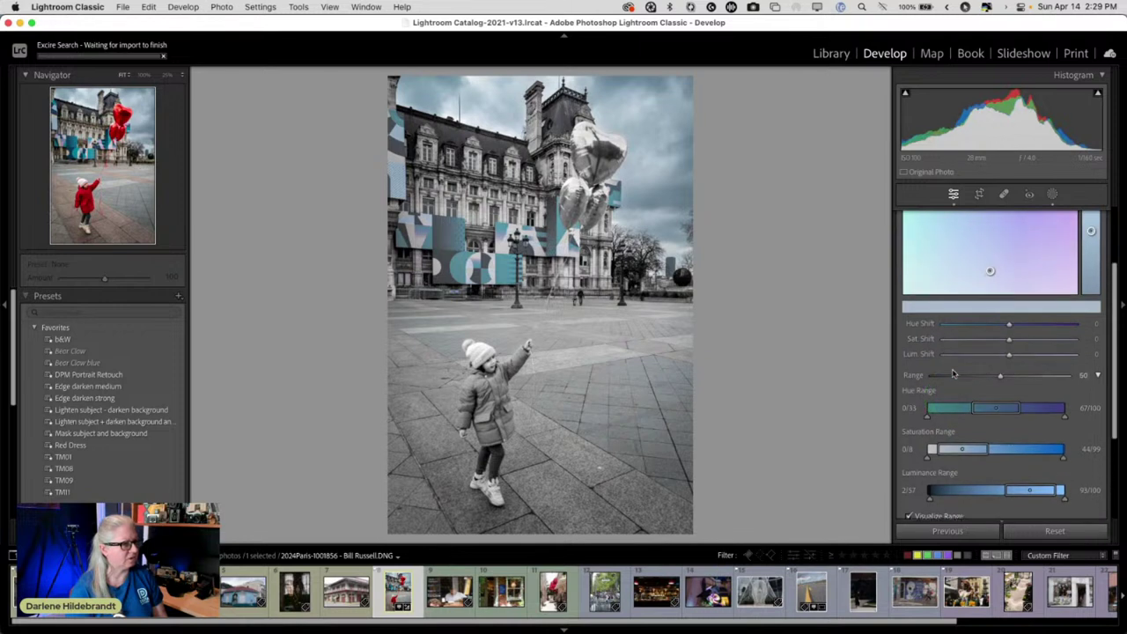
- Narrow the blue sample's Saturation Range to 0/8–33/53 and its Luminance Range to 33/74–99/100
scroll(951, 374, "down", 1)
left_click_drag(955, 400, 1006, 453)
left_click_drag(931, 480, 974, 476)
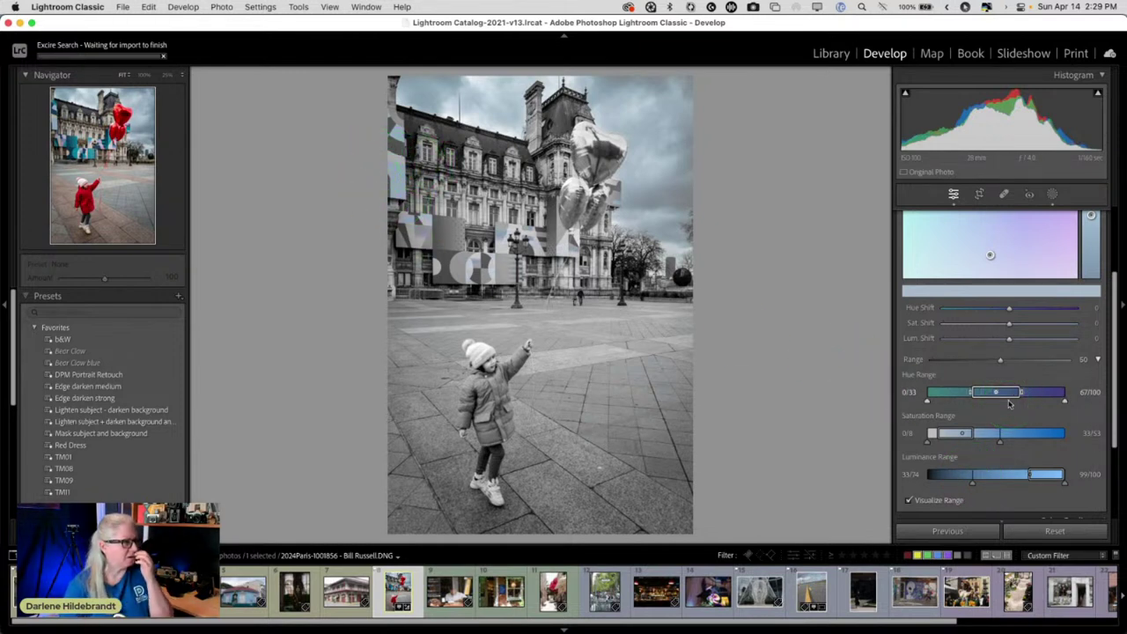
- Delete the blue Point Color swatch and turn off Visualize Range for the remaining skin-tone sample
scroll(1009, 403, "up", 3)
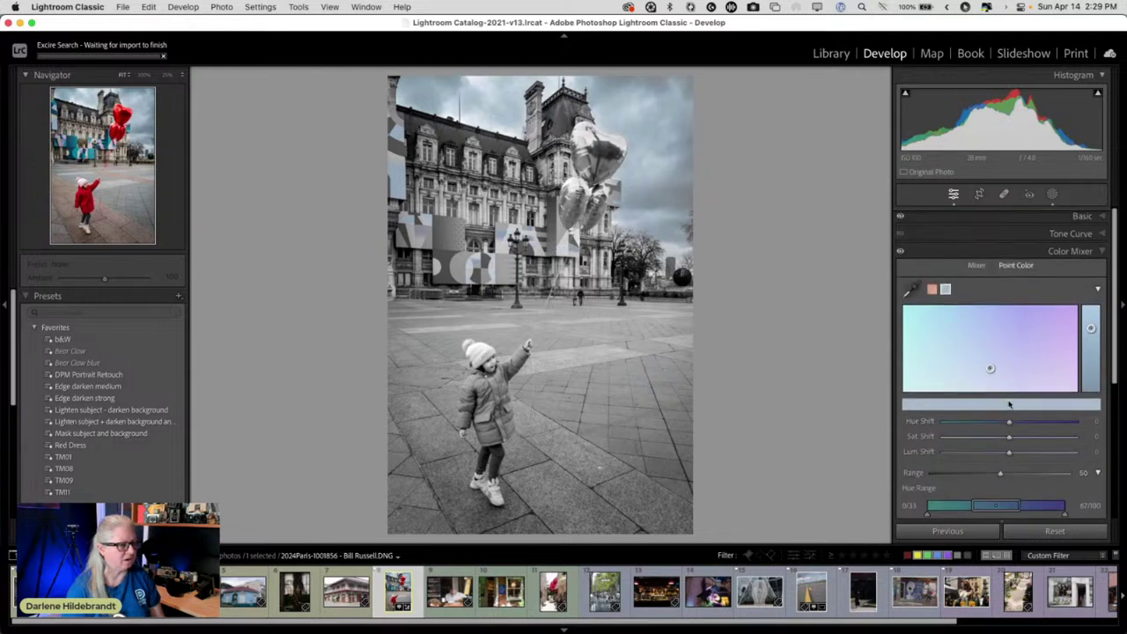
right_click(943, 288)
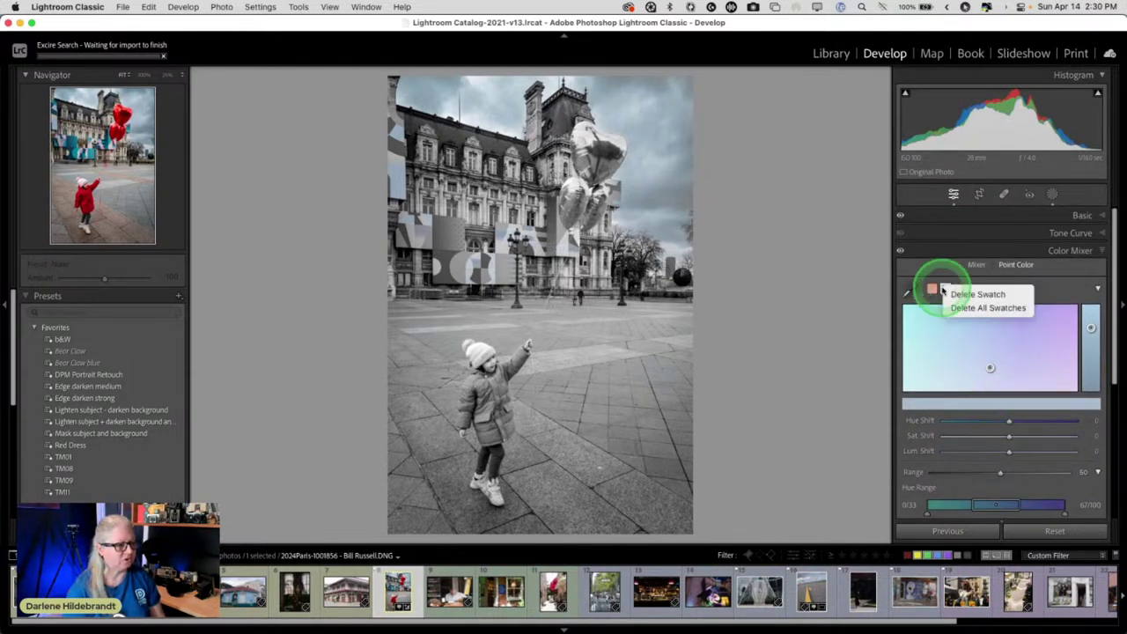
left_click(970, 293)
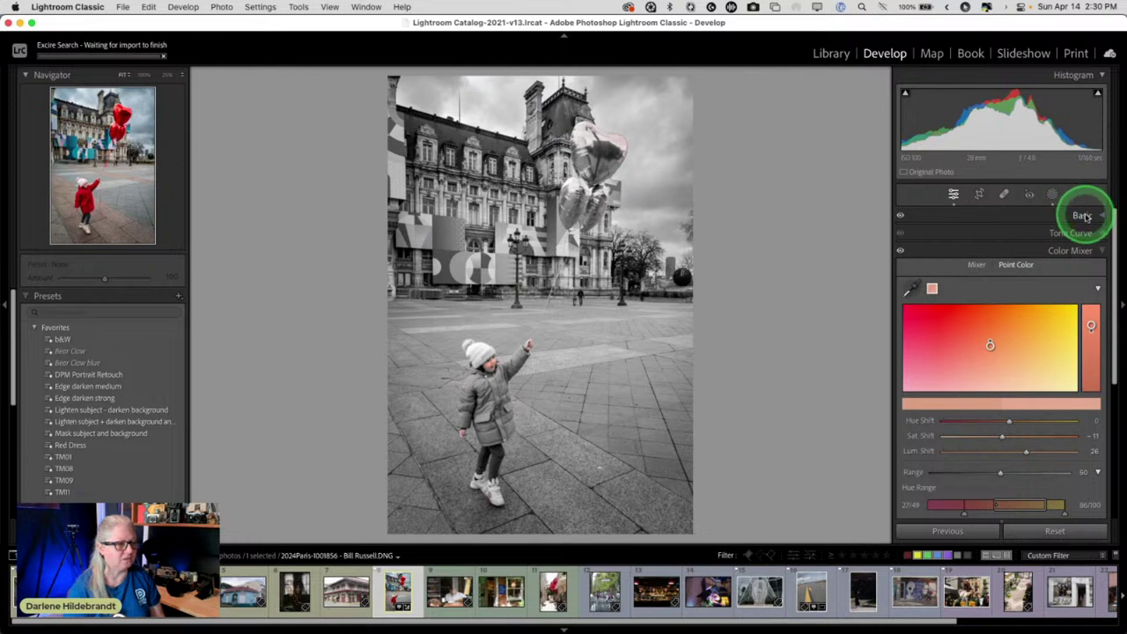
left_click(1075, 251)
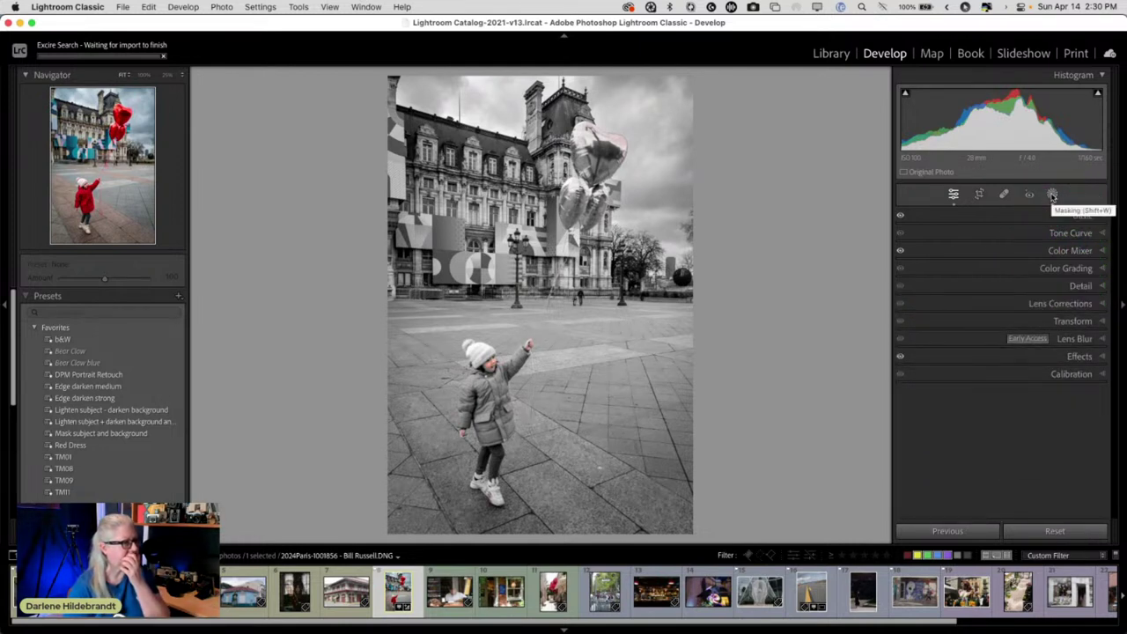
left_click(1068, 251)
scroll(1013, 319, "down", 4)
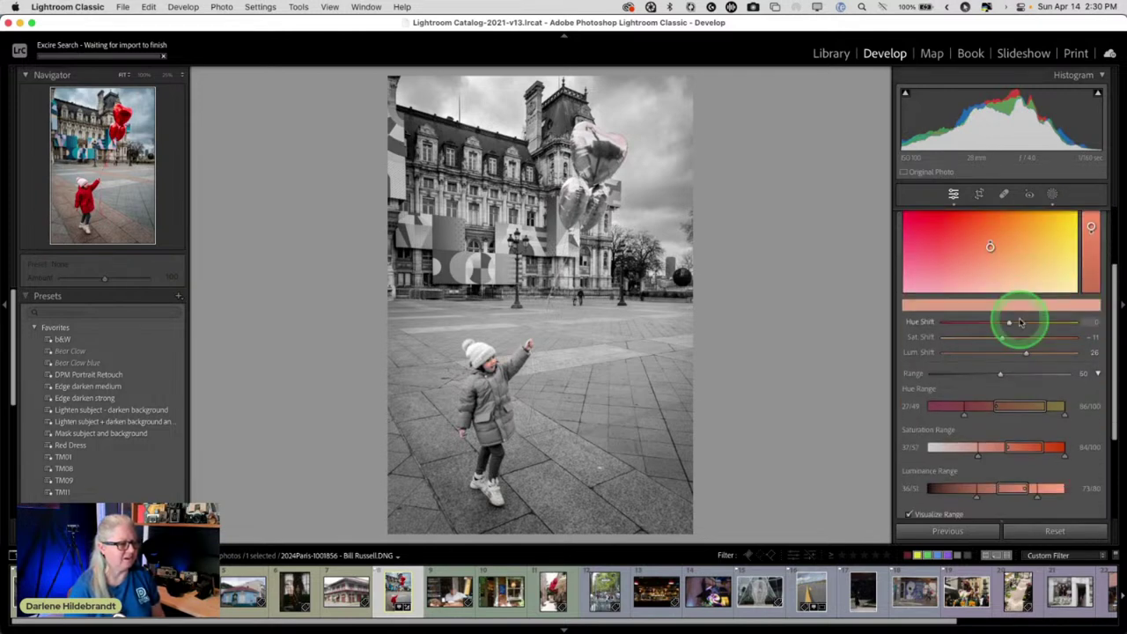
left_click(909, 421)
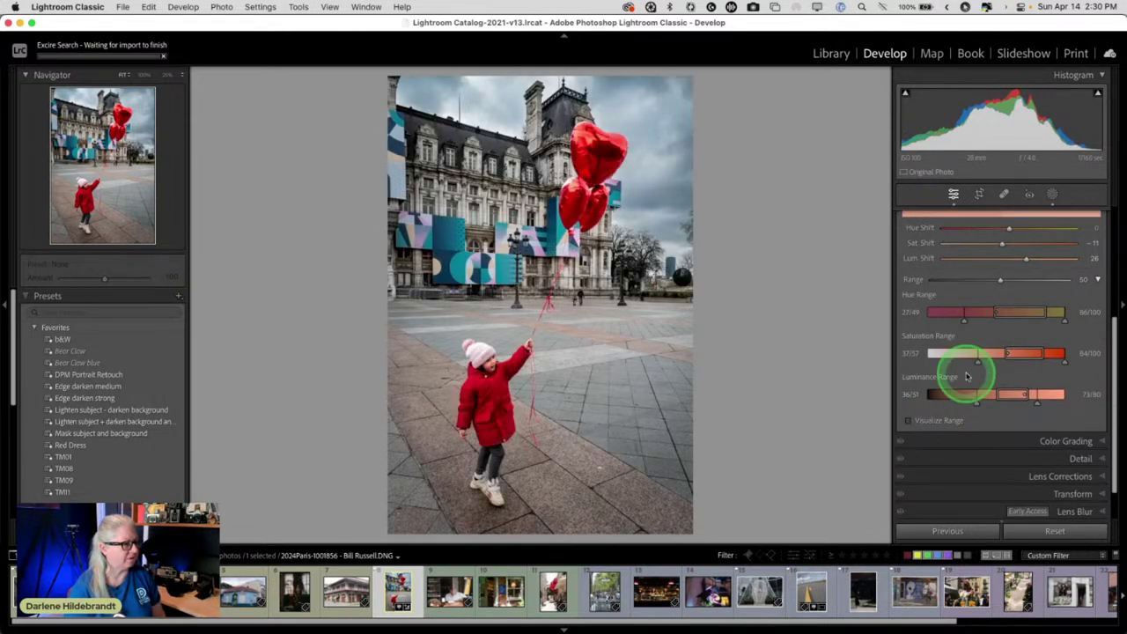
scroll(969, 372, "up", 5)
- Add a linear gradient mask covering the sky and building, fading out across the plaza just above the child
left_click(1080, 216)
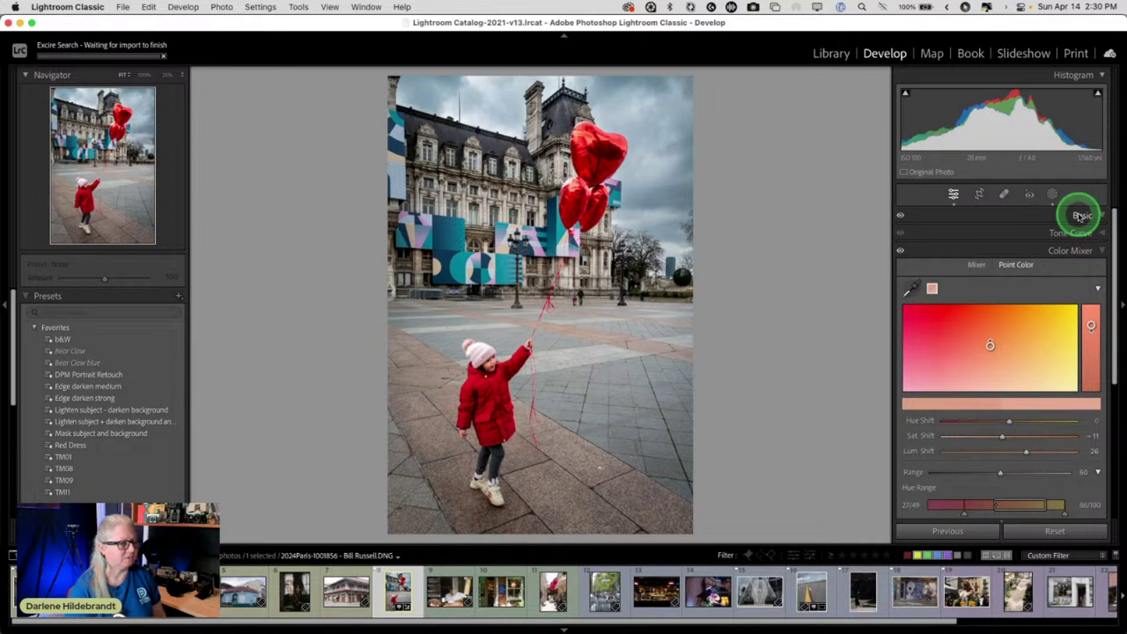
left_click(974, 316)
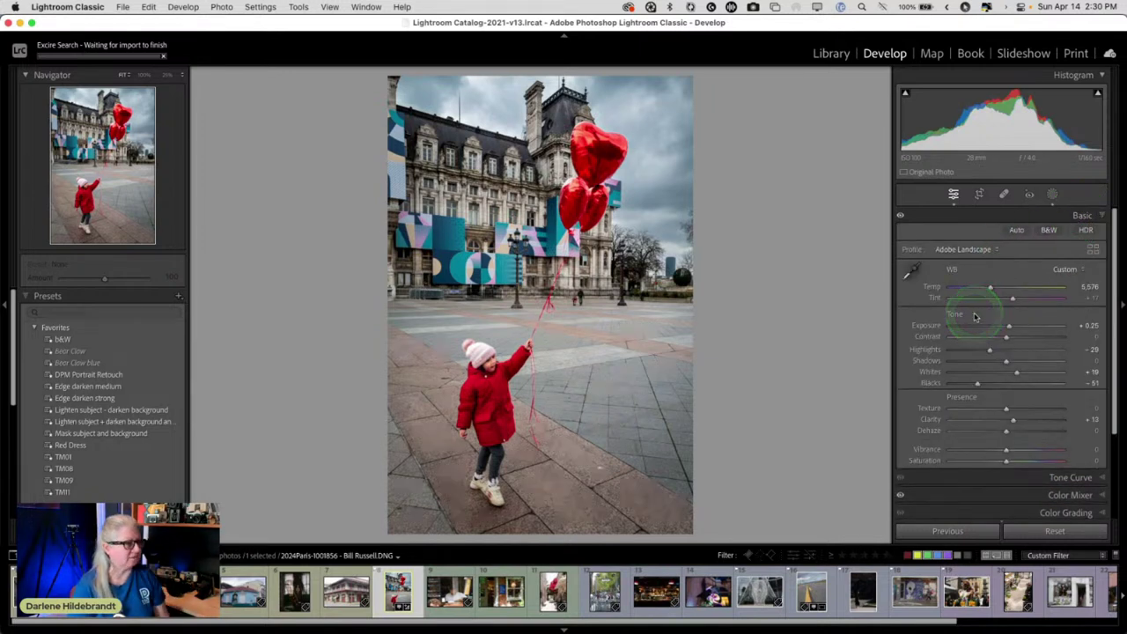
left_click(1052, 195)
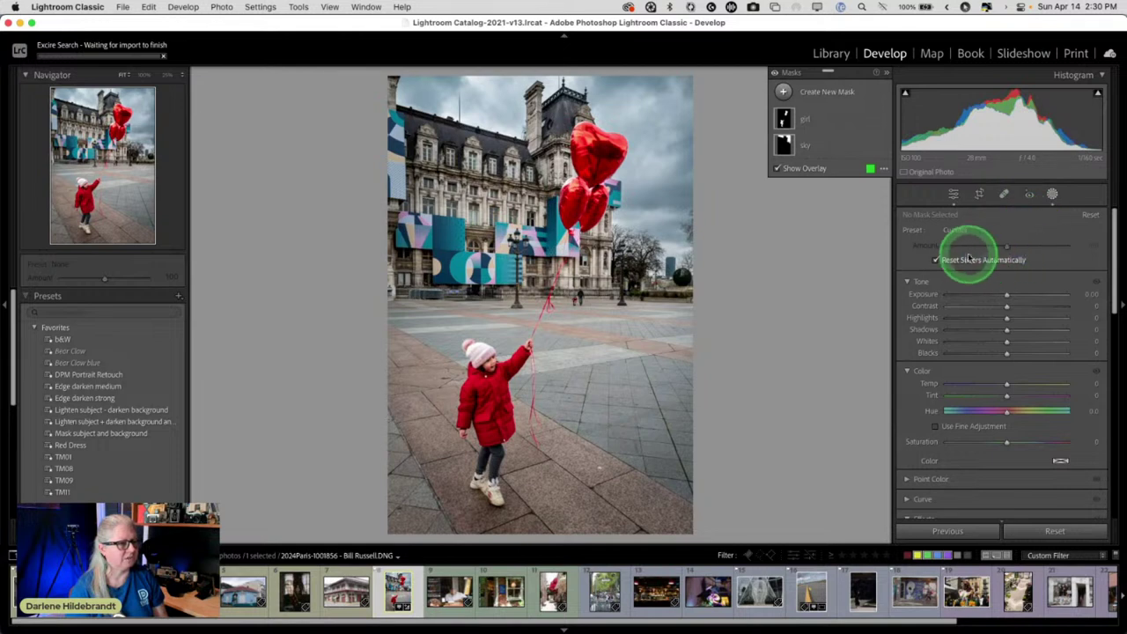
left_click(785, 94)
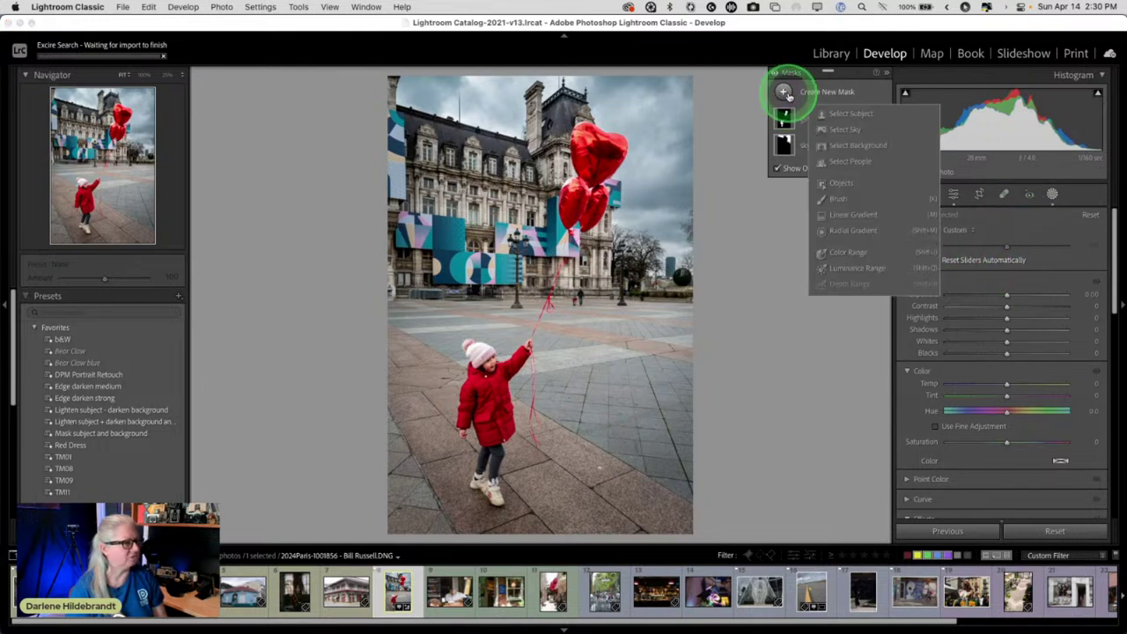
left_click(848, 215)
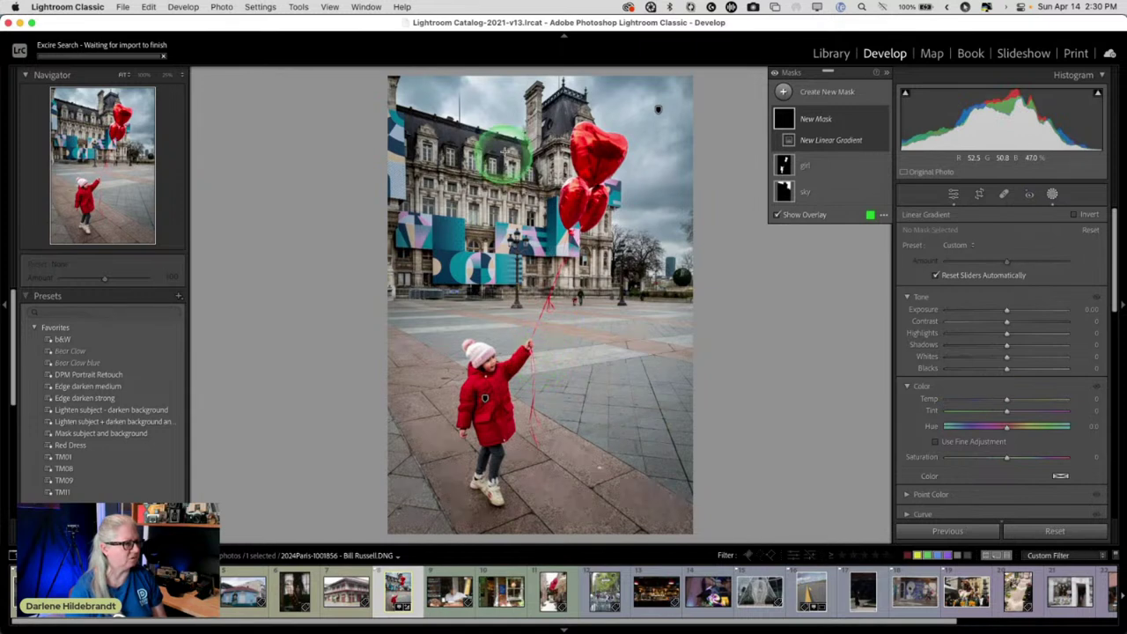
left_click_drag(539, 297, 540, 340)
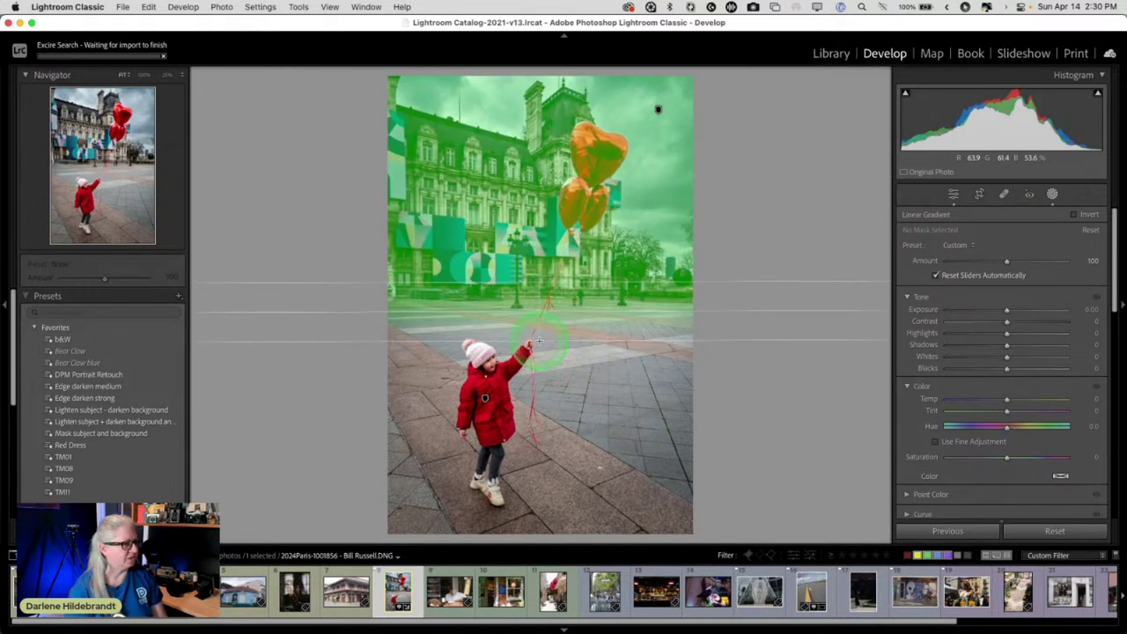
mouse_move(885, 157)
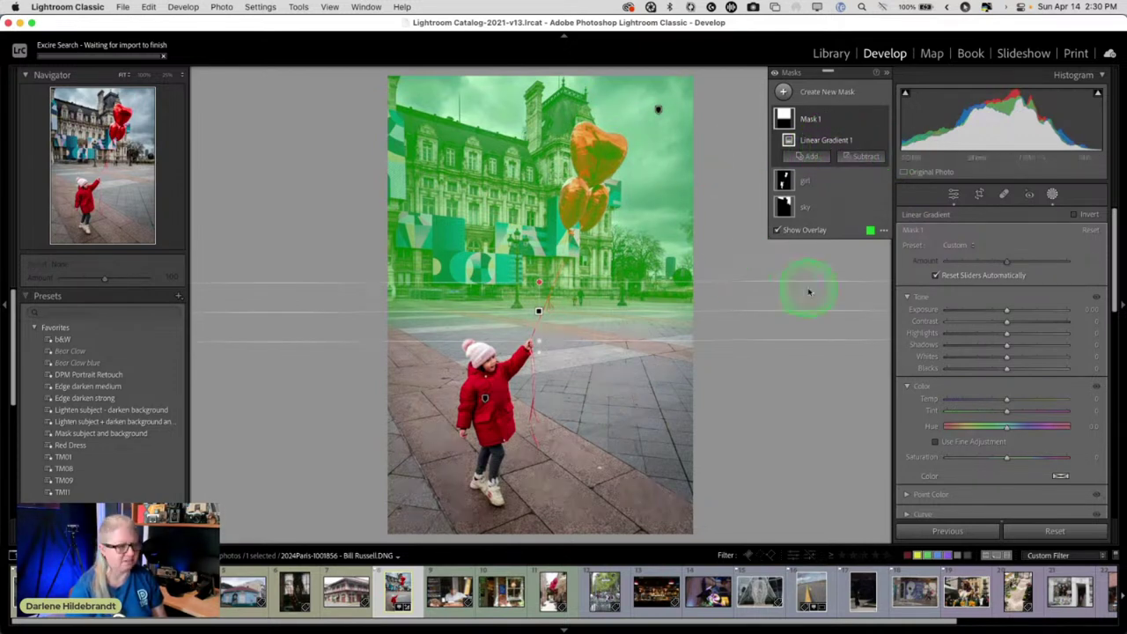
- Sample the pale blue panel at the building's edge with Mask 1's Point Color dropper and turn on Visualize Range
scroll(980, 302, "down", 5)
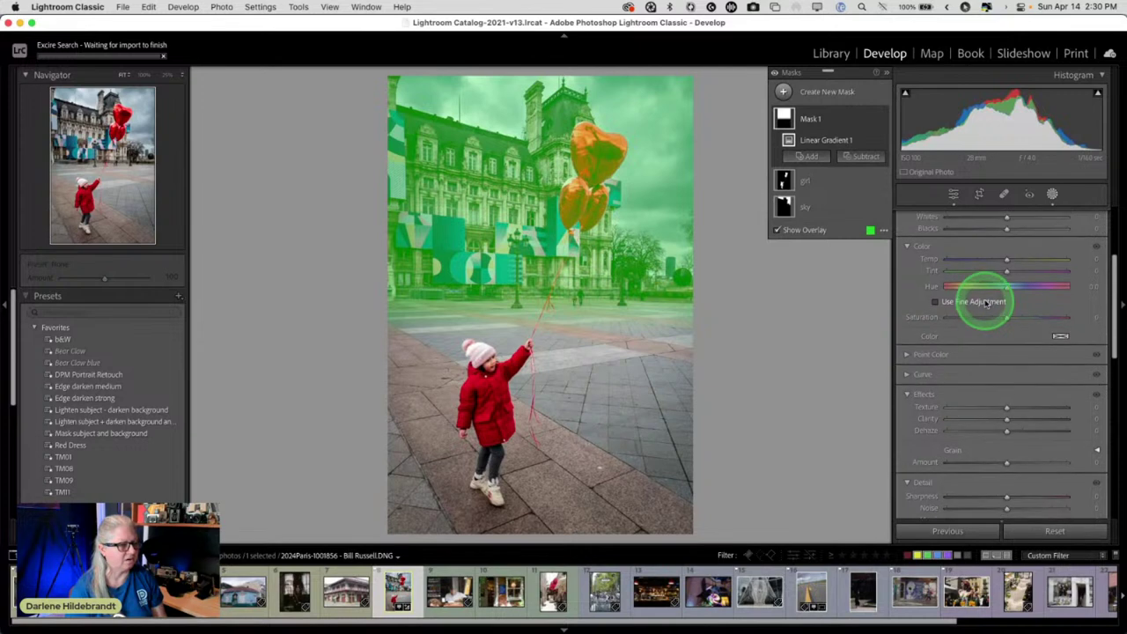
left_click(906, 354)
scroll(1008, 318, "down", 2)
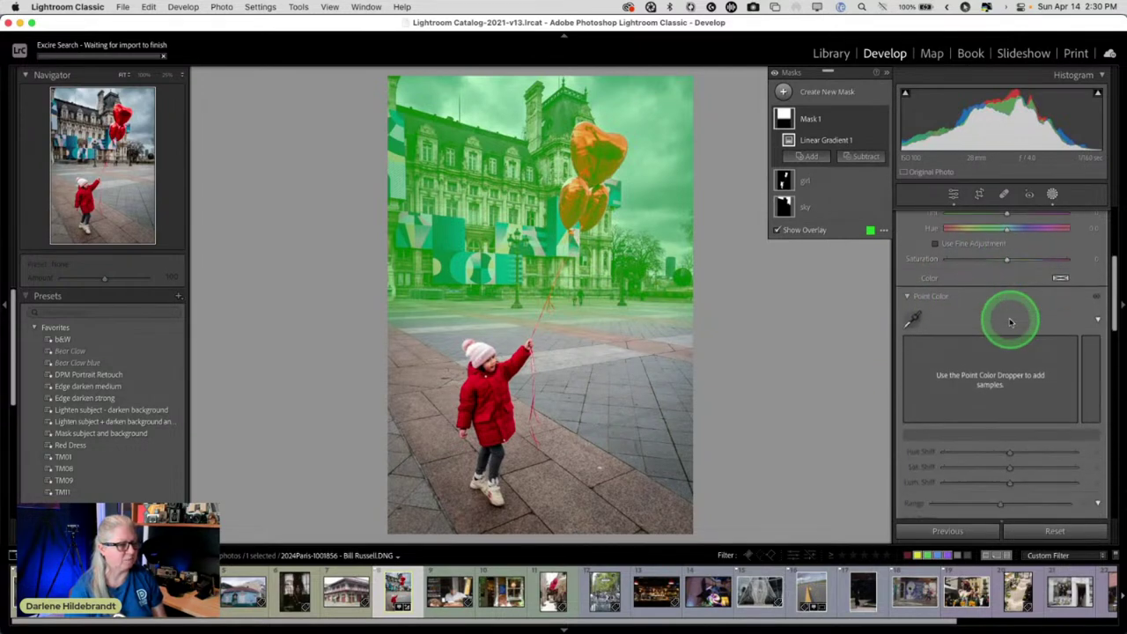
left_click(395, 176)
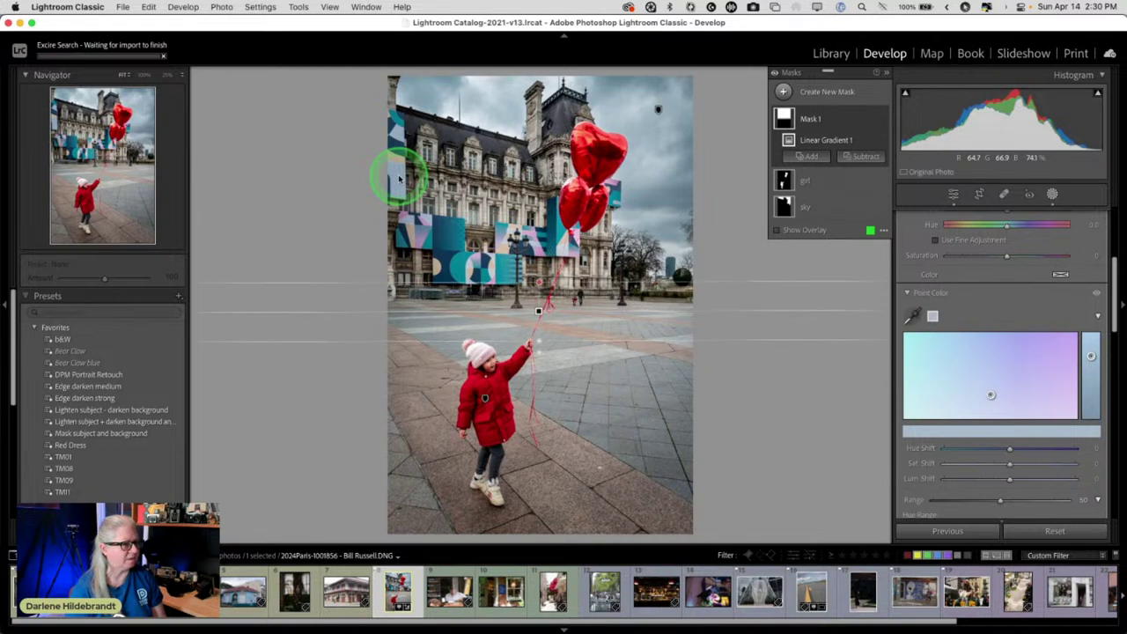
scroll(977, 405, "down", 2)
scroll(981, 399, "down", 8)
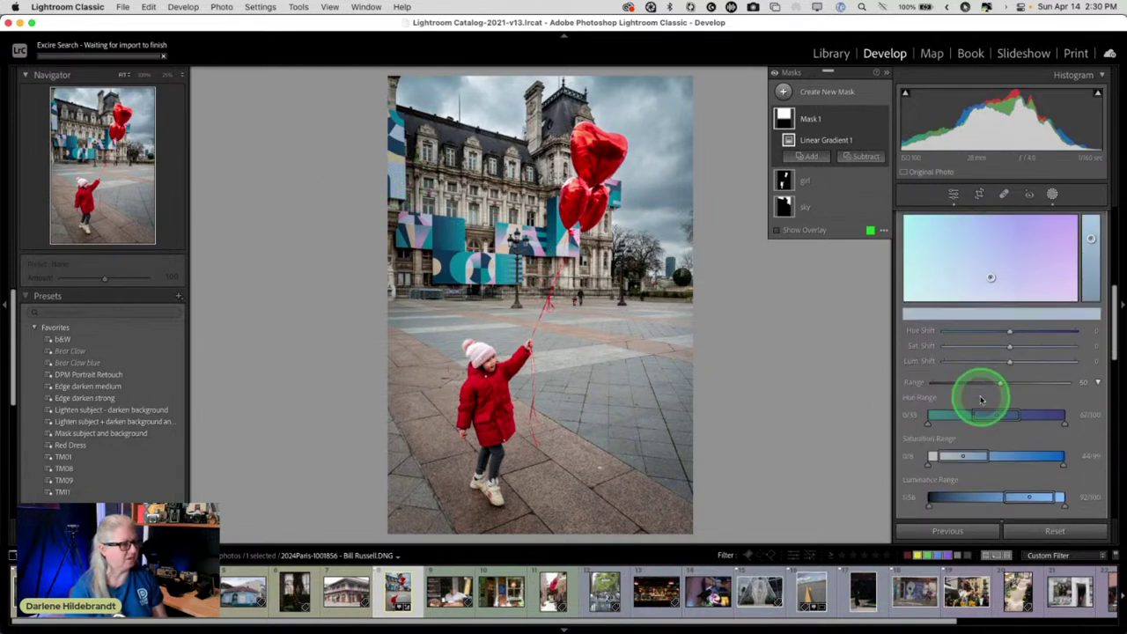
left_click(907, 398)
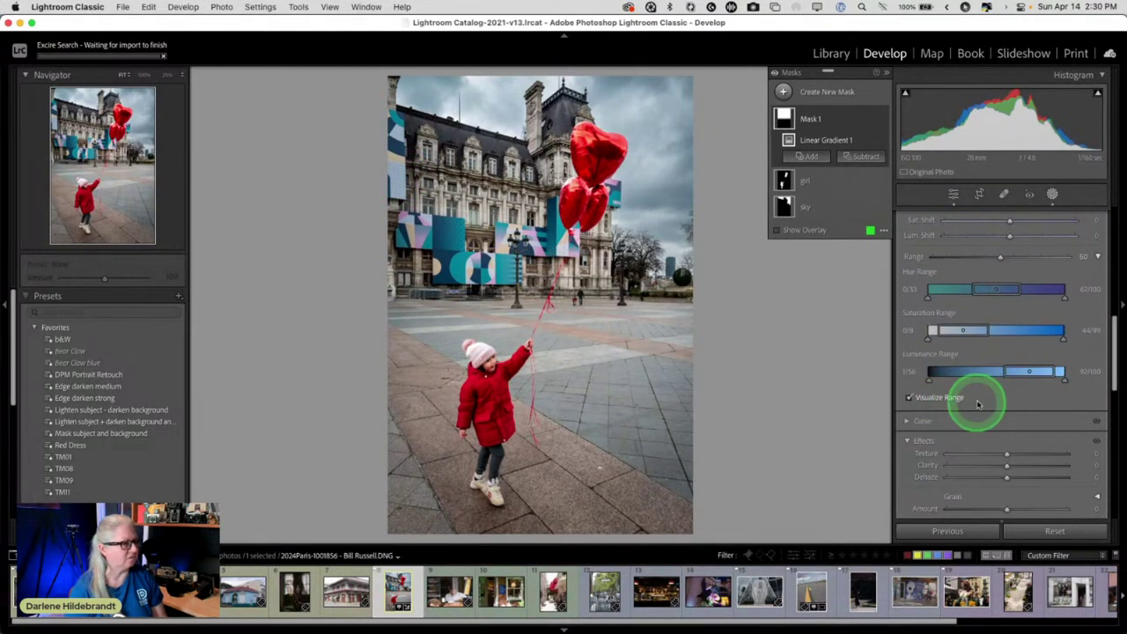
- Narrow the pale blue sample's Luminance Range to 27/64–92/100
scroll(977, 396, "up", 5)
scroll(979, 401, "down", 3)
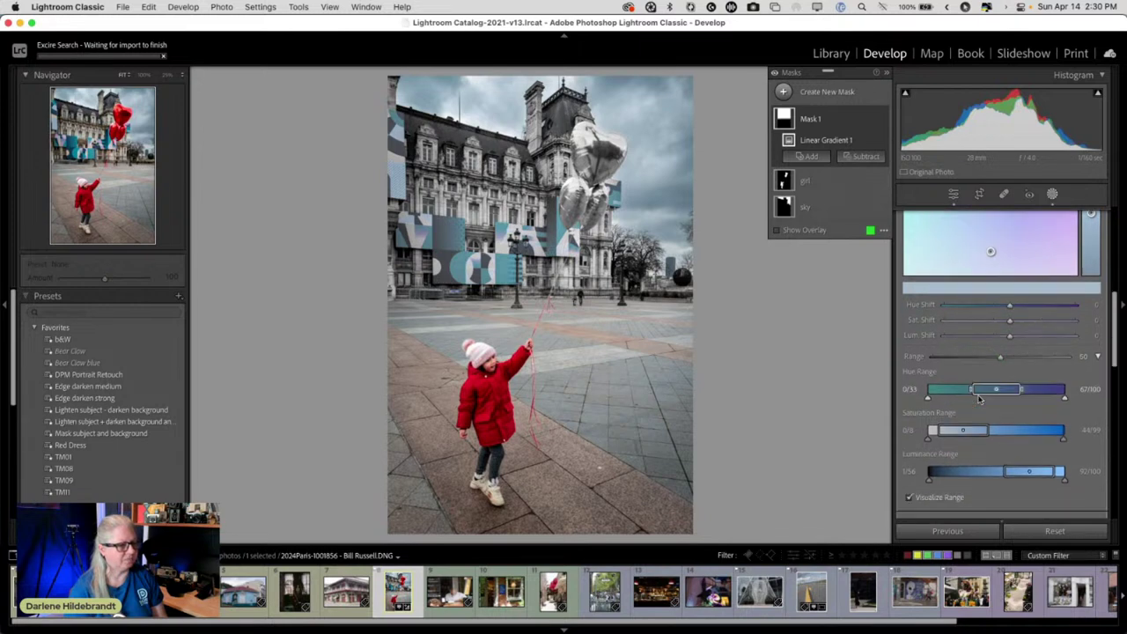
mouse_move(1001, 422)
left_mouse_down()
mouse_move(981, 417)
mouse_move(1012, 420)
left_mouse_up()
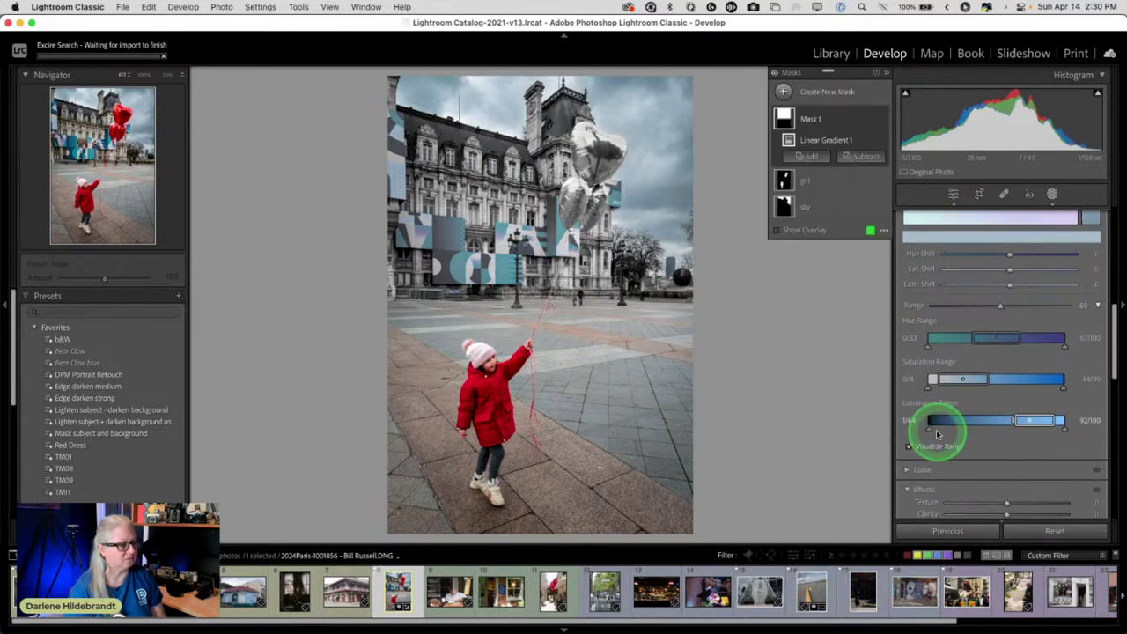
left_click_drag(936, 430, 964, 426)
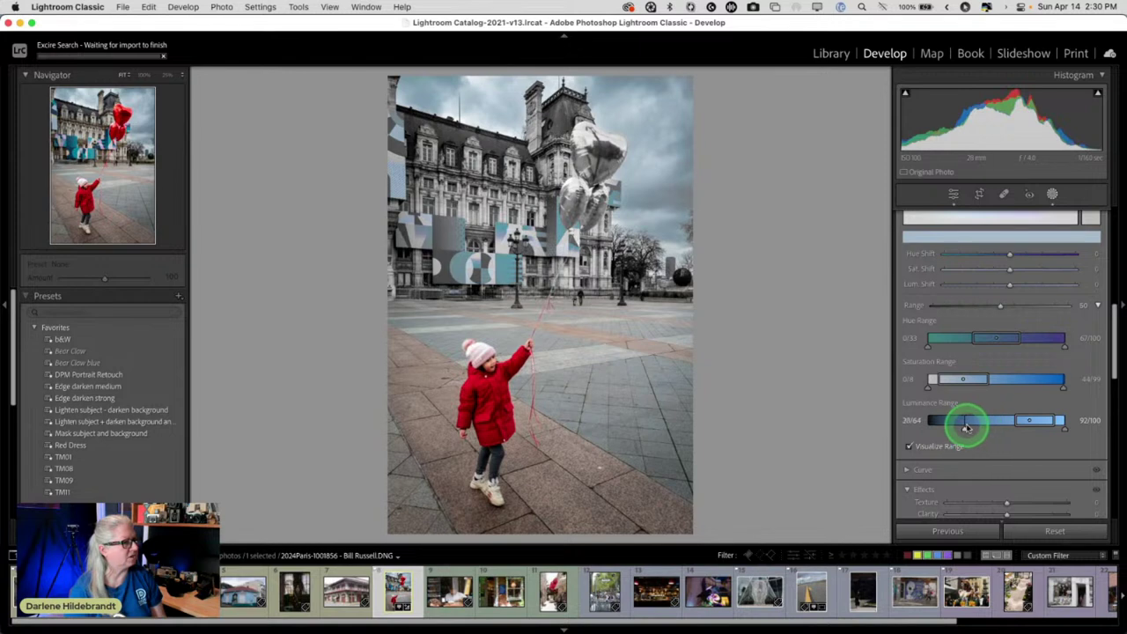
- Subtract the sky from the linear gradient in Mask 1 using Select Sky
scroll(988, 420, "up", 2)
scroll(987, 420, "up", 2)
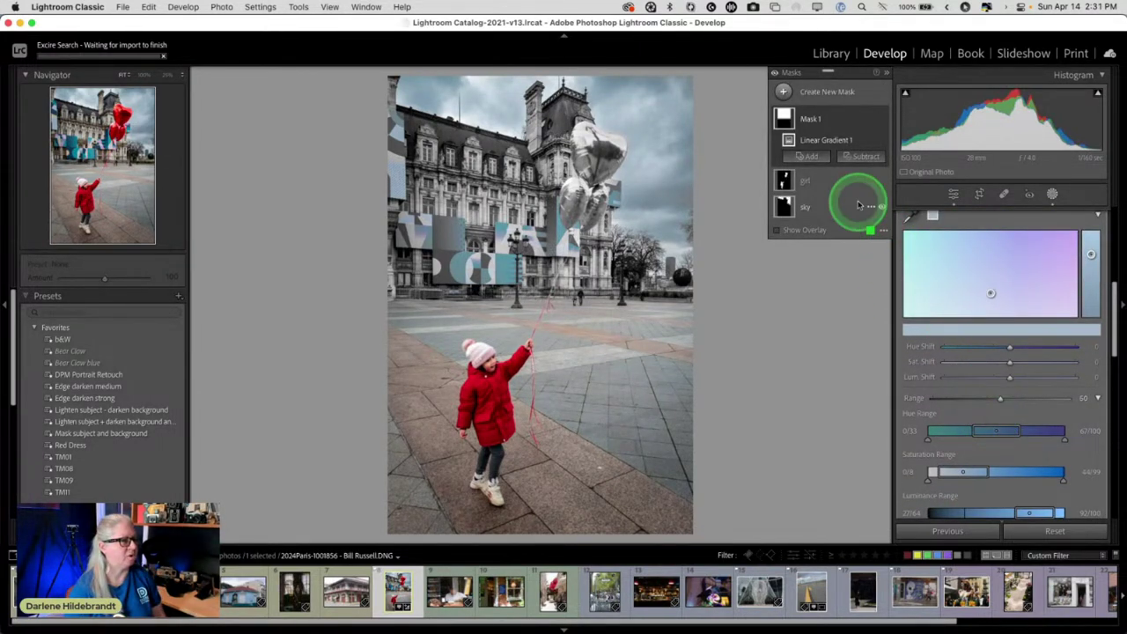
left_click(866, 156)
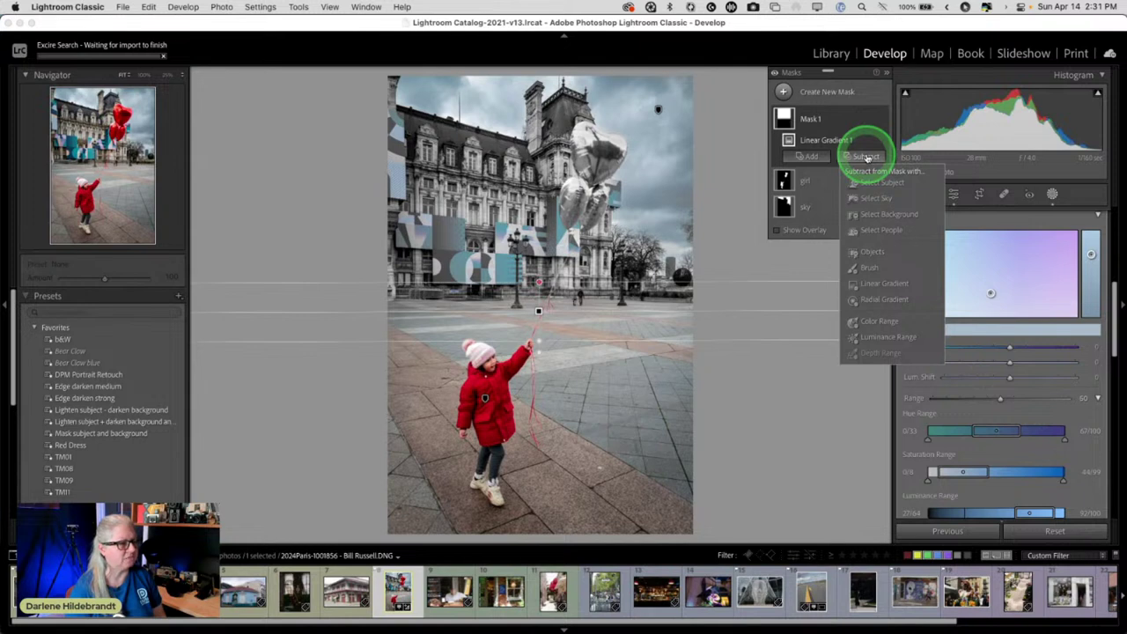
left_click(870, 198)
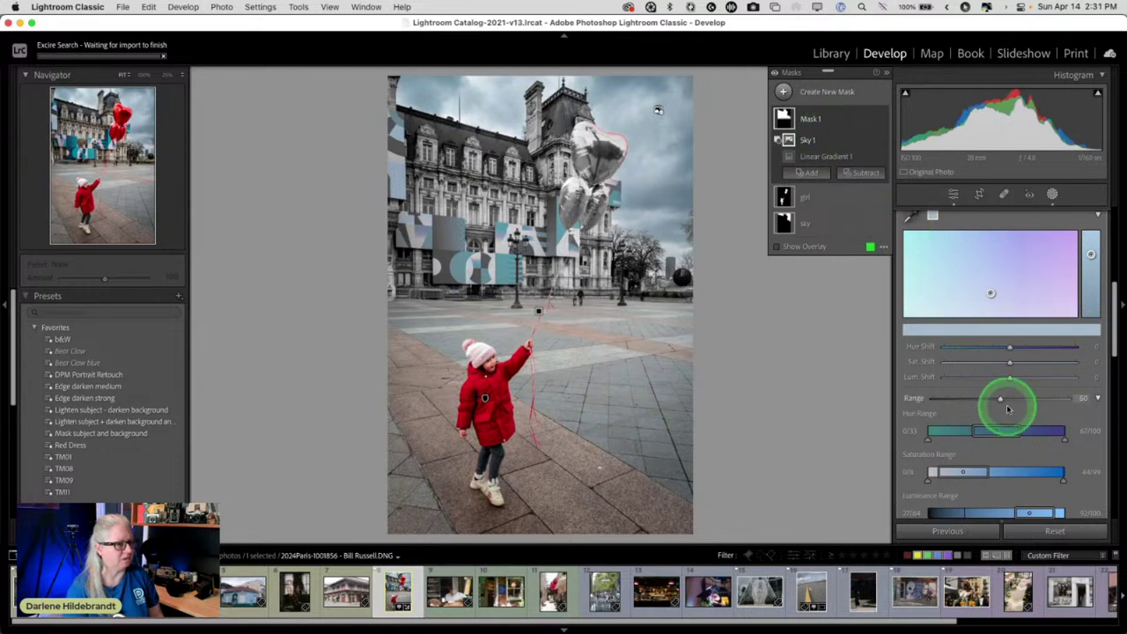
- Turn off Visualize Range and set the pale blue sample's Lum Shift to -25 and Sat Shift to -12
scroll(998, 382, "down", 5)
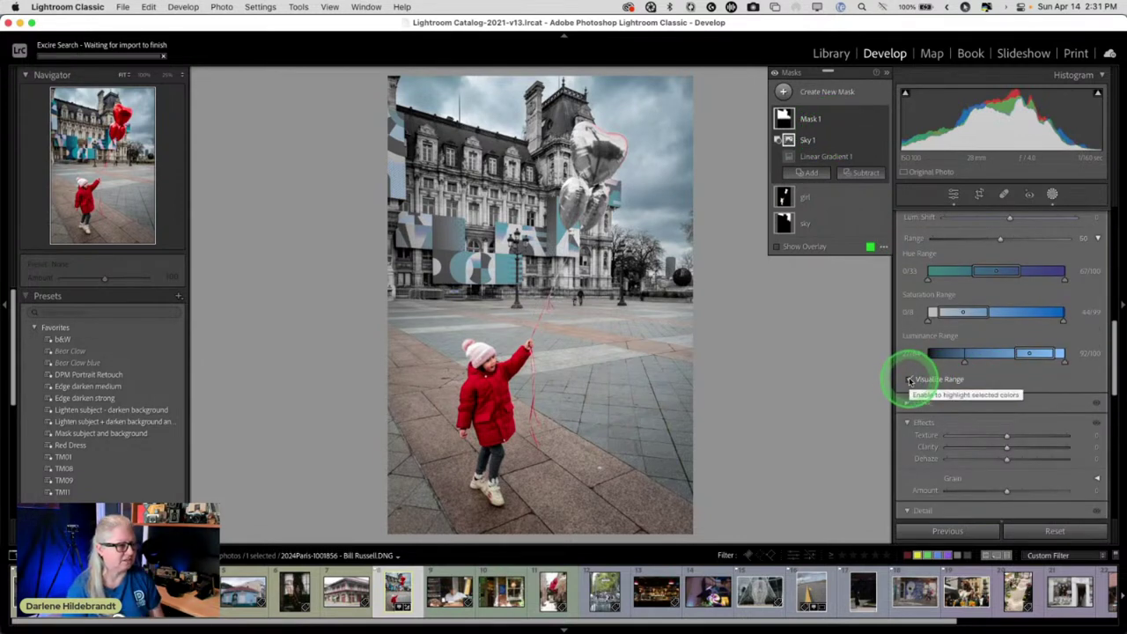
scroll(943, 382, "up", 3)
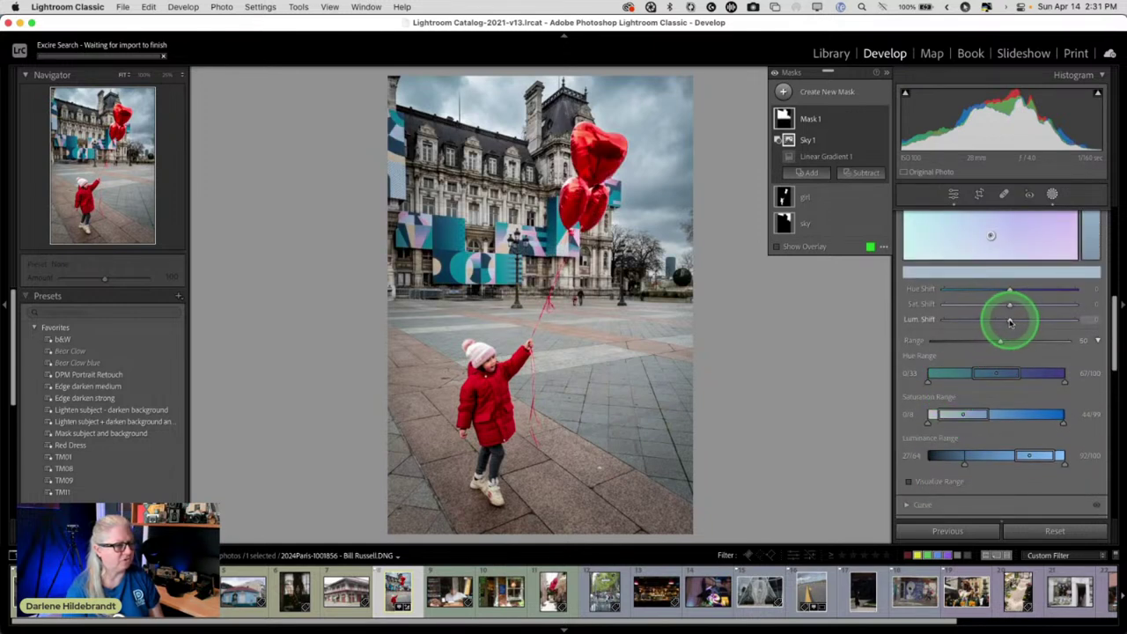
left_click_drag(1008, 318, 972, 329)
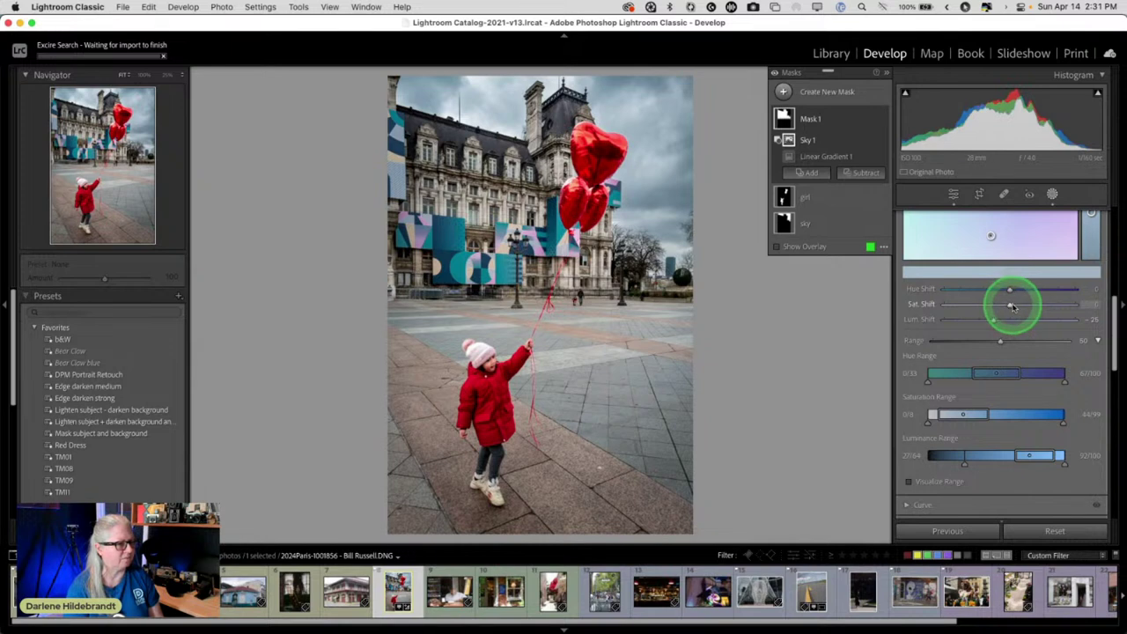
left_click_drag(1008, 304, 1002, 305)
scroll(984, 391, "up", 5)
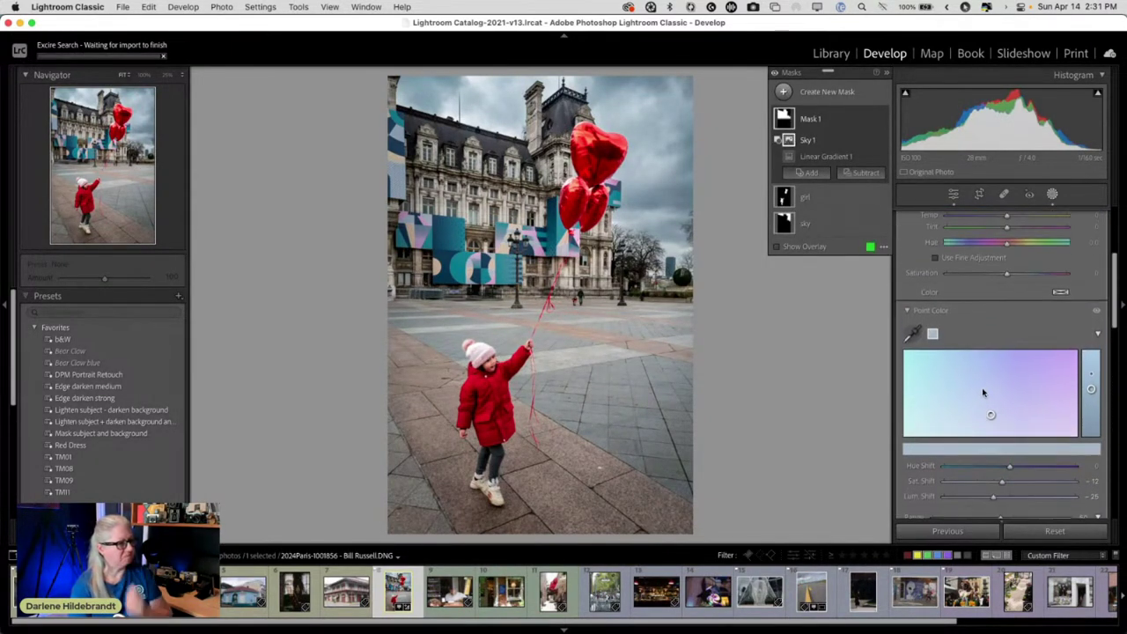
- Add a Point Color sample from the pink part of the building's panels and set its Lum Shift to -32
scroll(983, 392, "down", 1)
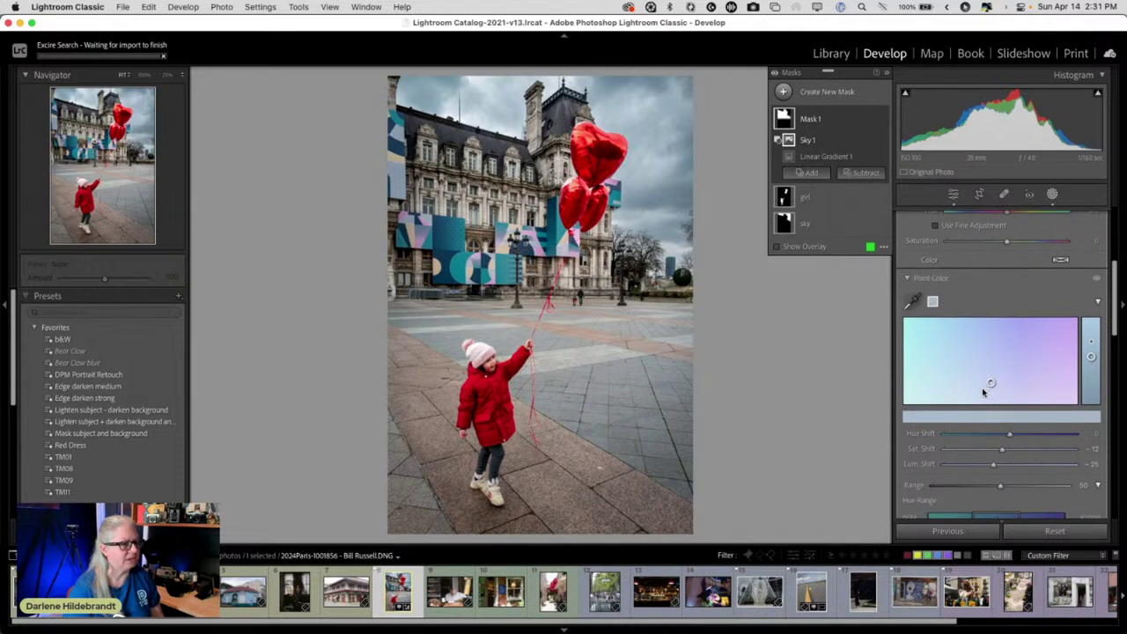
left_click(912, 302)
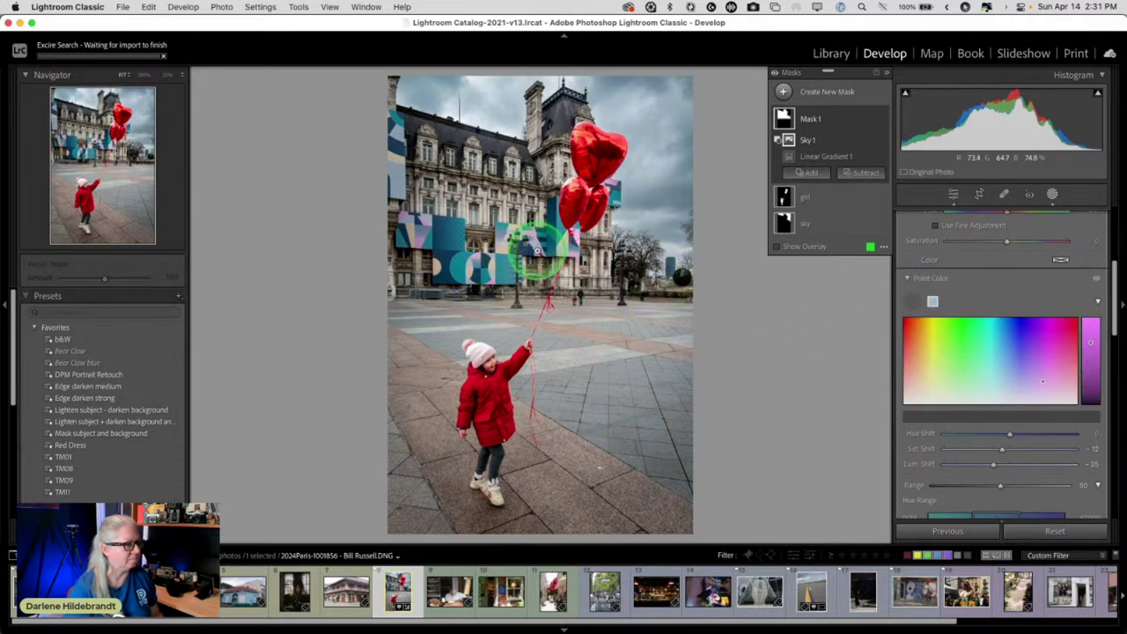
left_click_drag(531, 248, 535, 249)
left_click_drag(593, 308, 593, 307)
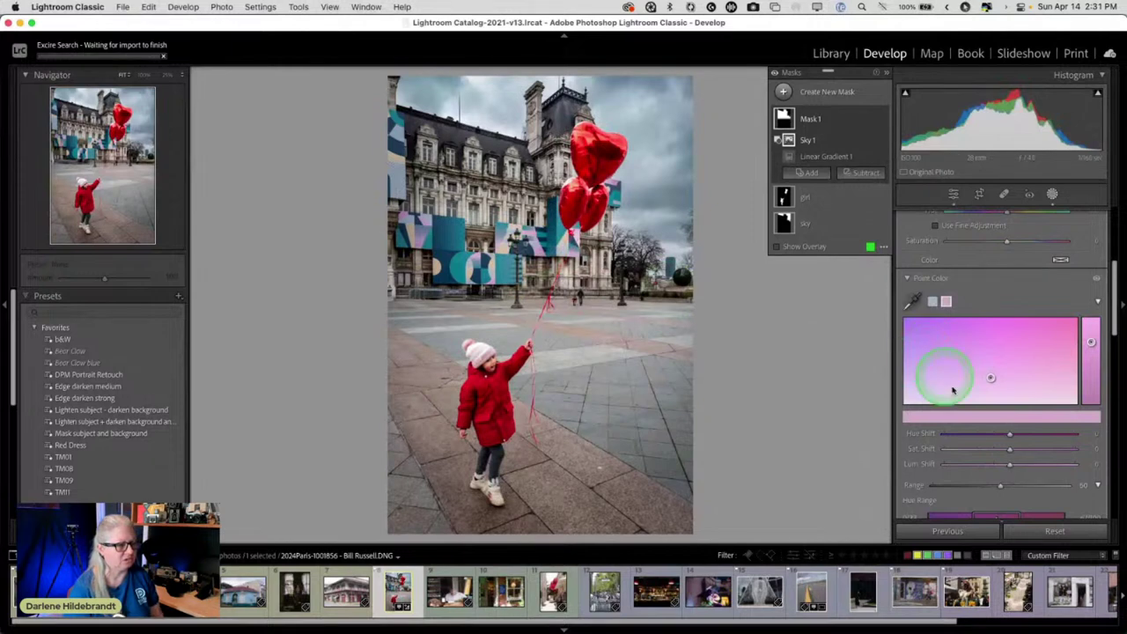
mouse_move(1010, 466)
left_mouse_down()
mouse_move(980, 463)
mouse_move(989, 459)
left_mouse_up()
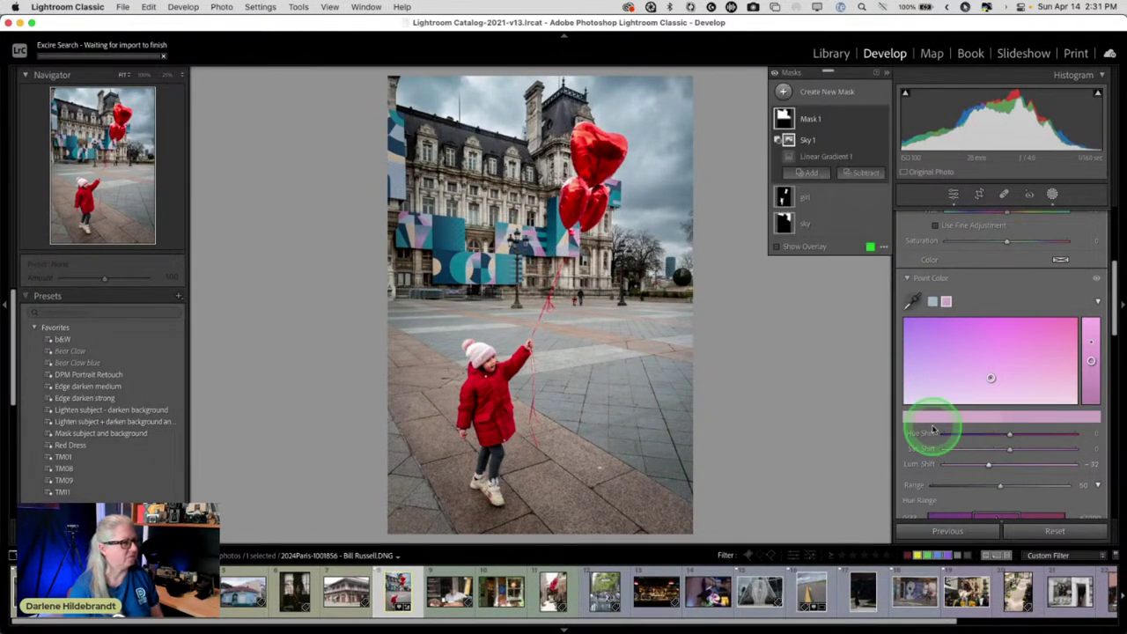
- Add a beige Point Color sample from the building's stone and set its Hue Shift to 50 and Lum Shift to 11
left_click(915, 297)
left_click_drag(365, 244, 466, 282)
left_click(823, 347)
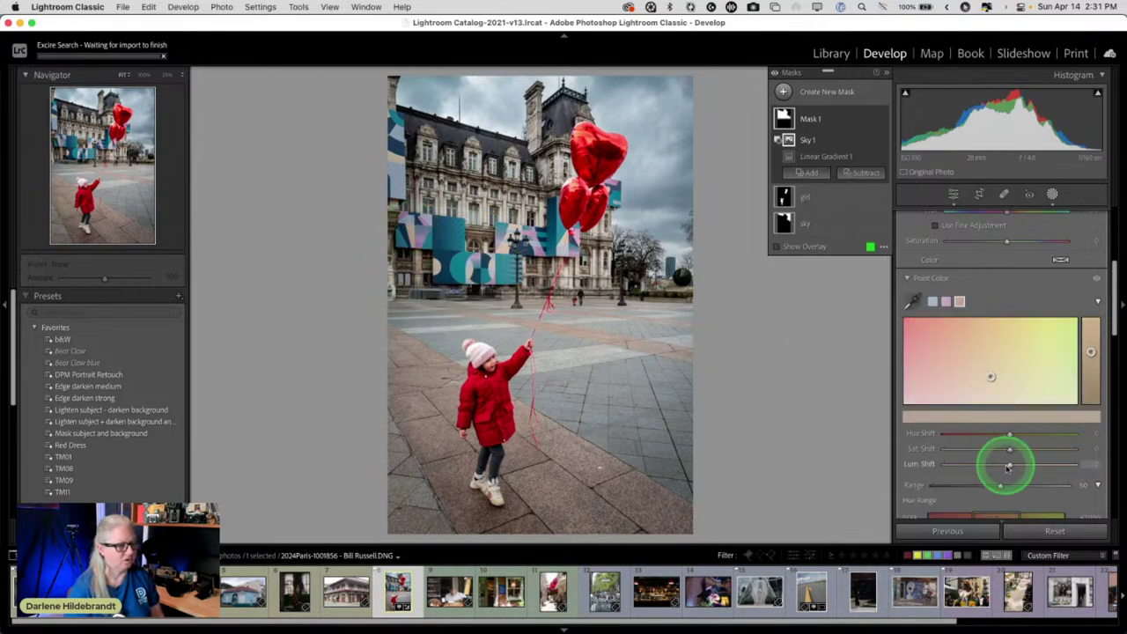
left_click_drag(1011, 464, 1042, 431)
left_click_drag(1019, 463, 1018, 461)
scroll(1003, 440, "up", 2)
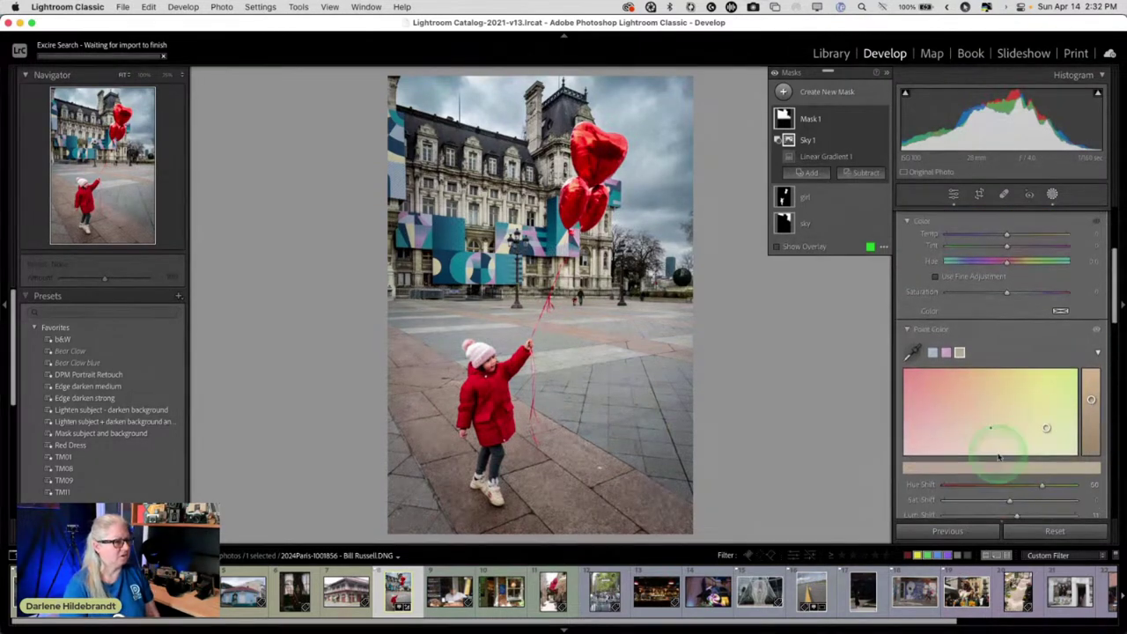
- Compare the photo with Mask 1 off and on, leave masking, and compare the edited photo with its before version
left_click(881, 118)
left_click(882, 119)
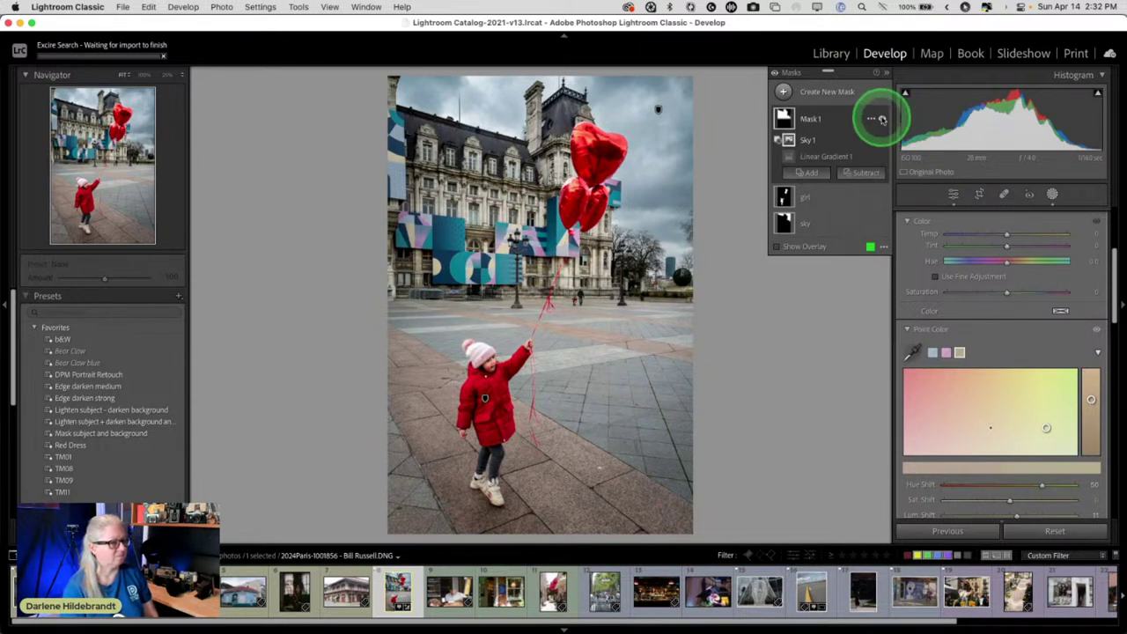
left_click(1053, 195)
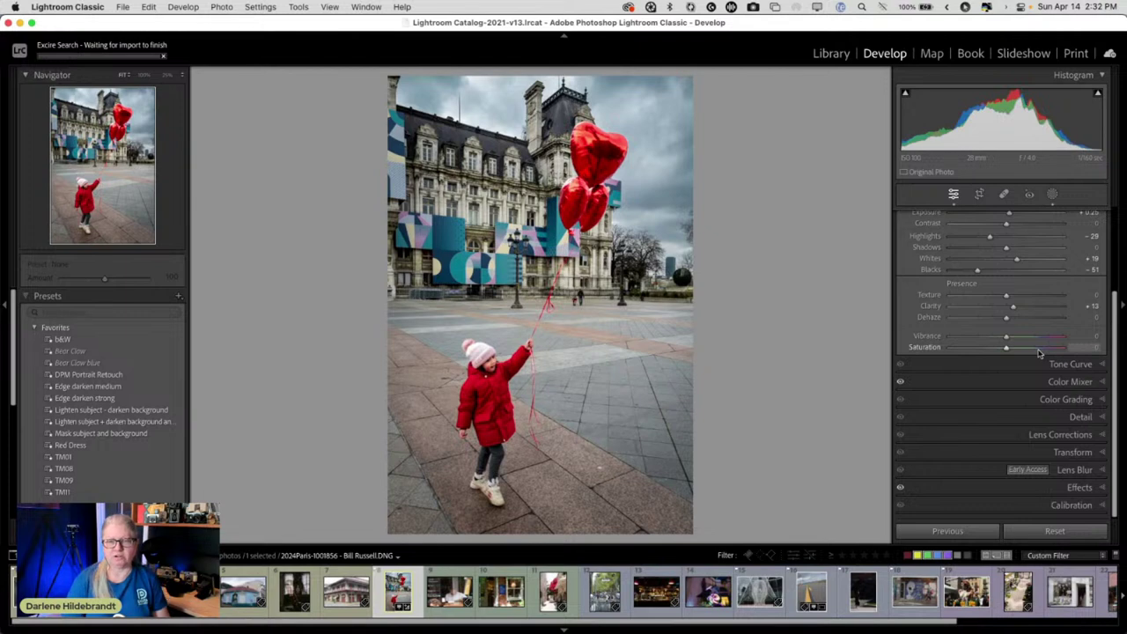
key("backslash")
key("backslash")
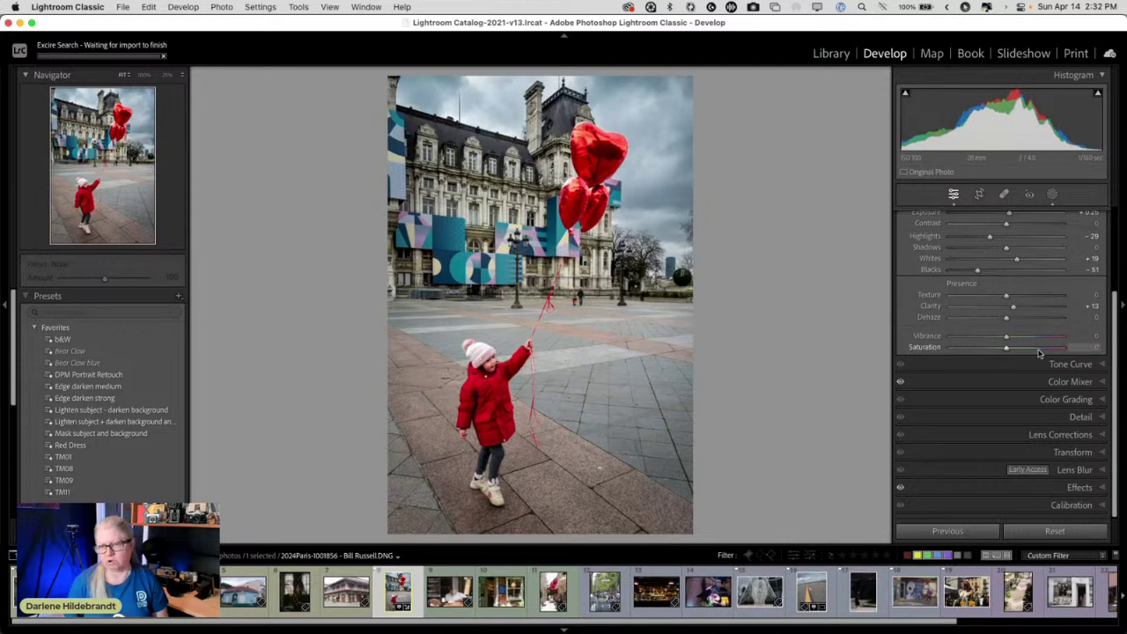
- Apply Lens Blur to the child-with-balloons photo
left_click(1076, 470)
scroll(993, 344, "down", 5)
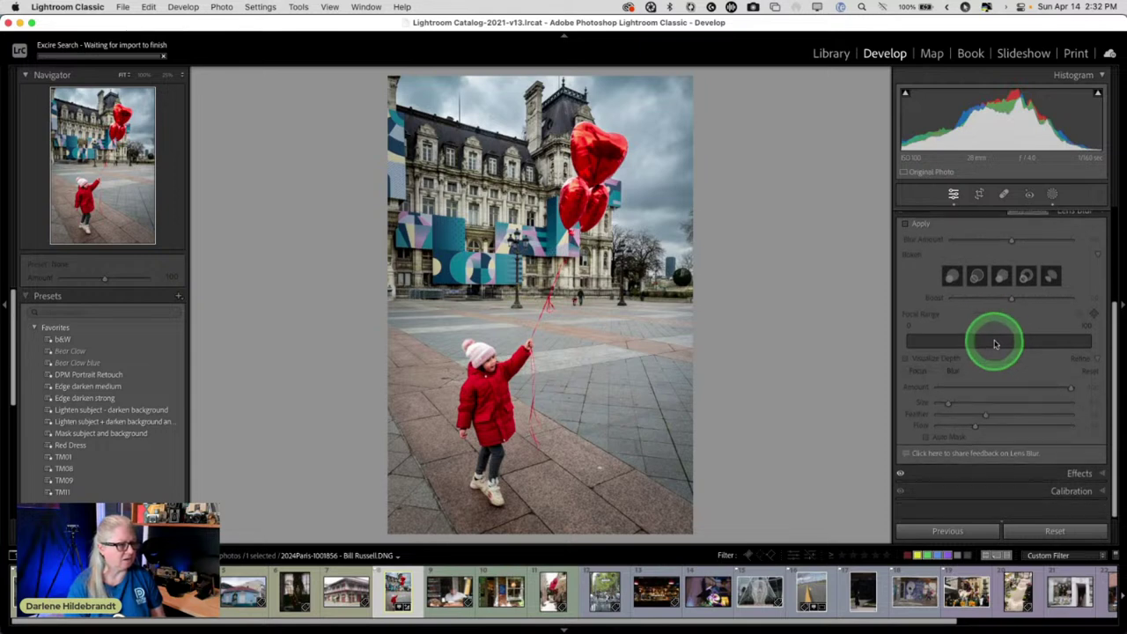
left_click(905, 306)
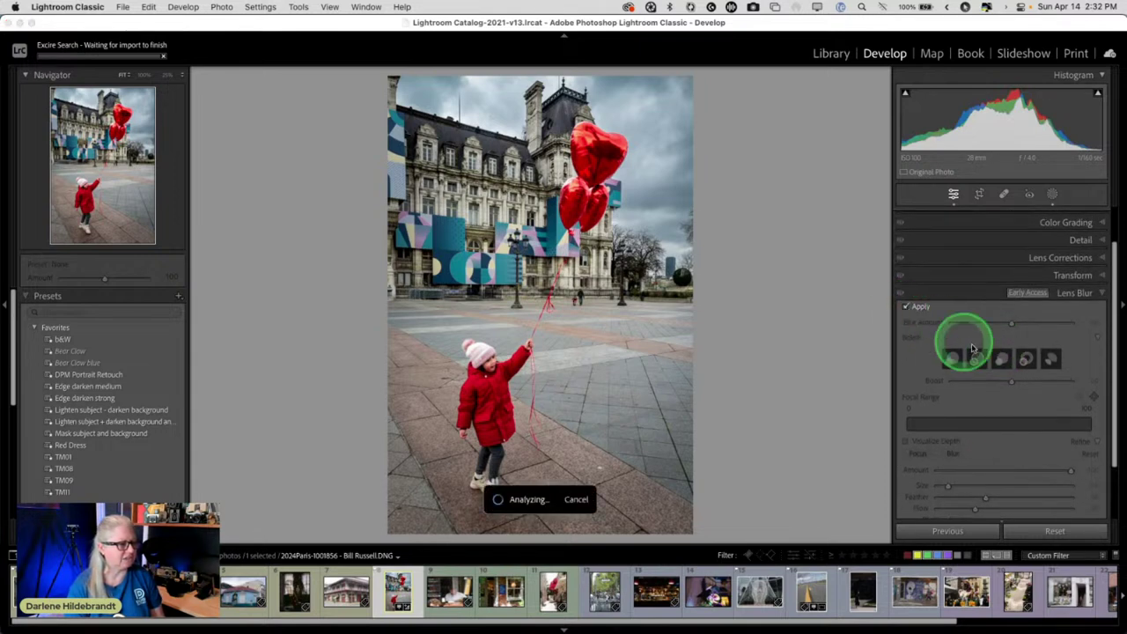
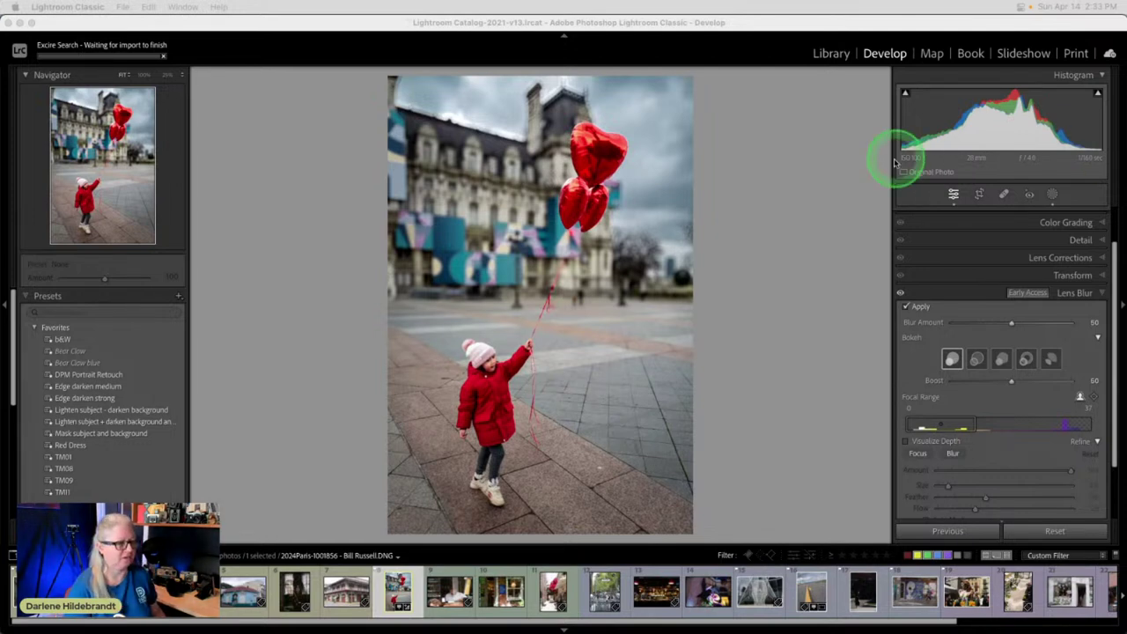
left_click(852, 231)
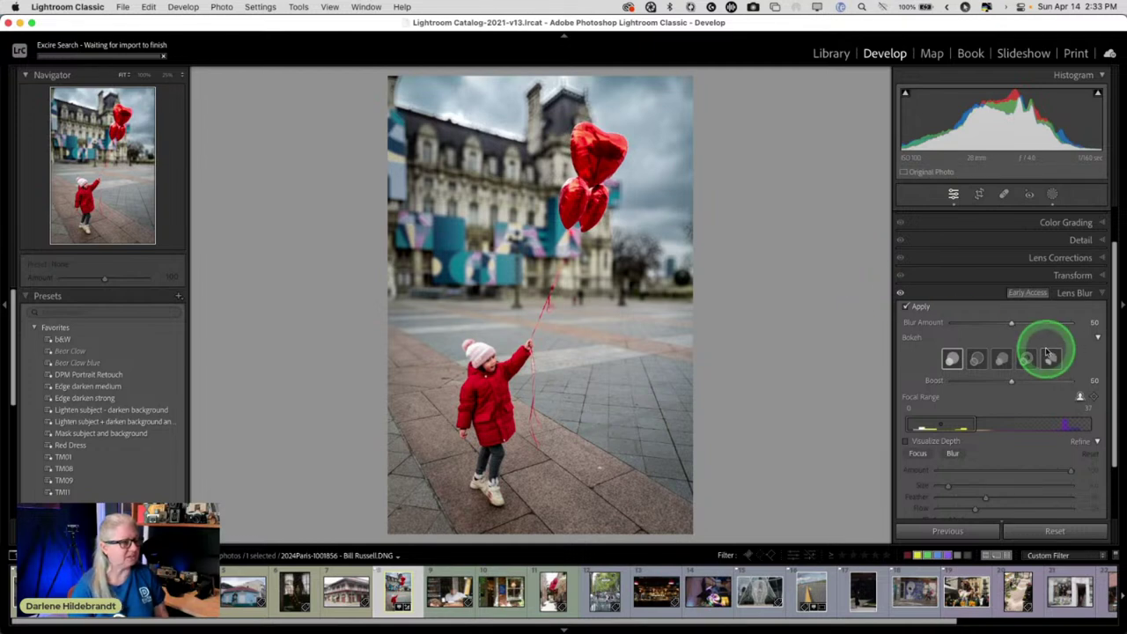
- Set the Lens Blur amount to 44 and narrow the Focal Range to 0–33
scroll(981, 356, "down", 2)
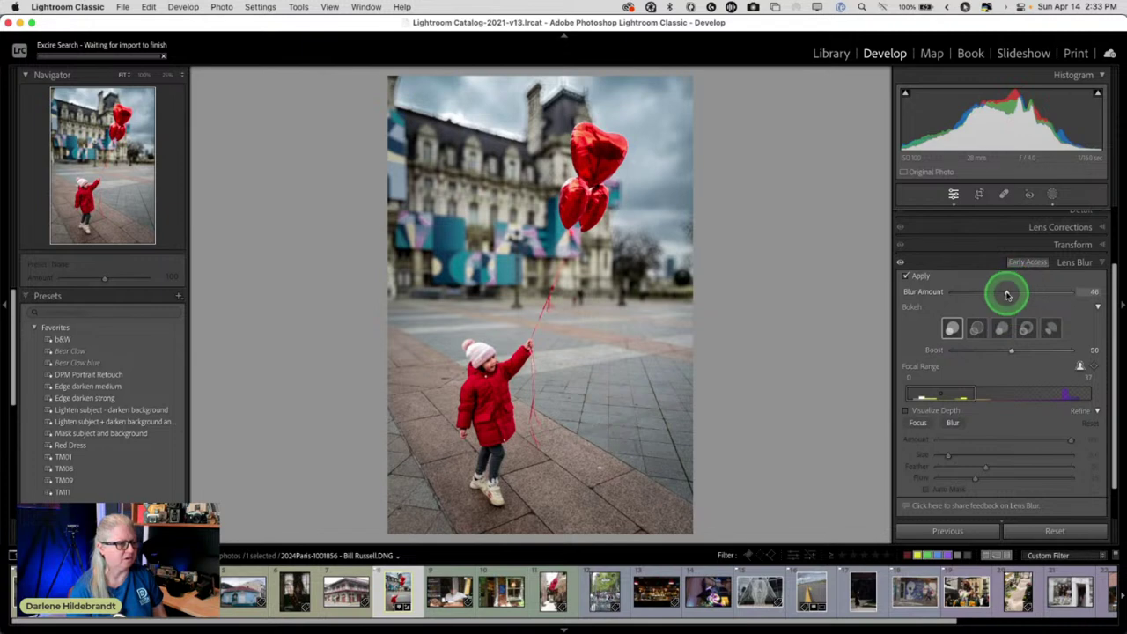
mouse_move(1011, 291)
left_mouse_down()
mouse_move(945, 287)
mouse_move(1014, 296)
mouse_move(995, 293)
mouse_move(1013, 293)
mouse_move(1005, 295)
left_mouse_up()
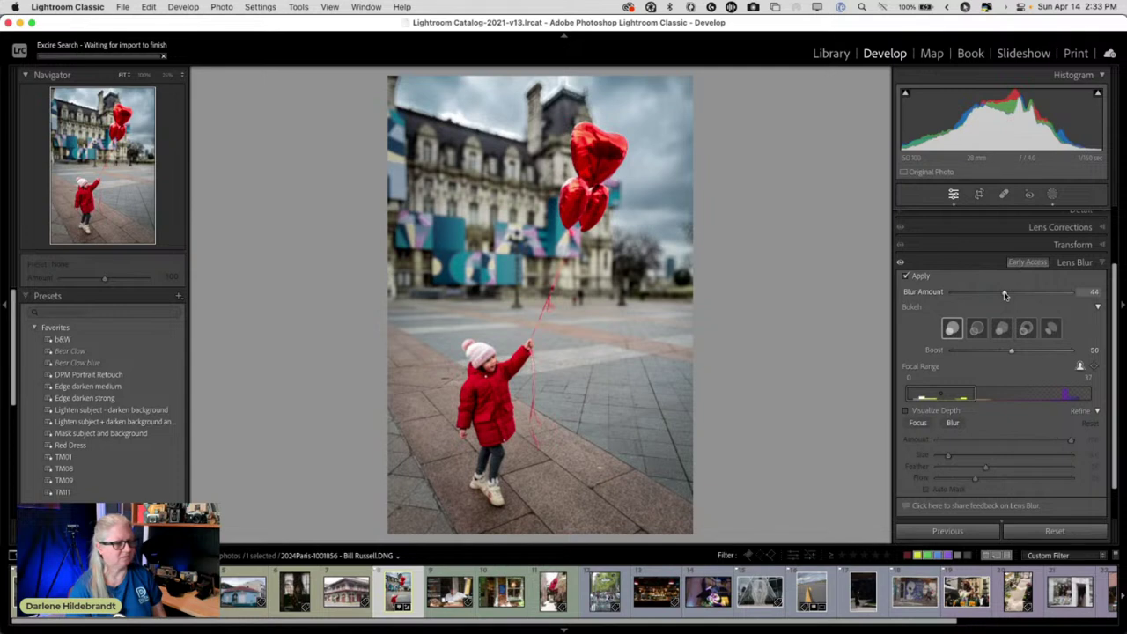
left_click(974, 428)
left_click_drag(974, 396, 1001, 432)
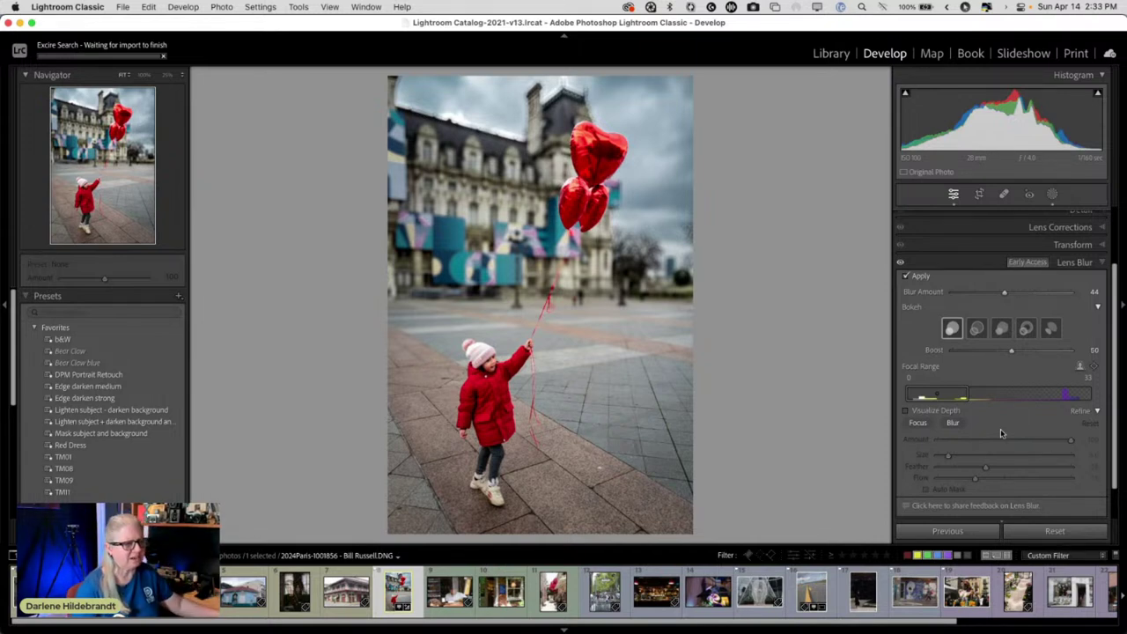
- Collapse the Lens Blur settings and compare the blurred photo with its before version
left_click(953, 262)
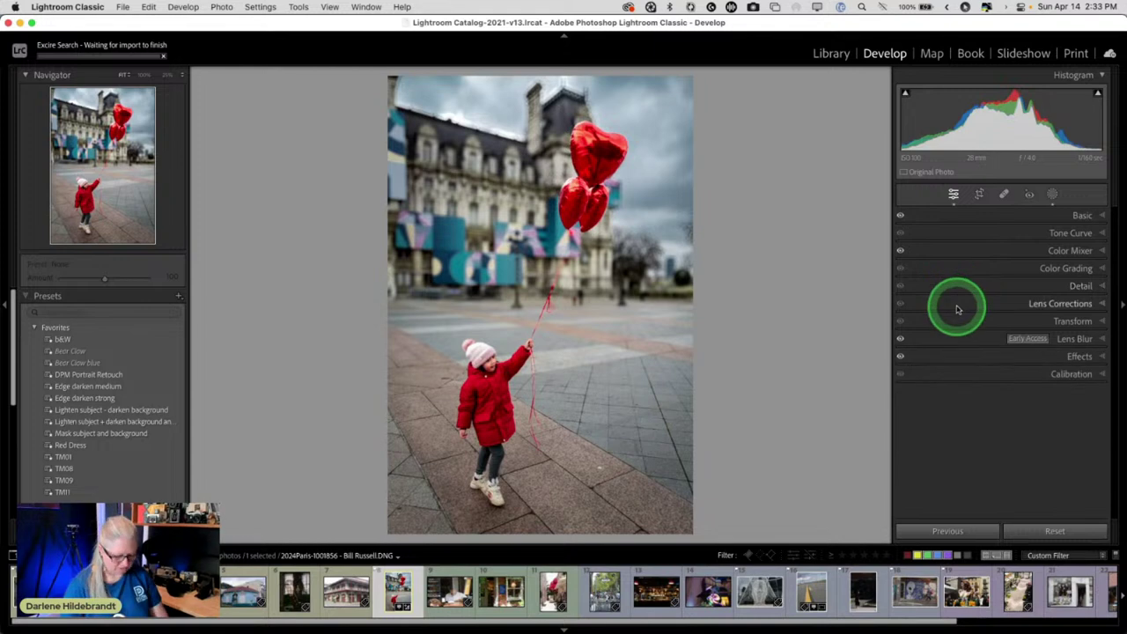
key("backslash")
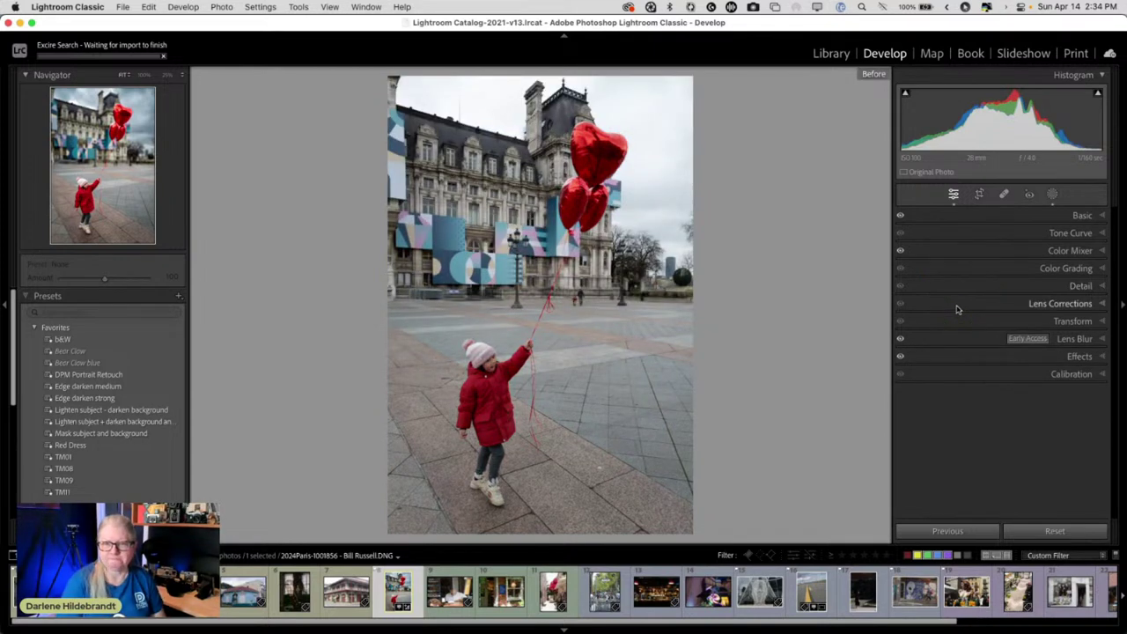
key("backslash")
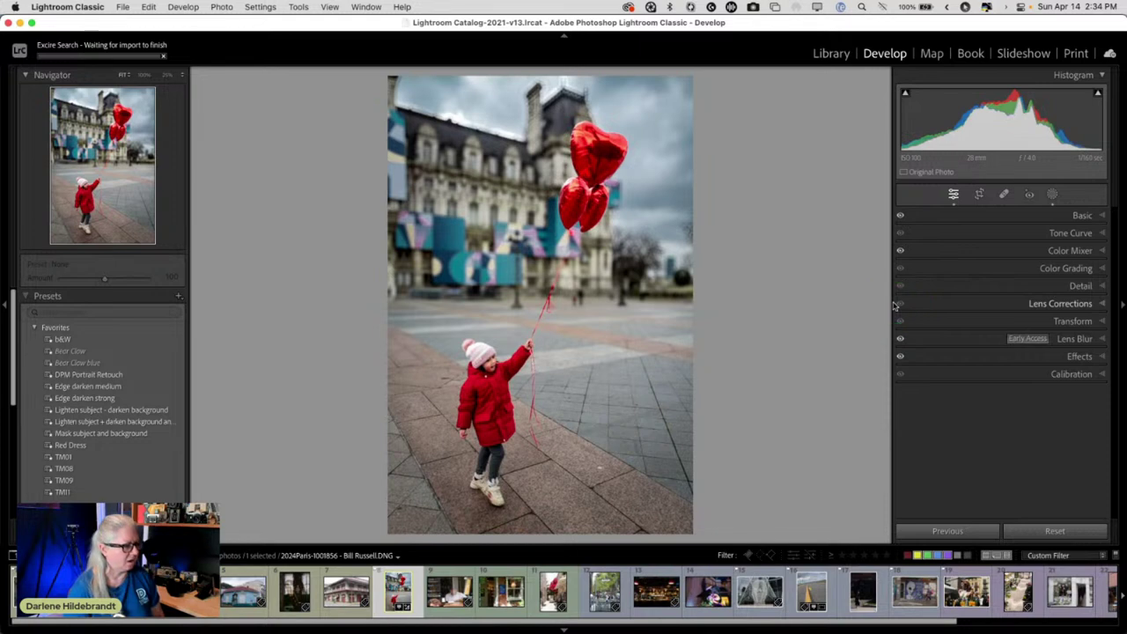
- Create a virtual copy of the child-with-balloons photo and turn off Lens Blur on the copy
key("super+apostrophe")
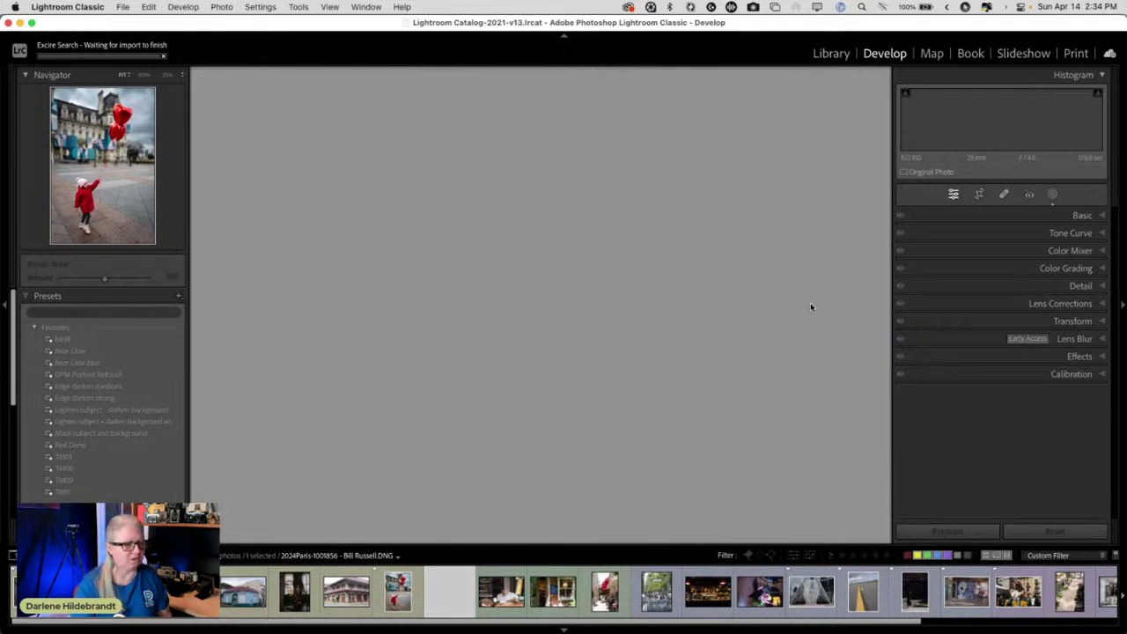
left_click(1073, 339)
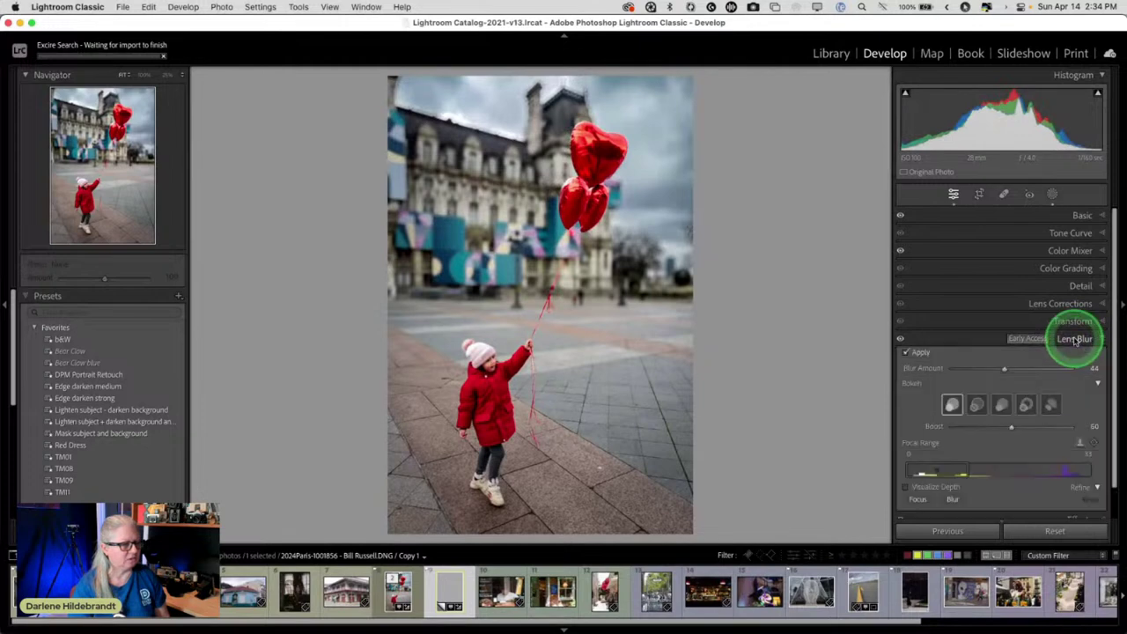
left_click(906, 279)
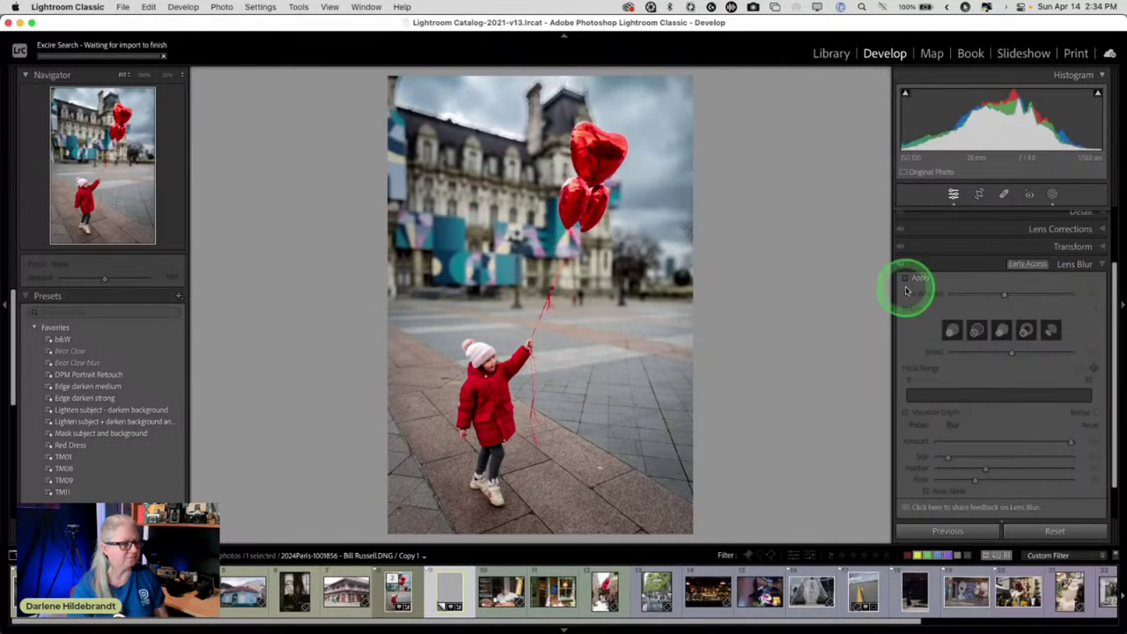
left_click(915, 274)
- Bring up the context commands for the virtual copy
right_click(551, 273)
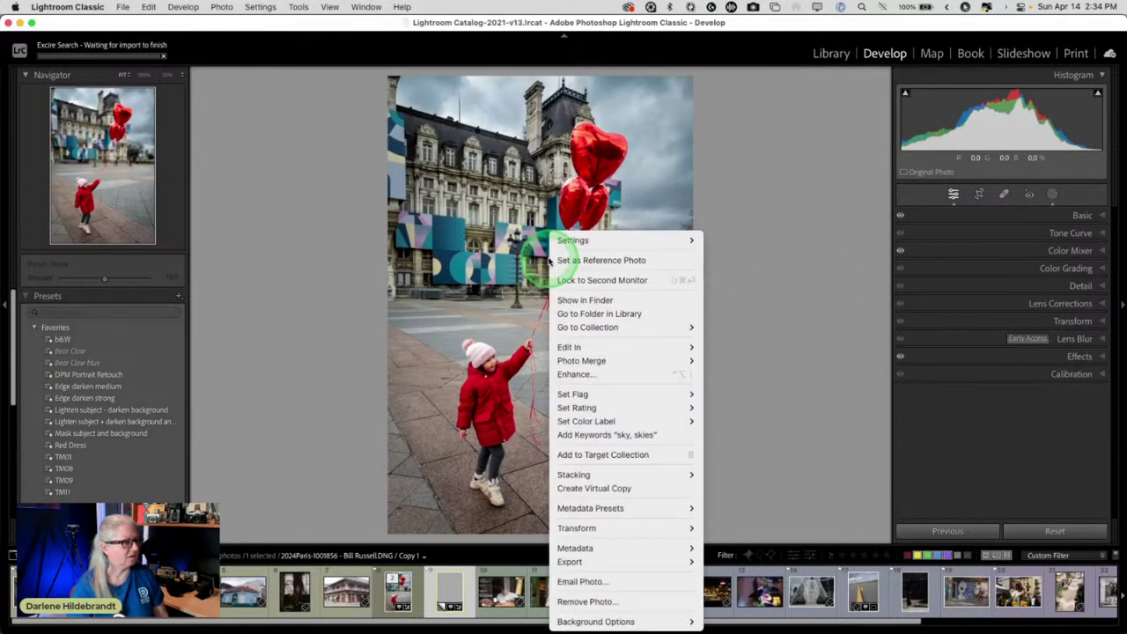
- Open the photo of the child with red balloons as a smart object in Photoshop
mouse_move(573, 349)
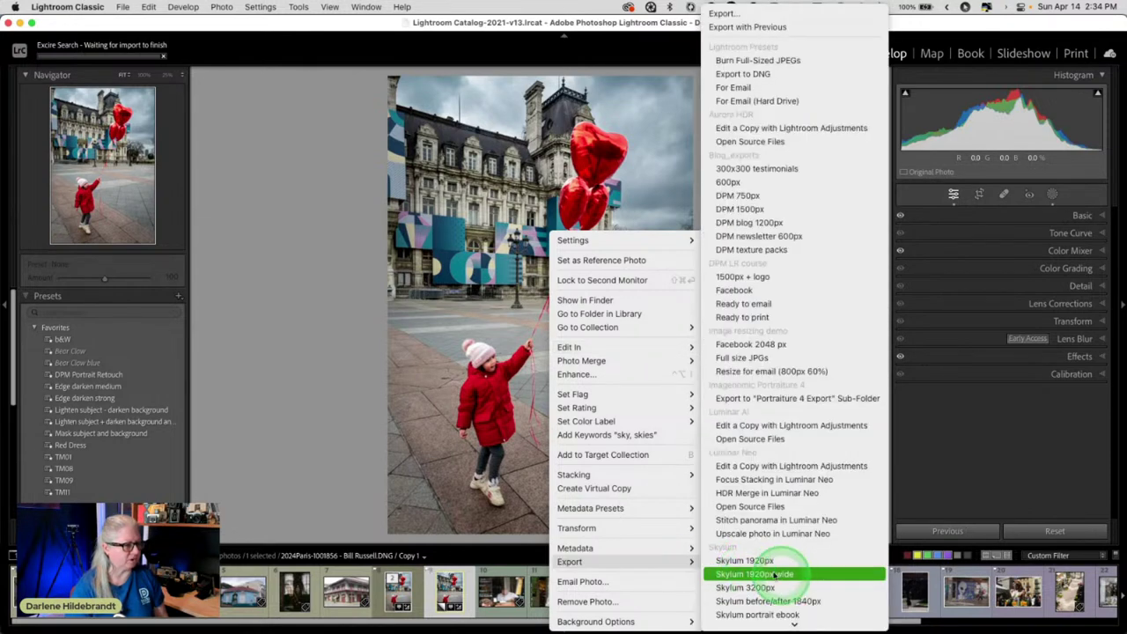
mouse_move(607, 347)
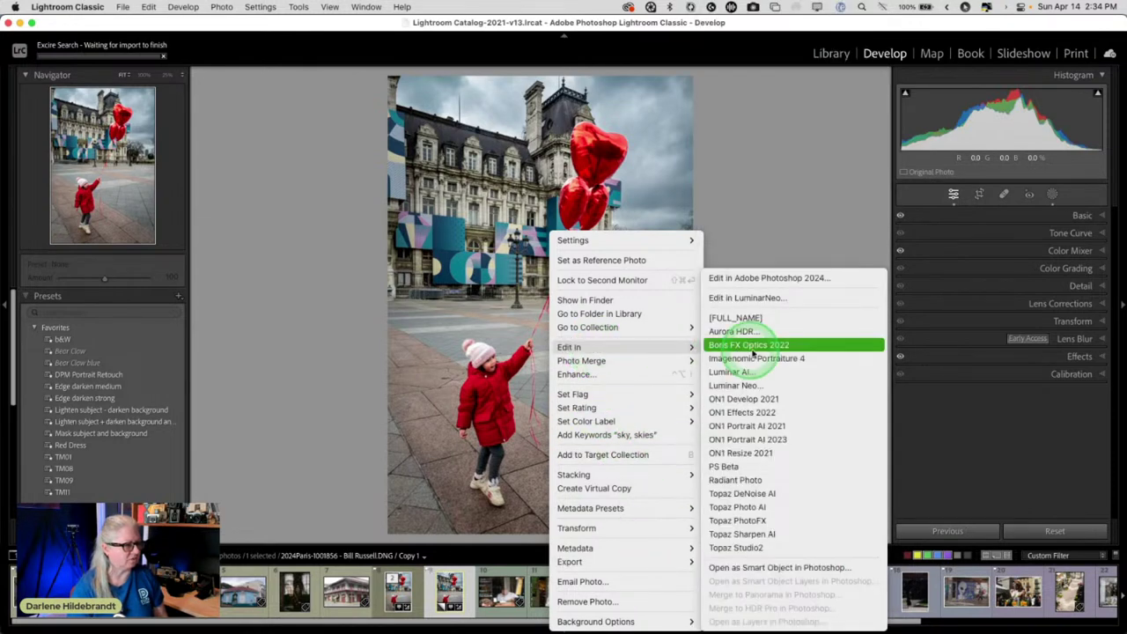
left_click(771, 568)
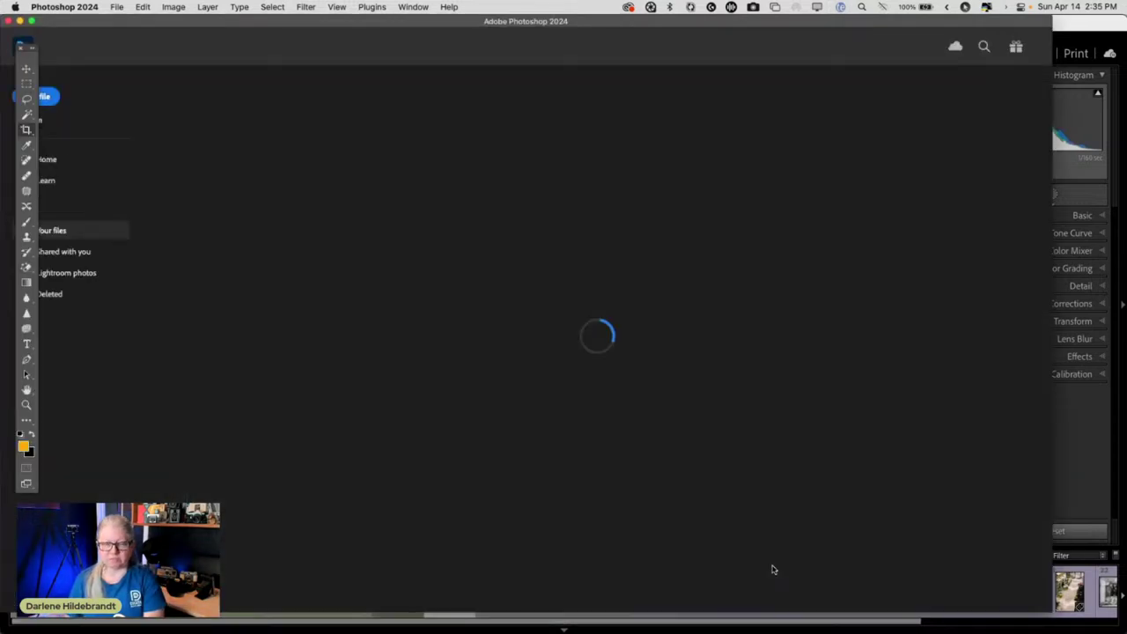
left_click(787, 543)
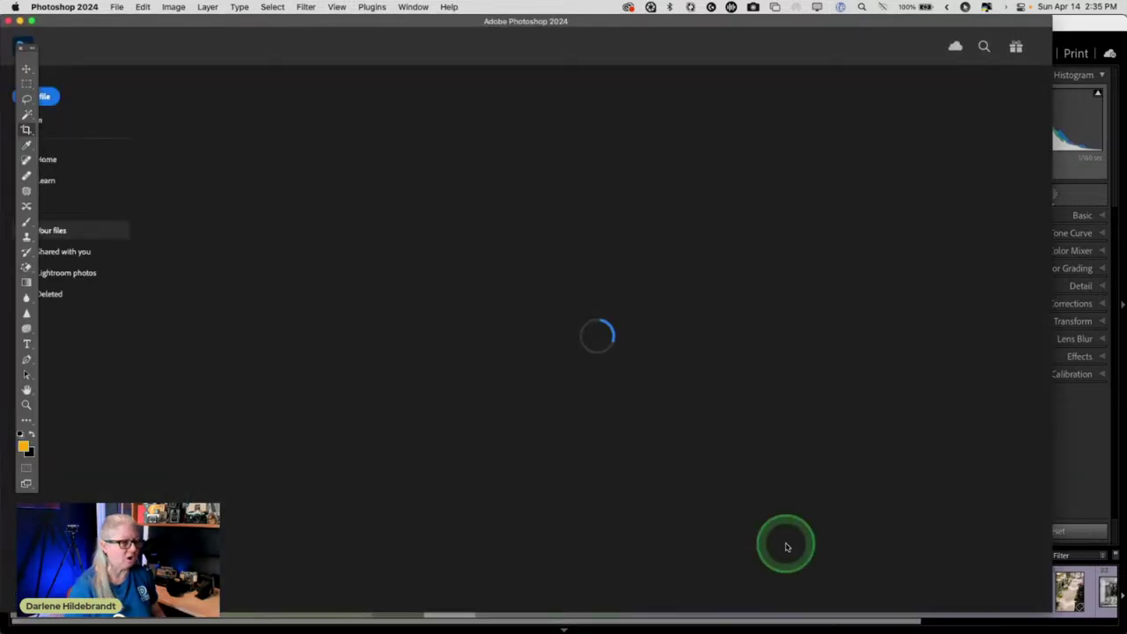
left_click(806, 490)
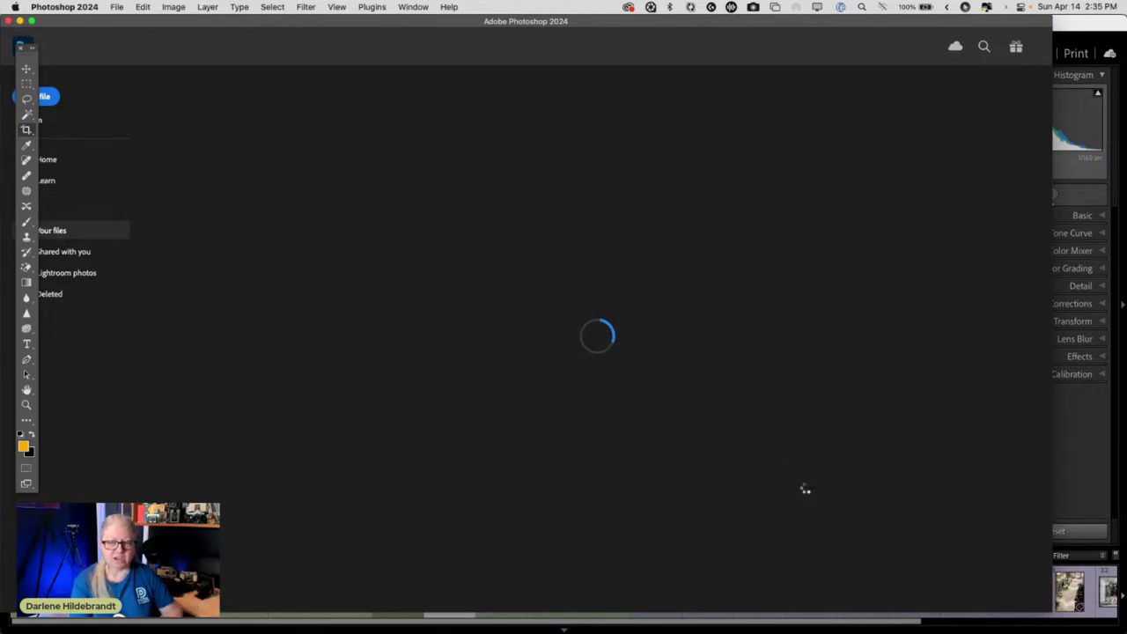
left_click(812, 501)
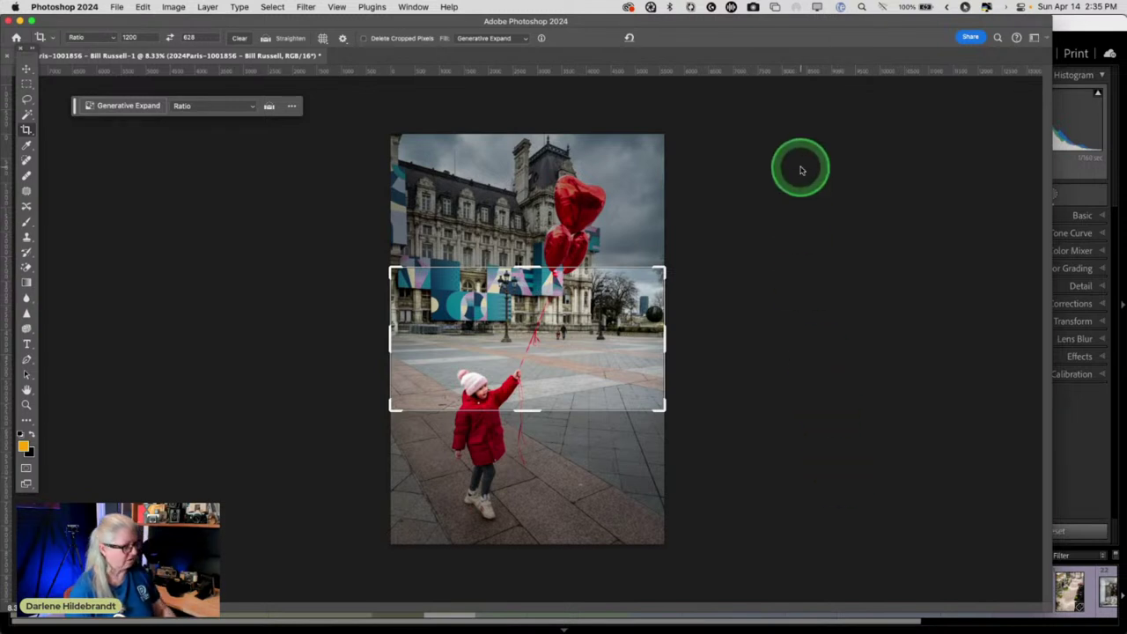
- Cancel the crop, switch to full-screen view with the Layers panel beside the photo, and fit the image to the screen
key("Escape")
key("f")
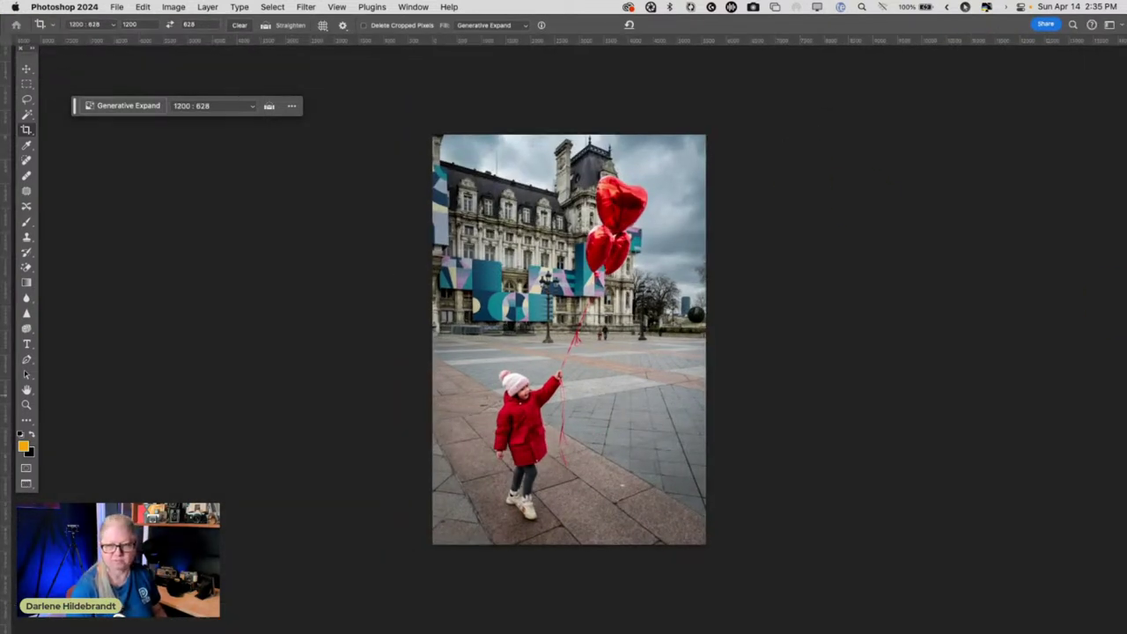
key("Tab")
key("Tab")
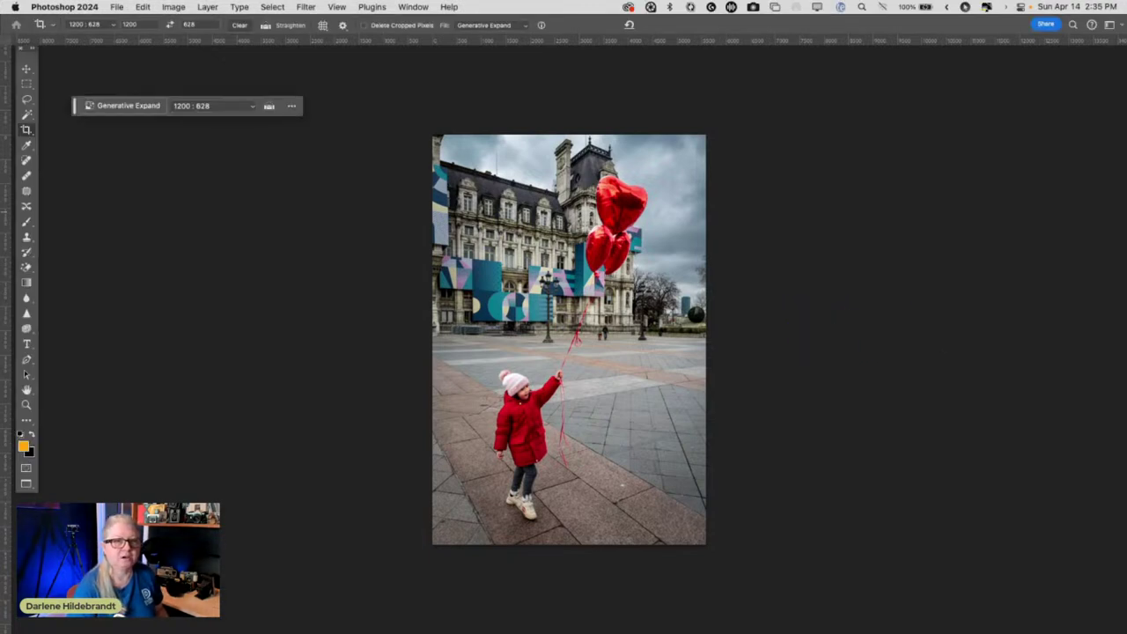
key("F7")
left_click_drag(890, 108, 963, 61)
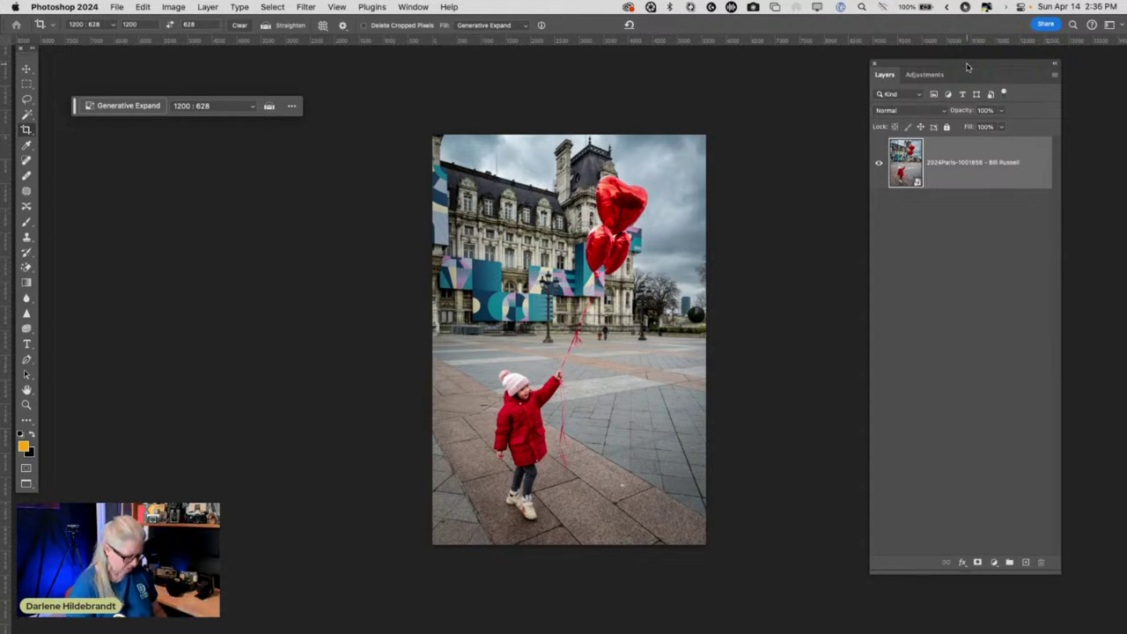
left_click(967, 65)
key("super+0")
left_click(791, 181)
left_click(911, 195)
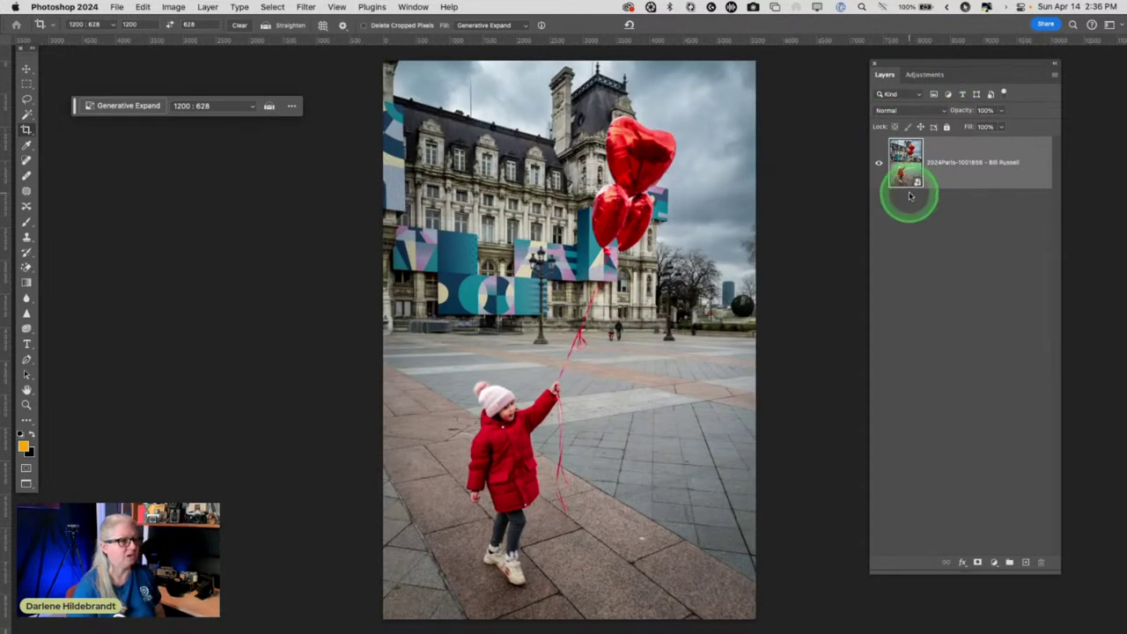
- Try Smart Sharpen on the photo layer, comparing the child's face with the preview on and off, and cancel the filter
left_click_drag(910, 196, 302, 7)
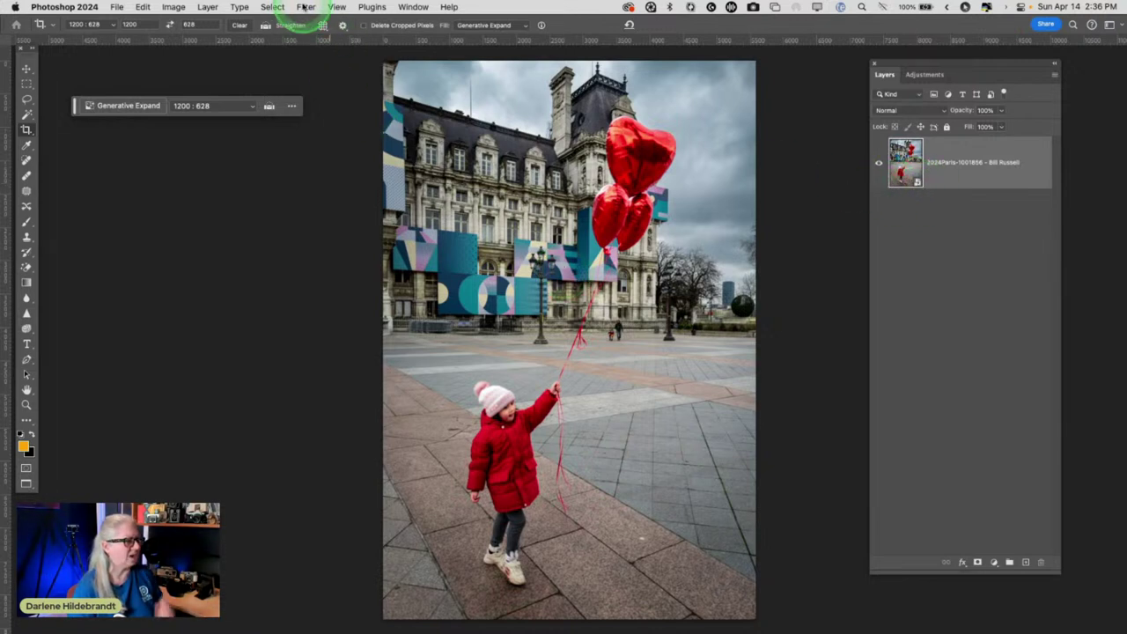
left_click(303, 7)
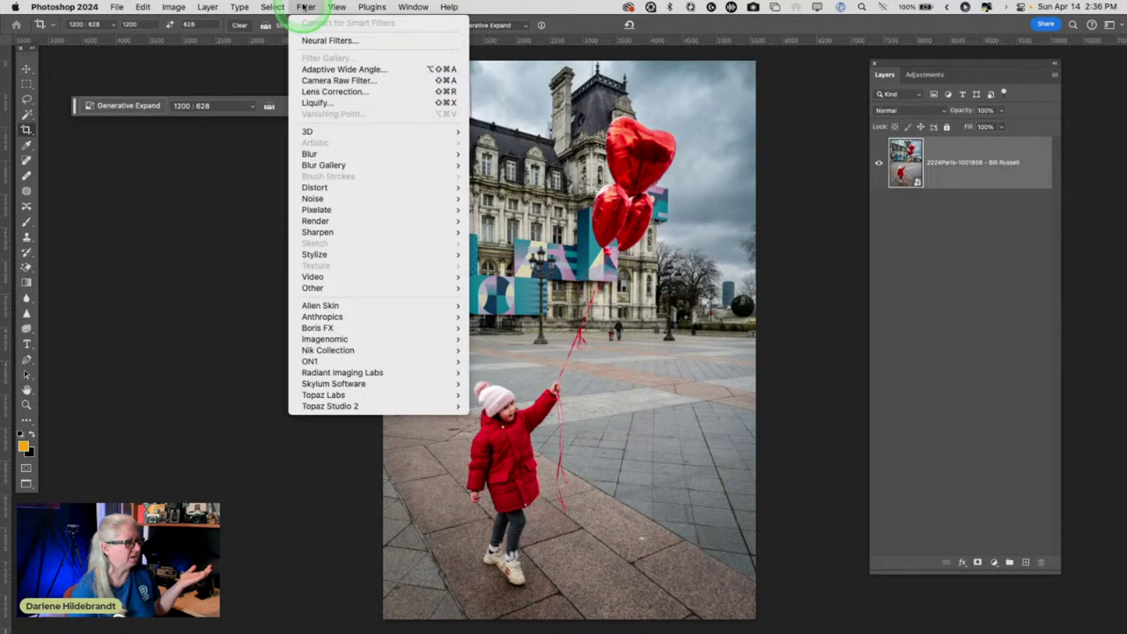
left_click(357, 231)
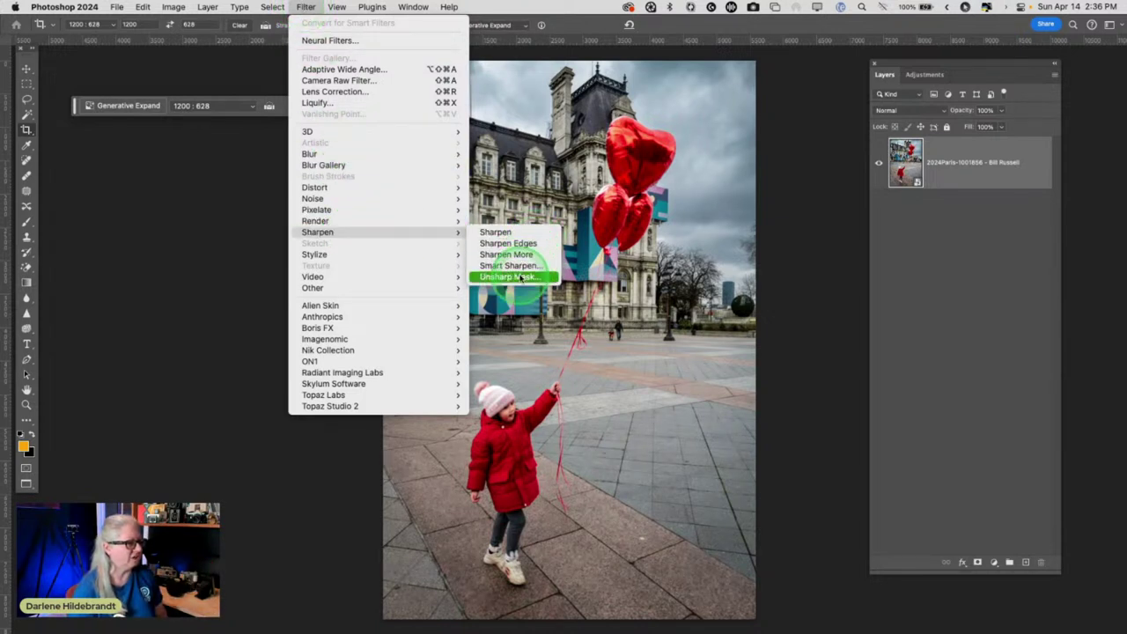
left_click(502, 277)
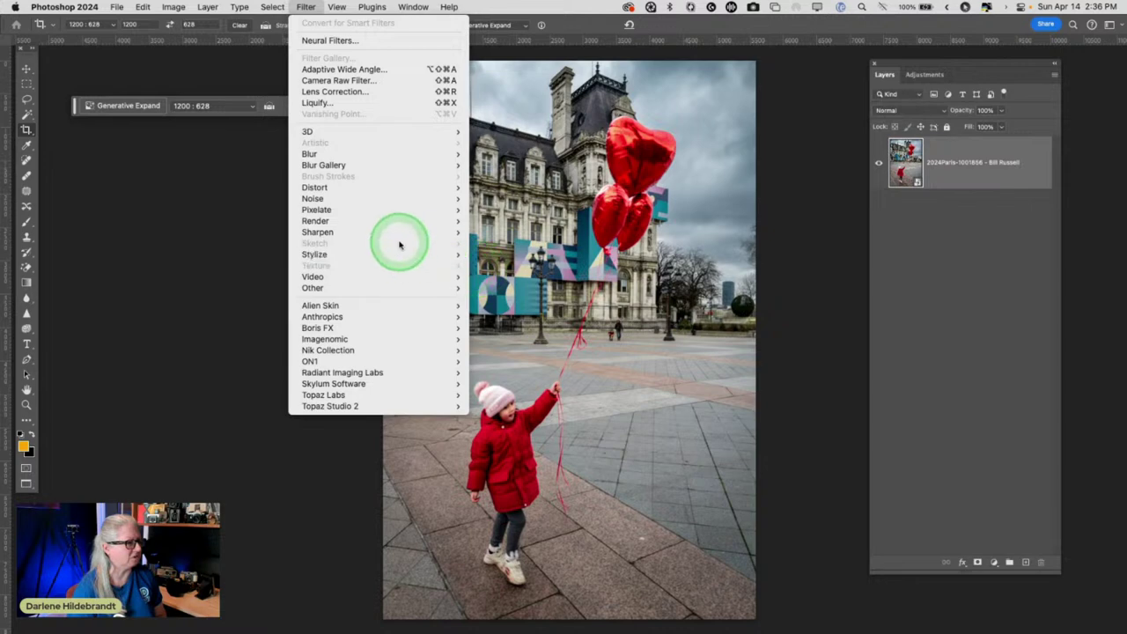
left_click(529, 265)
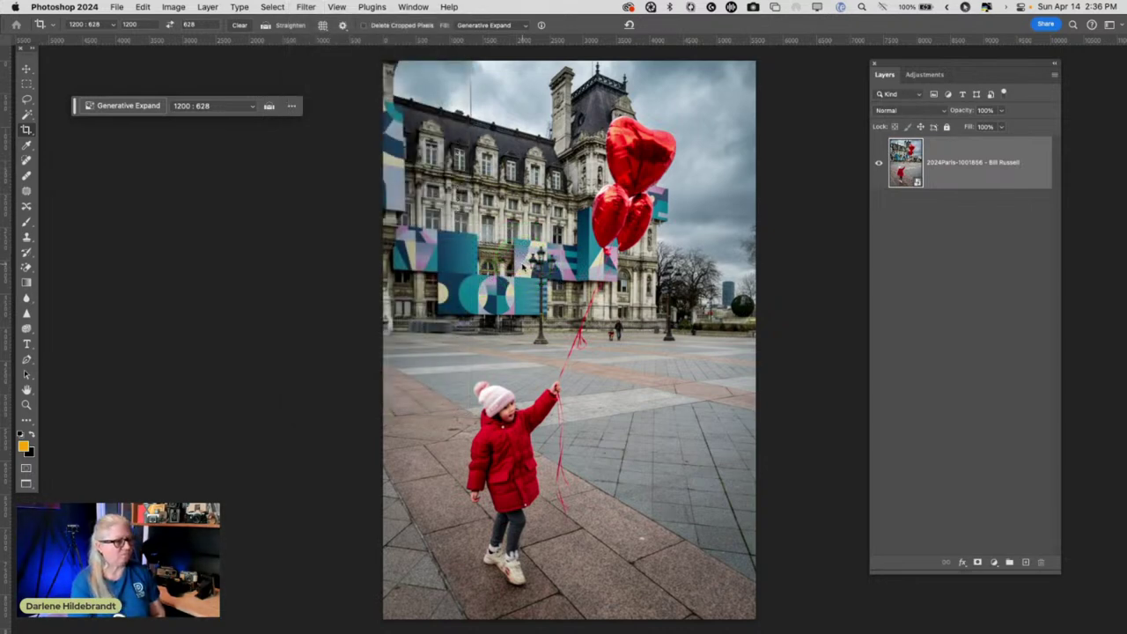
left_click(599, 177)
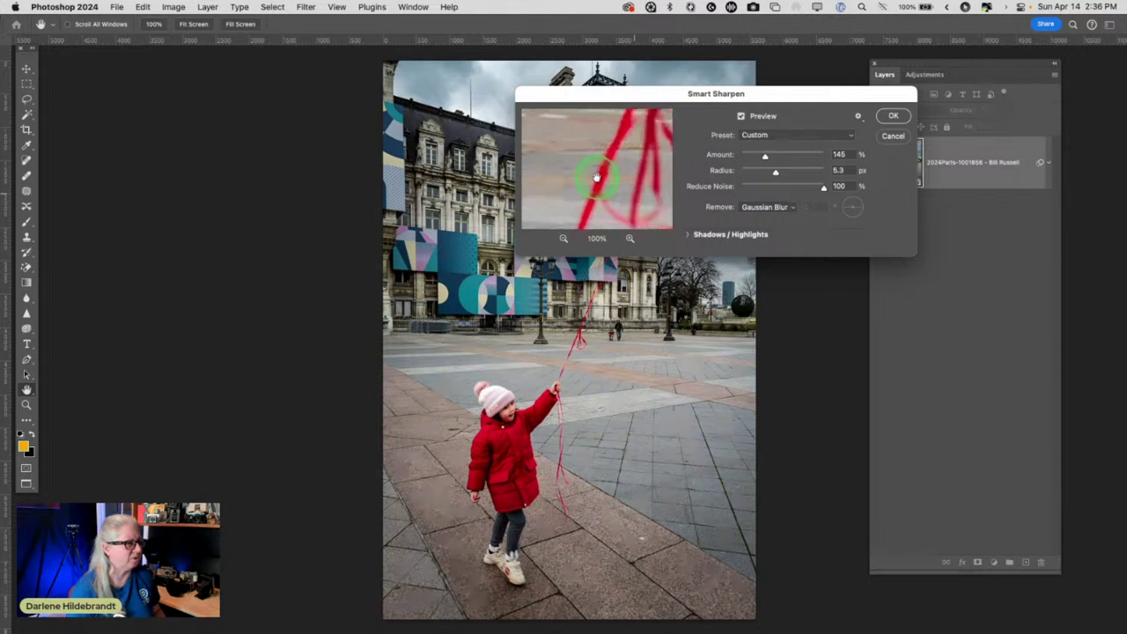
left_click_drag(596, 177, 591, 150)
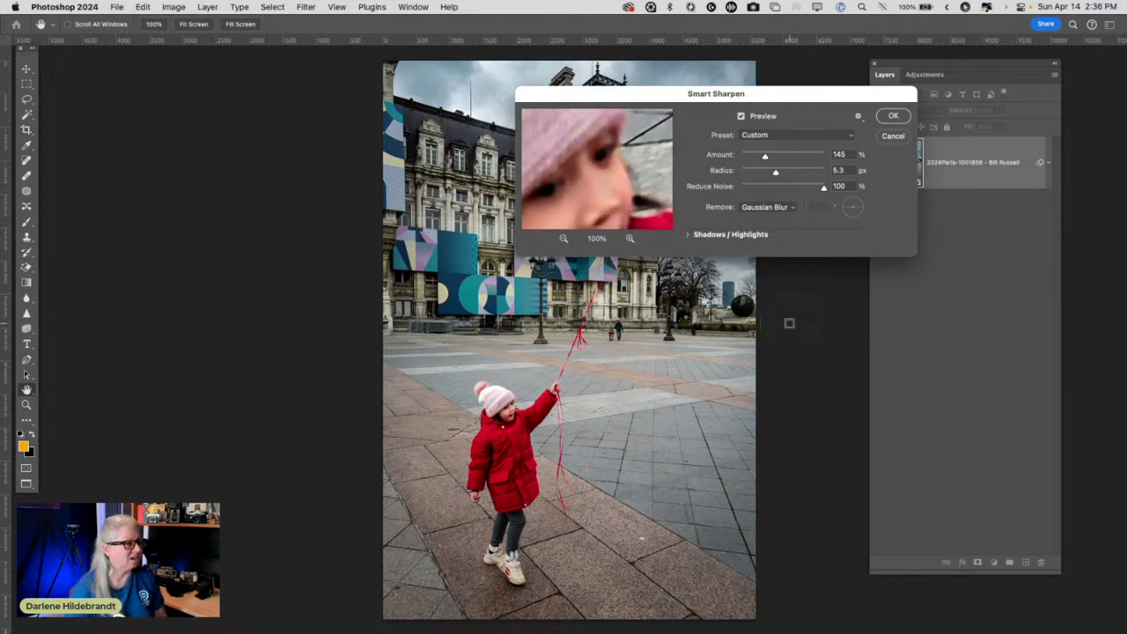
mouse_move(789, 323)
left_mouse_down()
mouse_move(800, 276)
mouse_move(904, 259)
left_mouse_up()
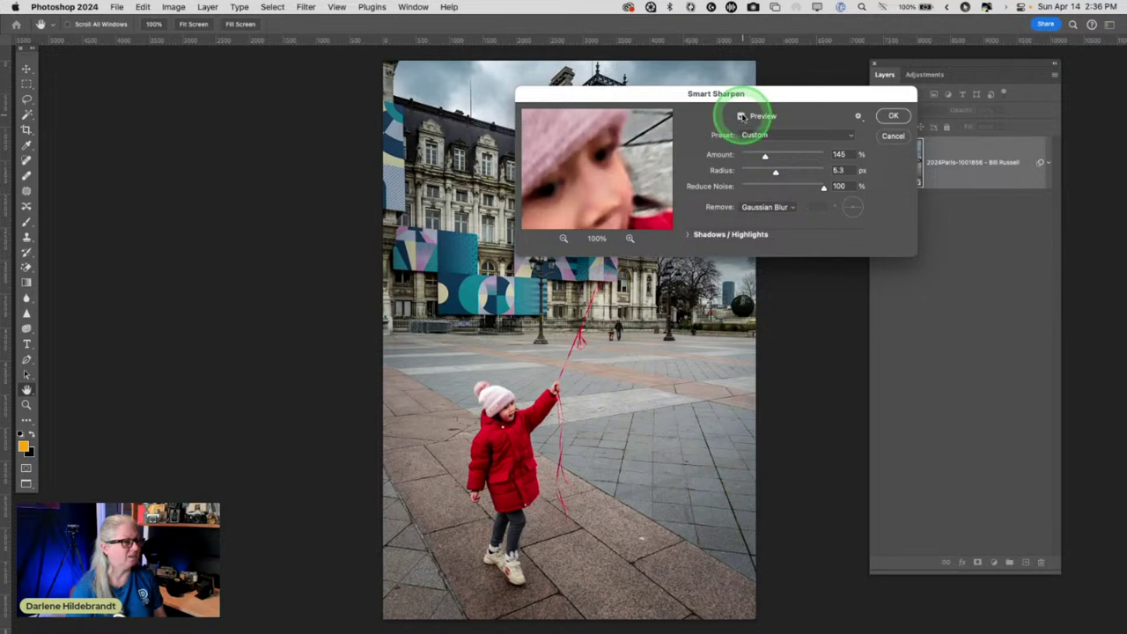
left_click(742, 116)
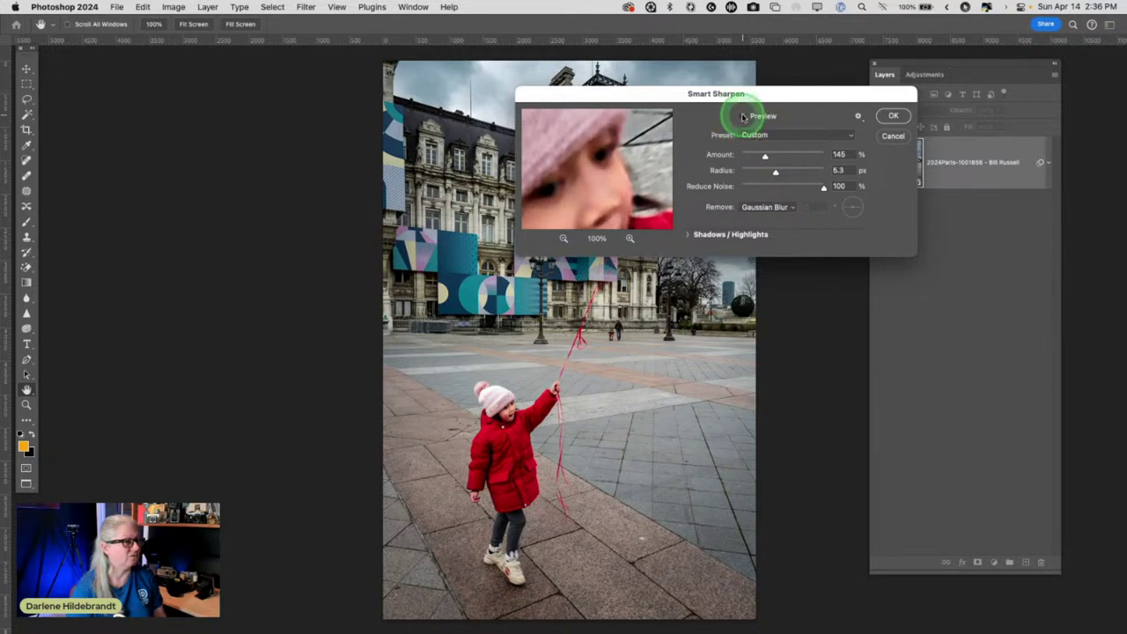
left_click(741, 116)
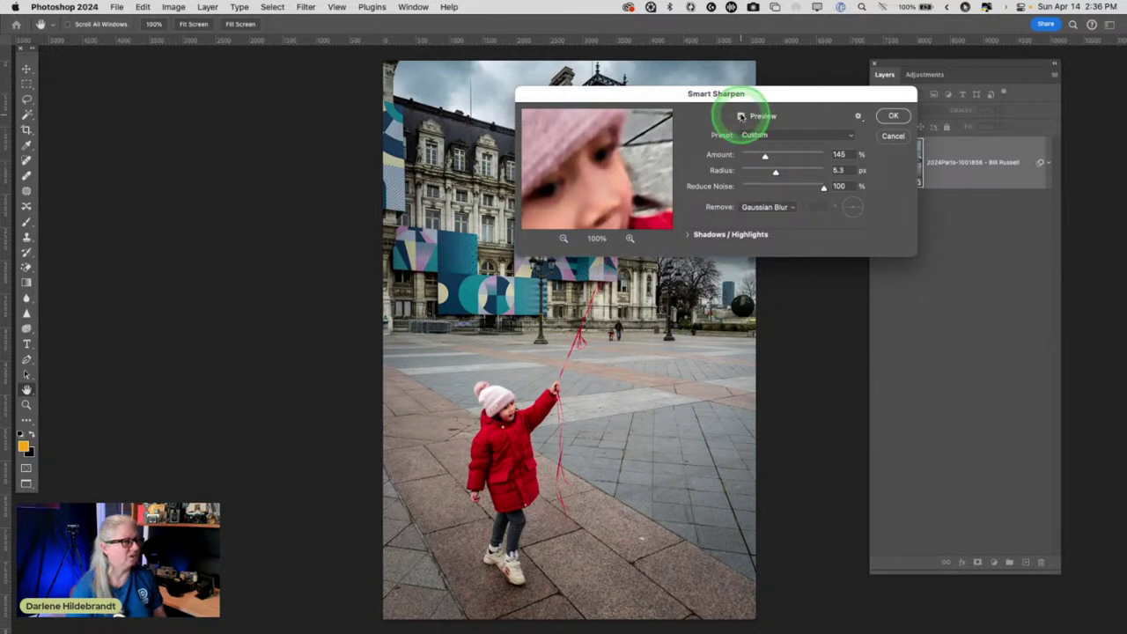
left_click(893, 136)
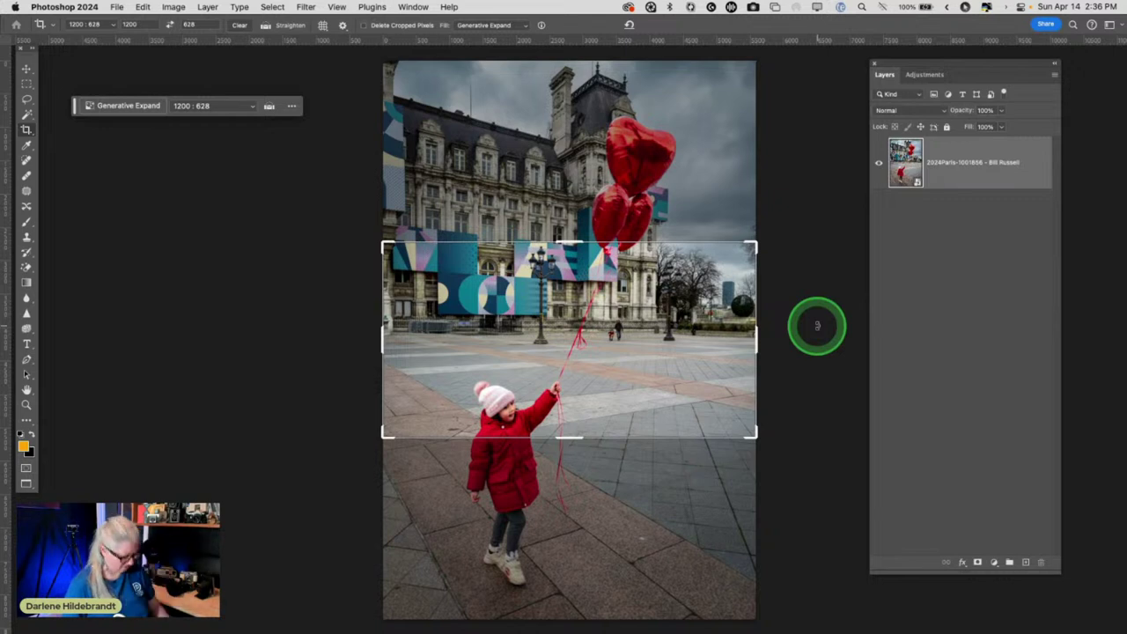
- Leave the crop and send the smart object layer to the Skylum Luminar Neo filter
key("Escape")
key("g")
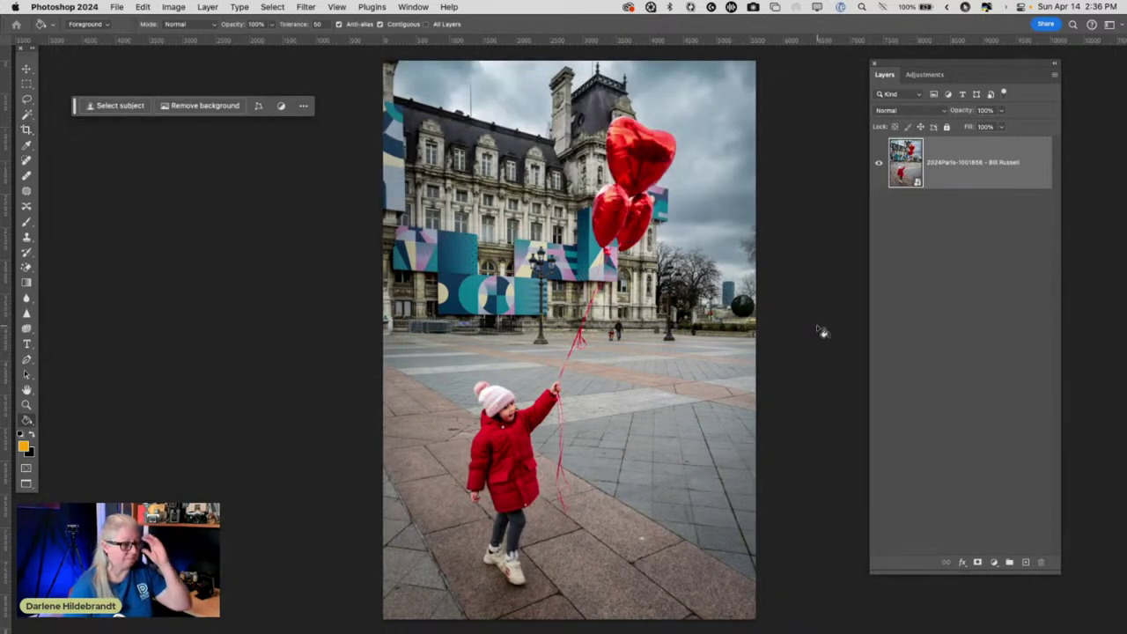
left_click(304, 7)
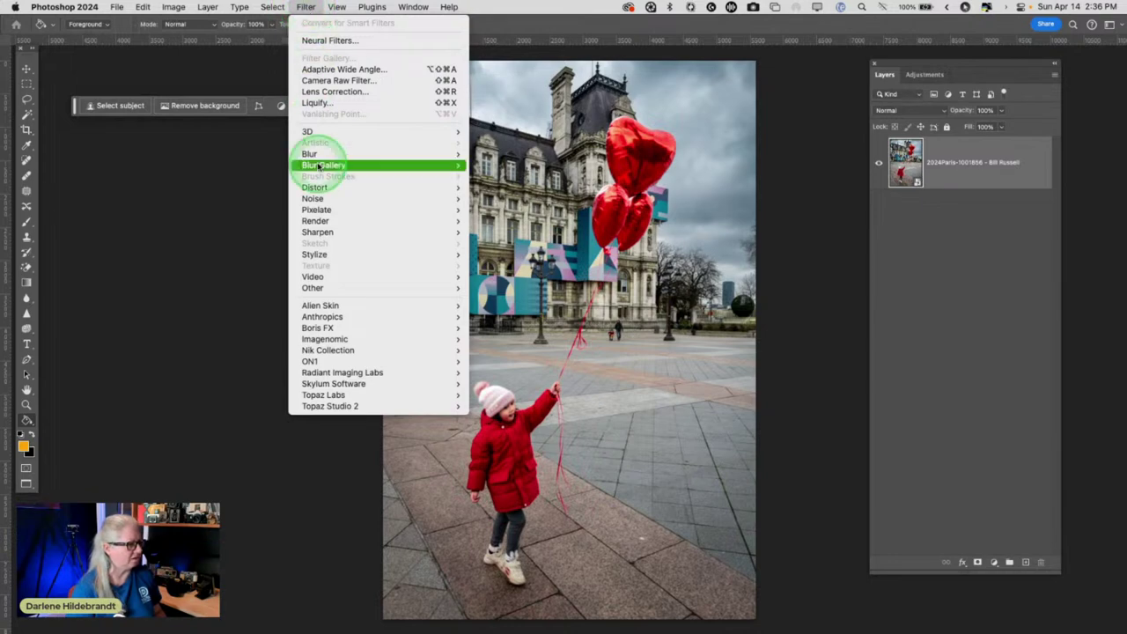
mouse_move(352, 383)
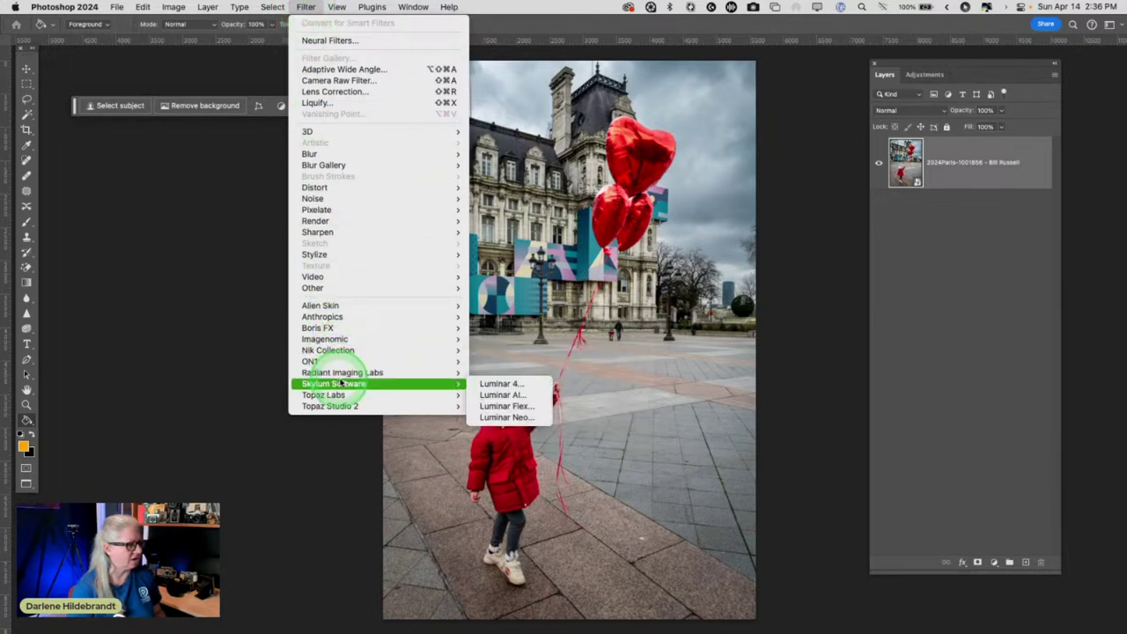
left_click(485, 418)
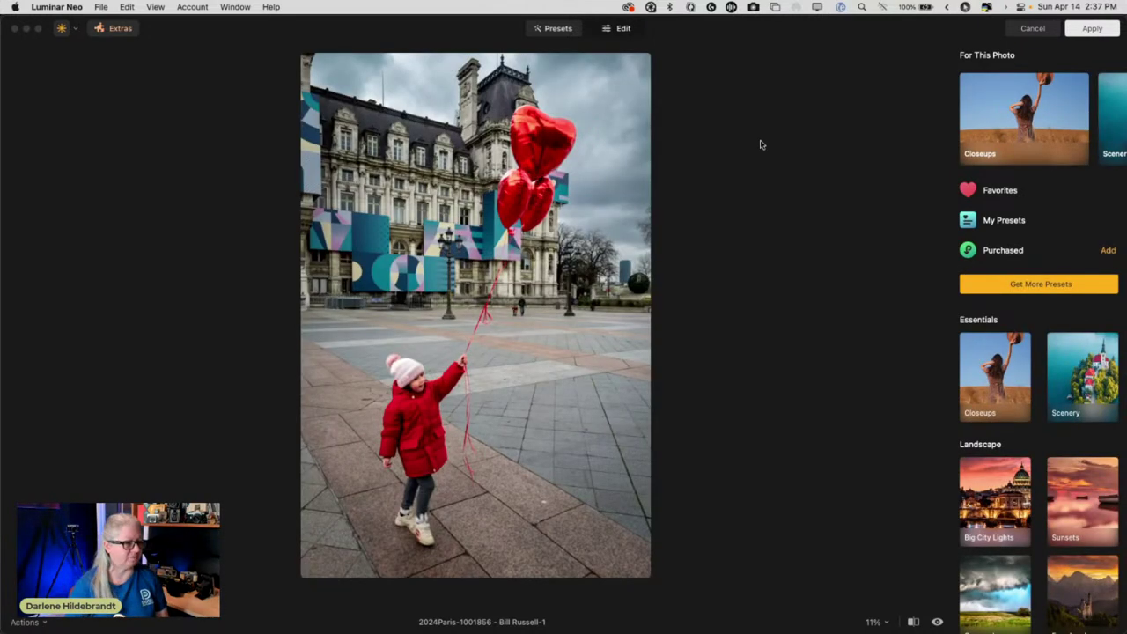
- Show the editing tools and add the Mystical tool to the favorites
left_click(733, 129)
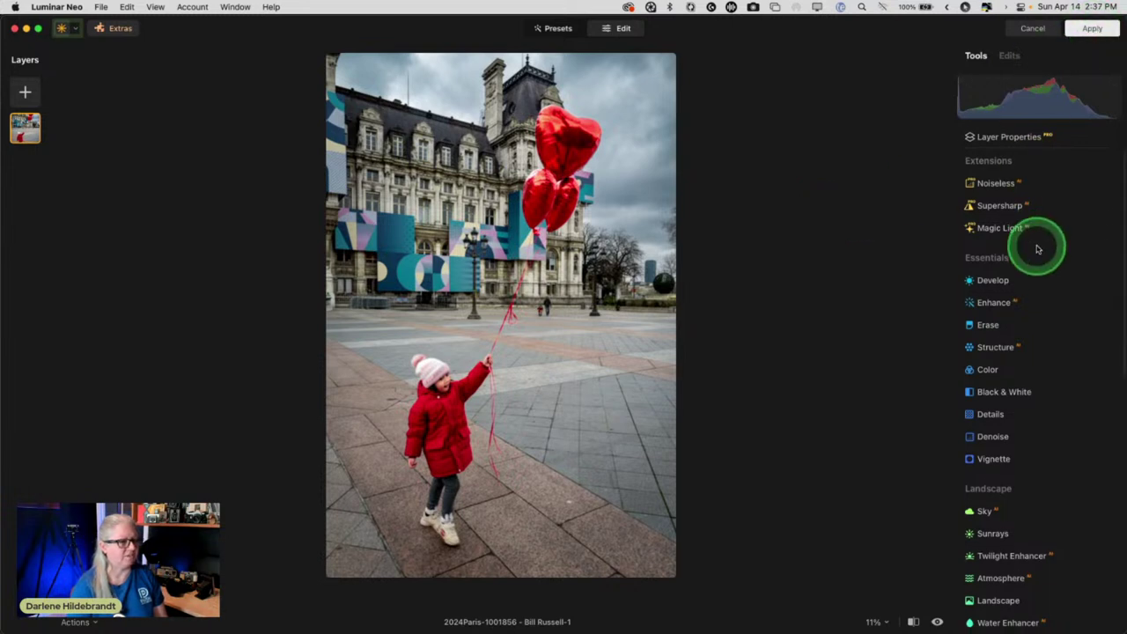
scroll(1037, 249, "down", 10)
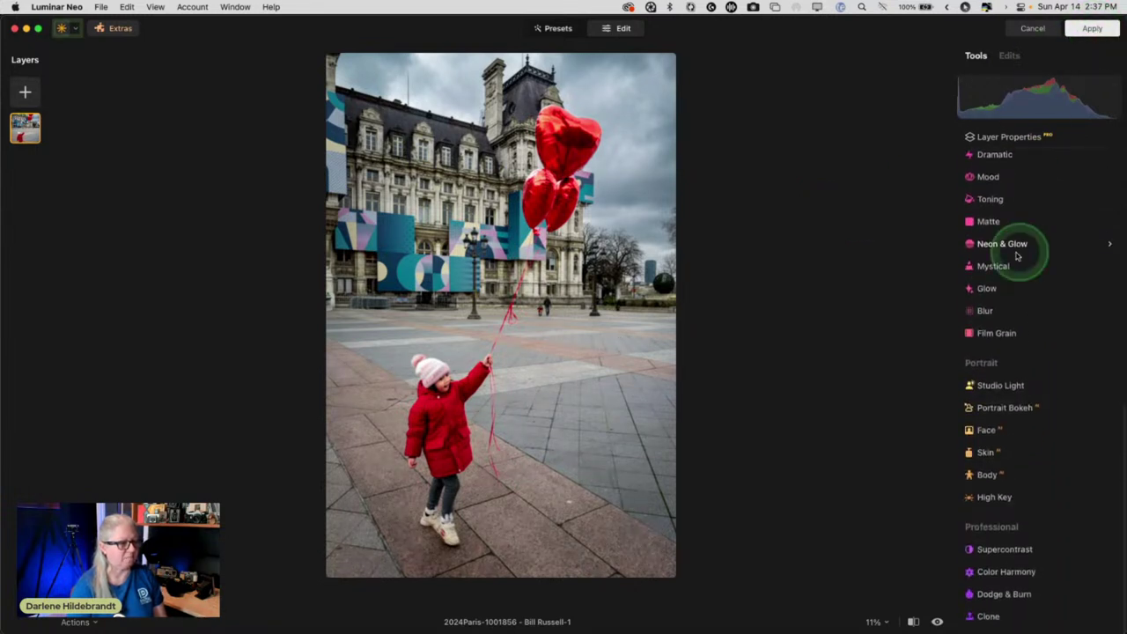
left_click(999, 268)
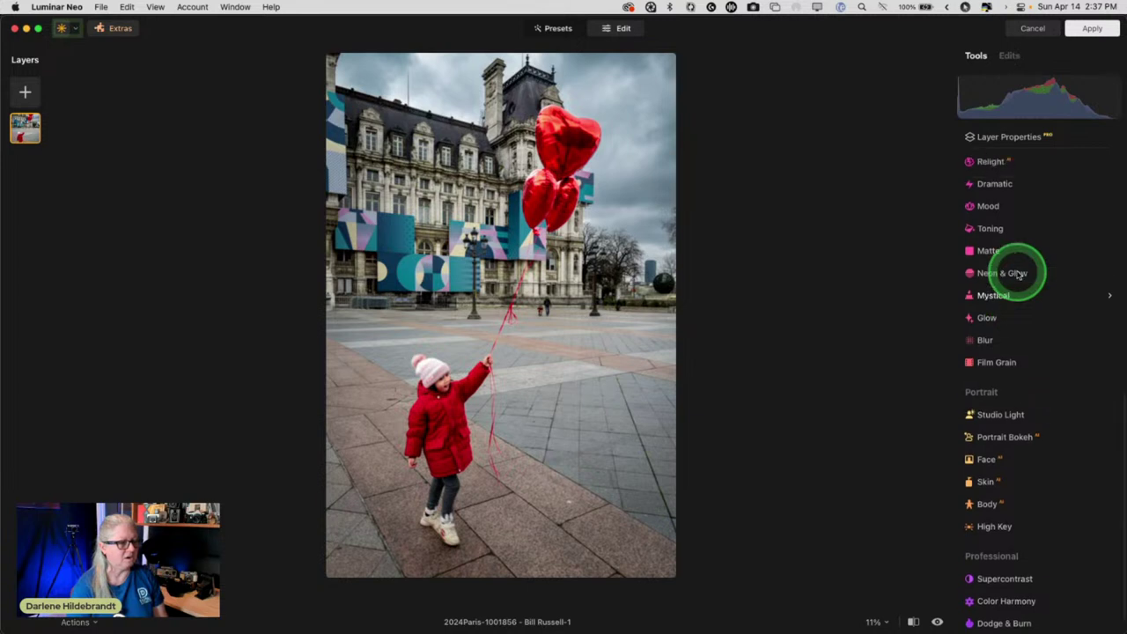
scroll(1016, 275, "up", 10)
left_click(1011, 179)
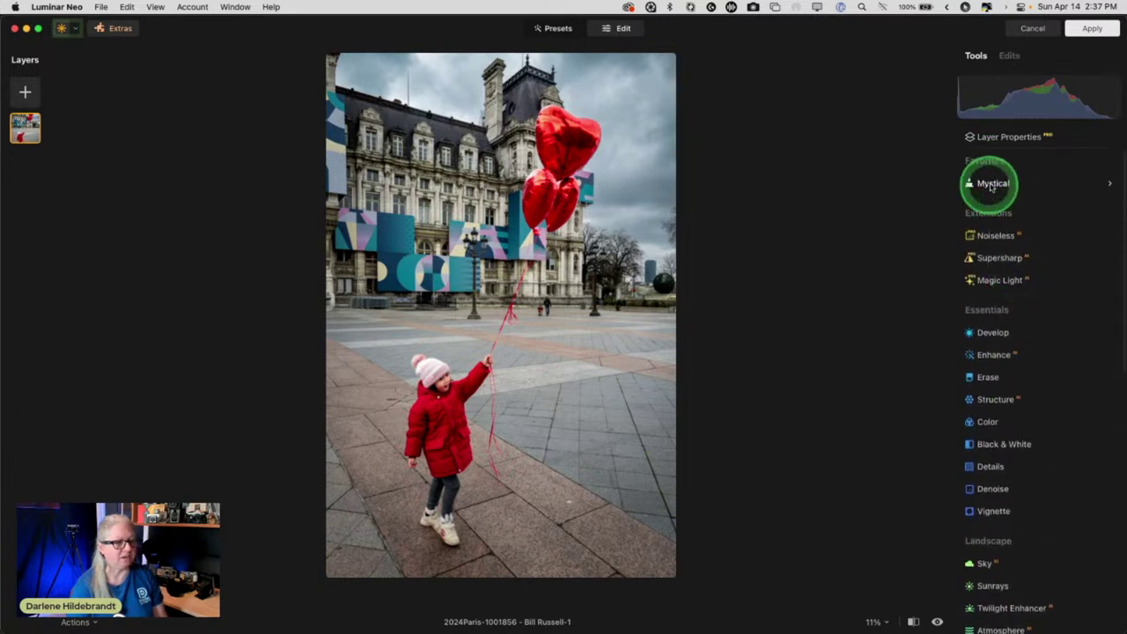
- Try the Supersharp tool on the photo with the Universal mode at Middle strength
scroll(997, 188, "down", 15)
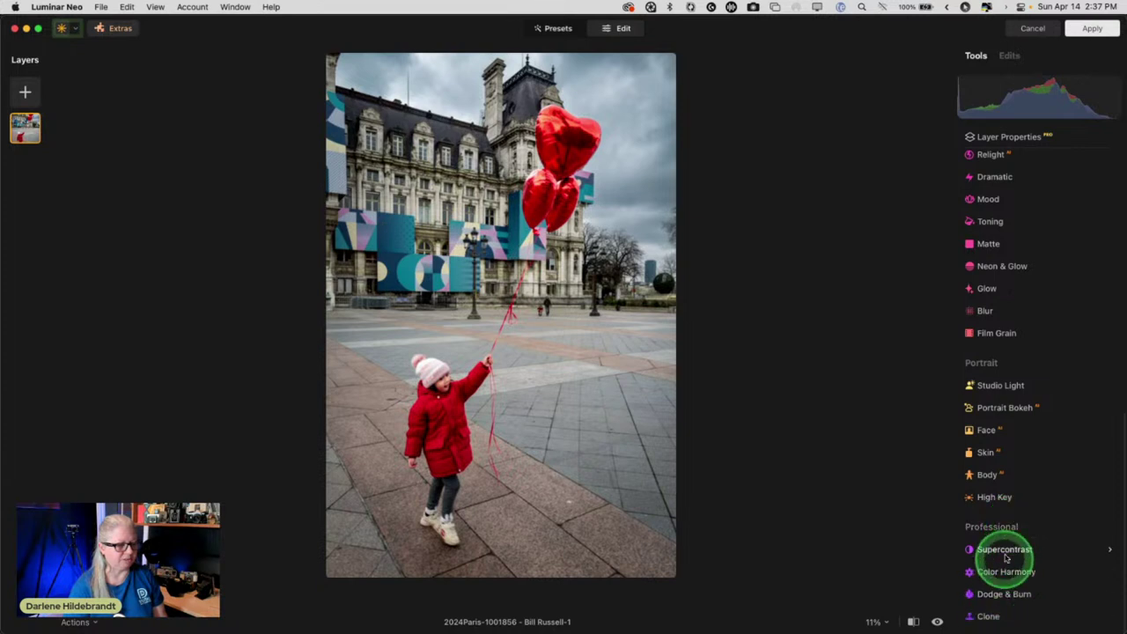
scroll(1014, 368, "up", 6)
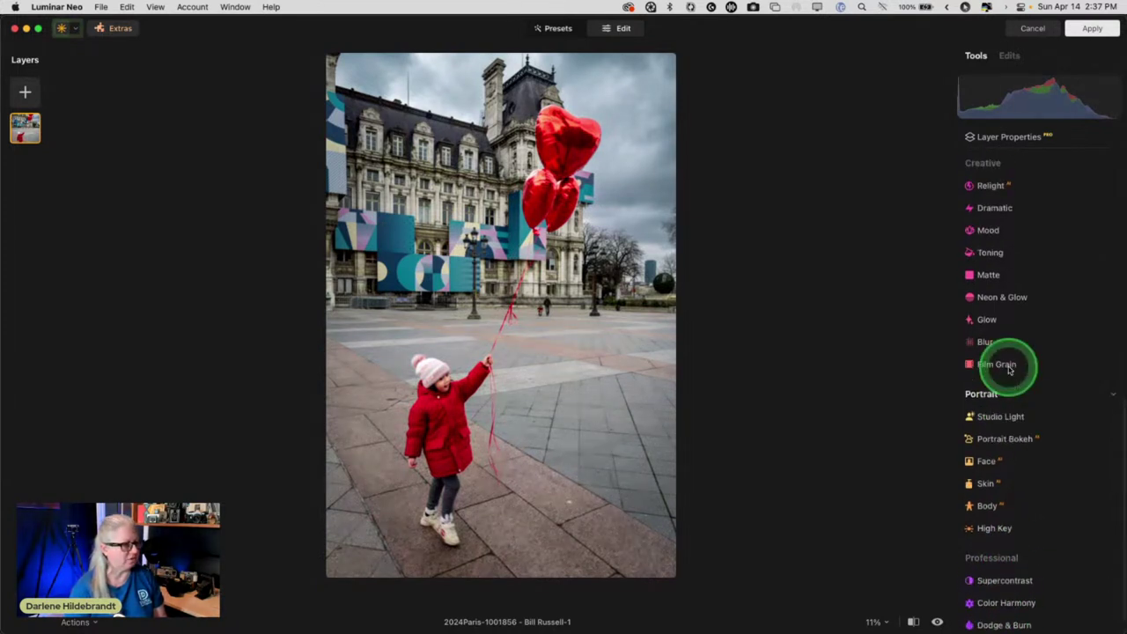
scroll(1009, 370, "up", 5)
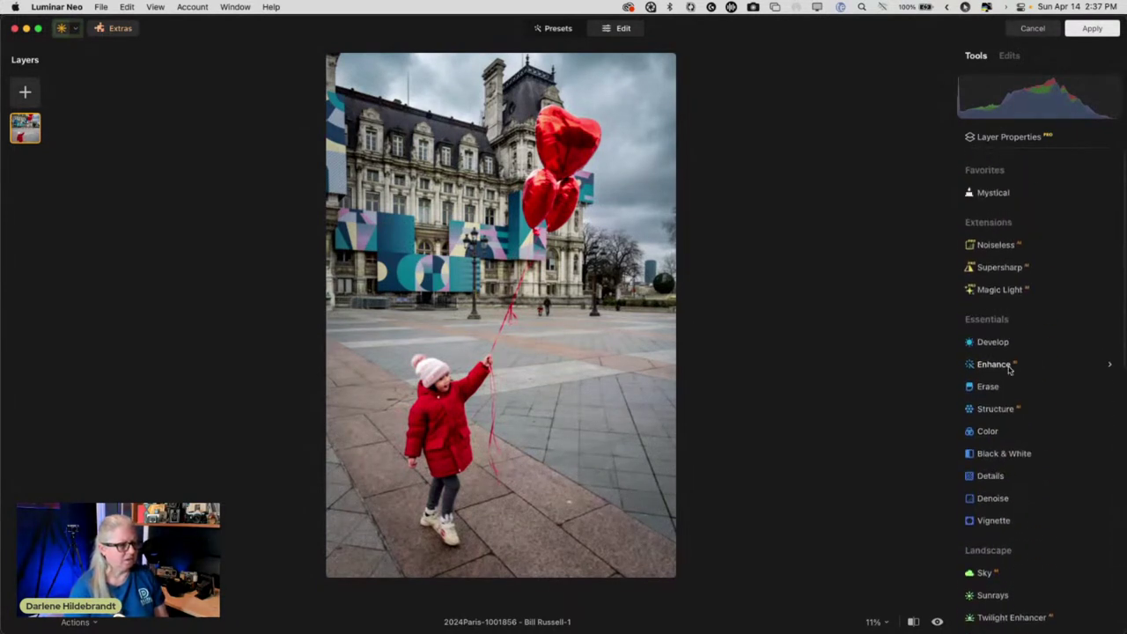
left_click(1010, 257)
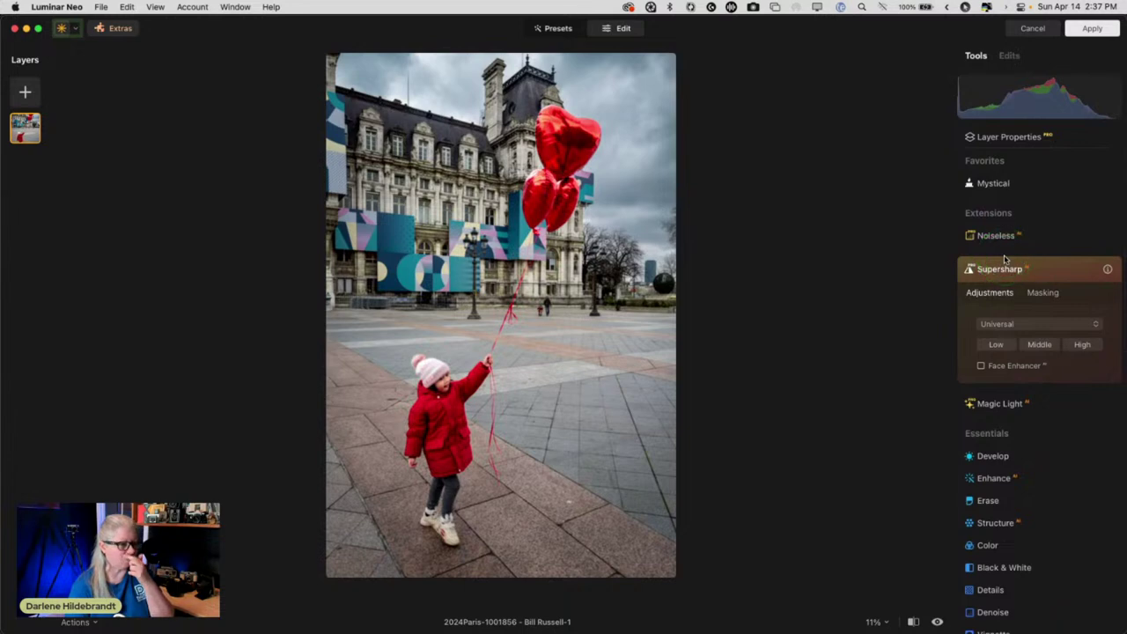
left_click(417, 421)
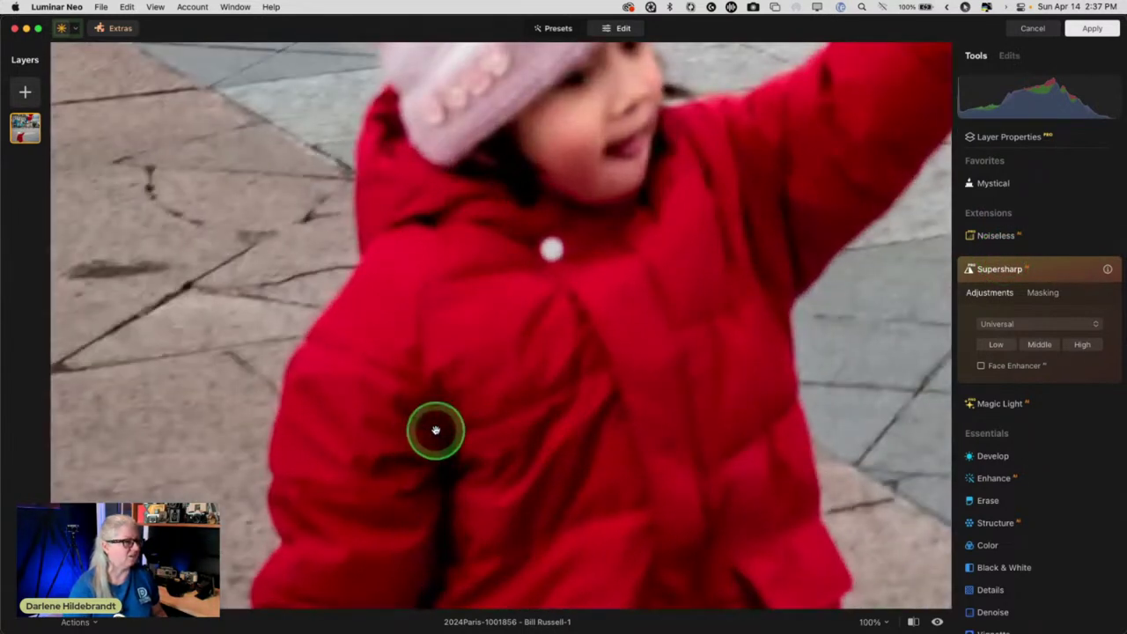
scroll(566, 402, "down", 3)
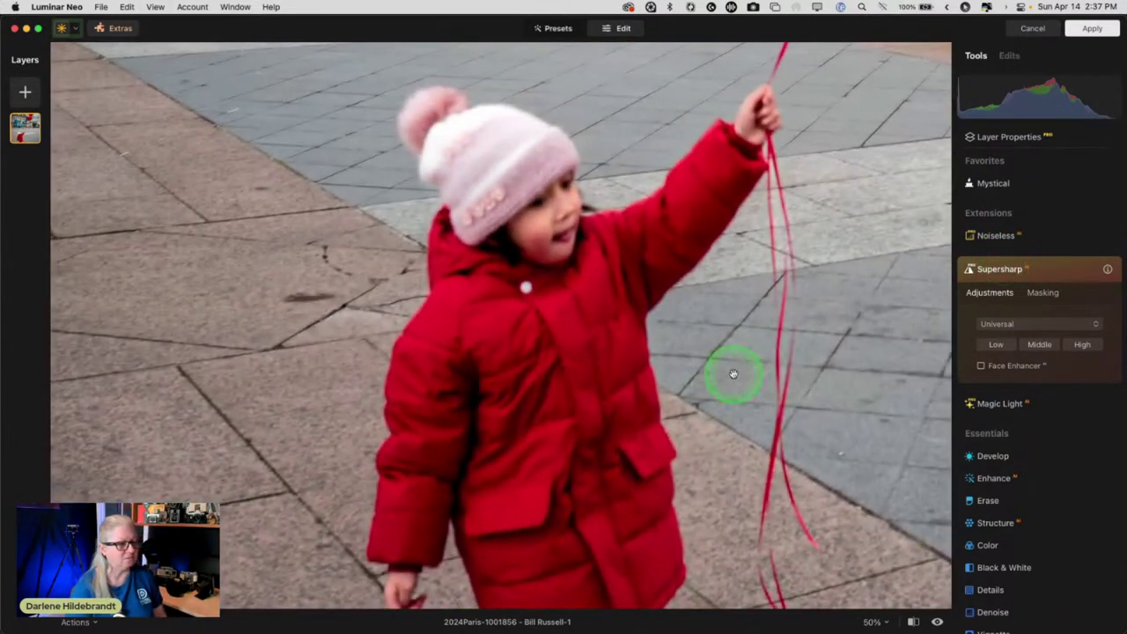
left_click(1031, 324)
left_click(1027, 338)
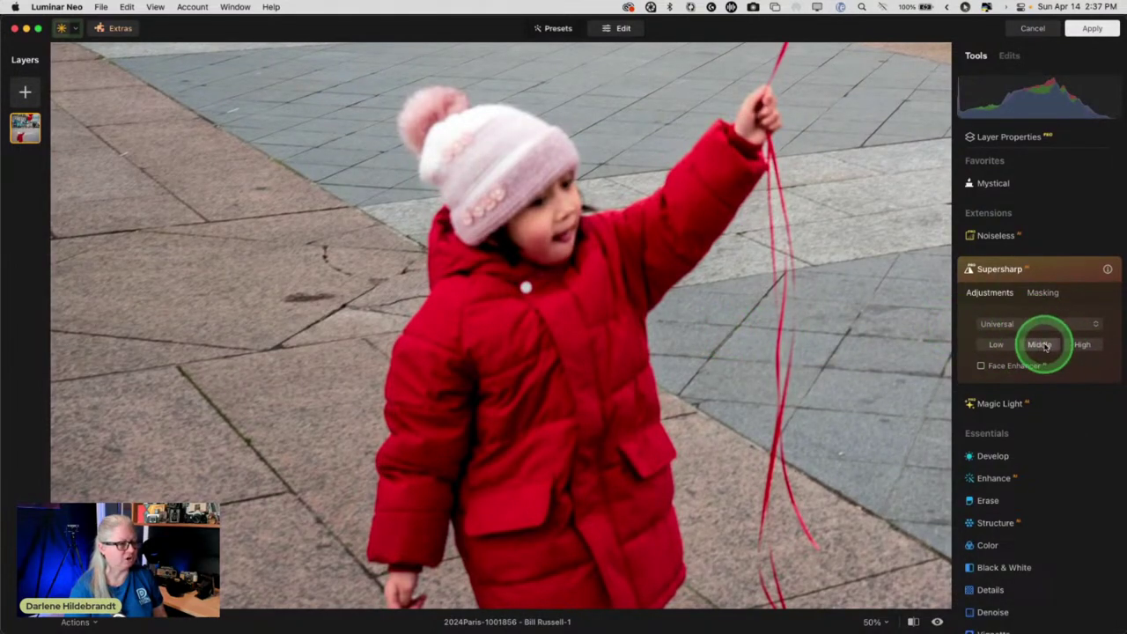
left_click(1041, 344)
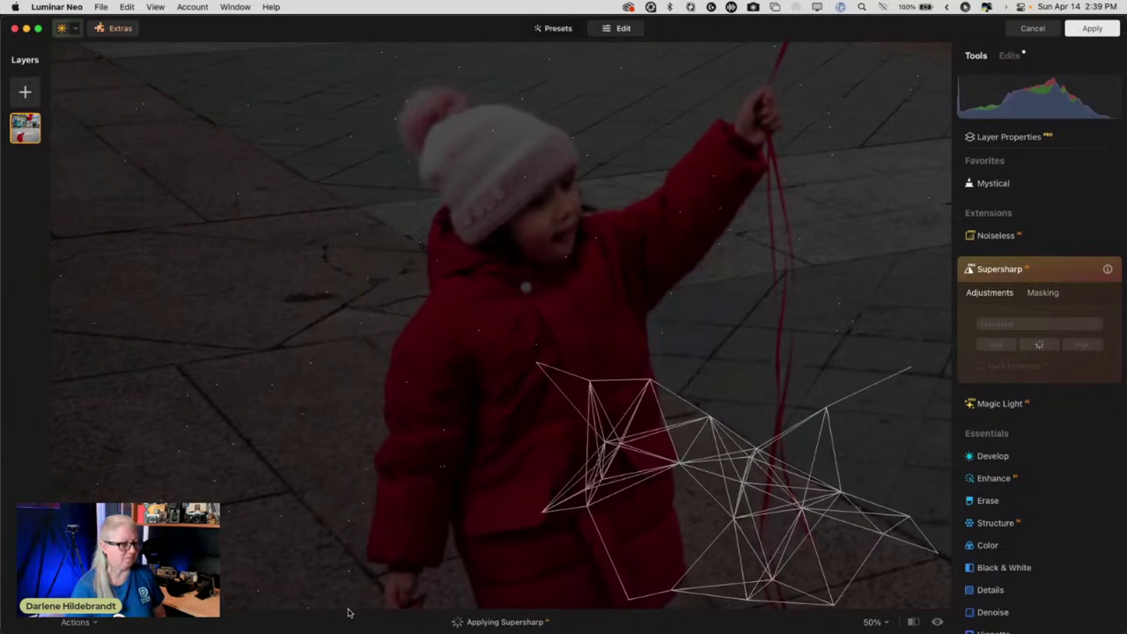
- Revert the Supersharp adjustment in the photo's applied edits
left_click(1032, 273)
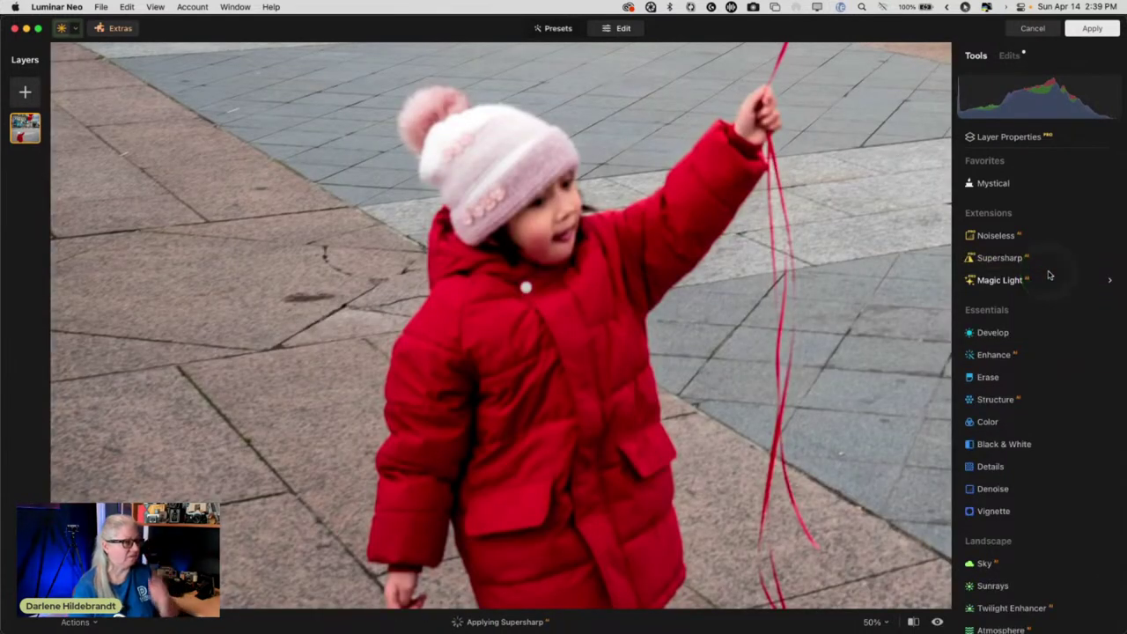
left_click(1010, 57)
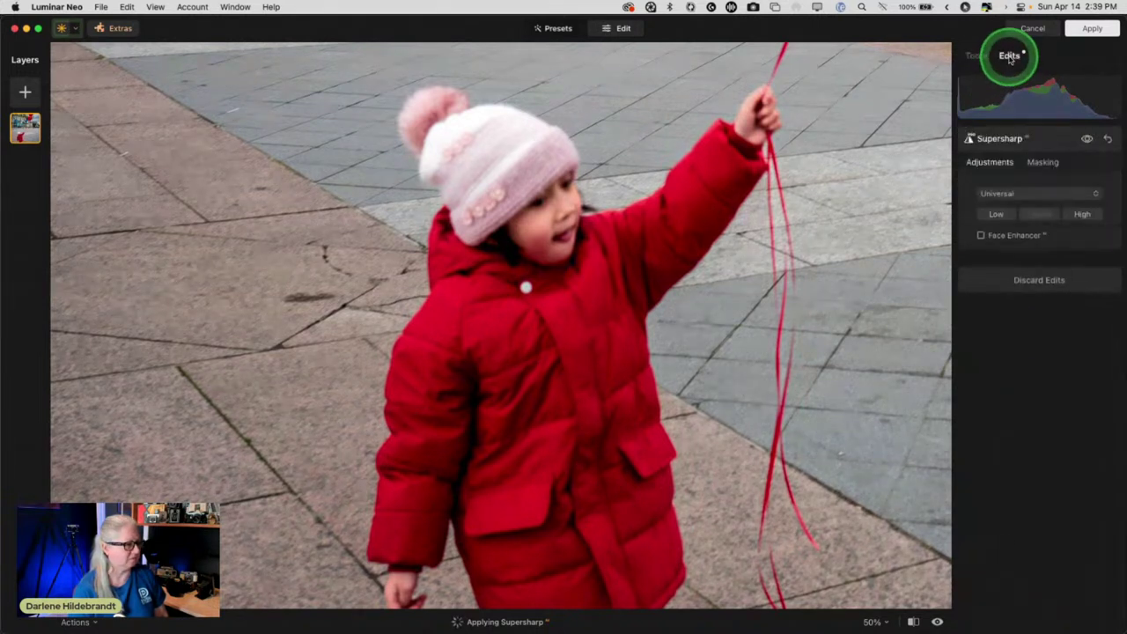
left_click(1108, 140)
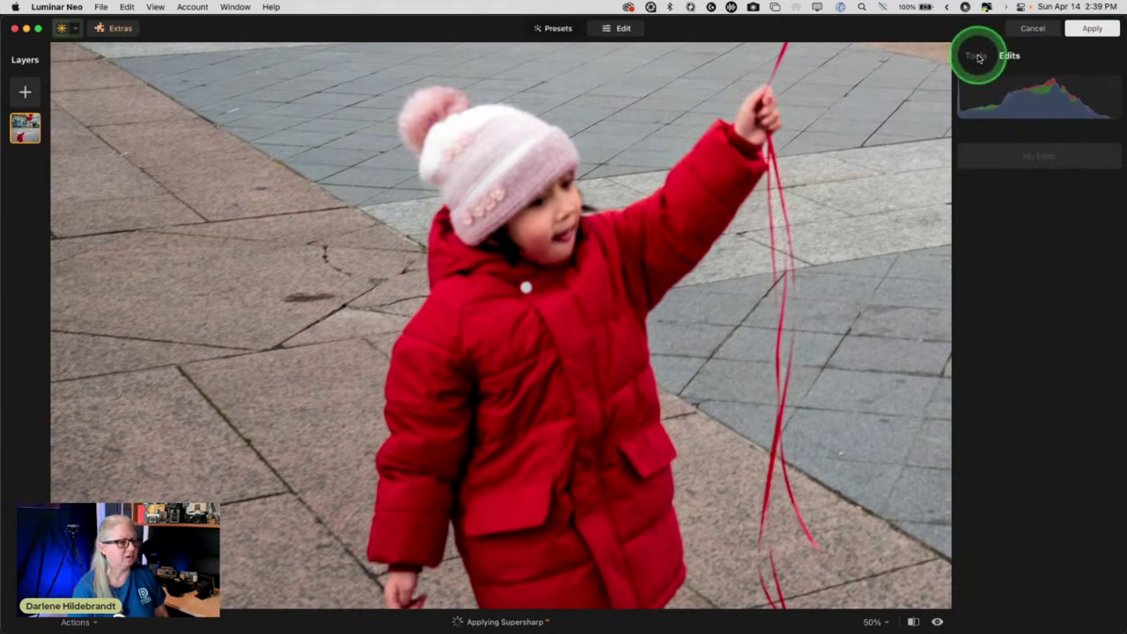
- Try setting Small Details to 82 in the Details tool and check the applied edits
left_click(983, 70)
scroll(1013, 303, "down", 3)
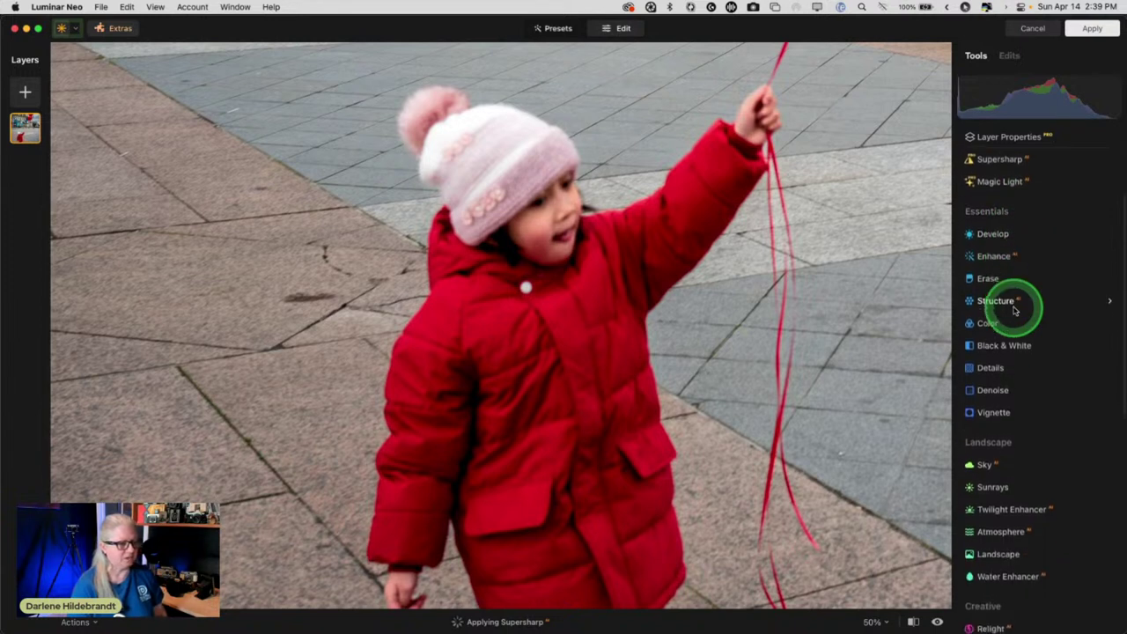
scroll(1014, 310, "down", 1)
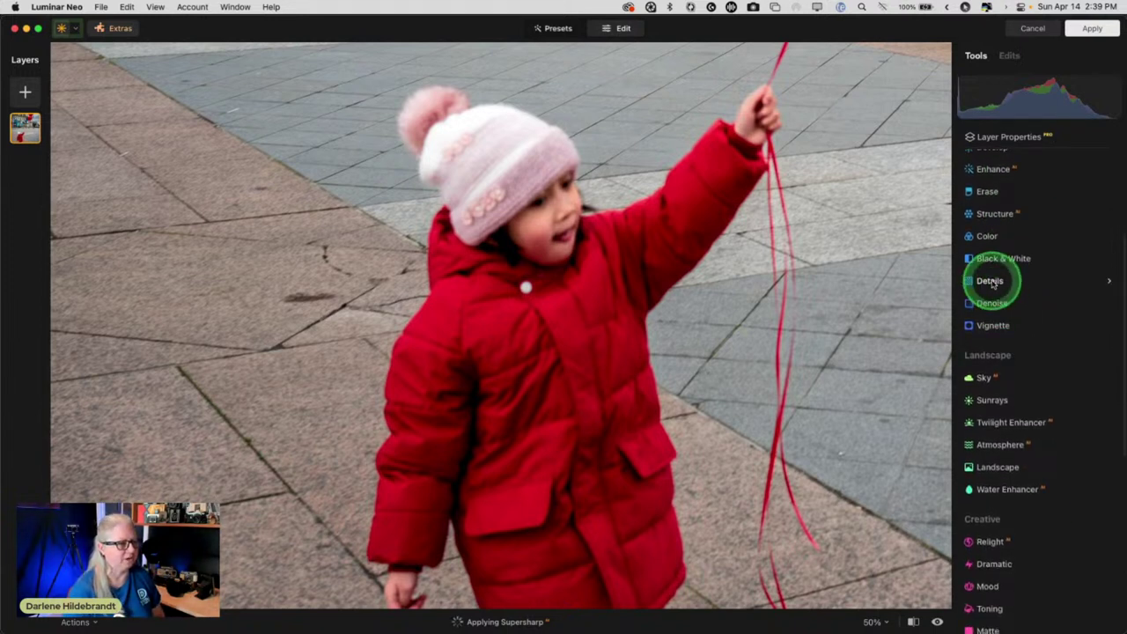
left_click(991, 282)
scroll(994, 287, "down", 1)
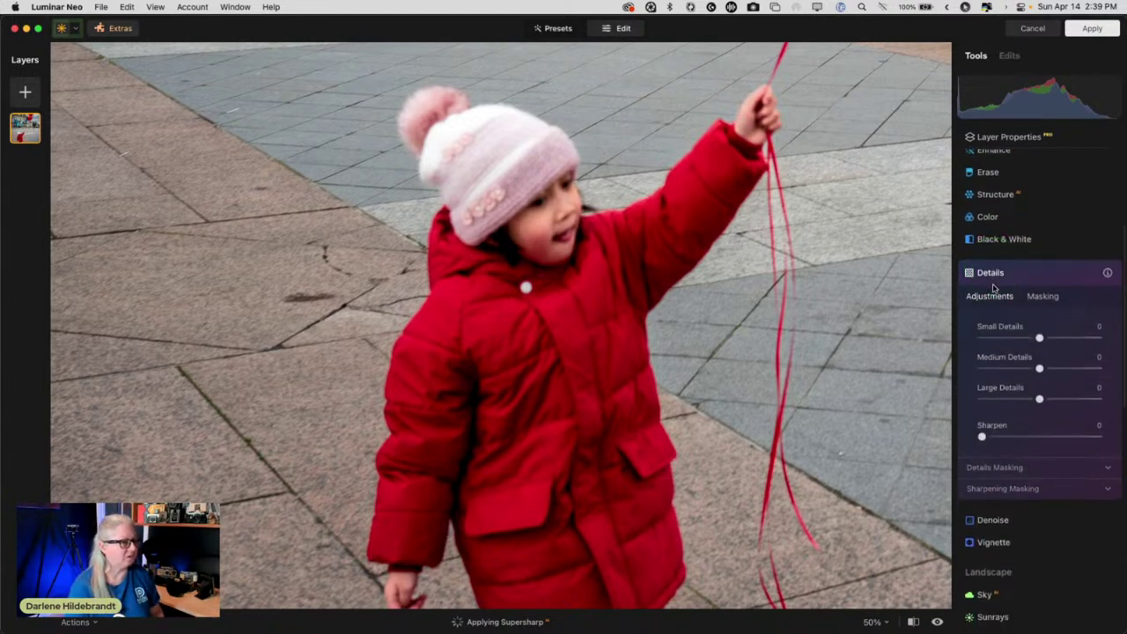
left_click(1031, 352)
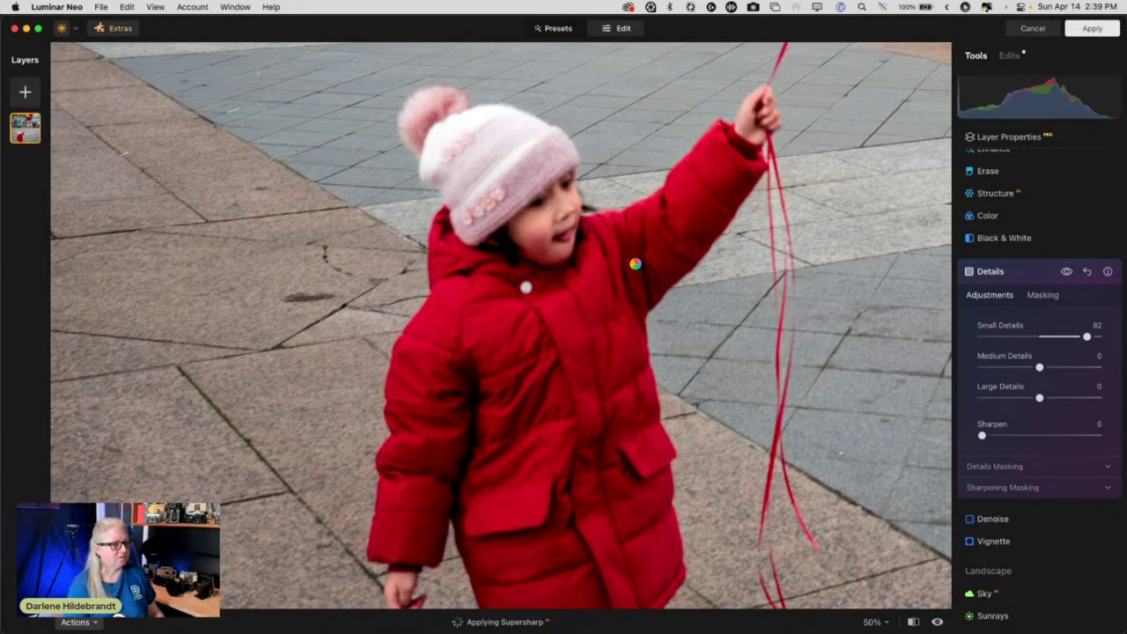
left_click_drag(853, 160, 794, 159)
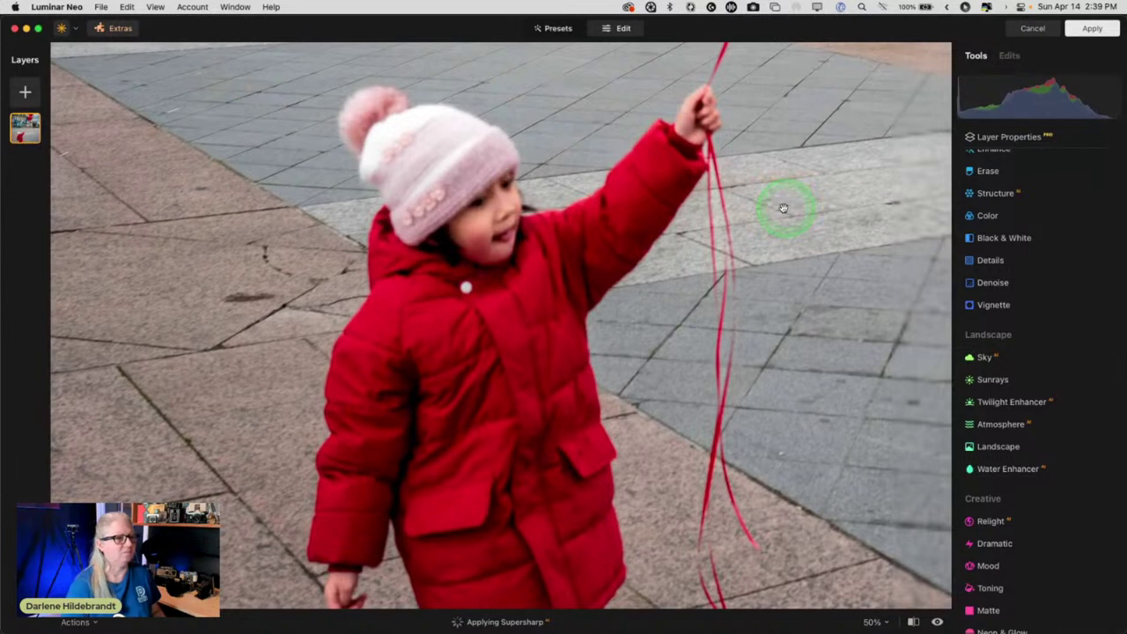
left_click(1009, 57)
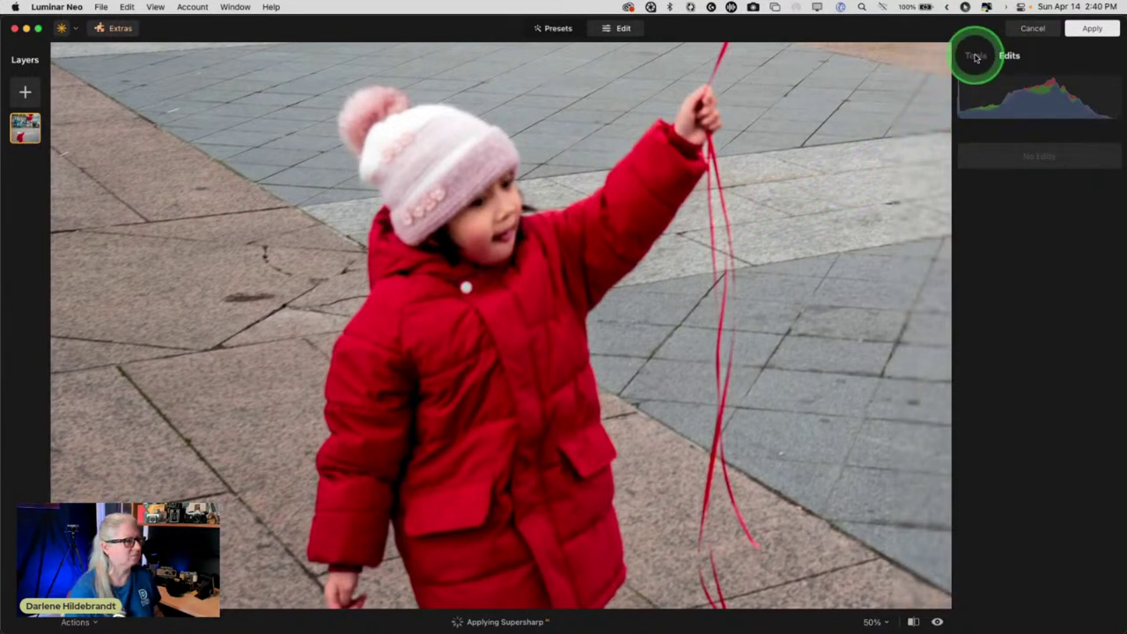
left_click(975, 57)
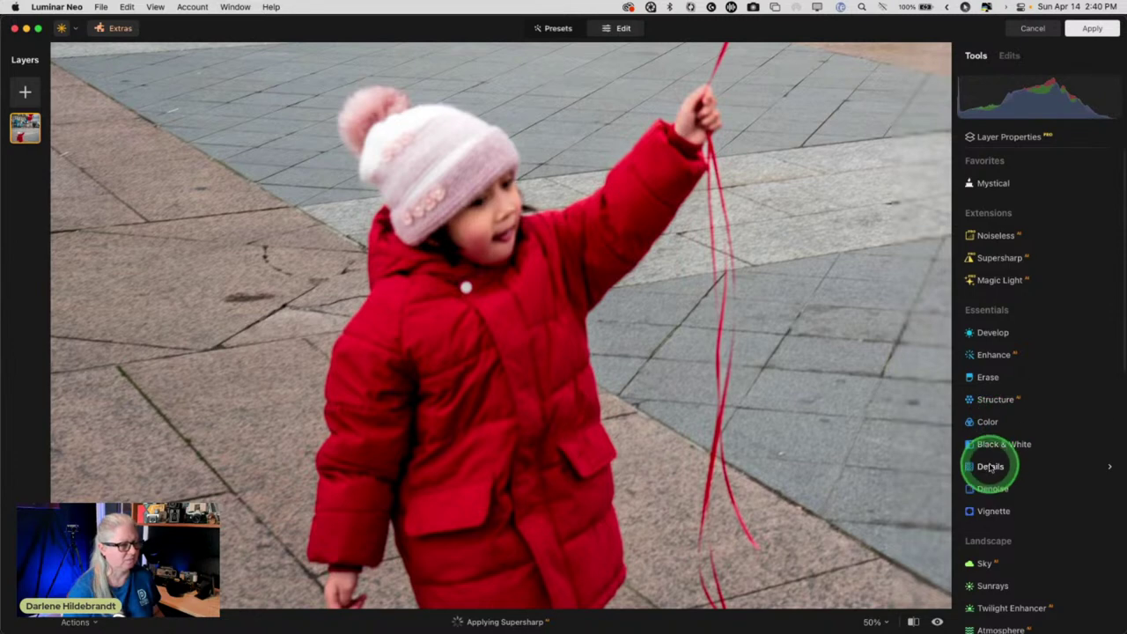
- Cancel all changes, quit the Luminar Neo plugin and return to Photoshop
left_click(1031, 29)
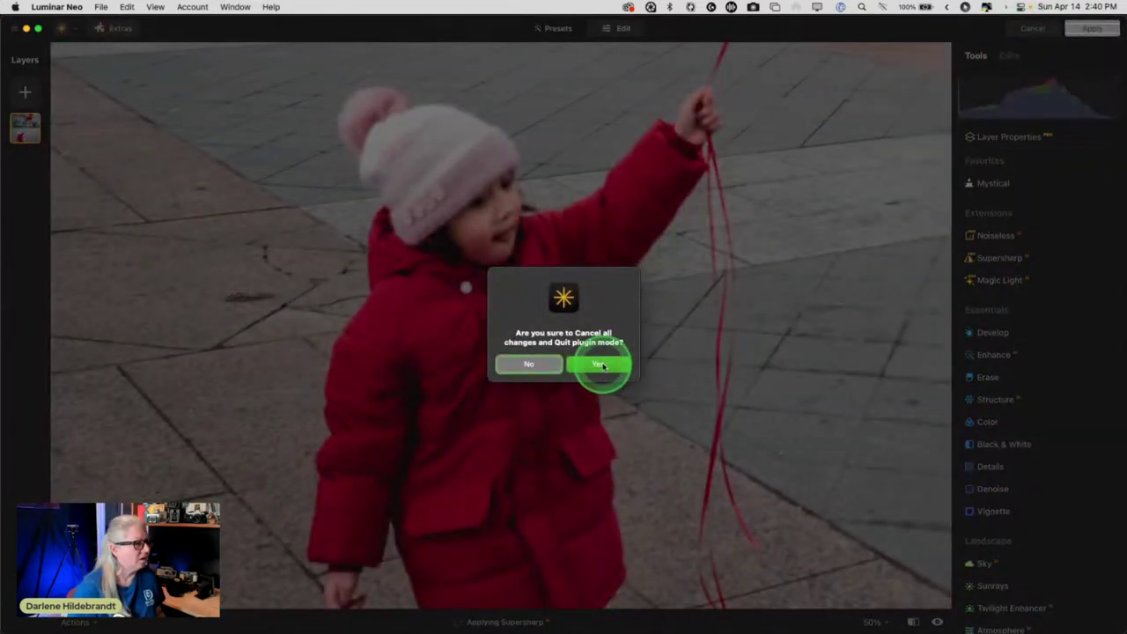
left_click(598, 365)
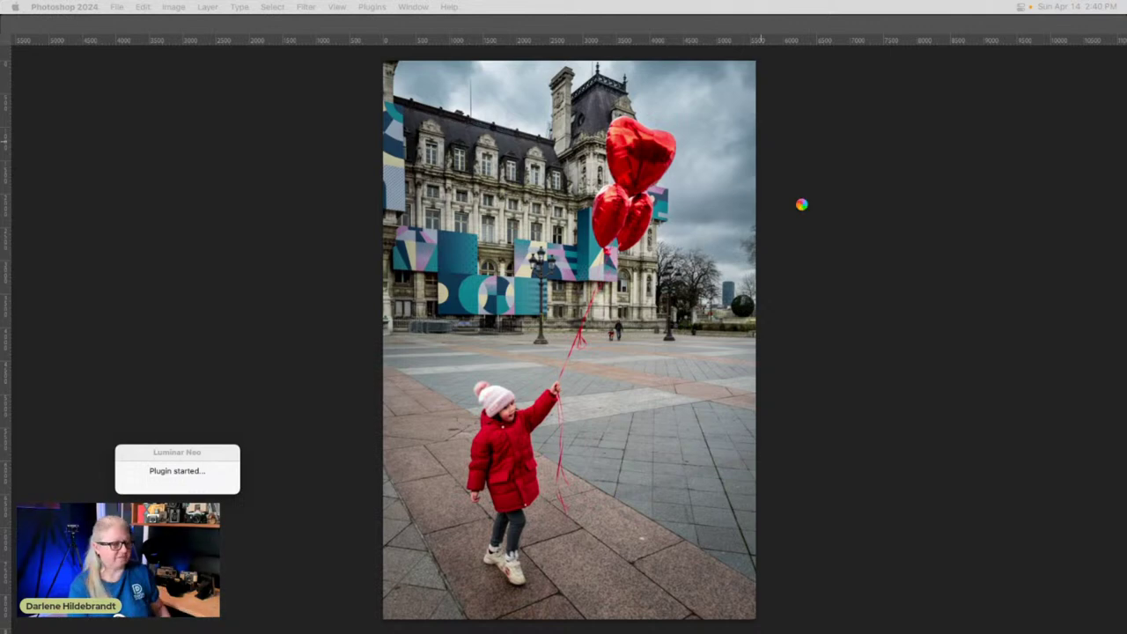
left_click(790, 207)
- Reopen the photo layer in the Skylum Luminar Neo filter, dismiss the crash report and show the editing tools
left_click(267, 21)
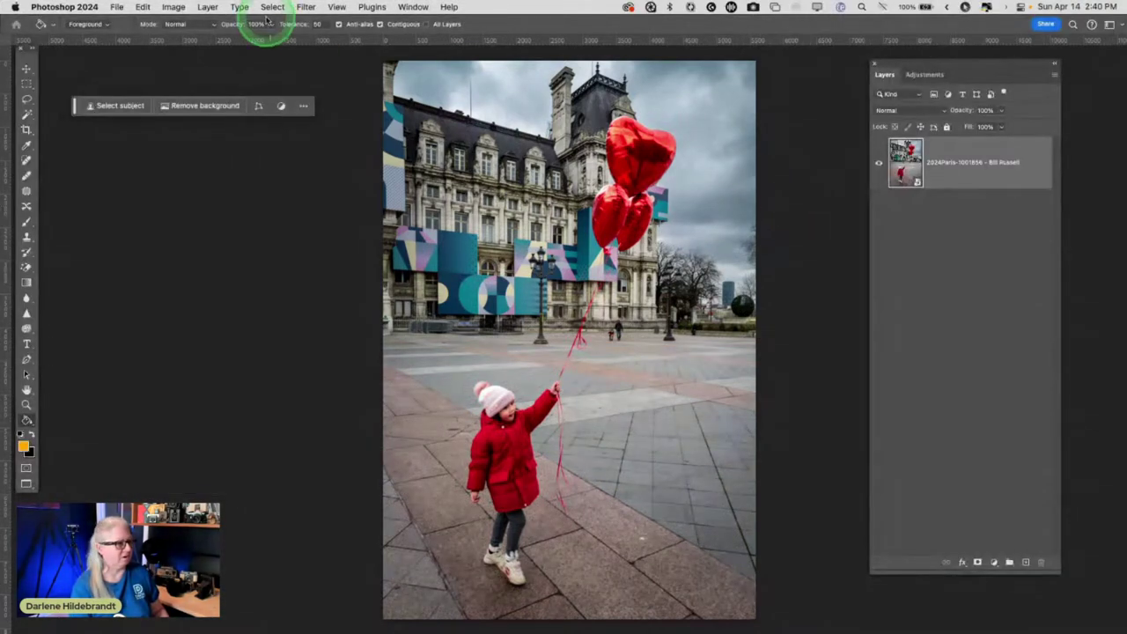
left_click(305, 6)
mouse_move(352, 383)
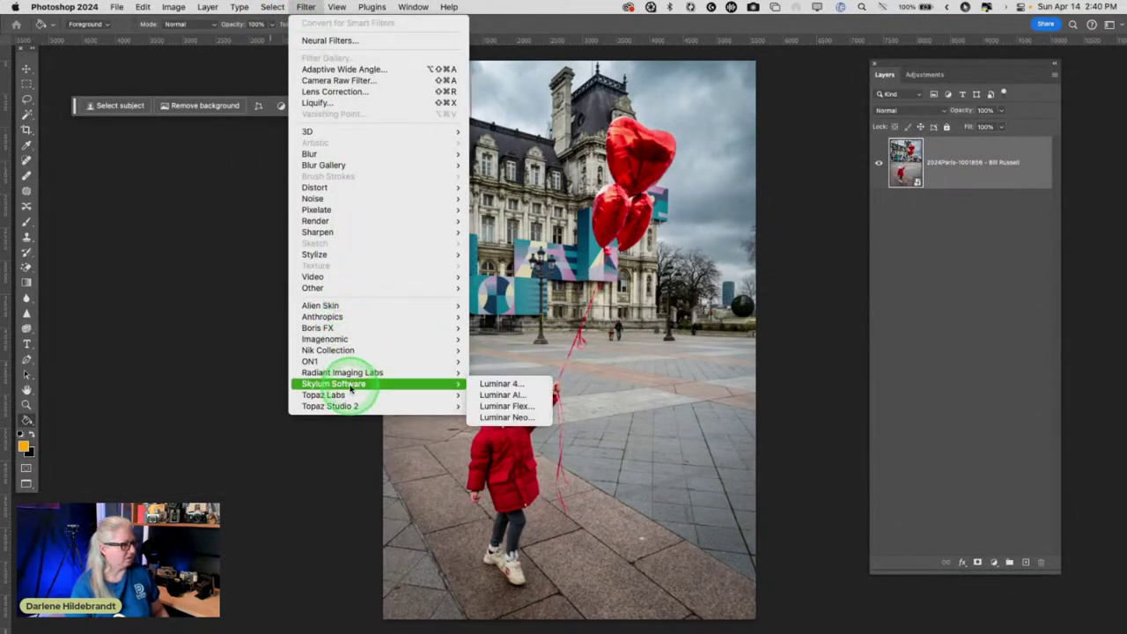
left_click(695, 296)
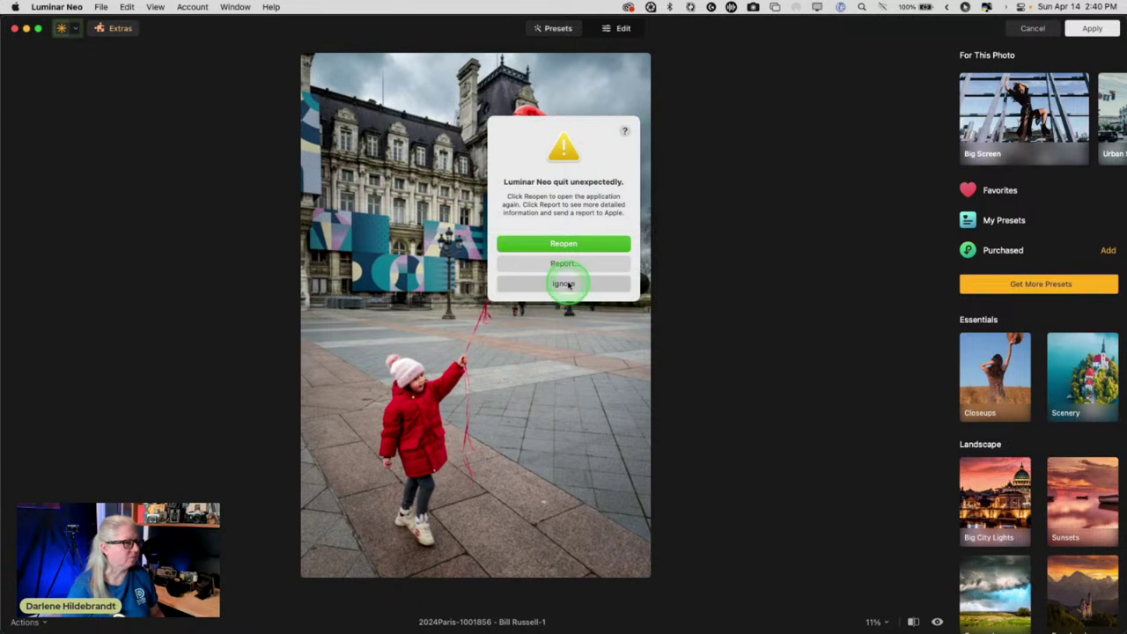
left_click(520, 123)
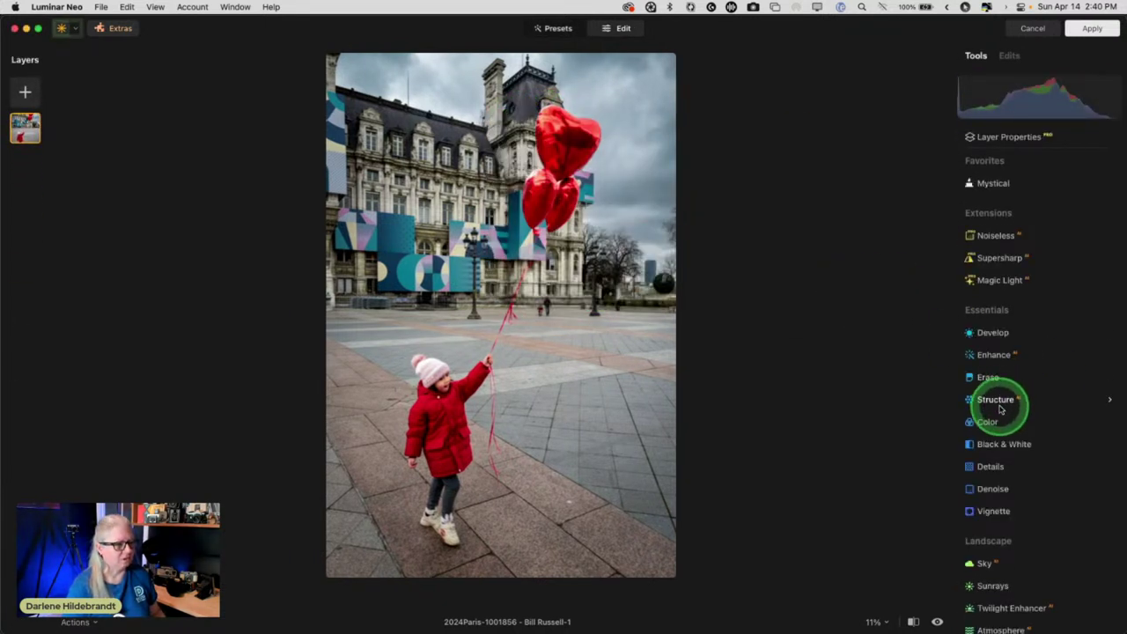
- Set Small Details to 78 and Medium Details to 45 in the Details tool, checking the child's face and coat up close
left_click(990, 467)
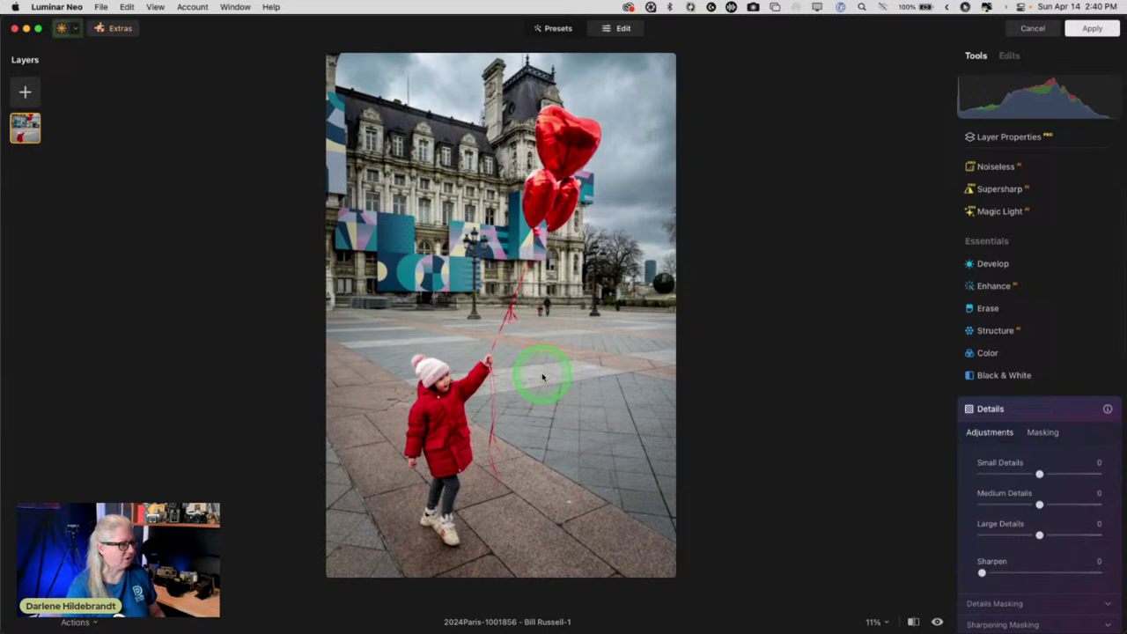
double_click(450, 395)
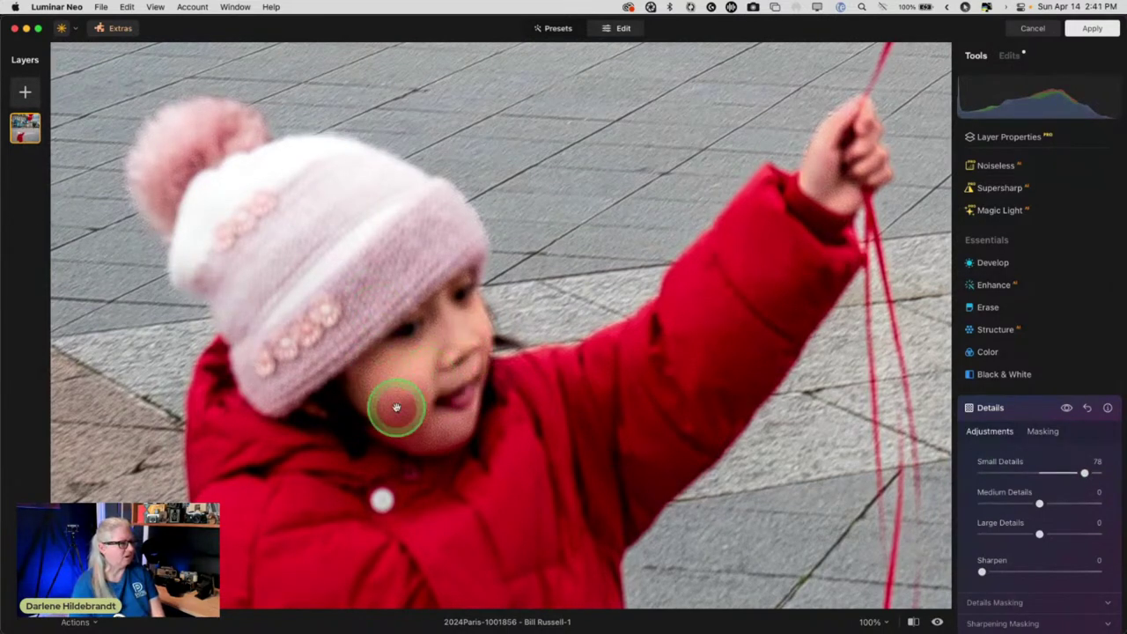
left_click_drag(442, 455, 432, 349)
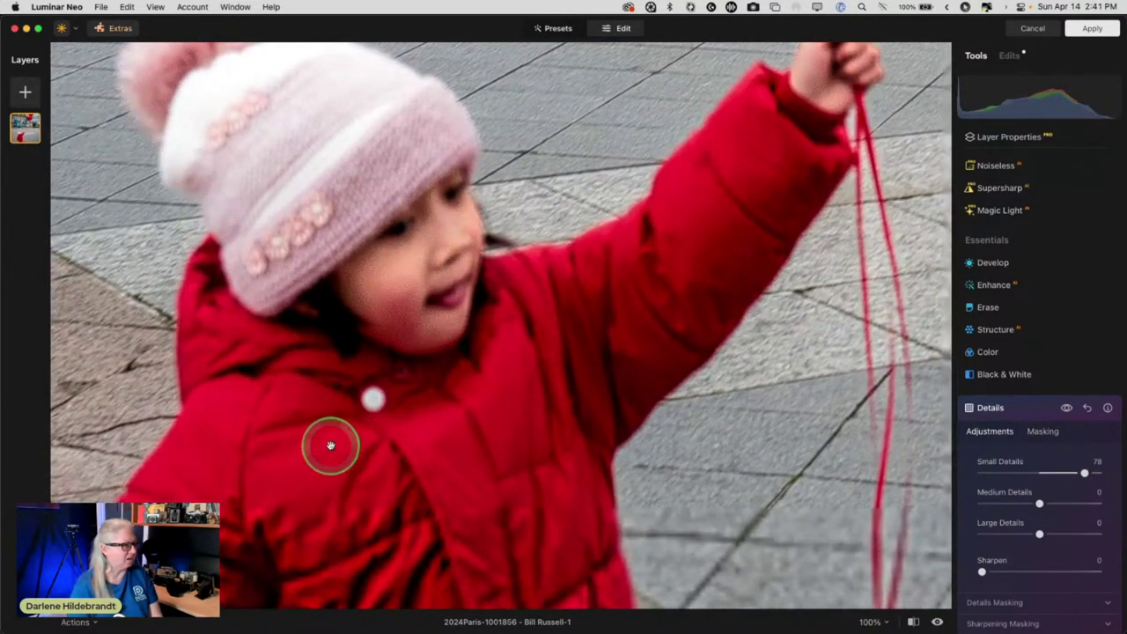
left_click_drag(349, 496, 390, 402)
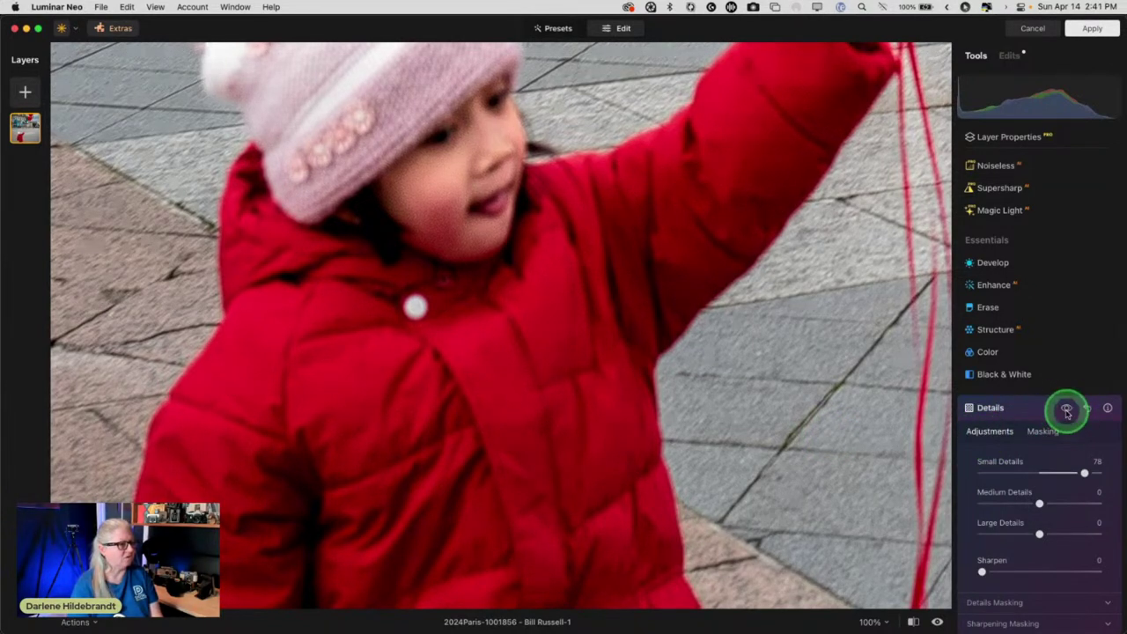
left_click(1041, 510)
left_click(1040, 504)
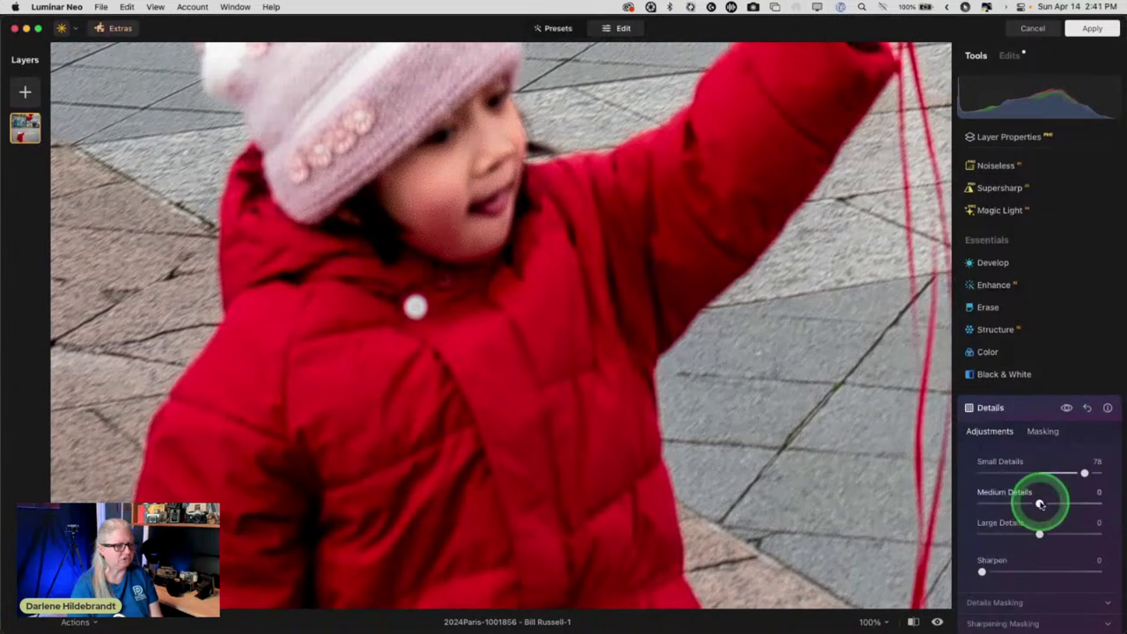
left_click_drag(1063, 503, 1067, 503)
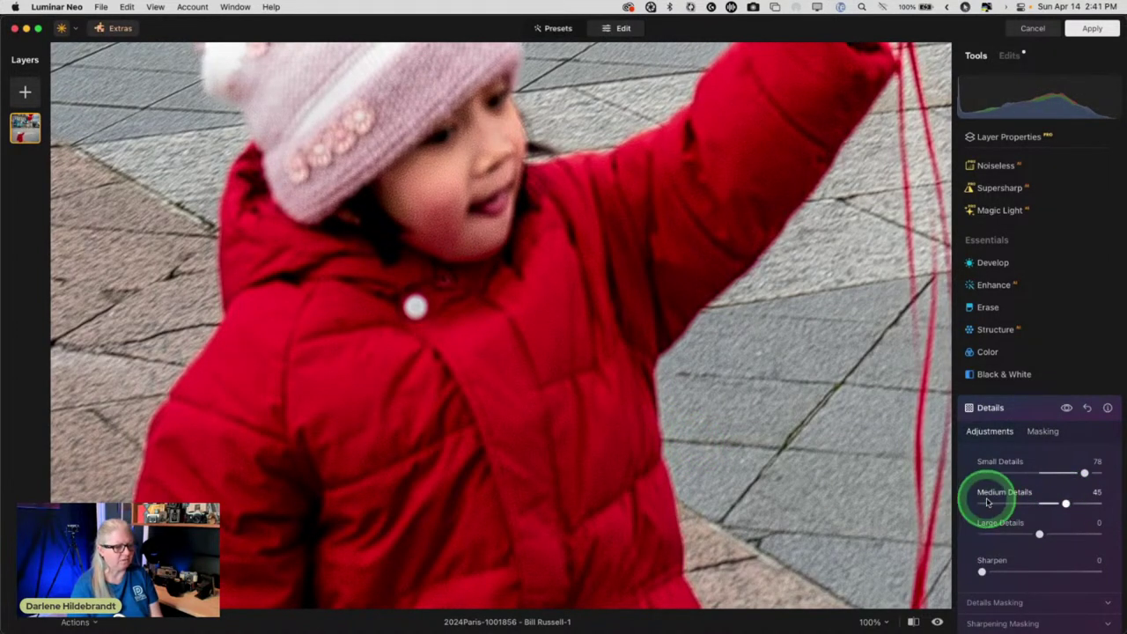
- Compare the child's face and coat with the Details adjustment off and on
scroll(986, 501, "down", 3)
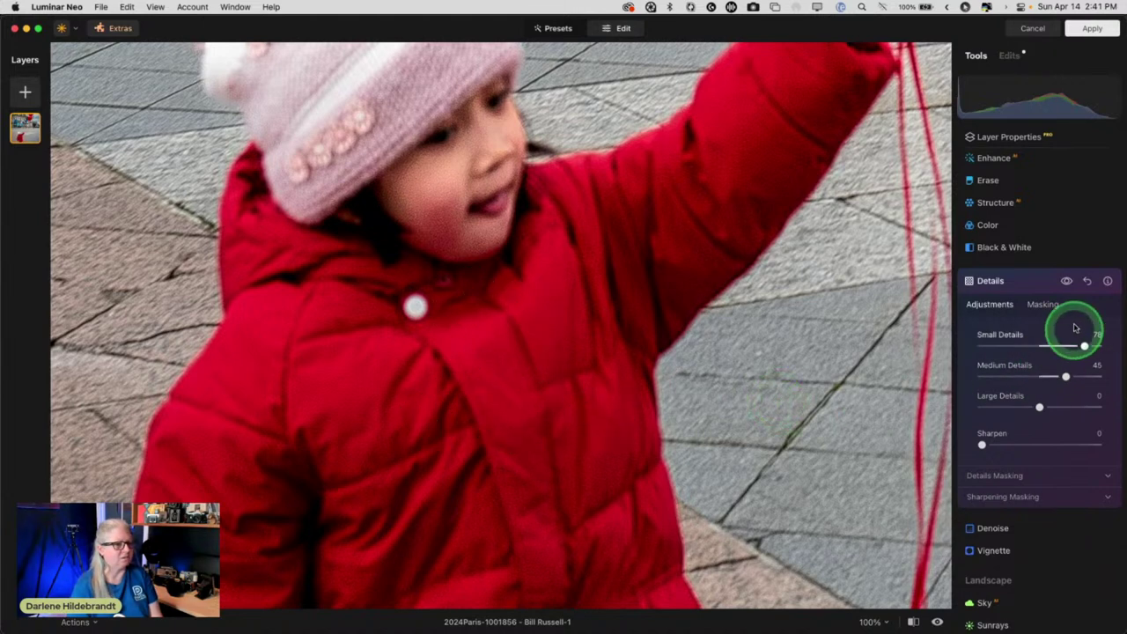
left_click(1068, 281)
left_click(1067, 282)
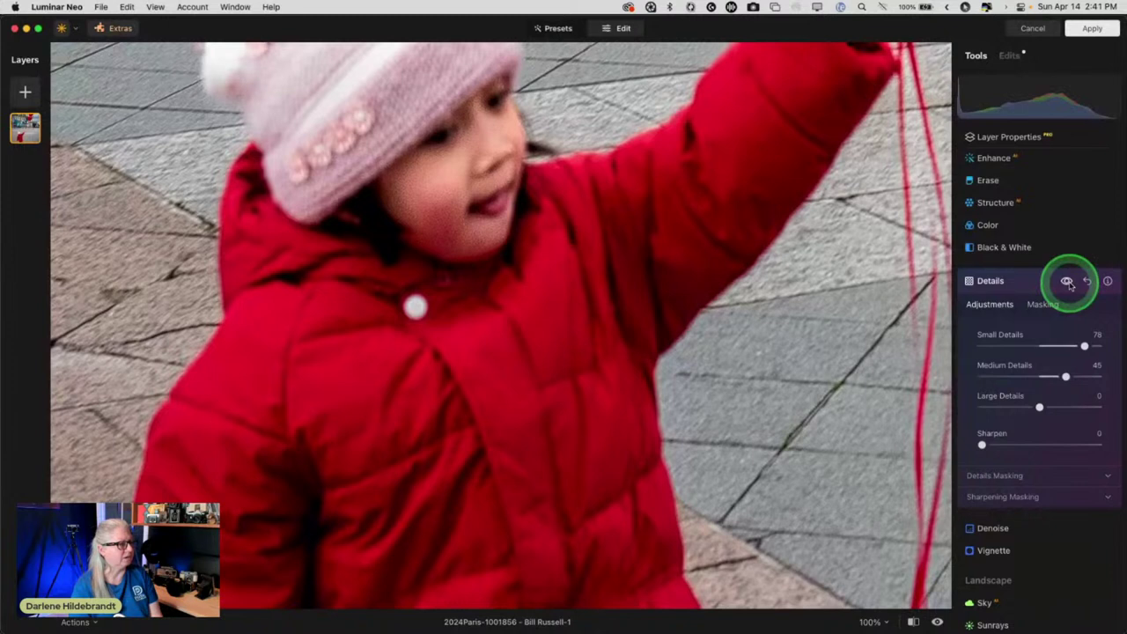
- Look at the Noiseless tool's strength options and review the edits applied to the photo
left_click(1024, 286)
scroll(1039, 361, "up", 5)
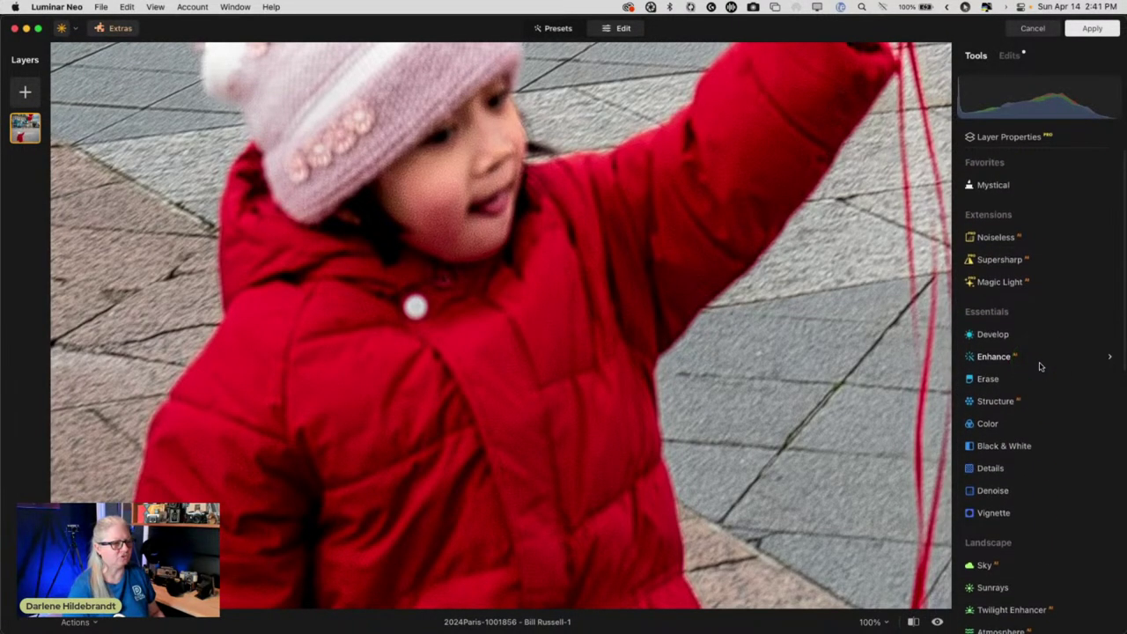
left_click(997, 236)
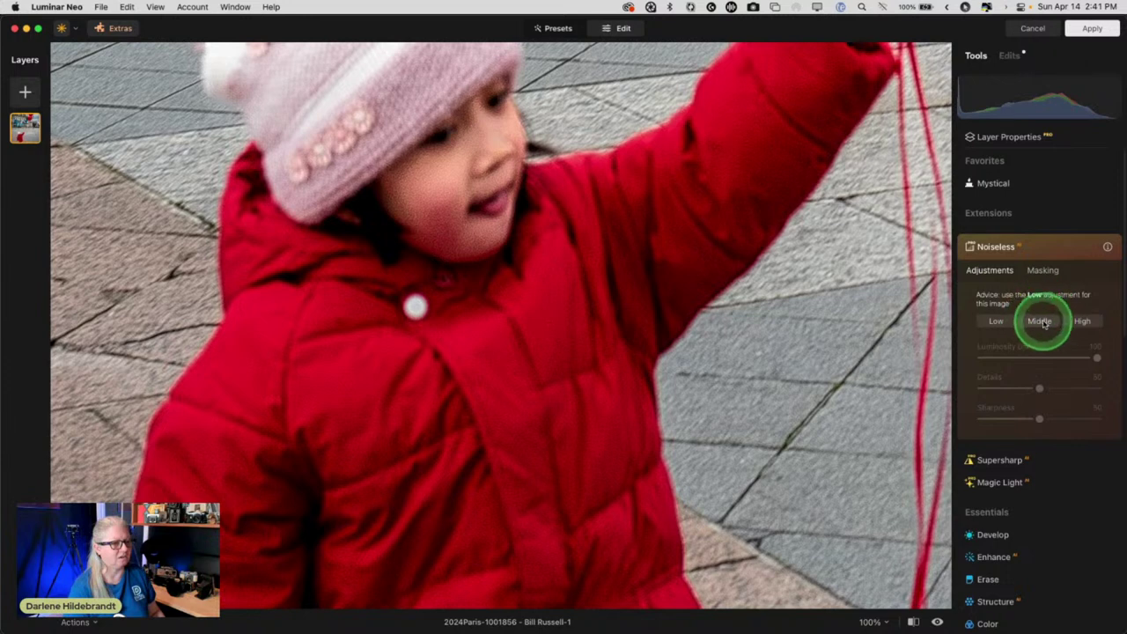
left_click(1008, 54)
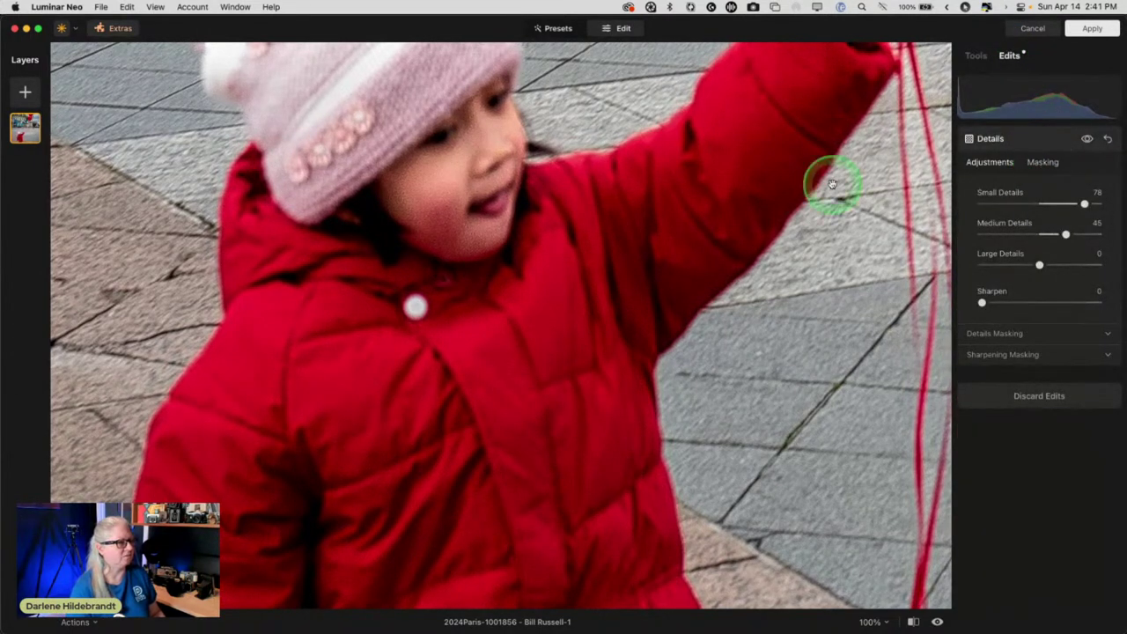
- Mask the Details adjustment to the whole child, including clothing, face and shoes, with Object Select, and show the mask actions
left_click(694, 238)
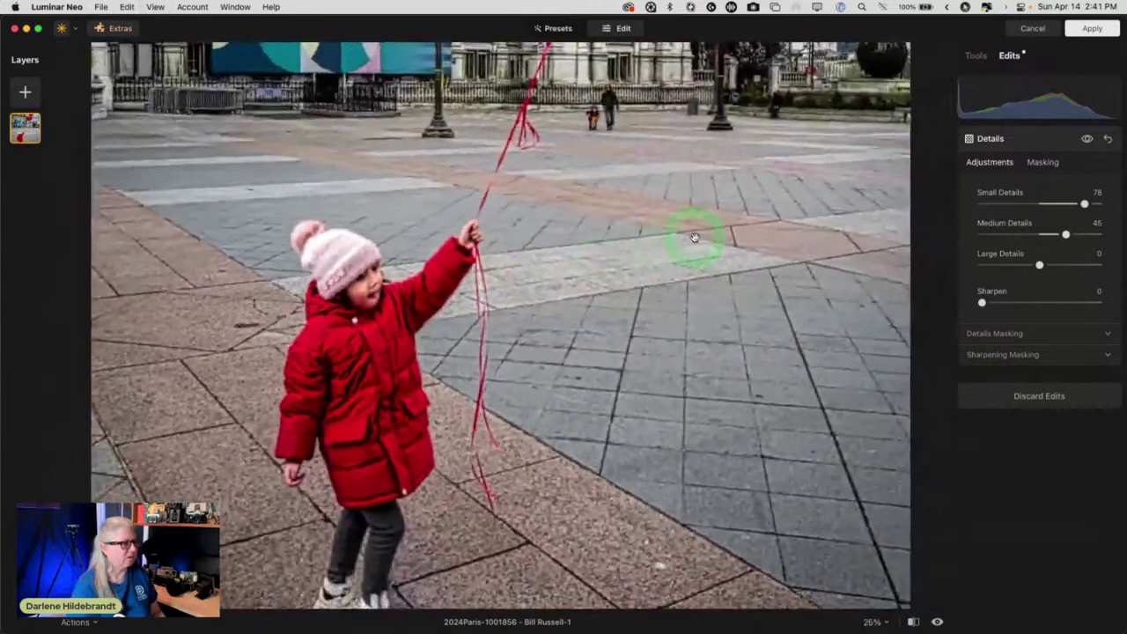
left_click(1042, 161)
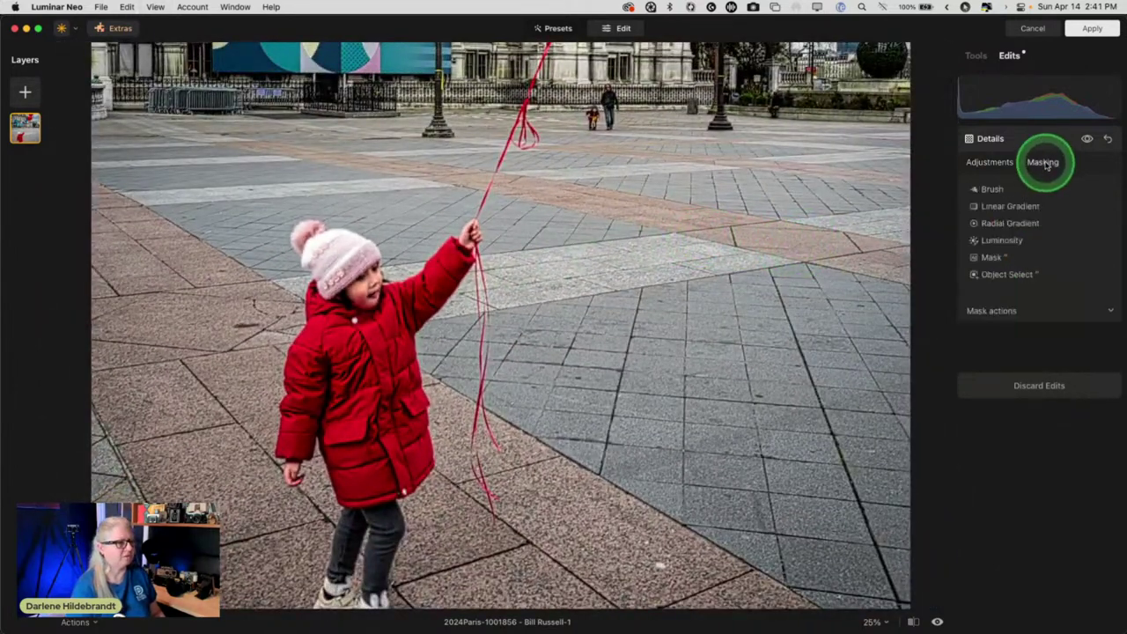
left_click(993, 246)
left_click(993, 273)
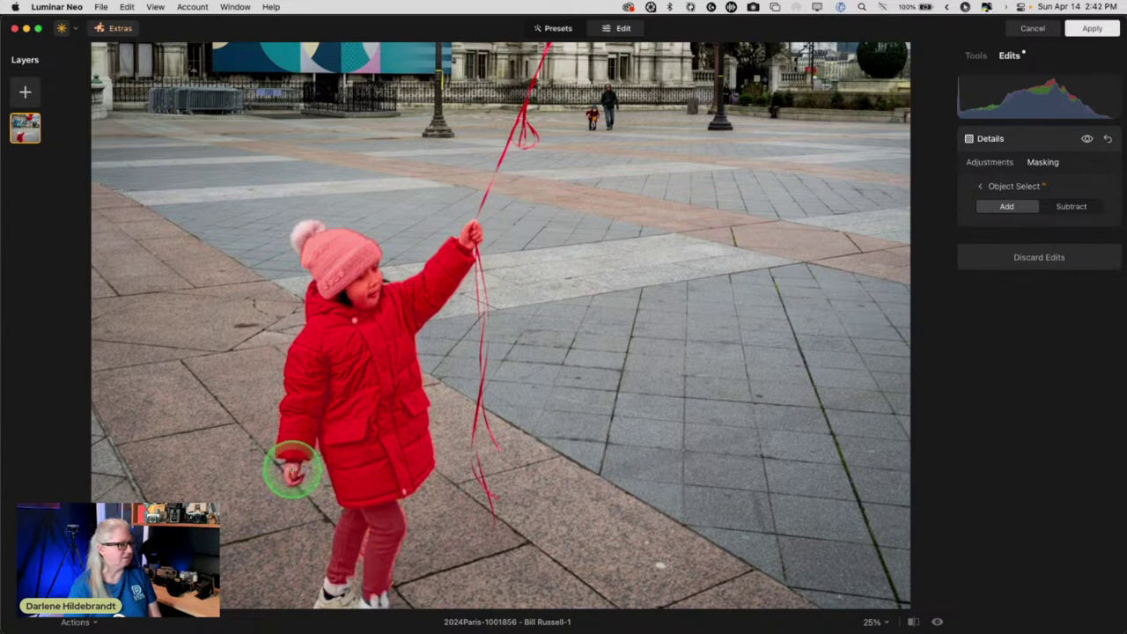
scroll(375, 380, "down", 3)
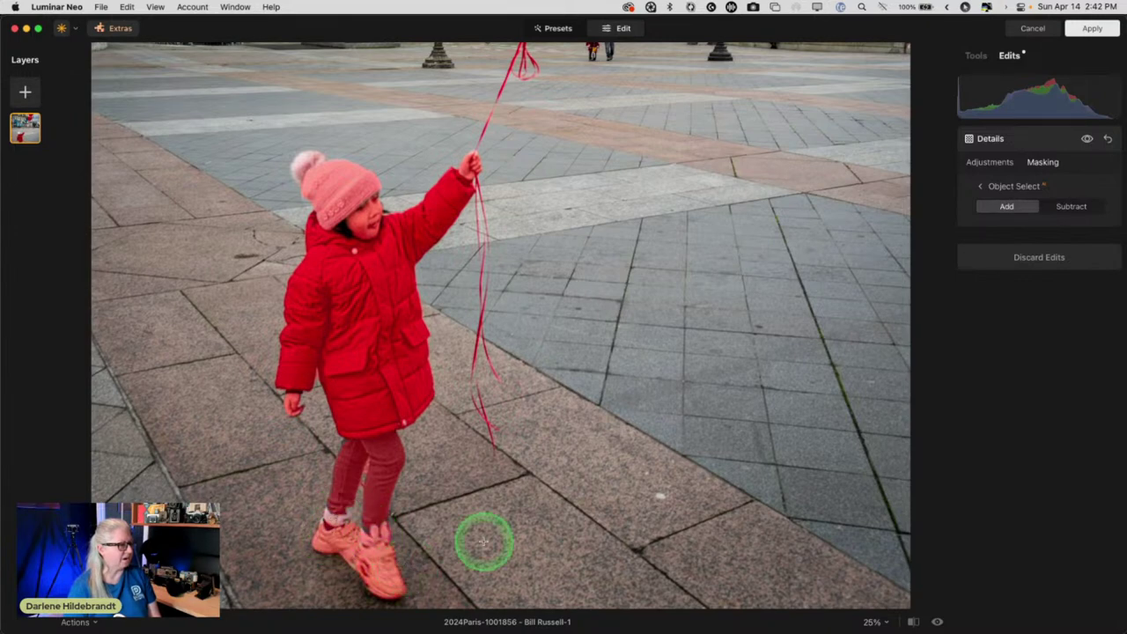
left_click(696, 278)
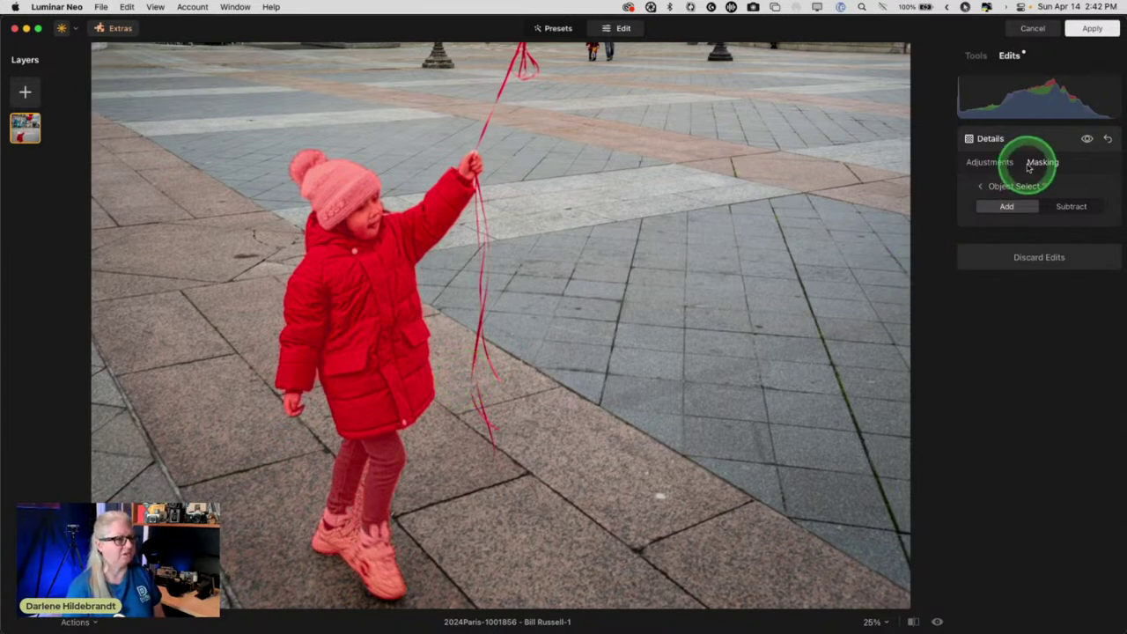
left_click(993, 186)
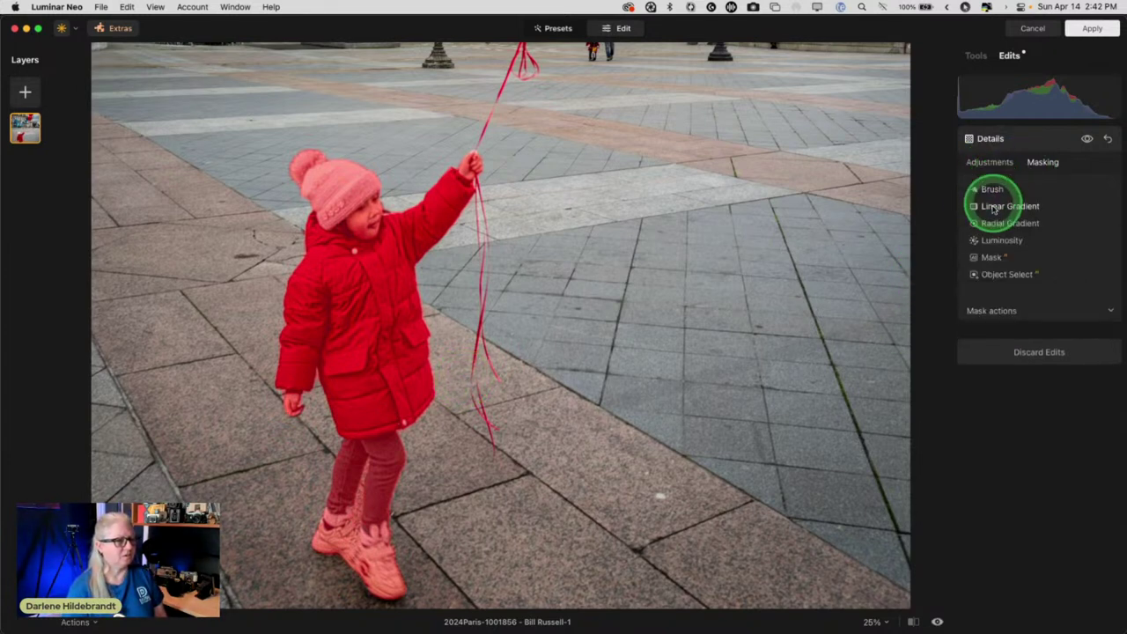
left_click(993, 310)
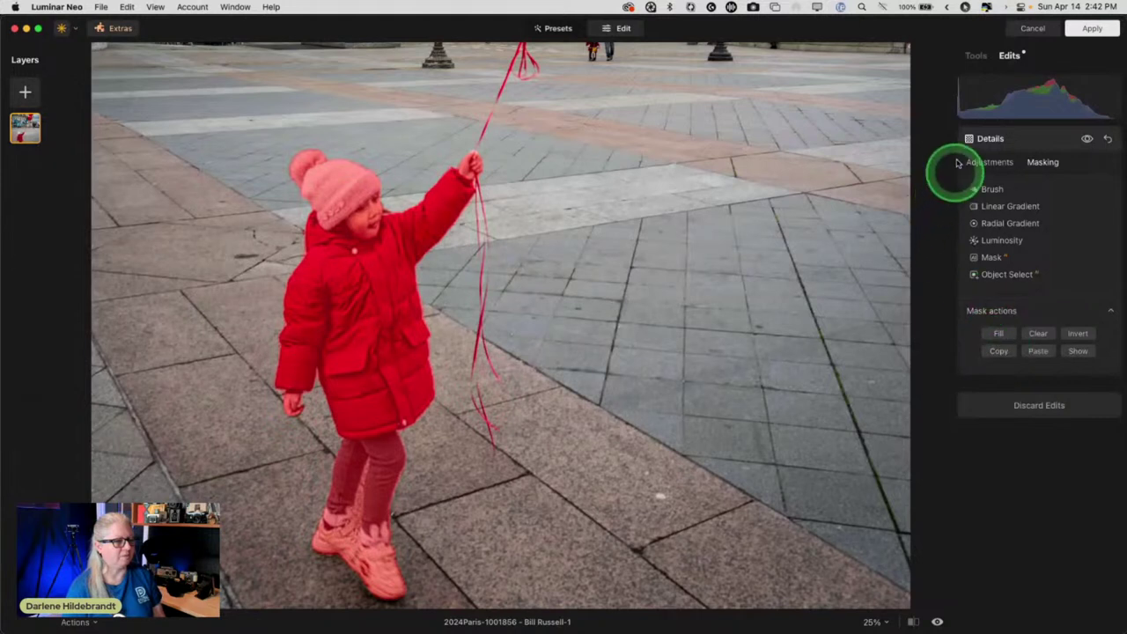
- Apply the Noiseless tool to the photo at the Middle strength
left_click(973, 55)
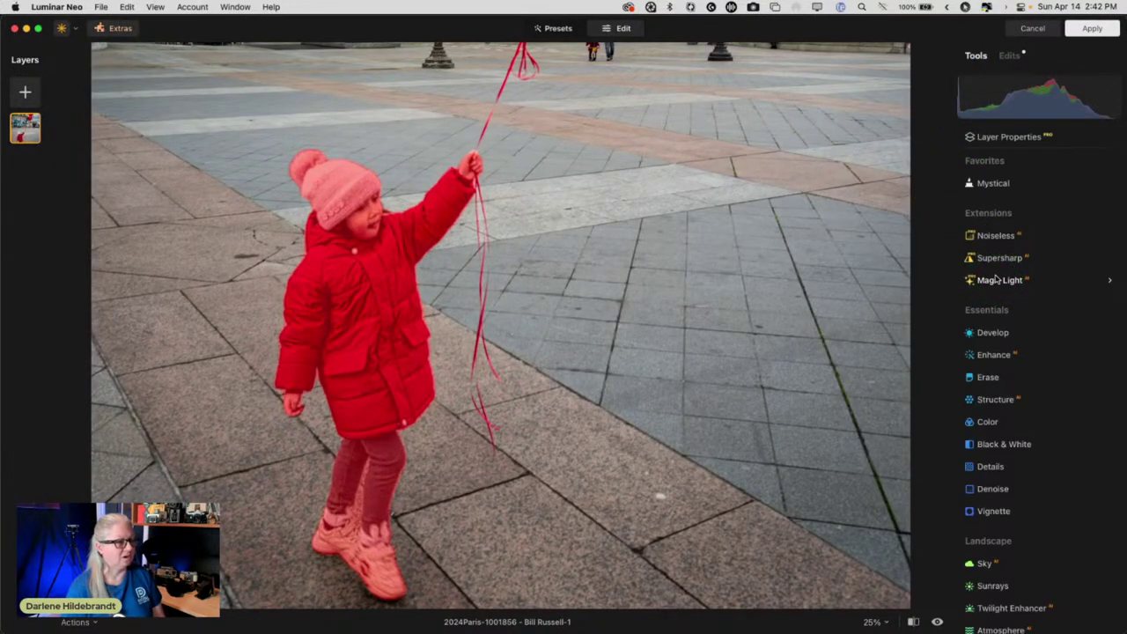
left_click(992, 236)
left_click(1032, 321)
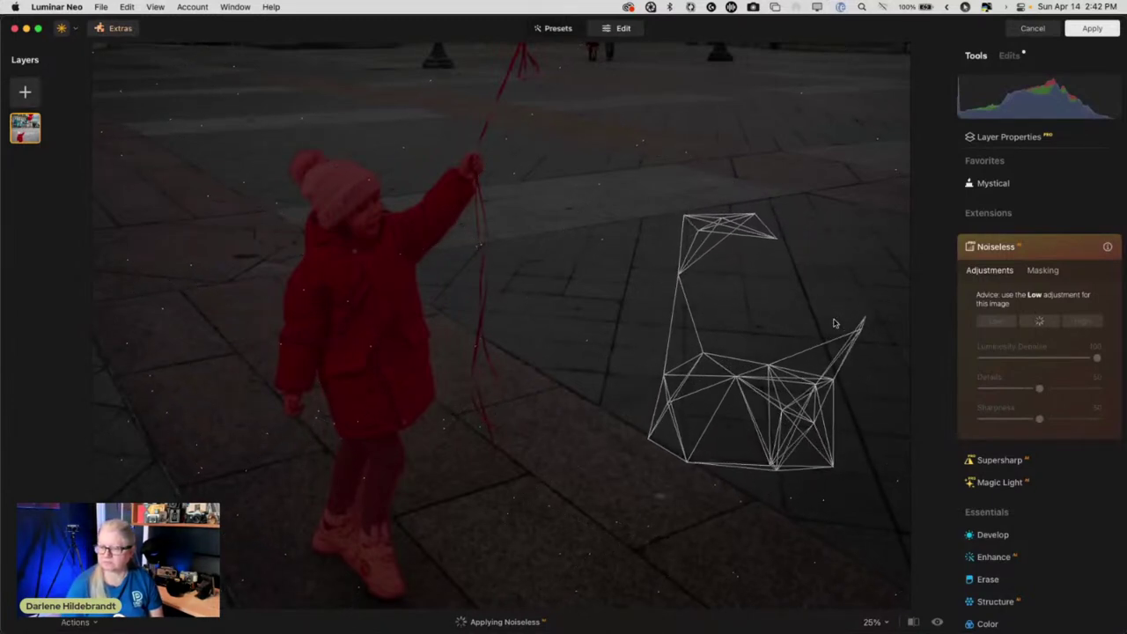
left_click(834, 323)
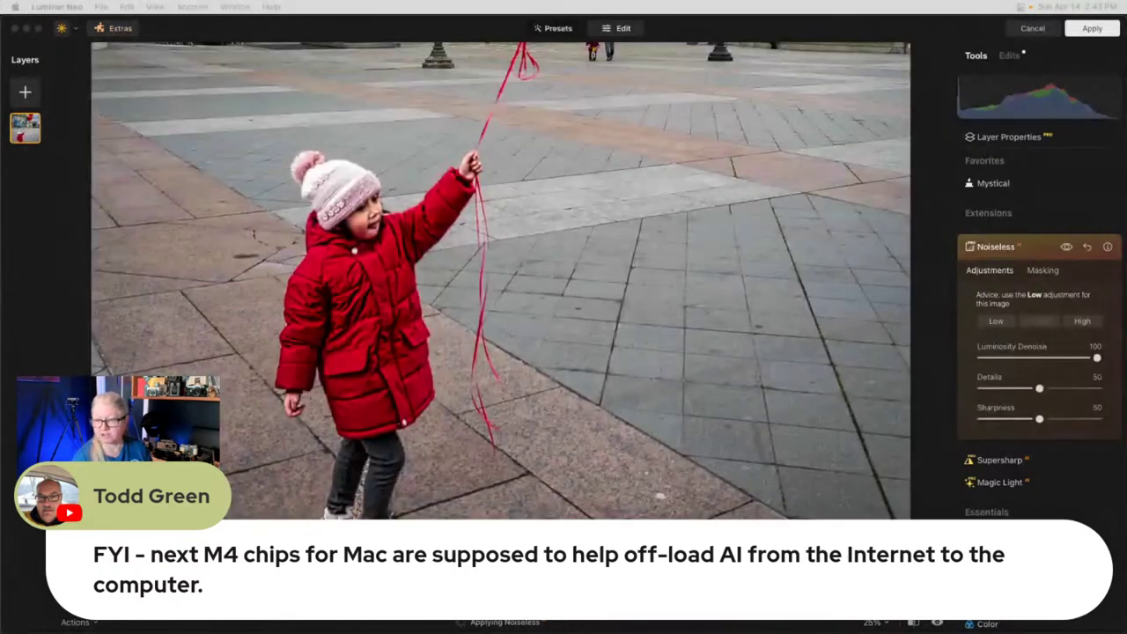
- Compare the child's face, coat and the paving at 100% with Noiseless off and on
key("z")
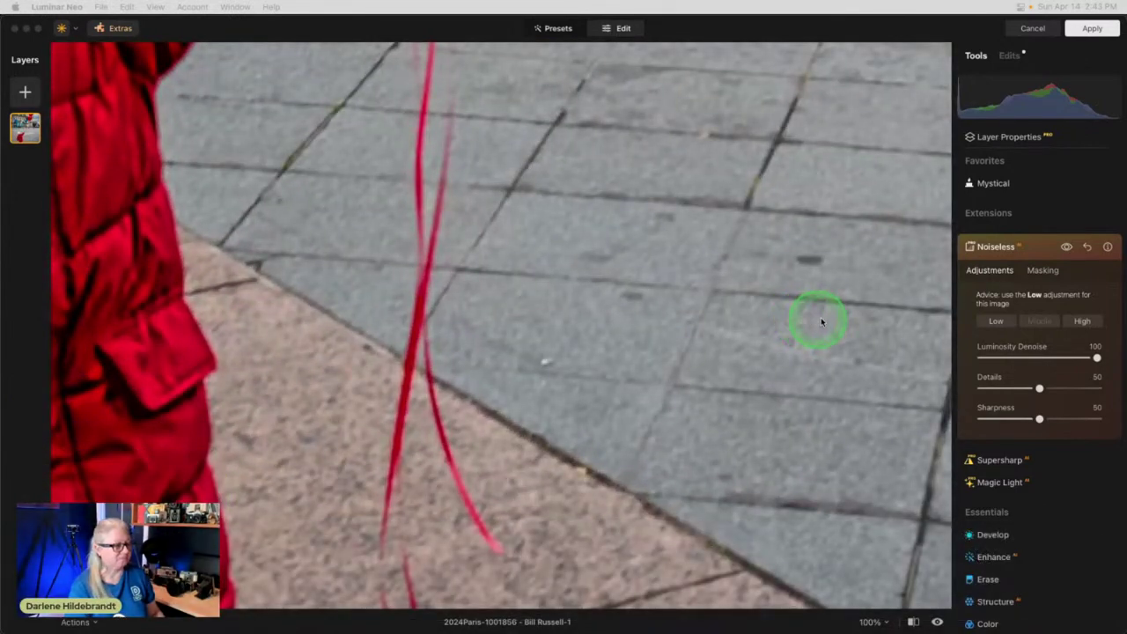
scroll(431, 268, "left", 10)
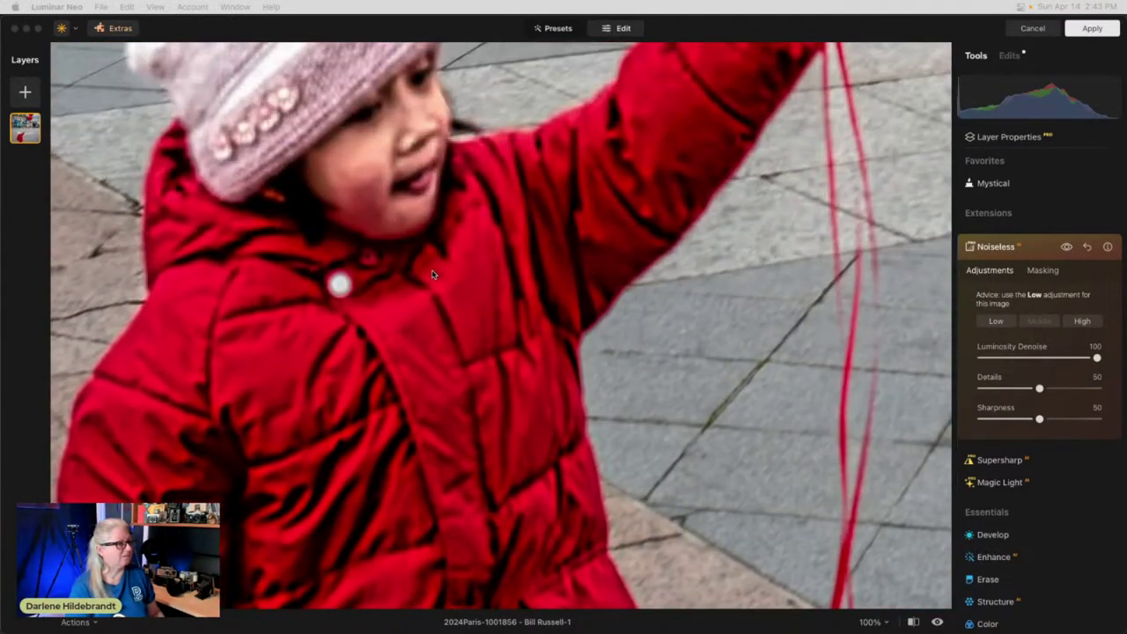
left_click(536, 291)
scroll(536, 292, "left", 3)
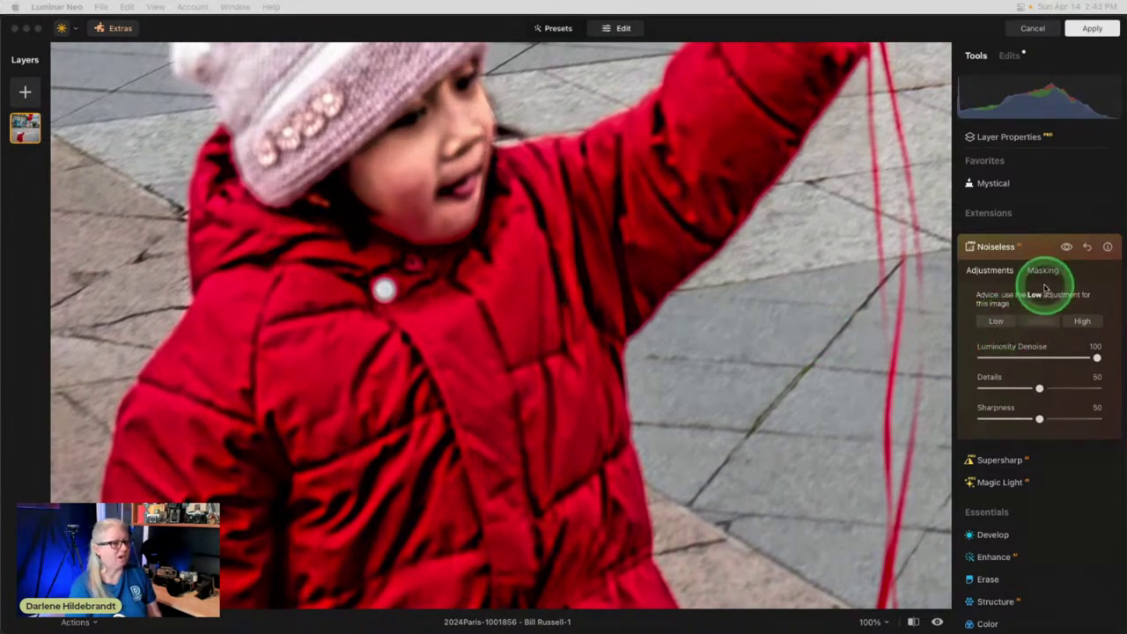
left_click(1066, 248)
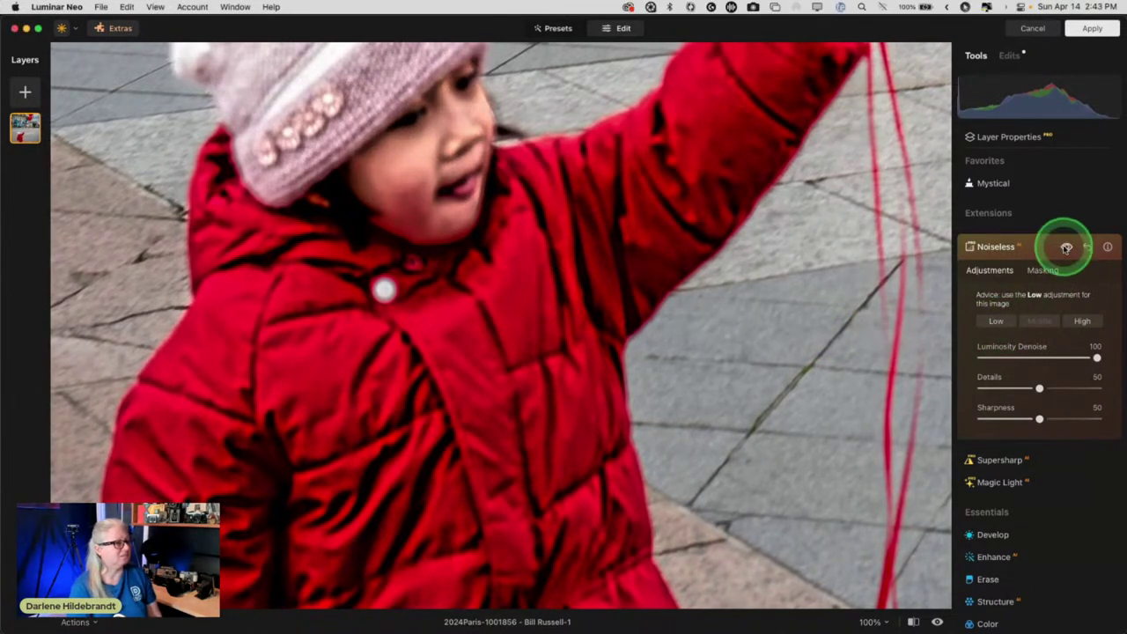
left_click(1066, 247)
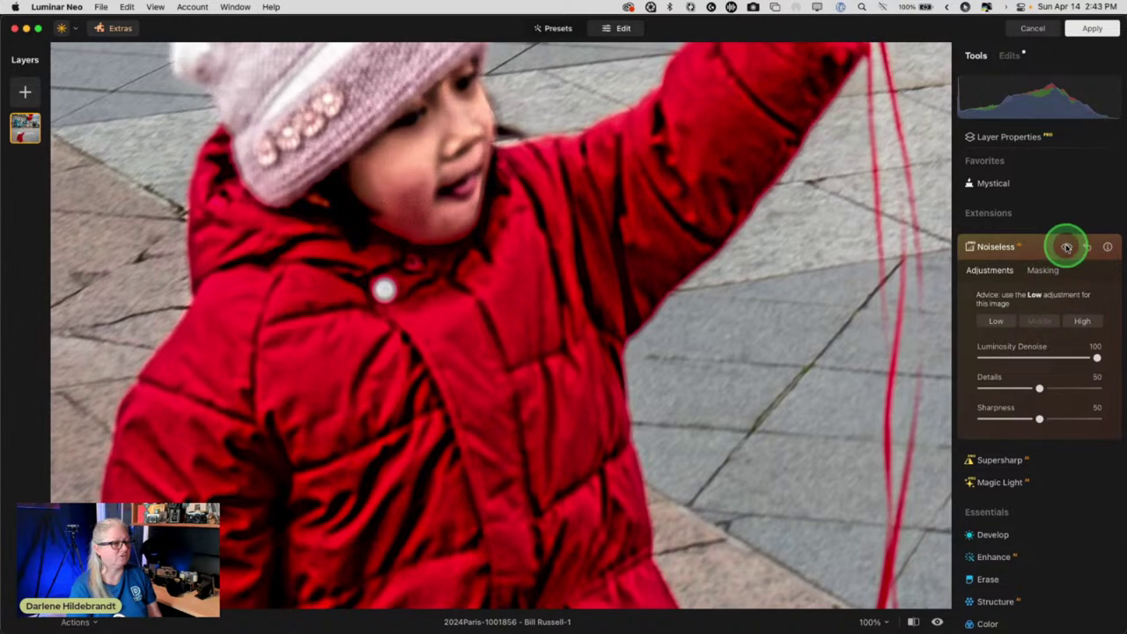
- Switch Noiseless to the Low strength, compare it off and on, and look at its masking options and mask actions
left_click(995, 322)
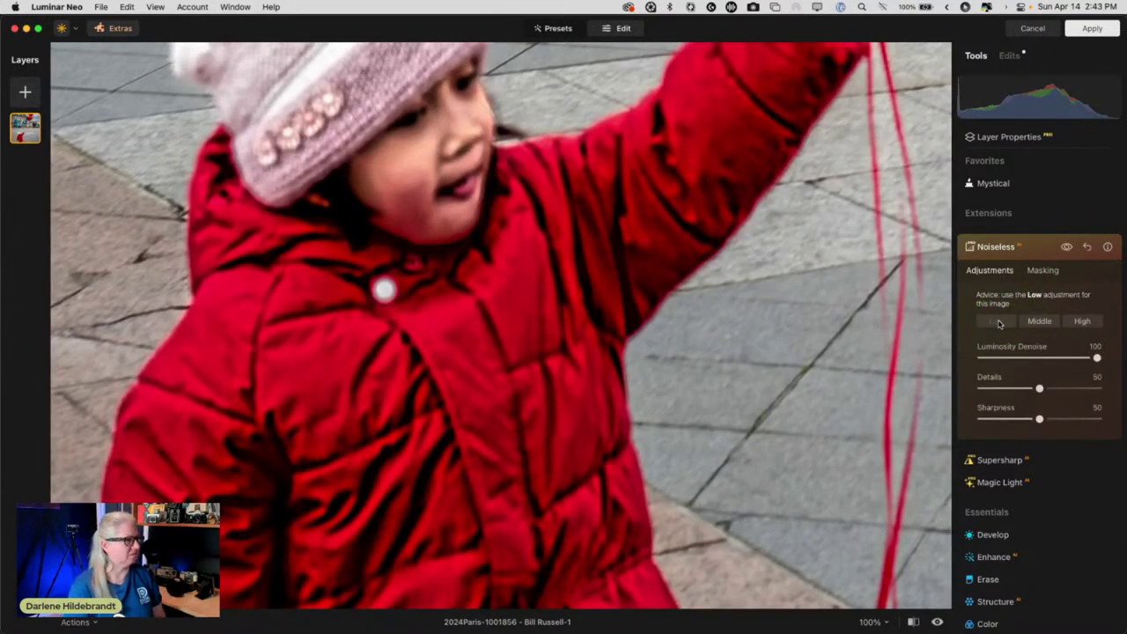
left_click(1066, 247)
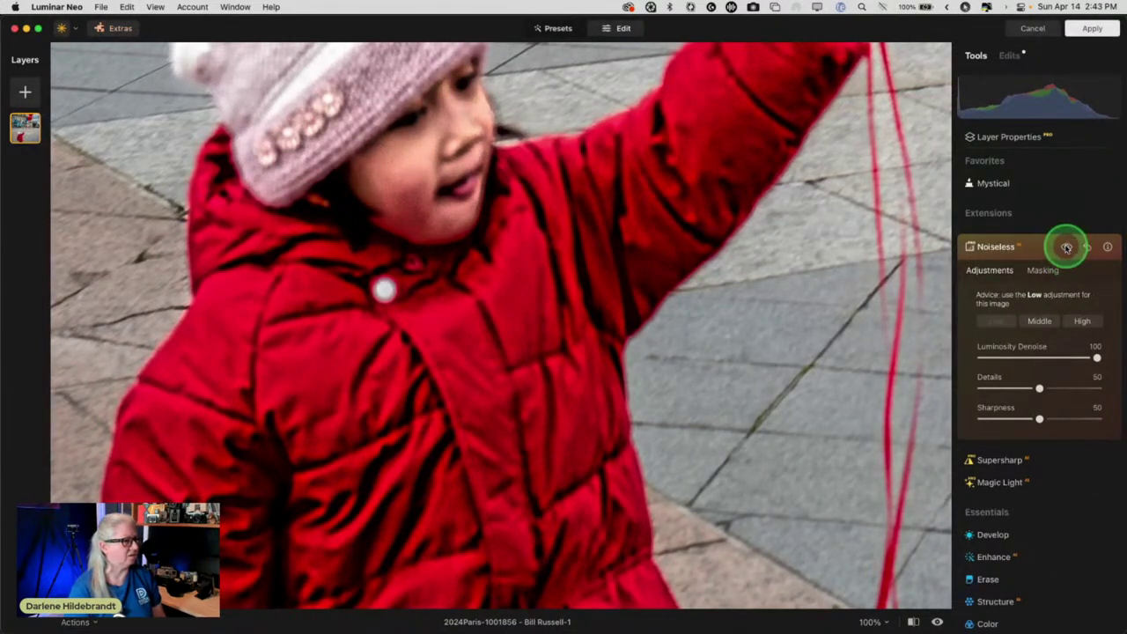
left_click(1041, 271)
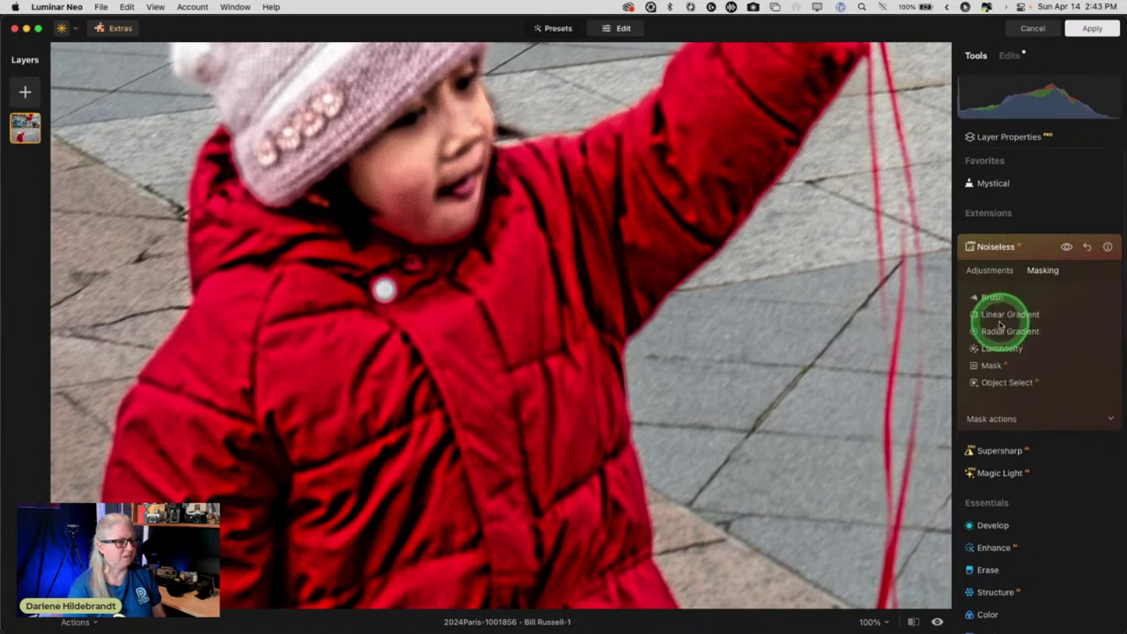
left_click(991, 418)
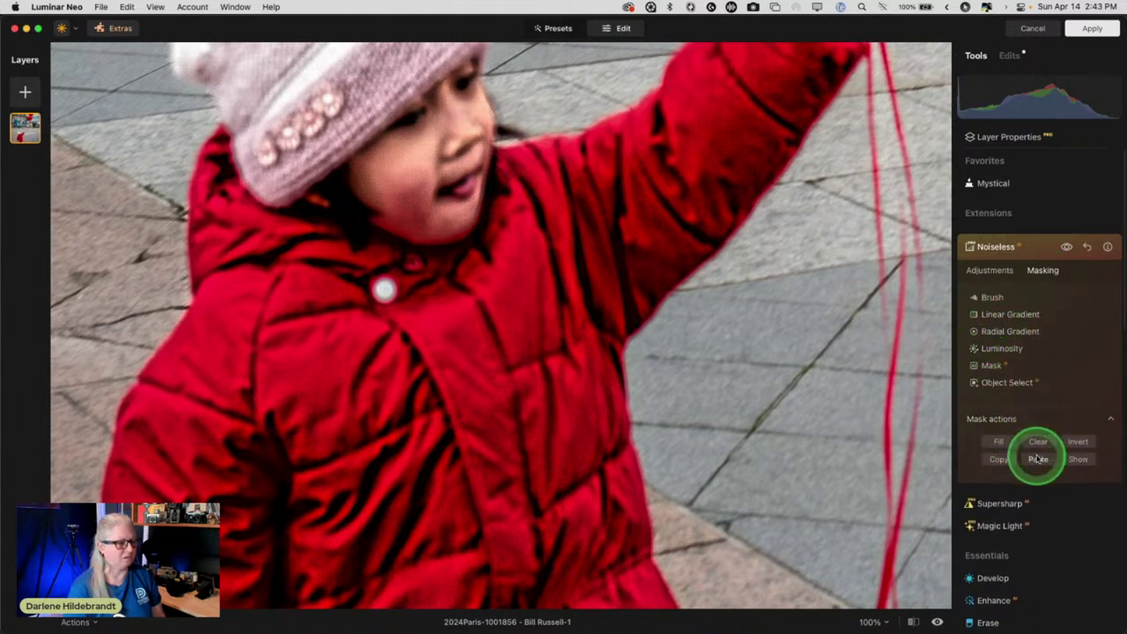
- Review the applied edits and compare the child's coat with the Details adjustment off and on
left_click(1012, 56)
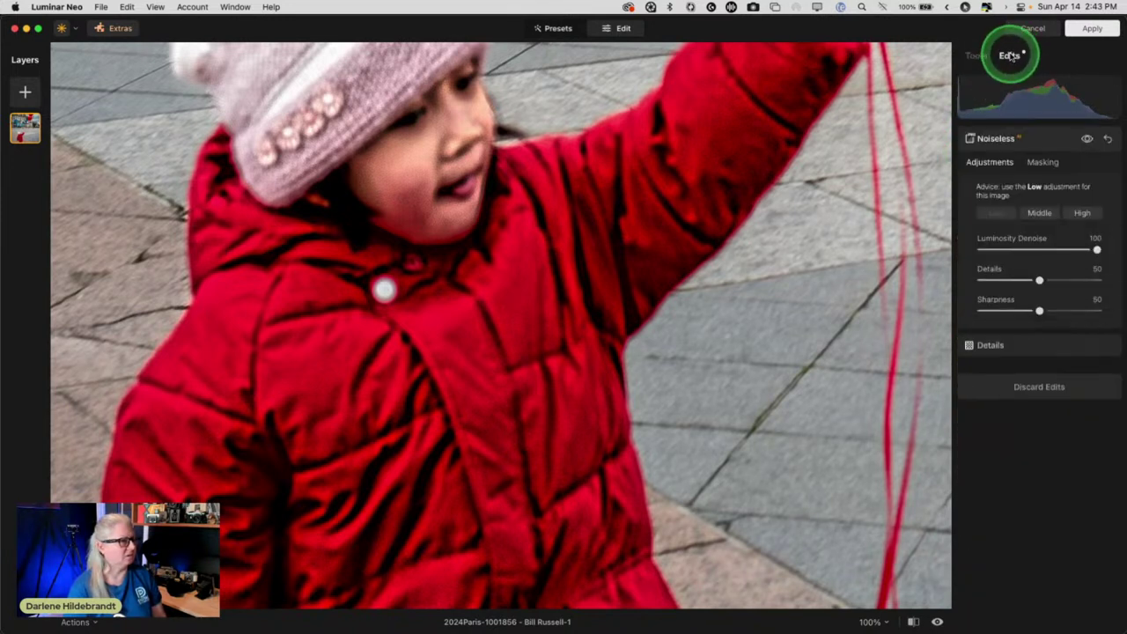
left_click(1057, 195)
left_click(1037, 349)
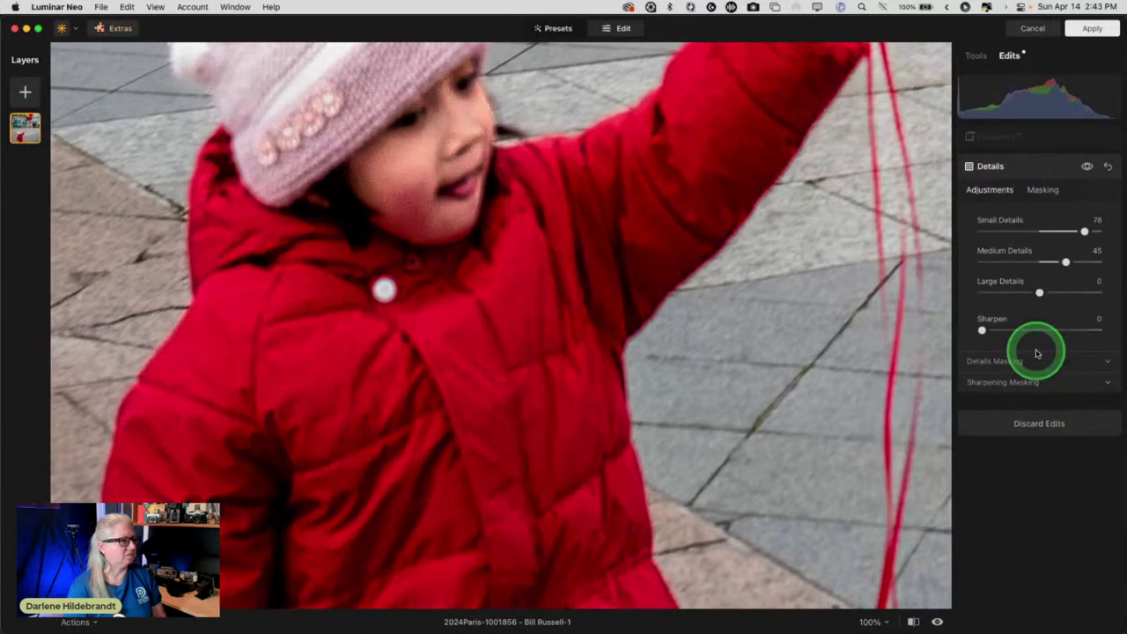
left_click(1086, 166)
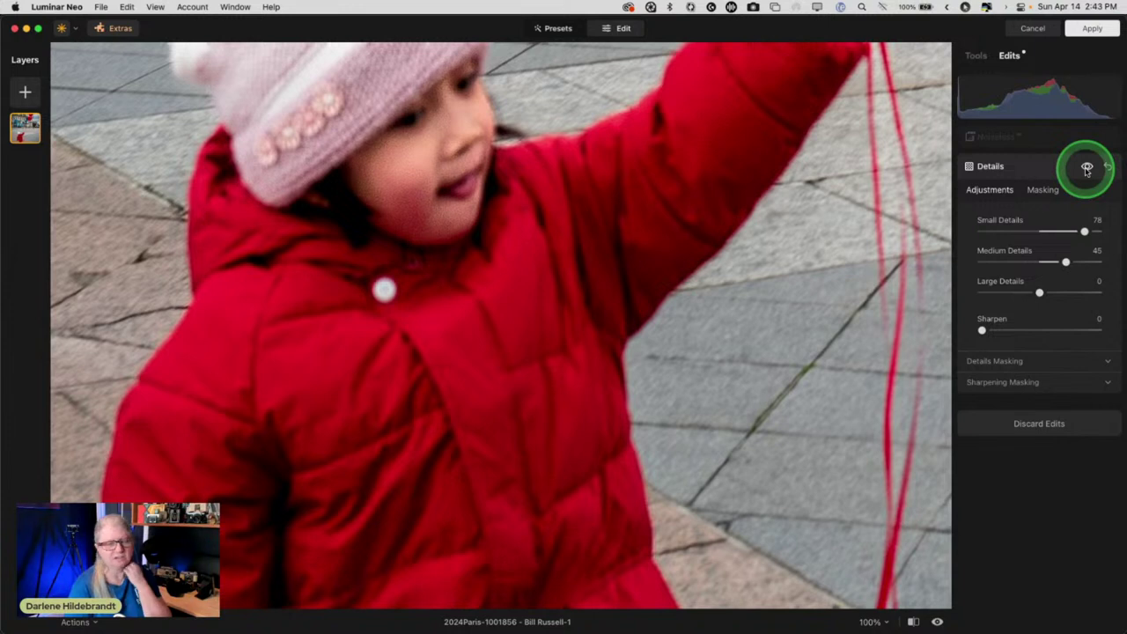
- Try Noiseless with Luminosity Denoise at 89 and at 0 and Sharpness at 33, and reset the tool
left_click(1035, 137)
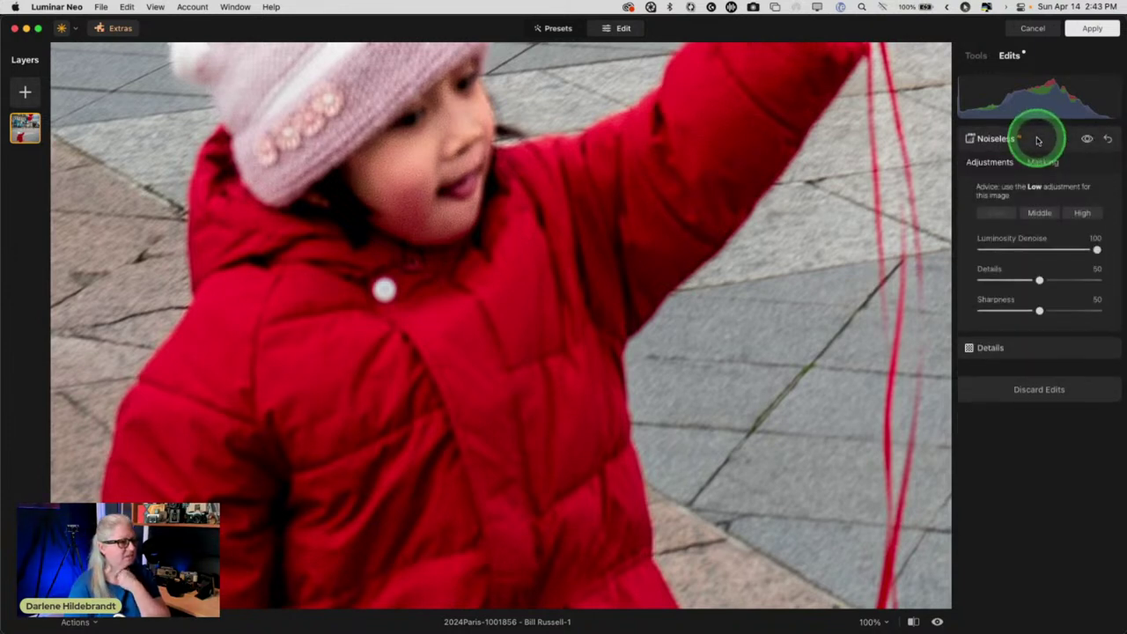
left_click(1050, 195)
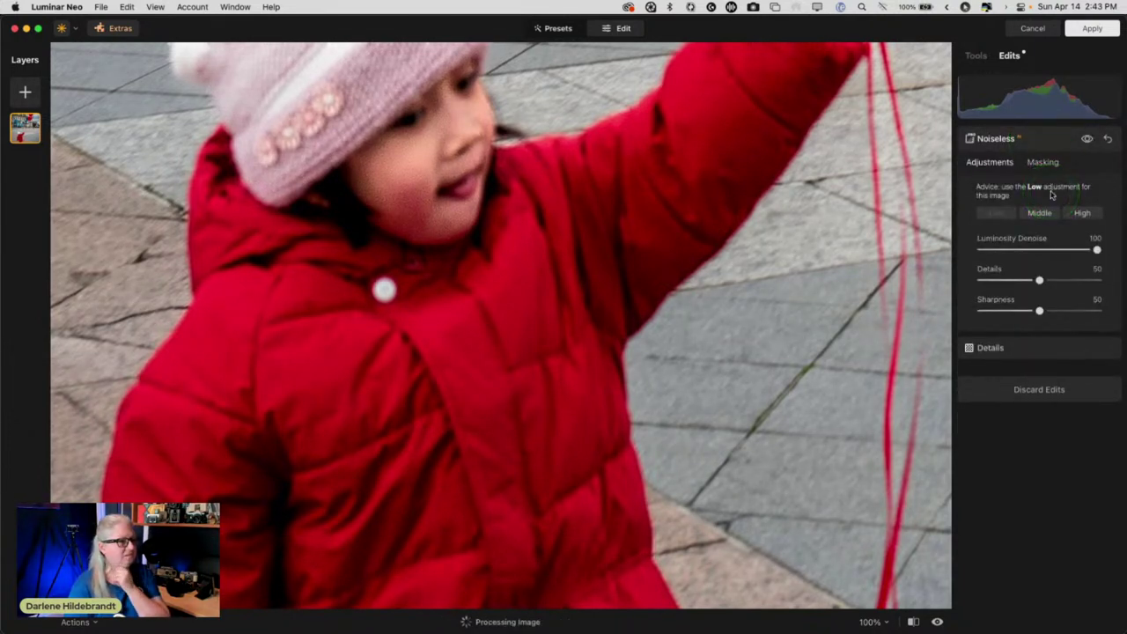
left_click(1094, 250)
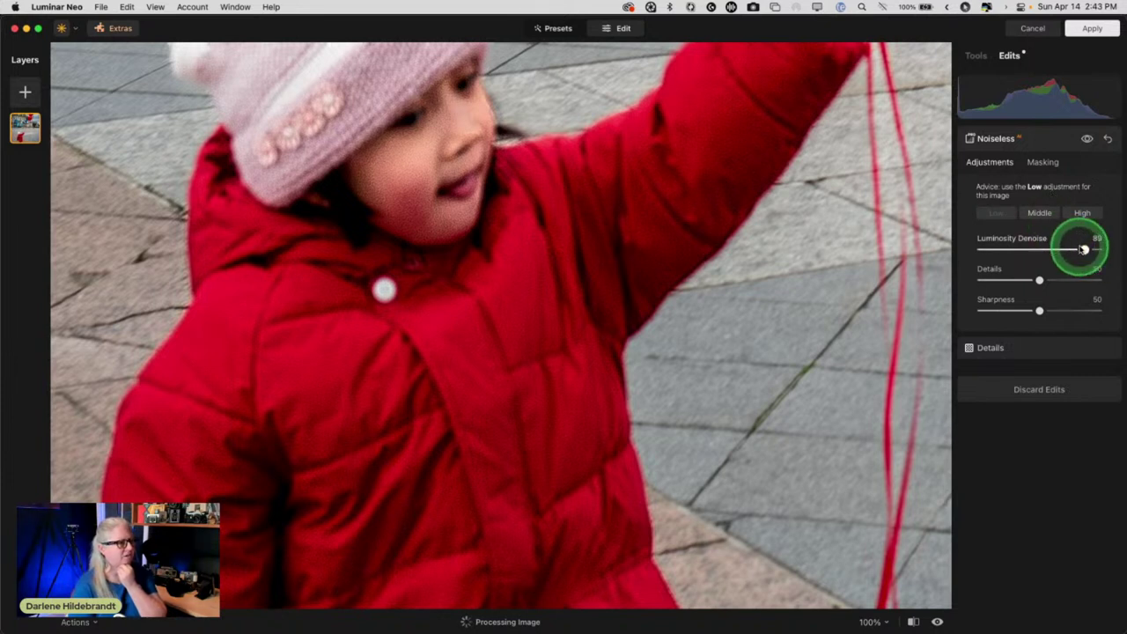
left_click_drag(1040, 310, 1026, 312)
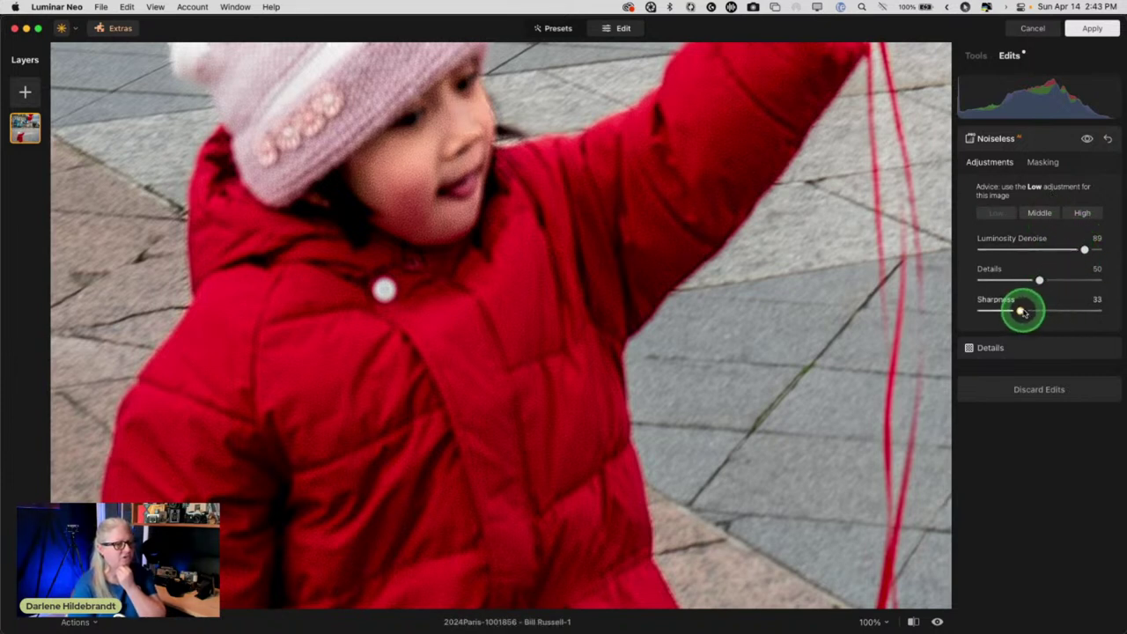
left_click(1088, 138)
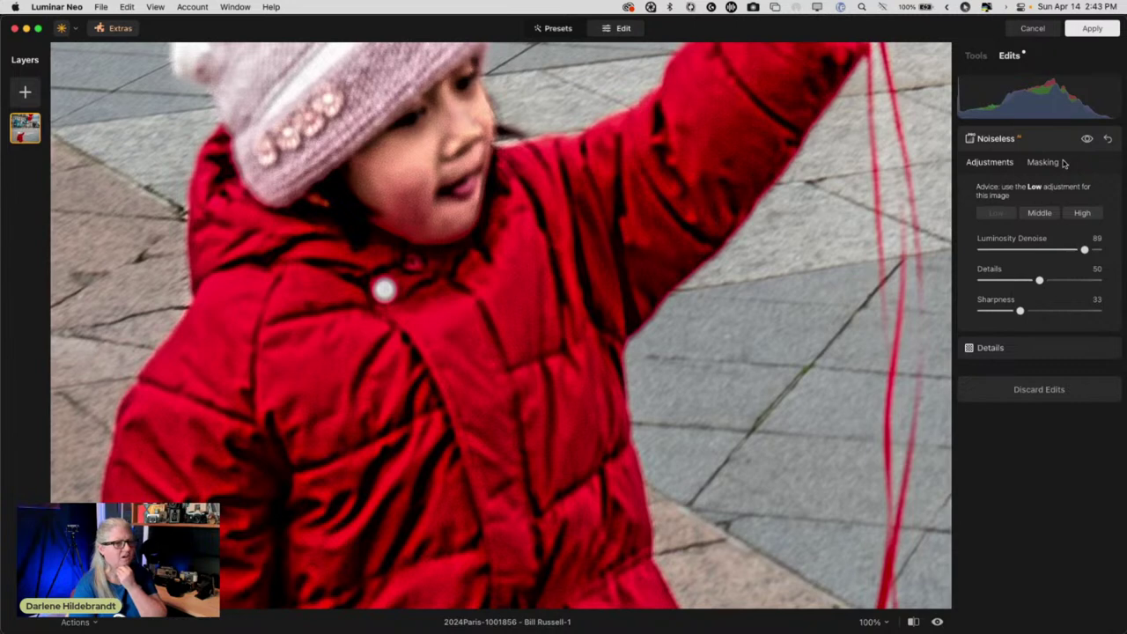
left_click_drag(1083, 249, 1053, 250)
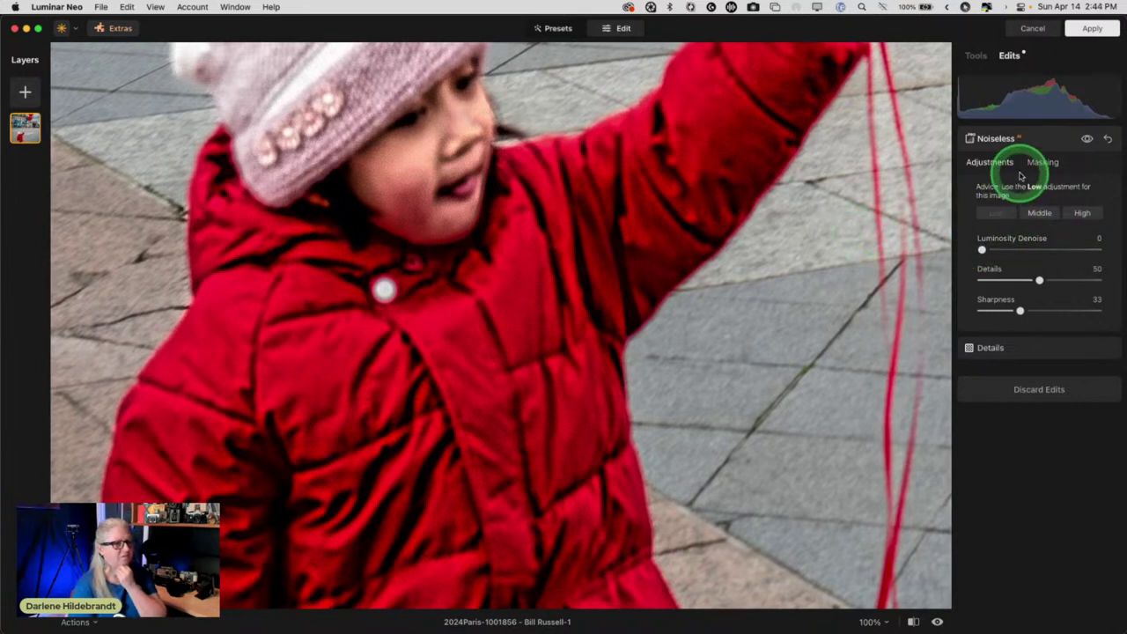
left_click(1102, 138)
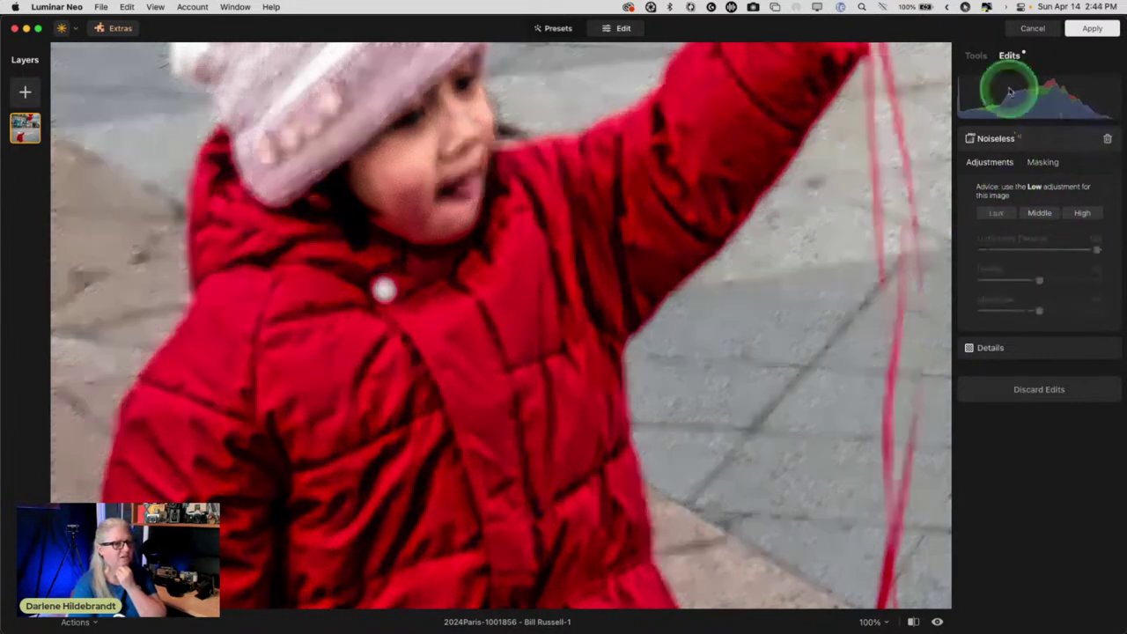
- Add a Denoise adjustment with Luminosity at 37 and Color at 7
left_click(983, 48)
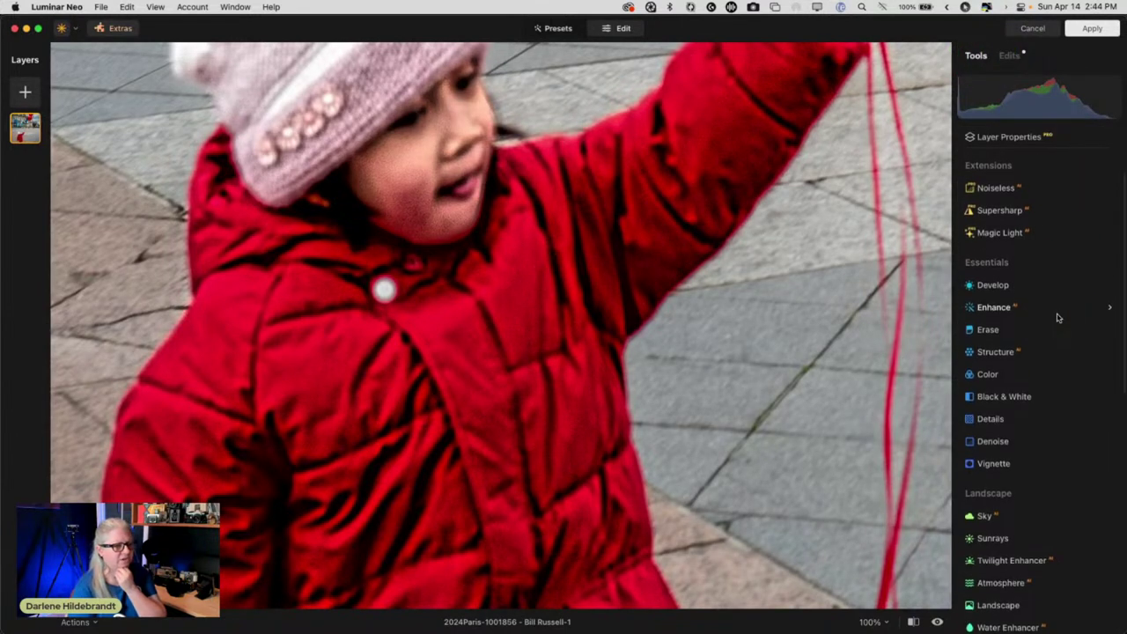
scroll(1058, 318, "down", 1)
left_click(990, 406)
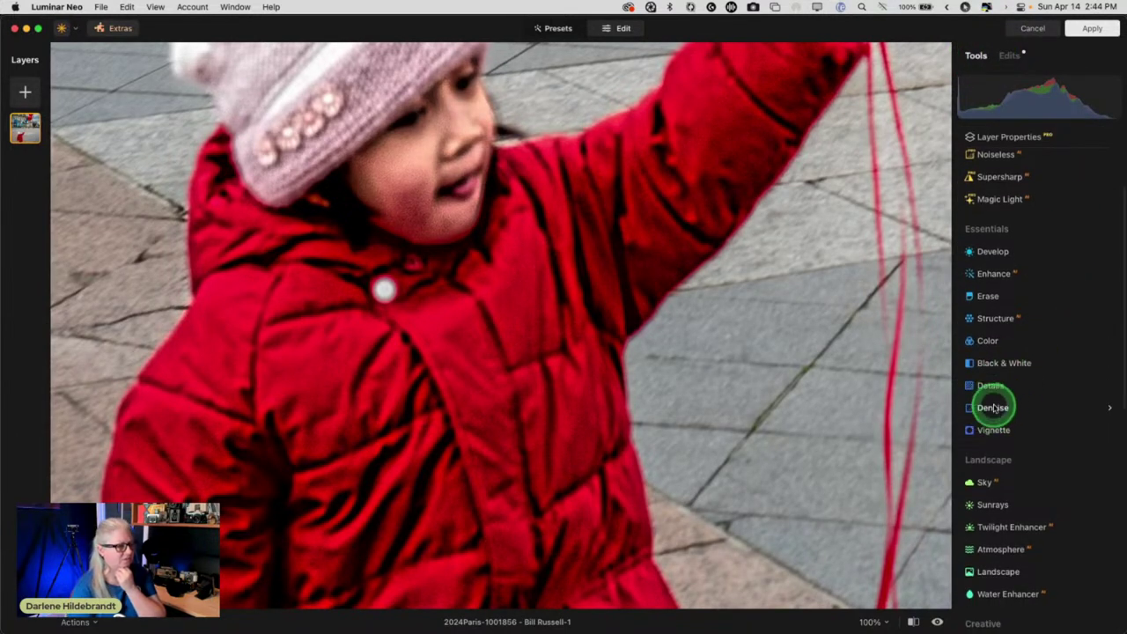
scroll(1002, 345, "down", 3)
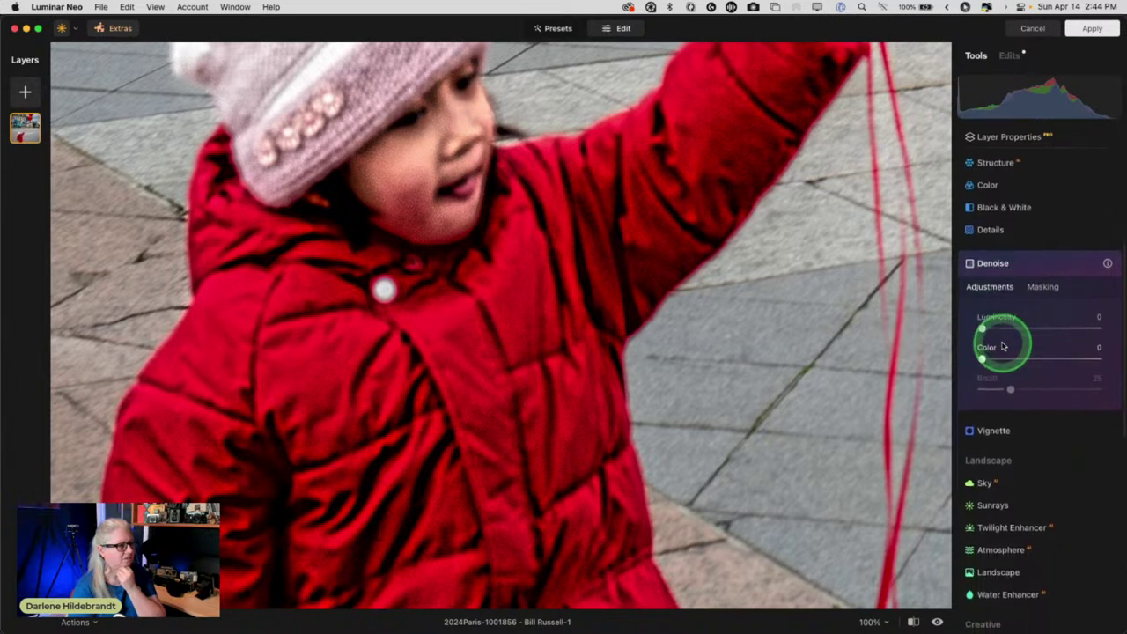
left_click(1013, 104)
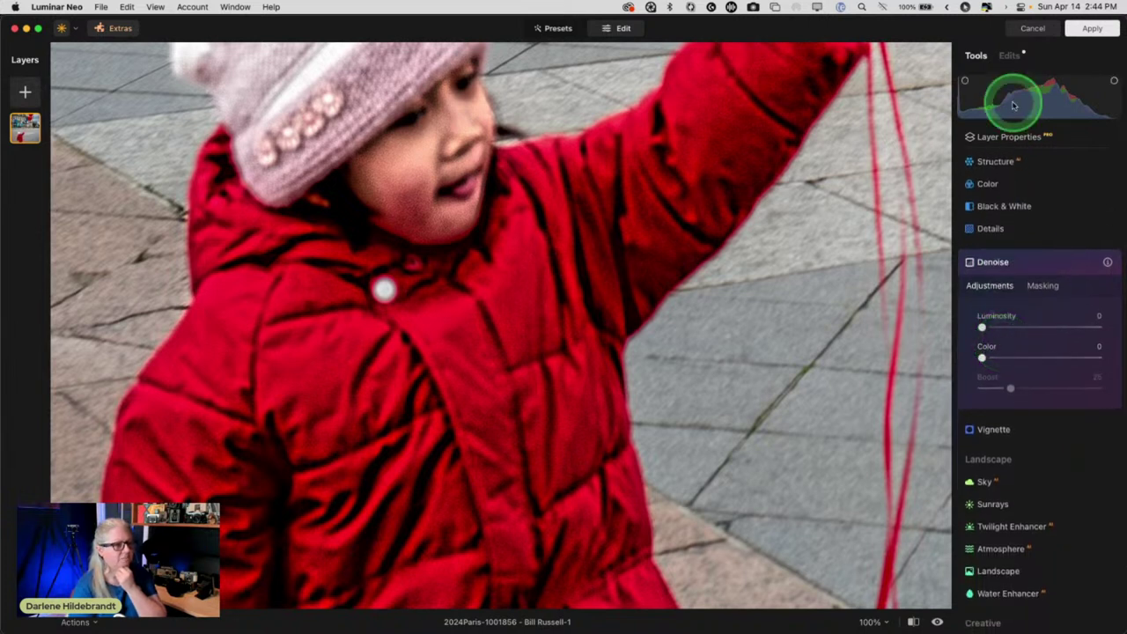
left_click(1009, 55)
left_click(977, 56)
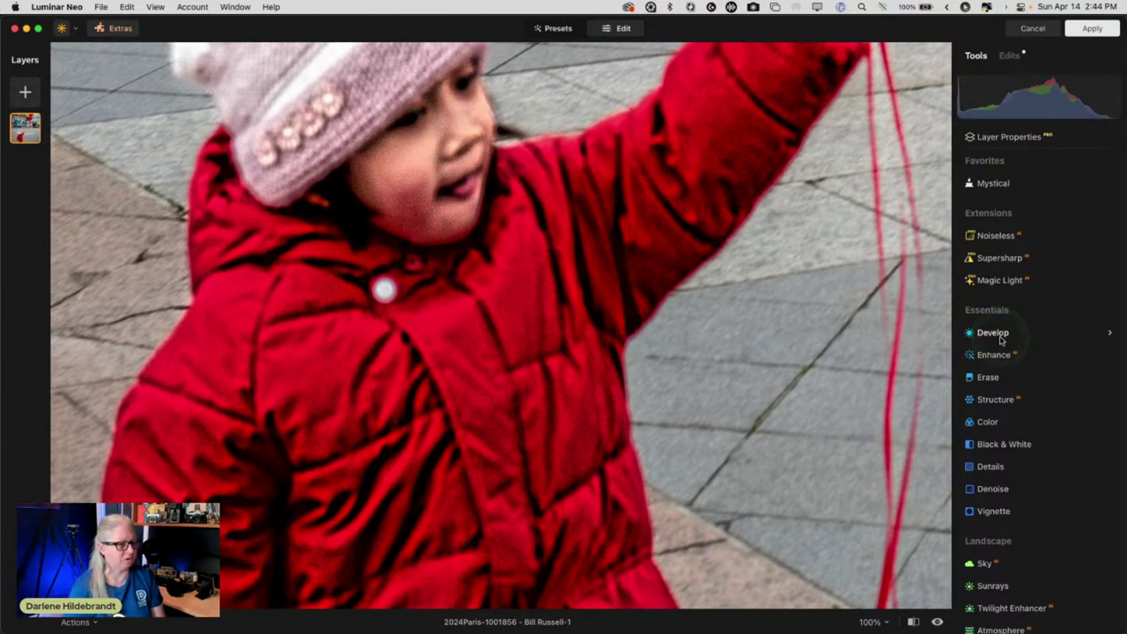
left_click(993, 488)
scroll(995, 324, "down", 5)
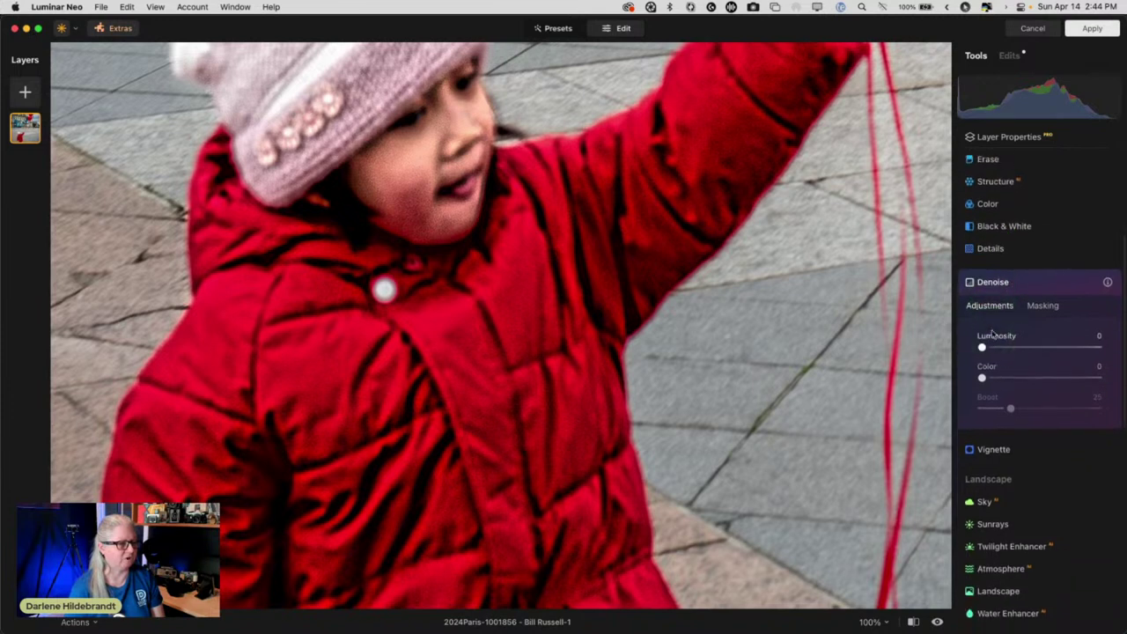
left_click_drag(981, 347, 1024, 345)
left_click_drag(981, 377, 991, 377)
- Paste the copied mask onto the Denoise adjustment and collapse the tool
left_click(1040, 305)
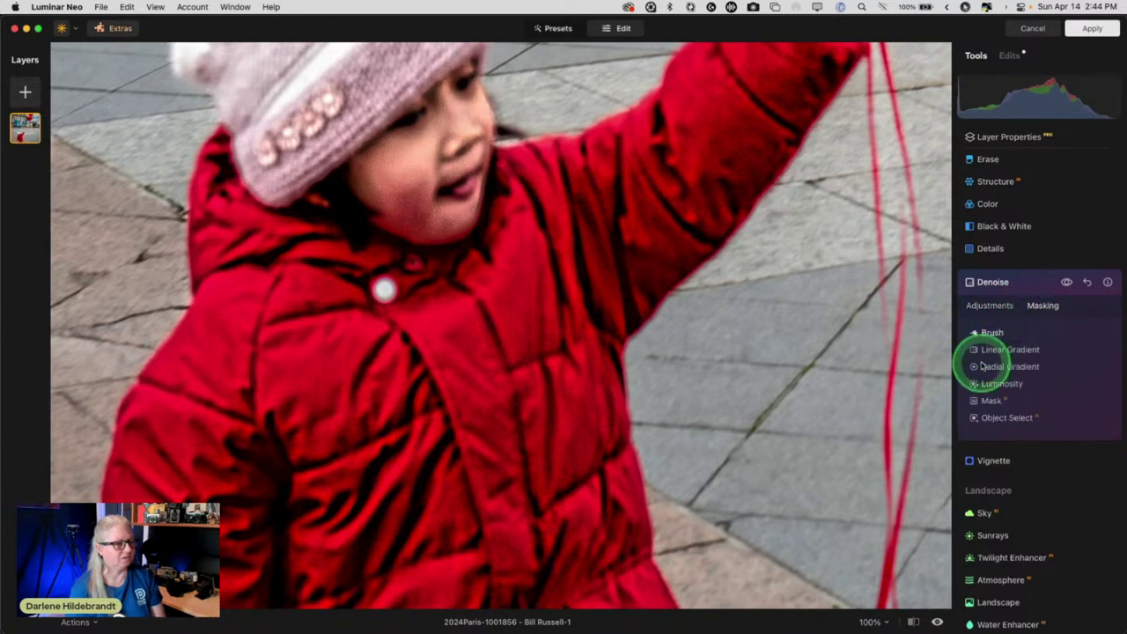
left_click(990, 451)
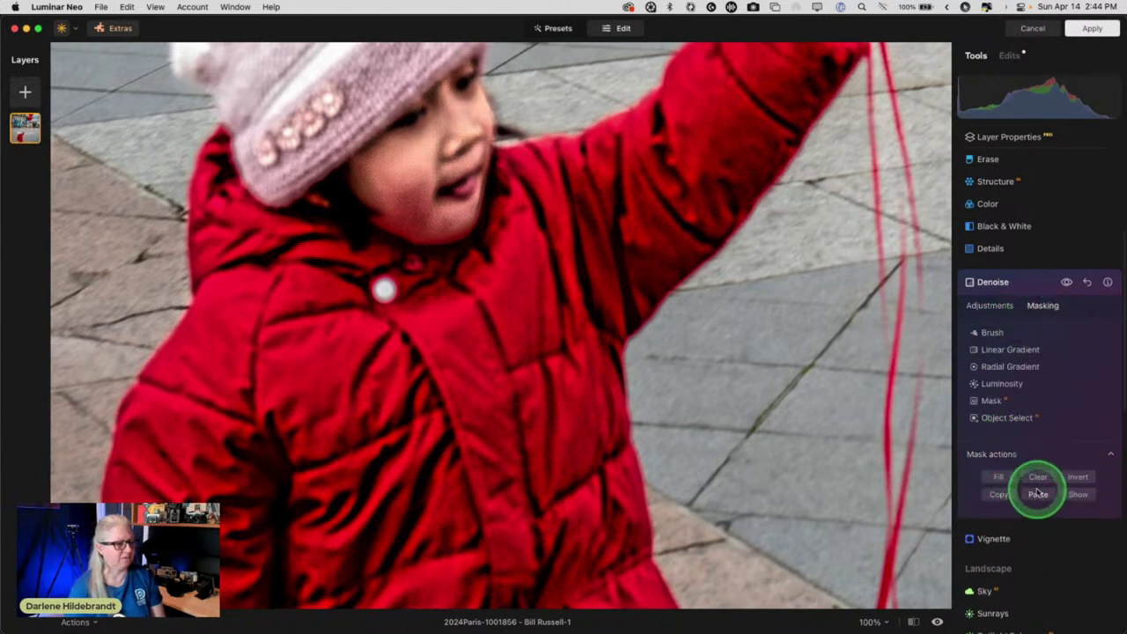
left_click(1025, 283)
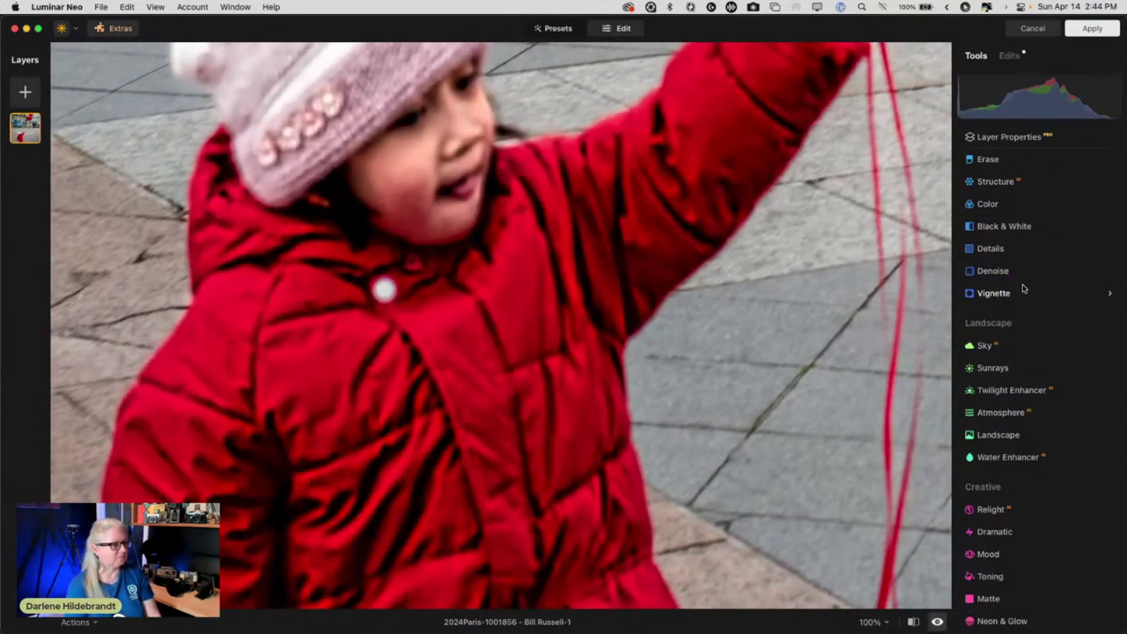
- Delete the Noiseless adjustment from the applied edits and reopen the Denoise settings
left_click(1011, 112)
left_click(1009, 55)
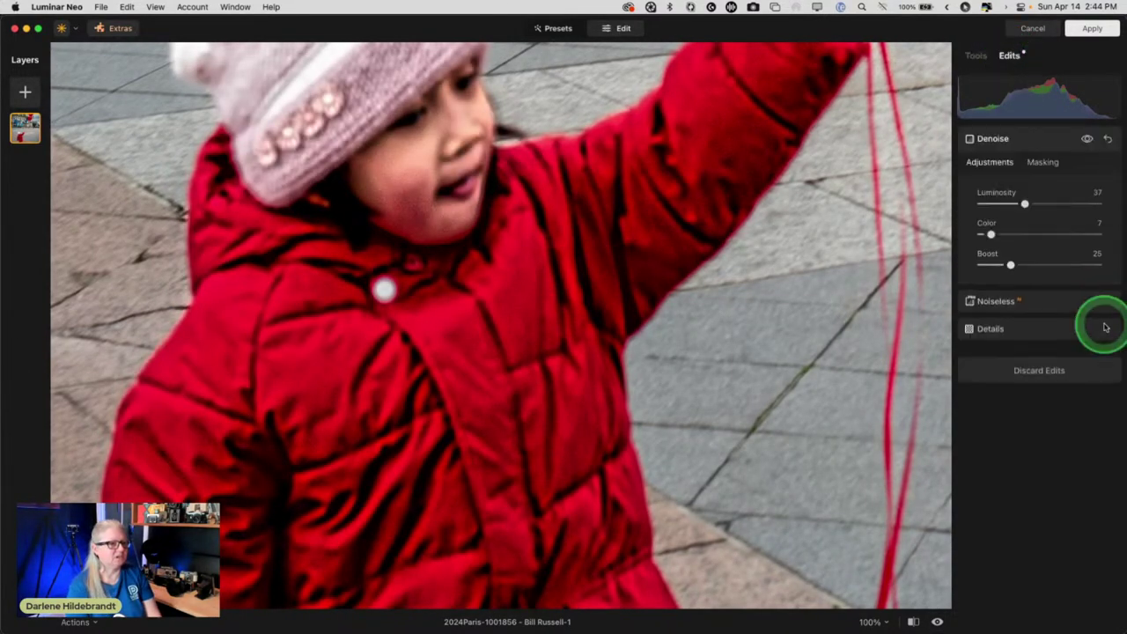
left_click(1042, 304)
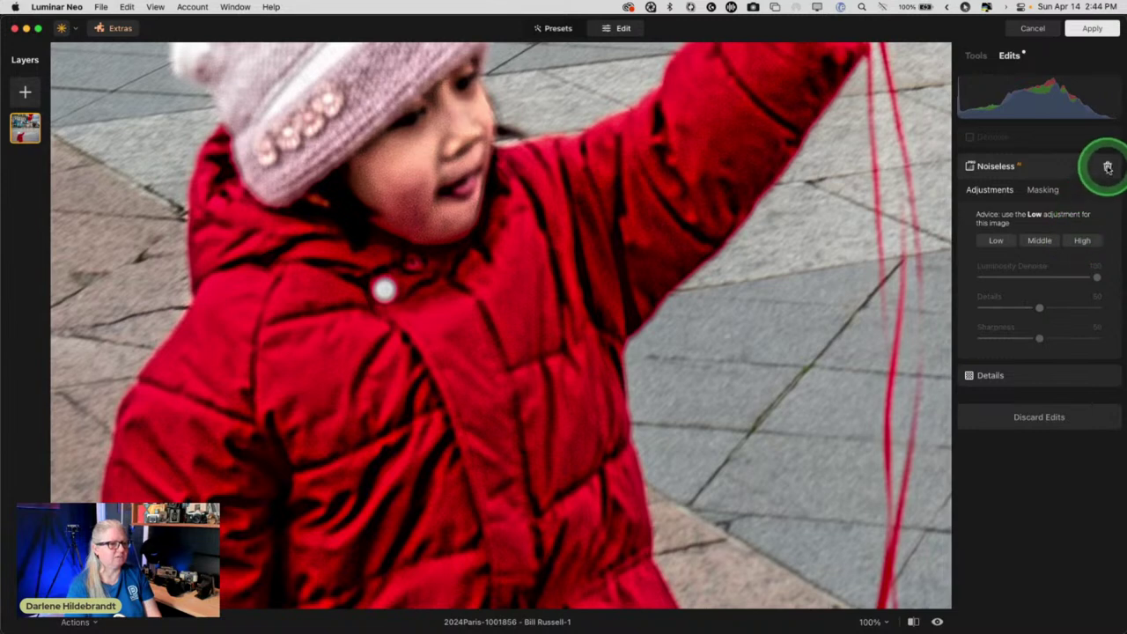
left_click(1108, 166)
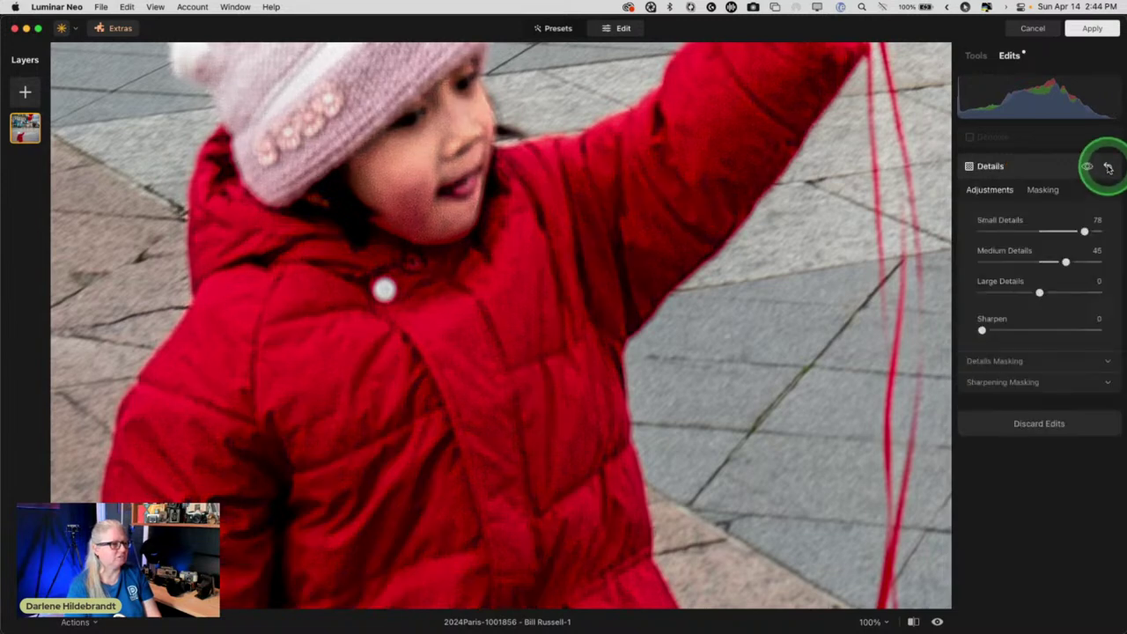
left_click(1016, 137)
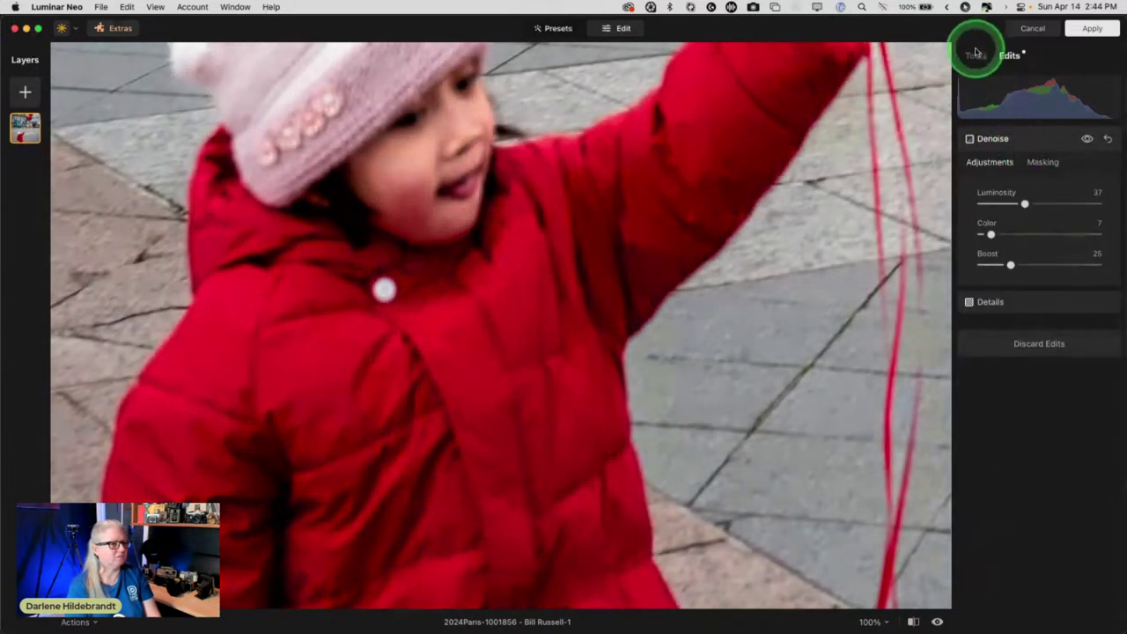
- Check the whole photo and the child's coat at 100%, and apply the Luminar Neo edits to the Photoshop smart object
left_click(975, 55)
left_click(692, 232)
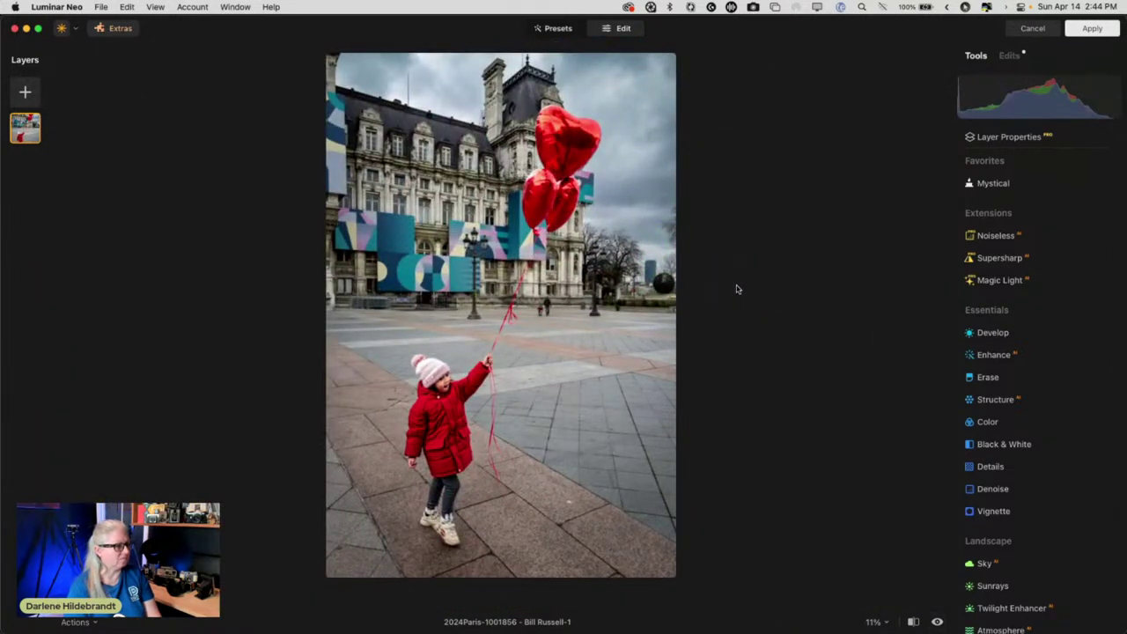
left_click(419, 410)
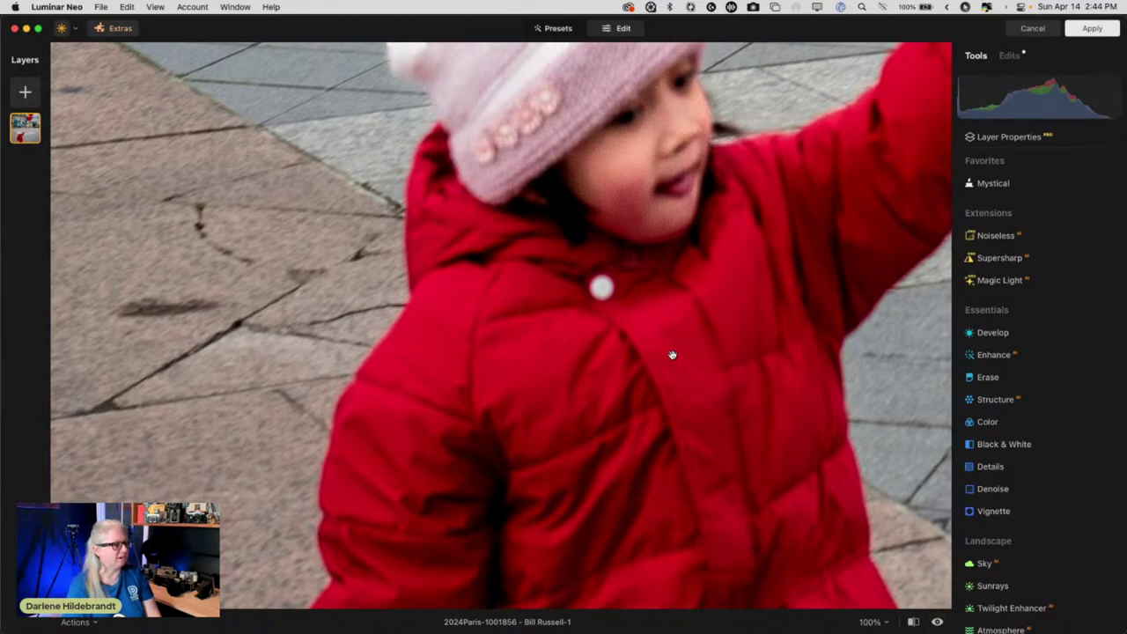
left_click(423, 228)
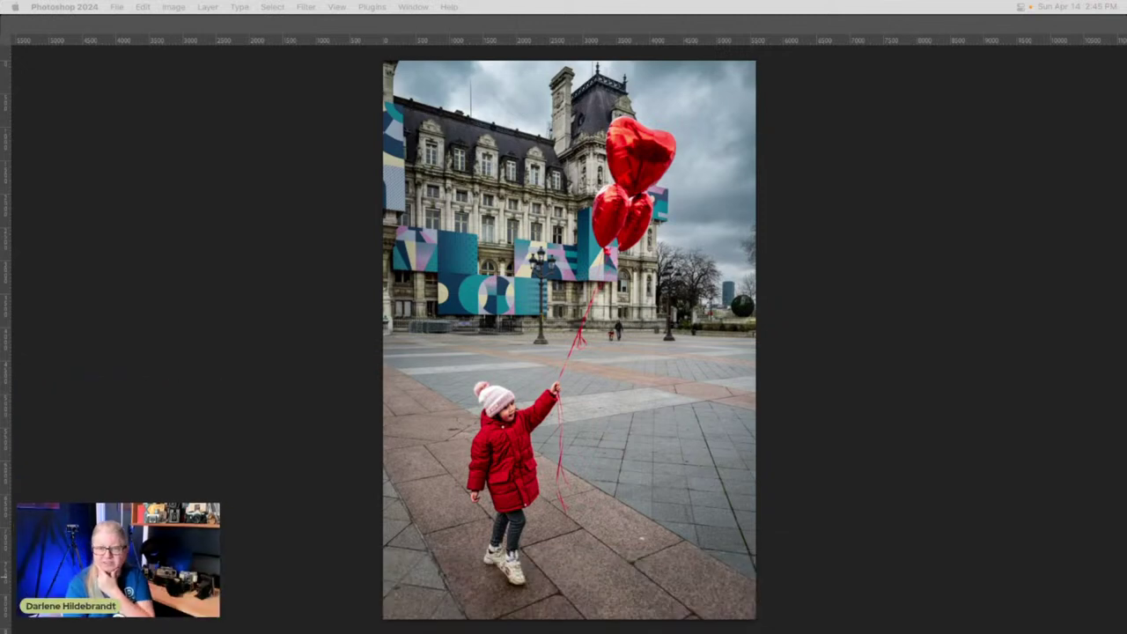
left_click(667, 354)
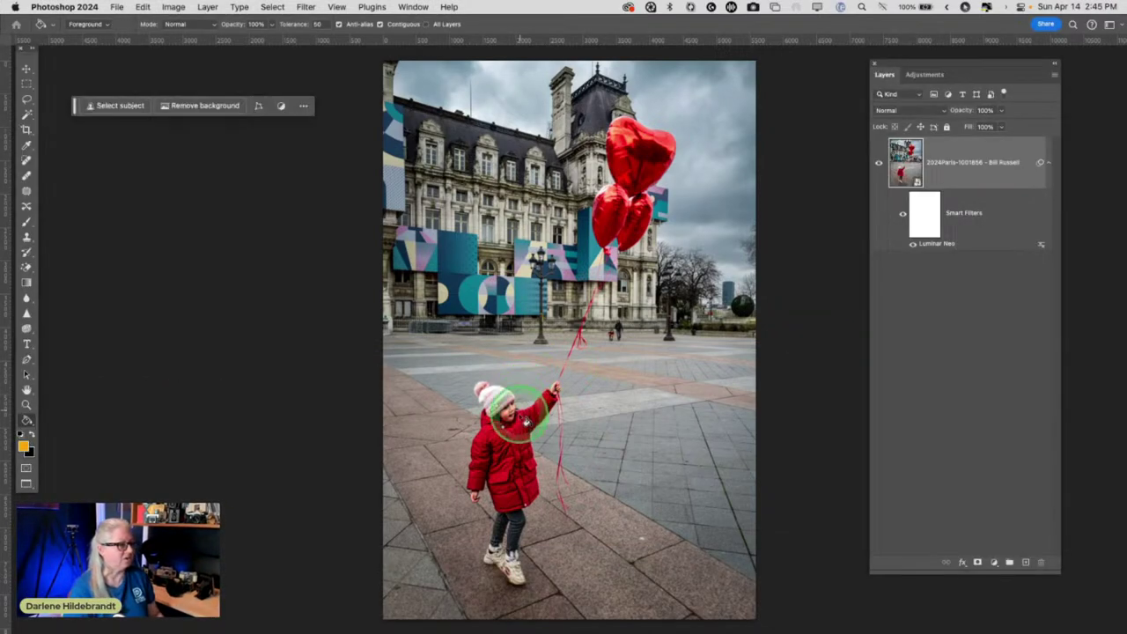
- Compare the child close up with the Luminar Neo smart filter on and off, ending with the filter hidden
key("super+plus")
key("super+plus")
key("super+plus")
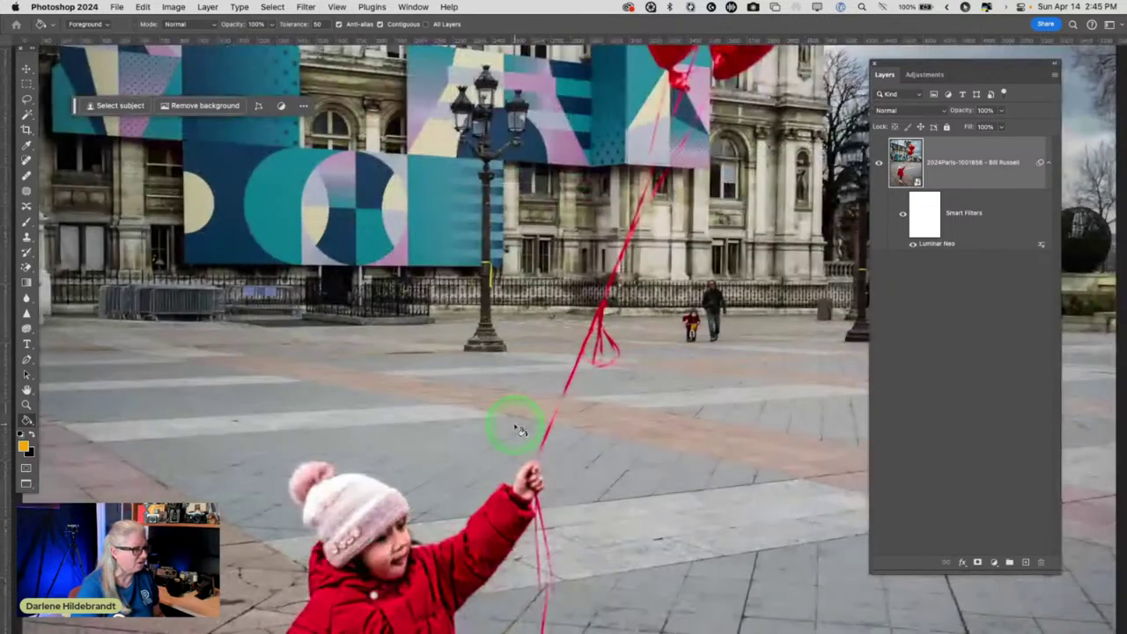
scroll(520, 430, "down", 10)
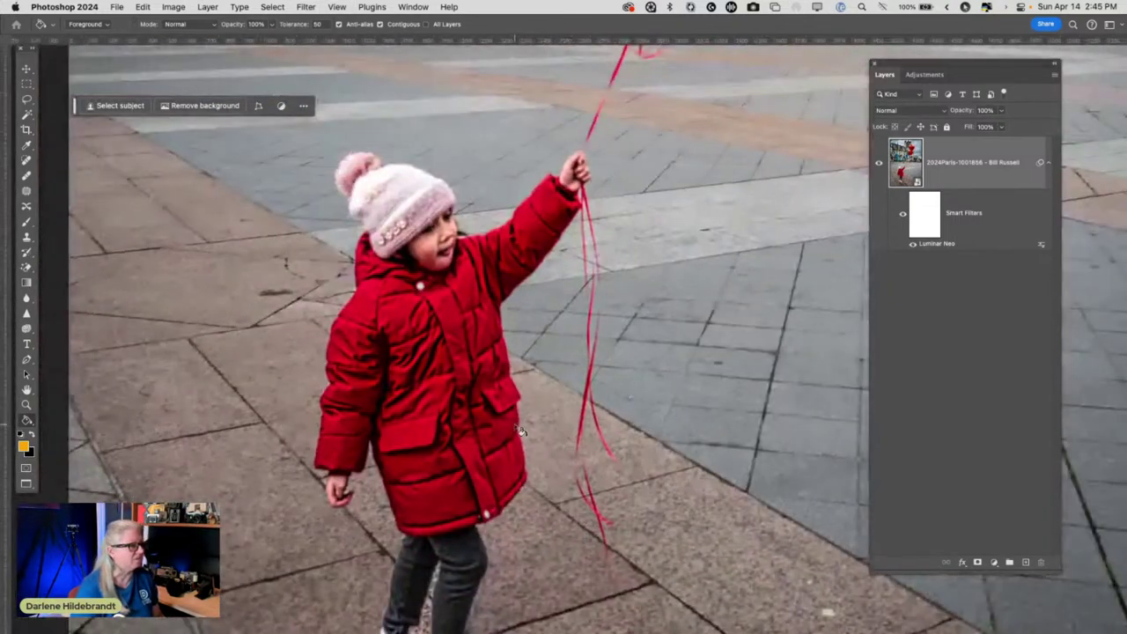
left_click(911, 243)
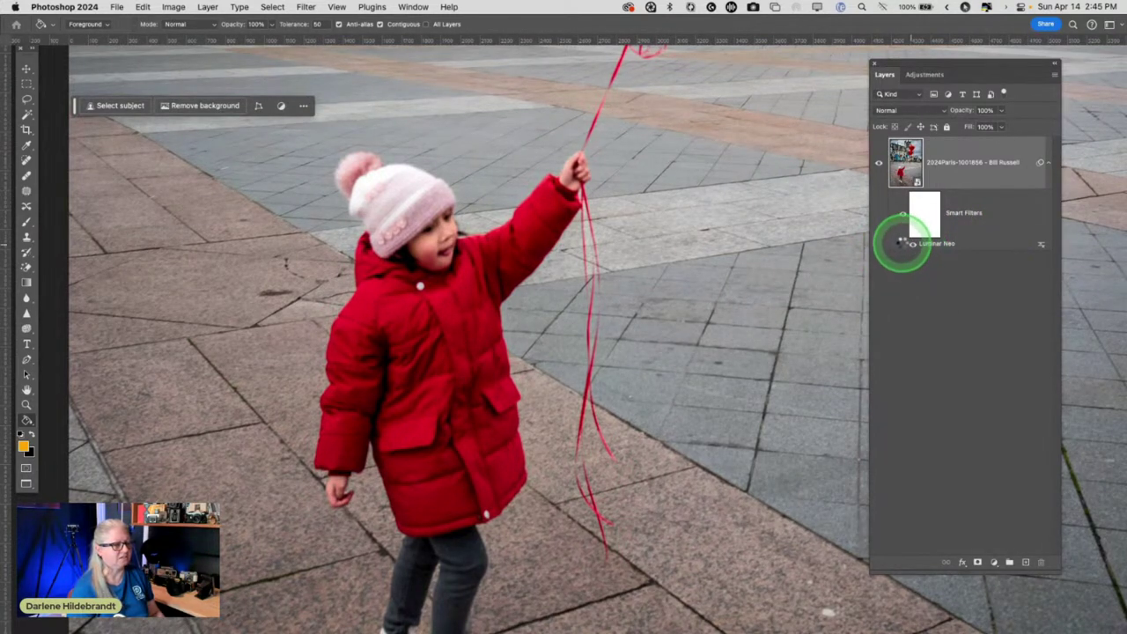
double_click(910, 249)
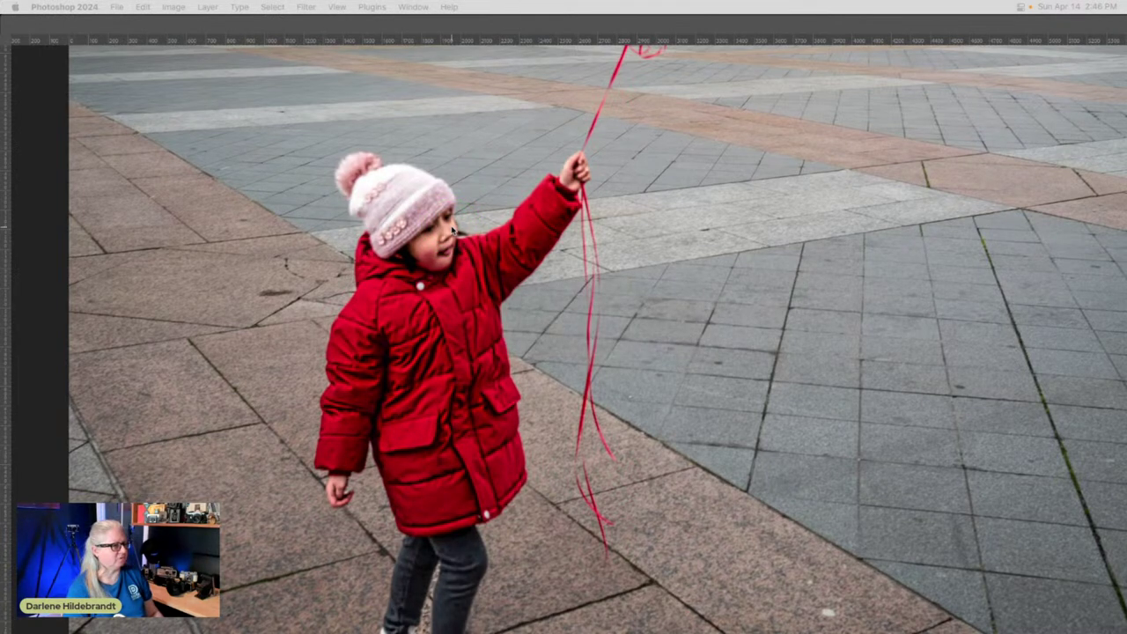
left_click_drag(486, 227, 49, 170)
left_click_drag(894, 244, 310, 5)
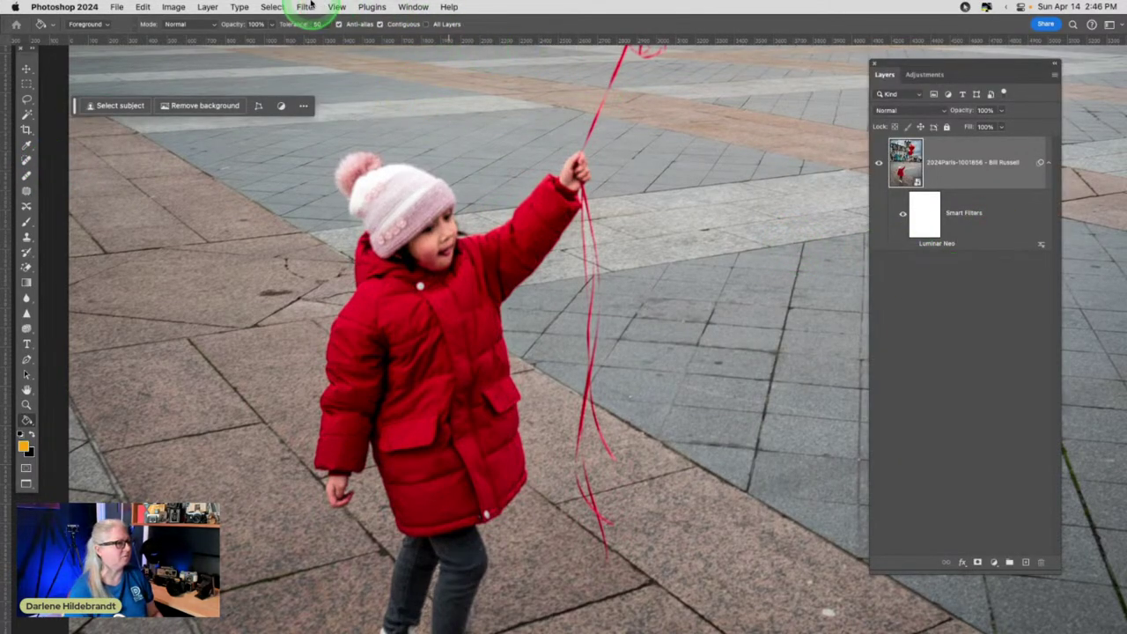
- Try to sharpen the photo with the Topaz Sharpen AI filter in trial mode, cancel it and dismiss the crash report
left_click(306, 6)
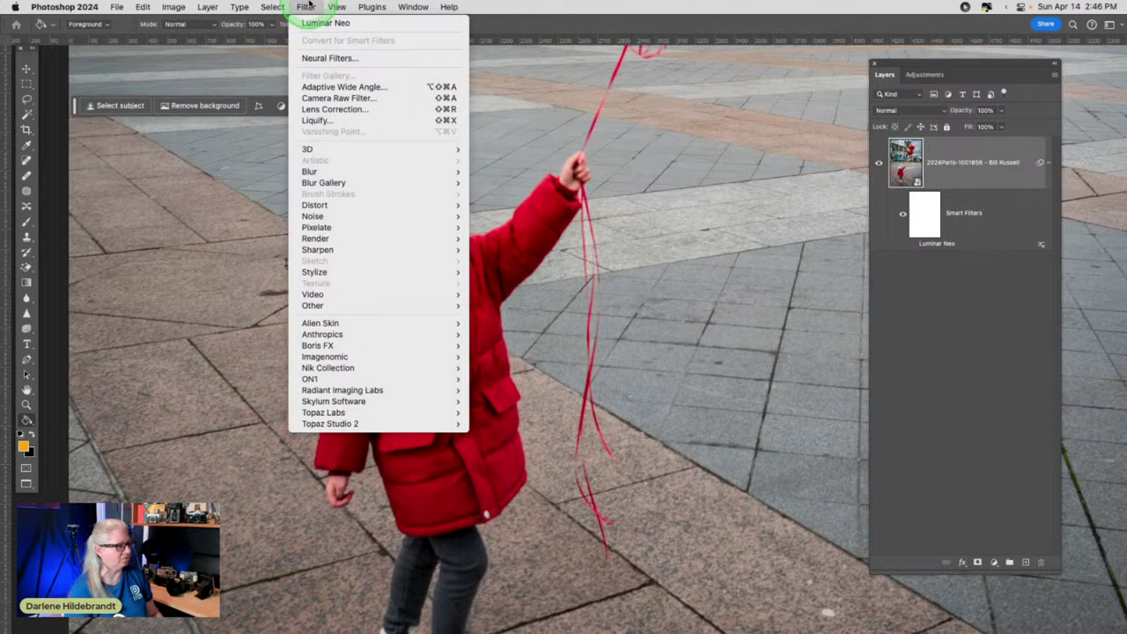
mouse_move(430, 412)
left_click_drag(440, 412, 517, 503)
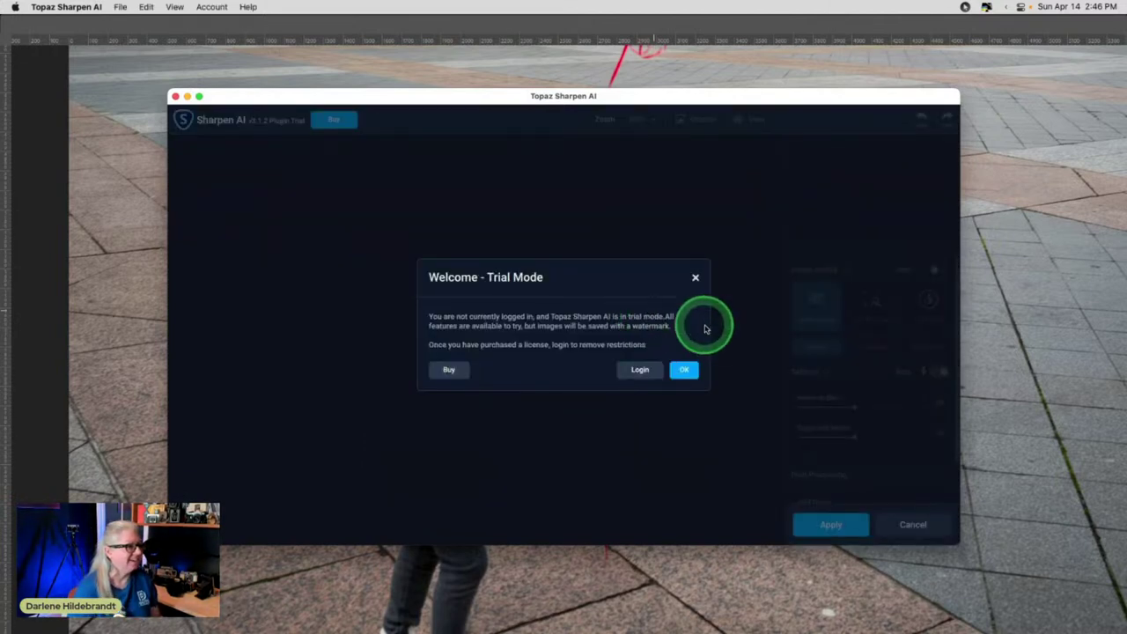
left_click(686, 365)
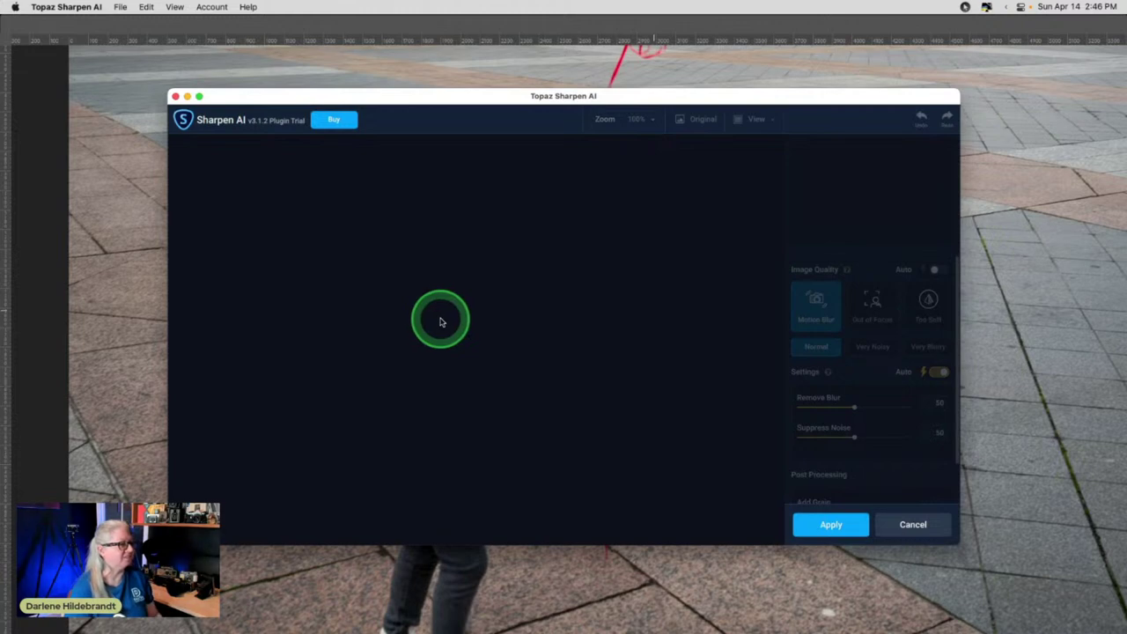
left_click(913, 524)
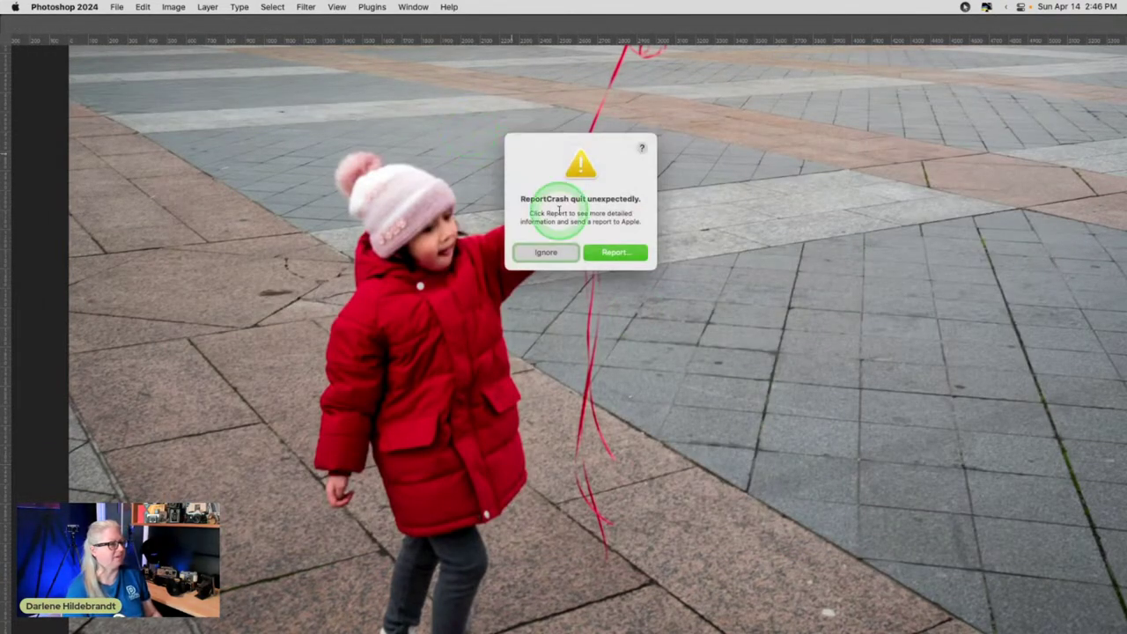
left_click_drag(541, 256, 544, 146)
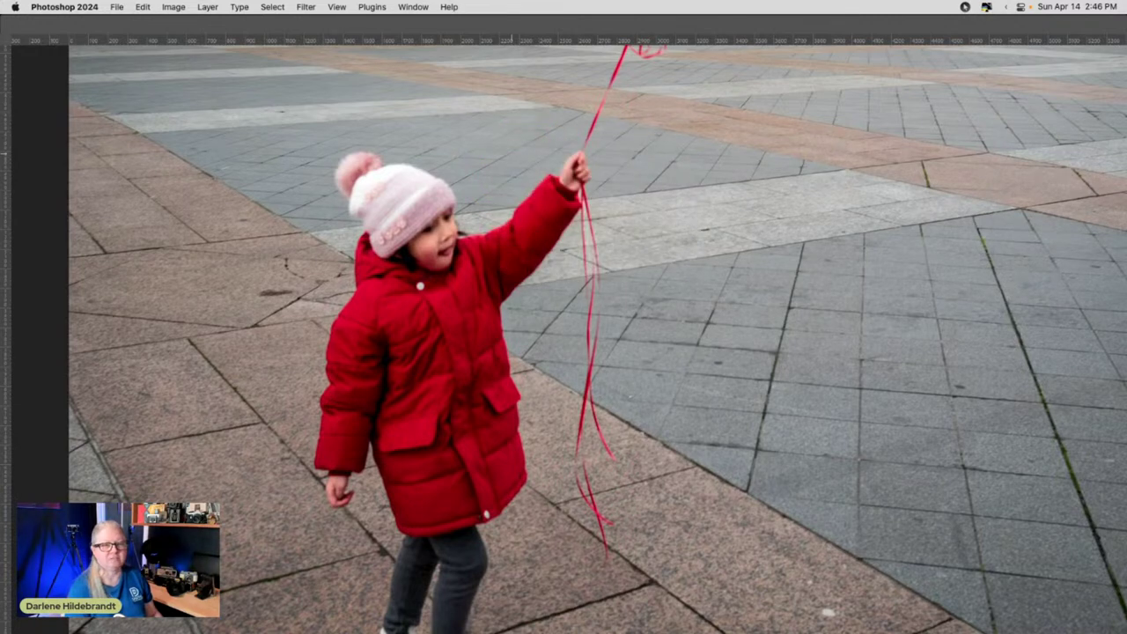
- Close the child photo's document in Photoshop and switch back to Lightroom Classic
left_click(520, 30)
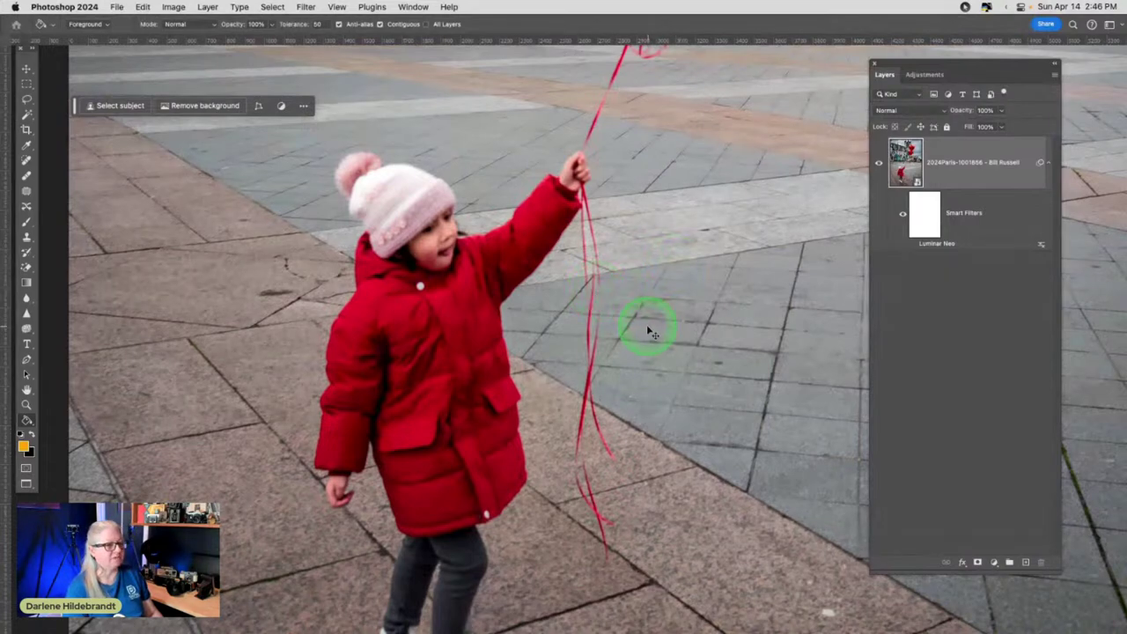
key("super+w")
left_click(527, 268)
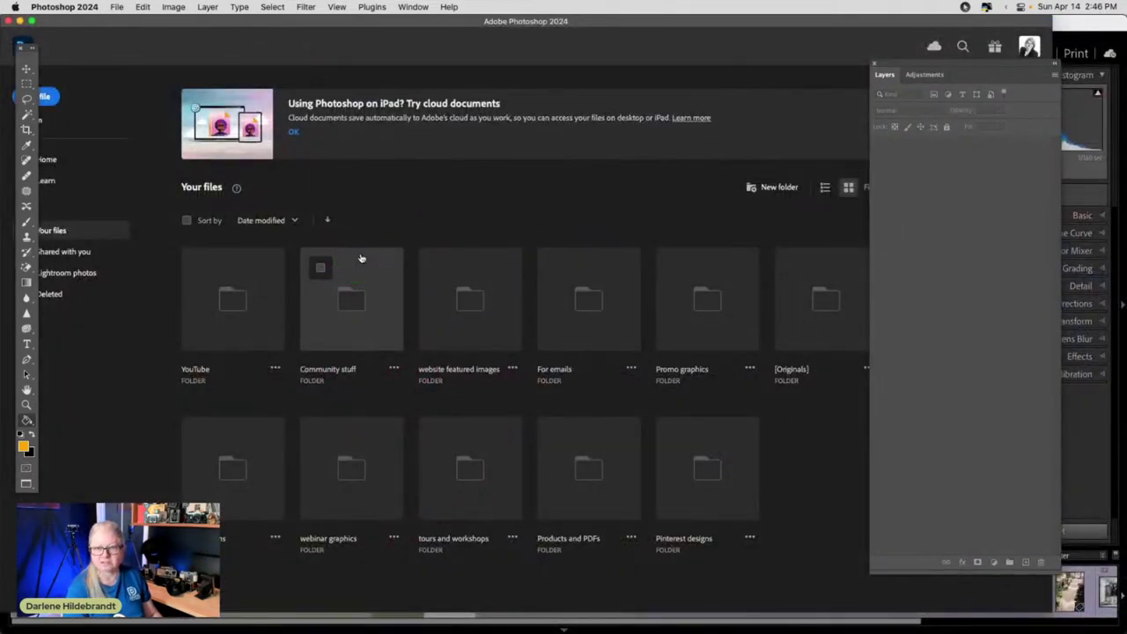
key("super+Tab")
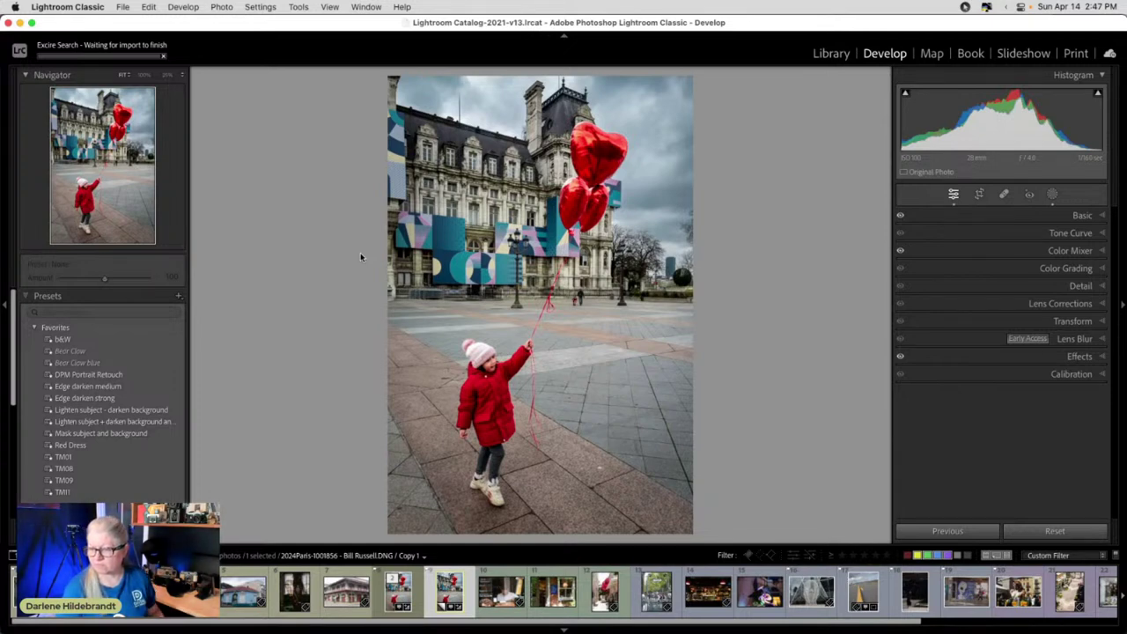
left_click(360, 257)
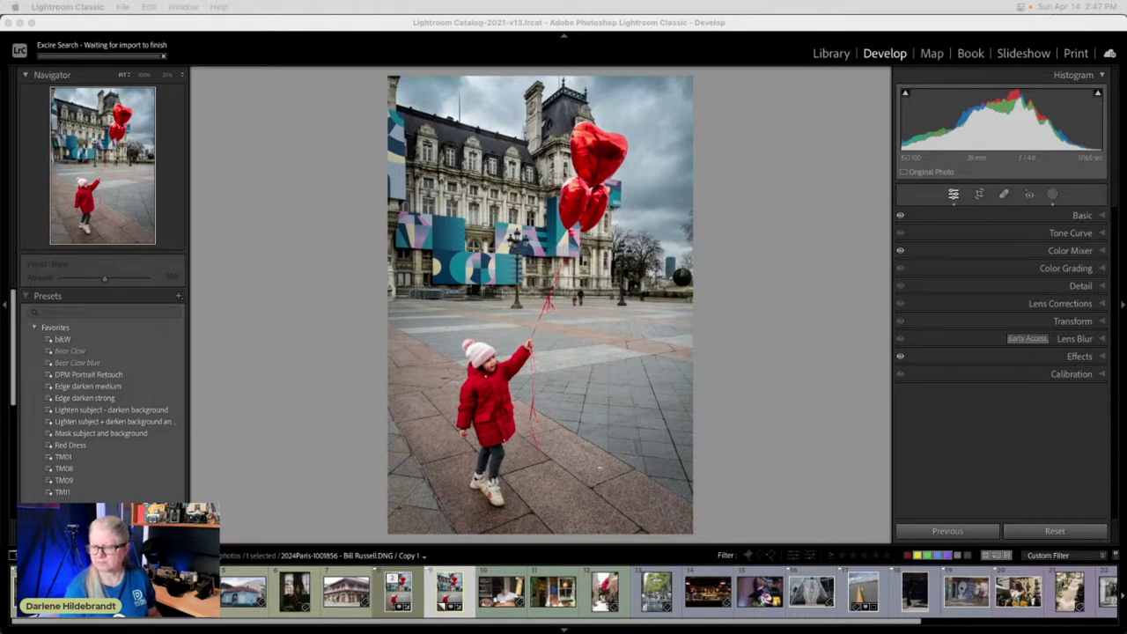
left_click(789, 267)
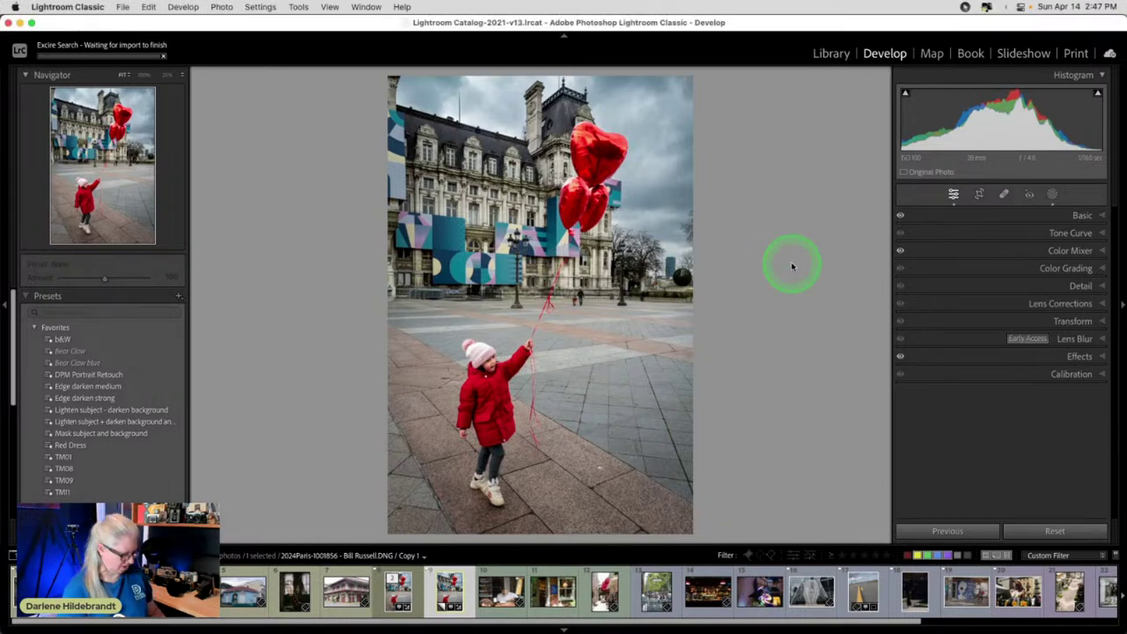
- Return to the Library grid of street photos and open the dark photo of a person walking past a wall mural
key("g")
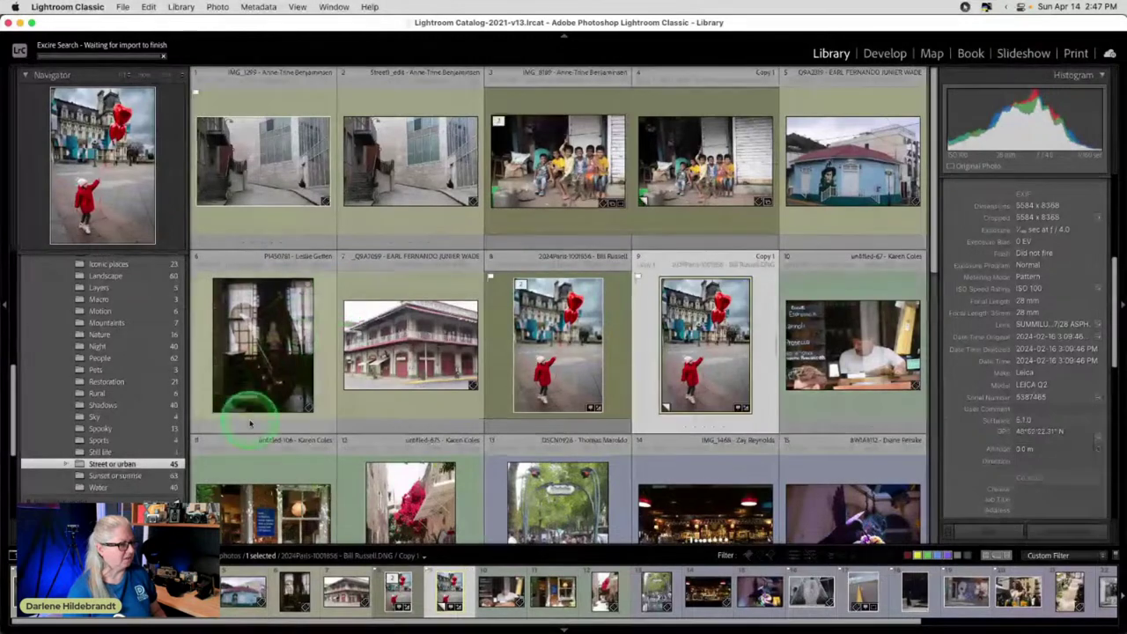
scroll(649, 259, "down", 3)
scroll(648, 261, "down", 5)
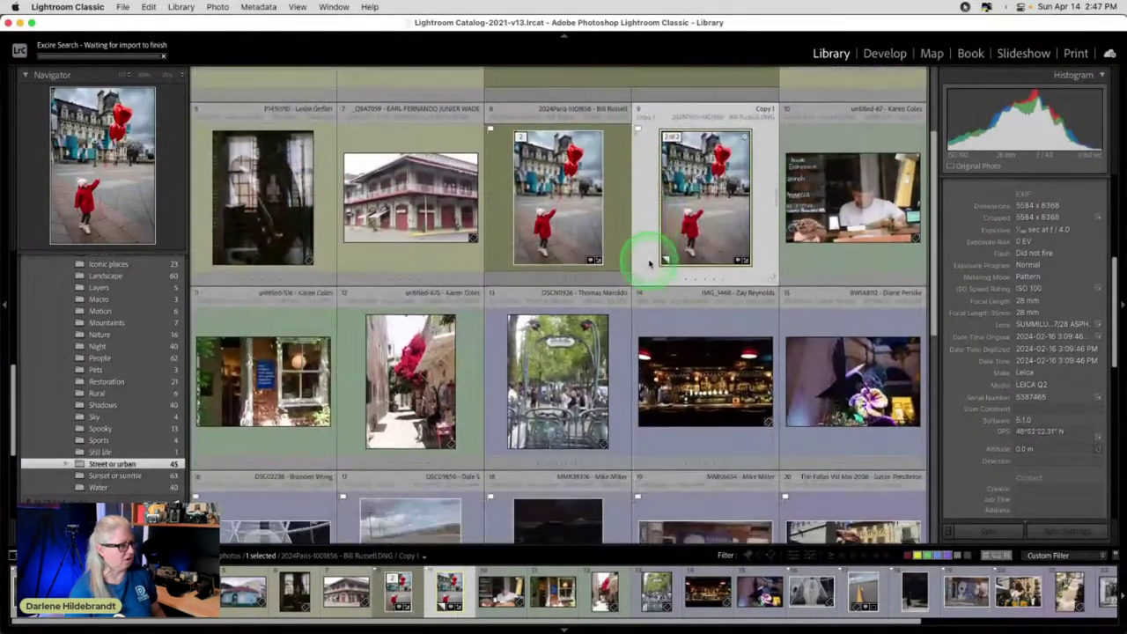
scroll(649, 261, "down", 1)
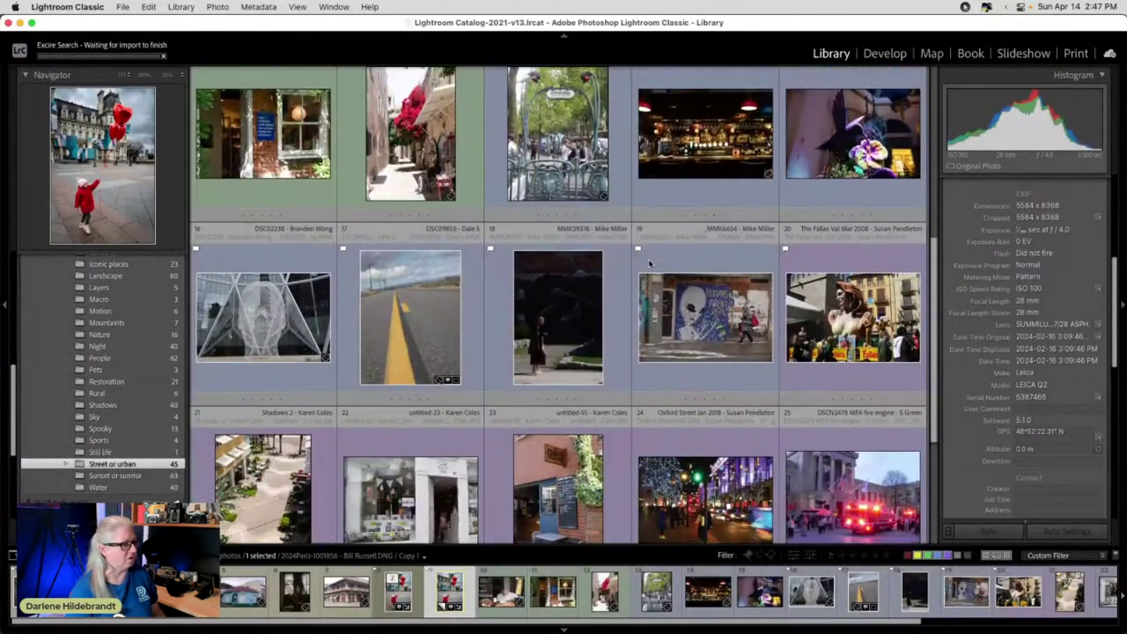
scroll(649, 261, "down", 1)
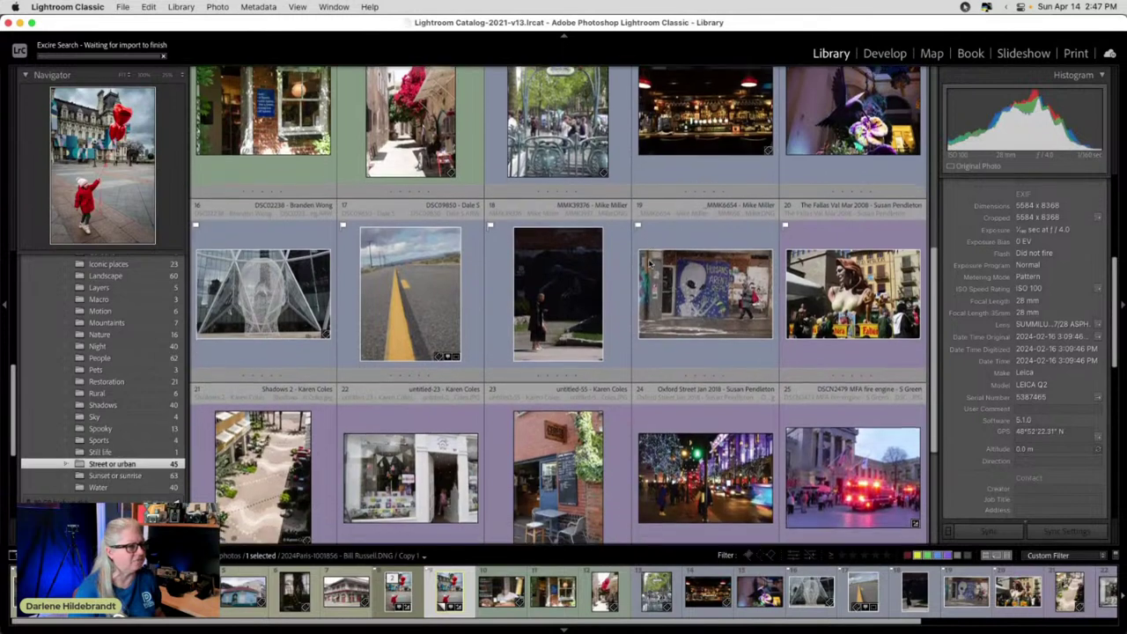
left_click(580, 301)
double_click(580, 302)
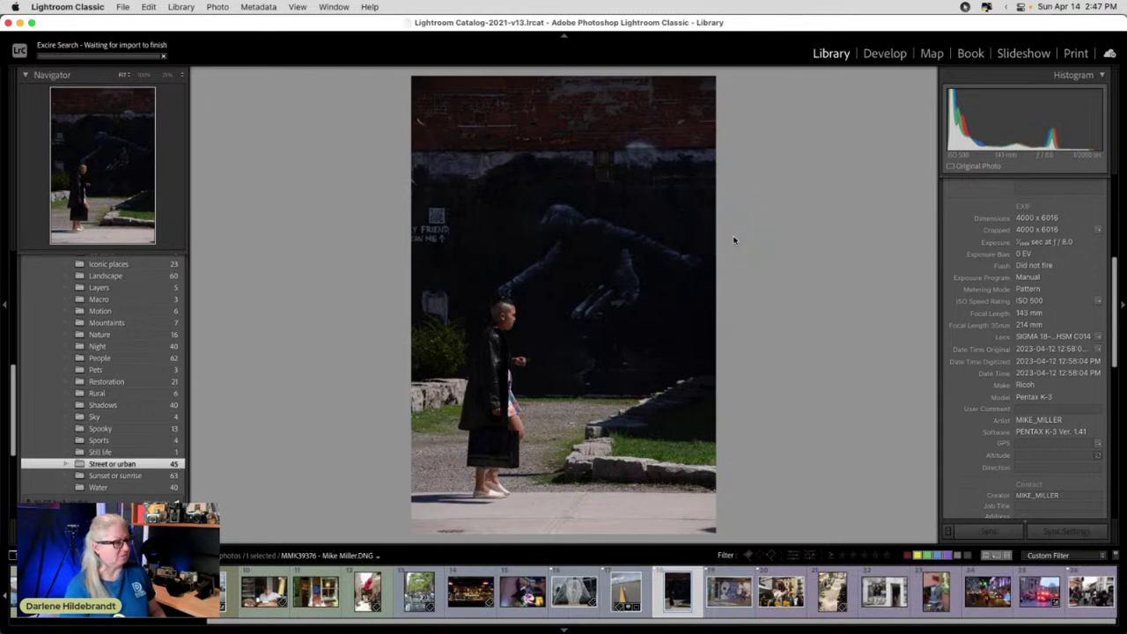
- Glance at the neighbouring alien mural photo, and inspect the dark photo's walker, shoes, gravel and stones at 100%
key("Right")
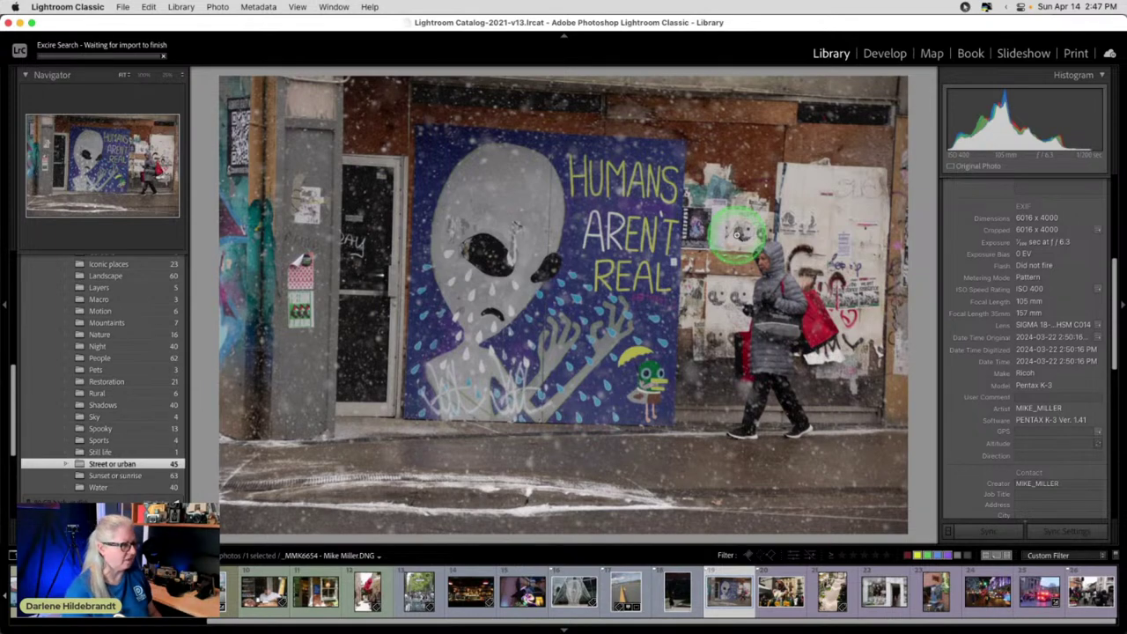
key("Left")
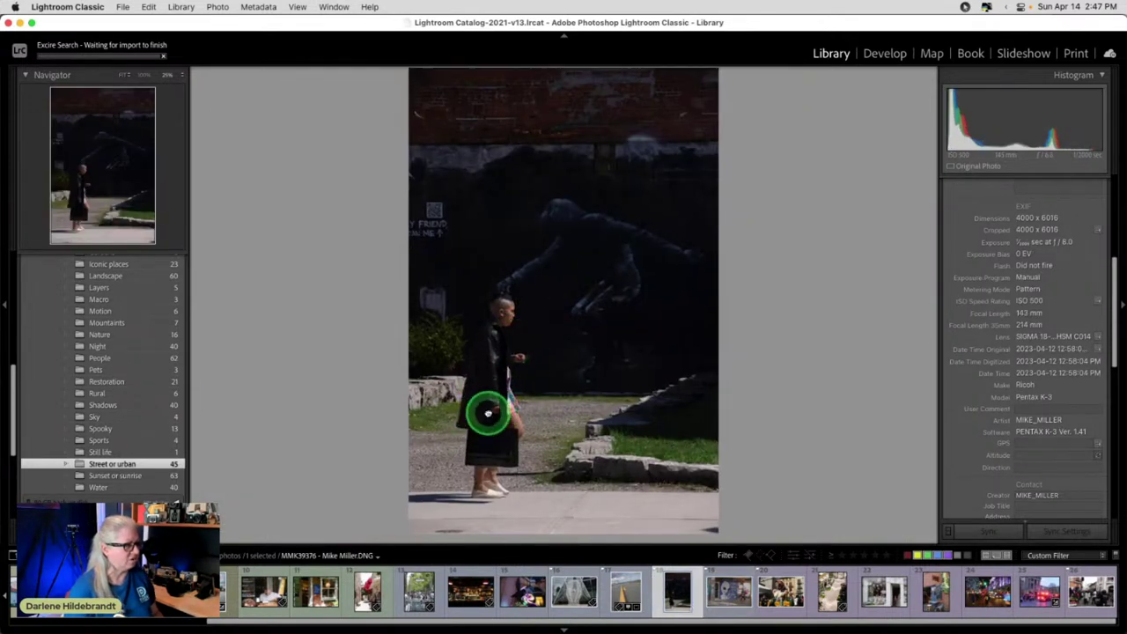
left_click(485, 410)
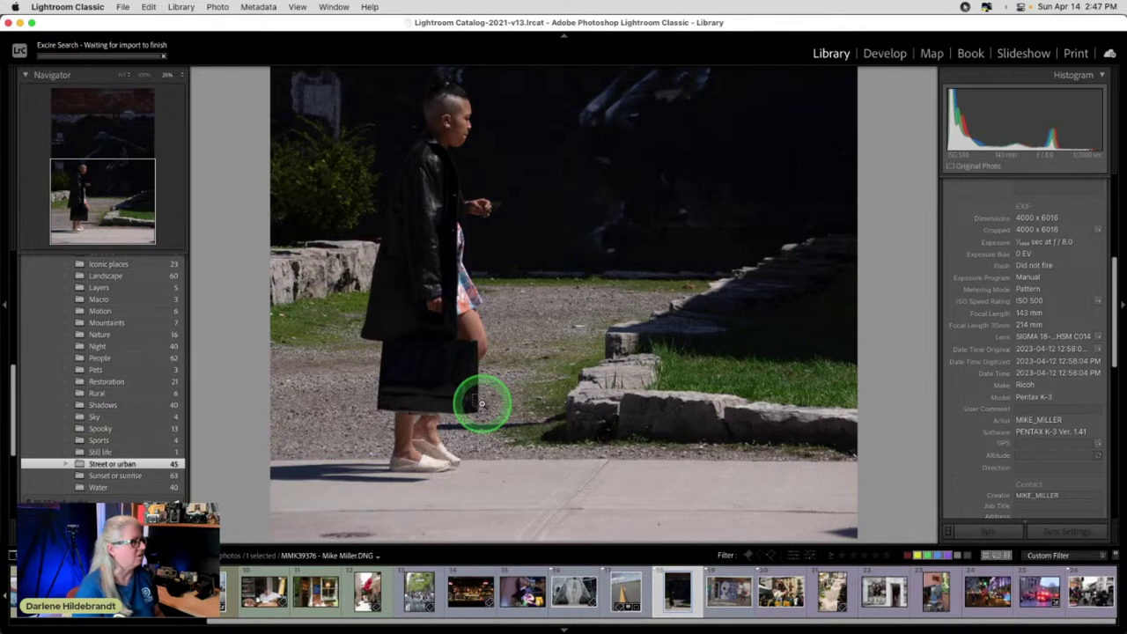
scroll(482, 403, "up", 5)
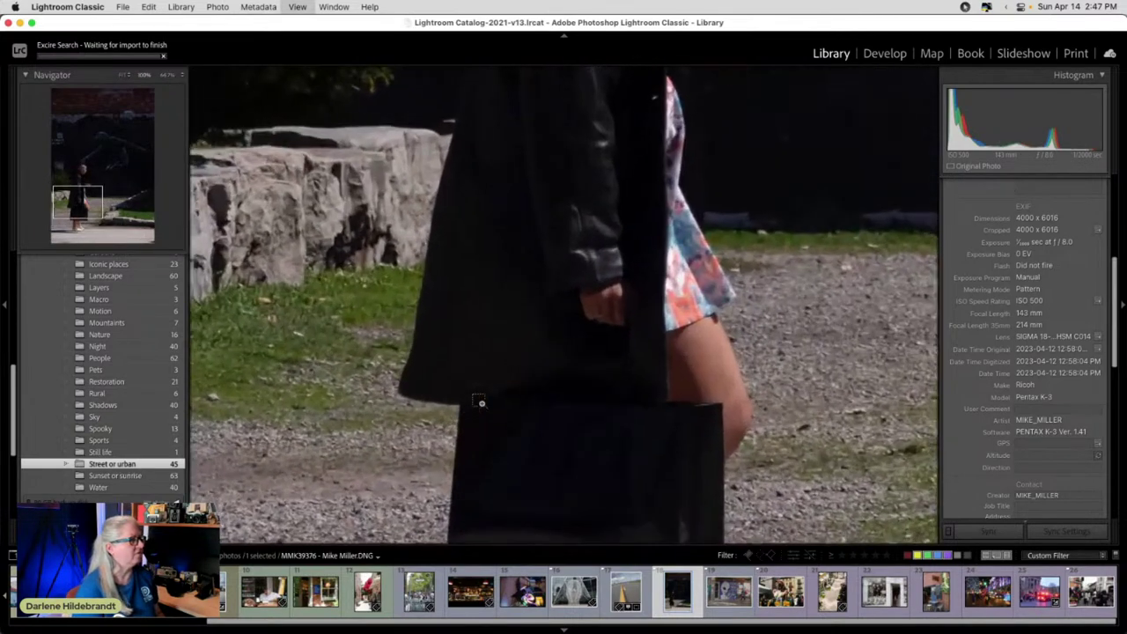
scroll(717, 379, "down", 5)
scroll(717, 379, "right", 5)
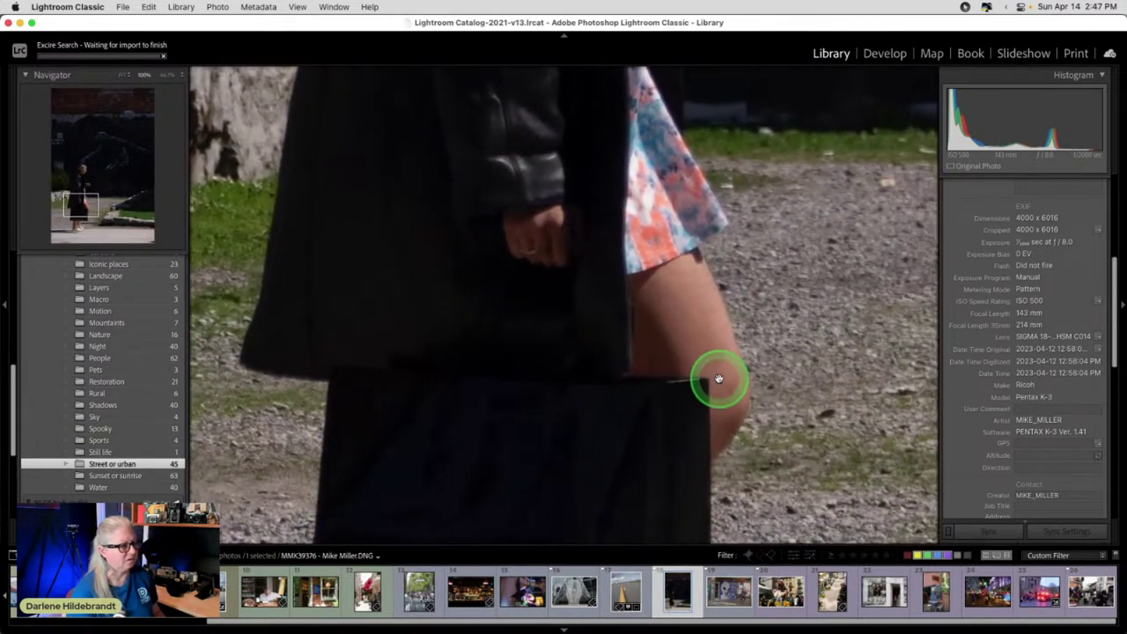
scroll(717, 378, "down", 6)
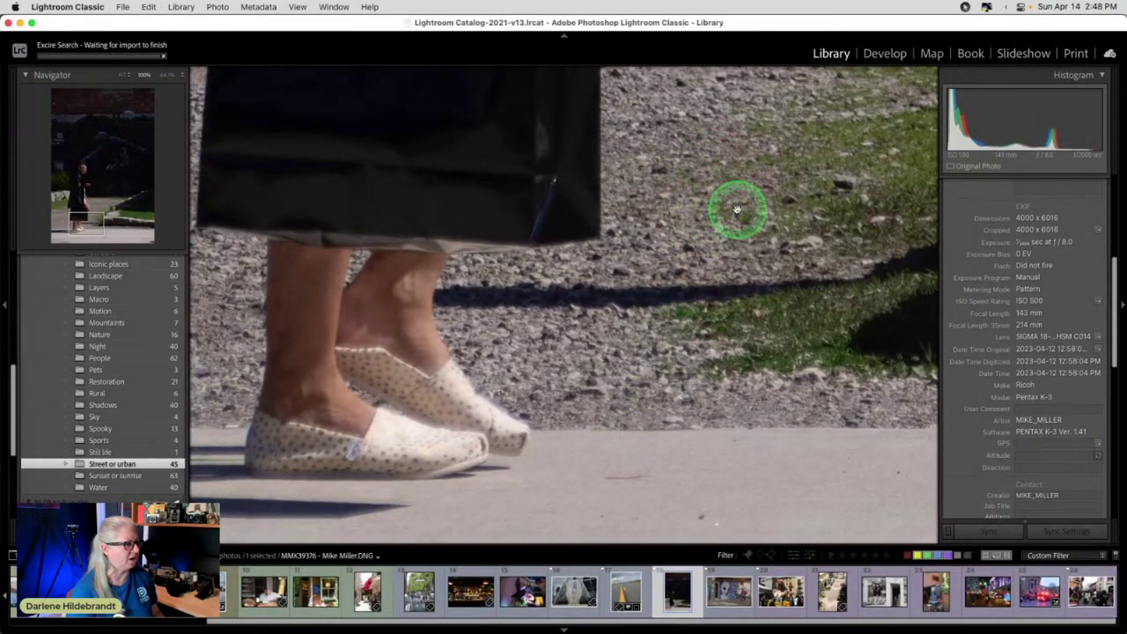
left_click_drag(734, 170, 538, 326)
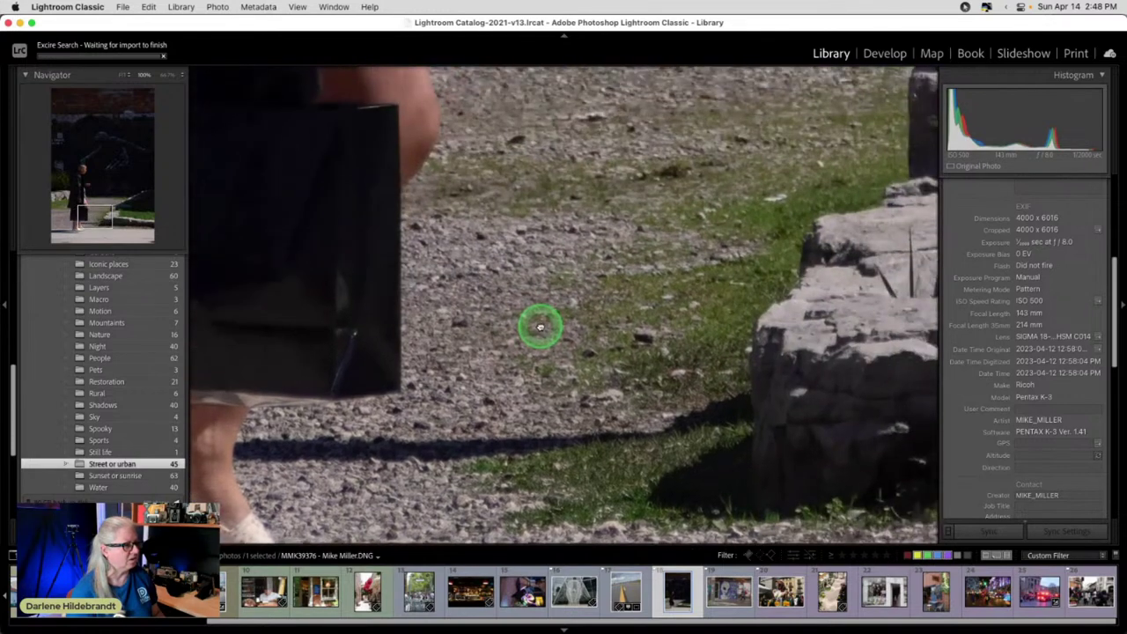
left_click_drag(689, 298, 683, 267)
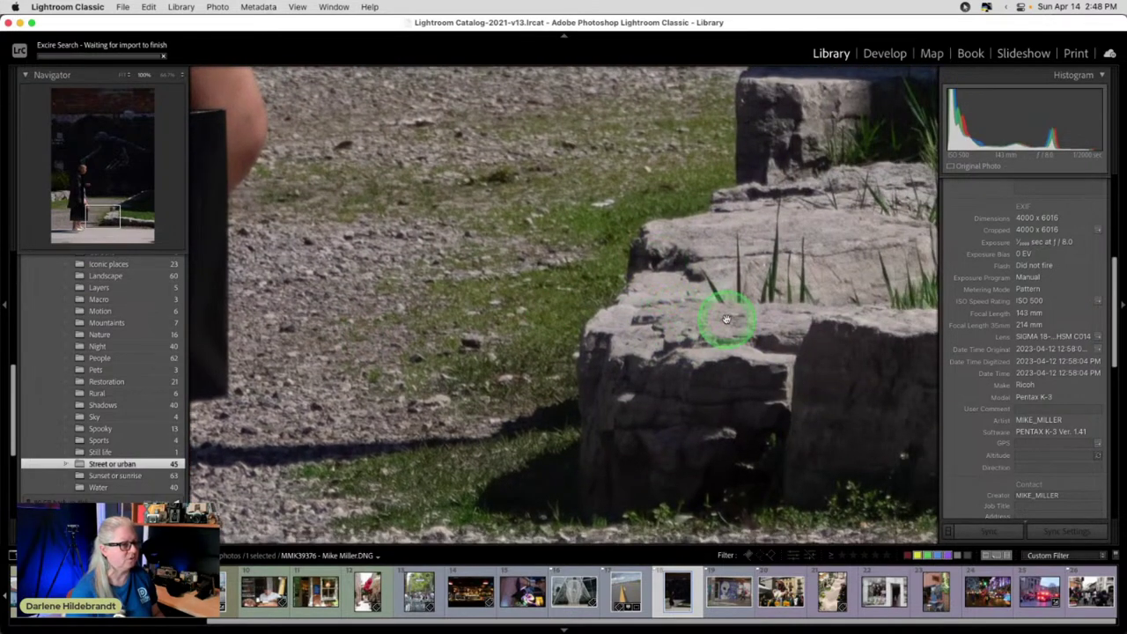
left_click_drag(727, 319, 554, 327)
left_click(553, 326)
- Review the dark mural photo's EXIF metadata for its exposure, ISO, focal length and lens
scroll(1027, 374, "down", 5)
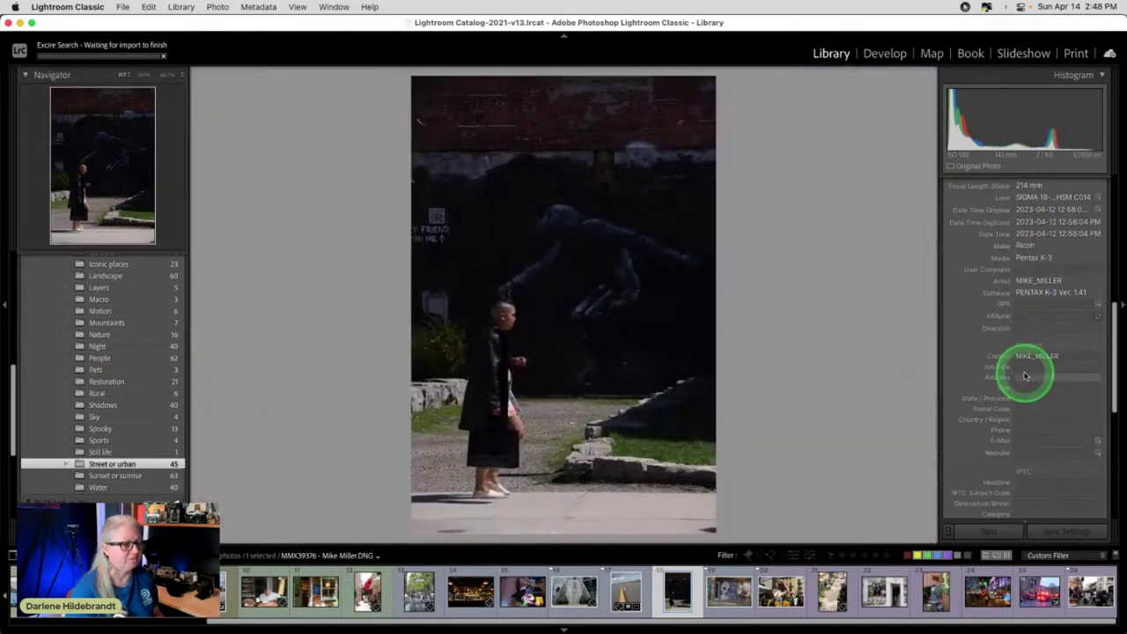
scroll(1026, 376, "up", 5)
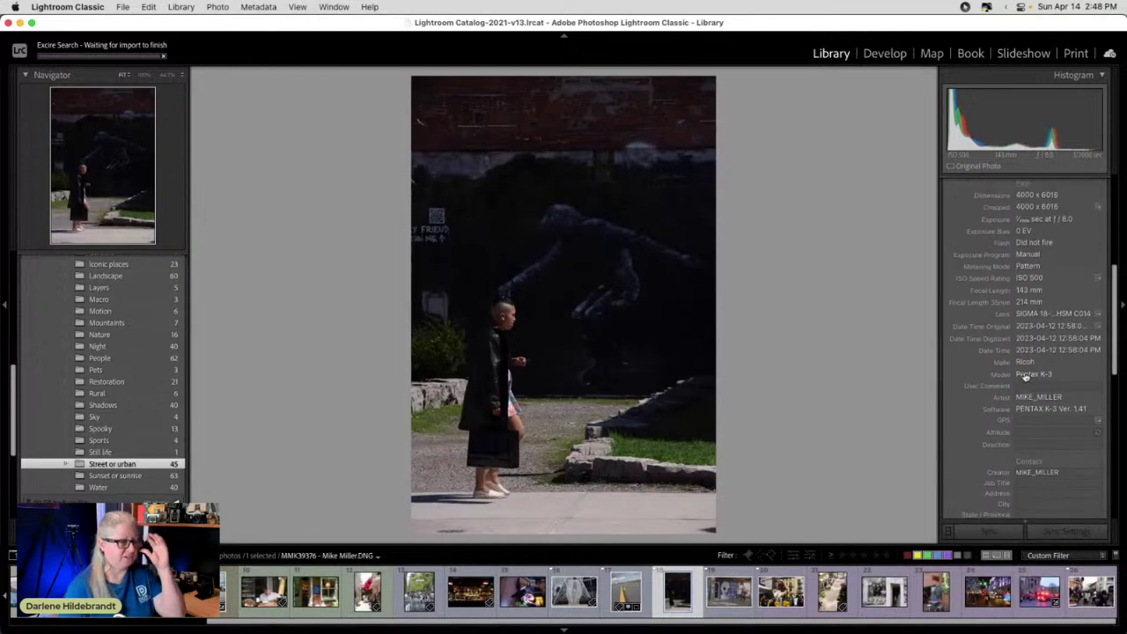
scroll(1025, 376, "up", 1)
scroll(1025, 376, "up", 1)
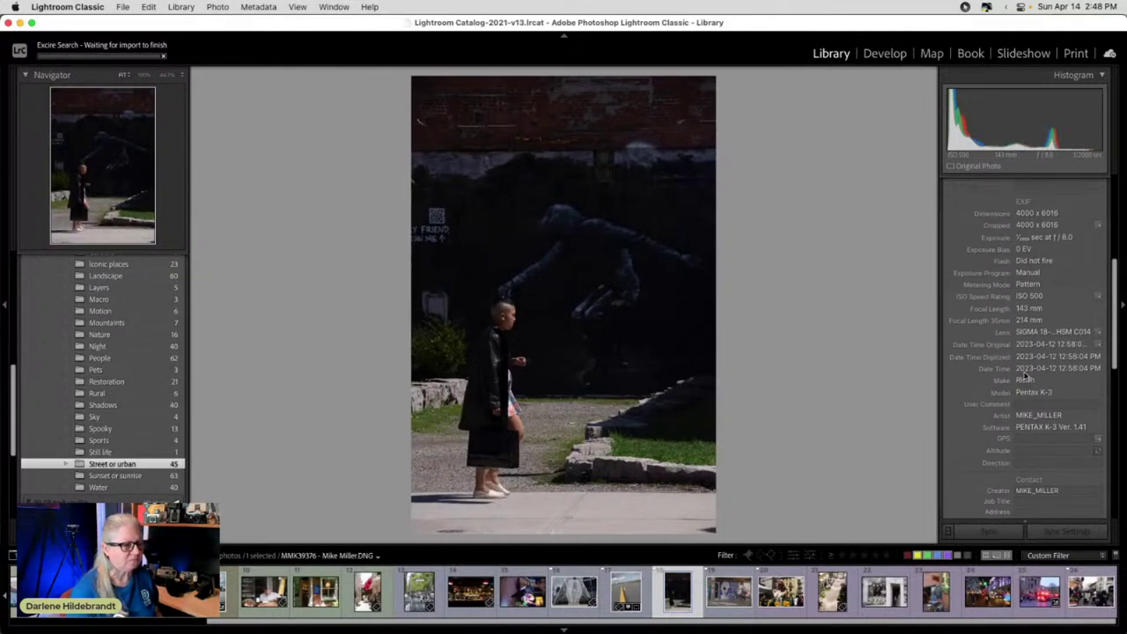
left_click(983, 364)
scroll(983, 363, "up", 1)
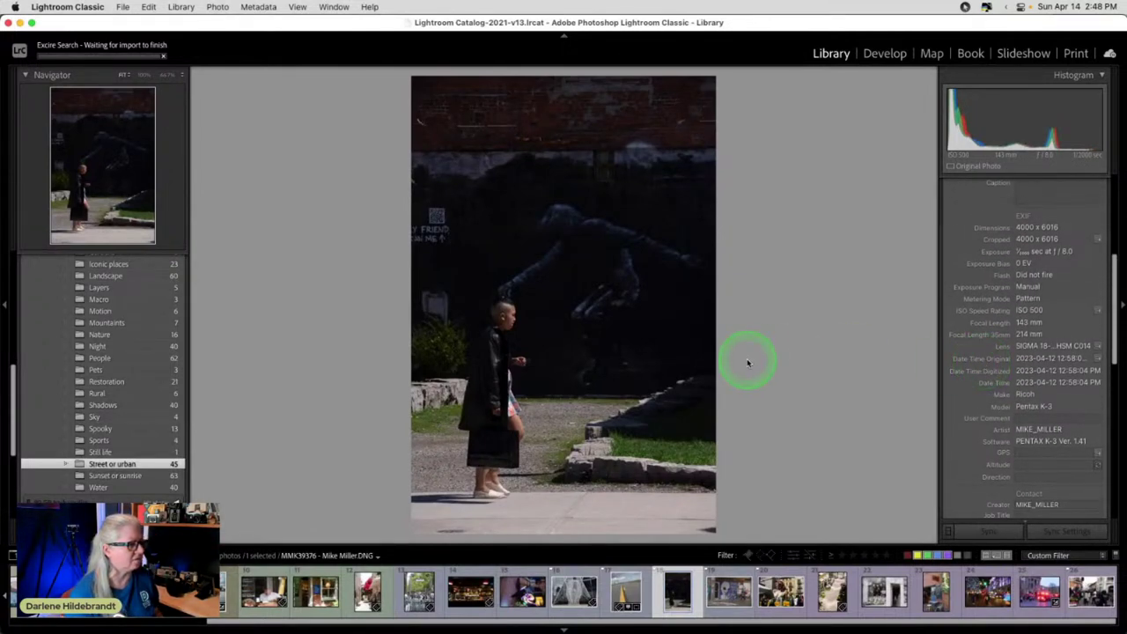
- Reopen the dark photo, and go on to the snowy alien mural photo to examine the pedestrian at 100%
double_click(493, 376)
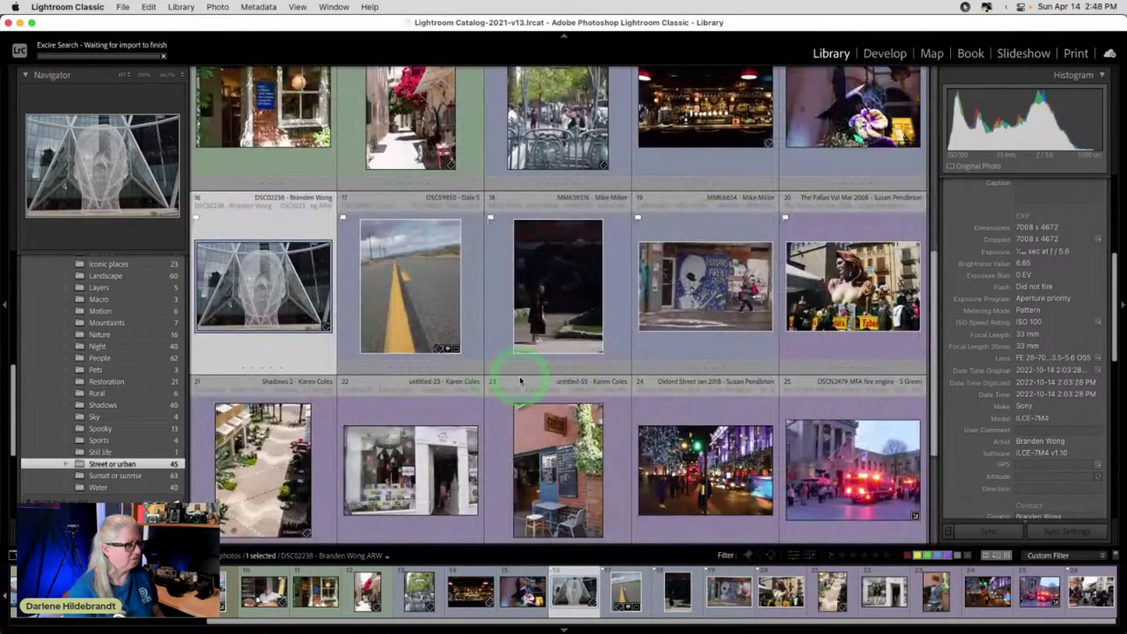
double_click(558, 326)
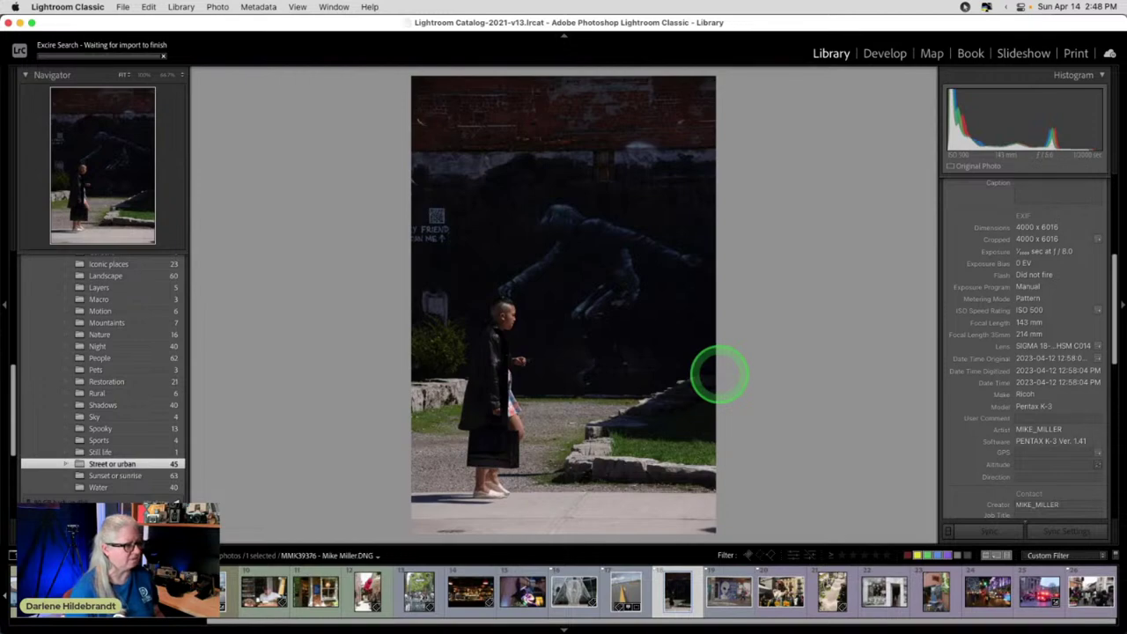
key("Right")
left_click(729, 346)
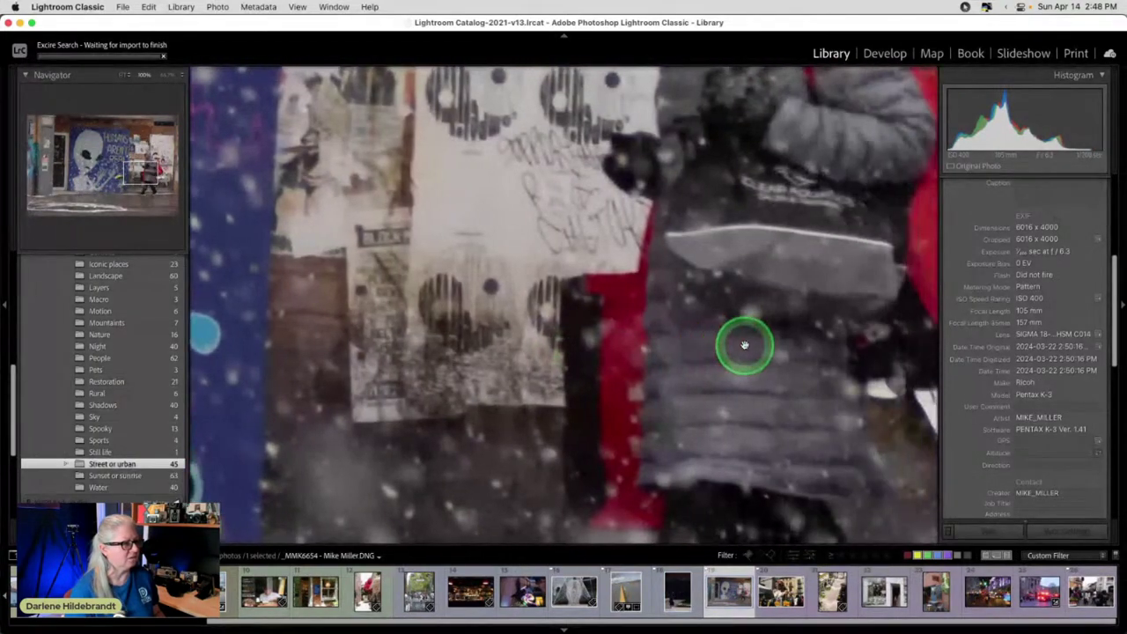
left_click_drag(744, 345, 558, 284)
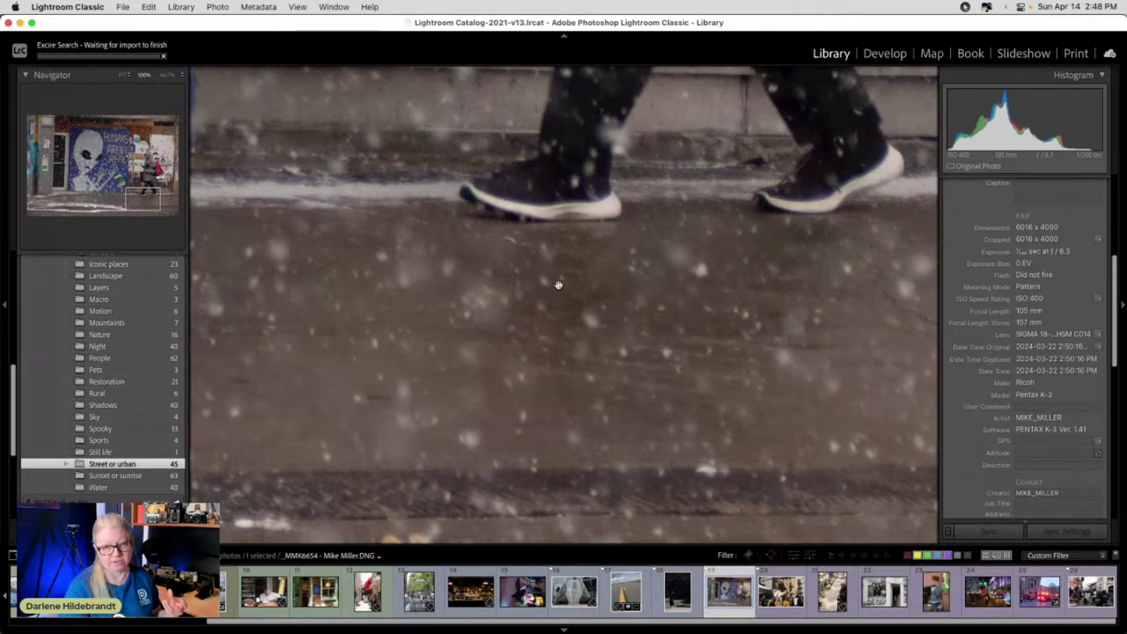
left_click(511, 283)
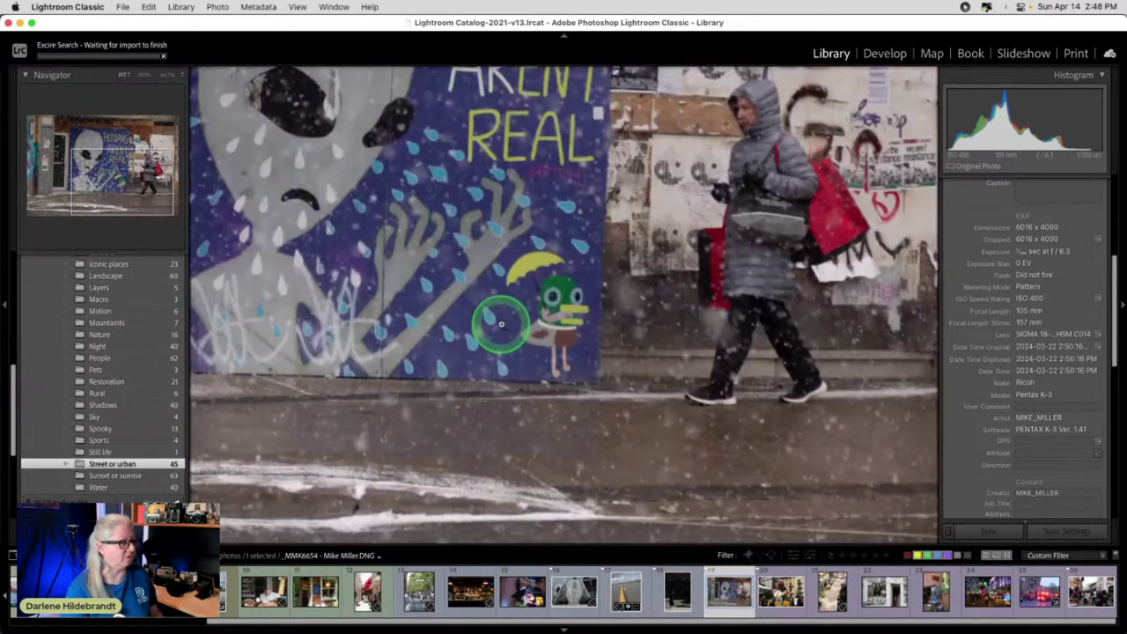
left_click(419, 405)
- Return to the grid and open the wire-mesh head sculpture photo in the Develop module
key("g")
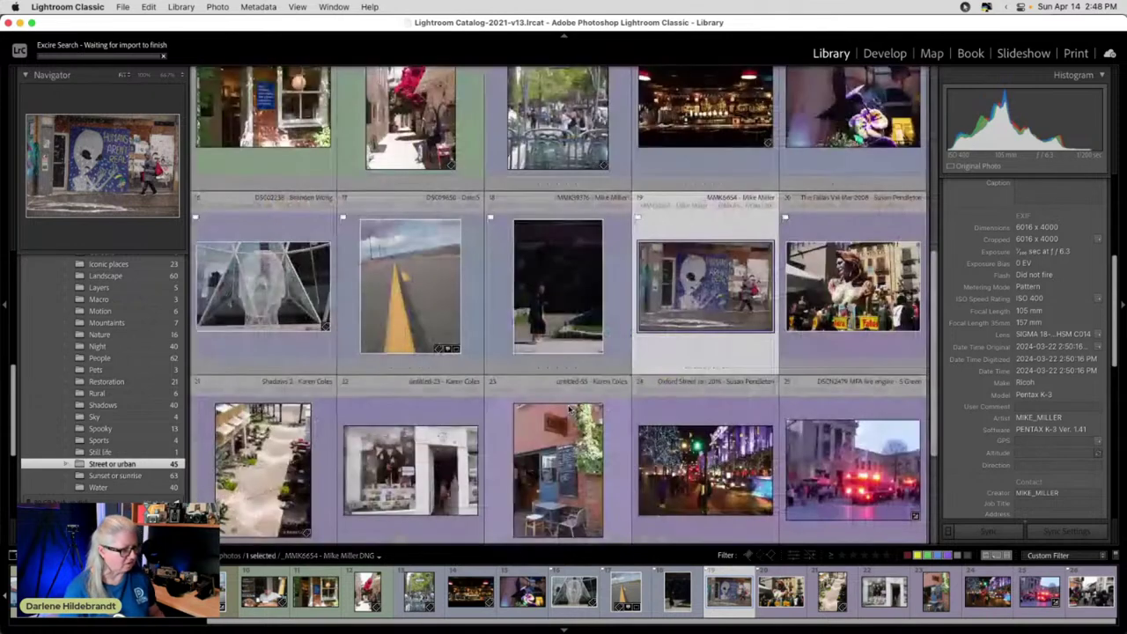
left_click(587, 342)
scroll(602, 353, "up", 1)
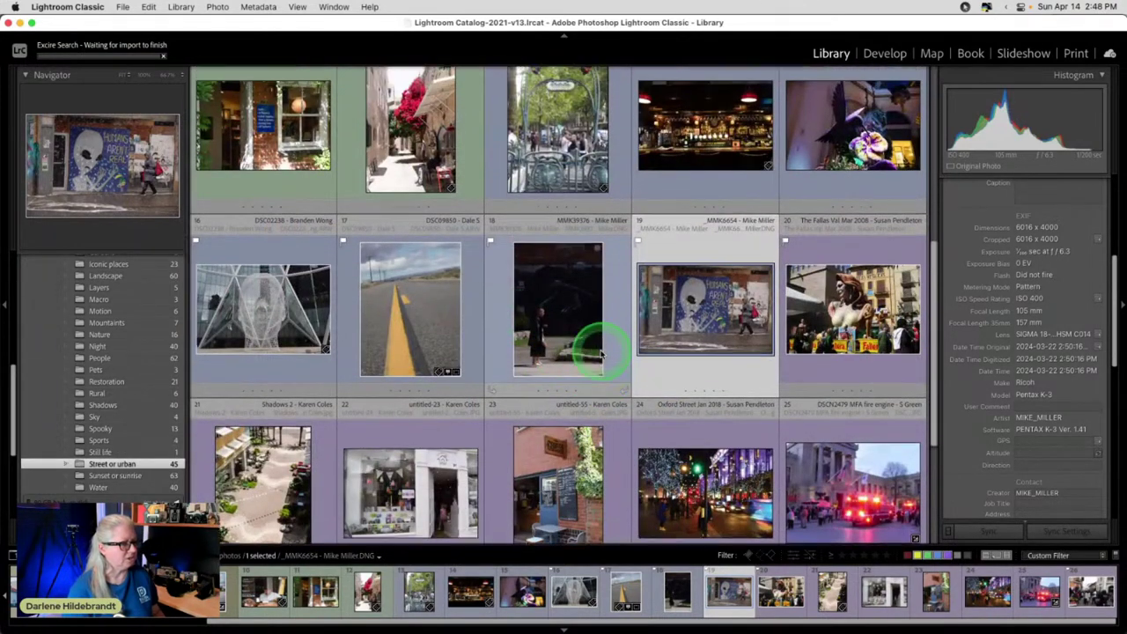
left_click(273, 360)
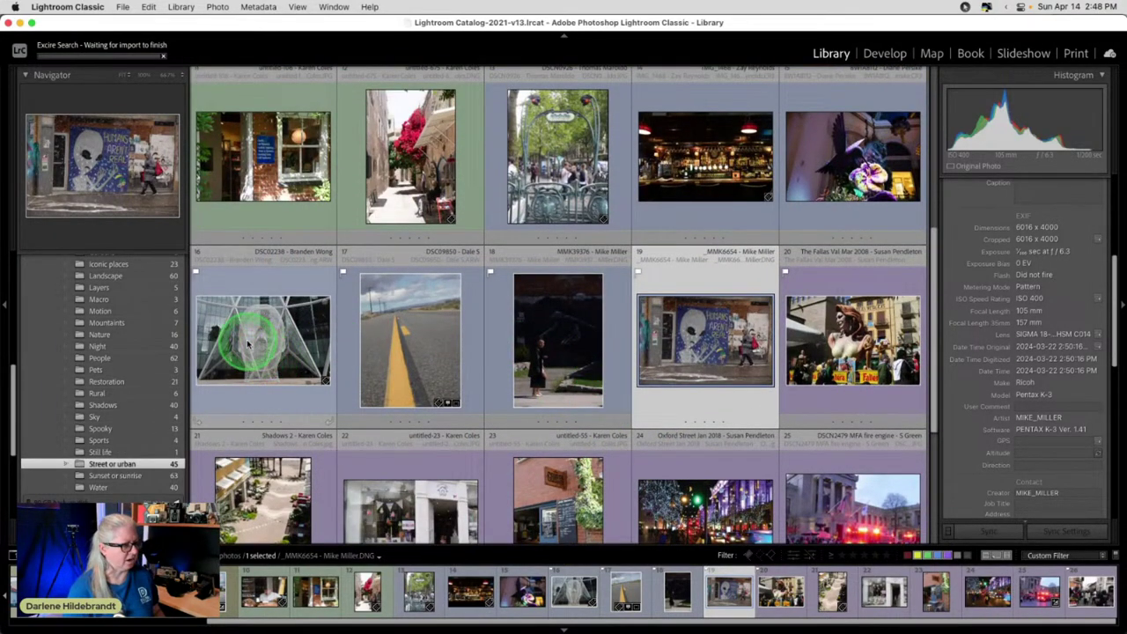
left_click(246, 345)
key("d")
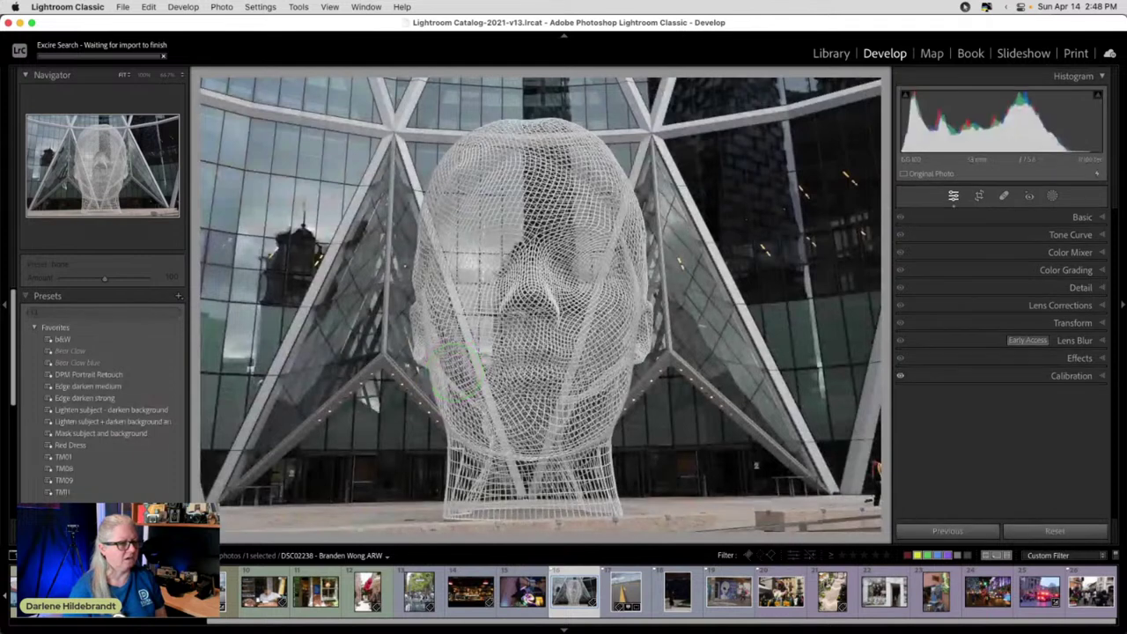
- Open the Profile Browser for the sculpture photo and show its camera matching profiles
left_click(1090, 221)
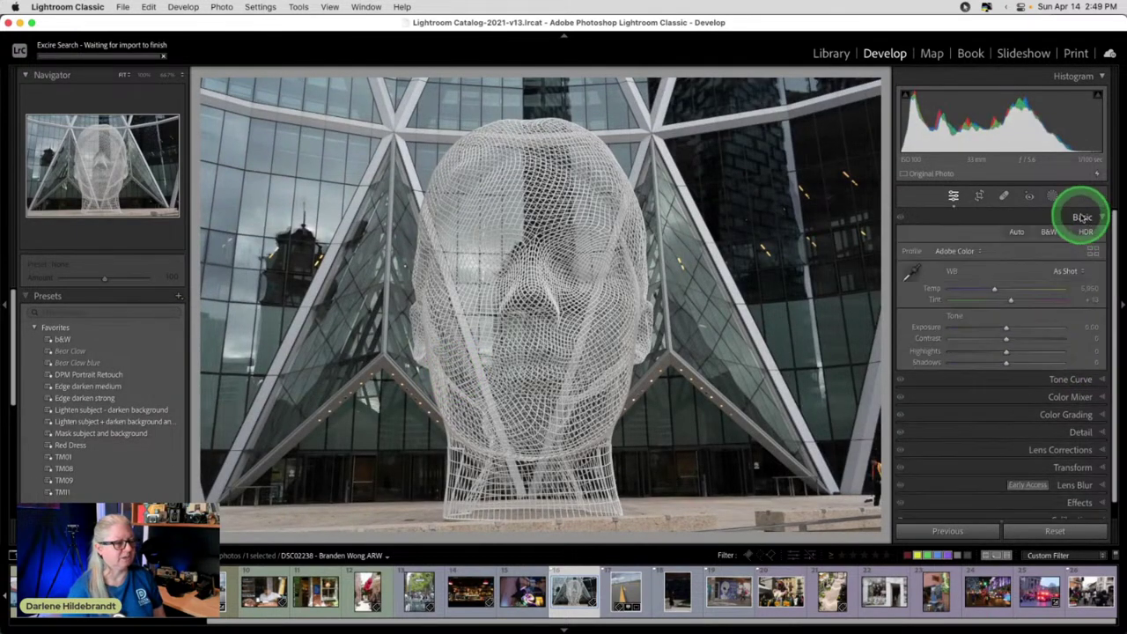
left_click(1092, 252)
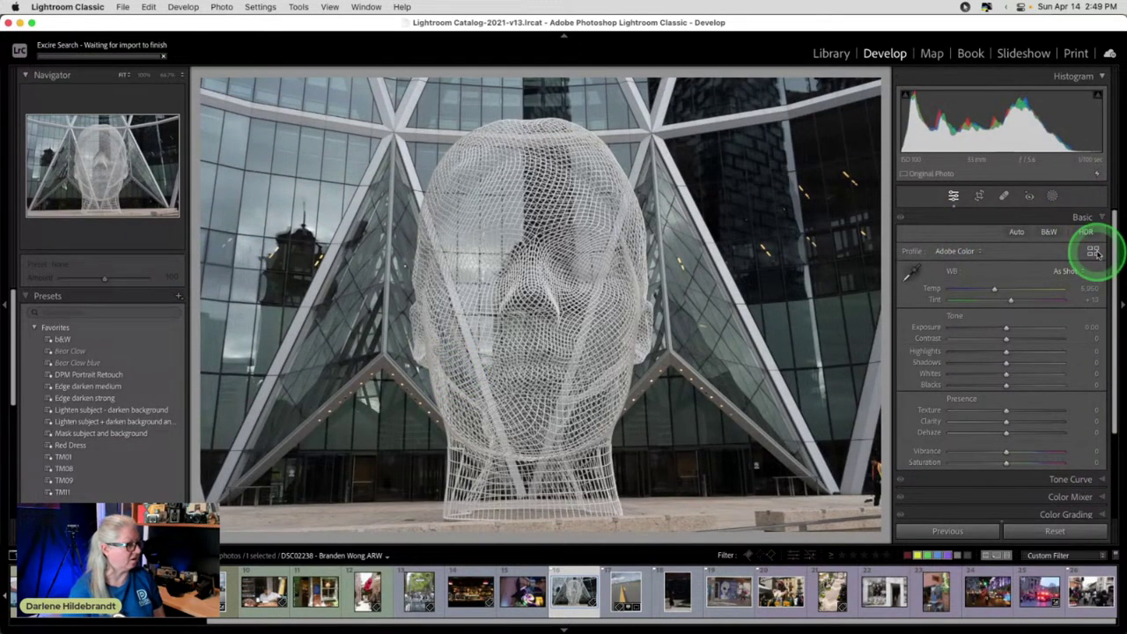
left_click(1043, 267)
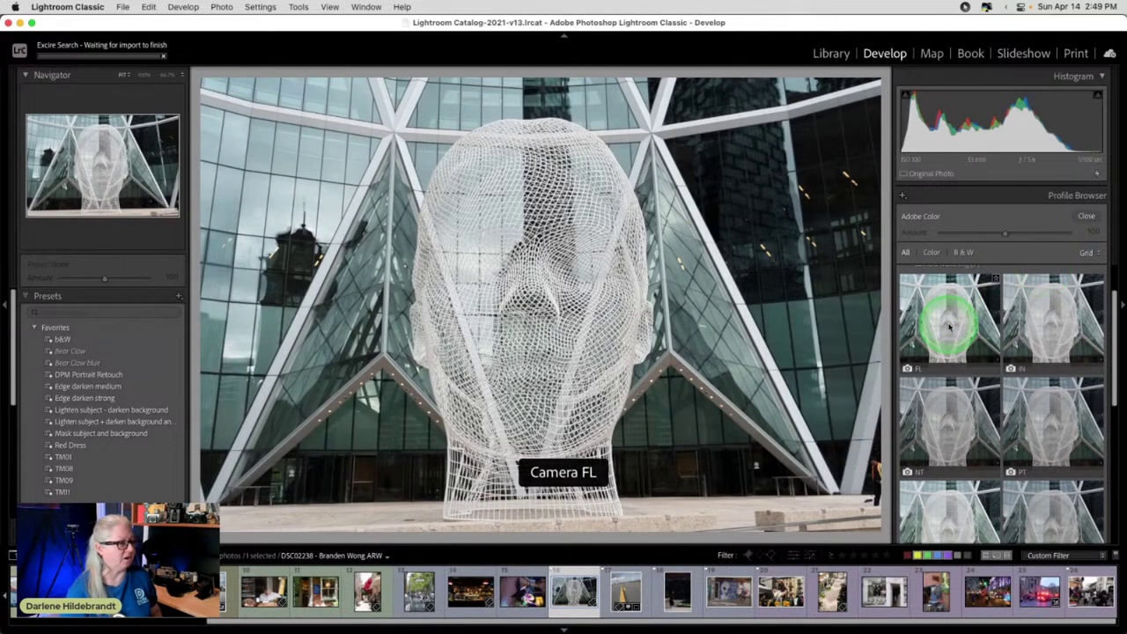
- Compare the camera matching profiles on the sculpture photo, from FL and IN through NT, SH, VV and VV2
left_click(1028, 322)
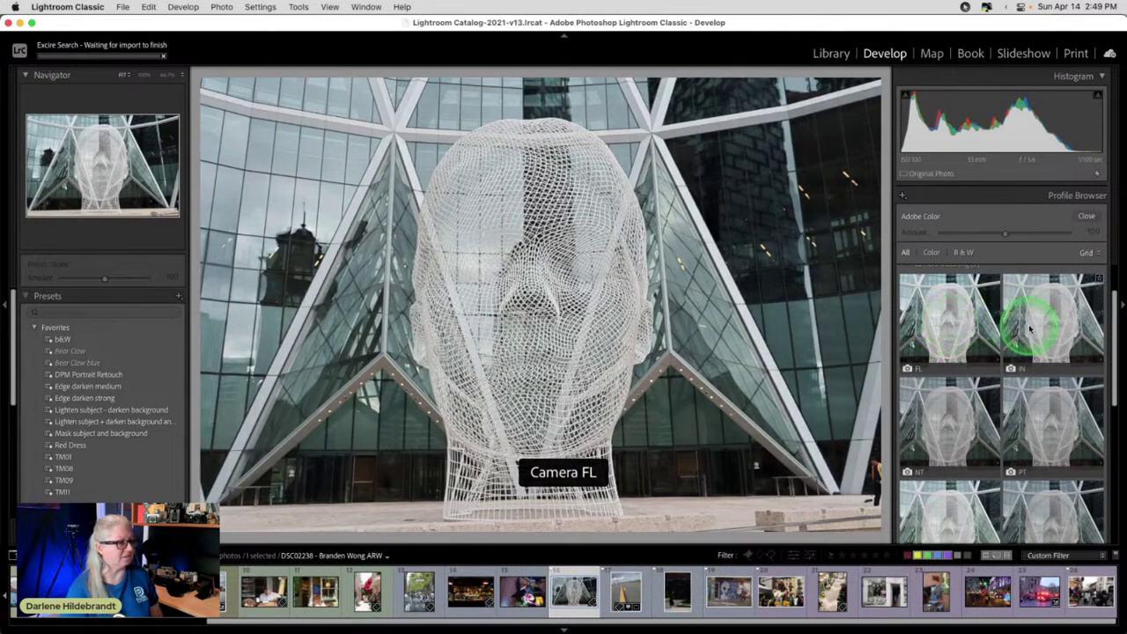
left_click(1048, 419)
left_click(956, 421)
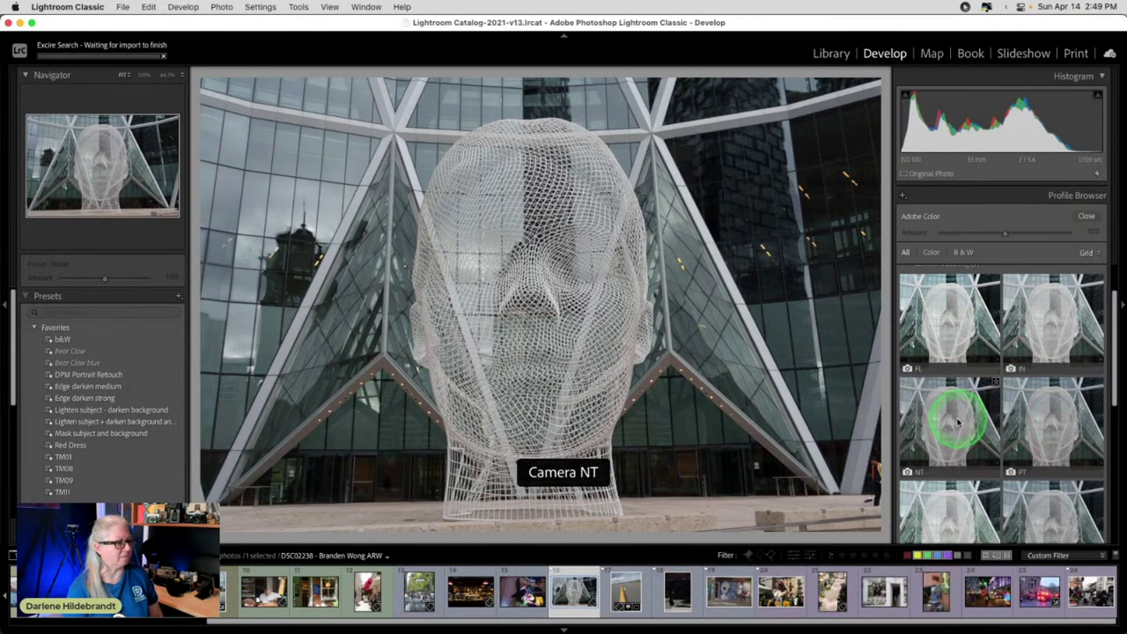
scroll(957, 423, "down", 2)
left_click(958, 423)
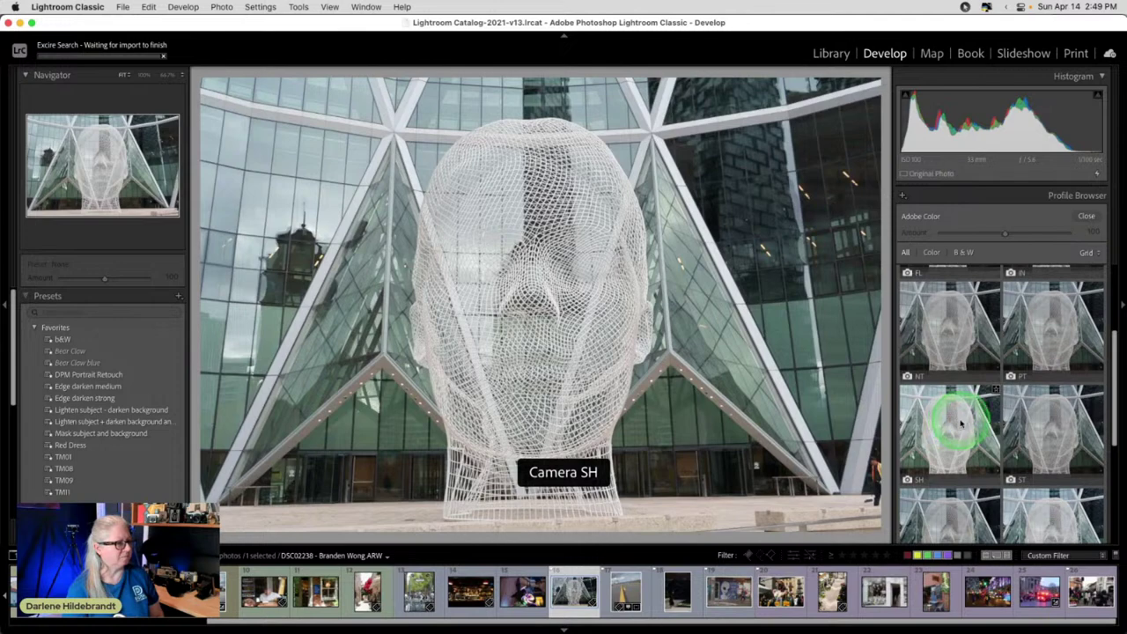
left_click(1026, 420)
scroll(1028, 423, "down", 2)
left_click(1027, 429)
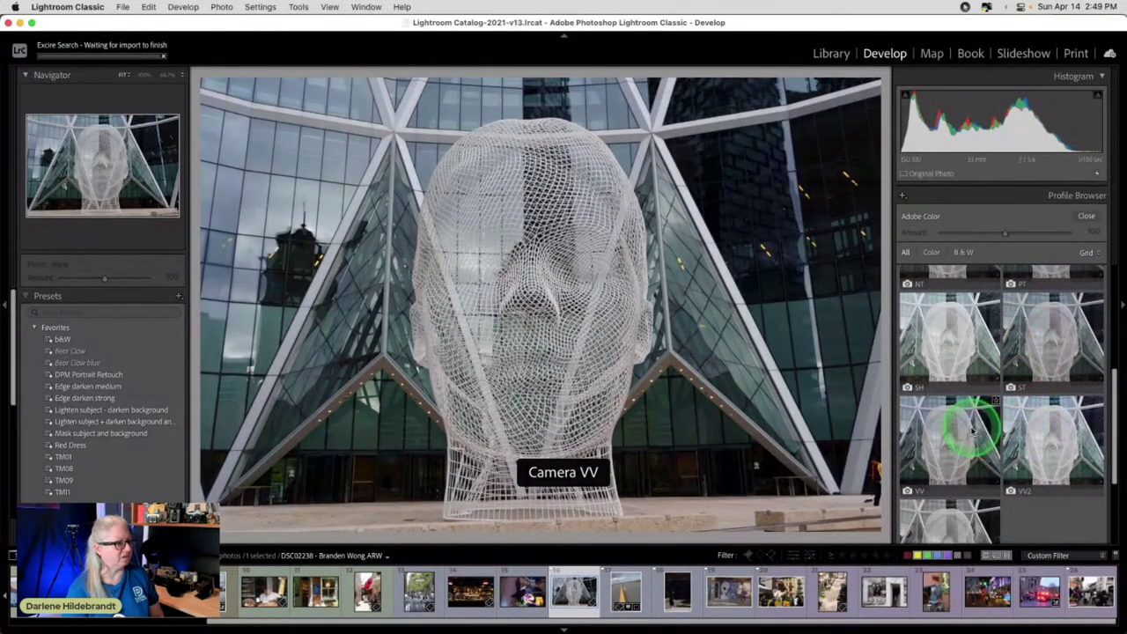
left_click(1061, 431)
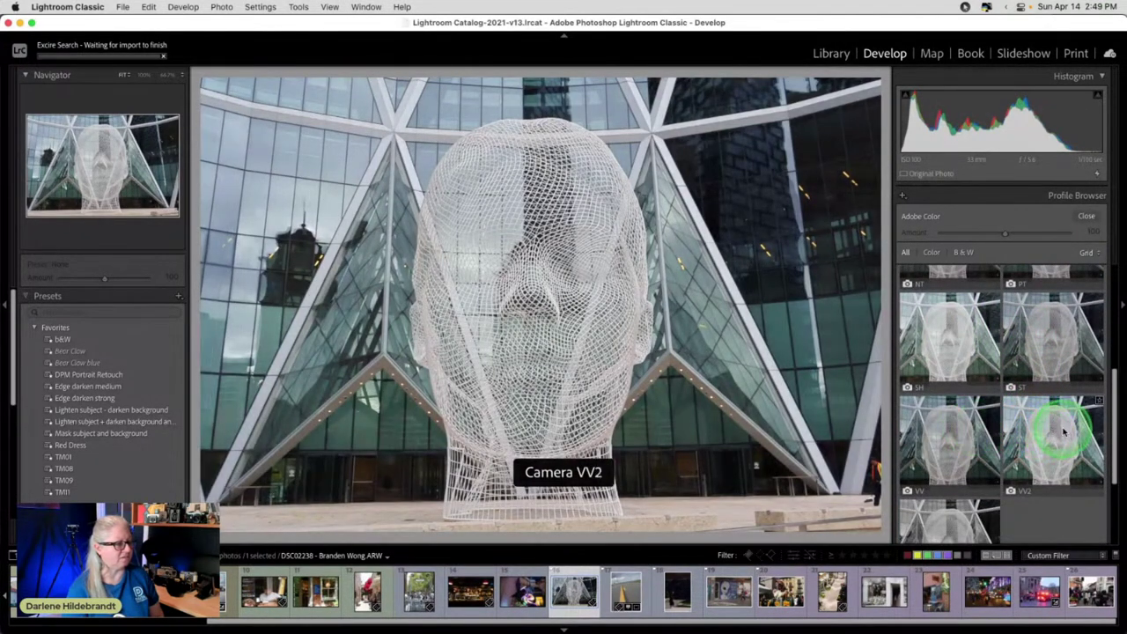
left_click(926, 415)
scroll(929, 431, "down", 2)
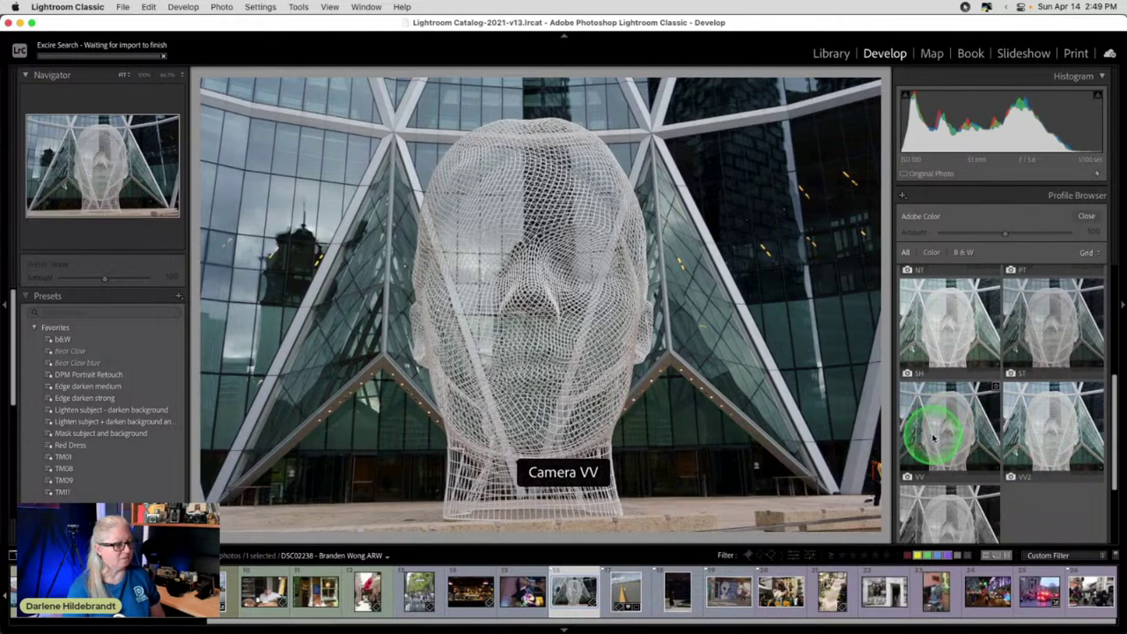
left_click(930, 476)
scroll(930, 476, "down", 1)
- Apply the Camera VV profile to the sculpture photo and close the Profile Browser
left_click(948, 356)
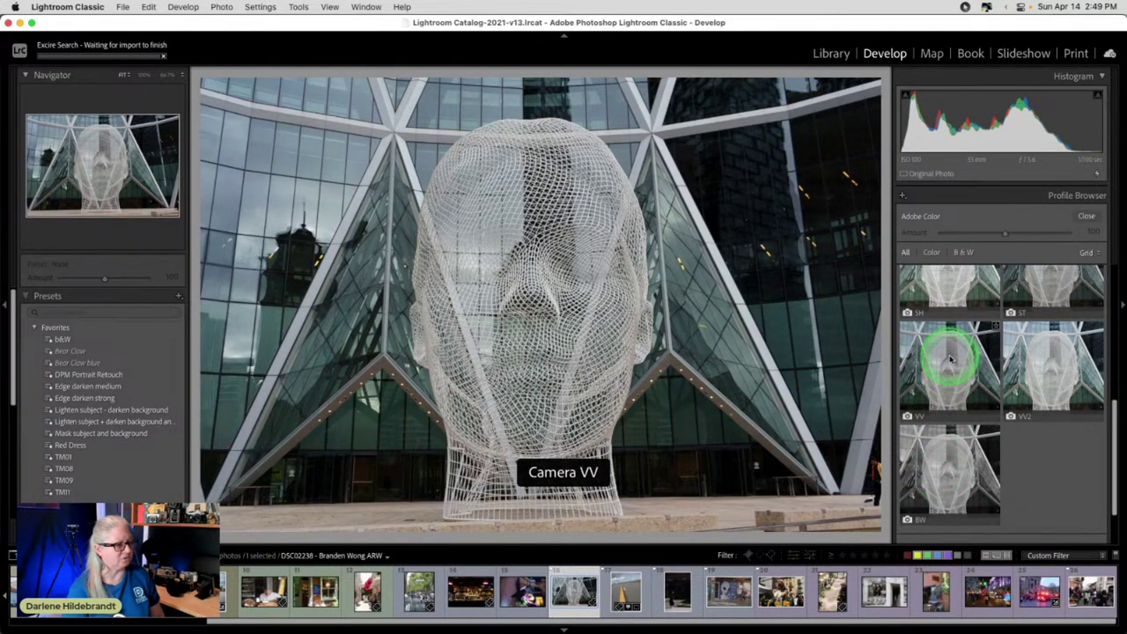
left_click(948, 346)
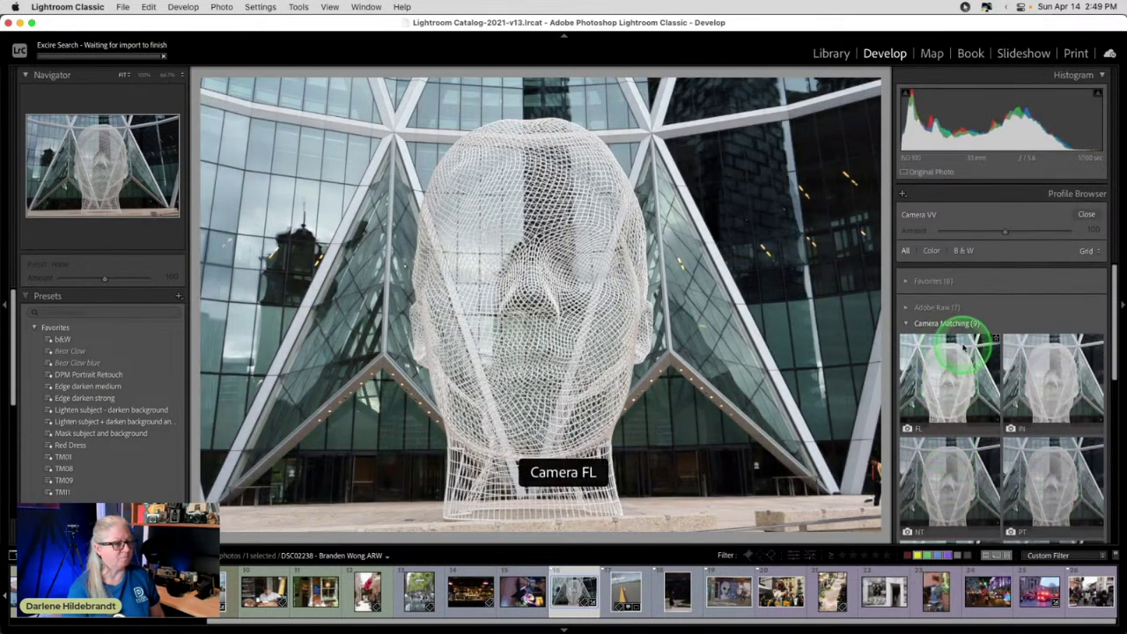
left_click(1086, 216)
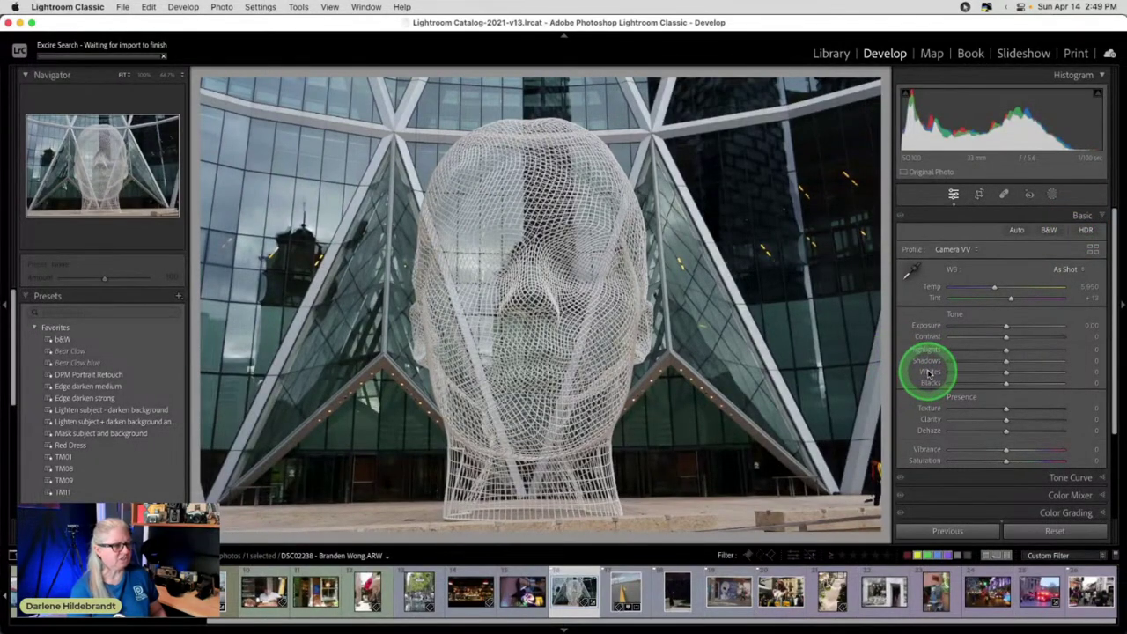
- Set the photo's Whites to +33 and Blacks to -25
left_click_drag(928, 376, 924, 386)
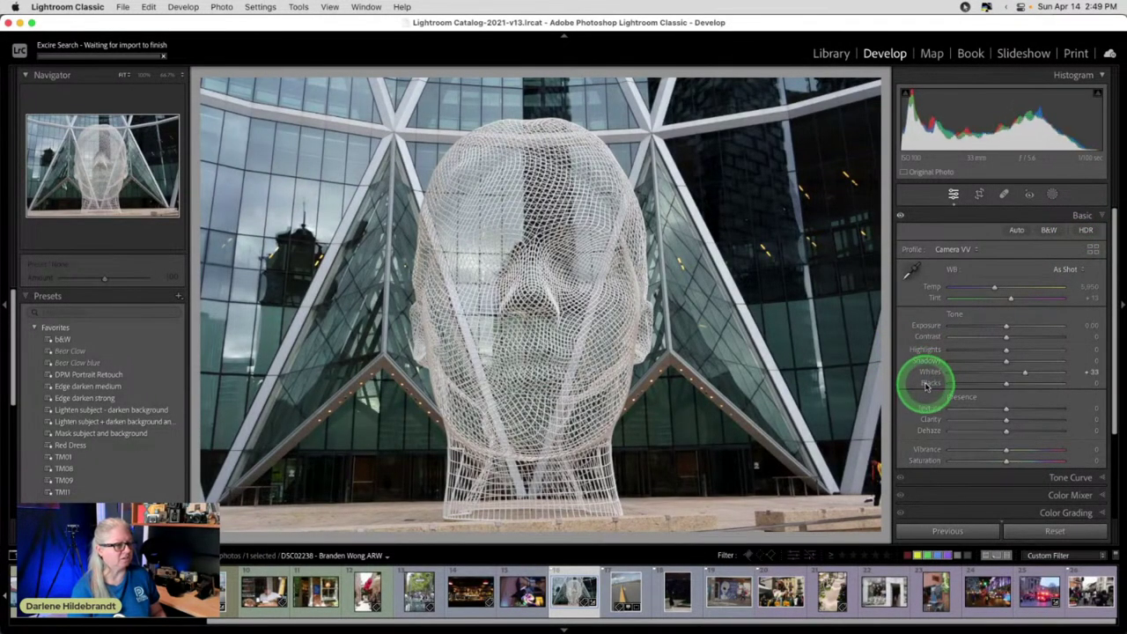
left_click_drag(1008, 384, 990, 384)
key("alt")
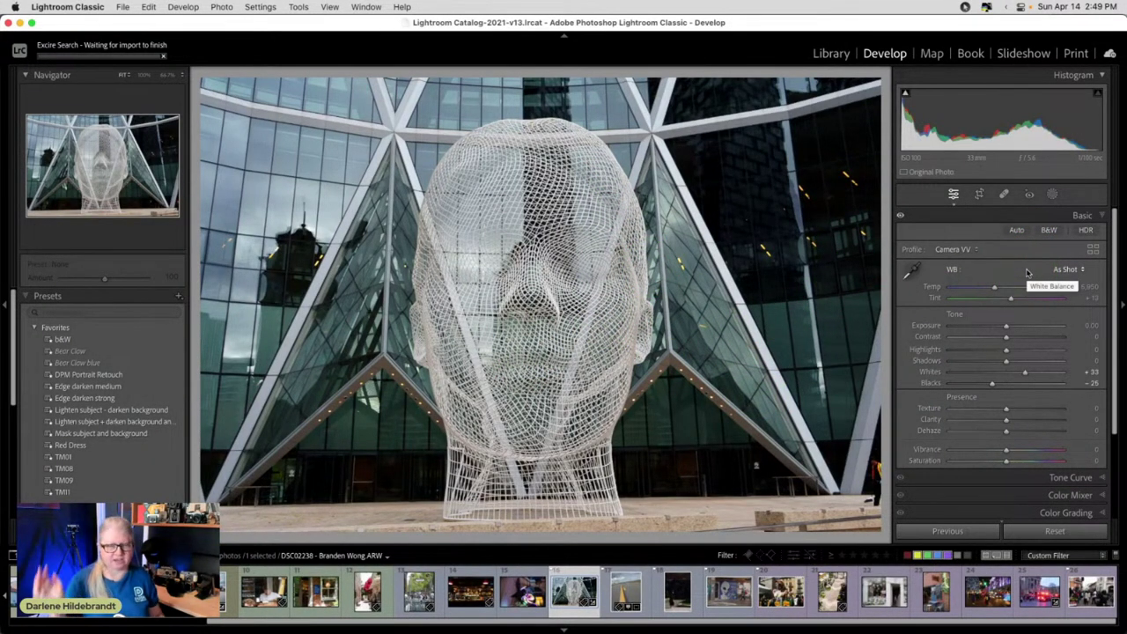
- Straighten the sculpture photo automatically at an angle of 1.25, and reposition the image within the crop frame
key("r")
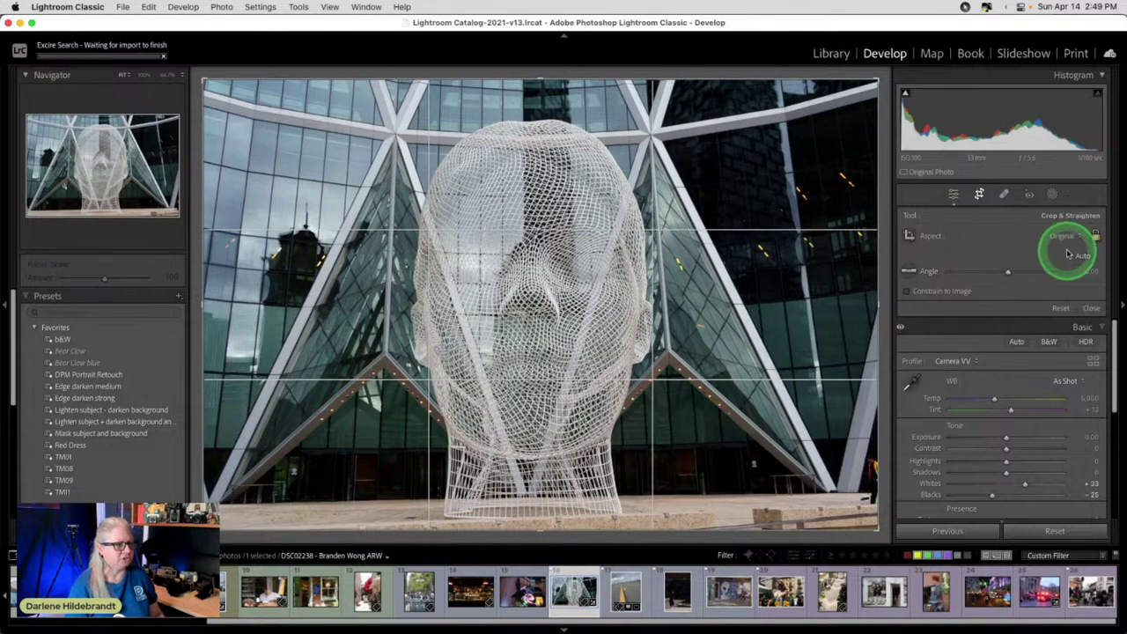
left_click(1081, 256)
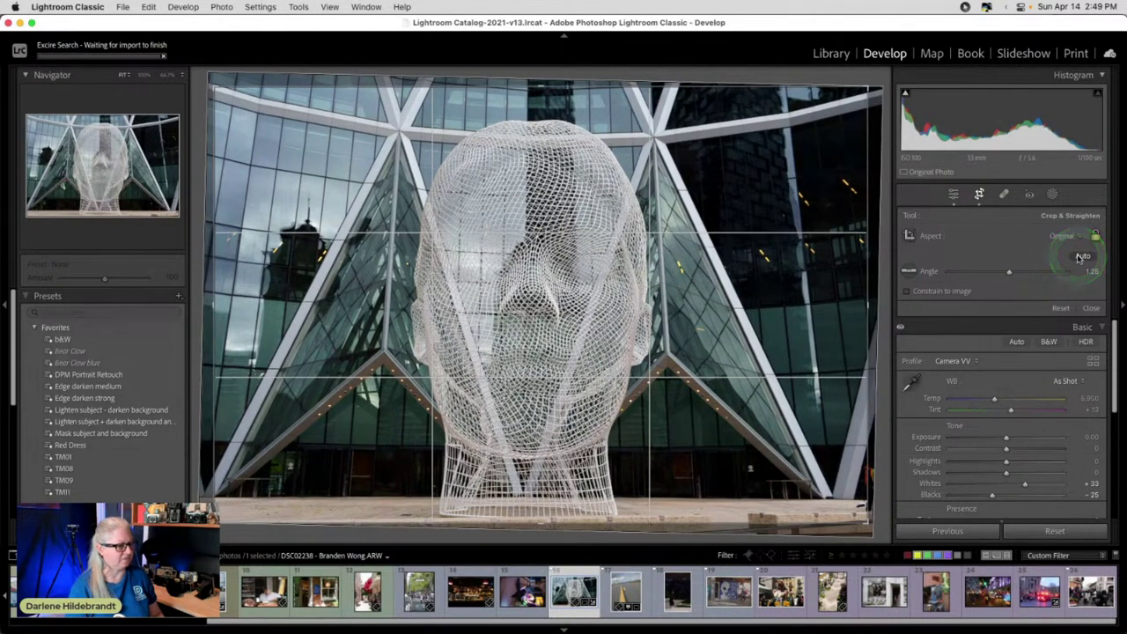
left_click(713, 313)
left_click_drag(714, 313, 857, 478)
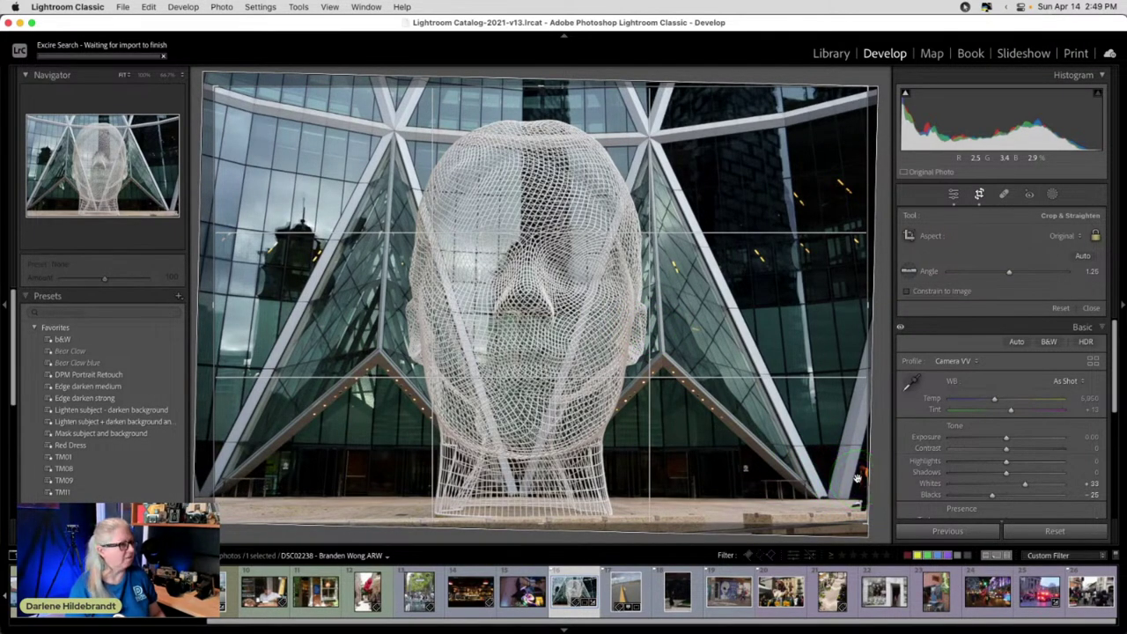
left_click(144, 75)
left_click(692, 337)
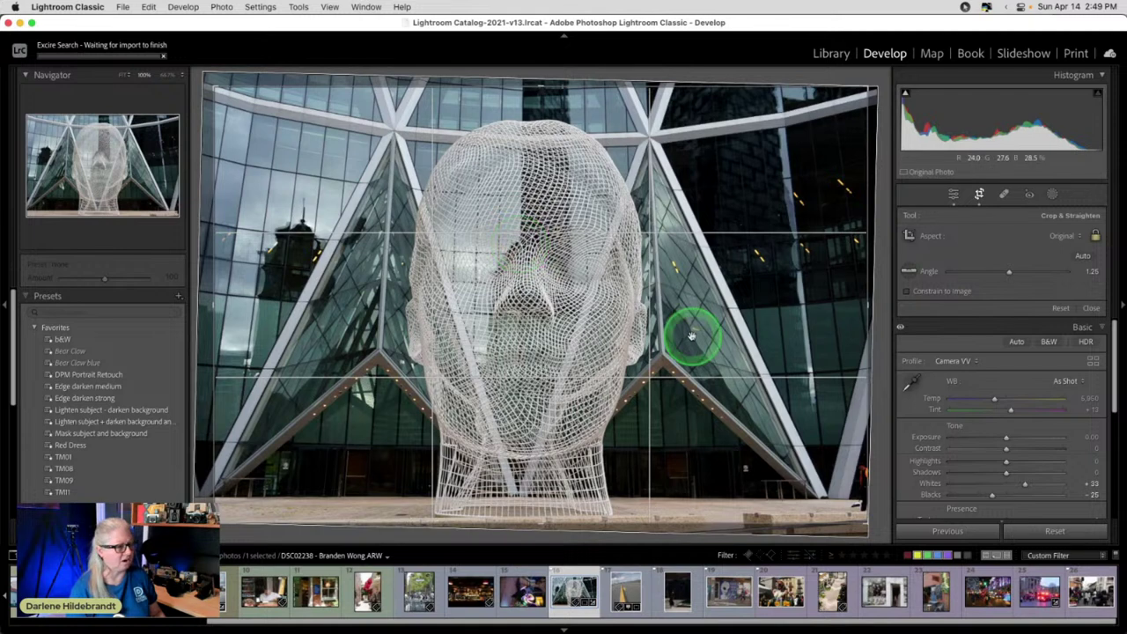
mouse_move(692, 336)
left_mouse_down()
mouse_move(850, 496)
mouse_move(862, 478)
mouse_move(845, 472)
mouse_move(538, 467)
mouse_move(529, 440)
mouse_move(578, 455)
mouse_move(646, 450)
mouse_move(630, 295)
mouse_move(799, 365)
mouse_move(941, 364)
left_mouse_up()
key("z")
left_click(636, 303)
- Set the photo's Clarity to +12 and Texture to +3
left_click(992, 384, "alt")
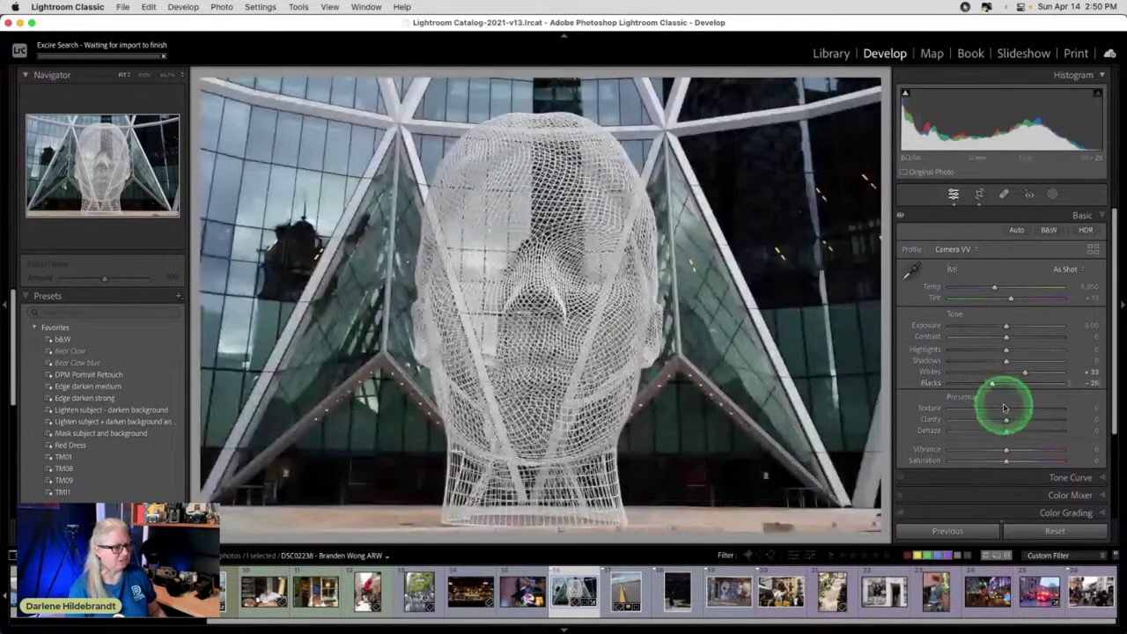
mouse_move(1004, 419)
left_mouse_down()
mouse_move(1066, 418)
mouse_move(913, 417)
mouse_move(1053, 414)
mouse_move(981, 417)
mouse_move(1014, 420)
left_mouse_up()
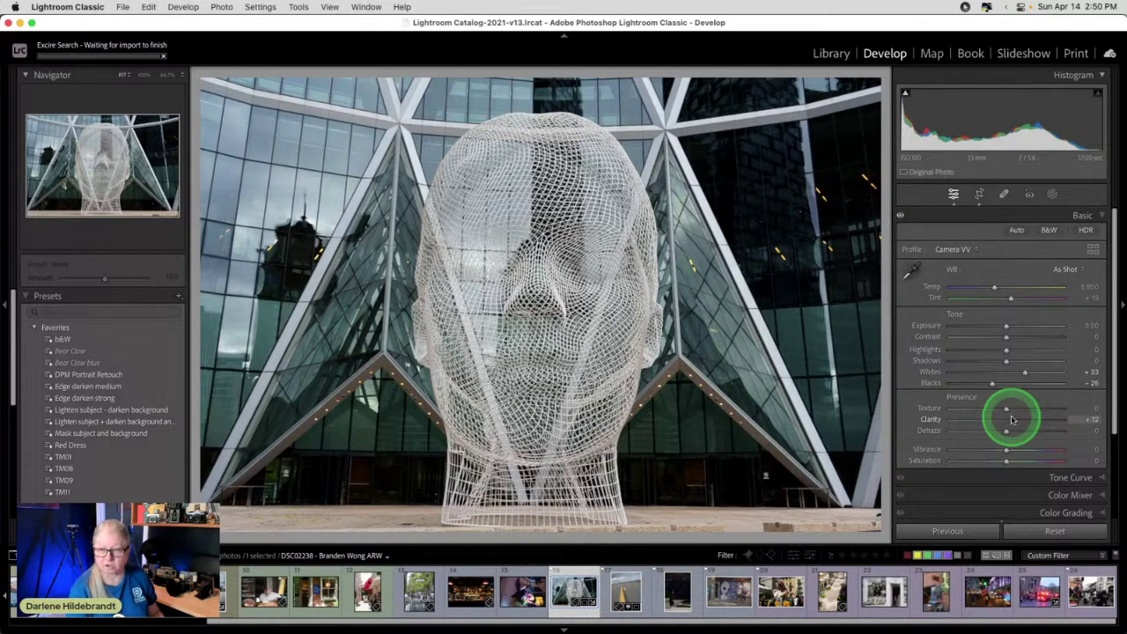
left_click_drag(1010, 416, 1007, 411)
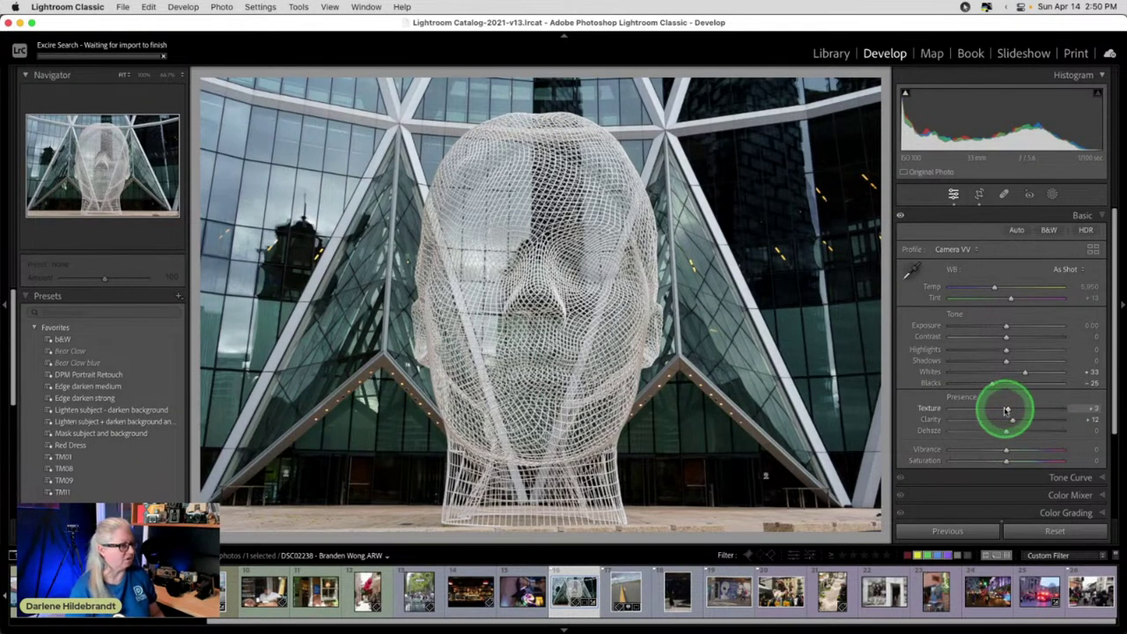
- Apply the Edge darken medium preset, reviewing its post-crop vignette values, and raise the Exposure to +0.30
left_click(84, 385)
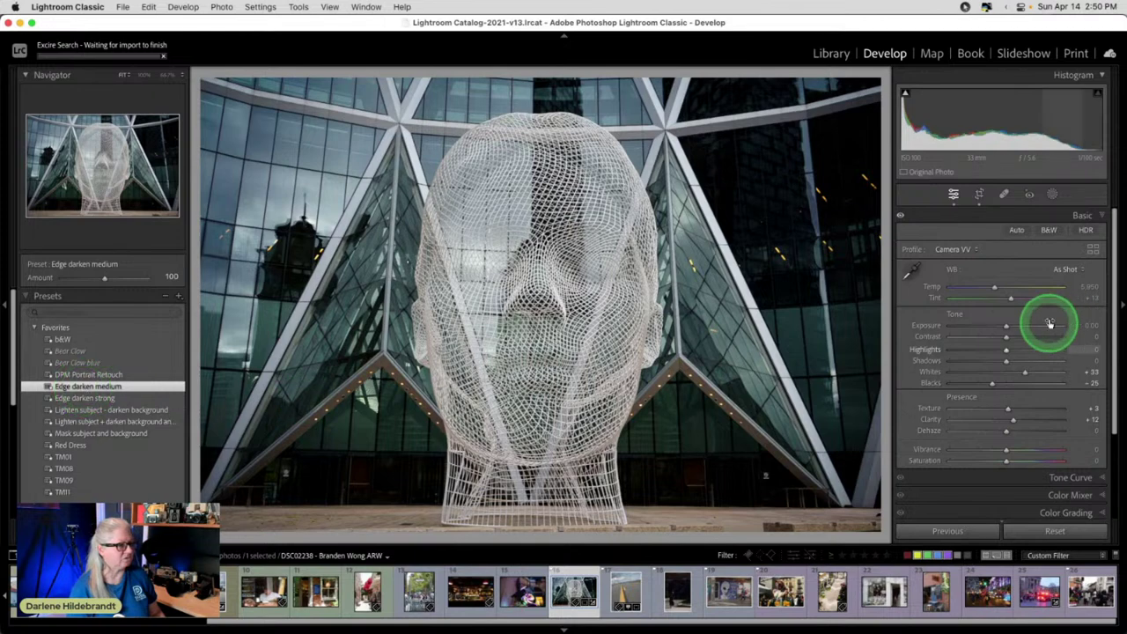
scroll(1047, 324, "down", 3)
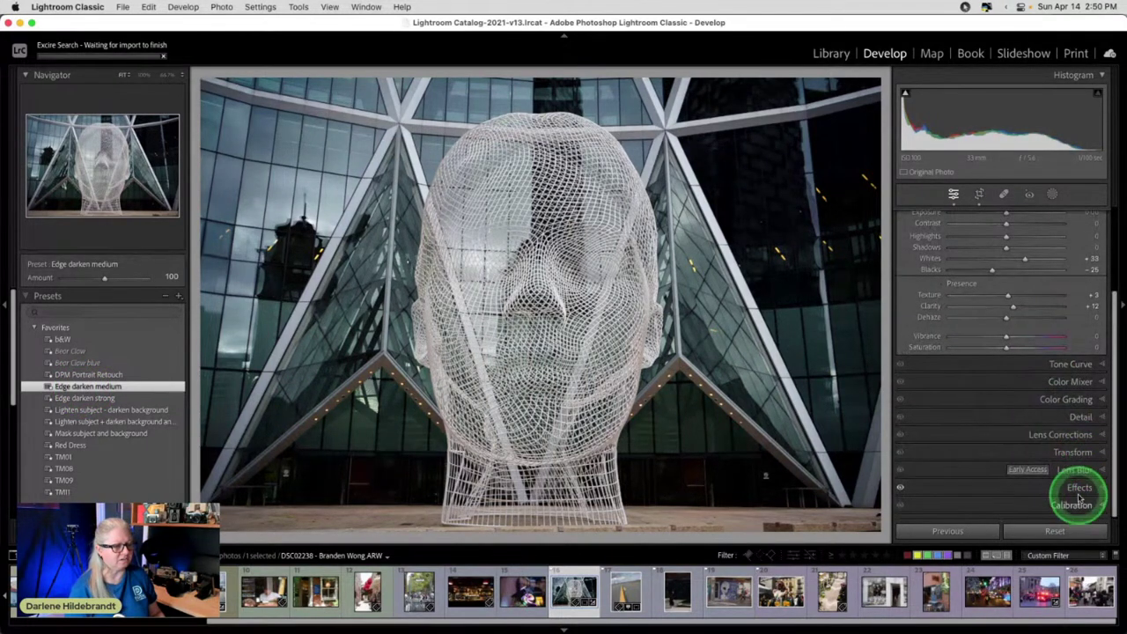
left_click(1077, 487)
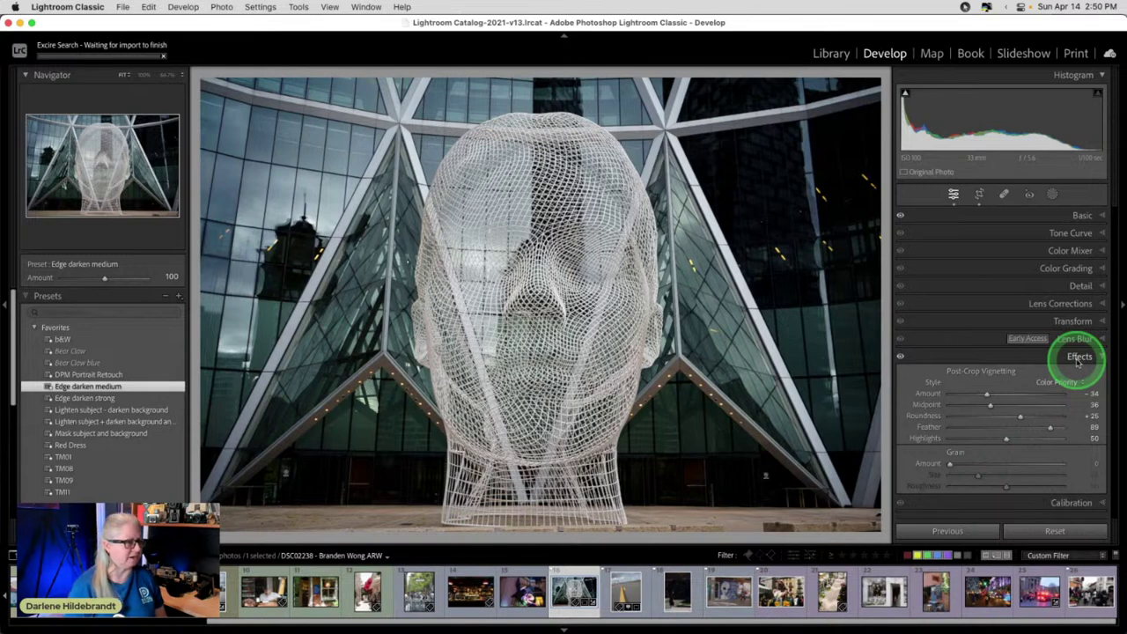
left_click(1079, 215)
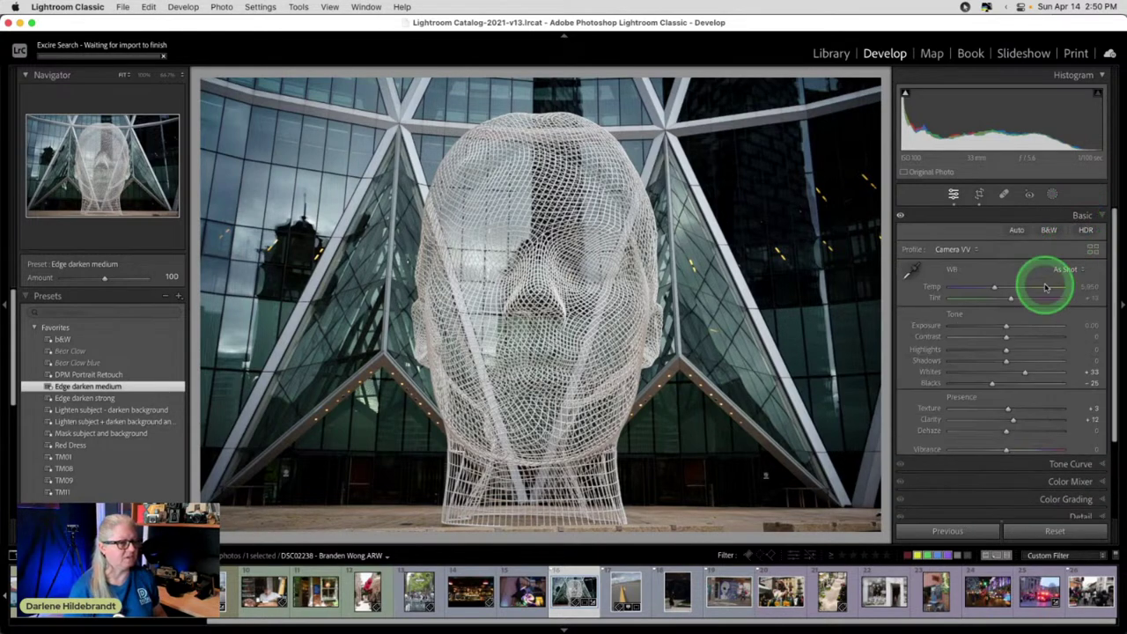
left_click_drag(1010, 330, 1009, 327)
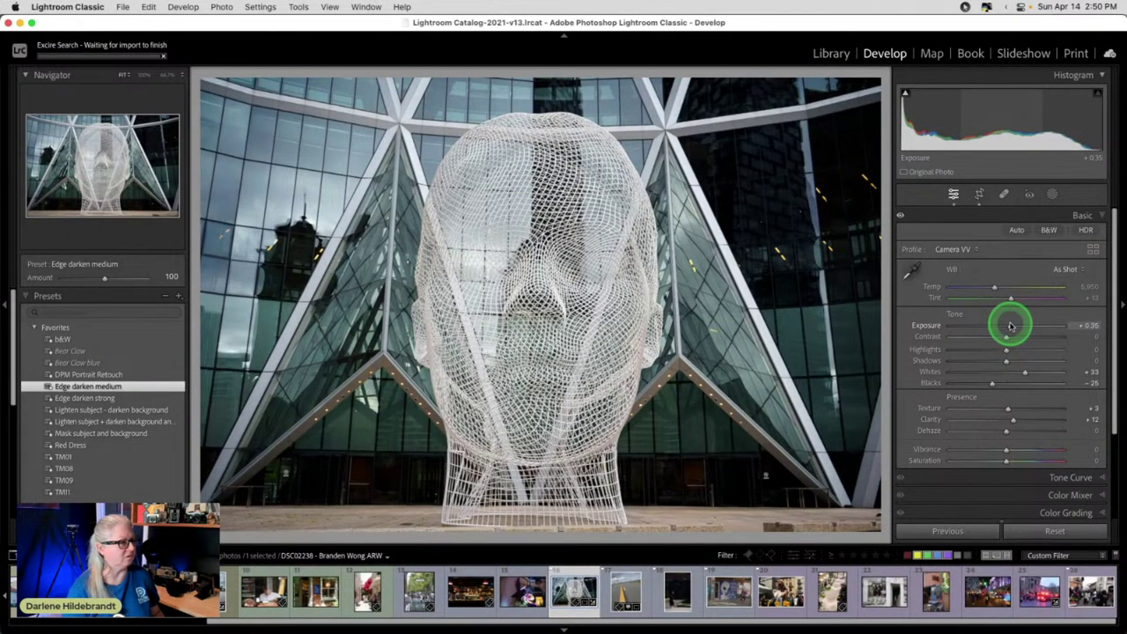
- Mask the head with Select Subject, and subtract the spill beside it using an Auto Mask brush at size 14 and density 83
left_click(1051, 194)
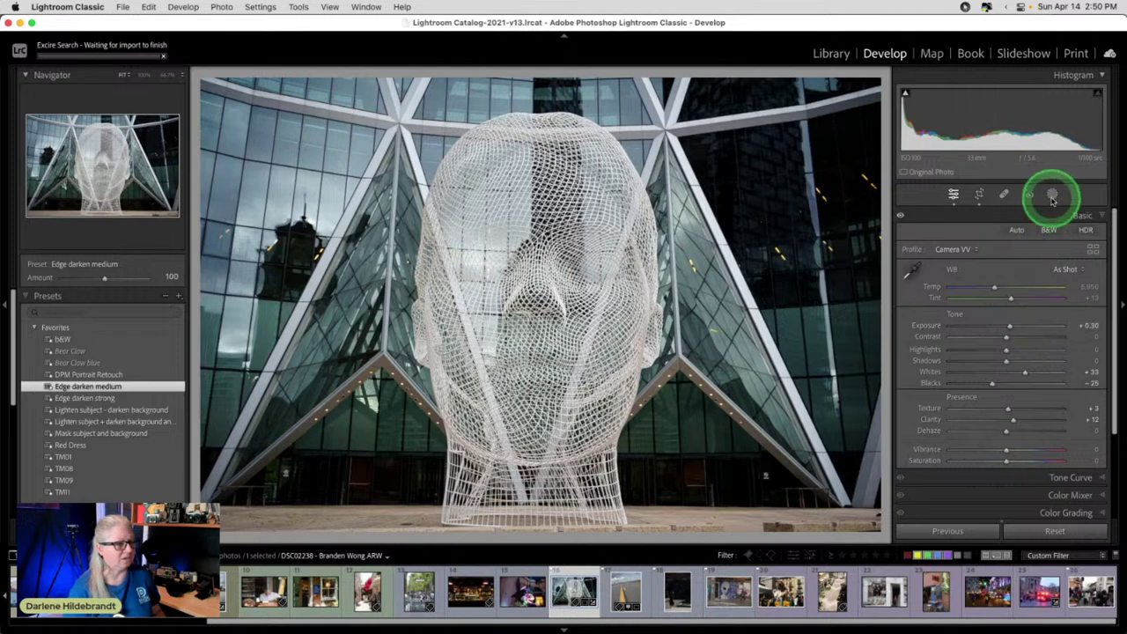
left_click(934, 242)
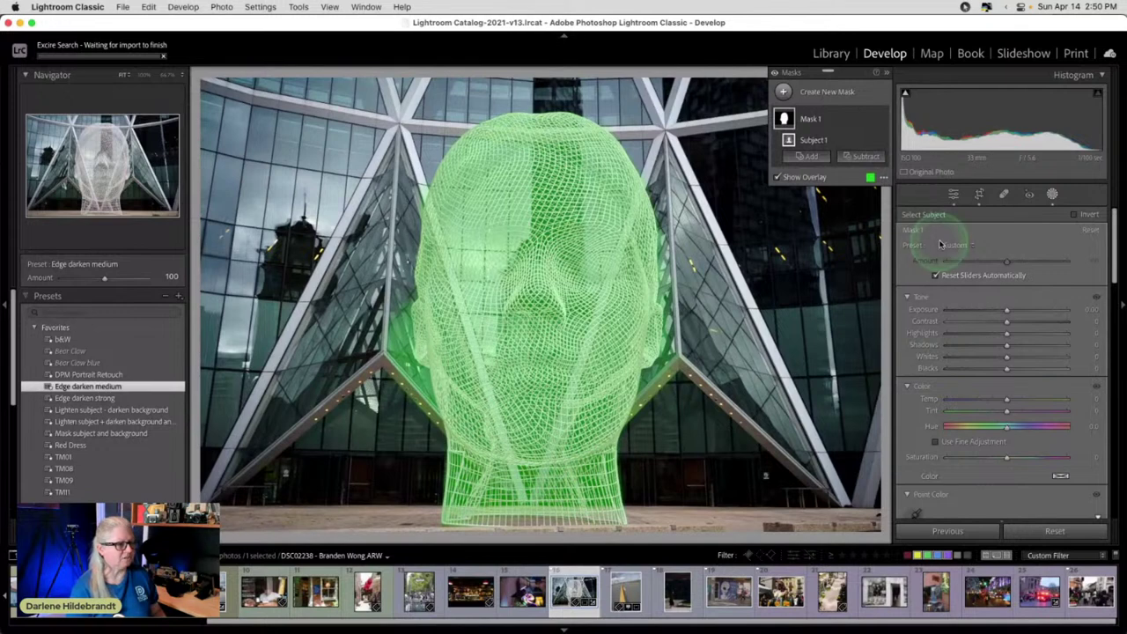
left_click(860, 156)
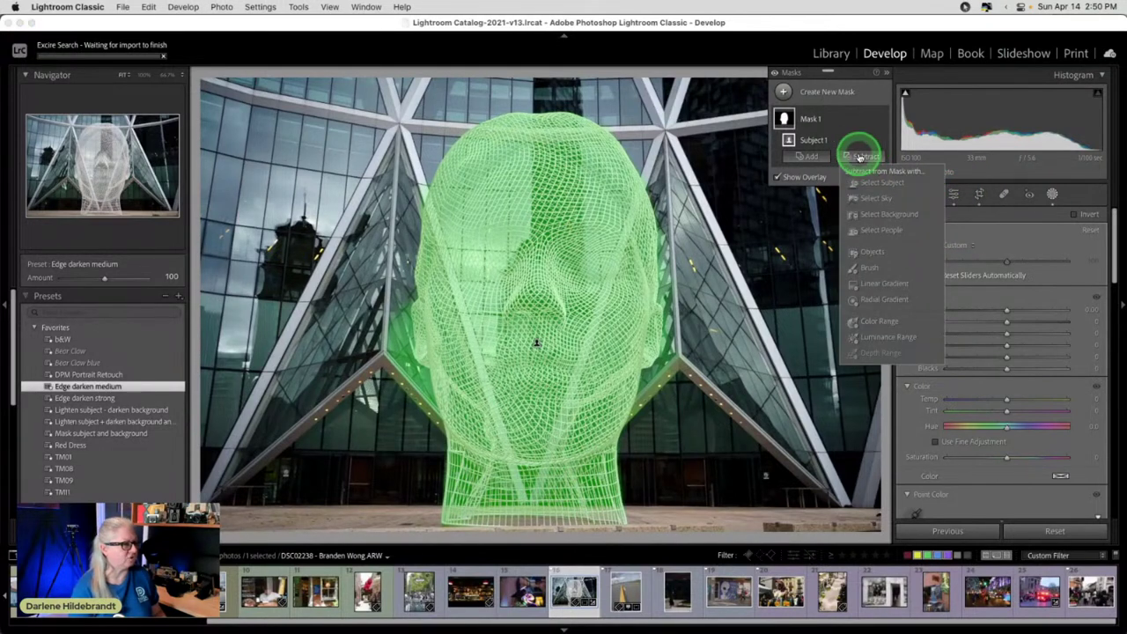
left_click(869, 268)
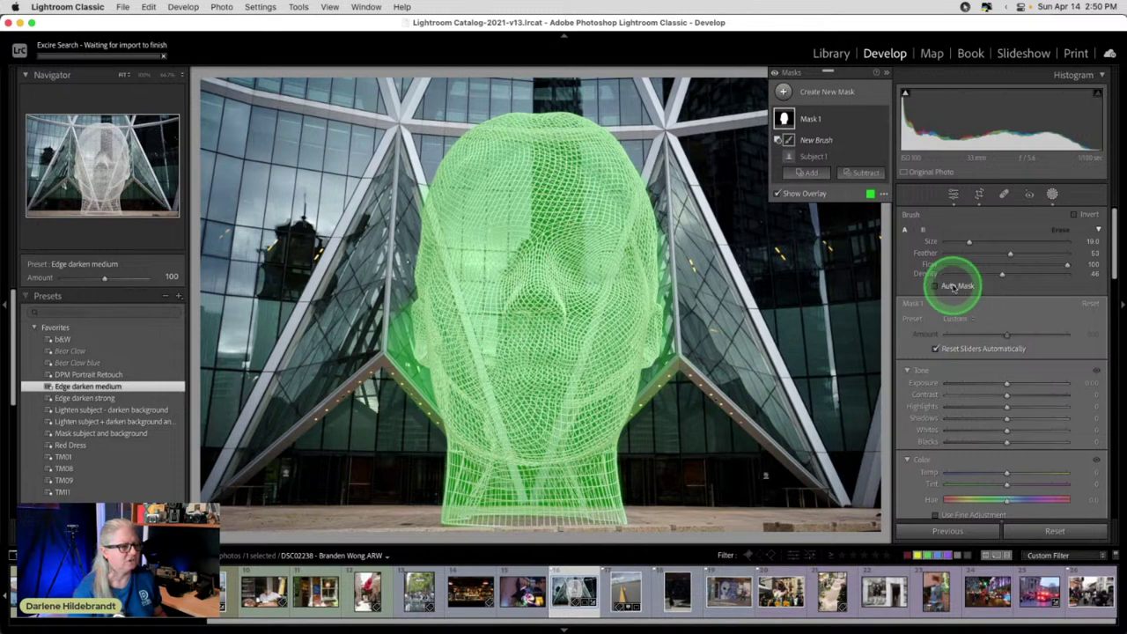
left_click(953, 287)
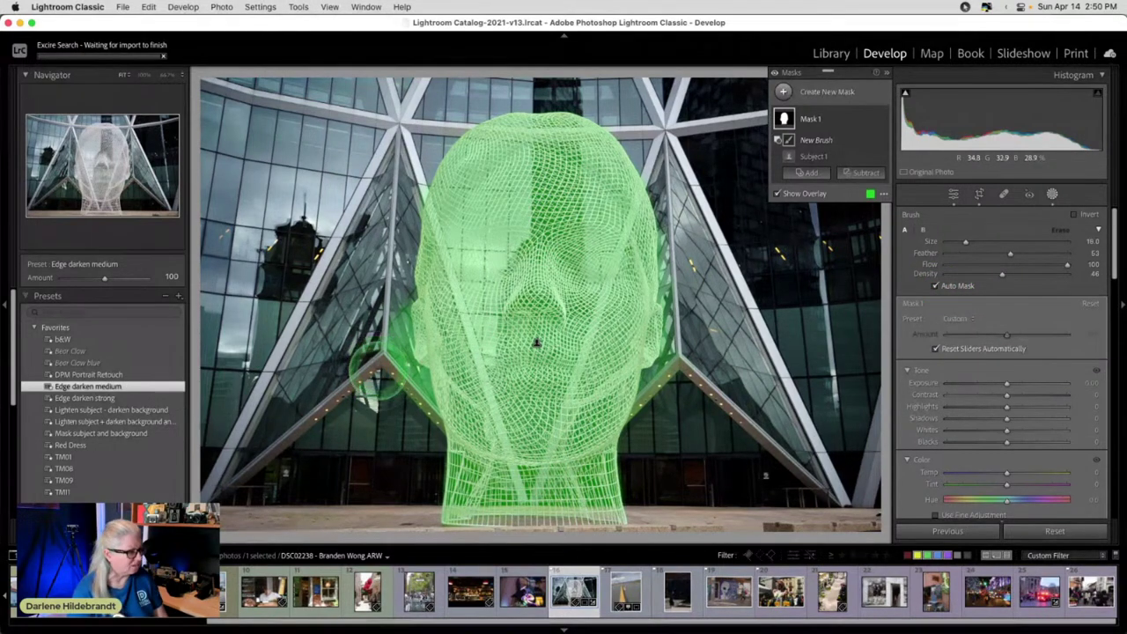
scroll(379, 365, "down", 5)
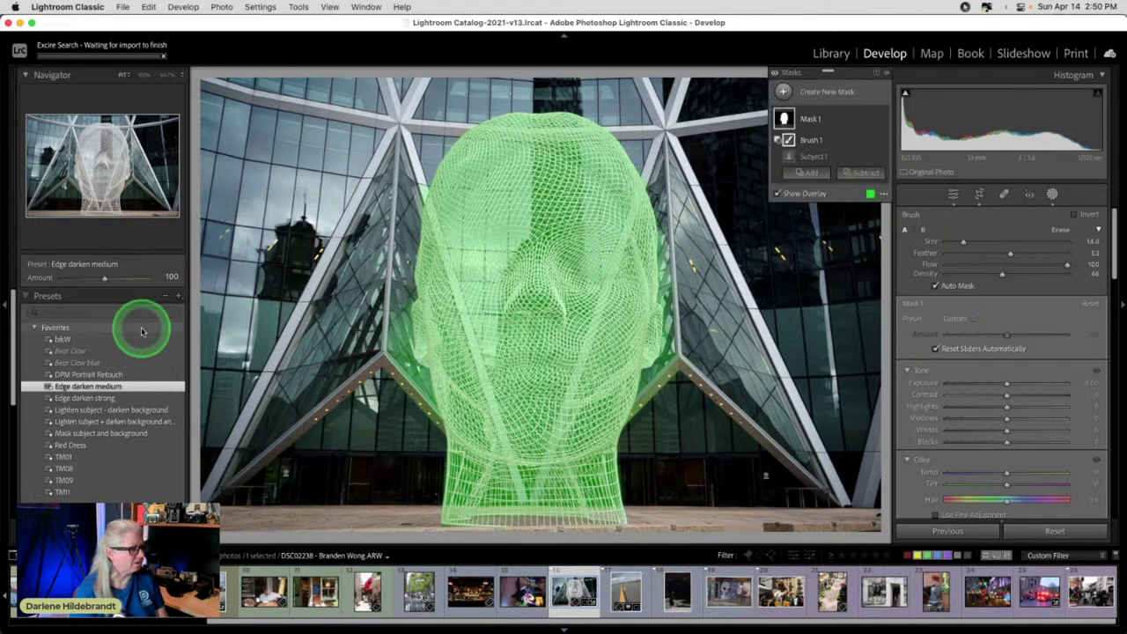
left_click_drag(1001, 274, 1047, 273)
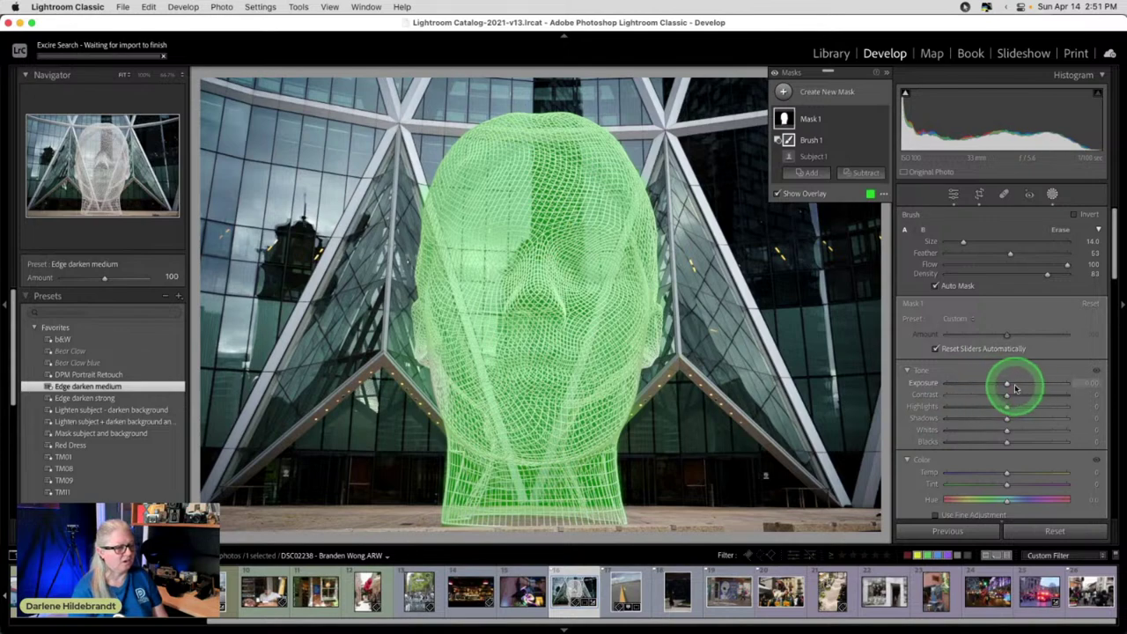
- Set the head mask's Clarity to 82 and Texture to 16
scroll(996, 434, "down", 4)
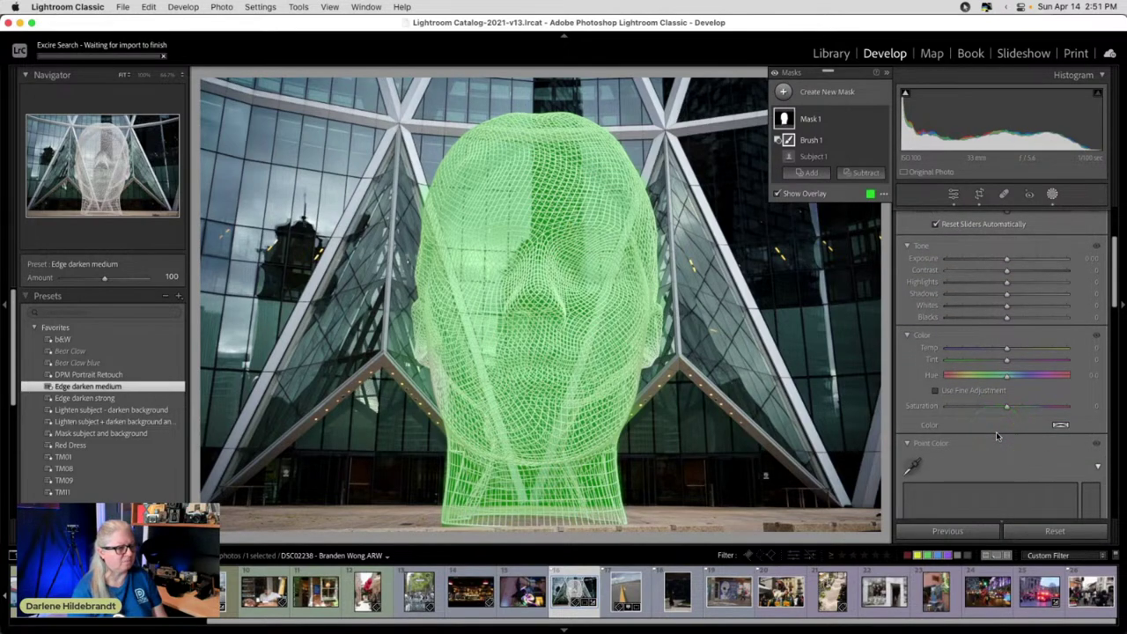
scroll(996, 434, "down", 4)
left_click(923, 337)
scroll(943, 344, "down", 1)
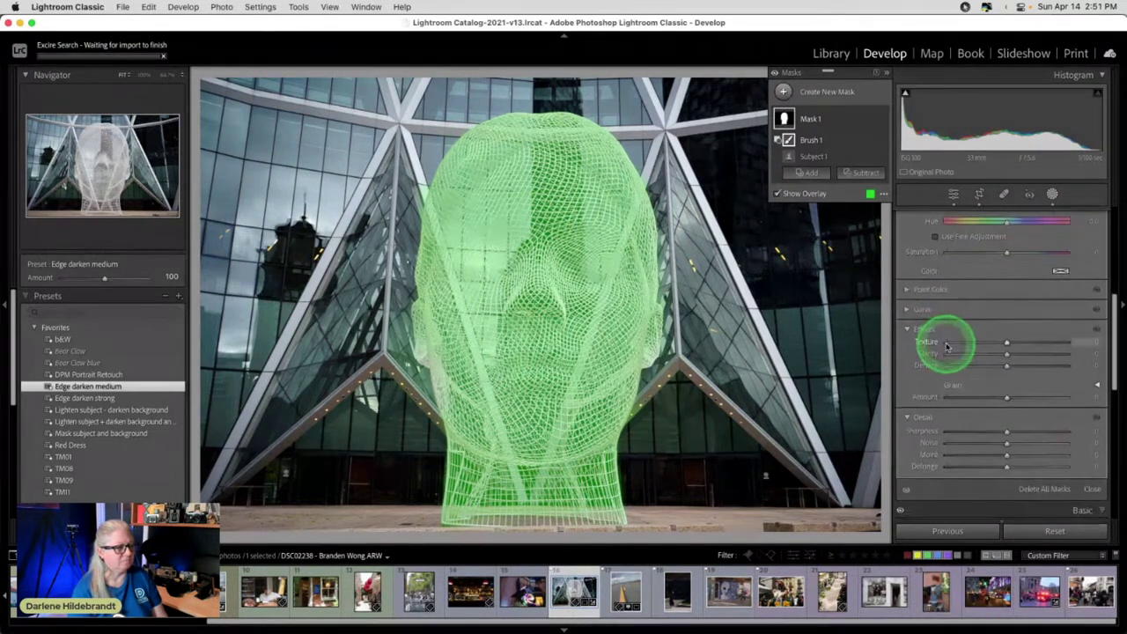
left_click_drag(1008, 352, 1096, 352)
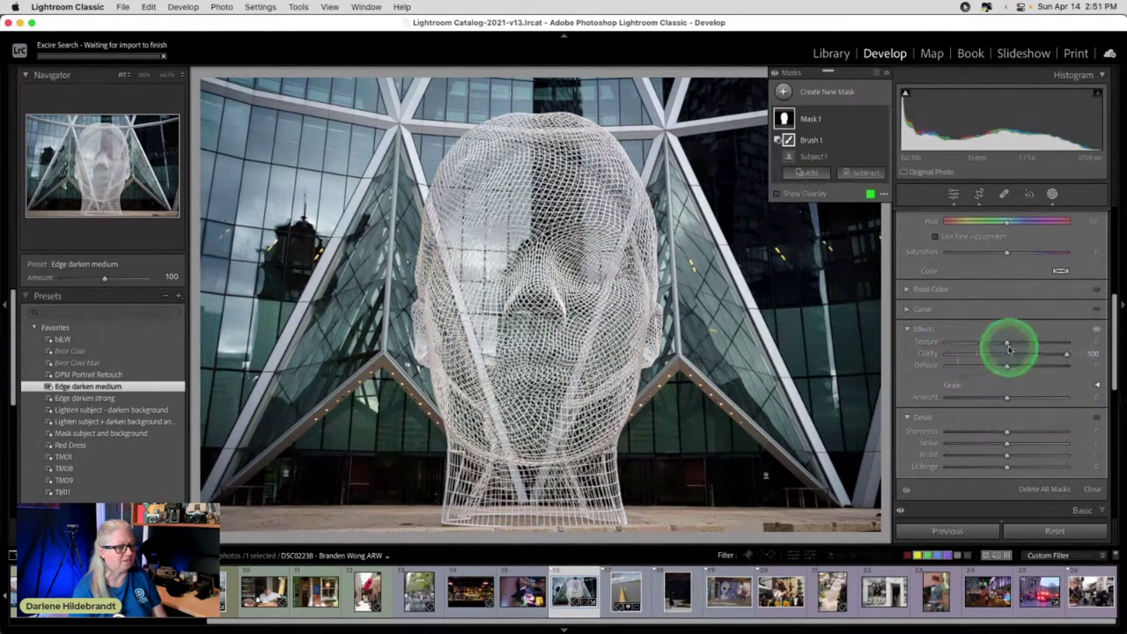
left_click_drag(1006, 344, 1054, 353)
- Set the head mask's Highlights to -12, Whites to 16 and Blacks to -49
scroll(1021, 359, "up", 5)
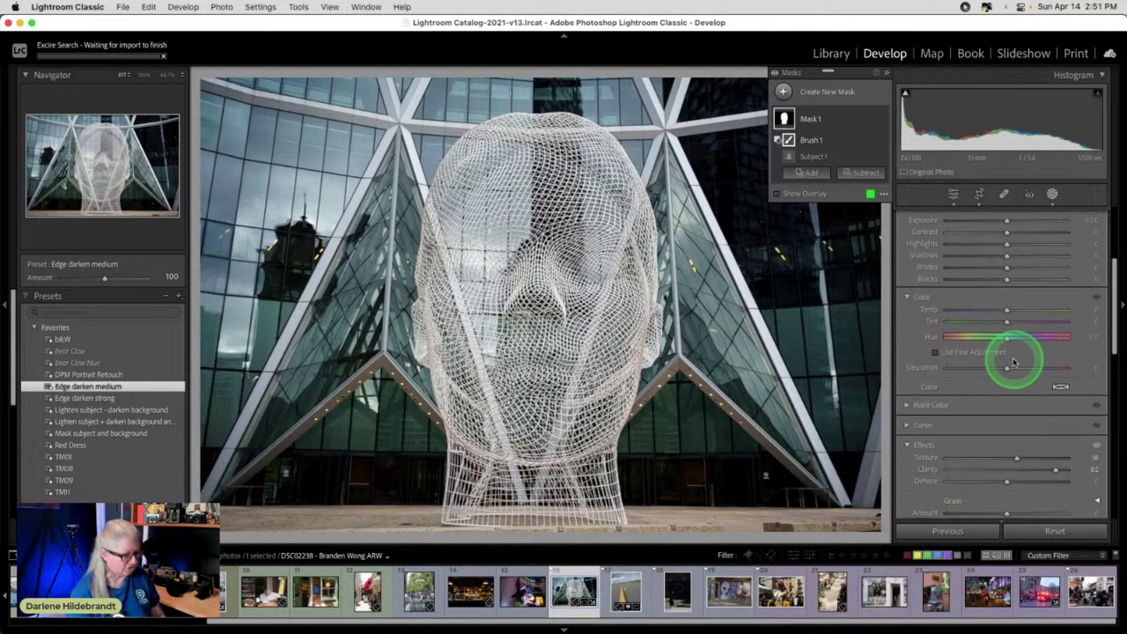
scroll(1017, 281, "up", 2)
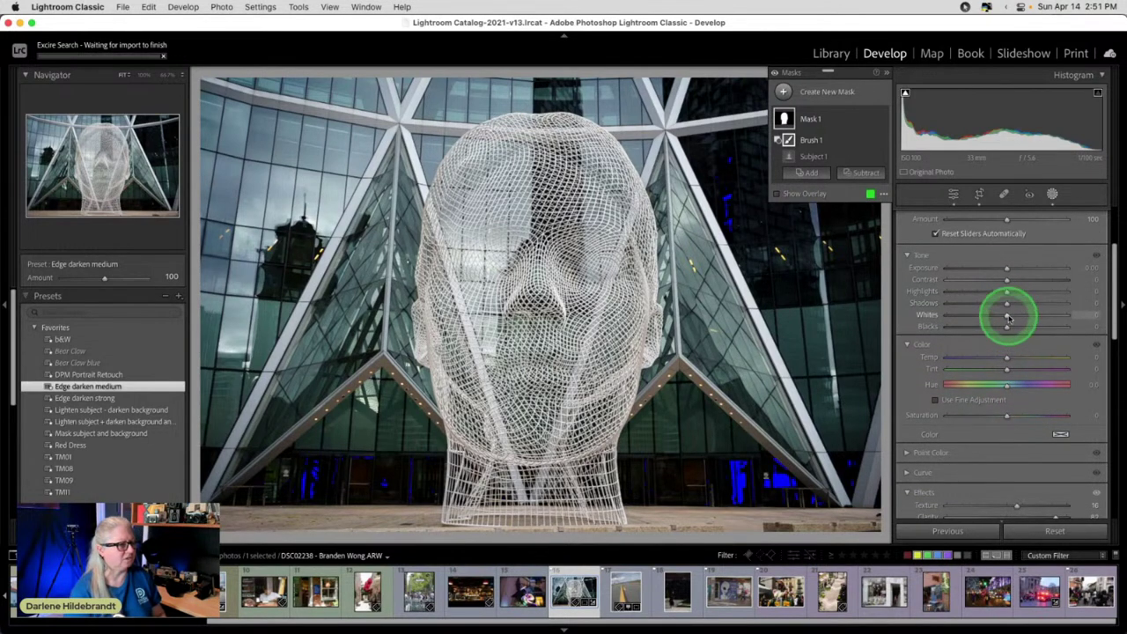
mouse_move(1006, 314)
left_mouse_down()
mouse_move(1028, 315)
mouse_move(998, 327)
left_mouse_up()
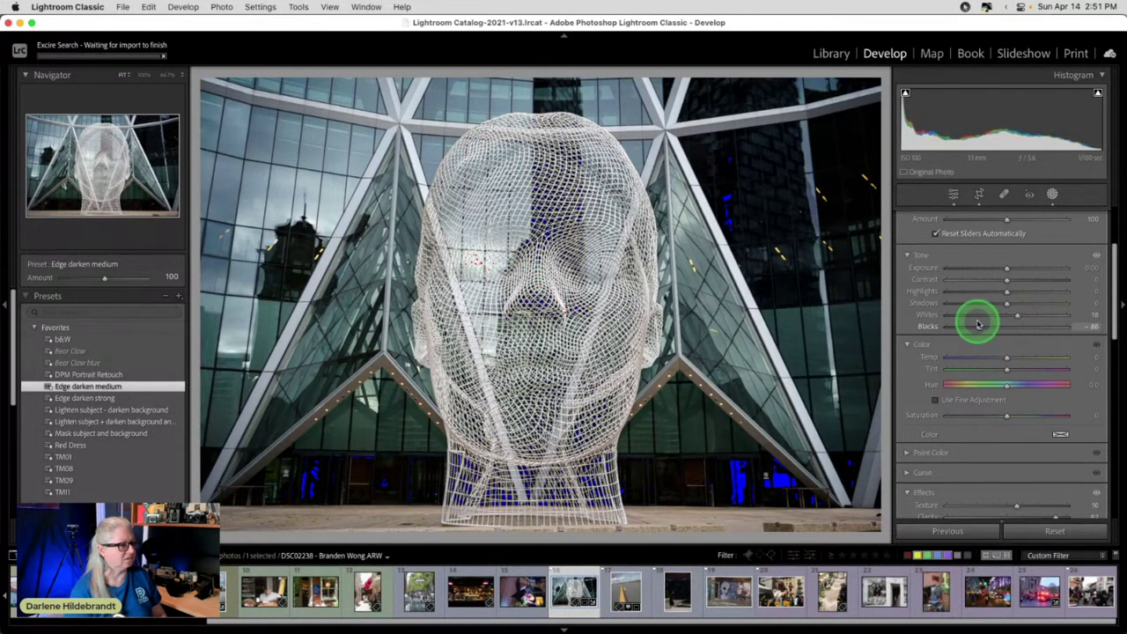
left_click_drag(976, 325, 999, 291)
scroll(1003, 301, "up", 3)
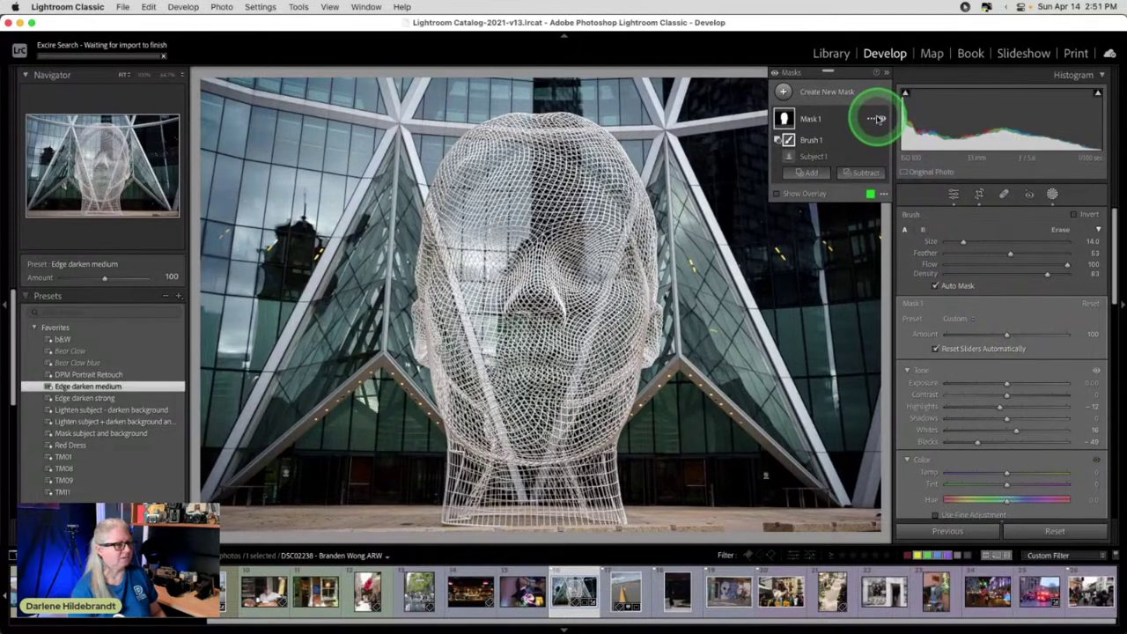
- Rename the head mask to face and compare the photo with and without its adjustments
left_click(870, 118)
left_click(883, 126)
type("fac")
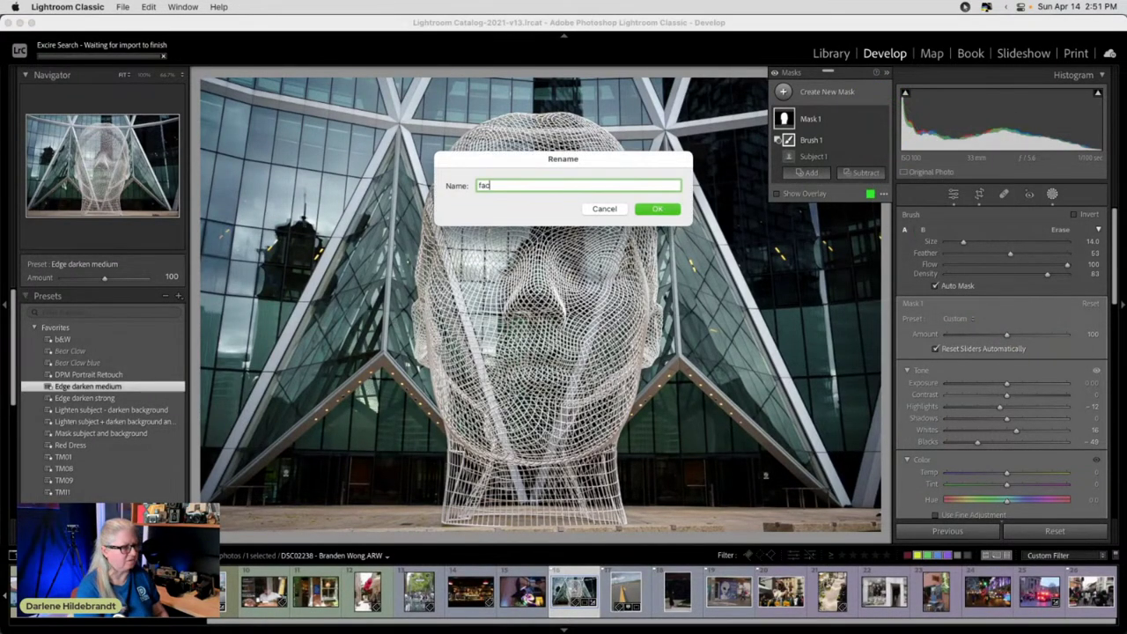
type("e")
key("Return")
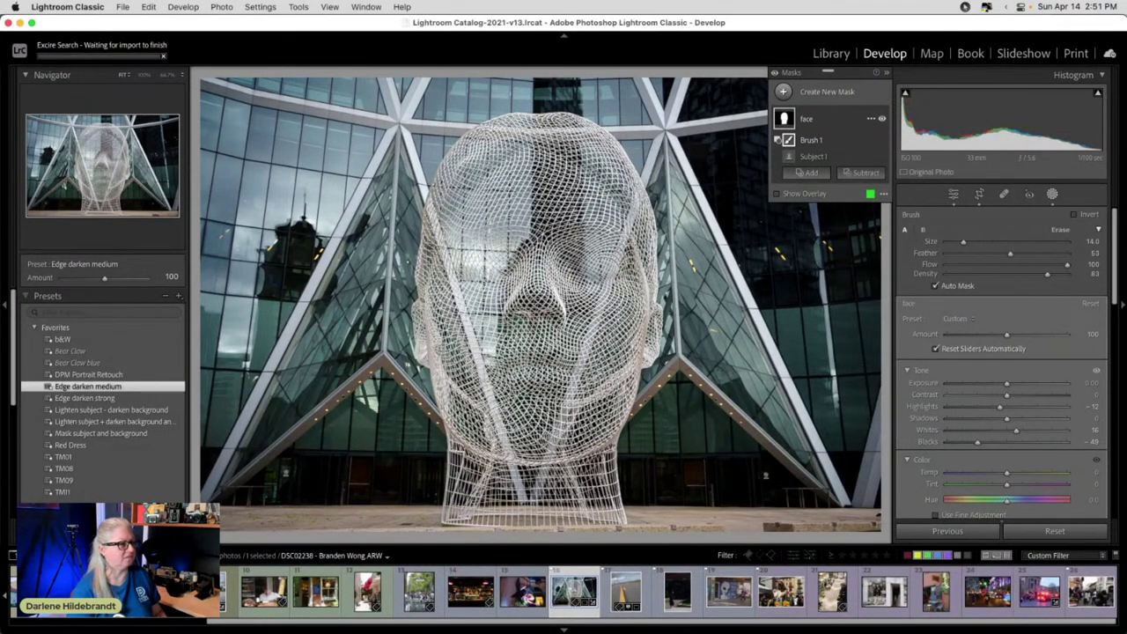
left_click(881, 119)
left_click(881, 120)
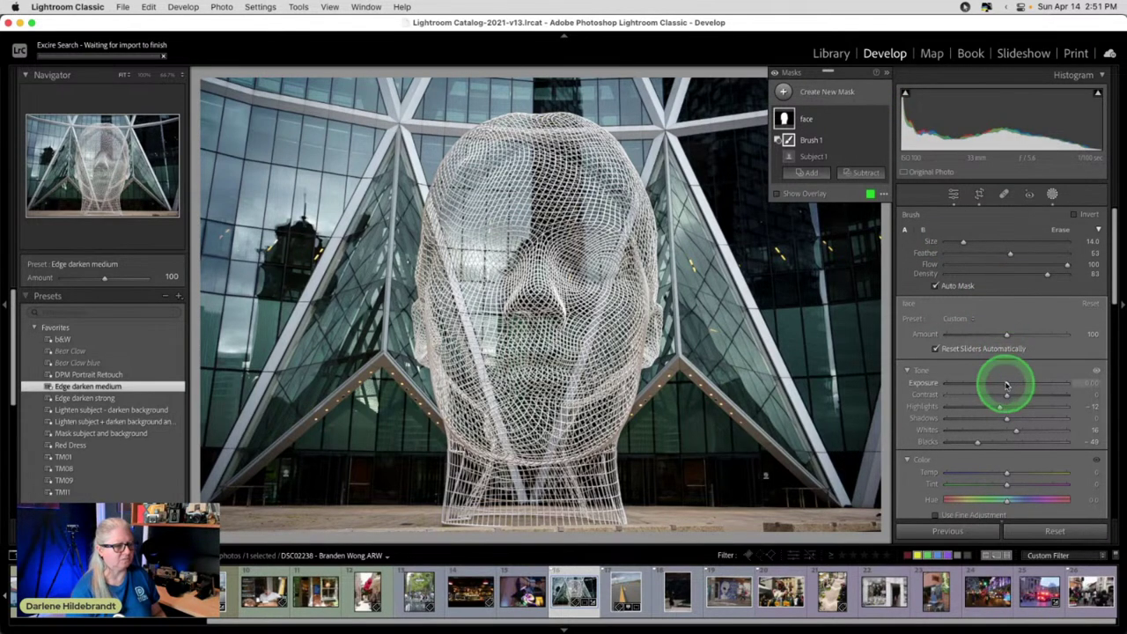
- Set the face mask's Exposure to 0.49
key("shift+w")
left_click_drag(1006, 384, 1014, 384)
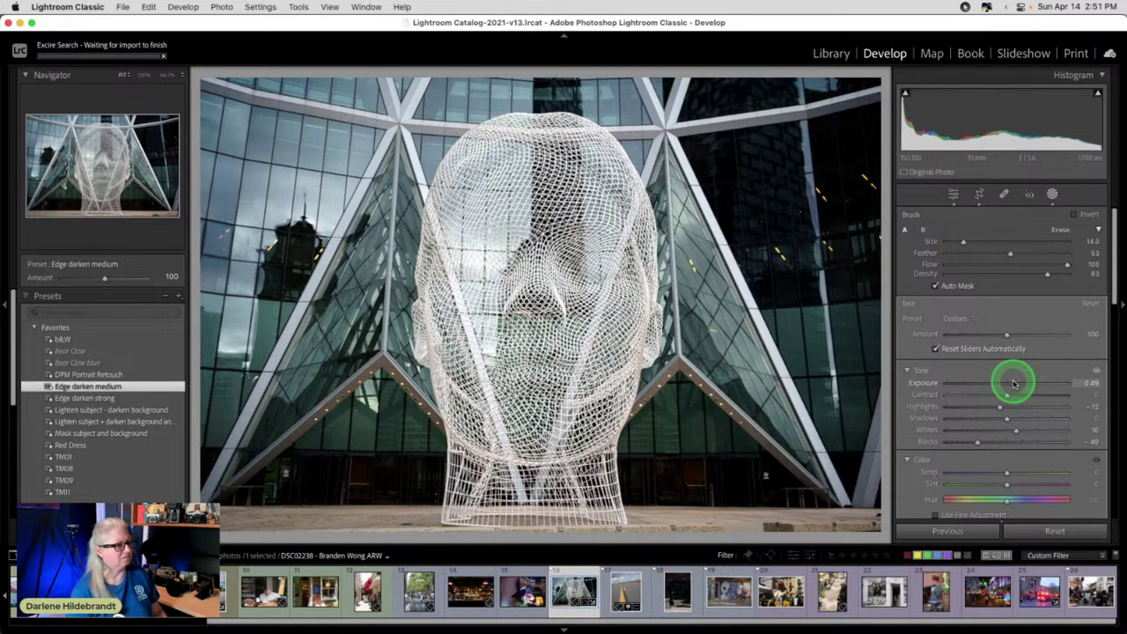
key("shift+w")
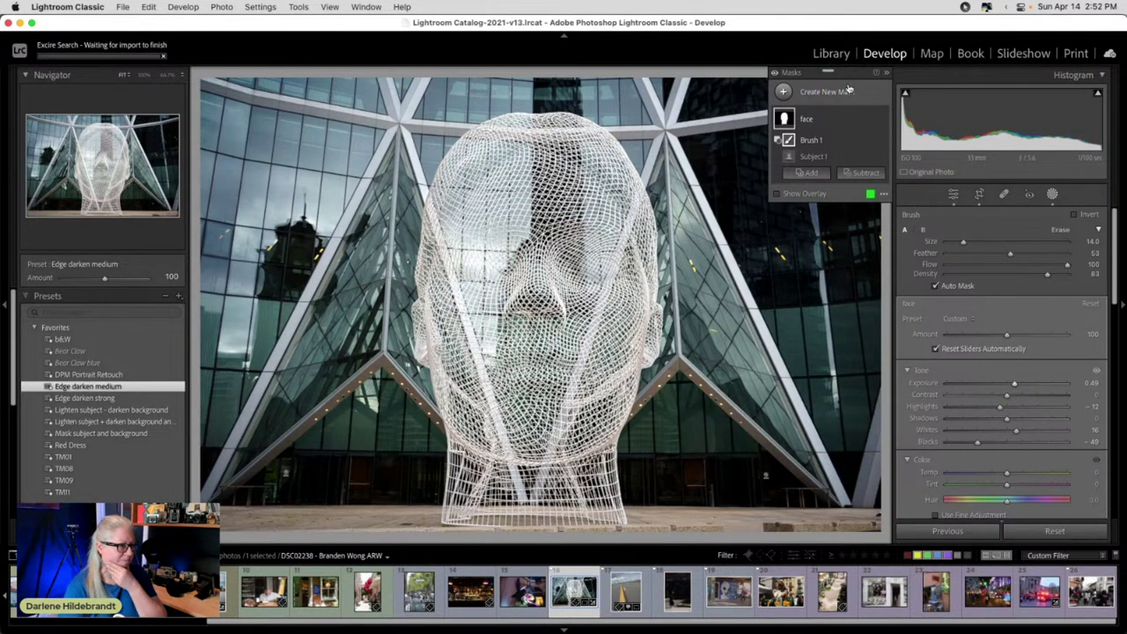
- Create a duplicated, inverted copy of the face mask to cover the background
left_click(871, 119)
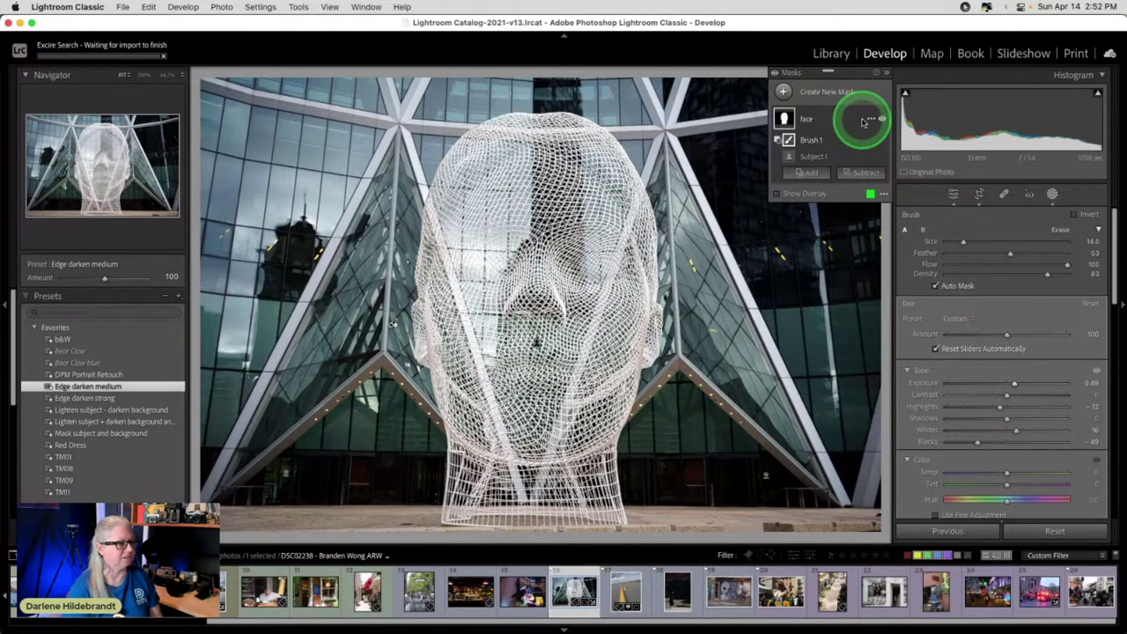
left_click(869, 119)
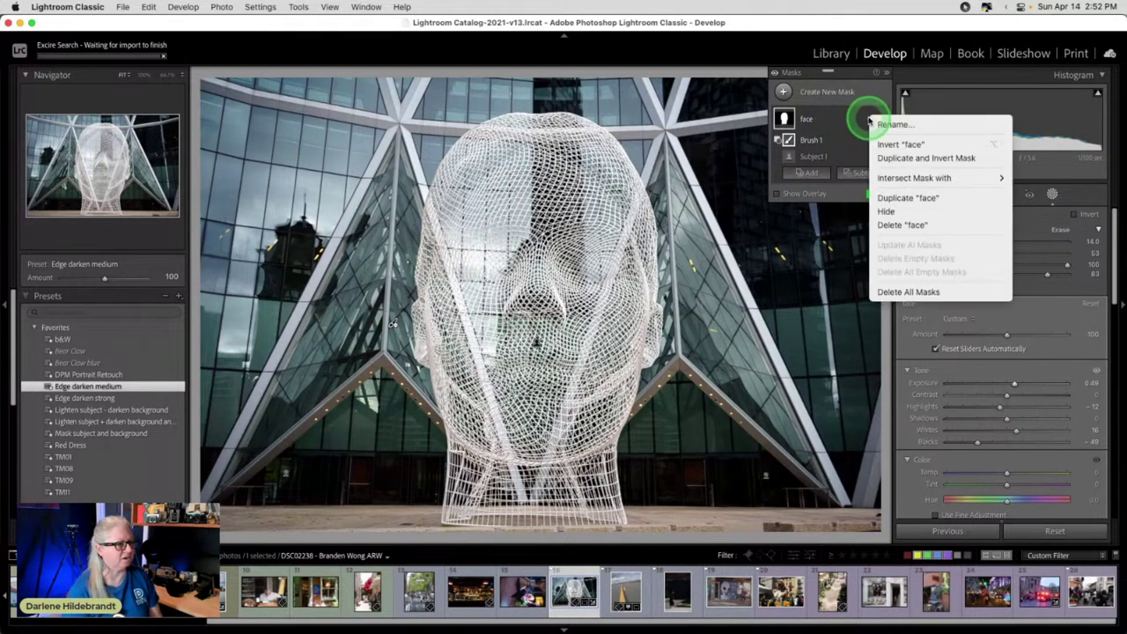
left_click(911, 159)
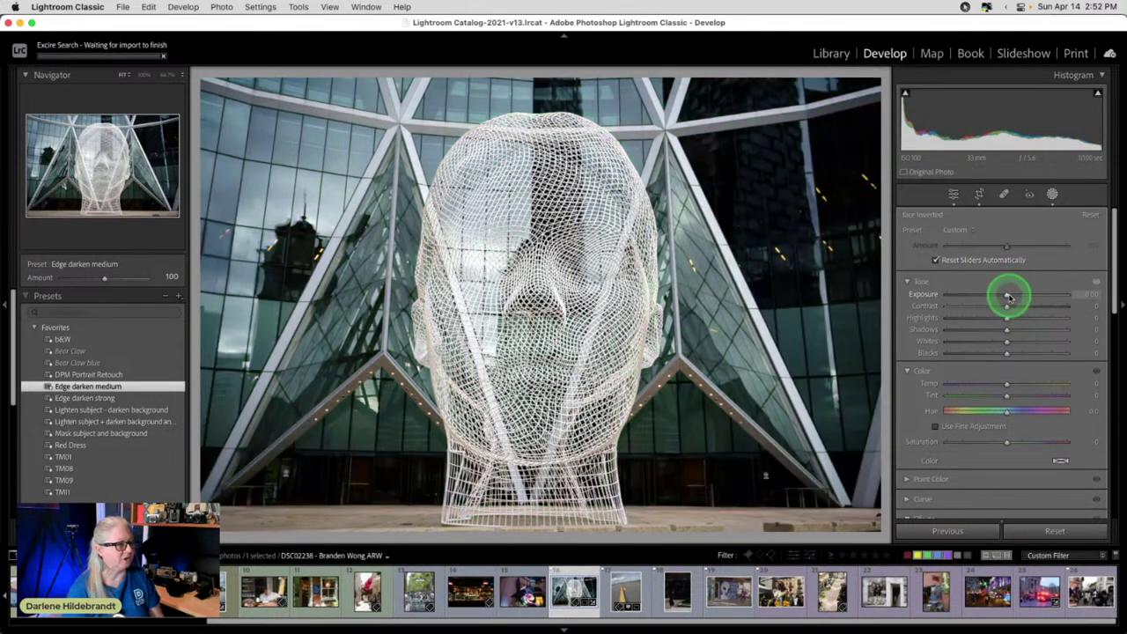
- Set the inverted mask's Exposure to -0.16, Highlights to -30 and Texture to -16, fine-tune its dark tones, and leave masking
mouse_move(1007, 295)
left_mouse_down()
mouse_move(966, 318)
mouse_move(1027, 317)
mouse_move(986, 318)
mouse_move(1001, 297)
left_mouse_up()
scroll(999, 379, "down", 5)
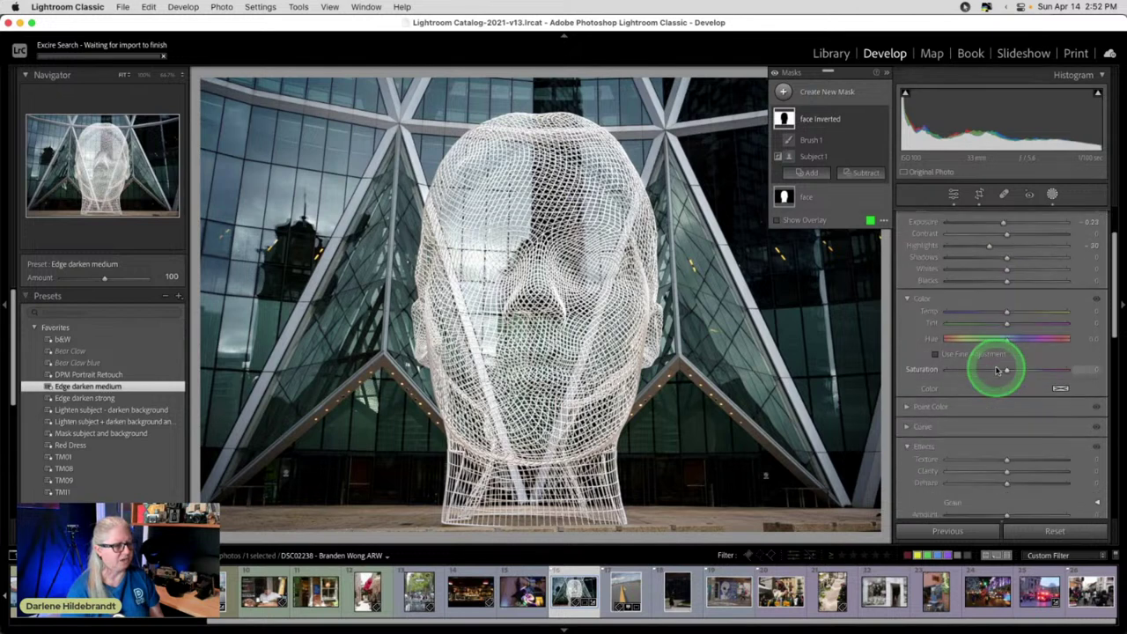
mouse_move(1006, 396)
left_mouse_down()
mouse_move(861, 397)
mouse_move(1004, 407)
left_mouse_up()
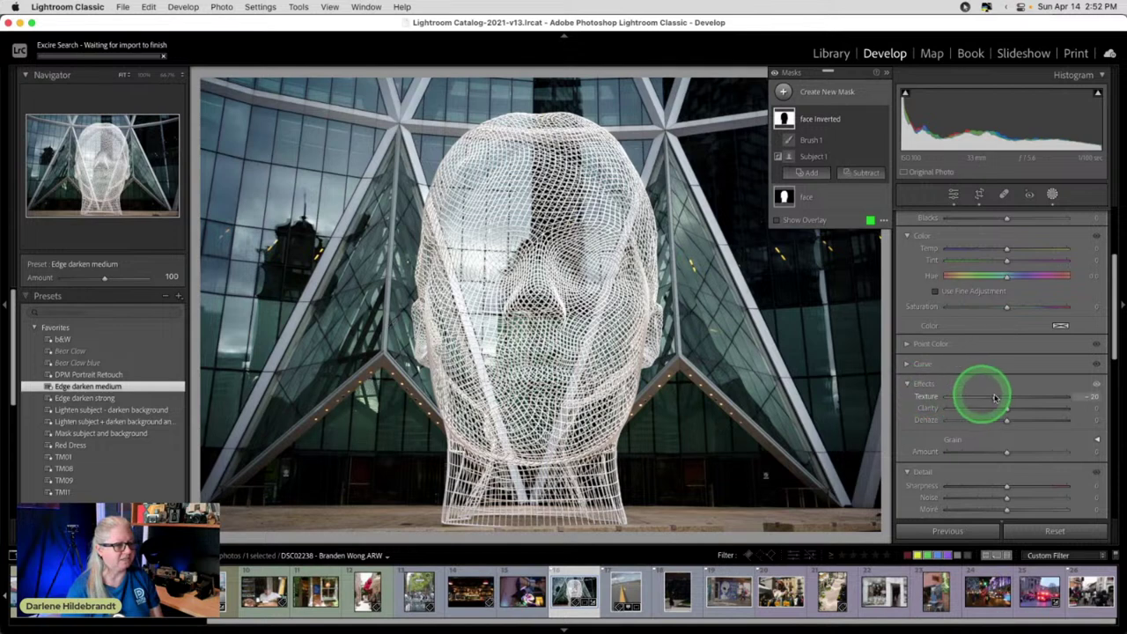
left_click_drag(994, 396, 1004, 397)
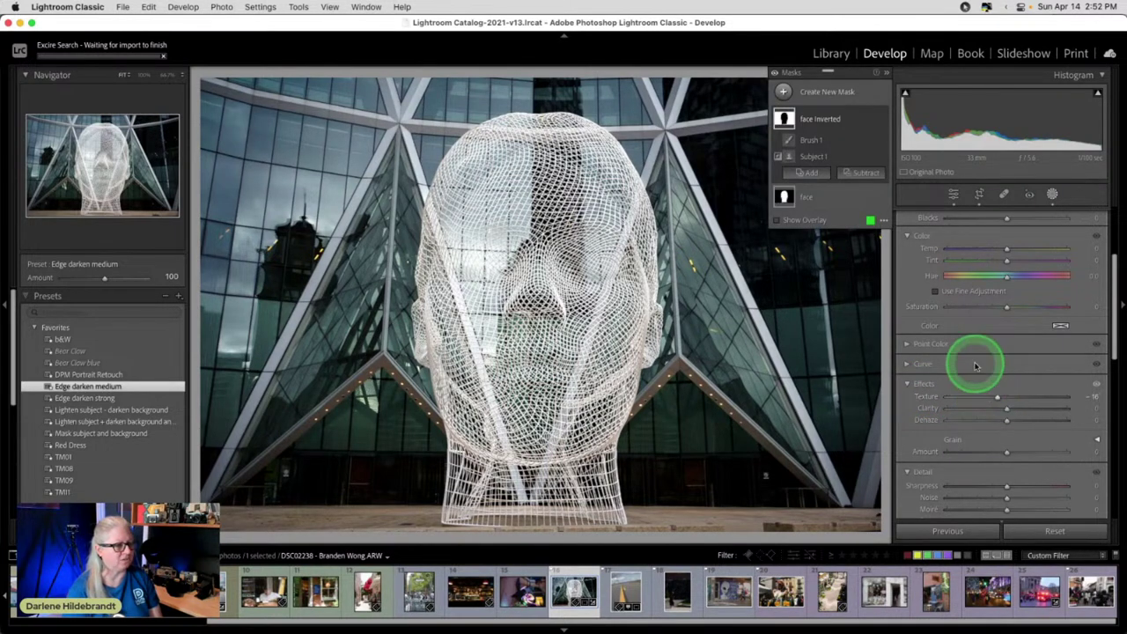
scroll(973, 360, "up", 3)
left_click_drag(996, 295, 1003, 297)
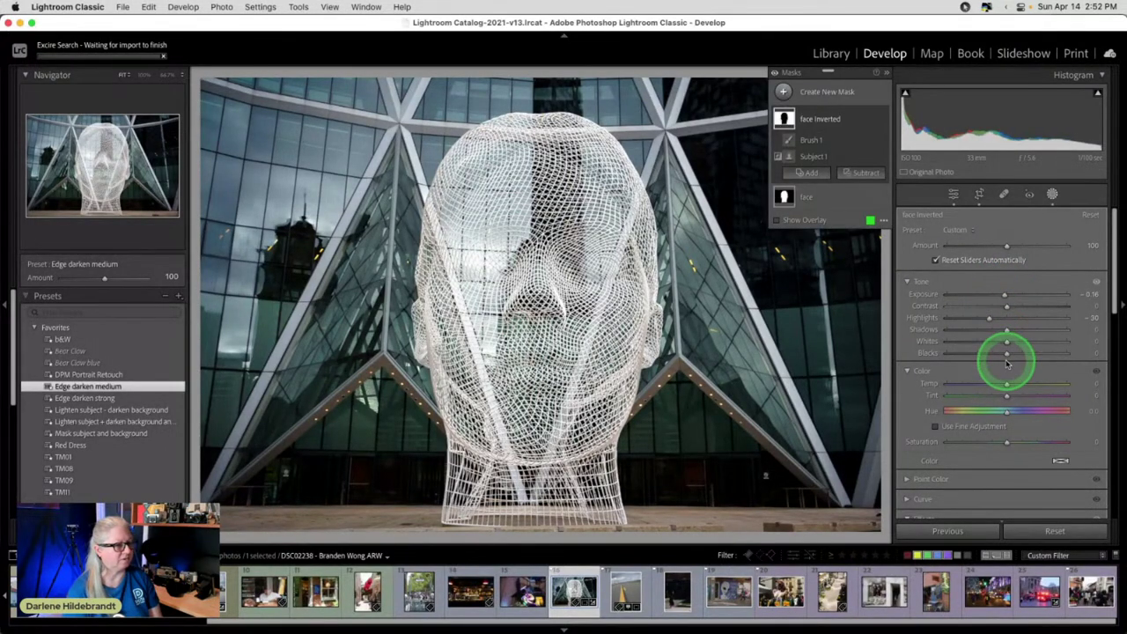
left_click_drag(1005, 353, 1012, 330)
left_click(1052, 195)
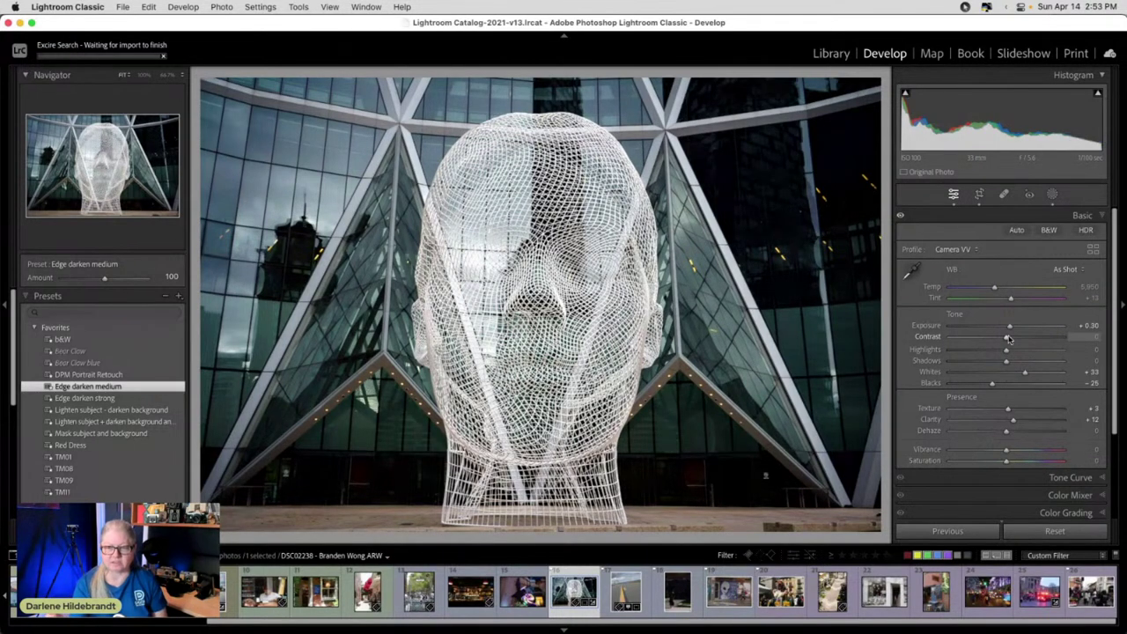
- Compare the unedited and edited versions of the photo
key("backslash")
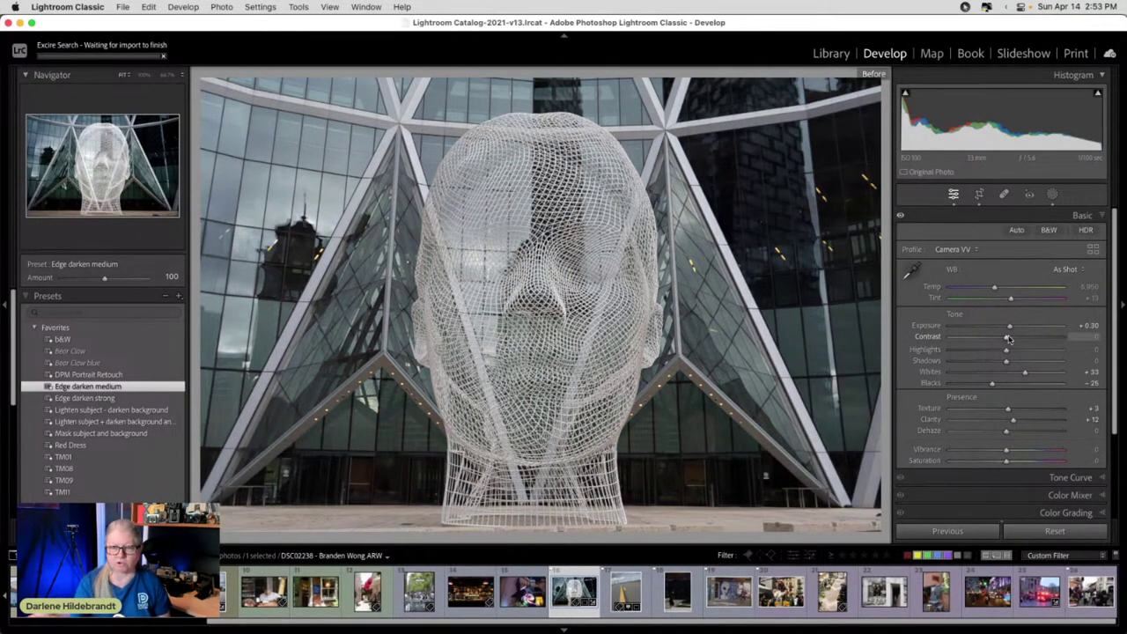
key("backslash")
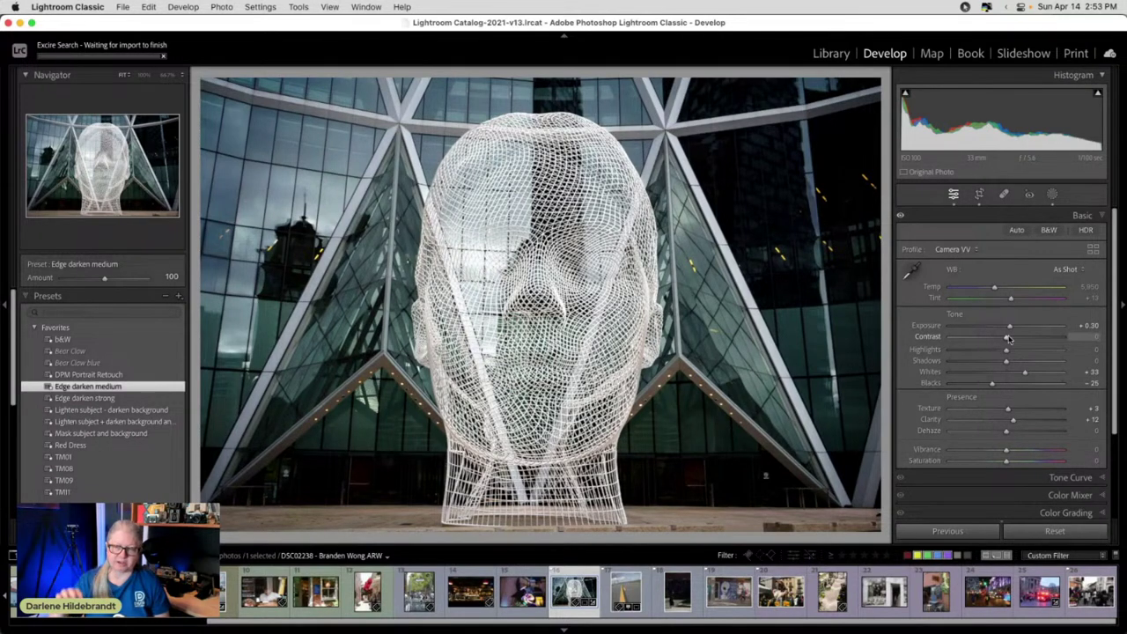
key("backslash")
key("backslash")
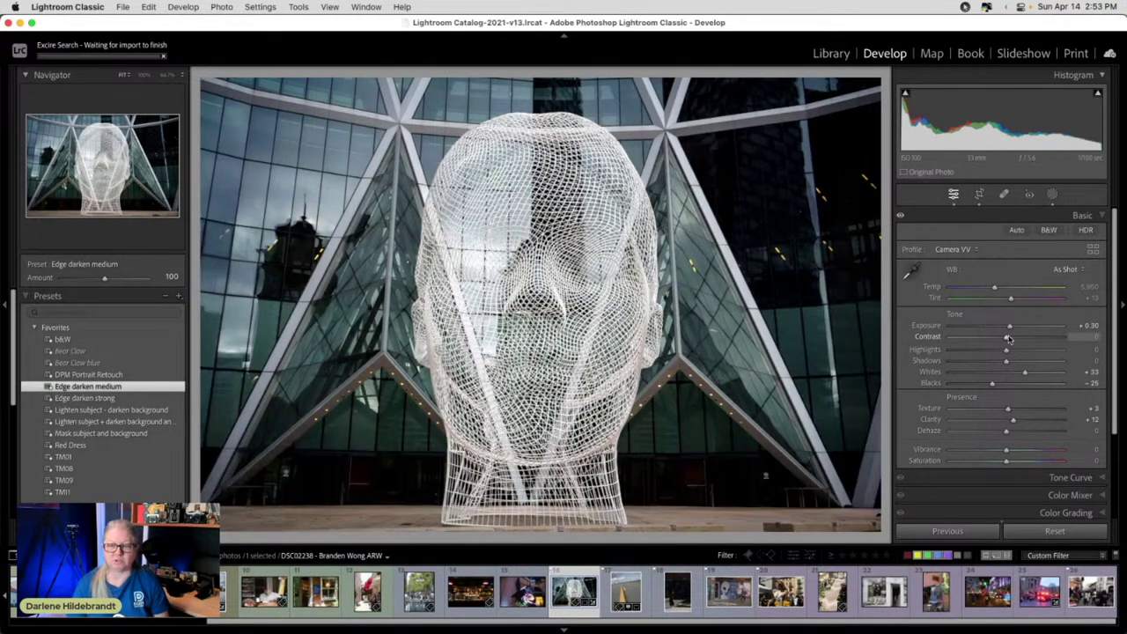
key("backslash")
key("backslash")
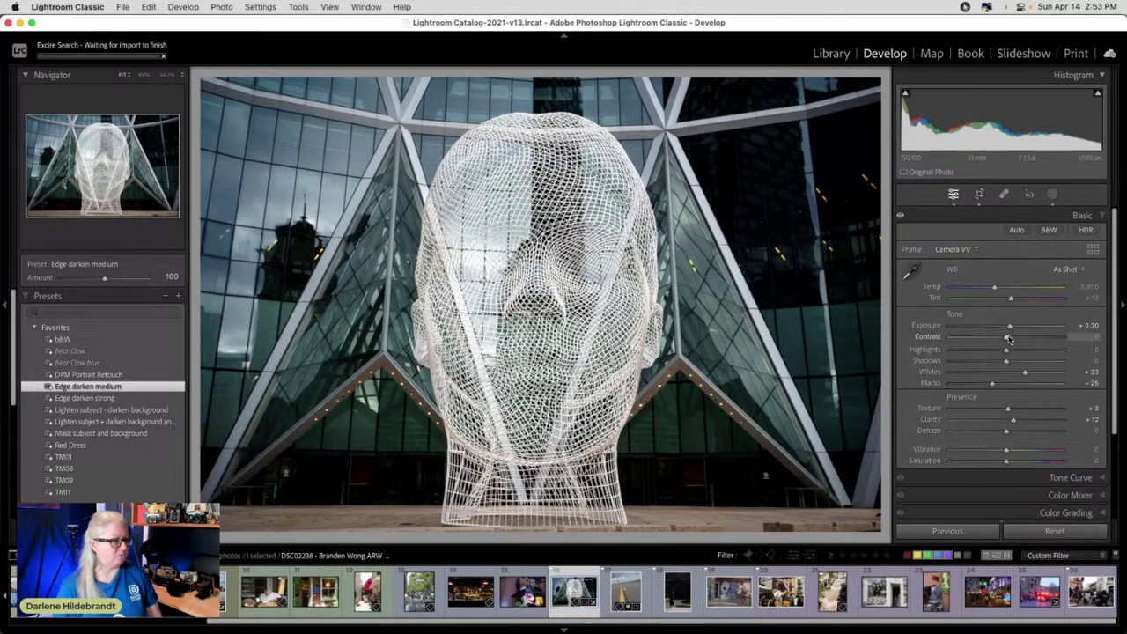
- Try a tighter crop of the photo with automatic straightening and a repositioned frame
key("r")
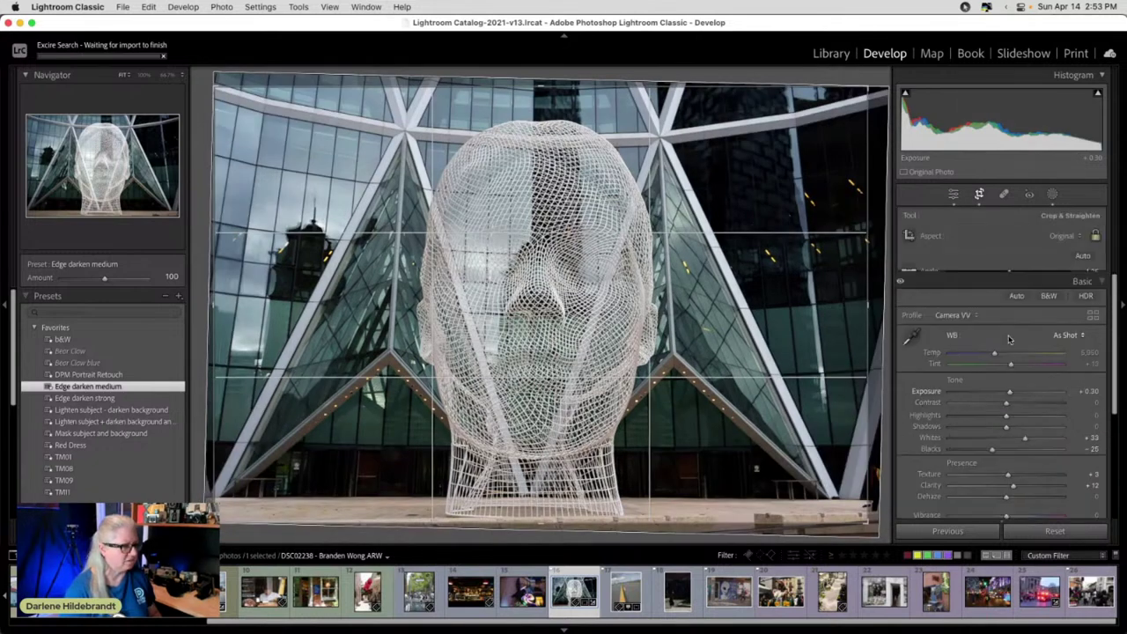
left_click_drag(878, 332, 880, 134)
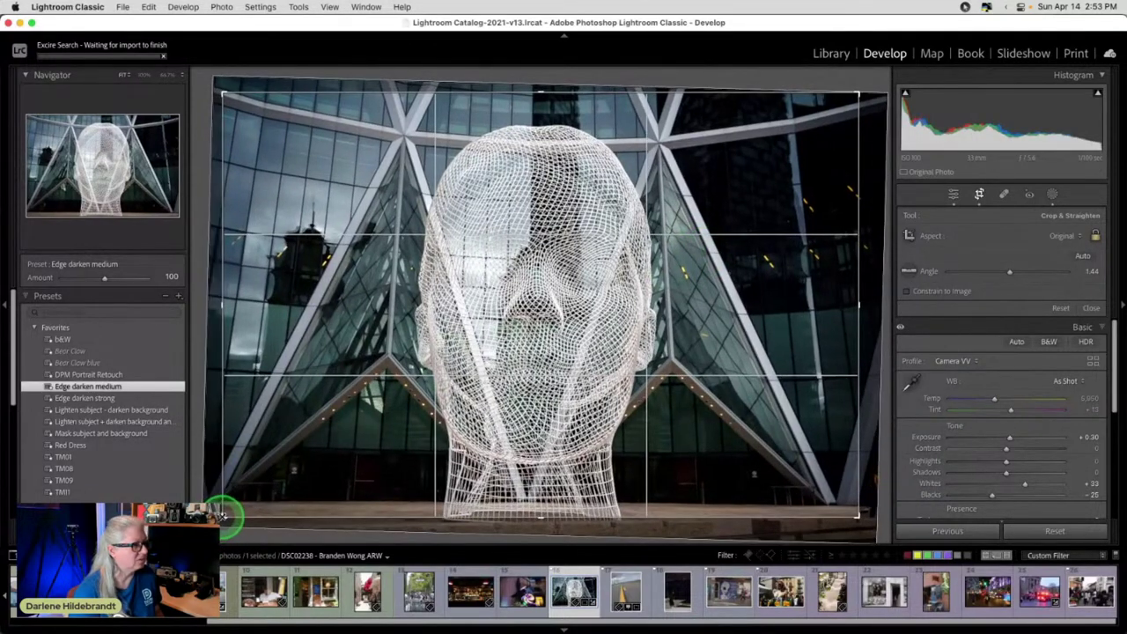
left_click(1081, 254)
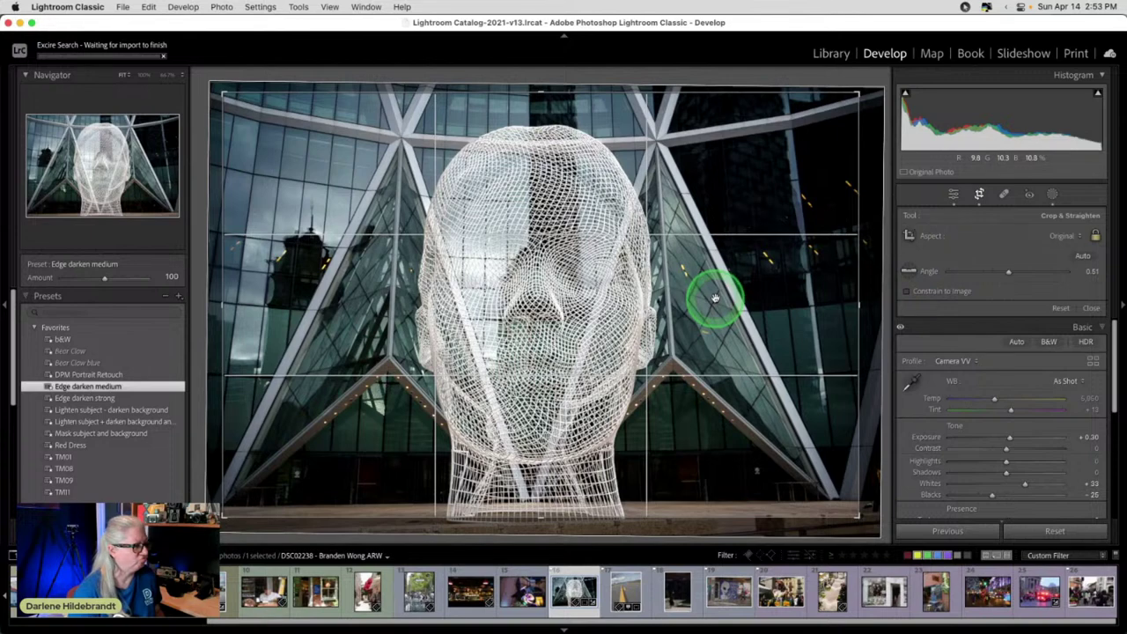
left_click_drag(718, 301, 712, 311)
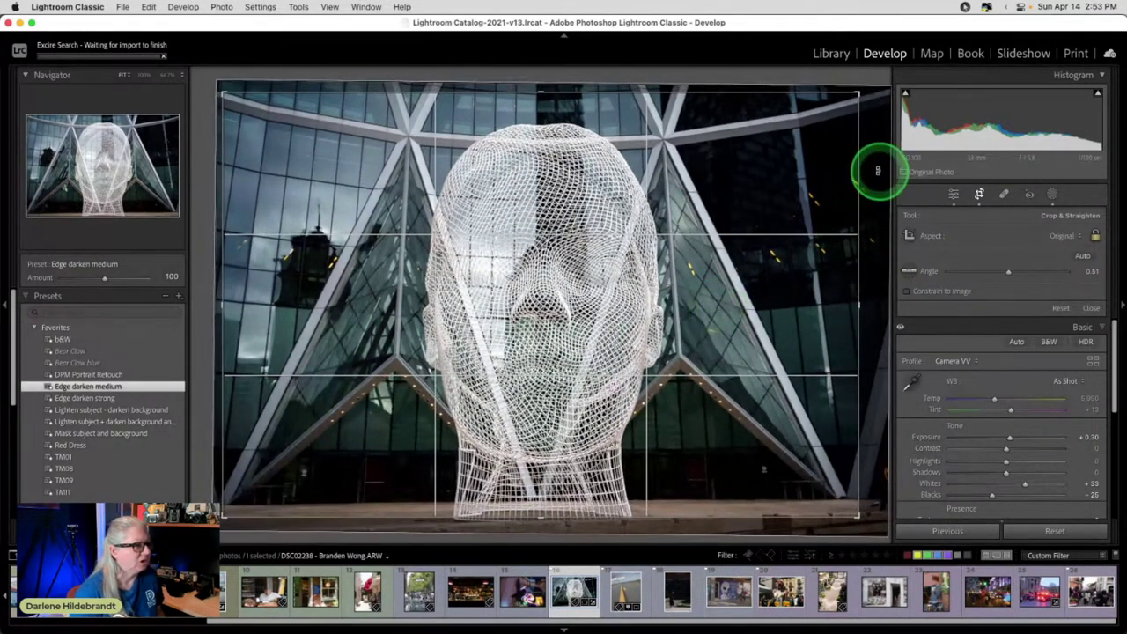
left_click_drag(824, 381, 842, 383)
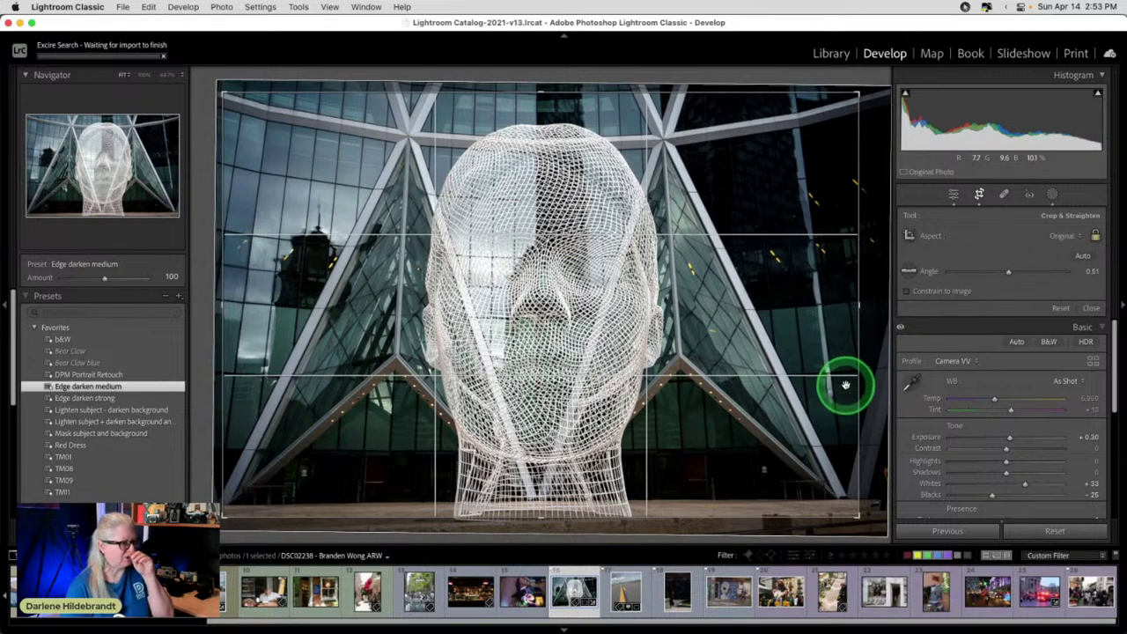
- Reset the crop and straightening, then crop the photo slightly tighter around the head at the original aspect ratio
left_click(1058, 308)
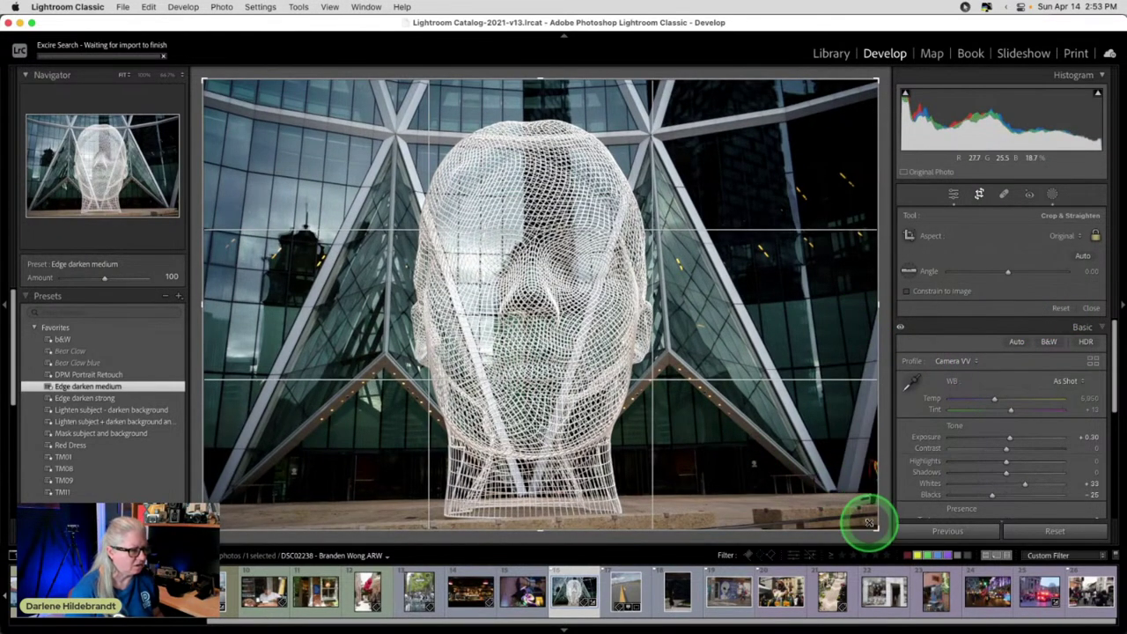
left_click_drag(874, 528, 862, 520)
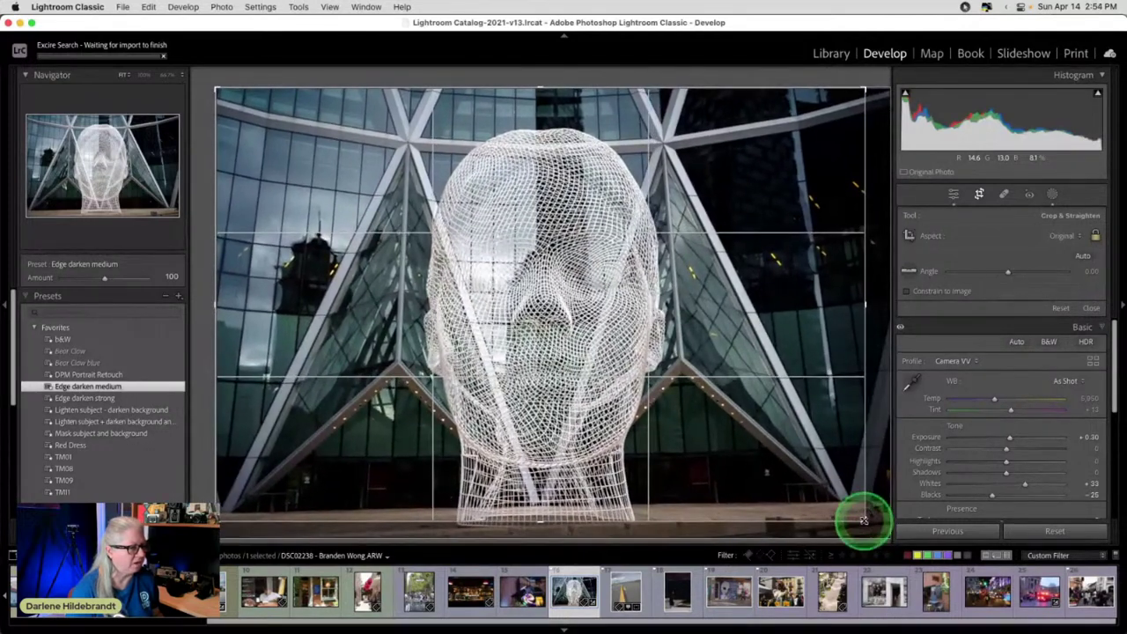
double_click(792, 426)
- Correct the perspective with Guided Upright using vertical guides along the central beams of both glass structures beside the head, and constrain the crop
left_click(1001, 423)
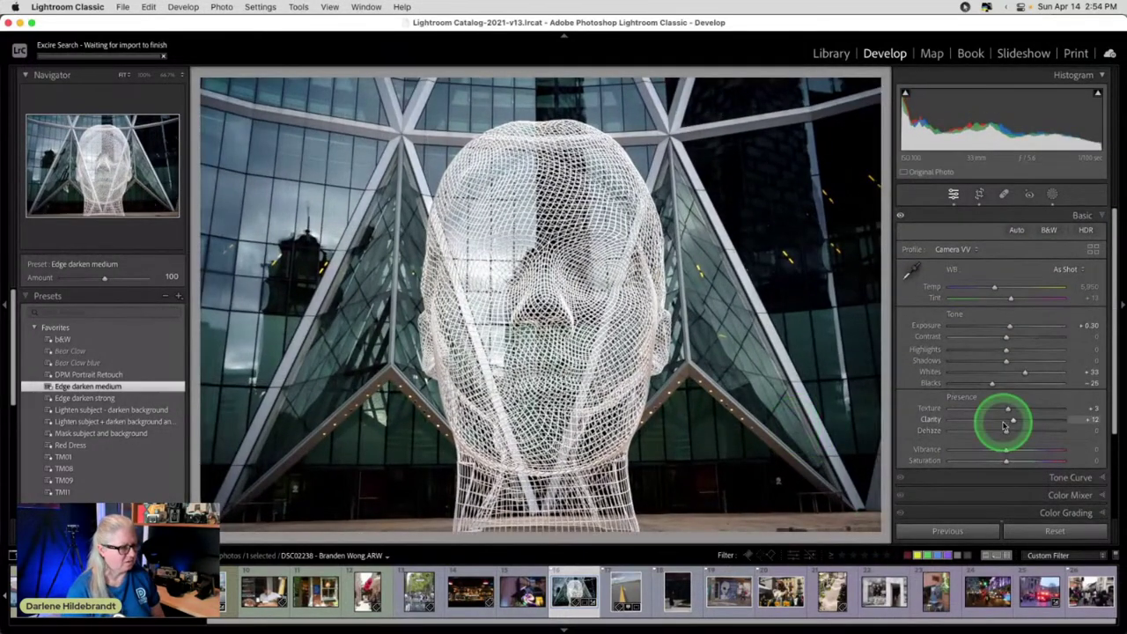
left_click(983, 409)
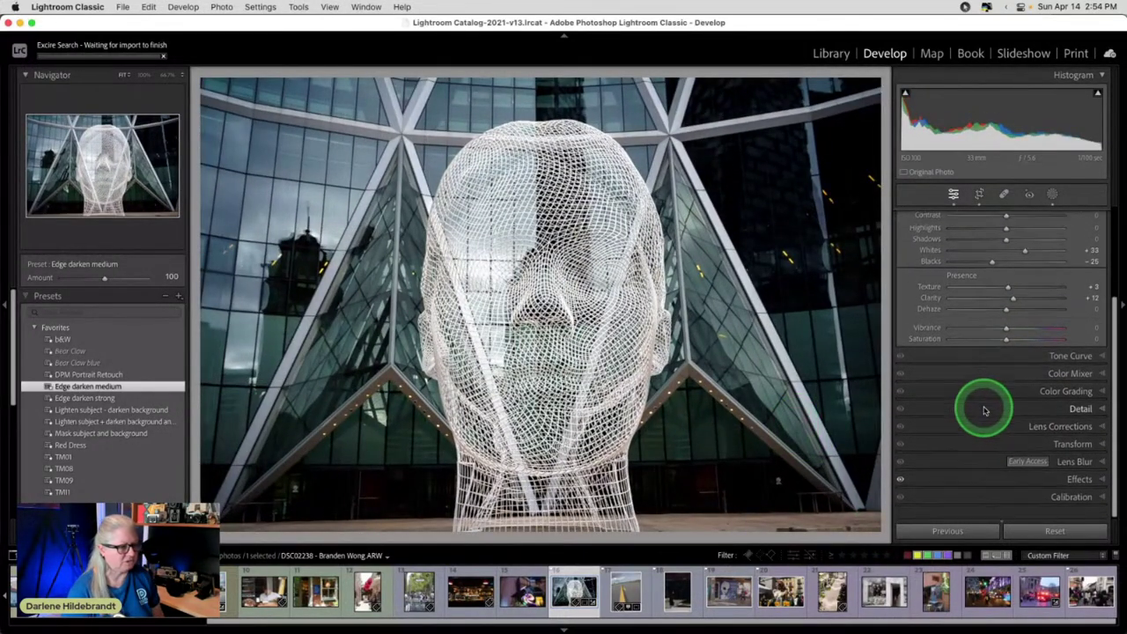
left_click(1073, 452)
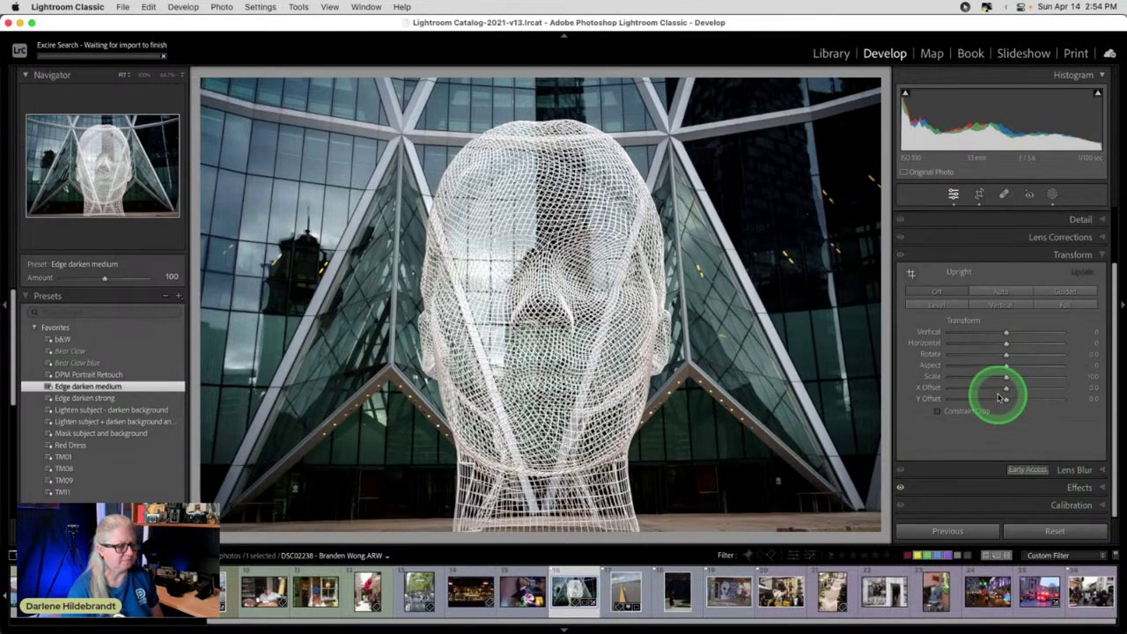
left_click(1066, 293)
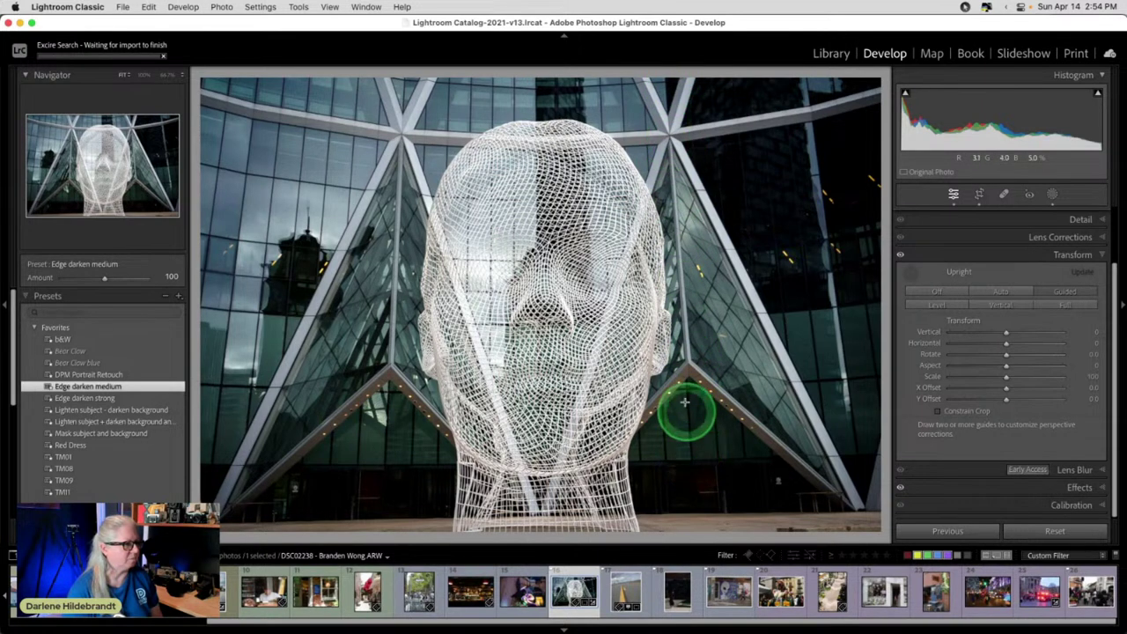
mouse_move(669, 153)
left_mouse_down()
mouse_move(704, 370)
mouse_move(694, 408)
left_mouse_up()
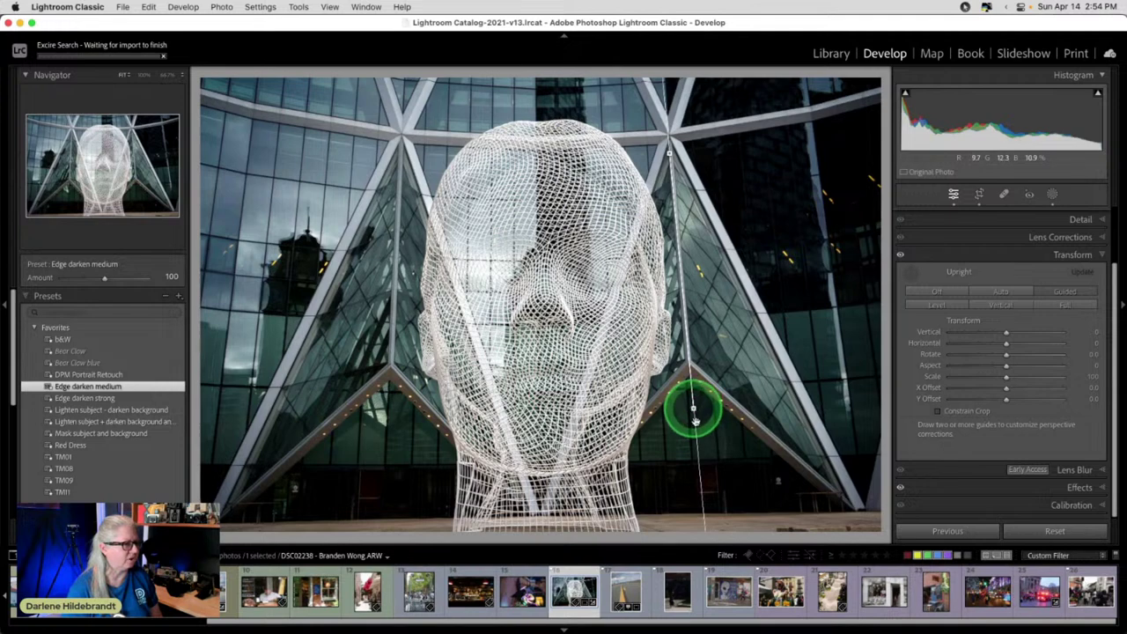
left_click_drag(400, 148, 390, 374)
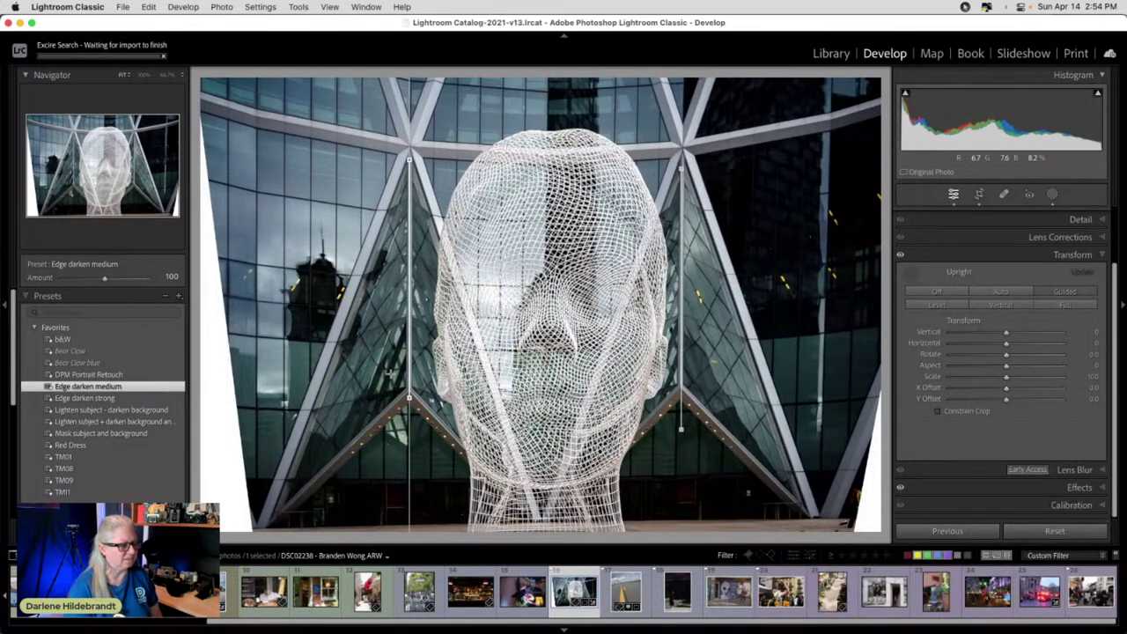
left_click(937, 411)
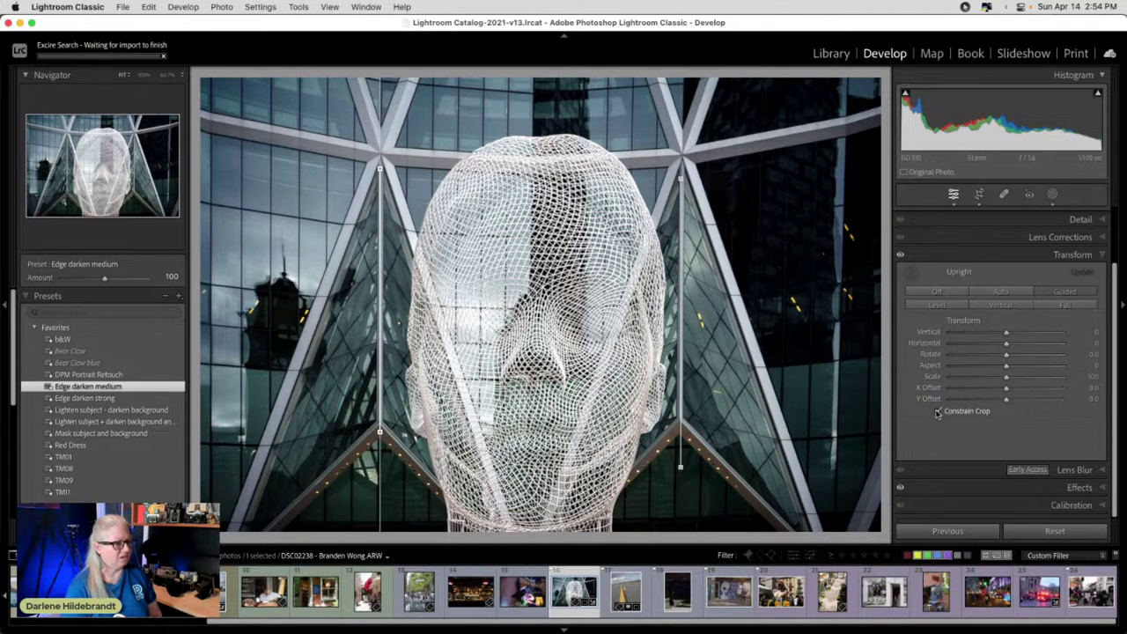
- Turn off Constrain Crop and Upright, reset the crop, then straighten the photo to an angle of 0.86 and crop slightly tighter around the head
left_click(938, 411)
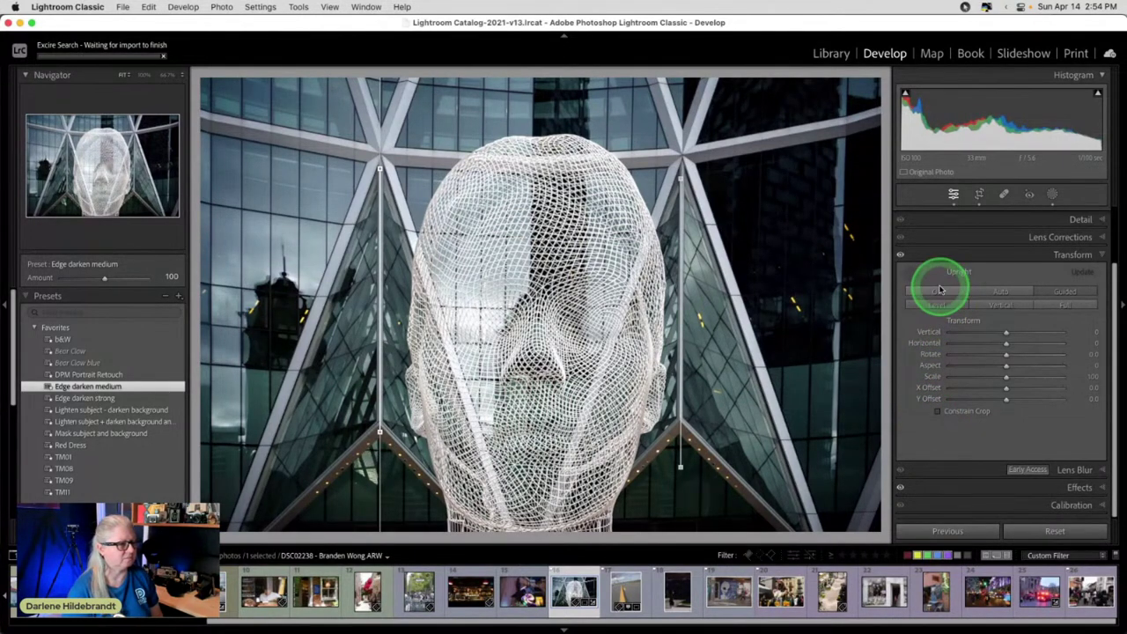
left_click(940, 291)
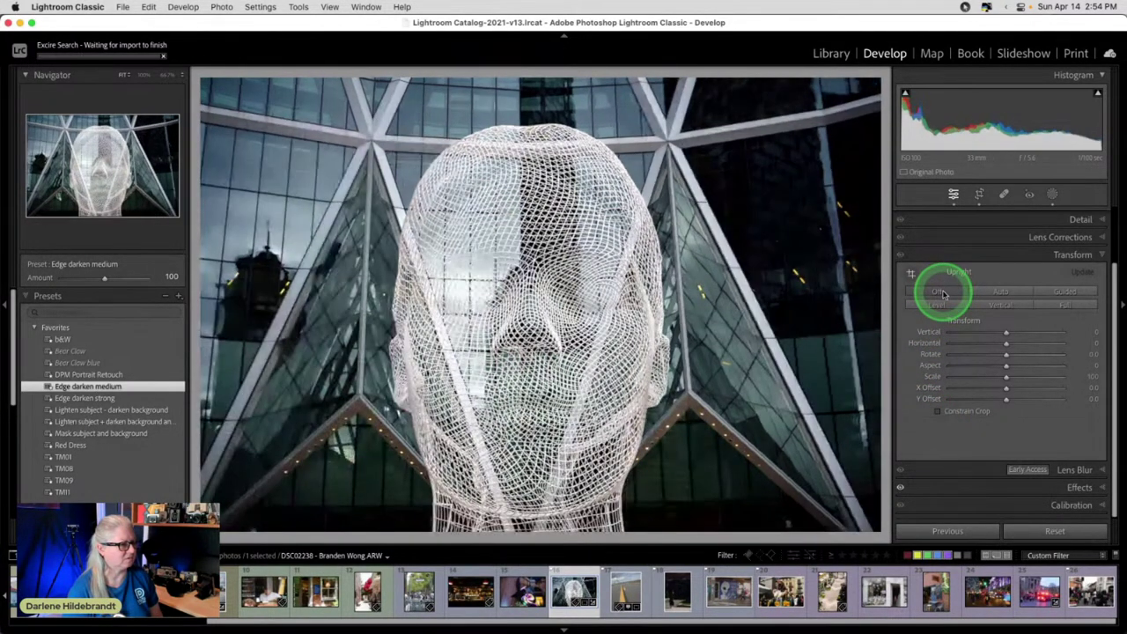
key("r")
left_click(1064, 309)
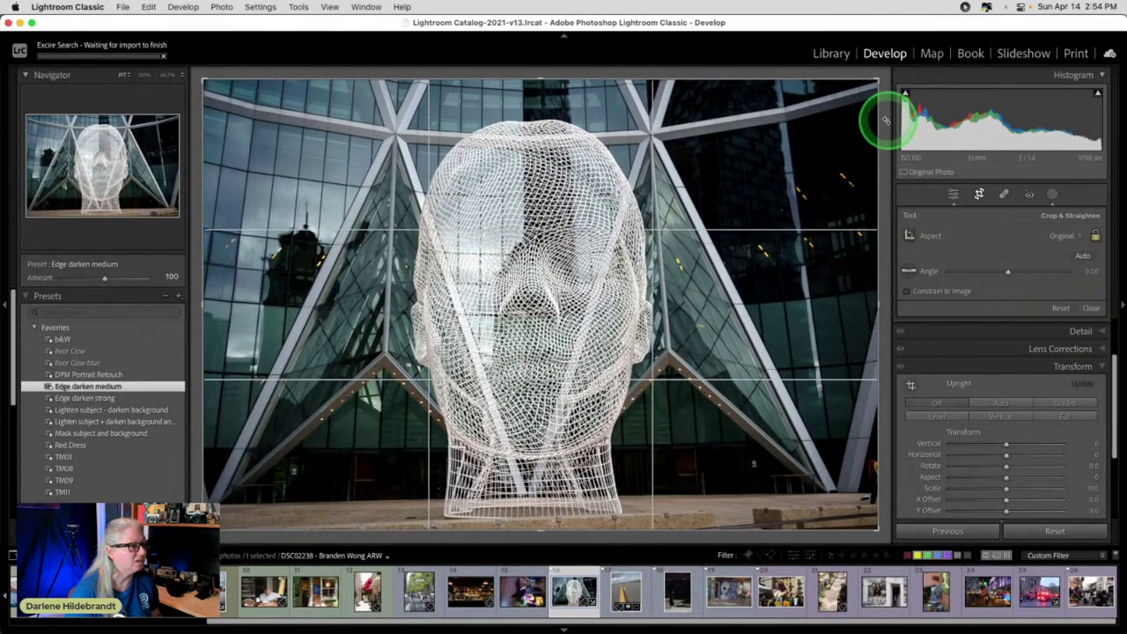
left_click_drag(886, 120, 892, 124)
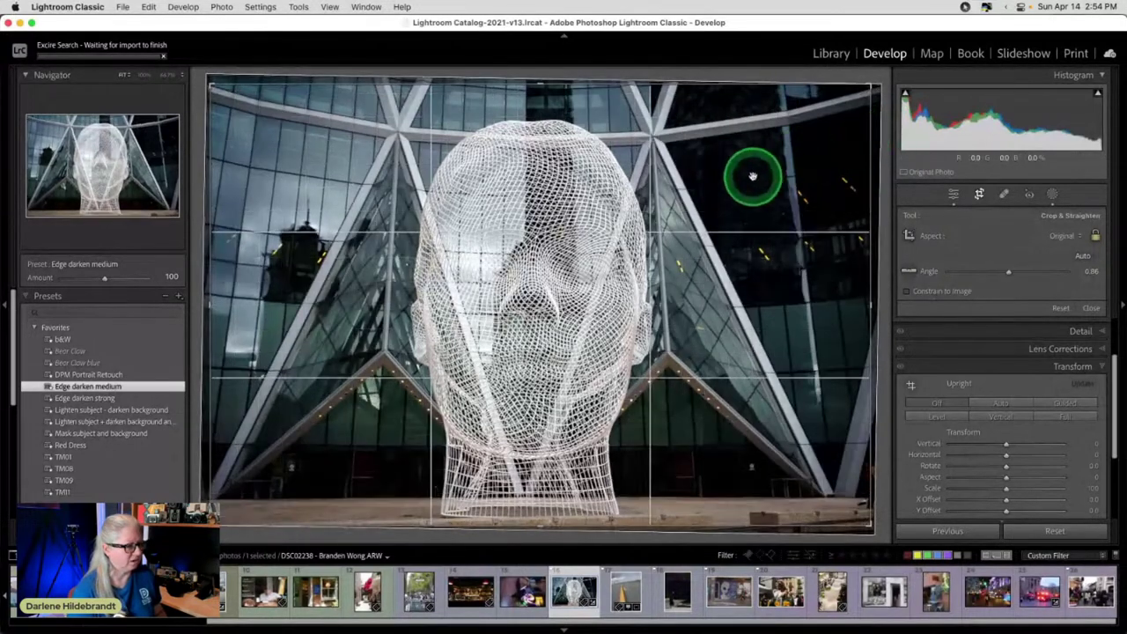
left_click_drag(870, 526, 857, 520)
left_click_drag(666, 408, 668, 409)
double_click(669, 409)
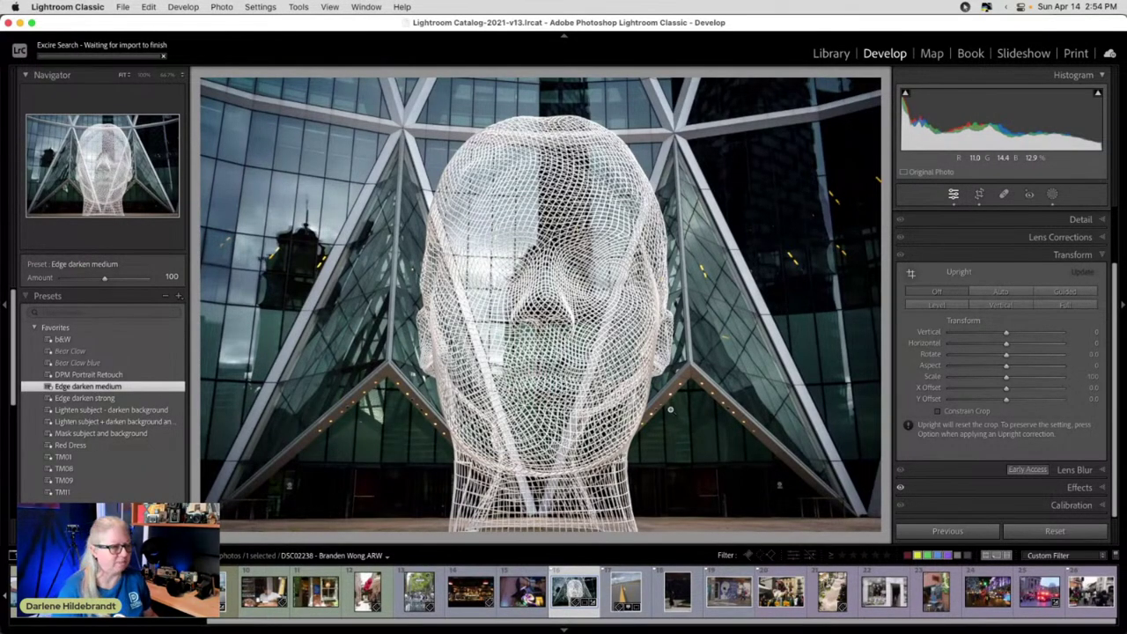
- Convert the photo to black and white, and set Blacks to -39 and Contrast to +17
scroll(1029, 293, "up", 5)
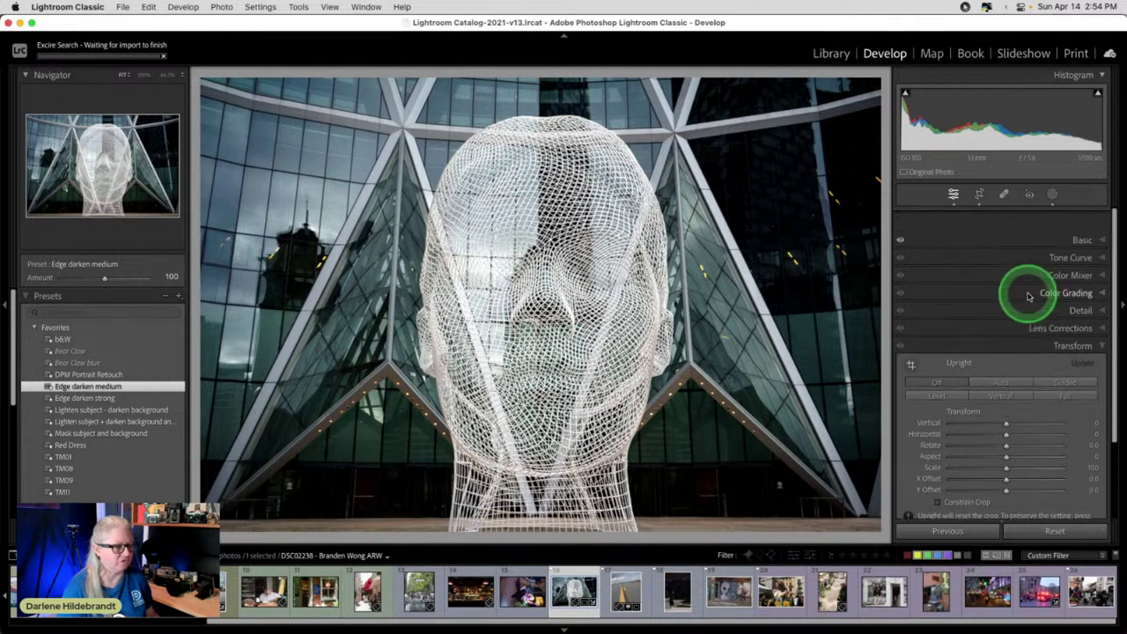
left_click(1061, 216)
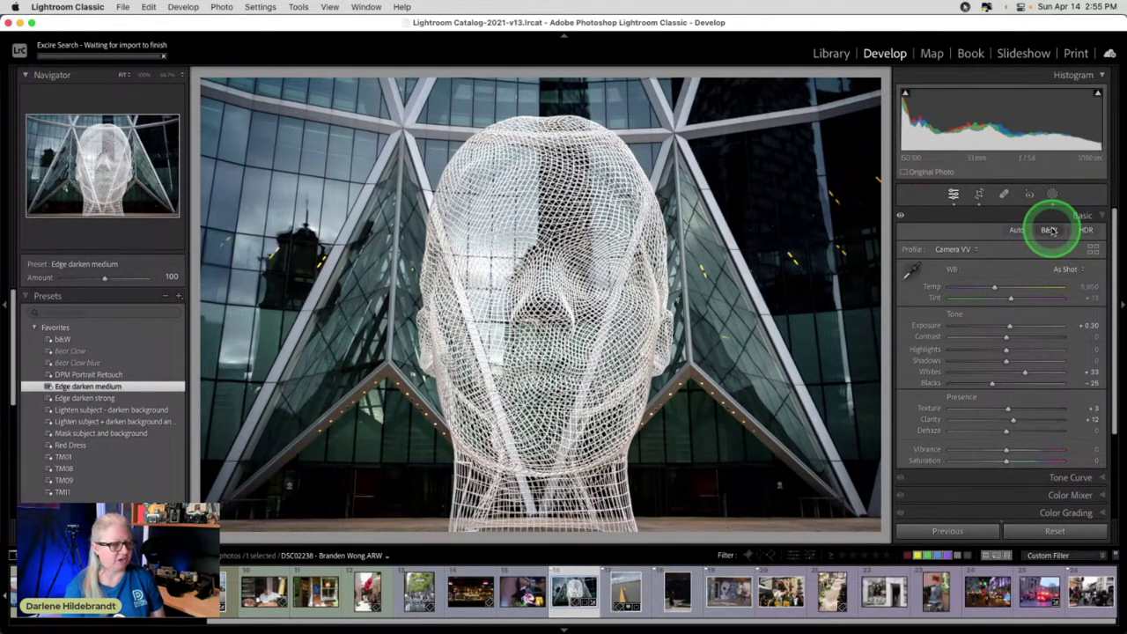
left_click(1049, 230)
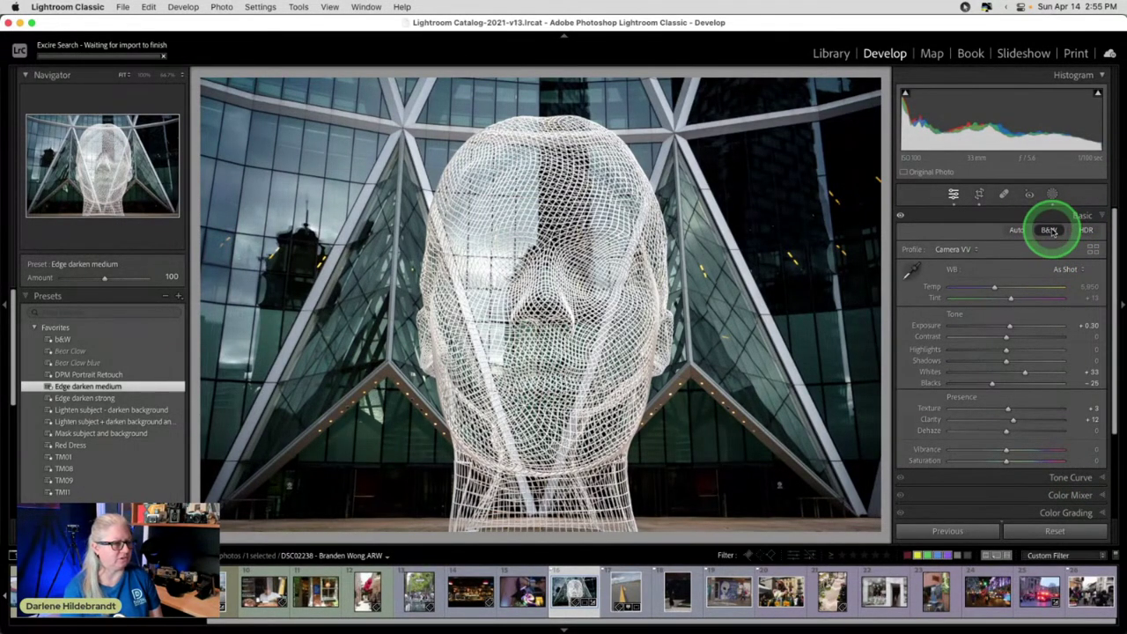
left_click(1006, 372)
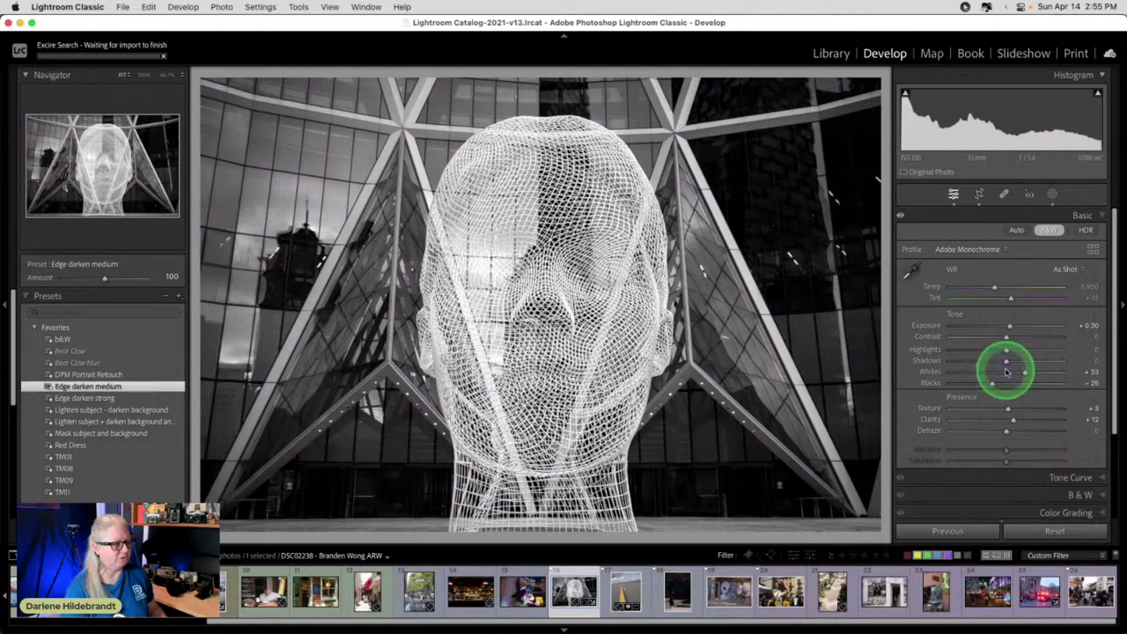
left_click_drag(988, 382, 985, 382)
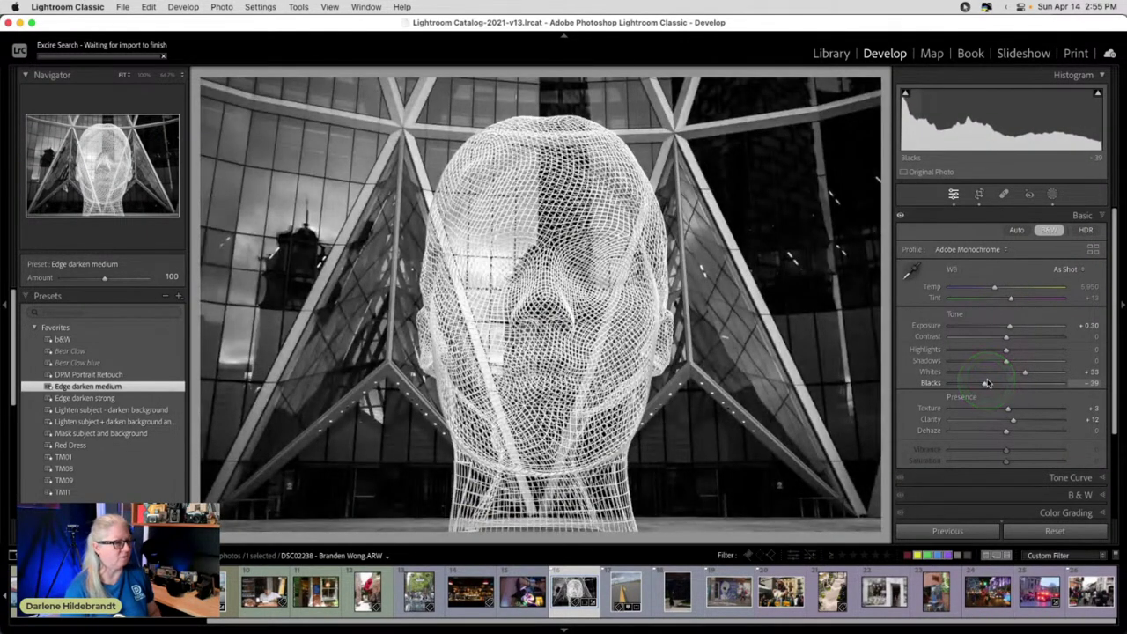
mouse_move(1007, 336)
left_mouse_down()
mouse_move(1025, 338)
mouse_move(998, 337)
mouse_move(1010, 338)
left_mouse_up()
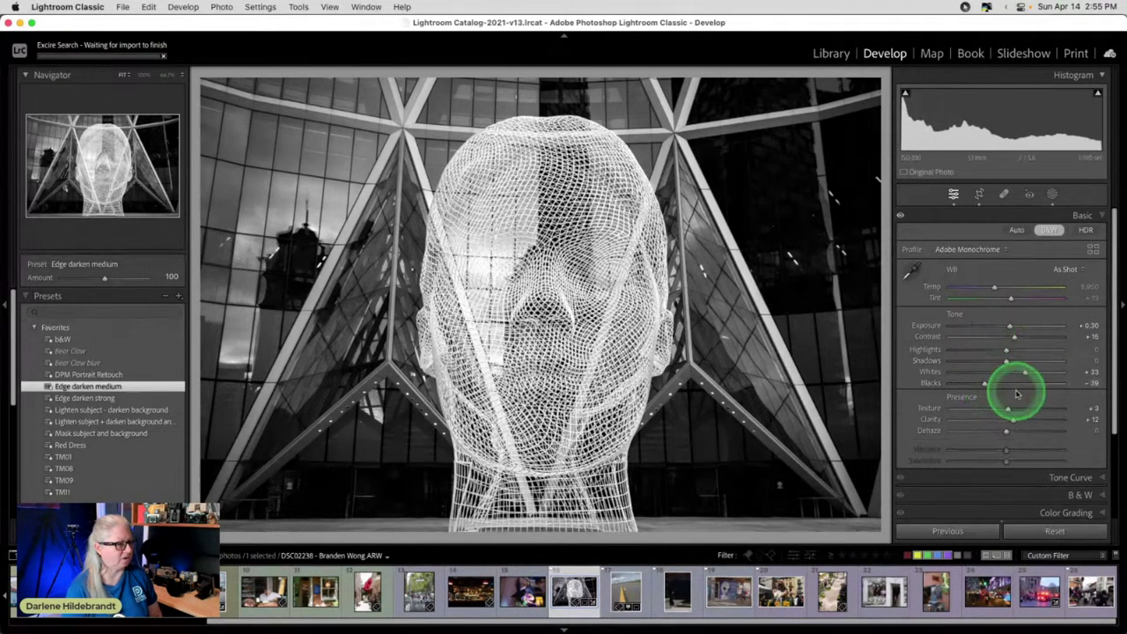
left_click_drag(1013, 336, 1016, 337)
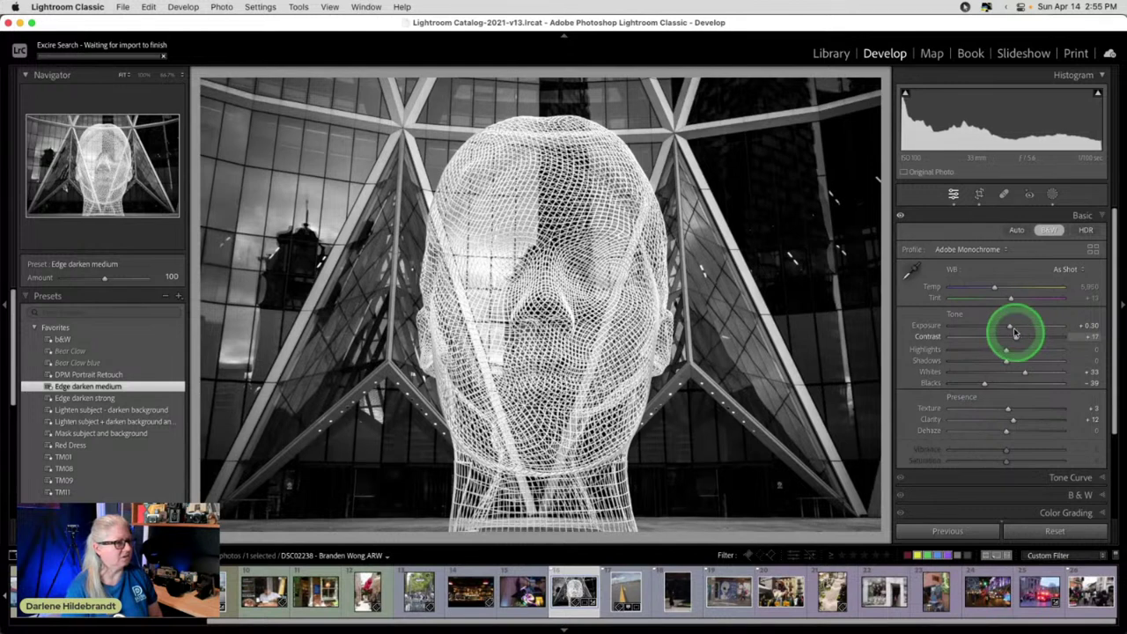
- Rename the inverted face mask as background and reduce its highlights further
left_click(1050, 195)
left_click(843, 118)
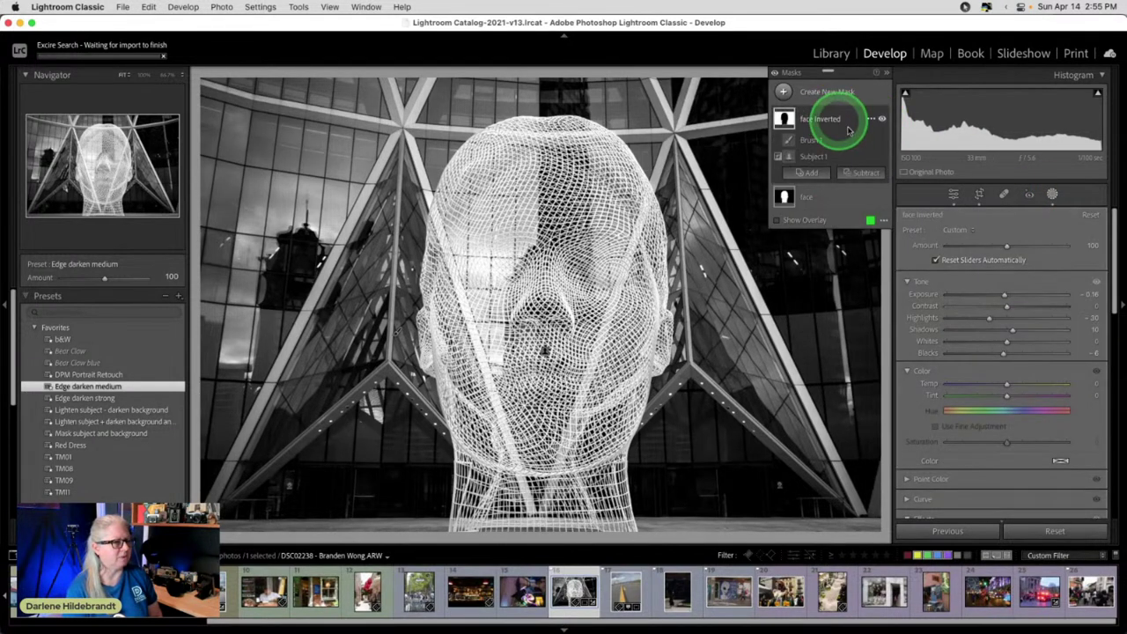
left_click(873, 118)
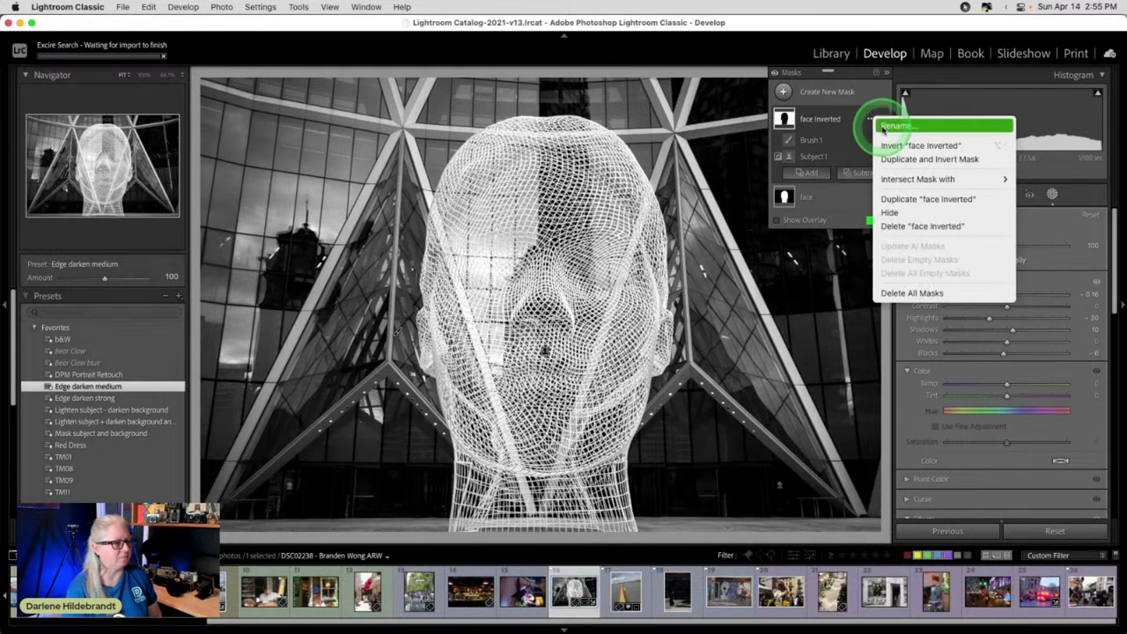
left_click(896, 125)
type("backg")
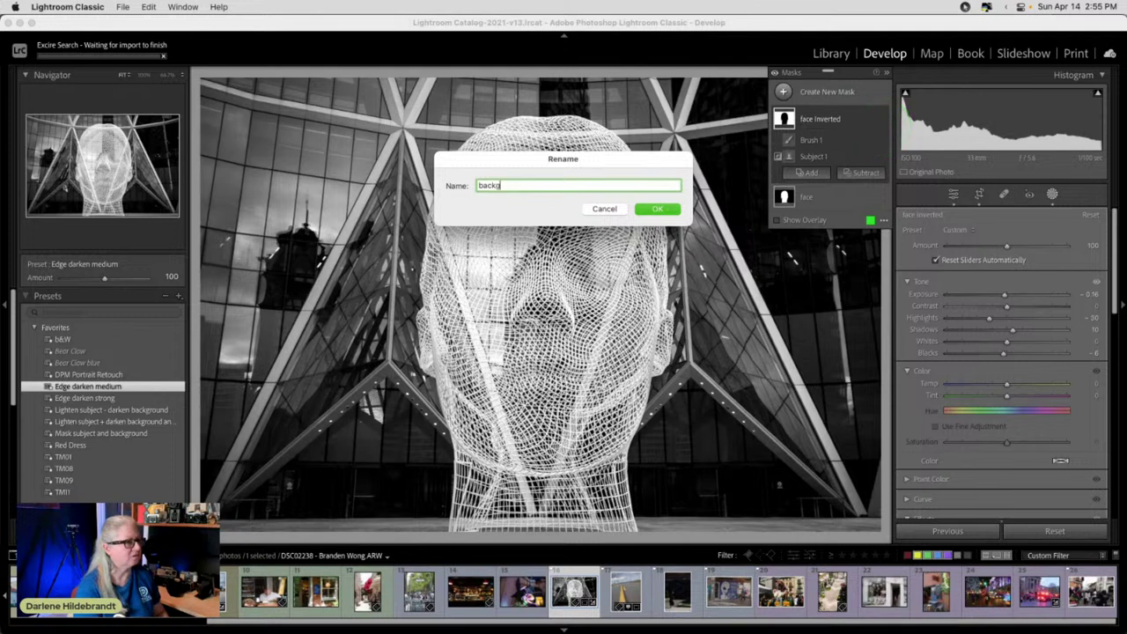
type("round")
key("Return")
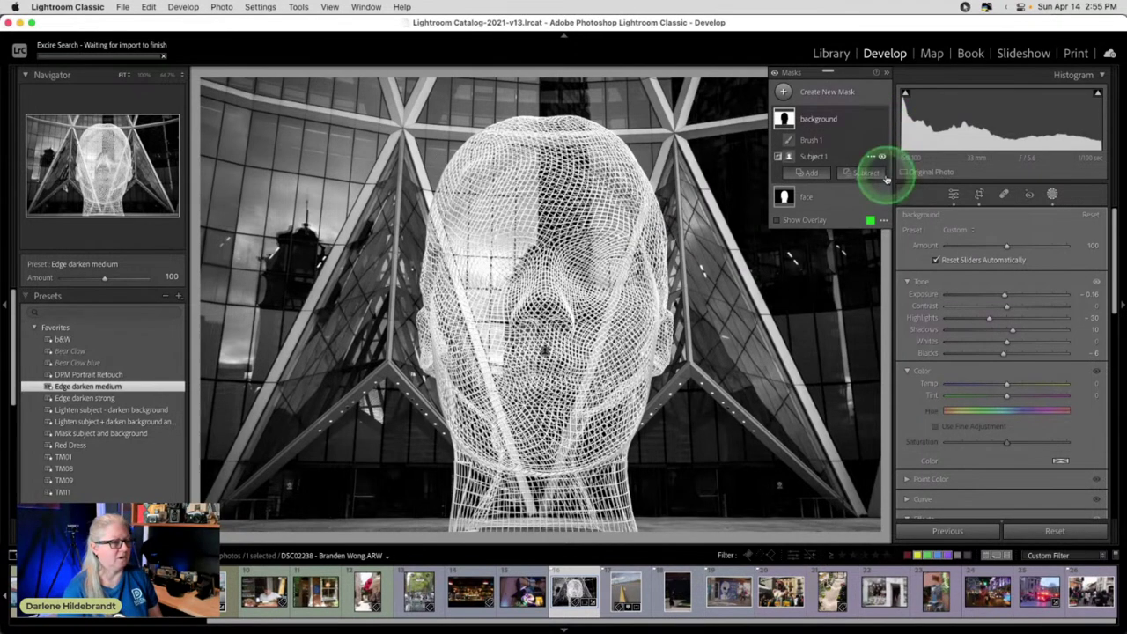
mouse_move(991, 320)
left_mouse_down()
mouse_move(916, 316)
mouse_move(975, 317)
left_mouse_up()
left_click(1052, 195)
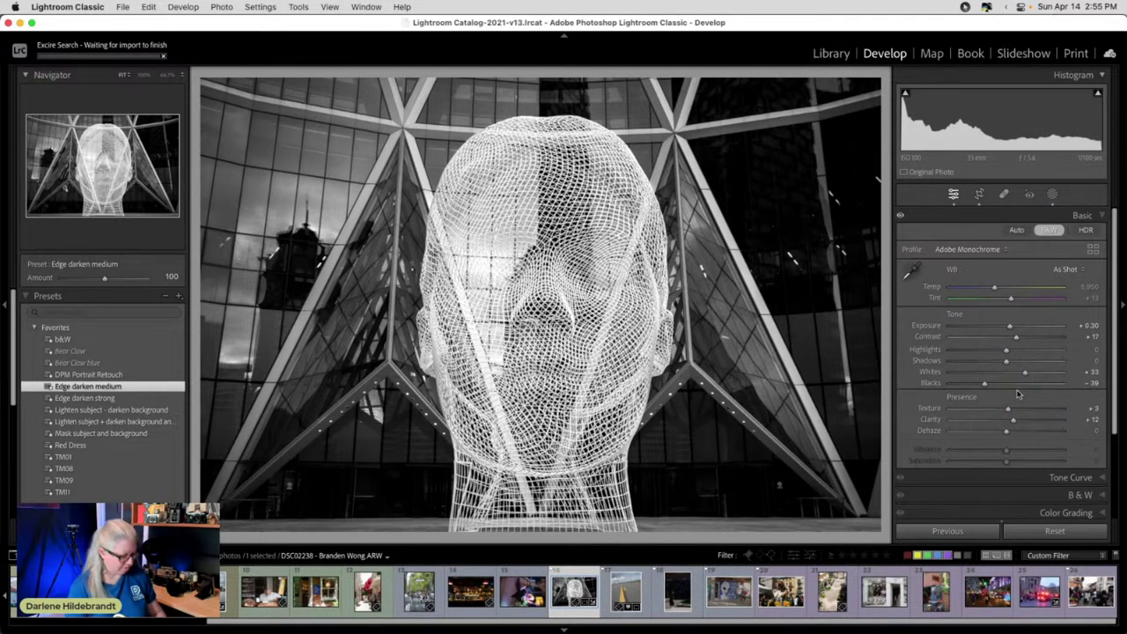
- Fine-tune the crop size and reposition the photo within the frame around the head
key("r")
left_click_drag(684, 322, 649, 382)
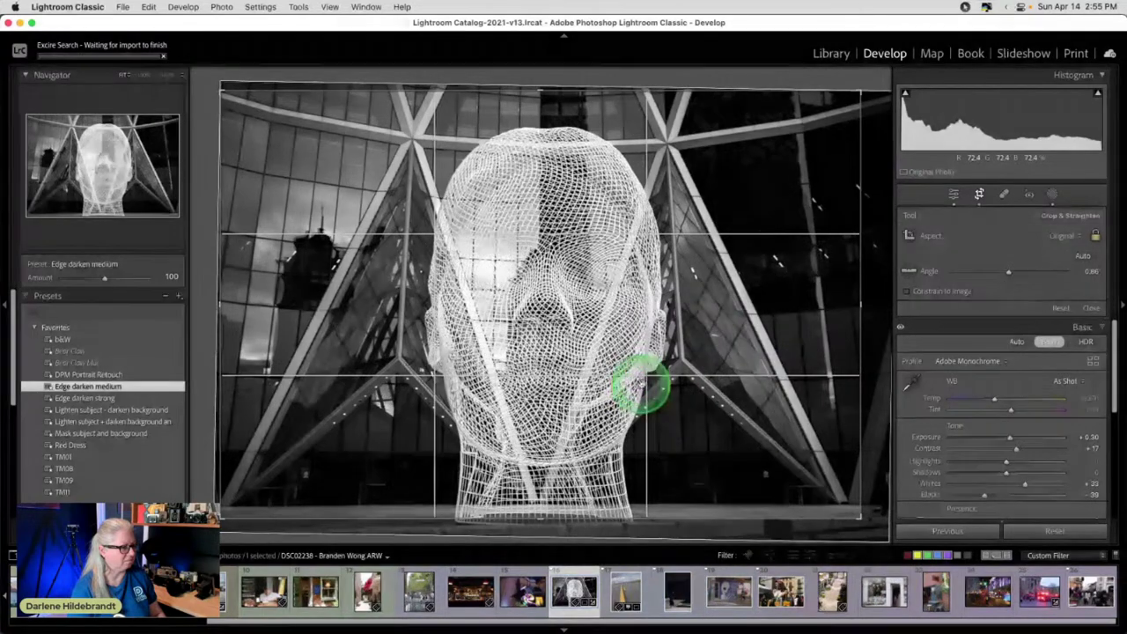
left_click_drag(852, 503, 855, 513)
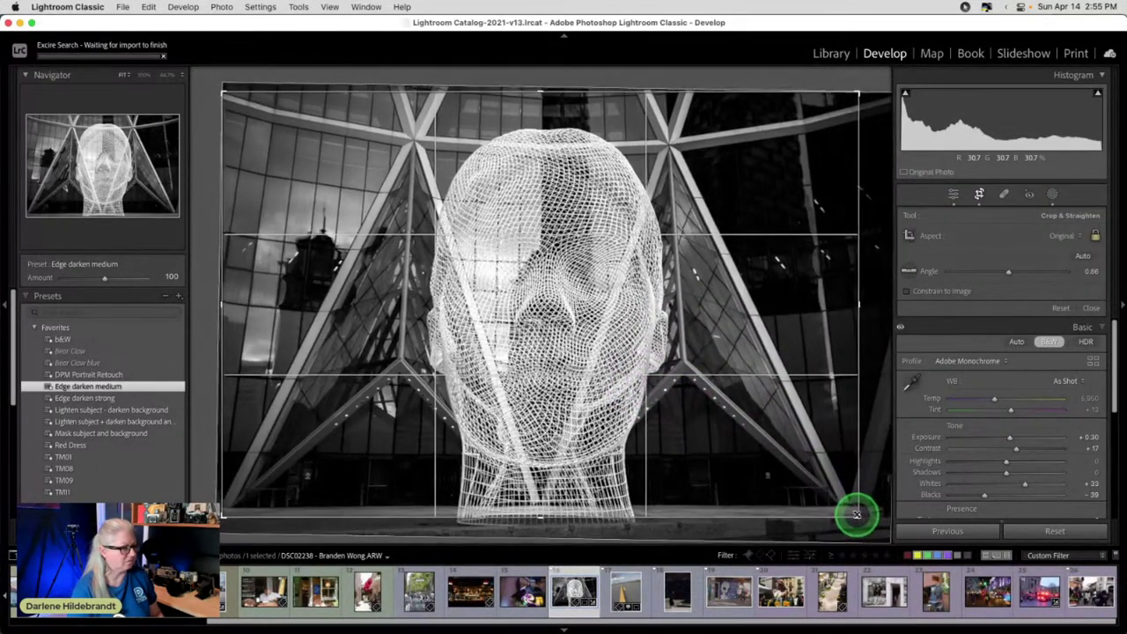
left_click_drag(792, 448, 787, 446)
key("Return")
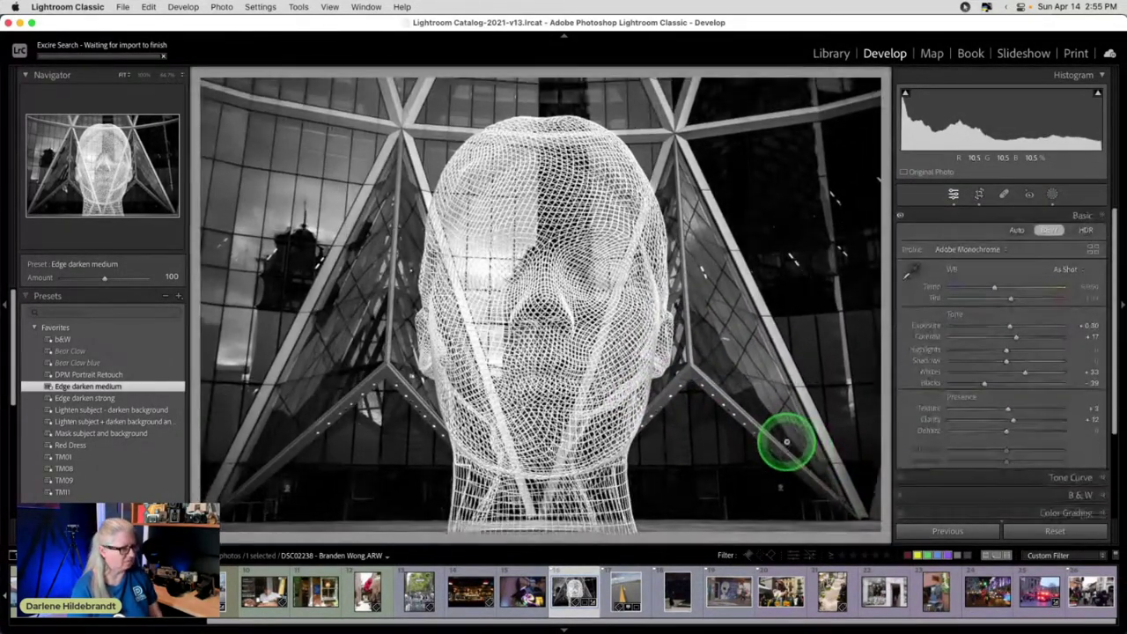
left_click_drag(986, 415, 987, 419)
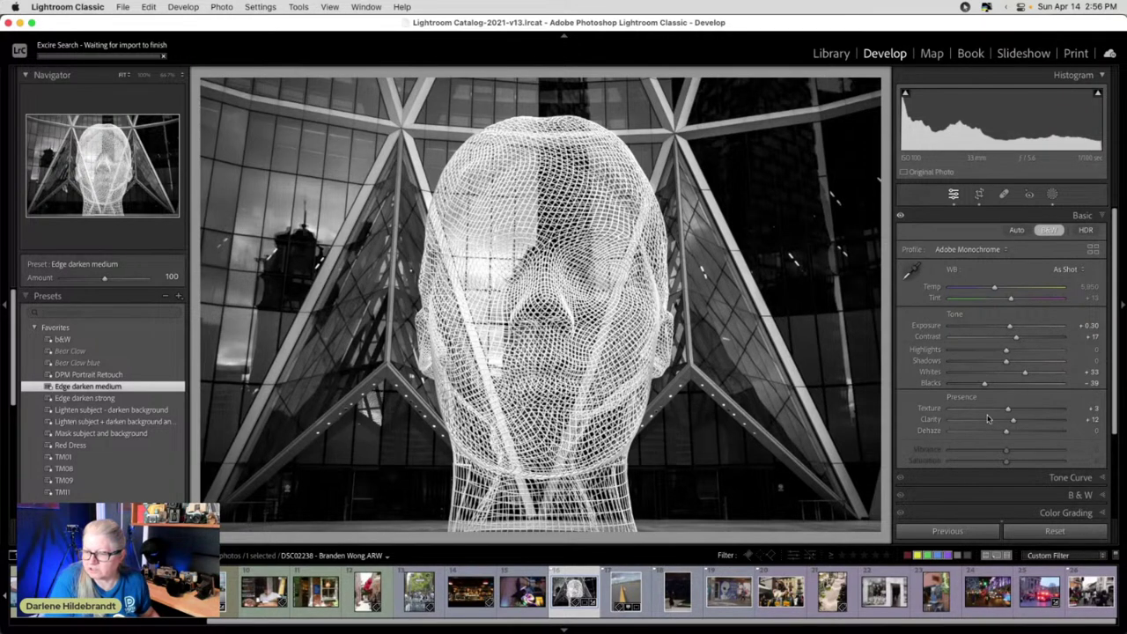
left_click(1002, 375)
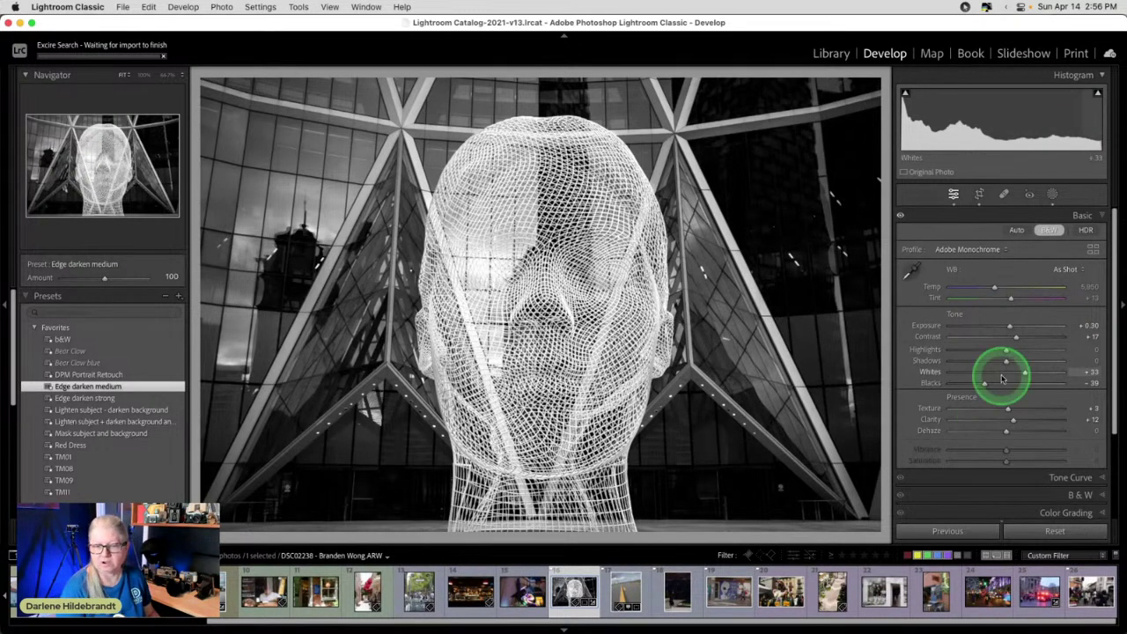
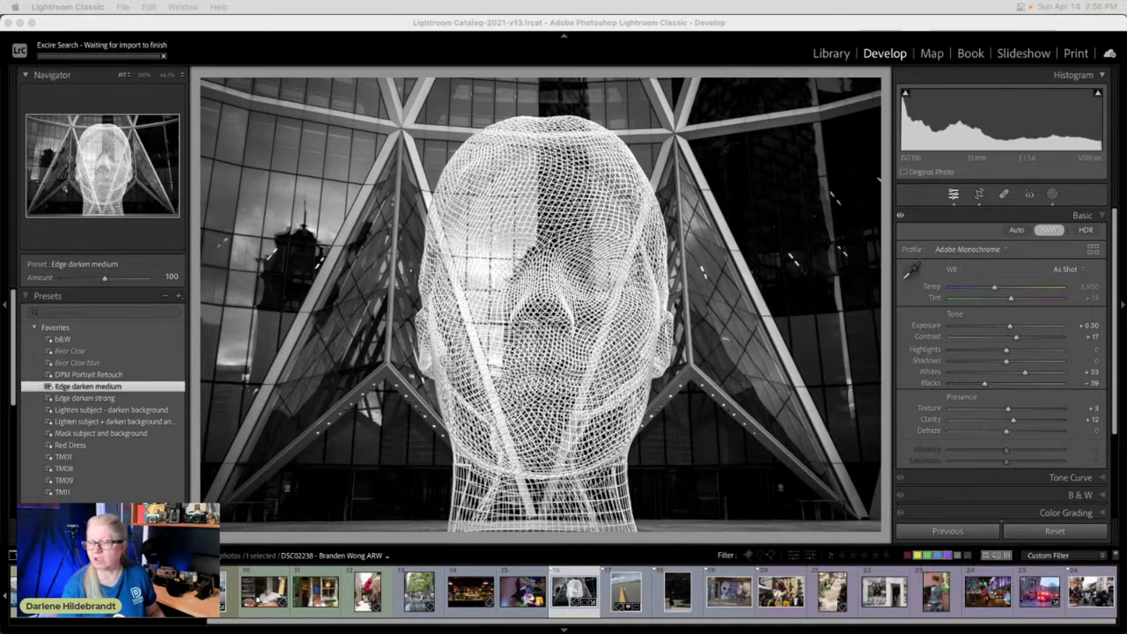
left_click(1067, 415)
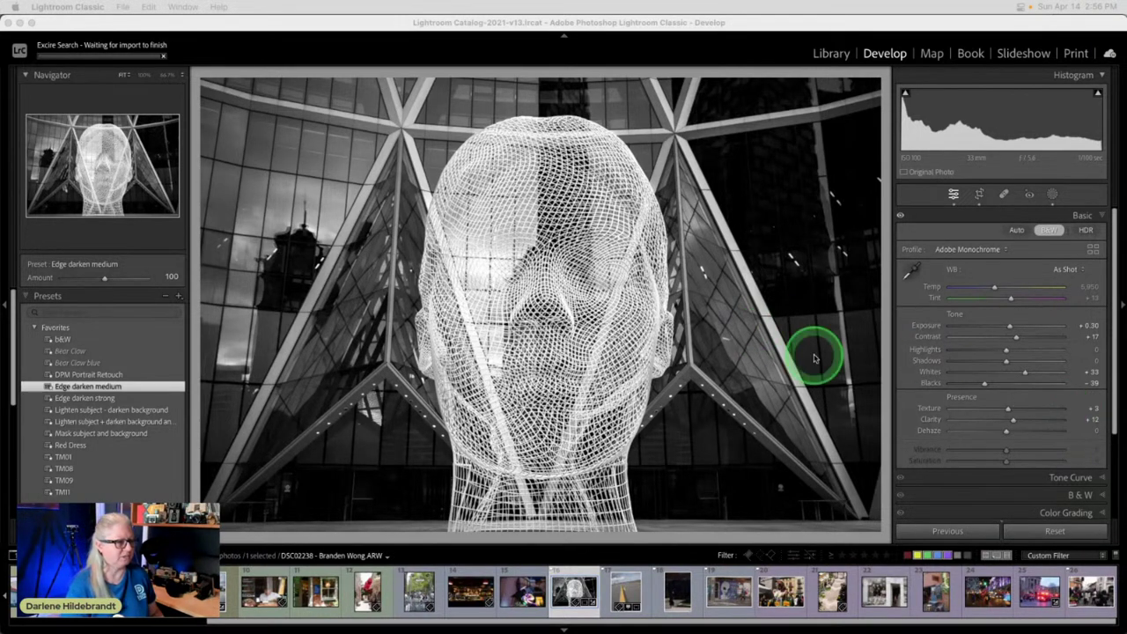
left_click(886, 337)
- Return to the Library grid and open the portrait-format photo of the person walking past the dark mural in full view
key("g")
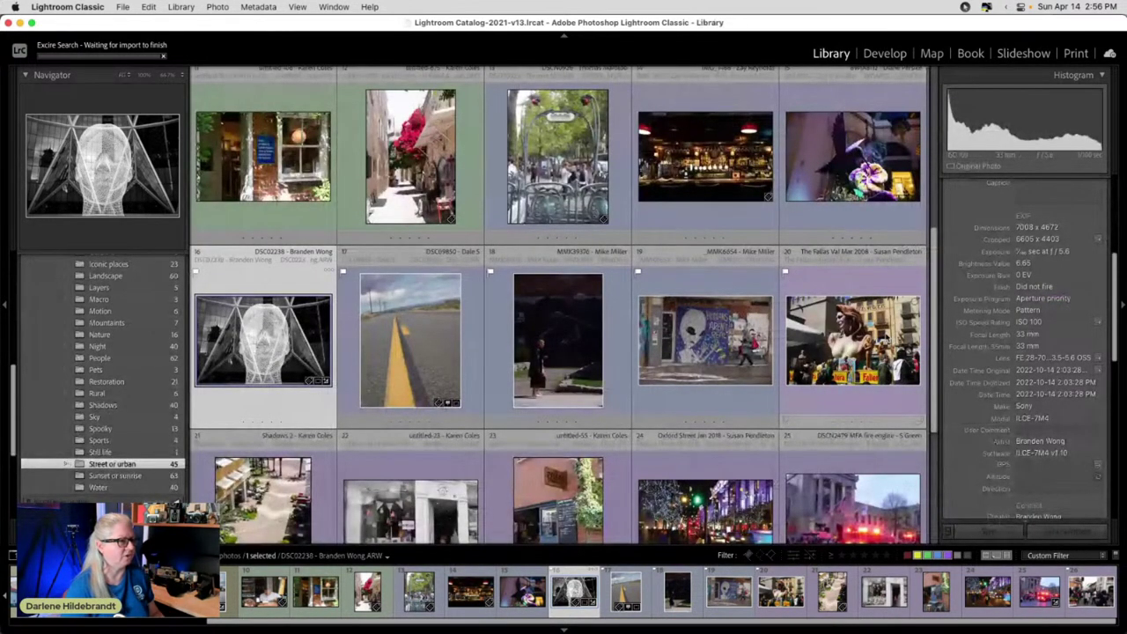
left_click(441, 192)
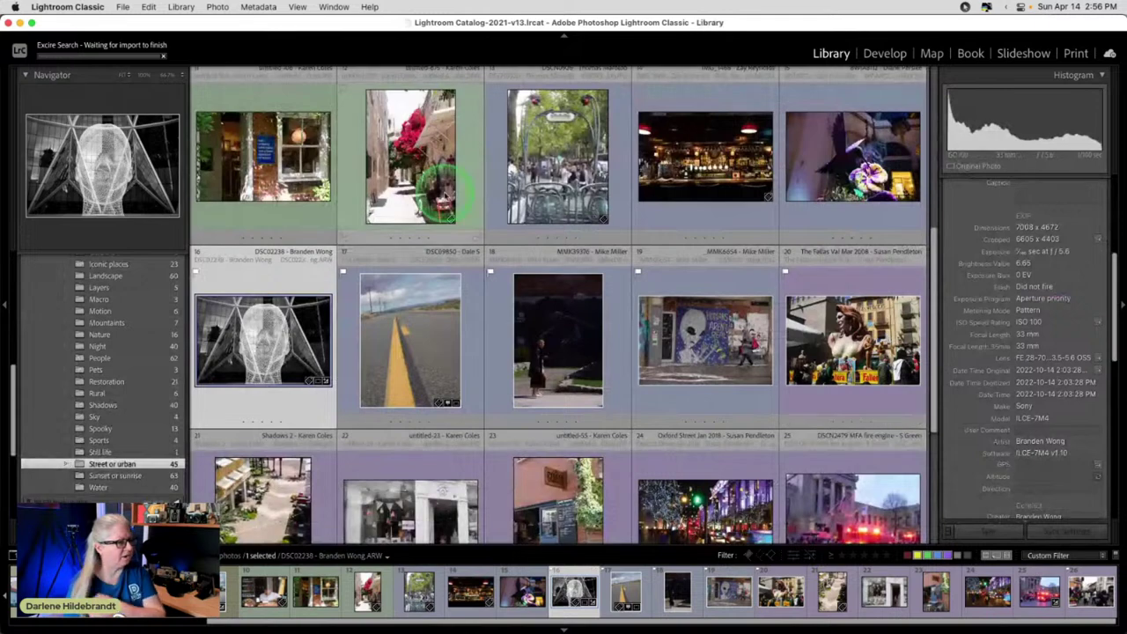
scroll(445, 194, "down", 2)
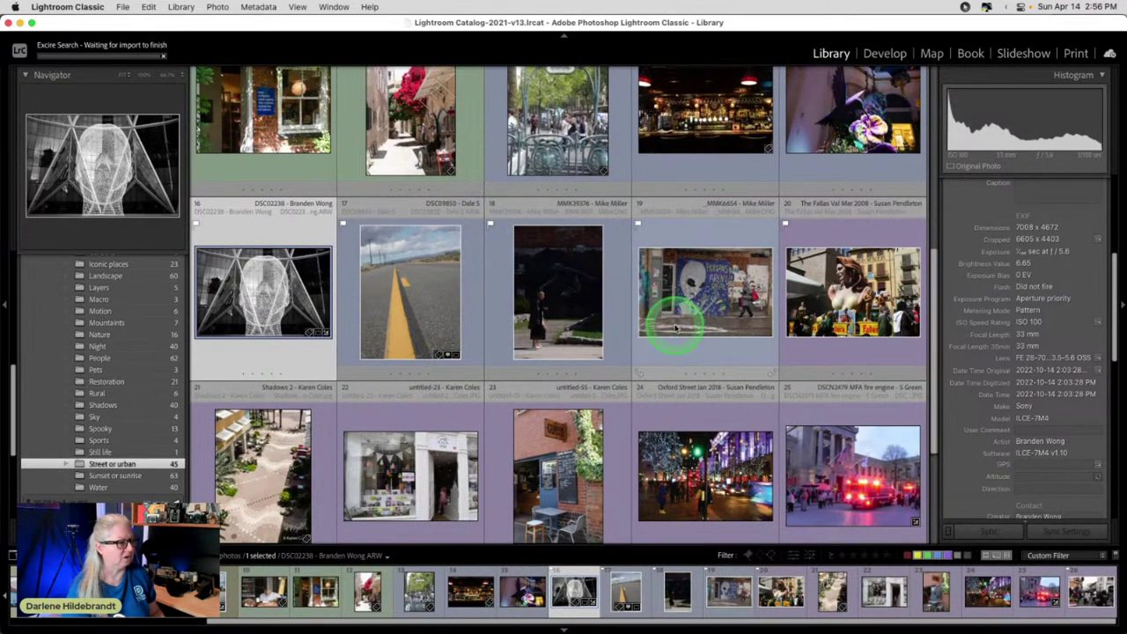
left_click(551, 327)
key("e")
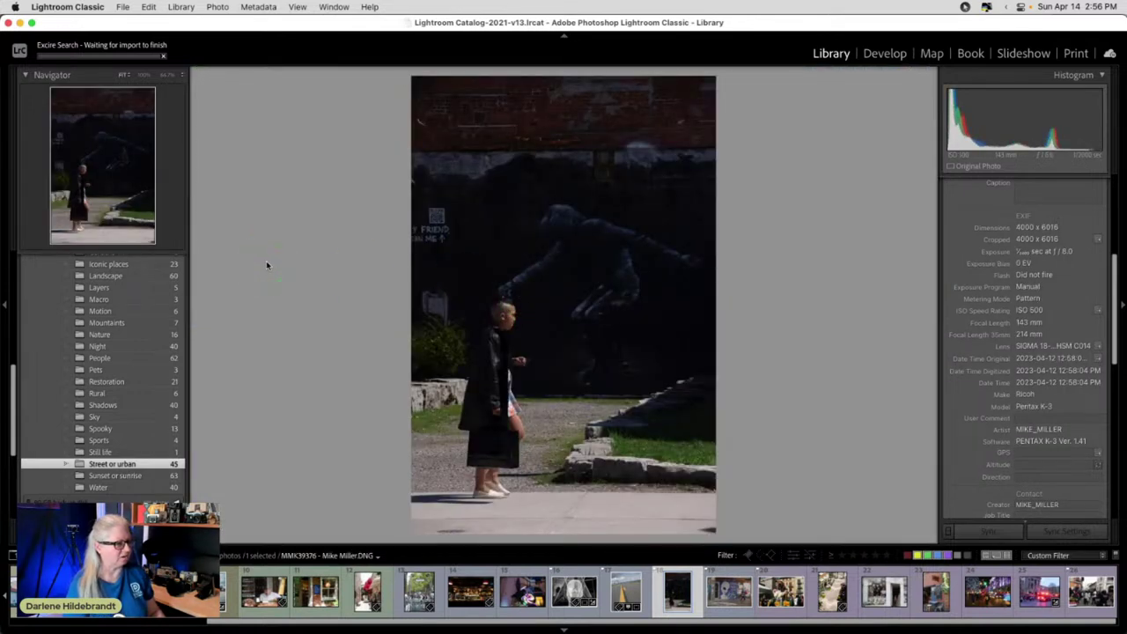
- Review the following street photos one by one, from the alien mural to the Garage Bakehouse storefront, and inspect the storefront's brickwork at full magnification
key("Right")
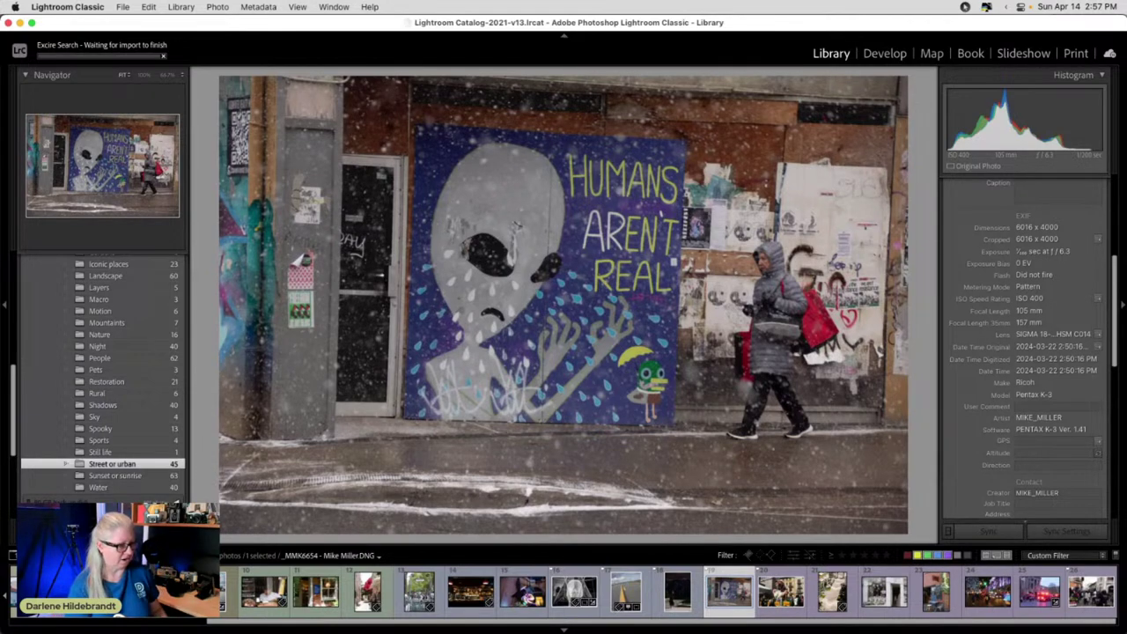
left_click(781, 591)
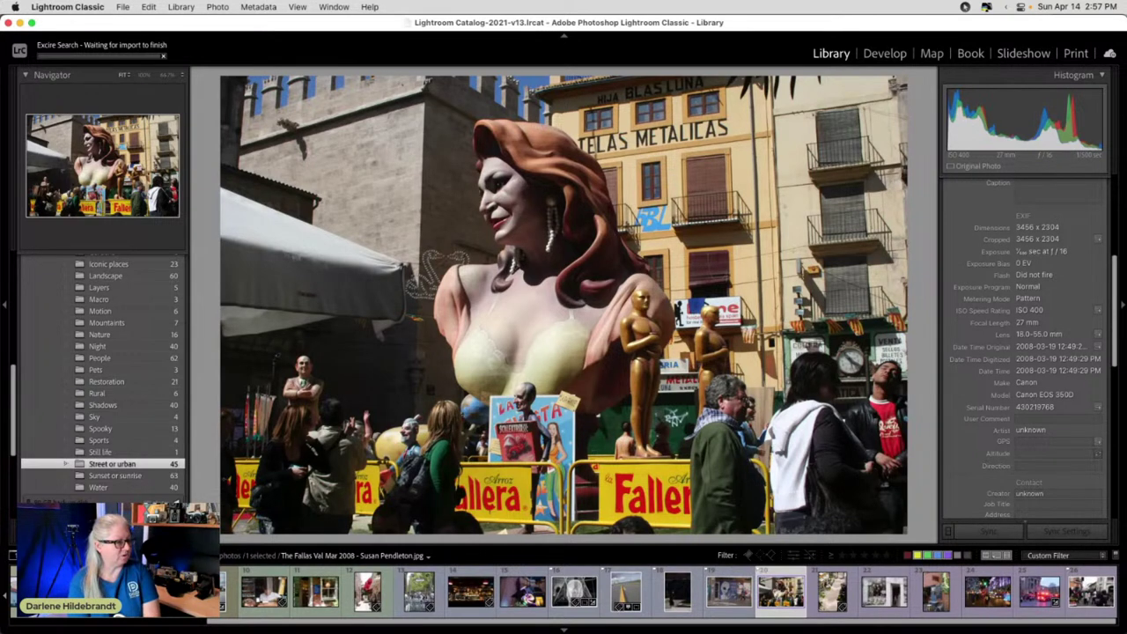
key("i")
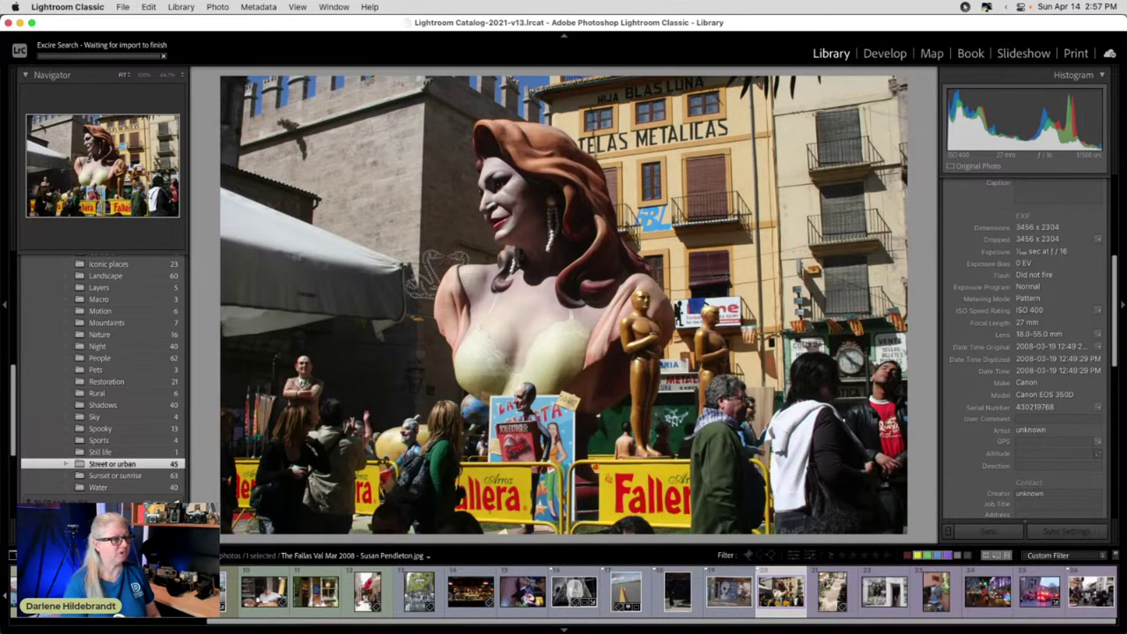
key("Right")
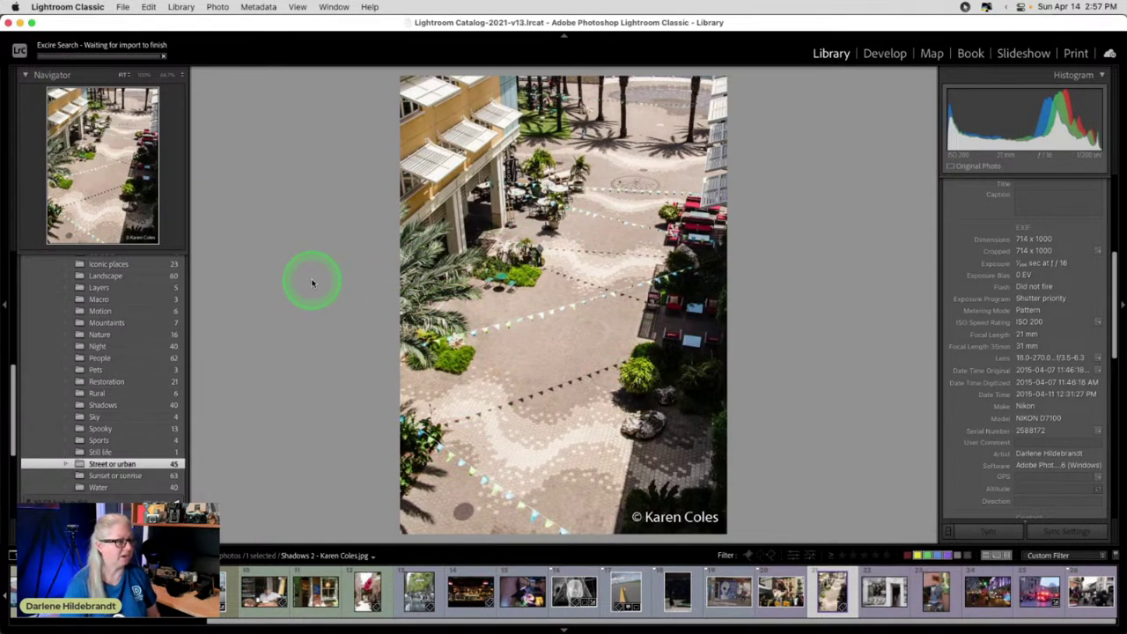
key("Right")
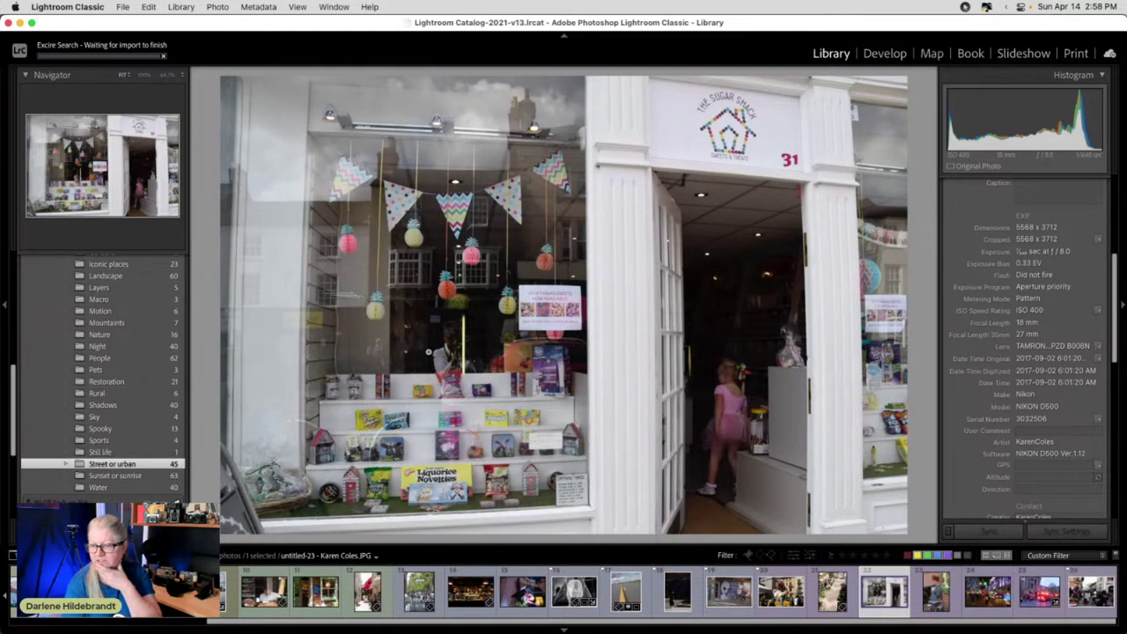
key("Right")
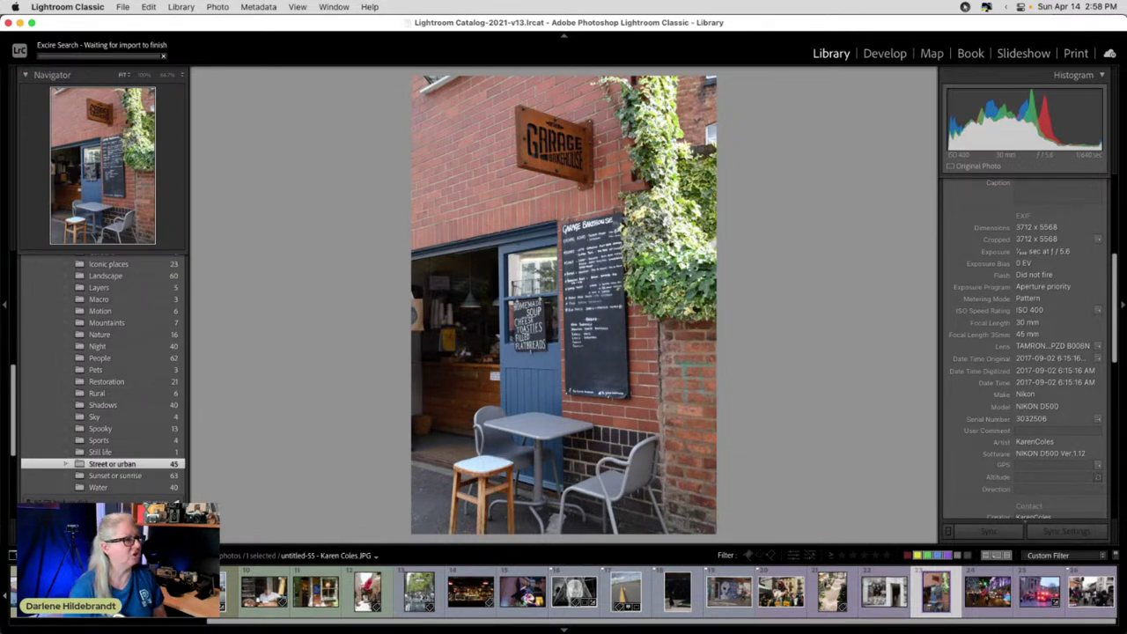
left_click(557, 198)
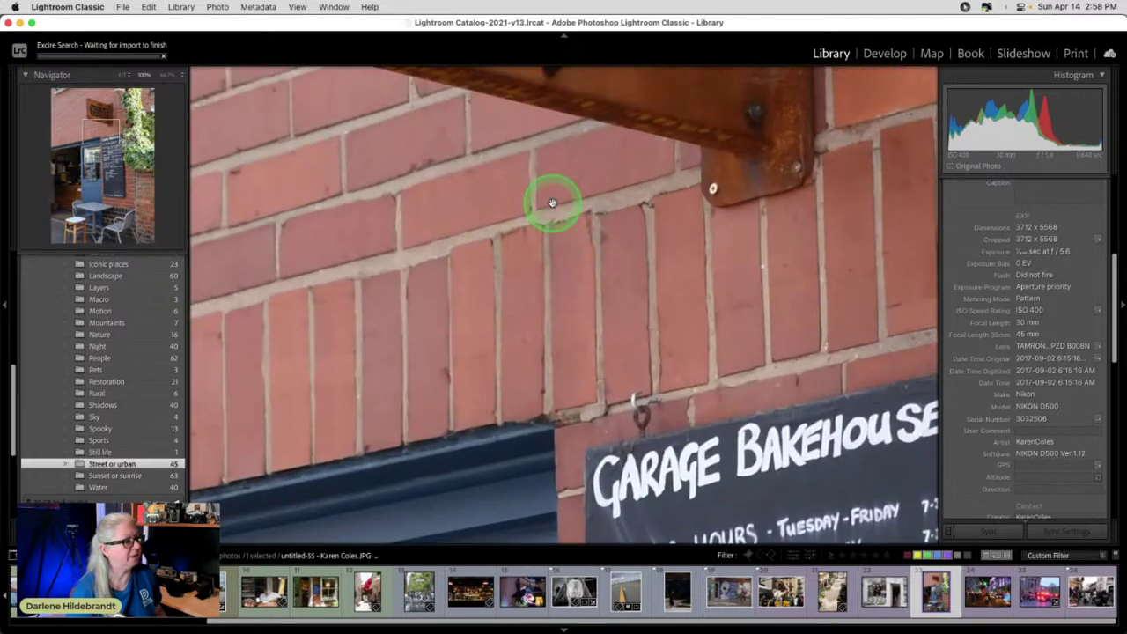
- Open the Oxford Street night photo, show its info overlay, and inspect the street scene at full magnification
left_click(551, 202)
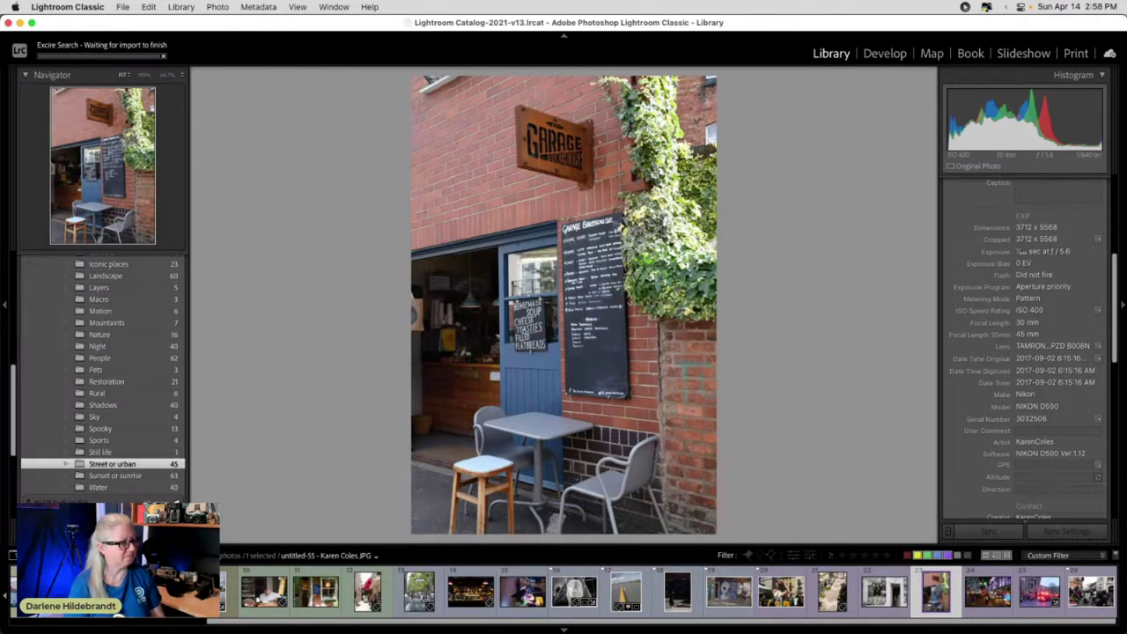
left_click(986, 592)
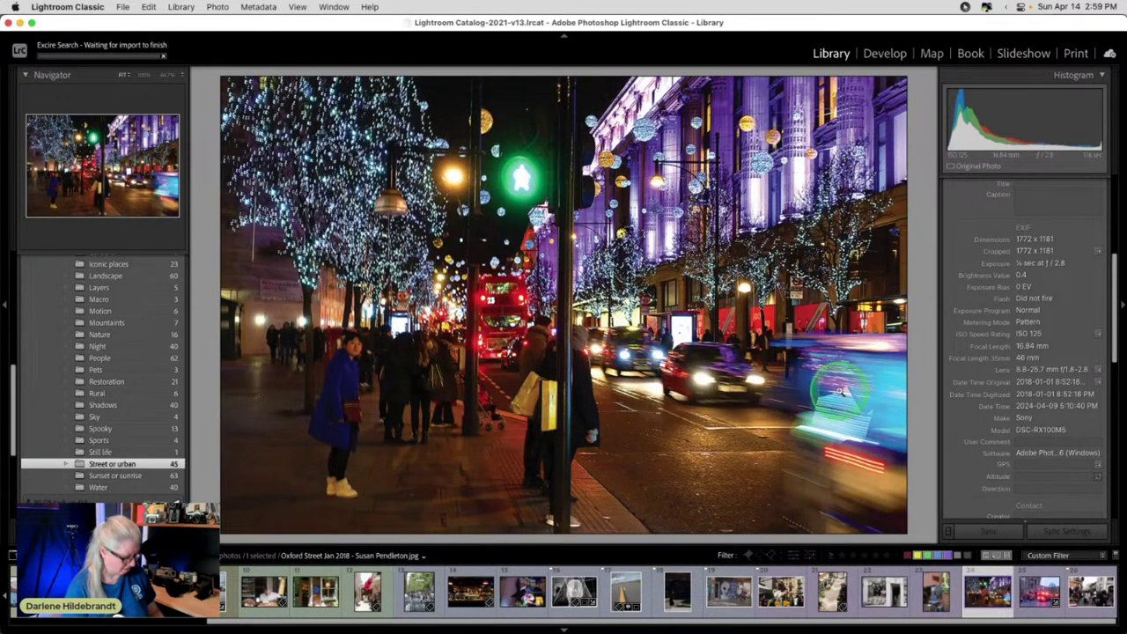
key("i")
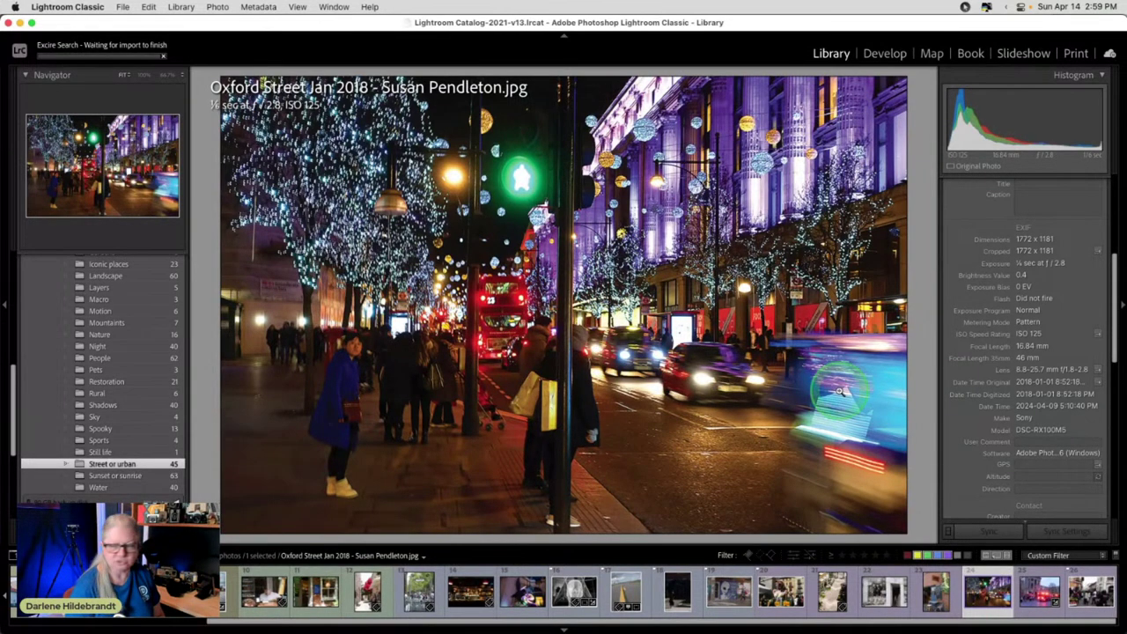
left_click(523, 390)
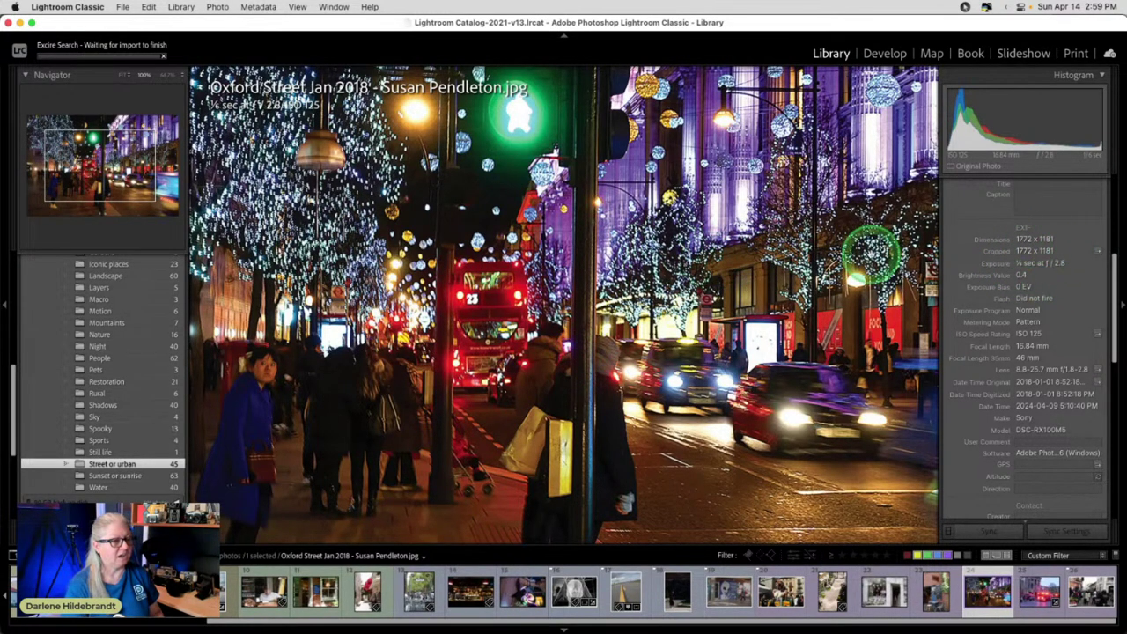
left_click(729, 354)
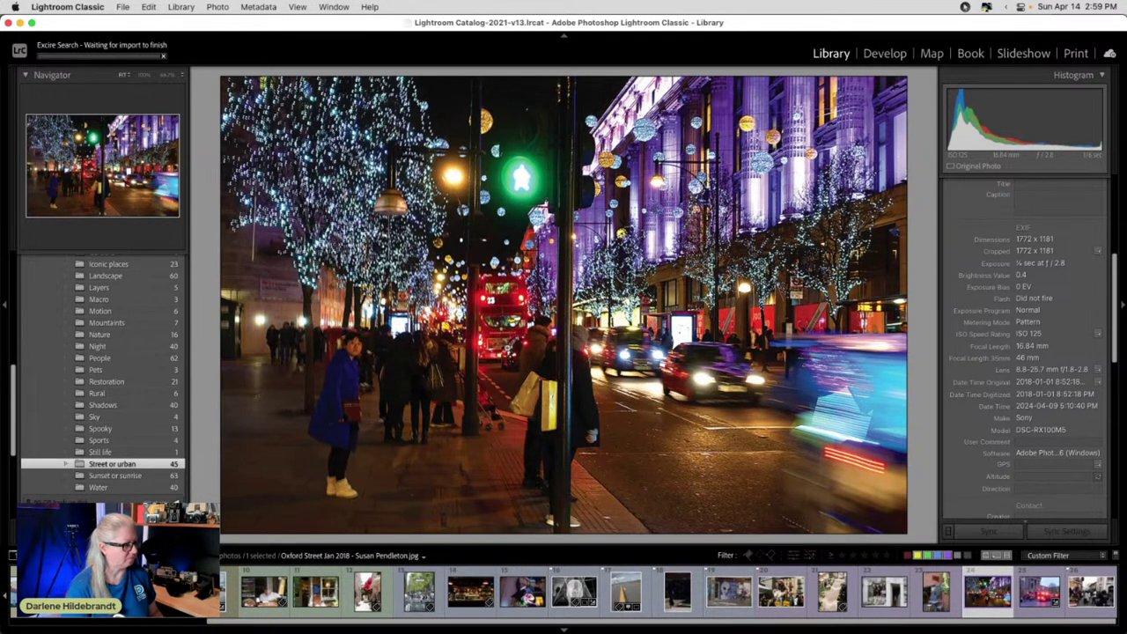
- Open the MFA fire engine photo in the Develop module and straighten it automatically with the crop tool
left_click(1039, 591)
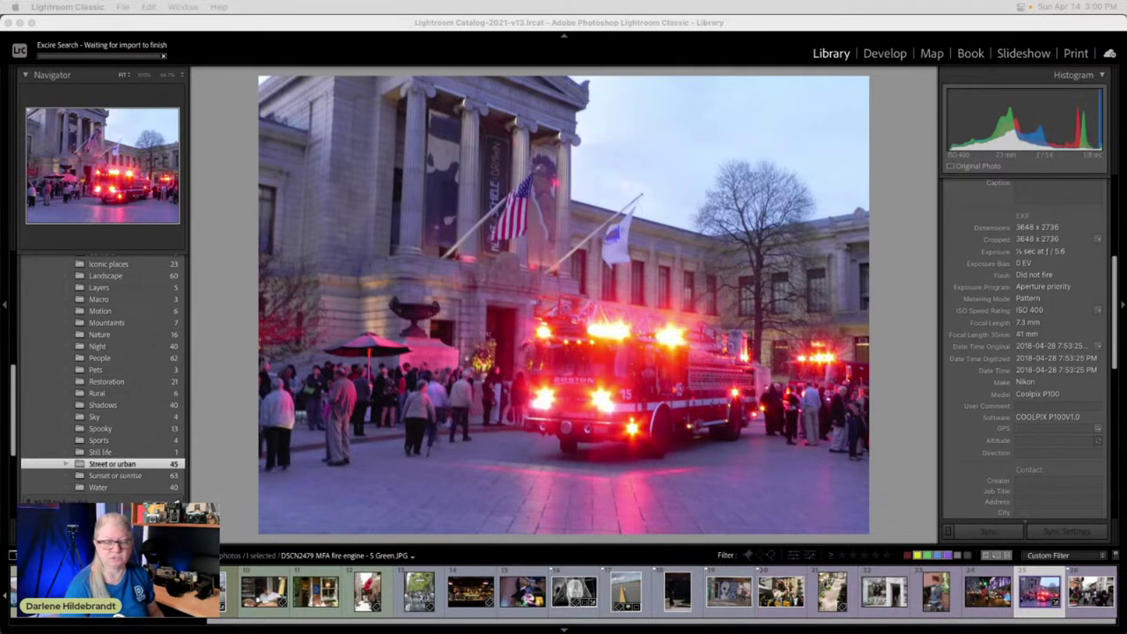
left_click(906, 252)
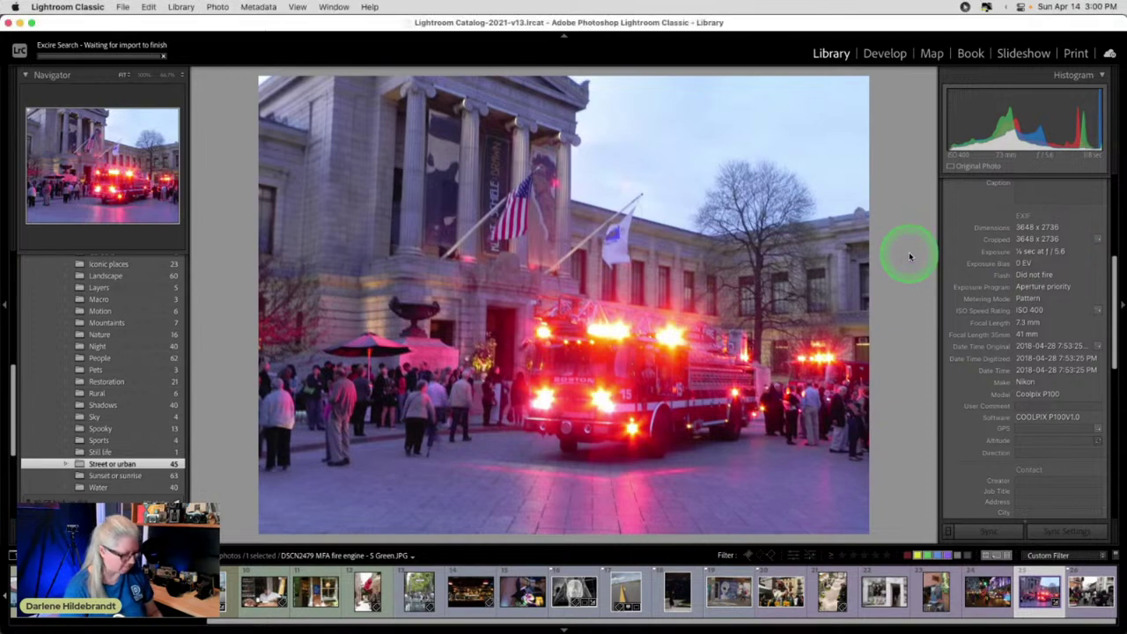
key("d")
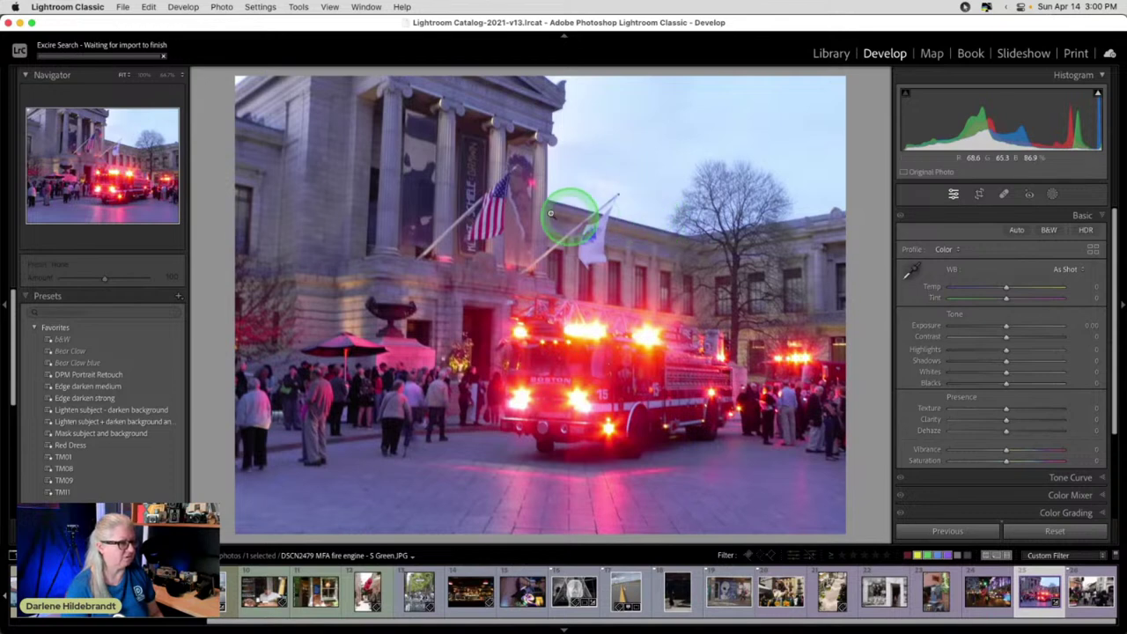
key("r")
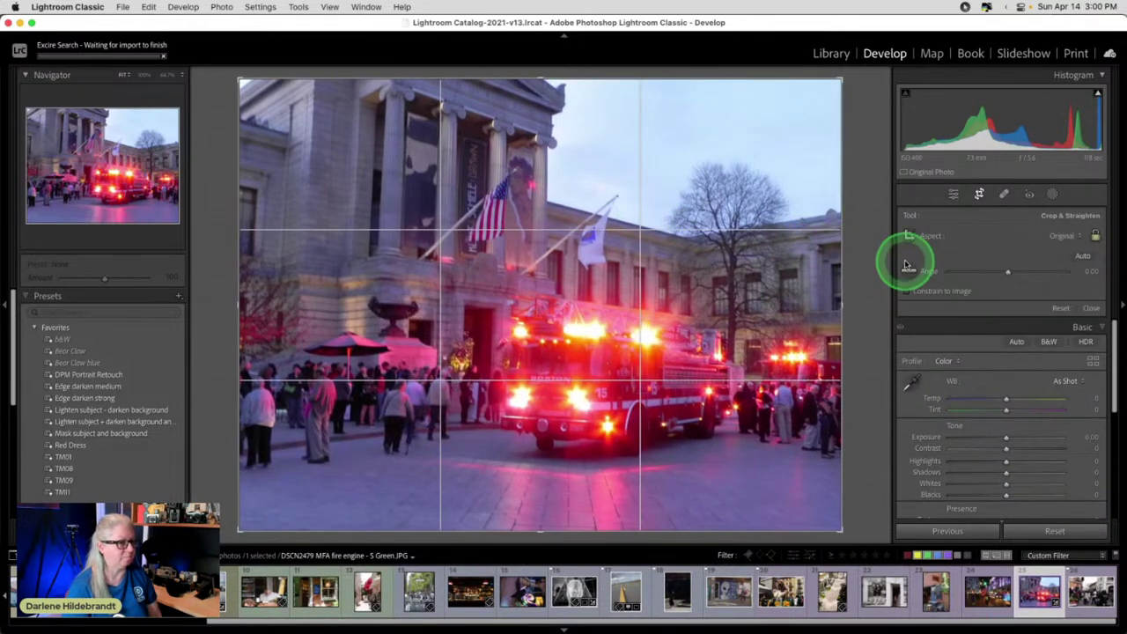
left_click(1082, 256)
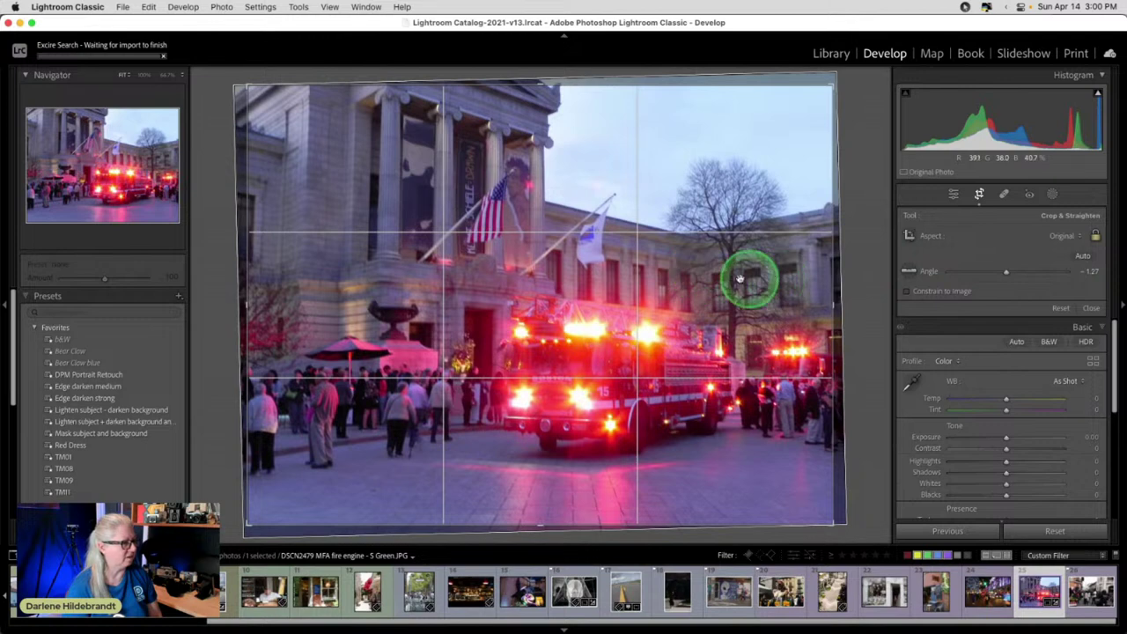
- Tighten the crop around the fire engine by trimming the building side and sky, apply it, and reopen the crop for adjustment
left_click_drag(719, 276, 705, 279)
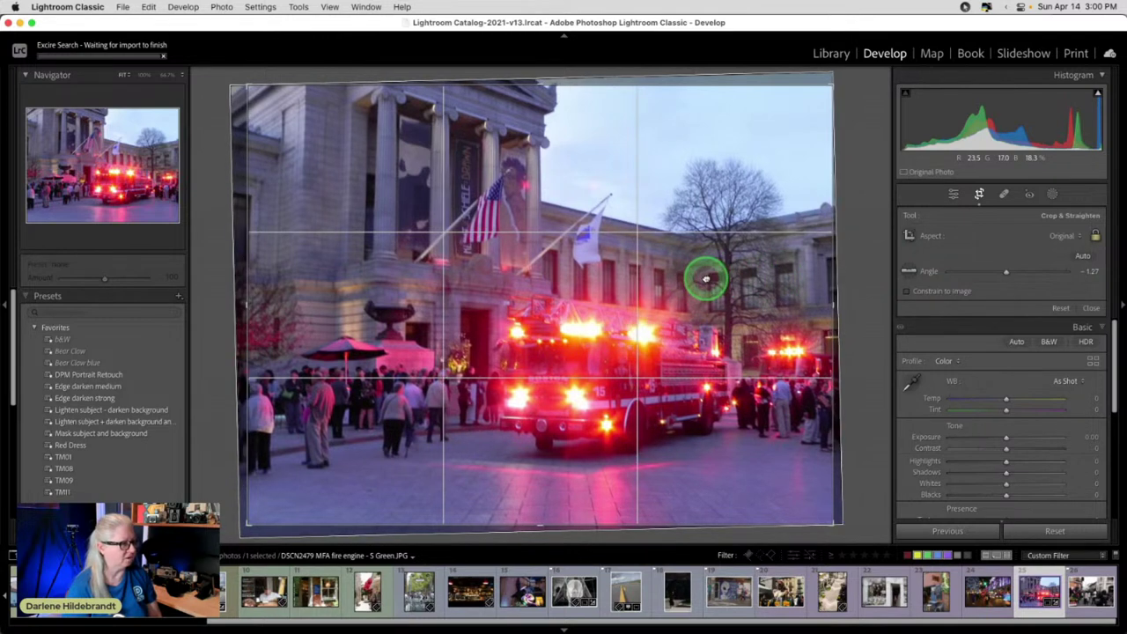
left_click_drag(425, 448, 430, 457)
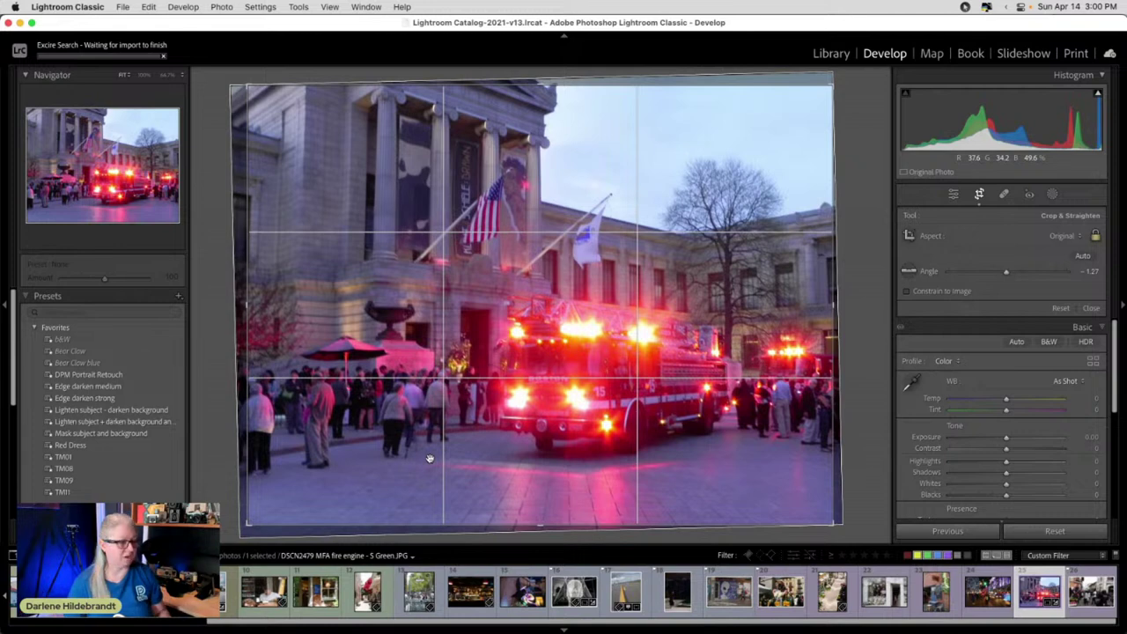
mouse_move(401, 363)
left_mouse_down()
mouse_move(390, 322)
mouse_move(272, 448)
mouse_move(296, 410)
mouse_move(262, 432)
mouse_move(259, 490)
mouse_move(256, 113)
mouse_move(238, 83)
mouse_move(268, 99)
left_mouse_up()
mouse_move(545, 280)
left_mouse_down()
mouse_move(528, 317)
mouse_move(536, 276)
mouse_move(546, 282)
left_mouse_up()
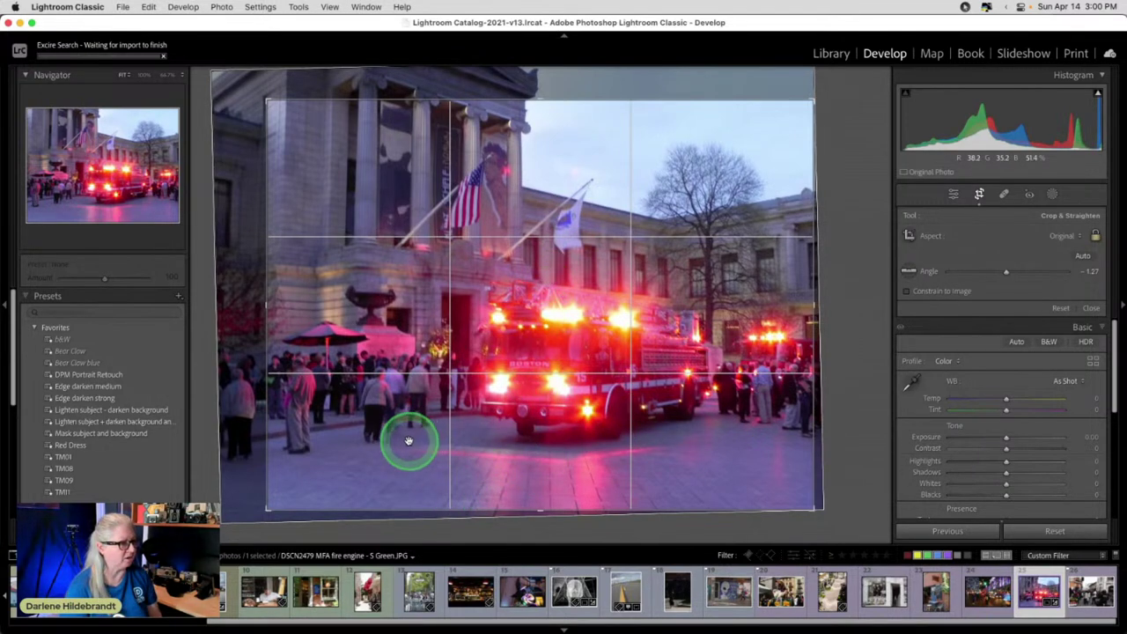
left_click_drag(814, 99, 823, 95)
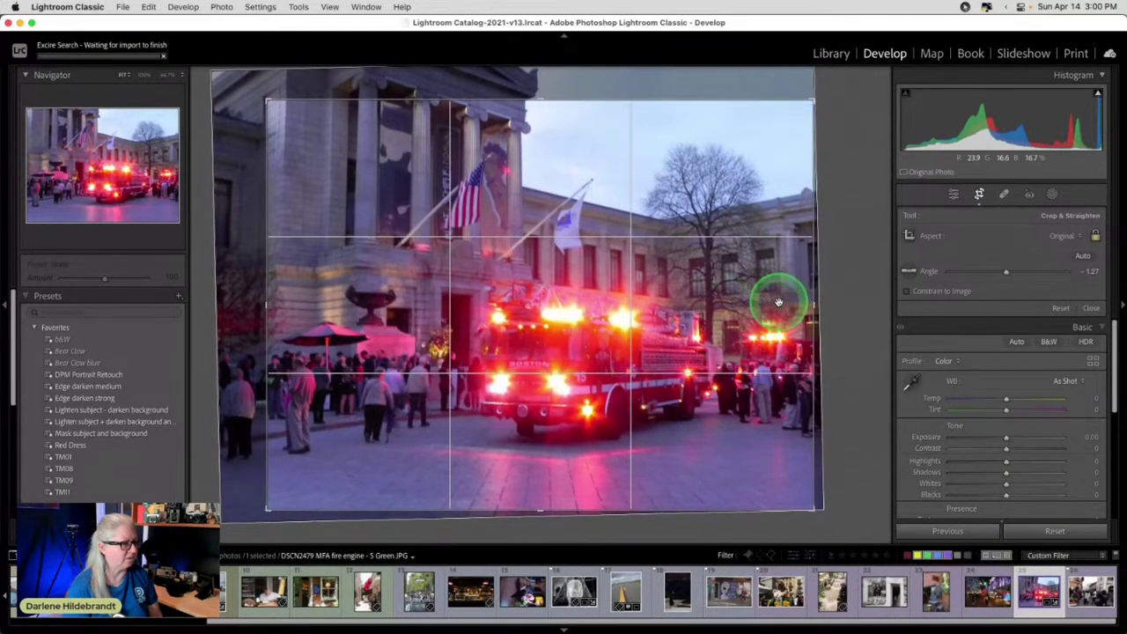
left_click_drag(268, 99, 284, 111)
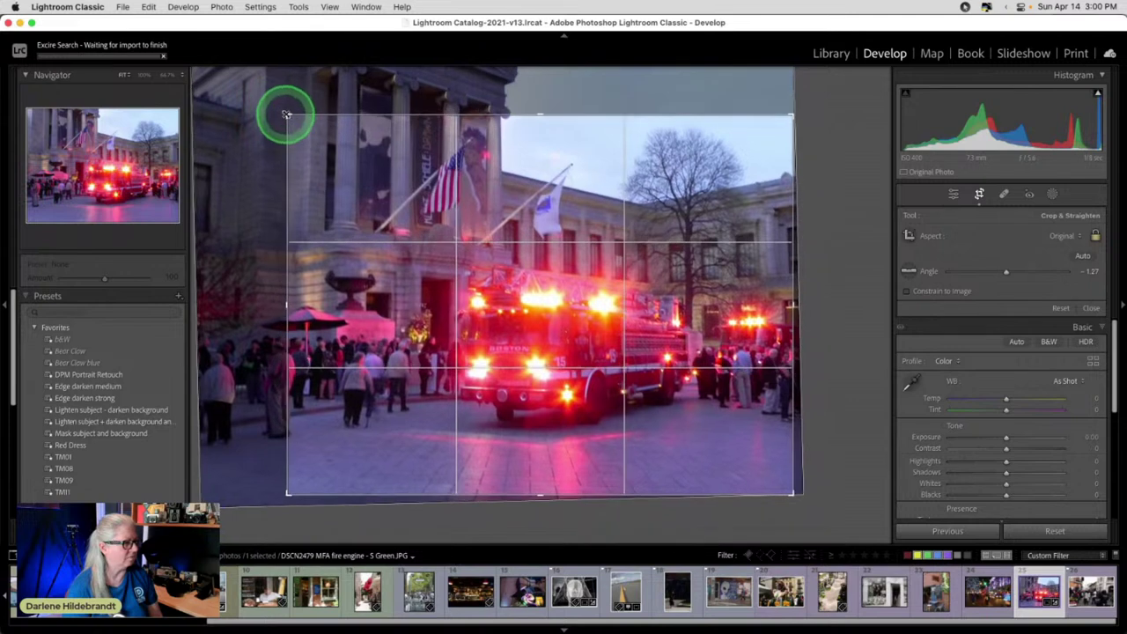
left_click_drag(548, 312, 550, 315)
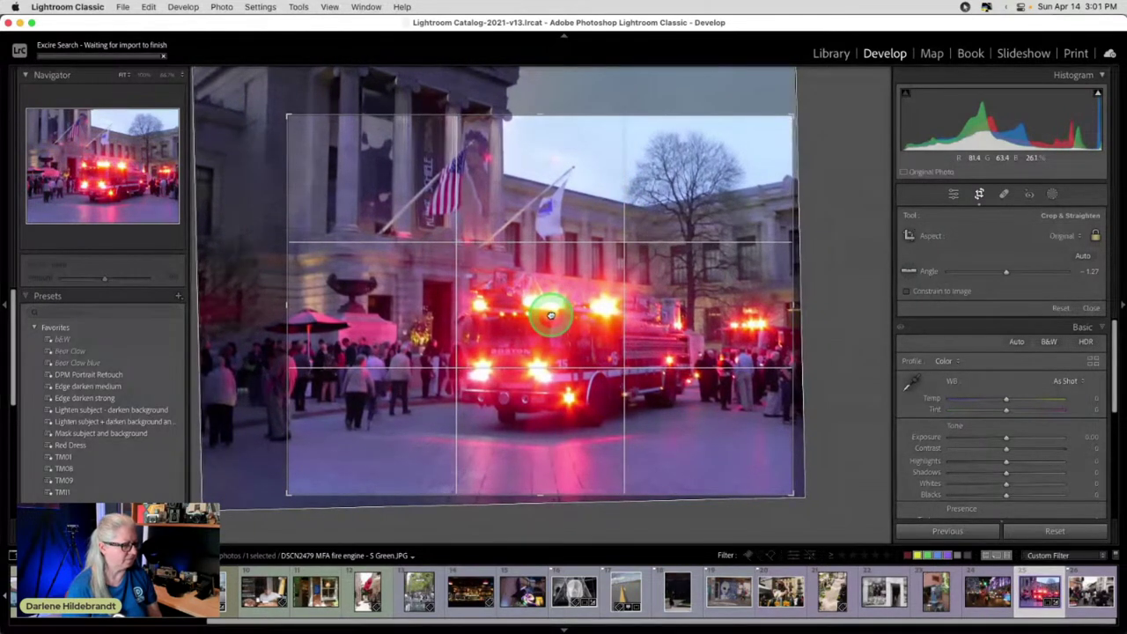
key("Return")
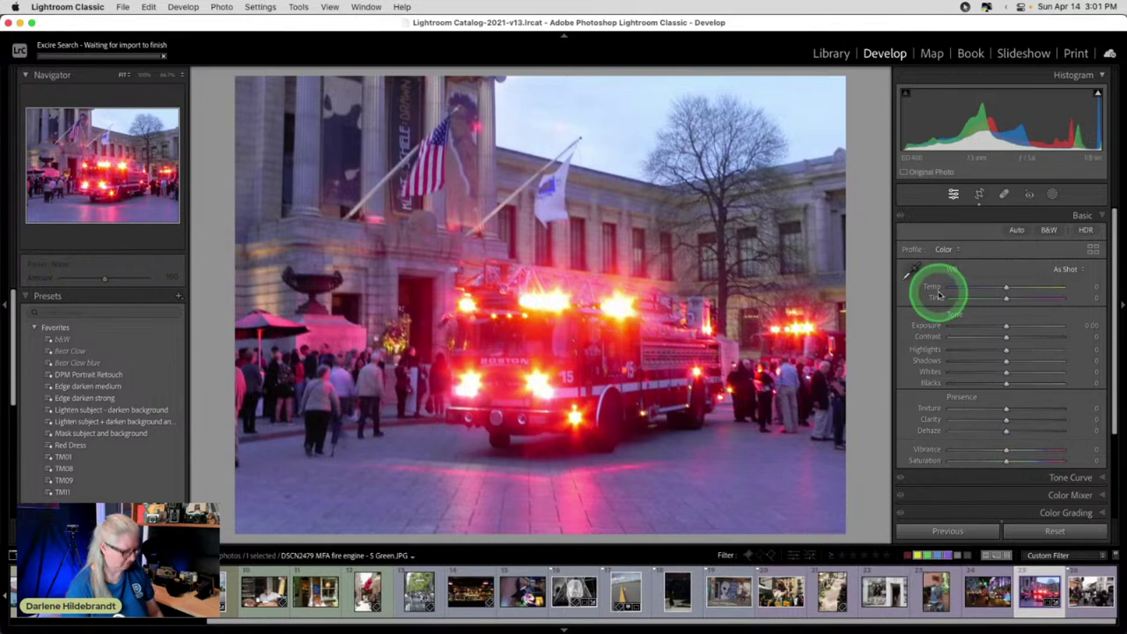
key("r")
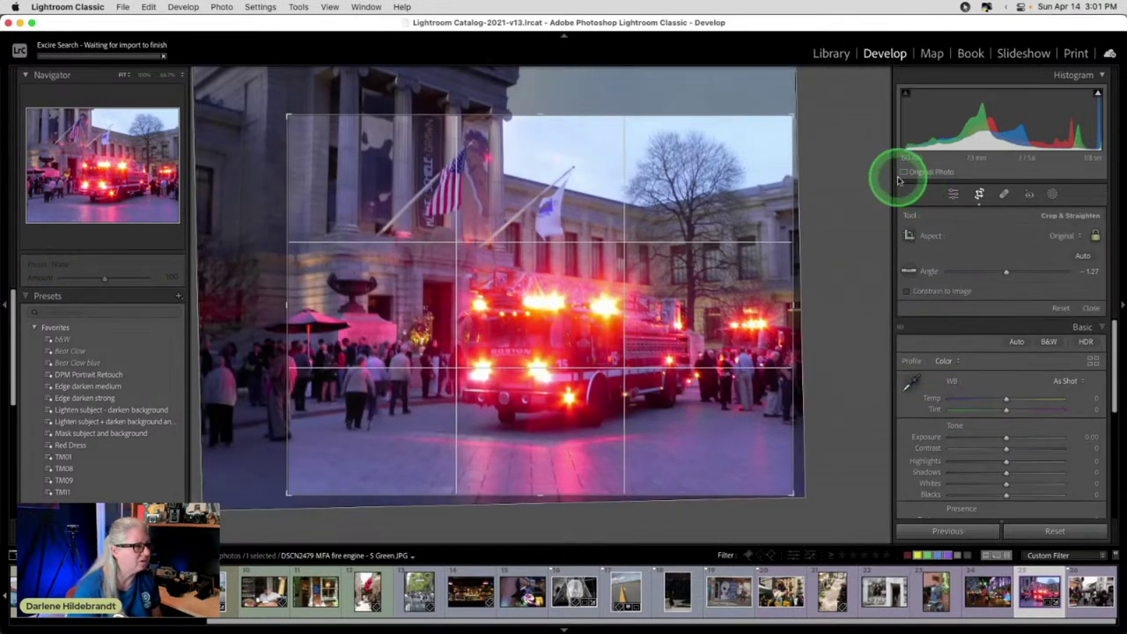
- Apply the straightened crop to the fire engine photo and set Blacks to -17
left_click_drag(855, 164, 854, 165)
key("r")
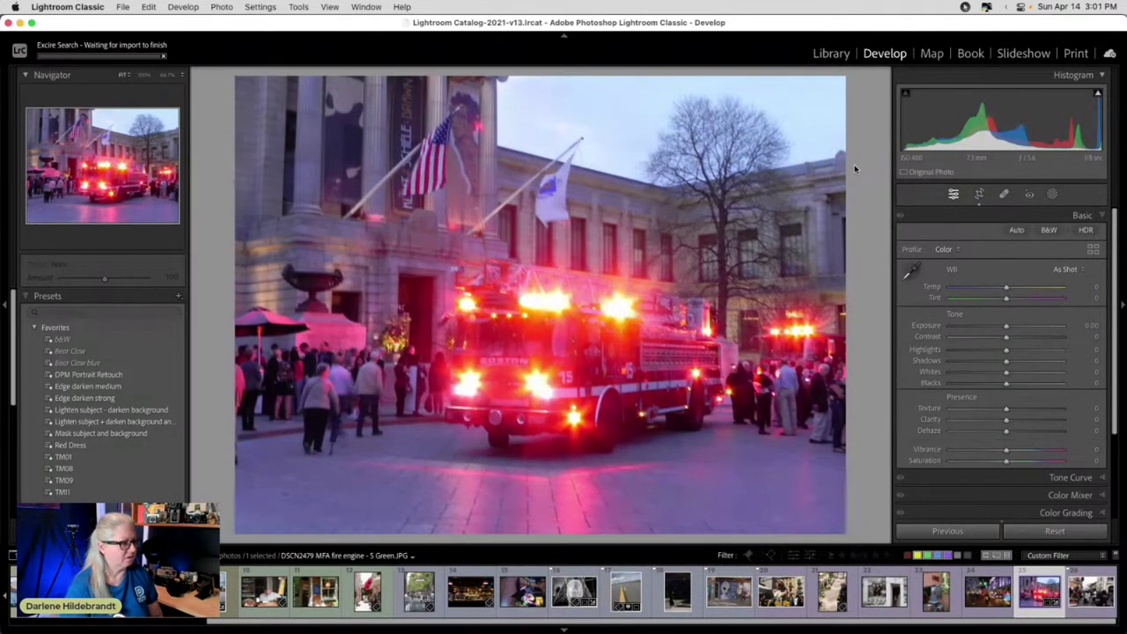
left_click_drag(933, 293, 971, 317)
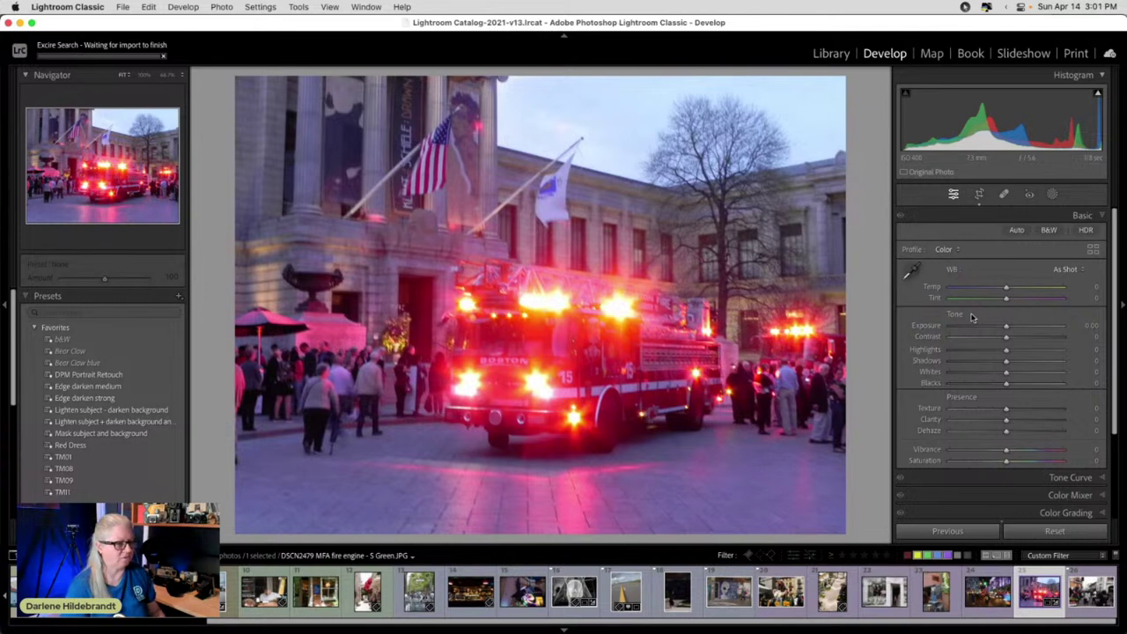
left_click_drag(949, 379, 926, 372)
double_click(926, 371)
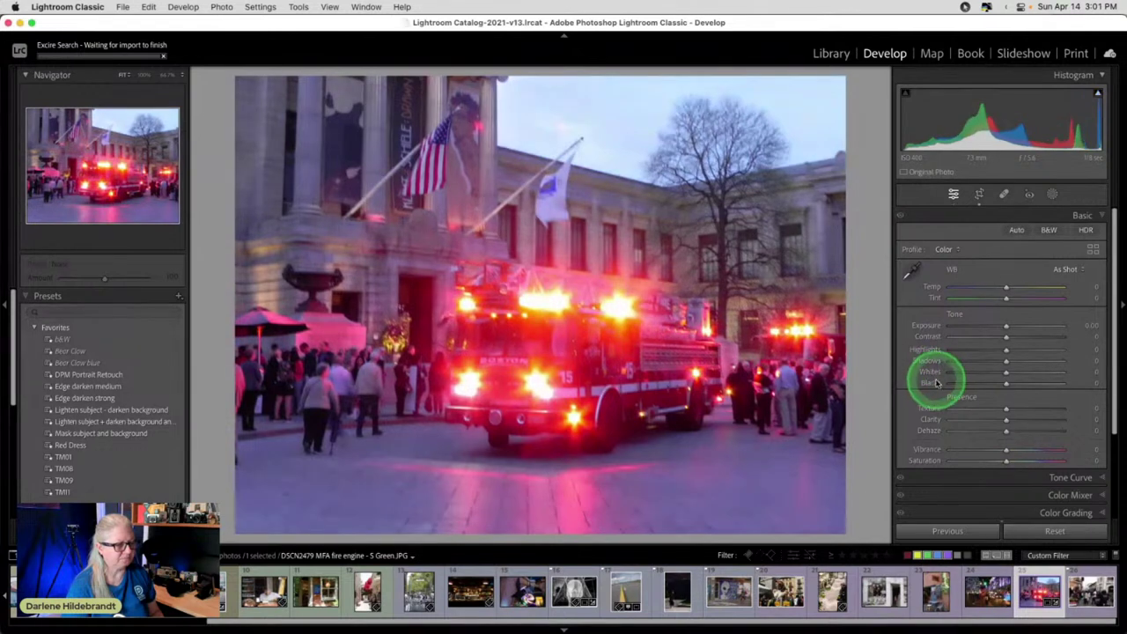
- Lower Highlights to -24, checking the highlight clipping in the fire engine's lights
left_click(1006, 352, "alt")
left_click(1007, 353, "alt")
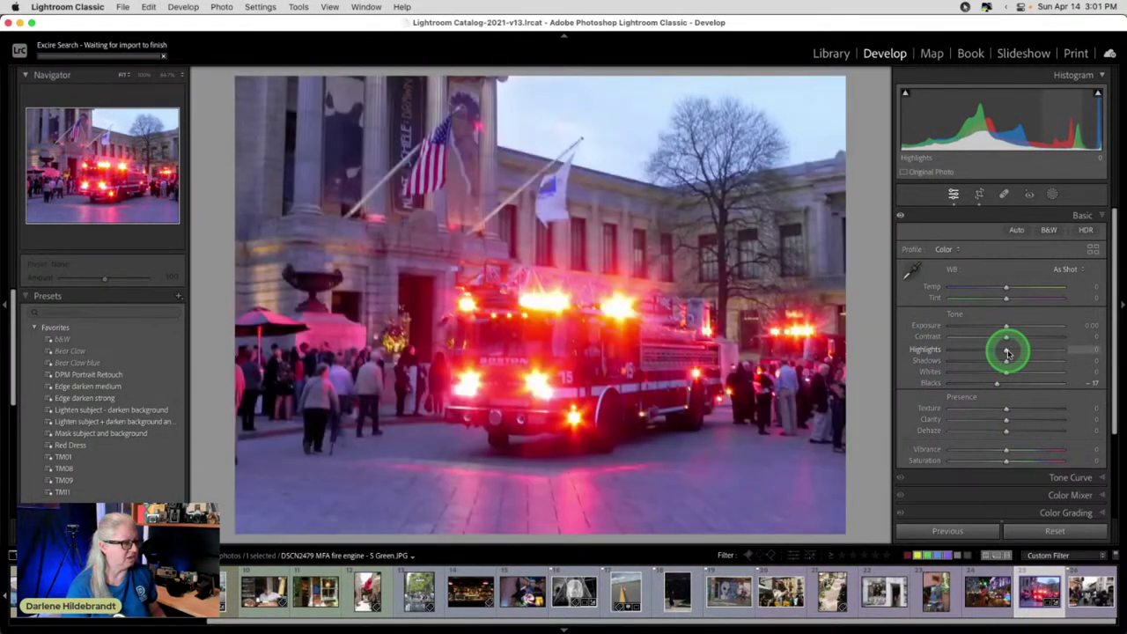
left_click_drag(1006, 352, 990, 349)
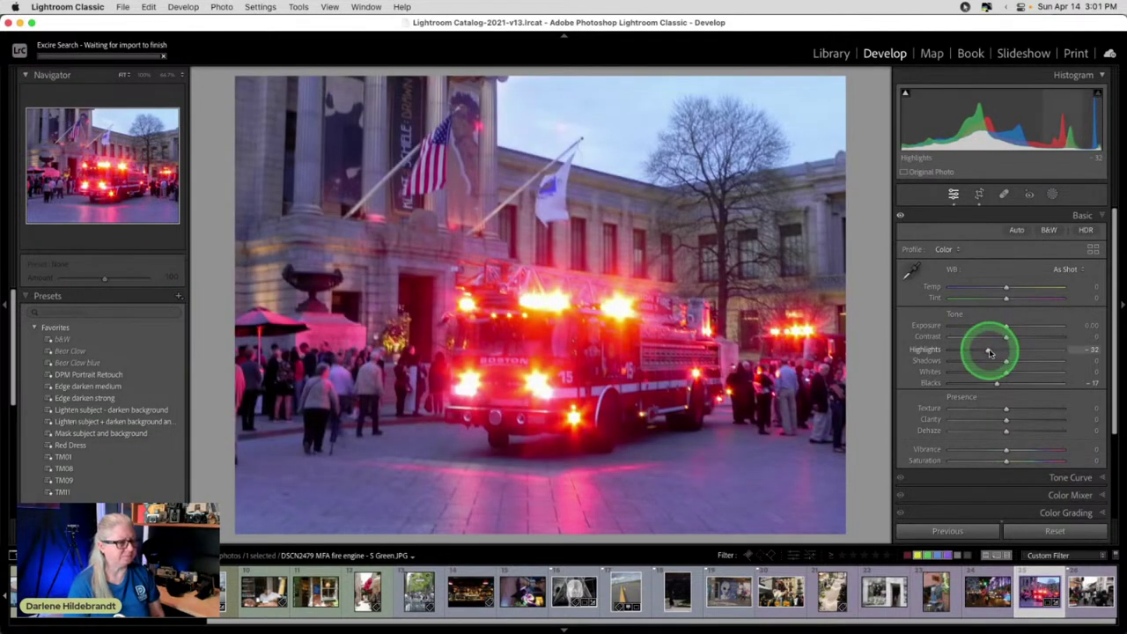
left_click(1076, 120)
left_click_drag(1076, 120, 1099, 98)
mouse_move(990, 349)
left_mouse_down()
mouse_move(956, 352)
mouse_move(1009, 350)
mouse_move(888, 337)
mouse_move(1106, 340)
mouse_move(823, 338)
mouse_move(1114, 339)
mouse_move(828, 337)
mouse_move(992, 345)
left_mouse_up()
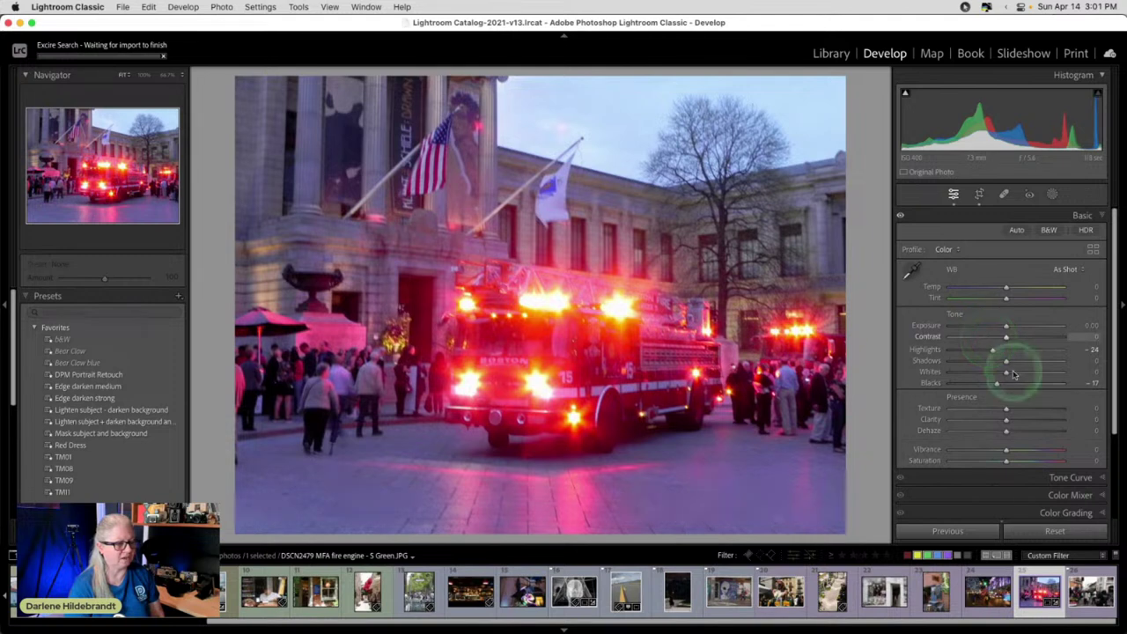
- Try darkening the lights by lowering Magenta luminance to -100 in the Color Mixer, and undo that change
left_click(1060, 475)
left_click(1068, 407)
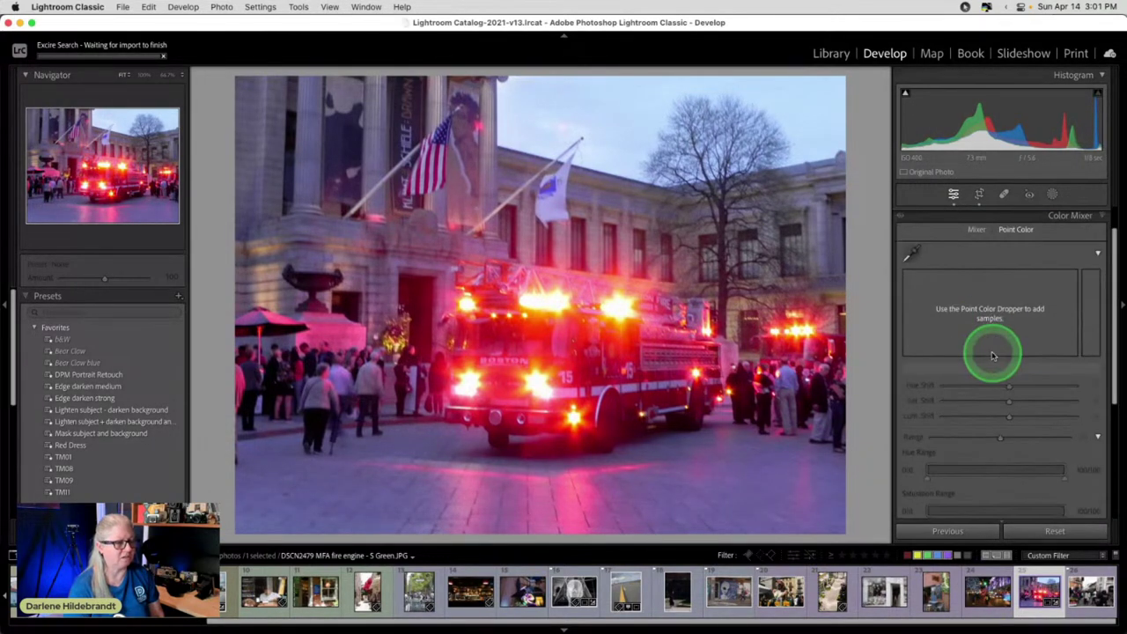
left_click(977, 231)
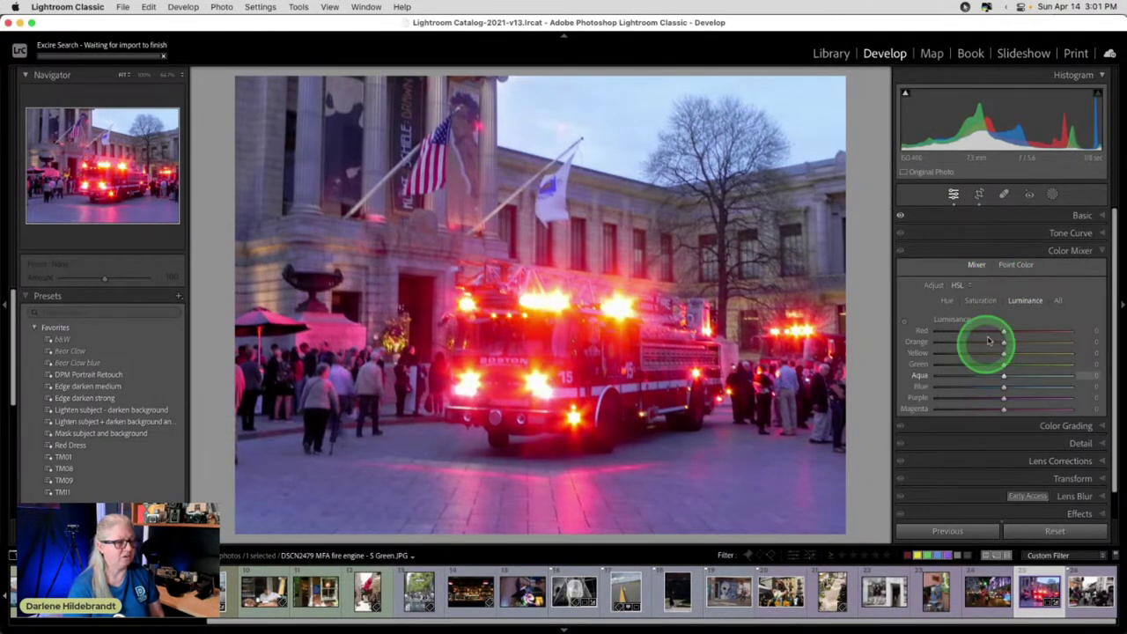
left_click(901, 321)
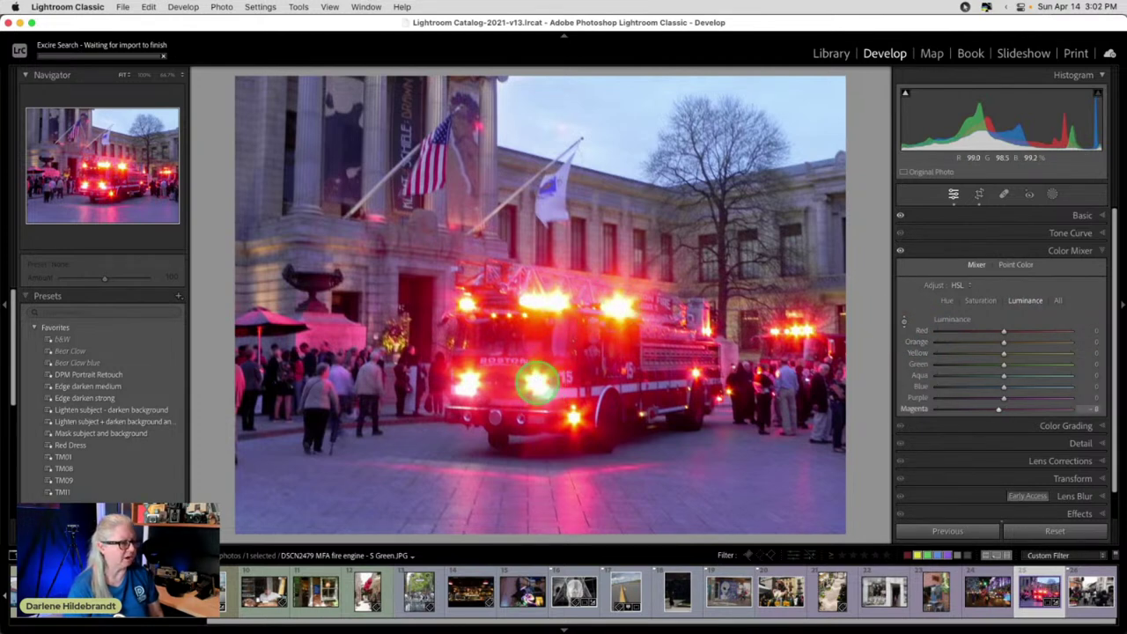
left_click_drag(537, 382, 546, 501)
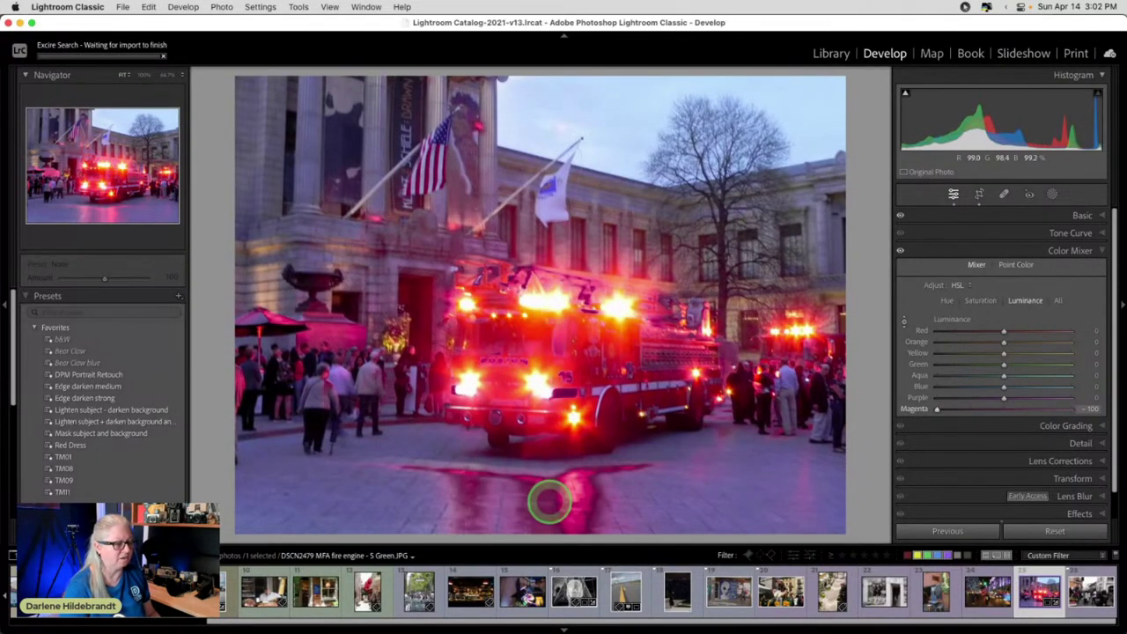
key("super+z")
- Try lowering Orange luminance to -100 and reducing Red luminance, and reset both
left_click_drag(1004, 341, 870, 344)
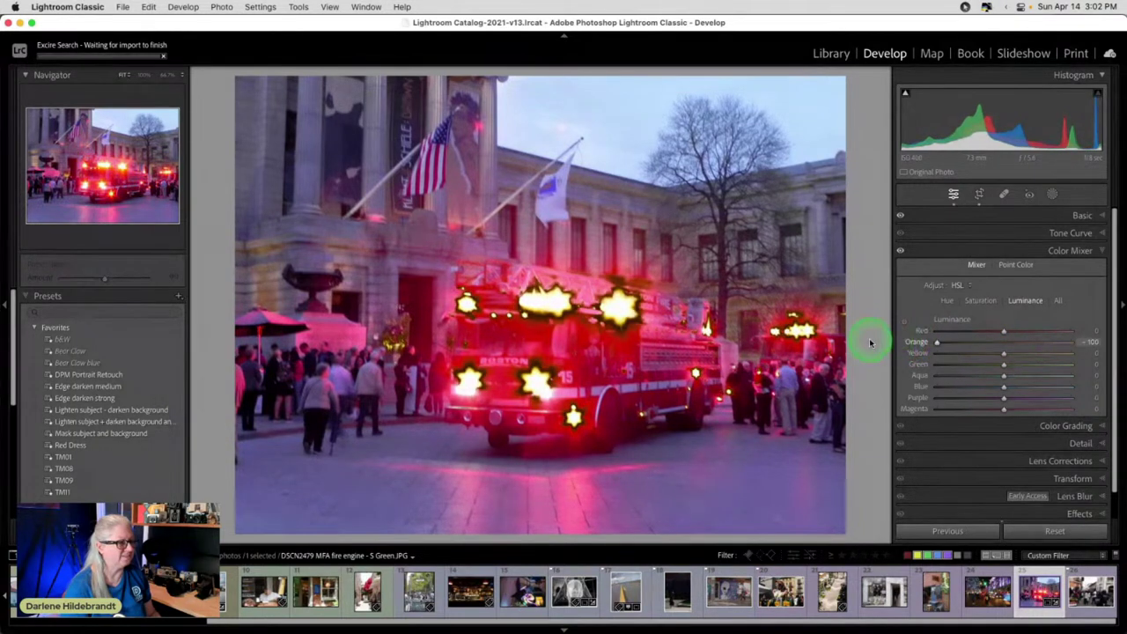
double_click(914, 342)
left_click_drag(1006, 332, 946, 323)
double_click(946, 323)
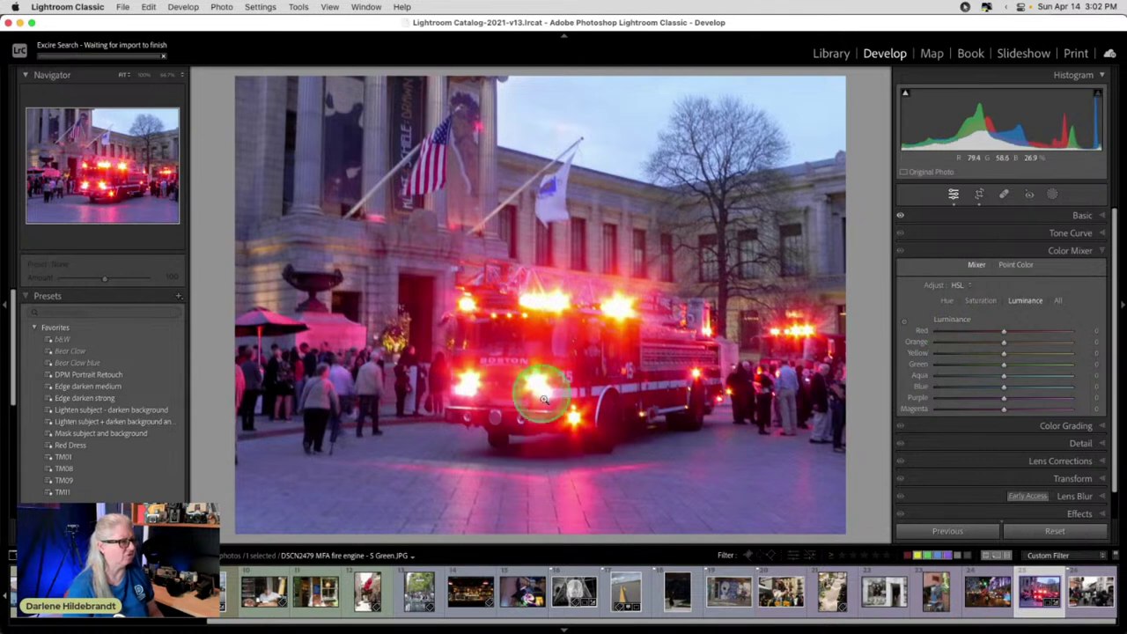
- Lower Highlights to -73 in the Basic adjustments
left_click(1078, 216)
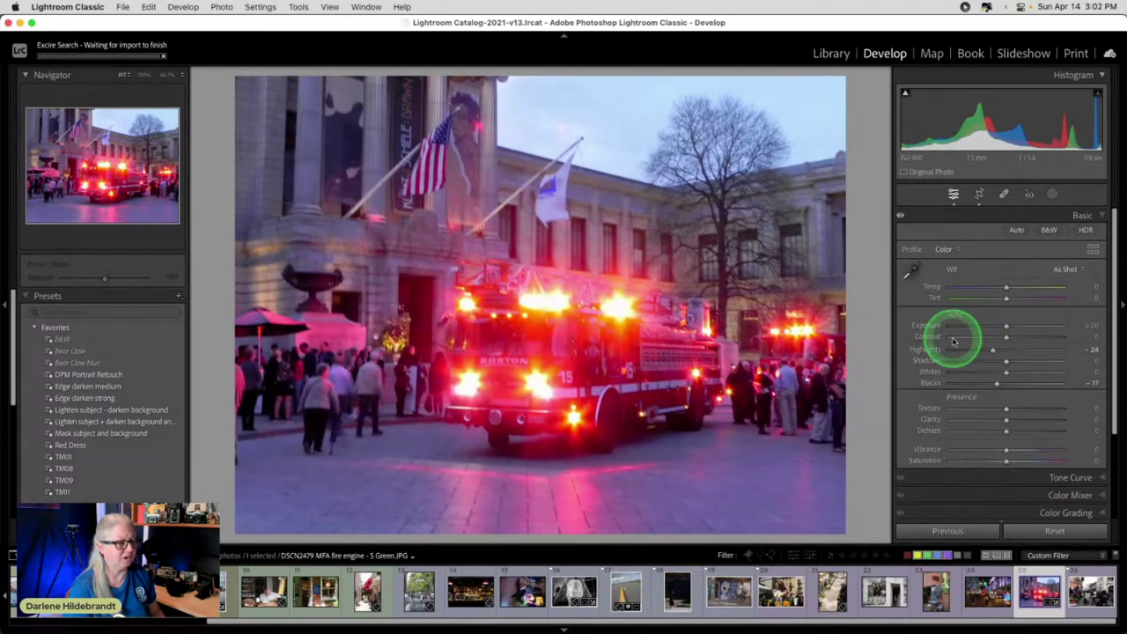
left_click_drag(992, 350, 969, 351)
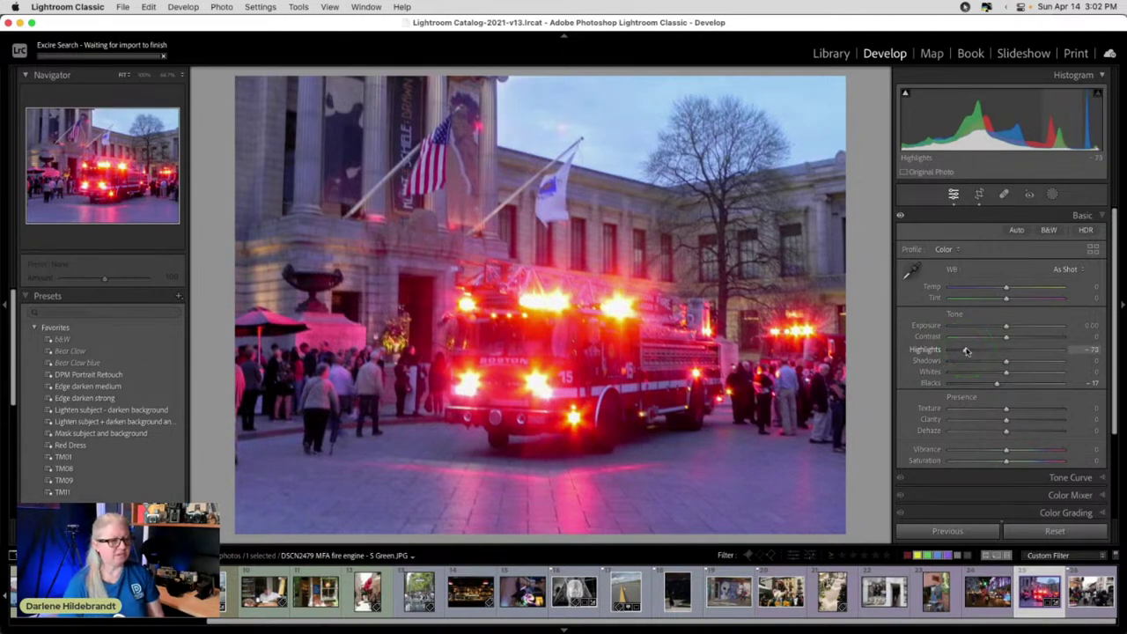
left_click(966, 351)
- Correct the purple cast with Temp +13 and Tint -13, and darken Exposure to -0.45
left_click(1006, 297)
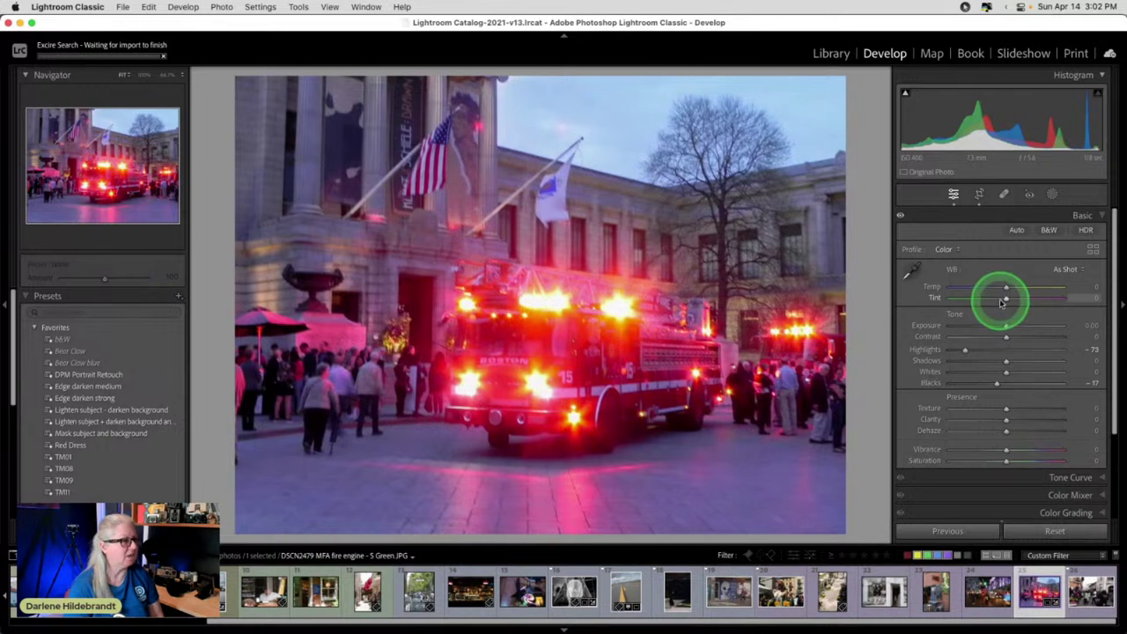
left_click_drag(1000, 301, 992, 301)
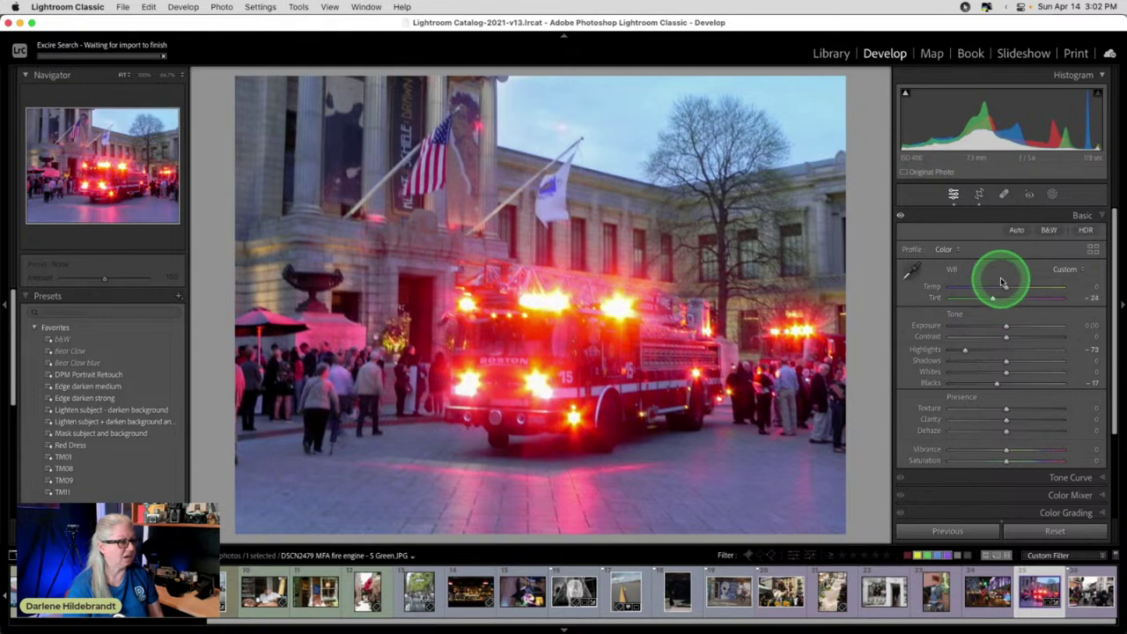
mouse_move(1001, 286)
left_mouse_down()
mouse_move(1017, 288)
mouse_move(1002, 325)
mouse_move(996, 301)
left_mouse_up()
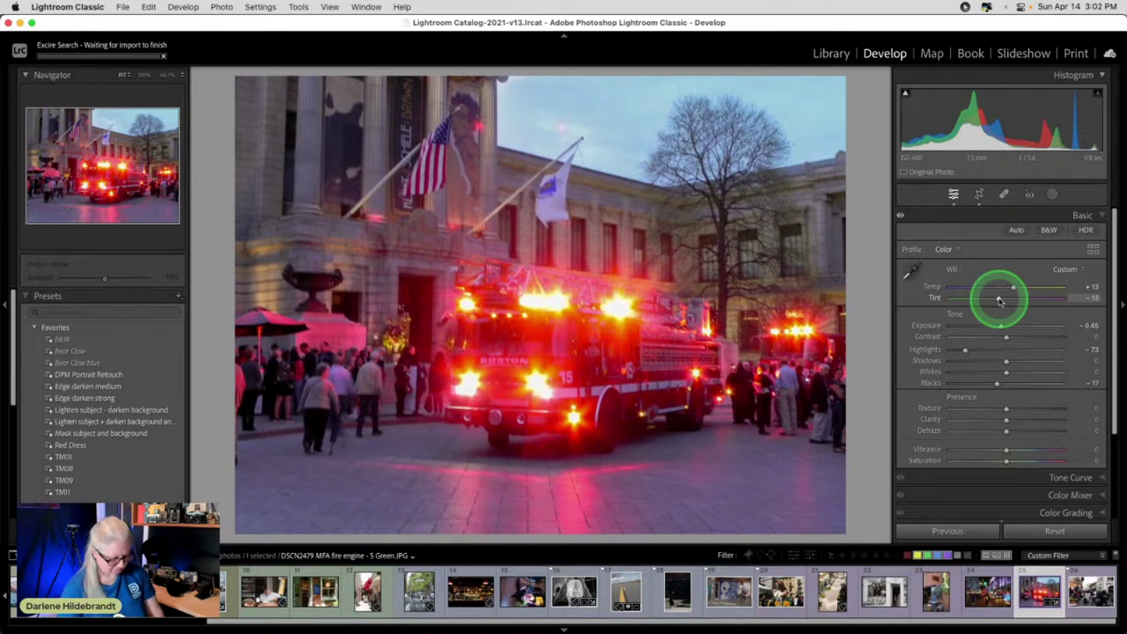
- Compare the edited fire engine photo repeatedly with its unedited version
key("backslash")
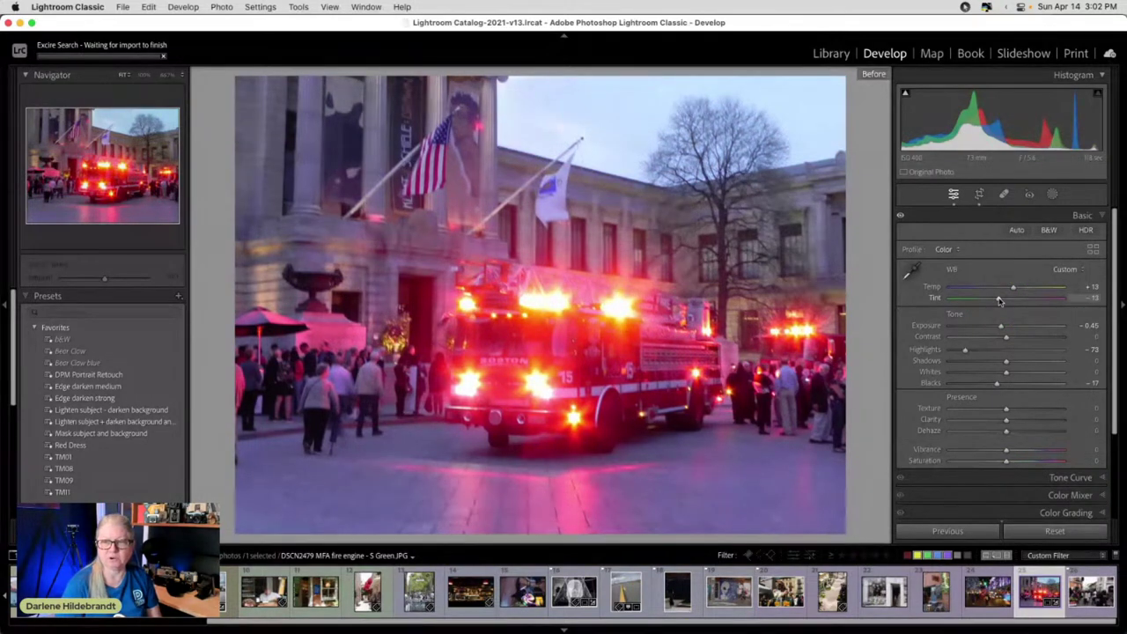
key("backslash")
key("backslash")
key("backslash")
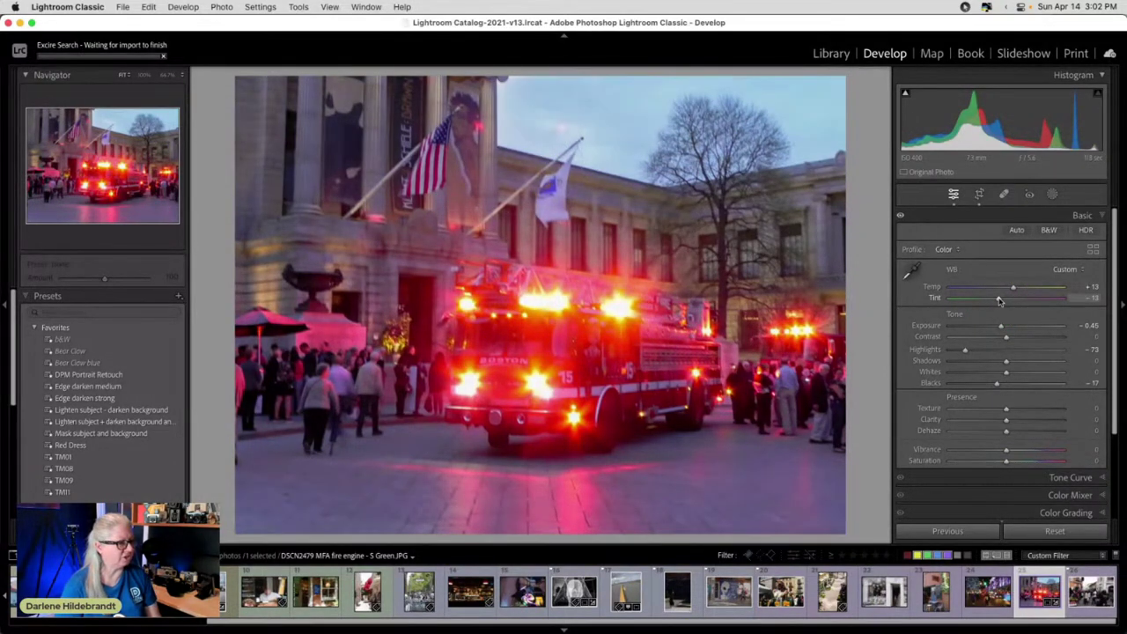
key("backslash")
key("backslash")
key("backslash")
key("backslash")
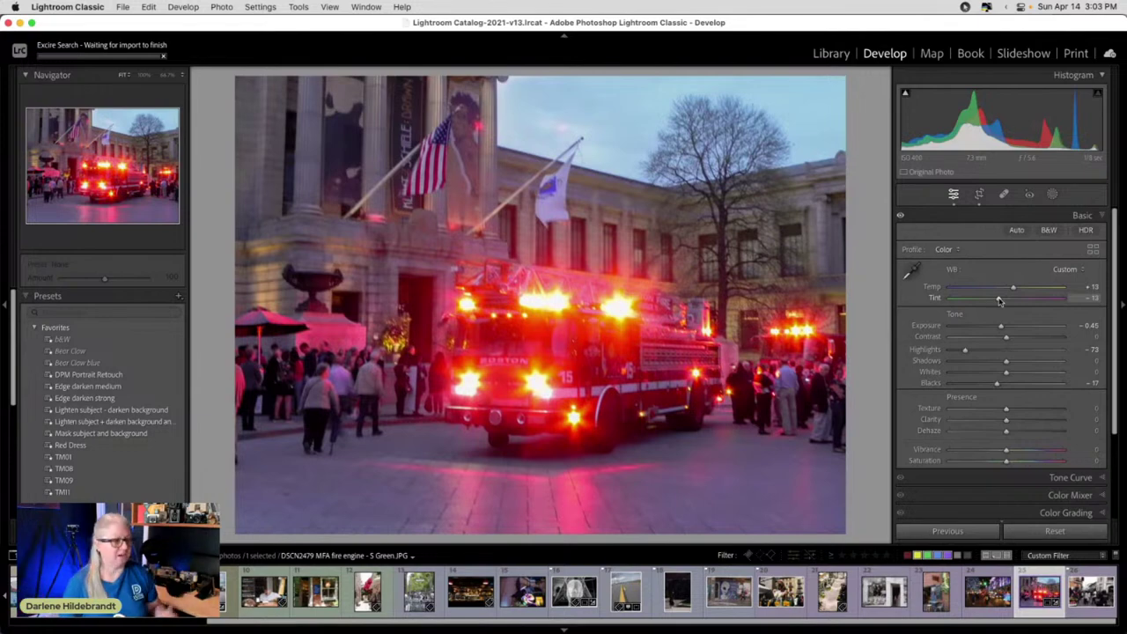
- Examine the pedestrians, pavement and fire engines at 100% magnification, and return to the full photo
left_click(355, 390)
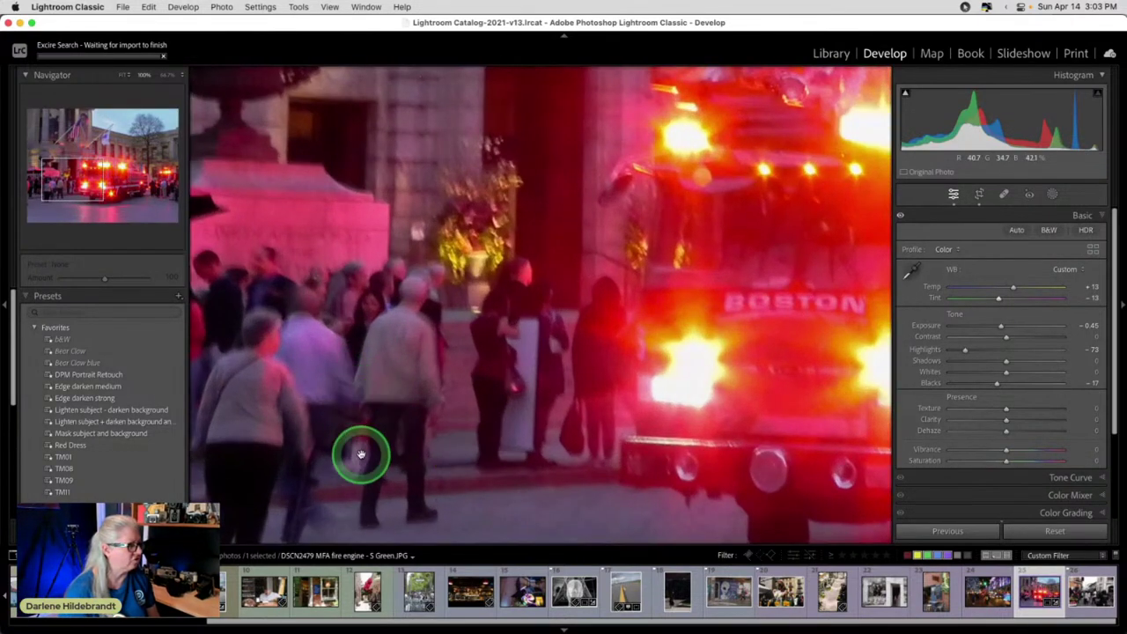
left_click_drag(360, 455, 571, 347)
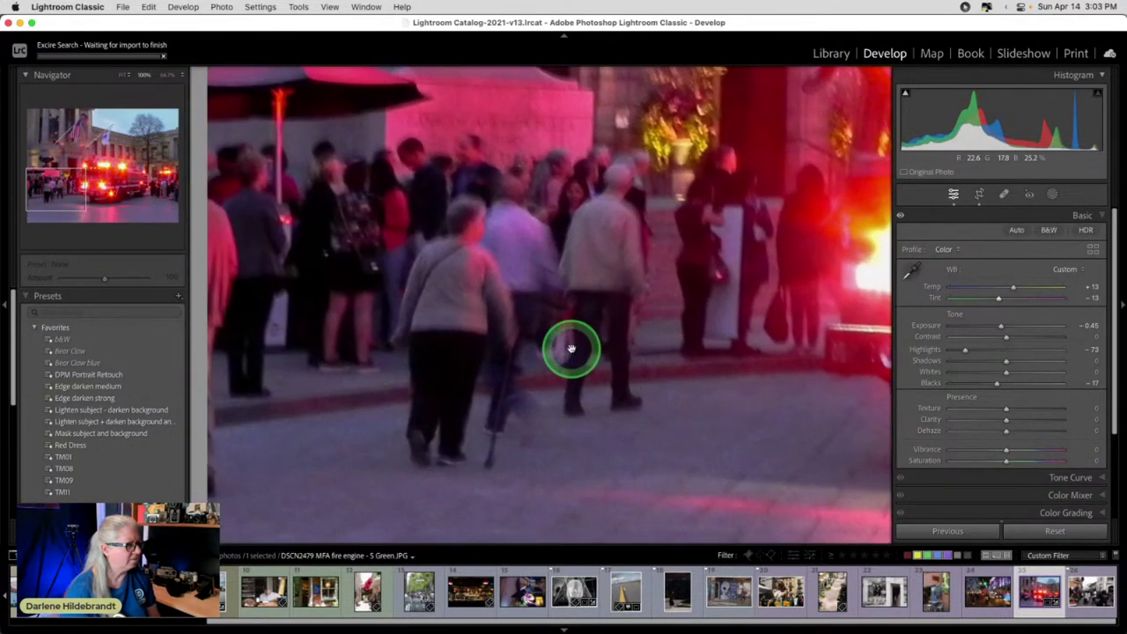
left_click_drag(452, 479, 234, 390)
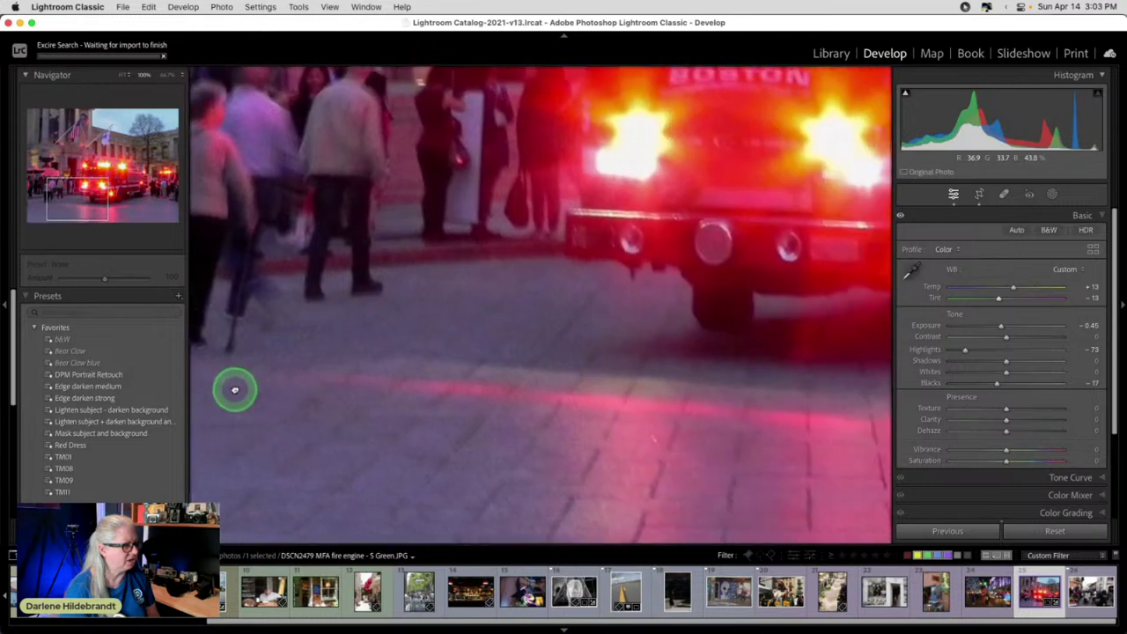
left_click_drag(545, 285, 290, 373)
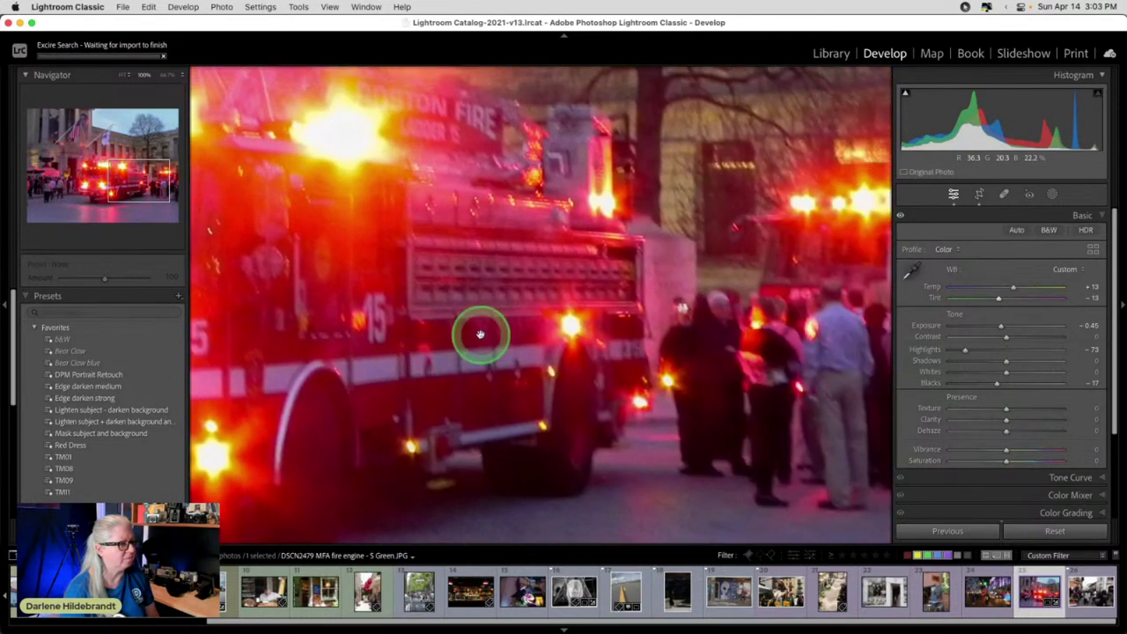
left_click_drag(479, 334, 367, 357)
left_click_drag(606, 393, 355, 344)
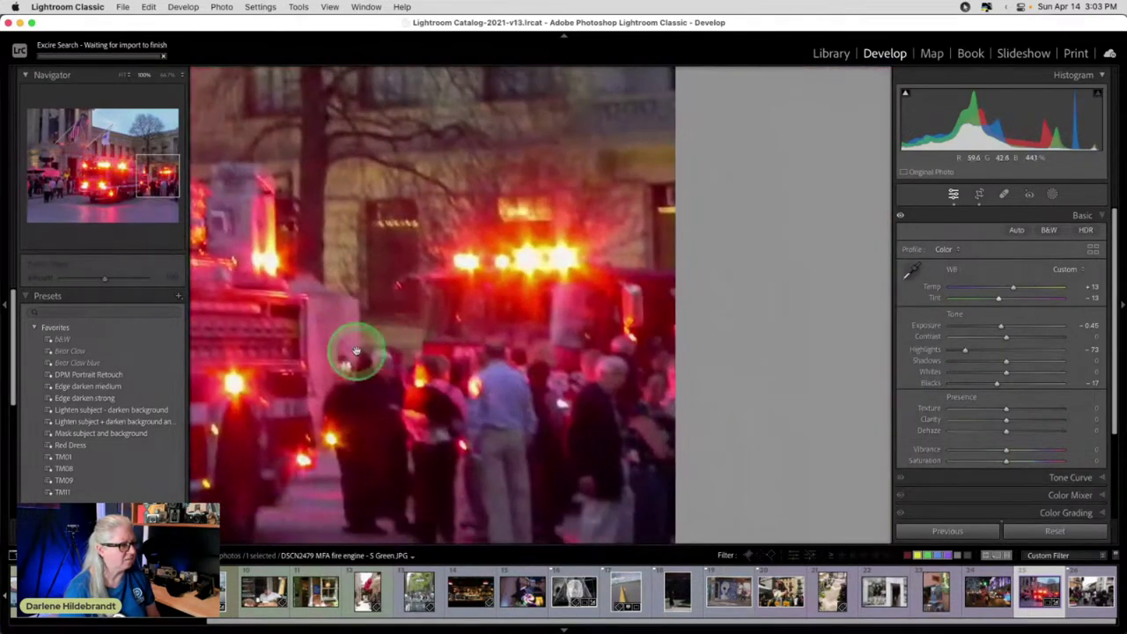
left_click(400, 363)
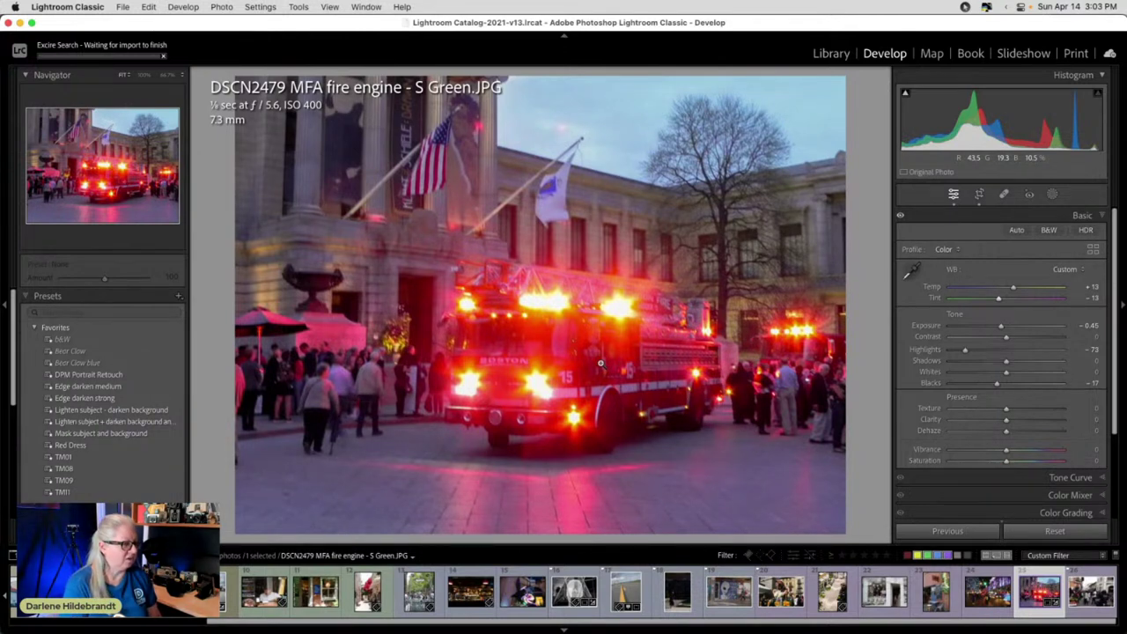
- Show the photo in the Library module and cancel the waiting Excire Search task
key("e")
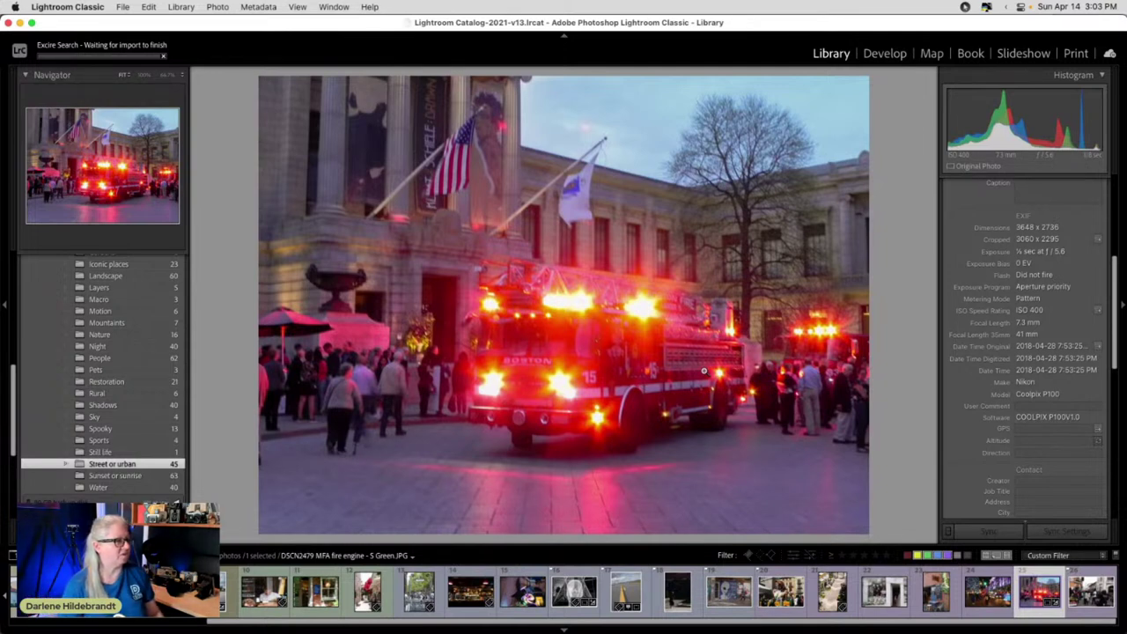
left_click(156, 55)
left_click(168, 56)
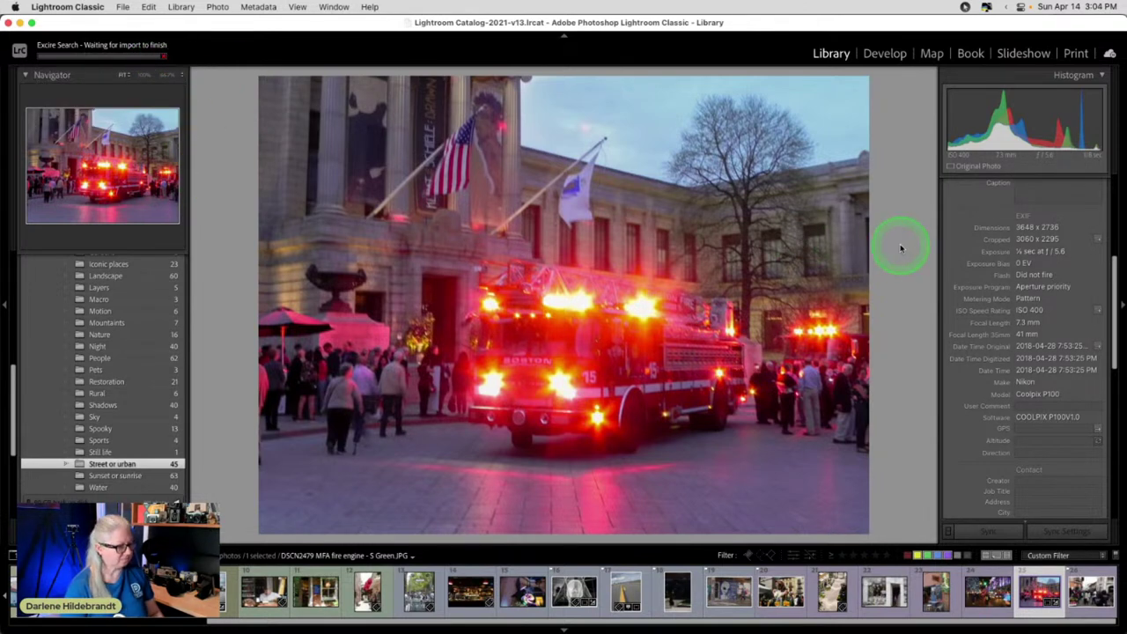
- Return to the Develop module and apply the Edge darken medium preset to the fire engine photo
scroll(77, 306, "up", 10)
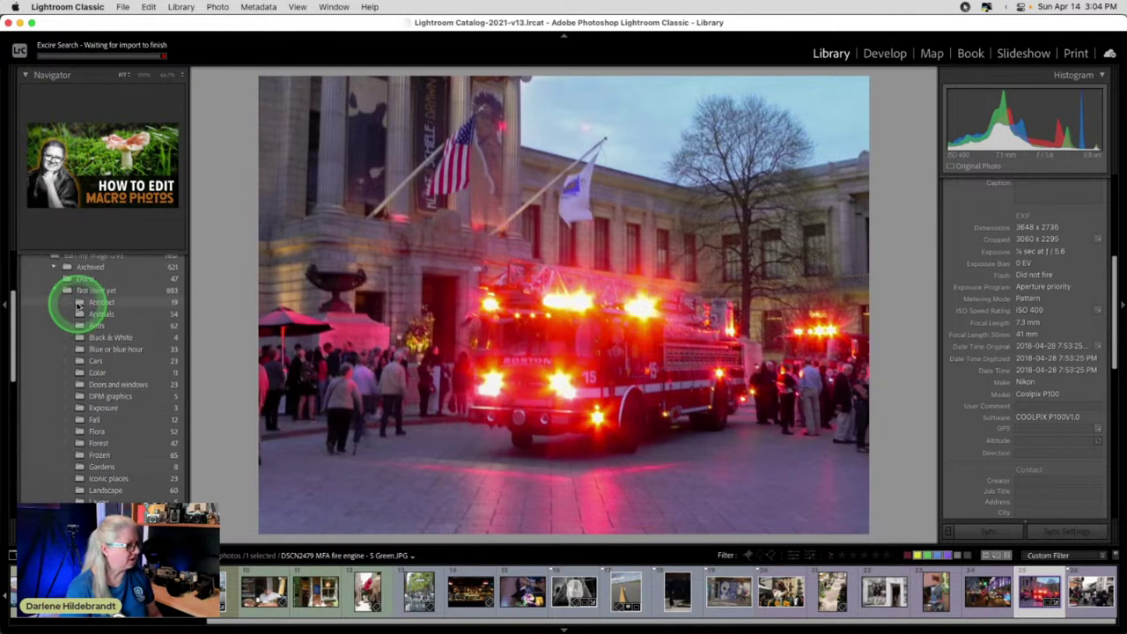
key("d")
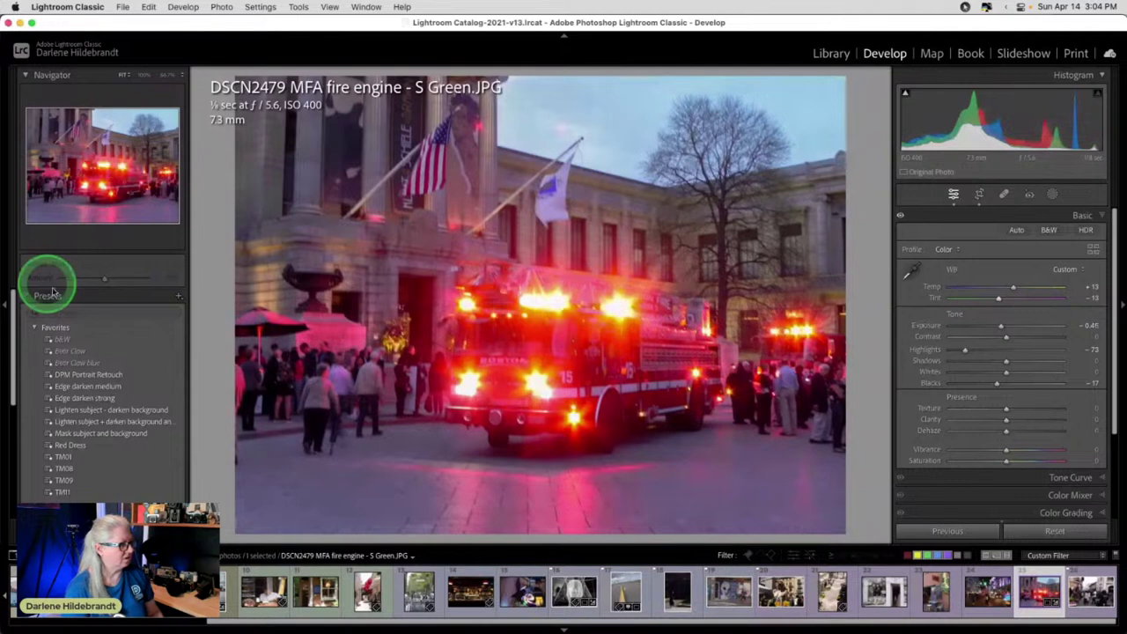
left_click(102, 385)
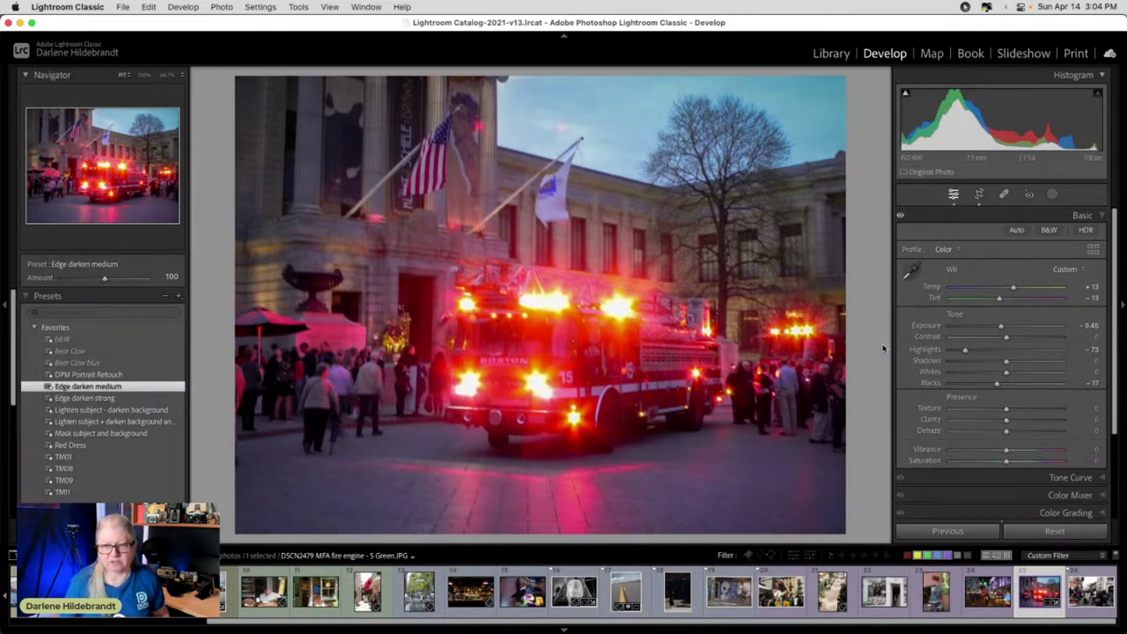
- Compare the preset-darkened photo with its unedited version, and go back to the Library grid
key("backslash")
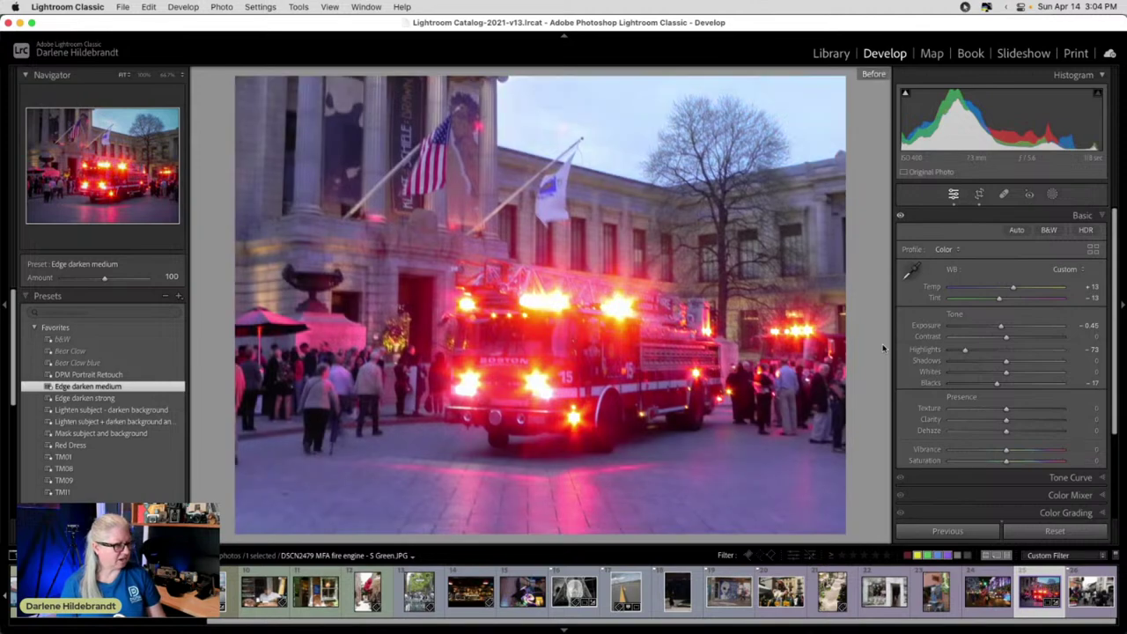
key("backslash")
key("backslash")
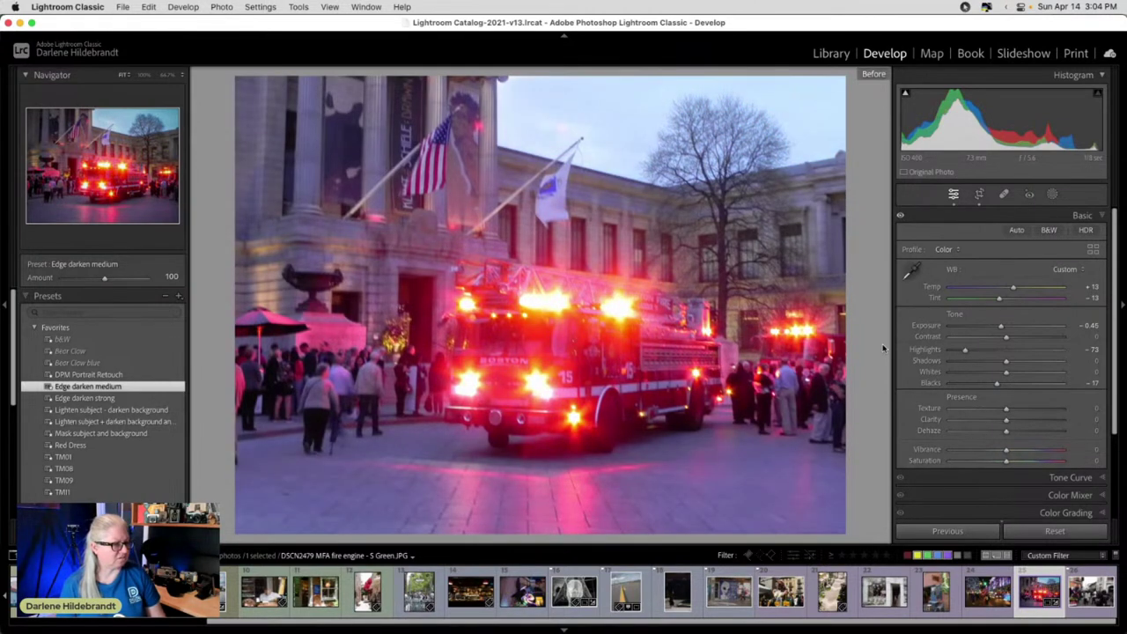
key("backslash")
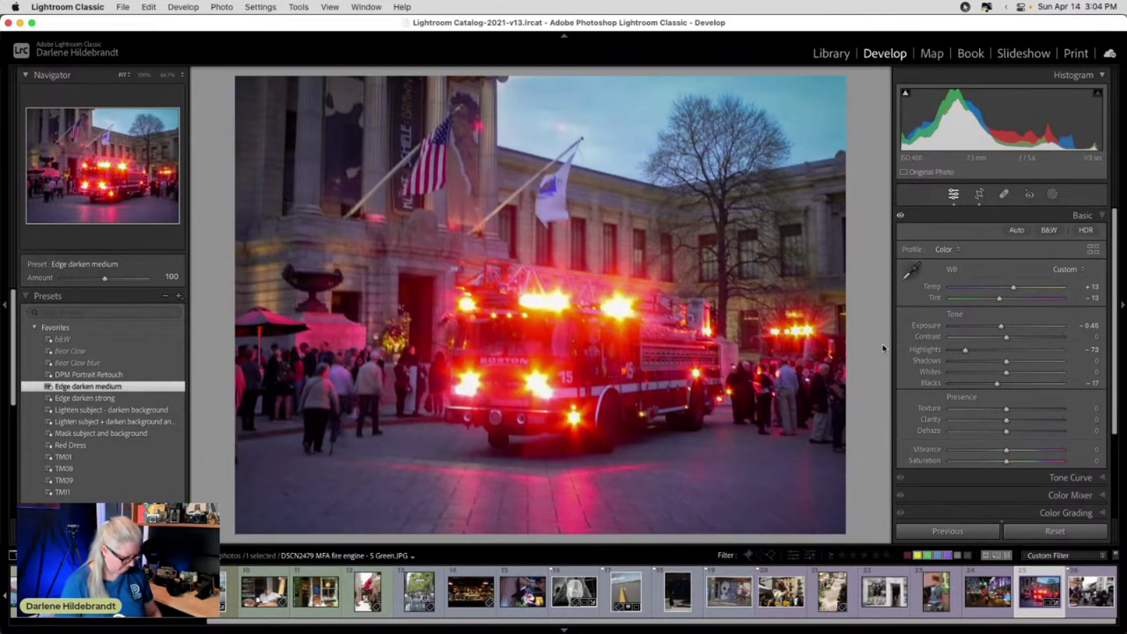
key("g")
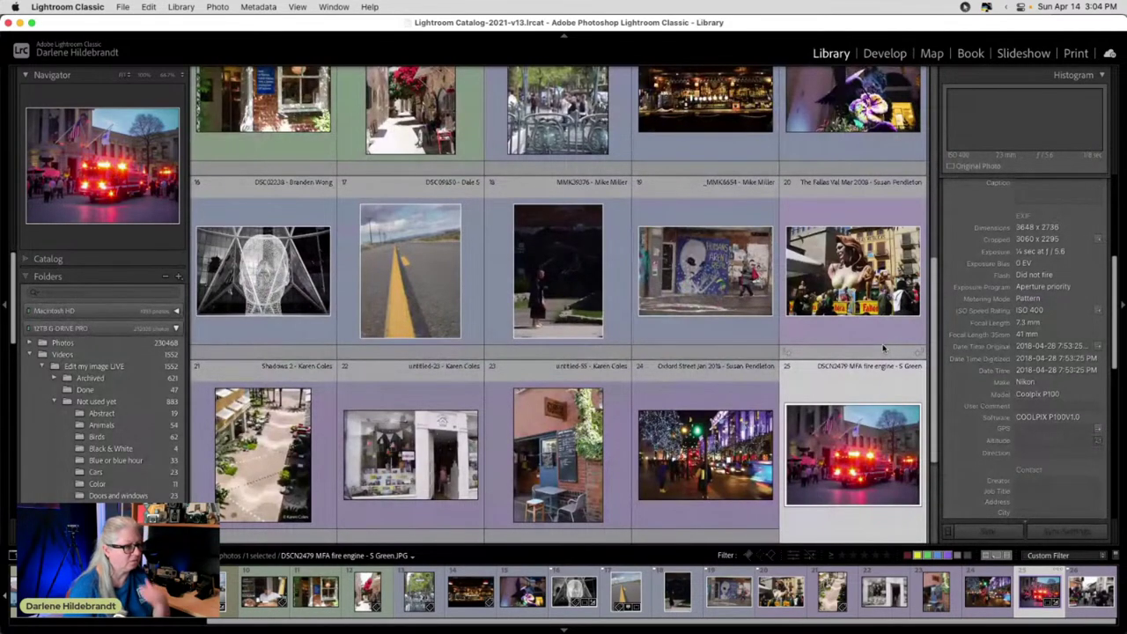
- Open the Quito street scene intersection photo from the Library grid and take it into the Develop module
scroll(643, 335, "down", 3)
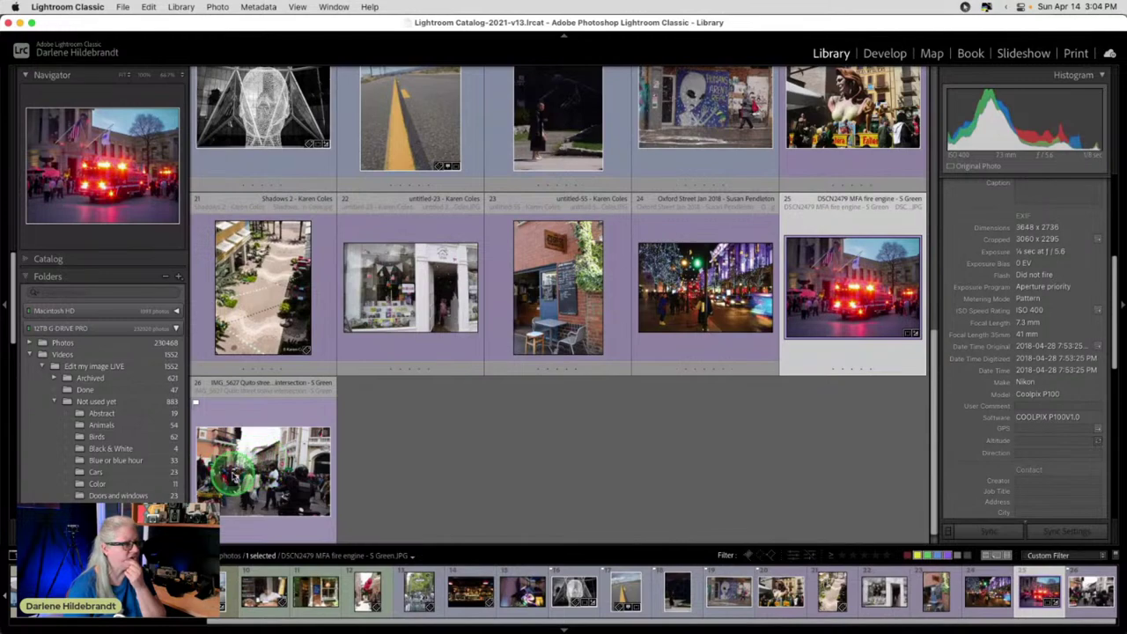
double_click(233, 471)
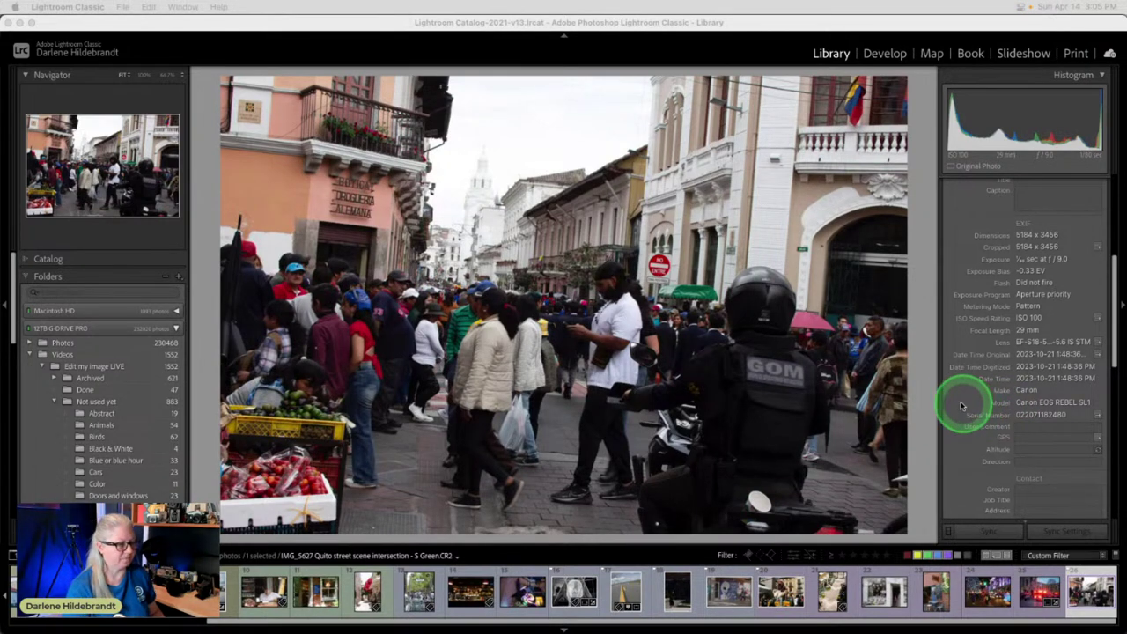
left_click(922, 376)
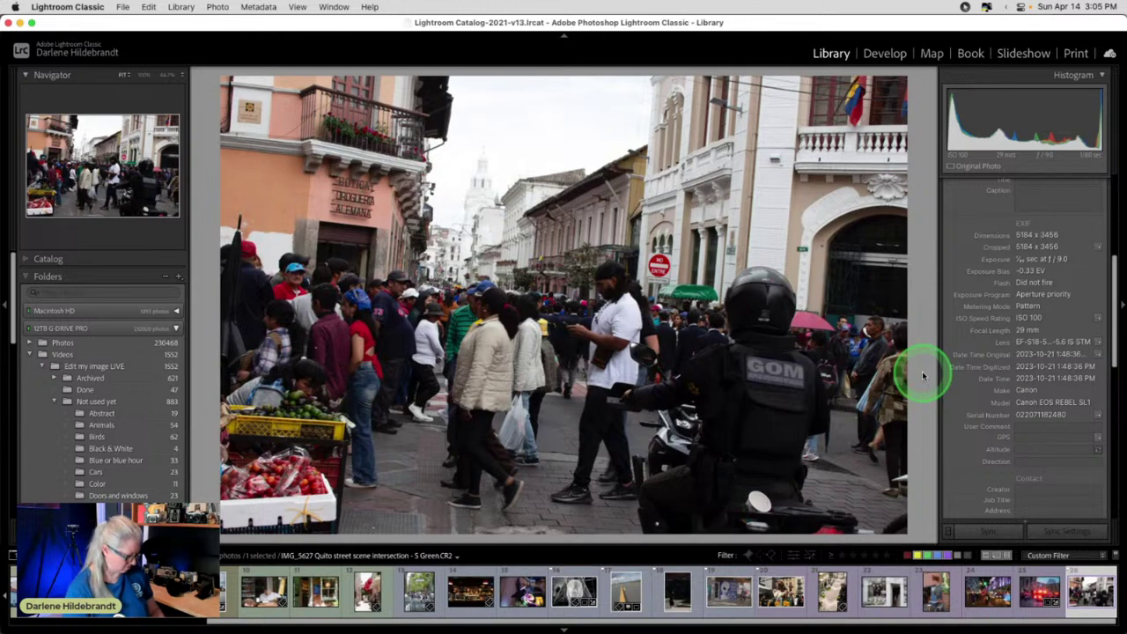
key("d")
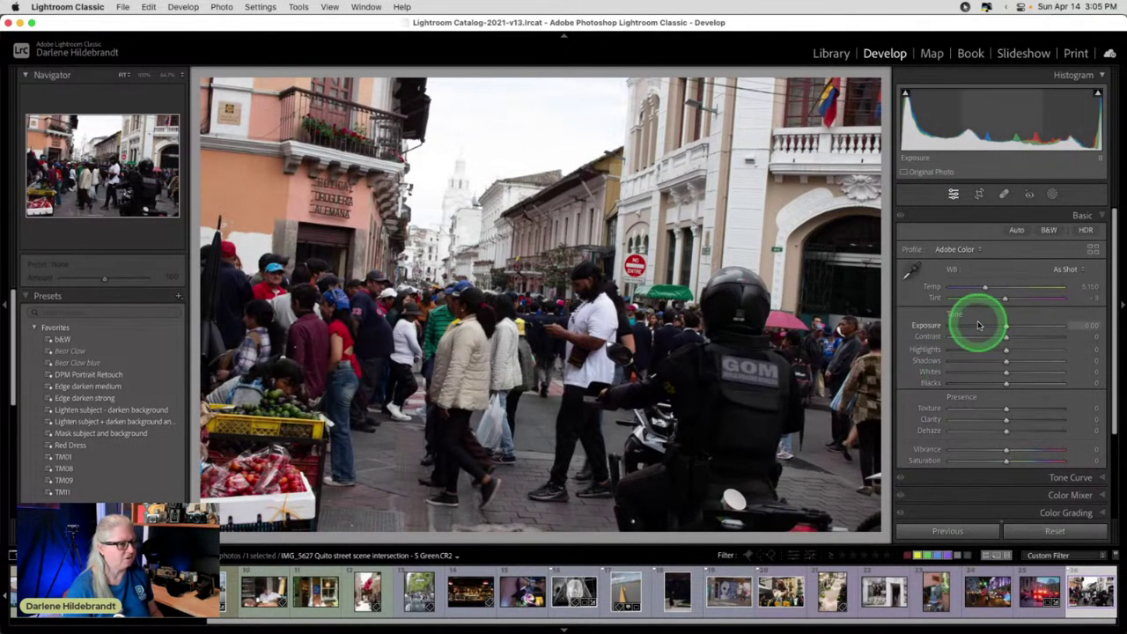
- Straighten the Quito photo automatically and shift the crop slightly toward the motorcycle officer's side of the scene
key("r")
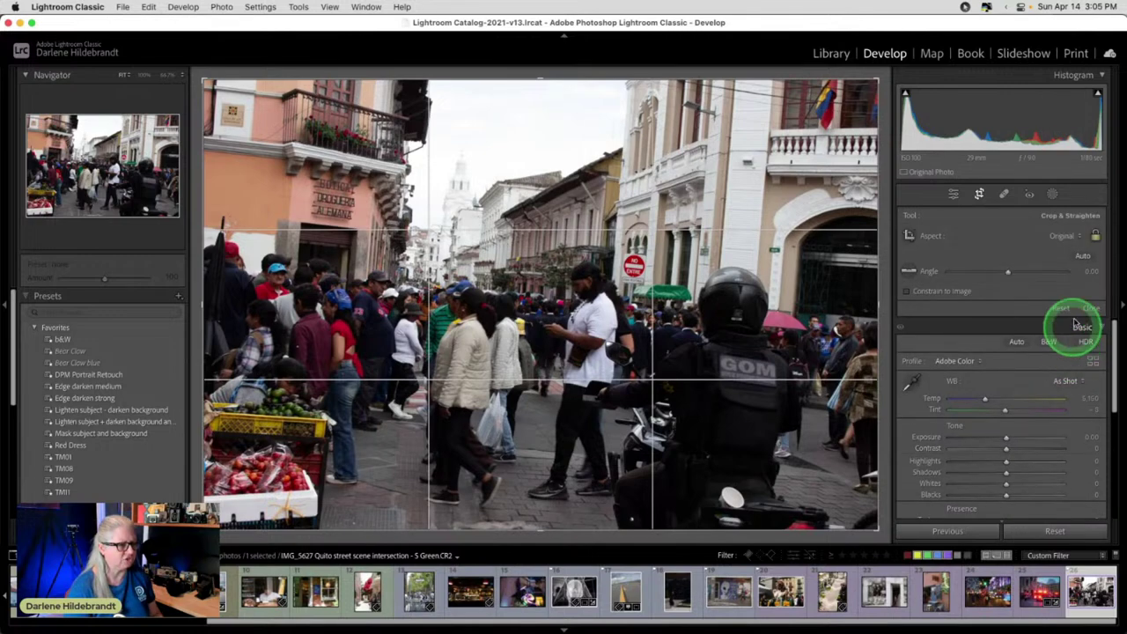
left_click(1083, 256)
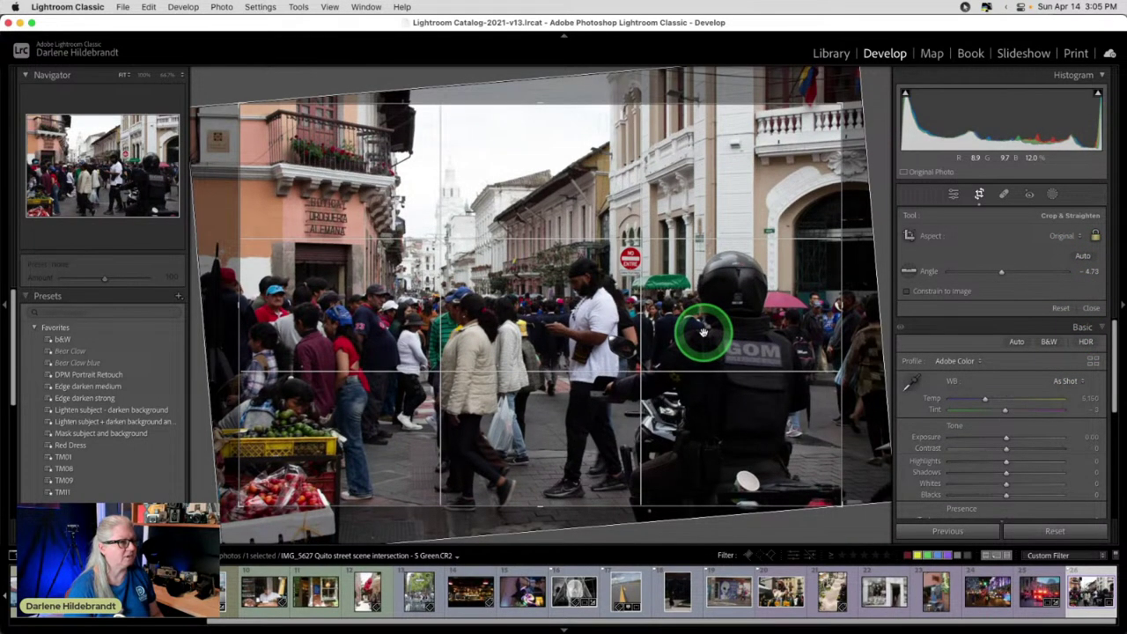
mouse_move(711, 335)
left_mouse_down()
mouse_move(695, 331)
mouse_move(704, 334)
left_mouse_up()
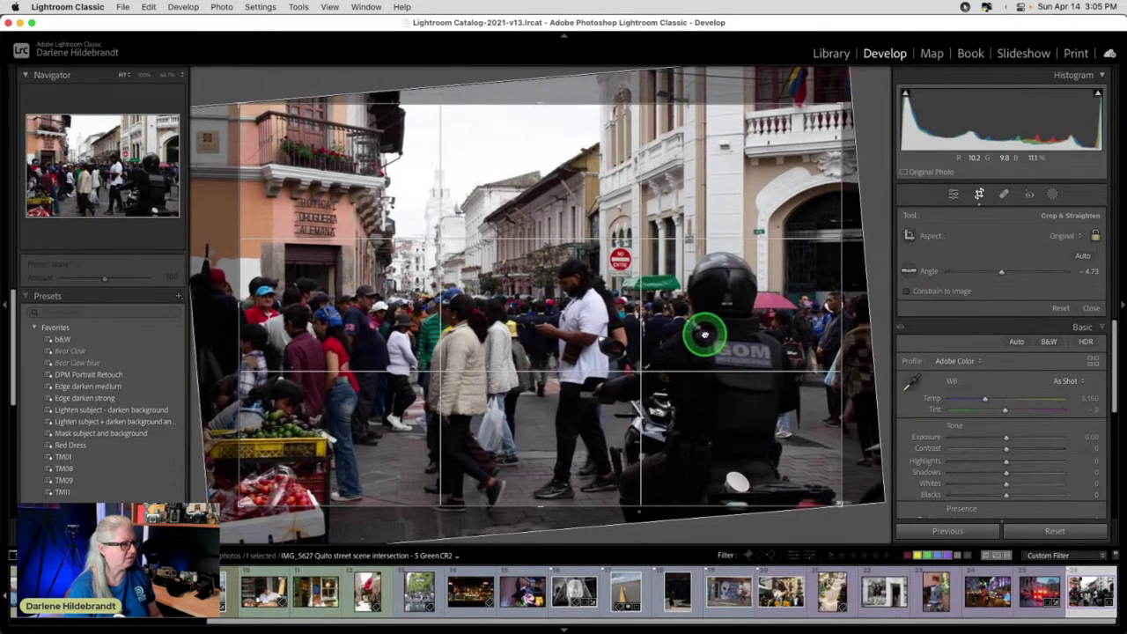
key("Return")
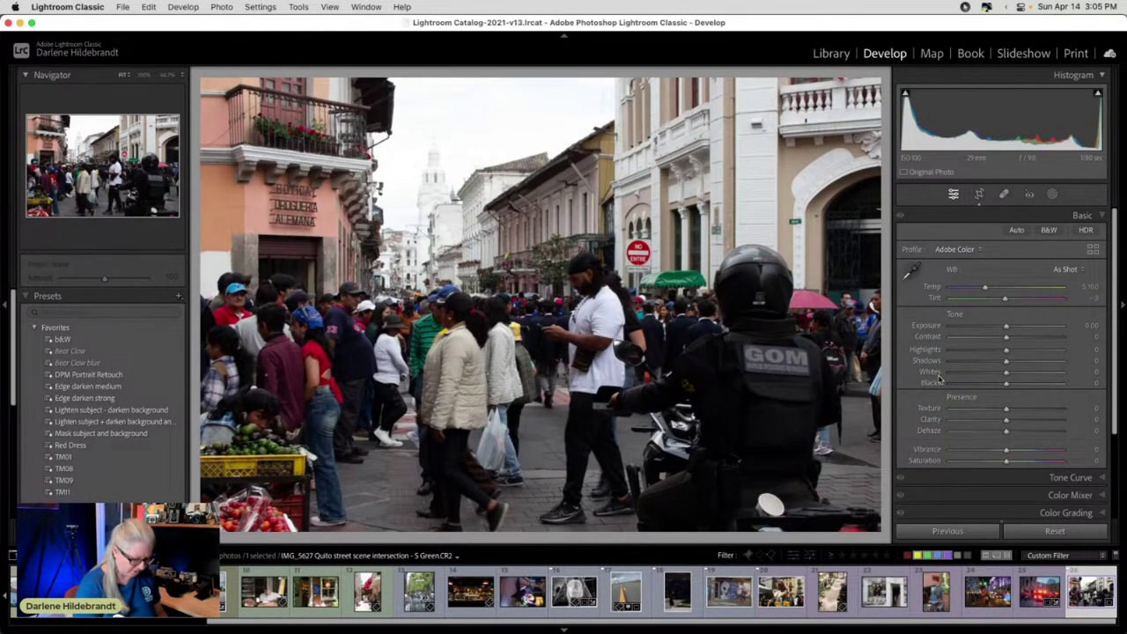
- Rotate the Quito photo 180 degrees and hide all surrounding panels to judge the composition upside down
left_click(938, 377)
key("super+bracketright")
key("super+bracketright")
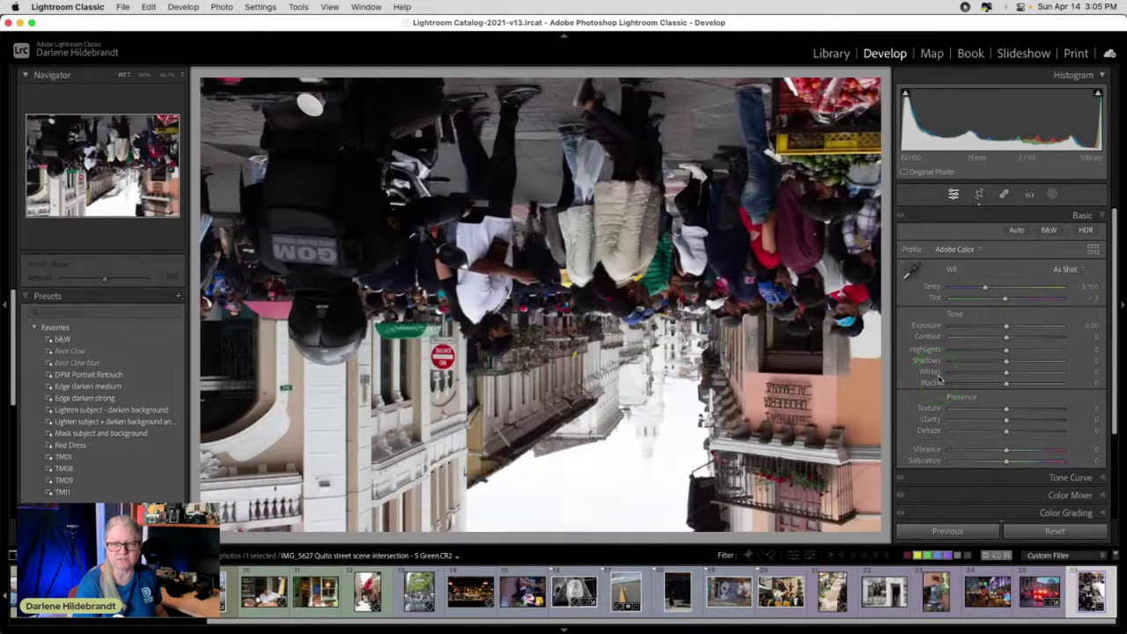
left_click(938, 377)
key("shift+Tab")
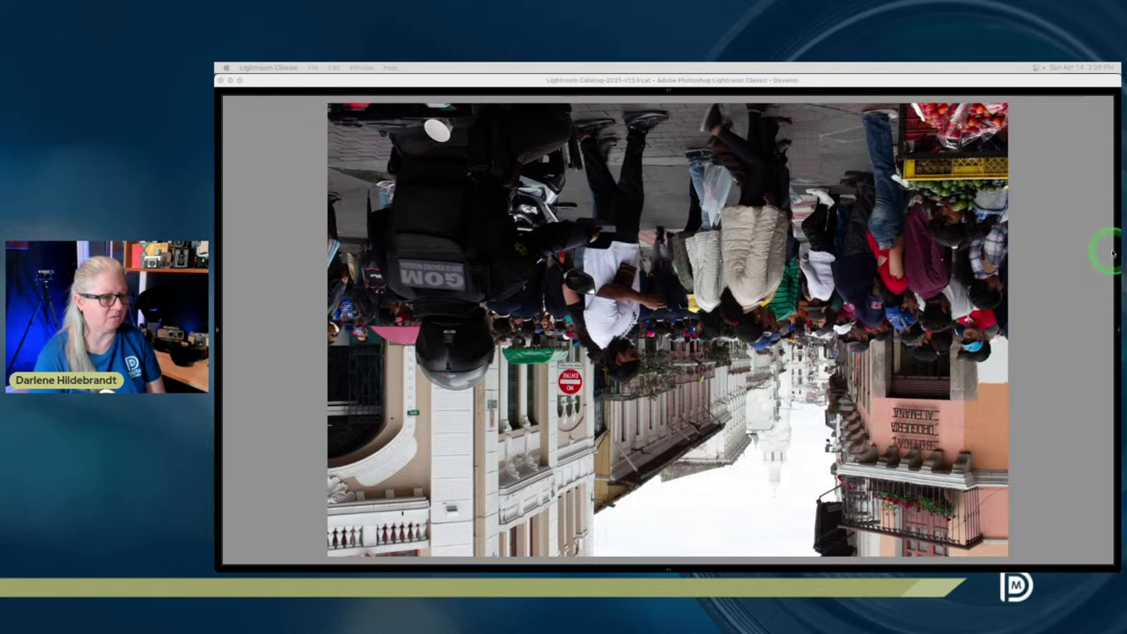
- Try a black background around the upside-down photo, and set the background color back to Medium Gray
left_click(1038, 206)
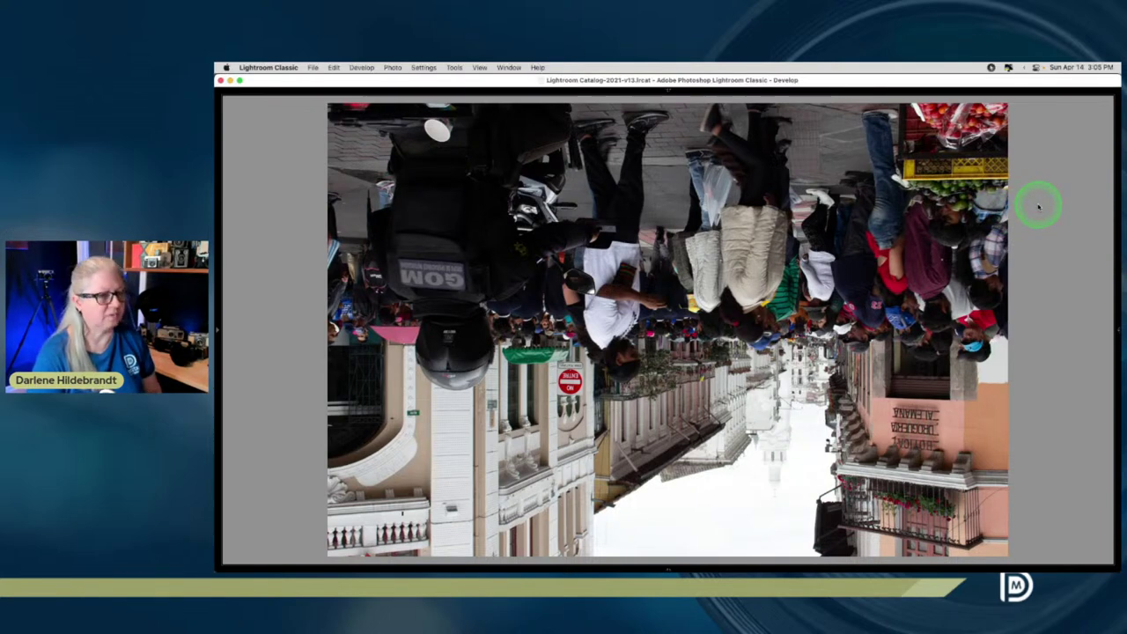
right_click(1038, 206)
left_click(1055, 264)
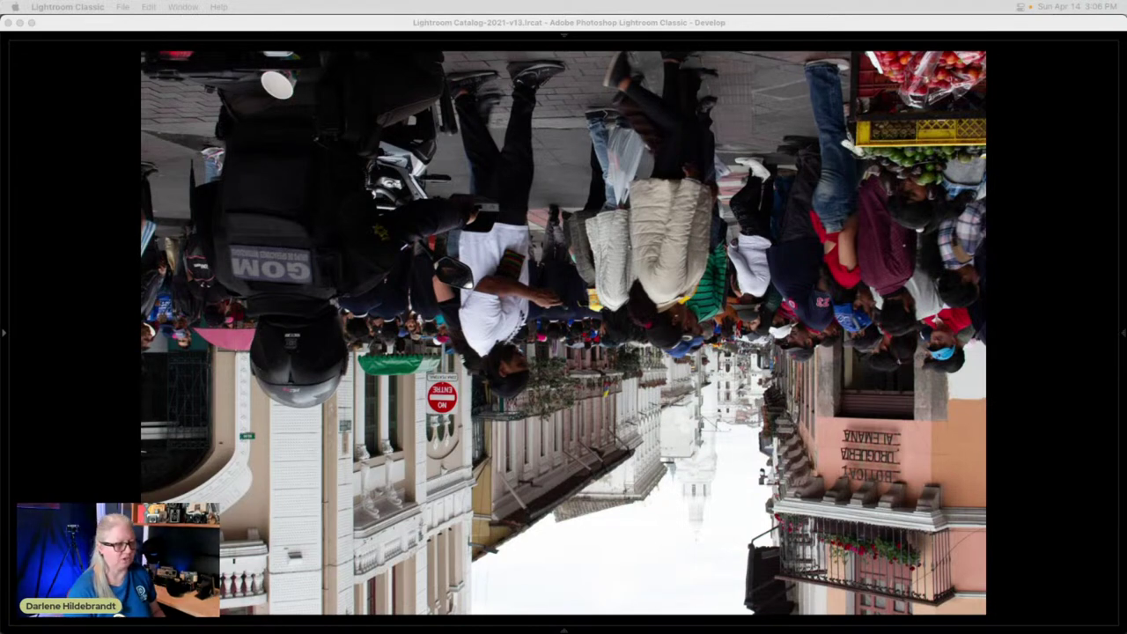
left_click(1032, 294)
right_click(1030, 222)
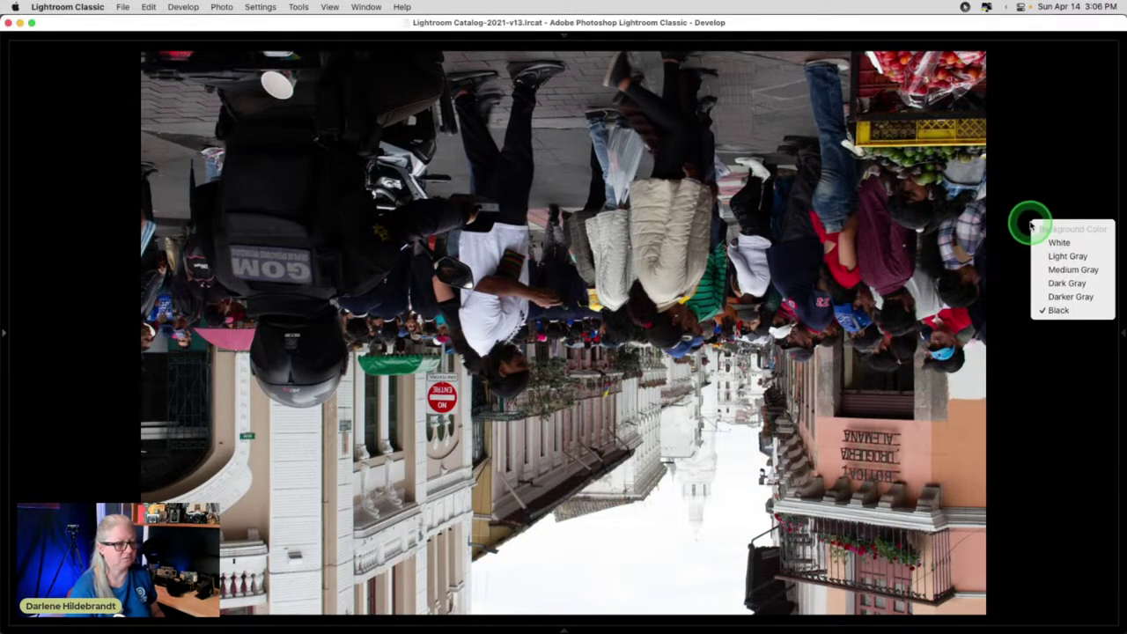
left_click(1051, 271)
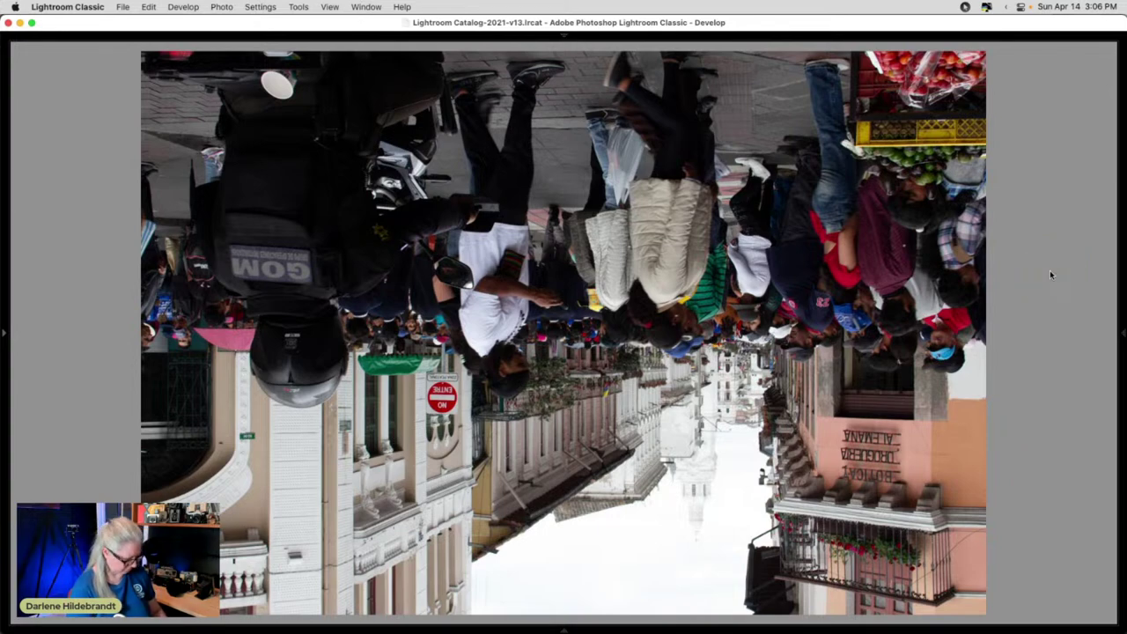
- View the upside-down photo full screen, bring the panels back, and rotate the photo upright
key("f")
key("f")
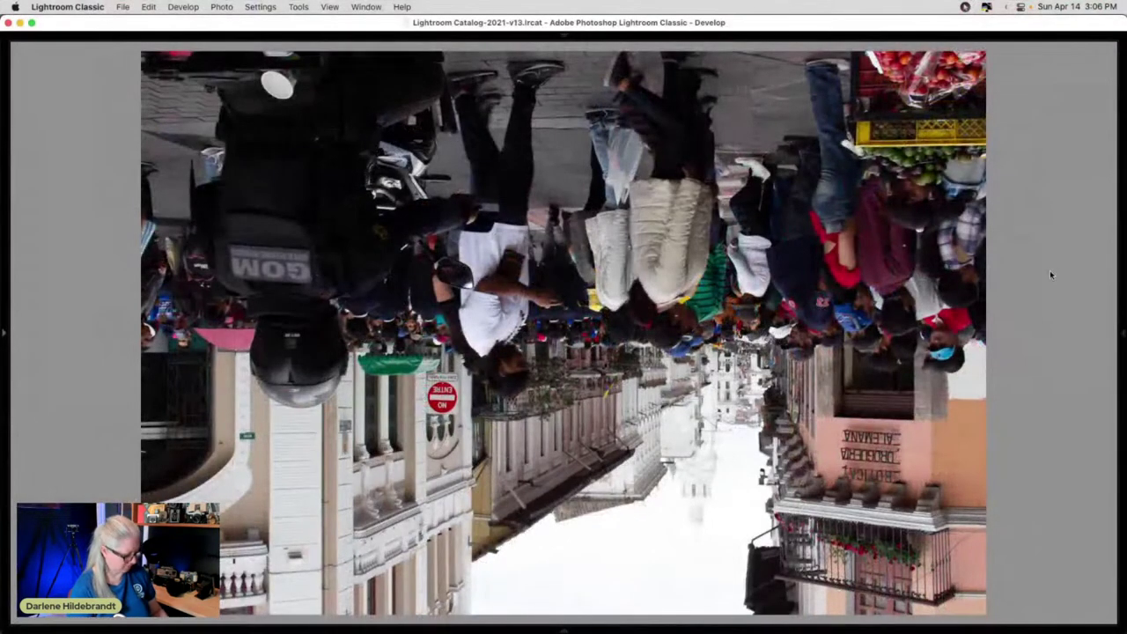
key("shift+Tab")
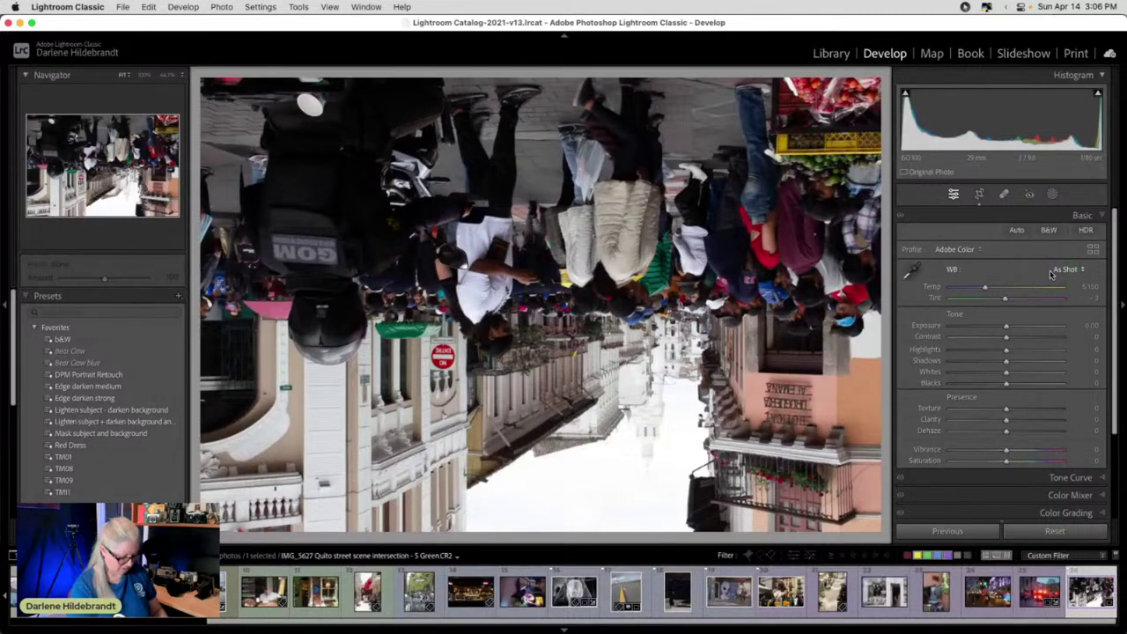
key("super+bracketright")
key("super+bracketright")
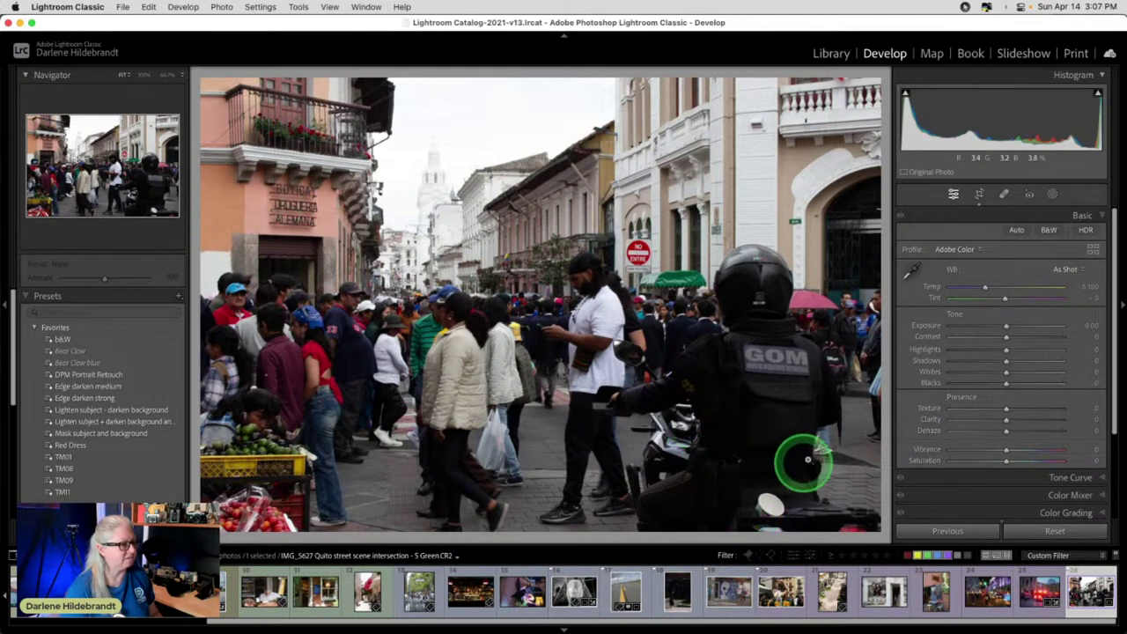
- Examine the motorcycle mirror, the officer's GOM vest, the man with the phone and the background crowd at 100% magnification
left_click(597, 378)
scroll(596, 377, "right", 5)
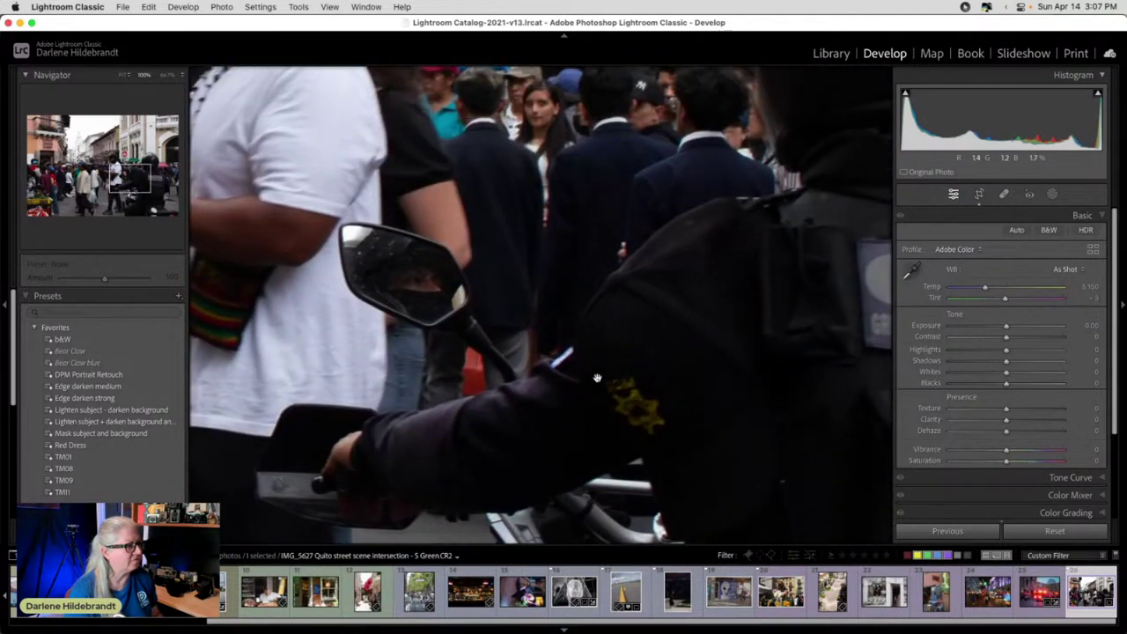
scroll(597, 377, "right", 5)
left_click_drag(396, 364, 279, 359)
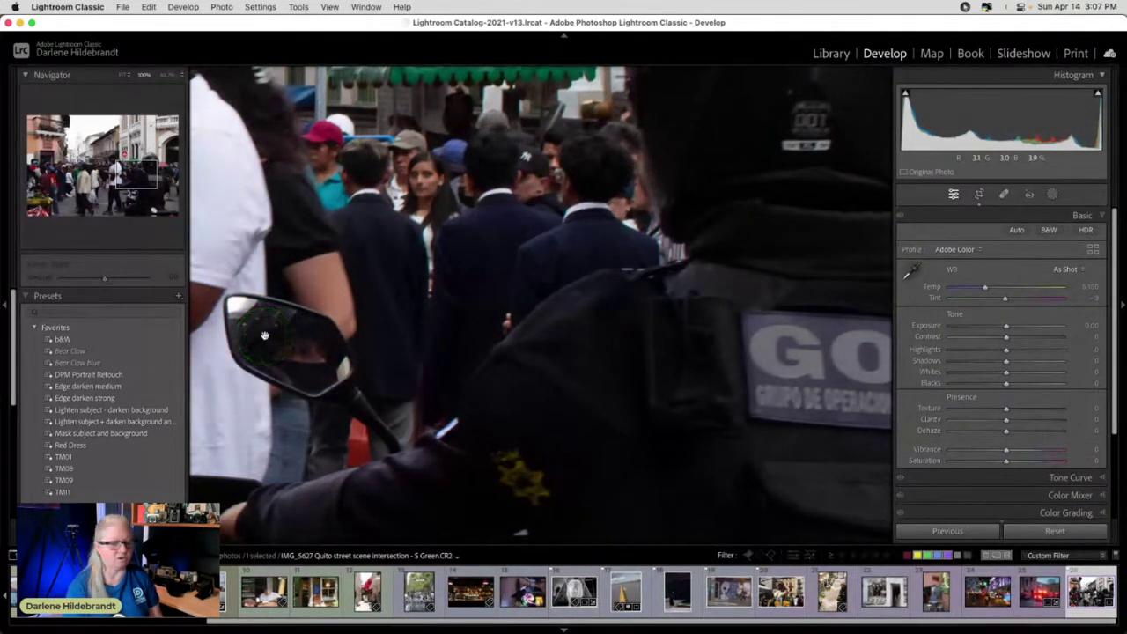
left_click_drag(437, 383, 669, 405)
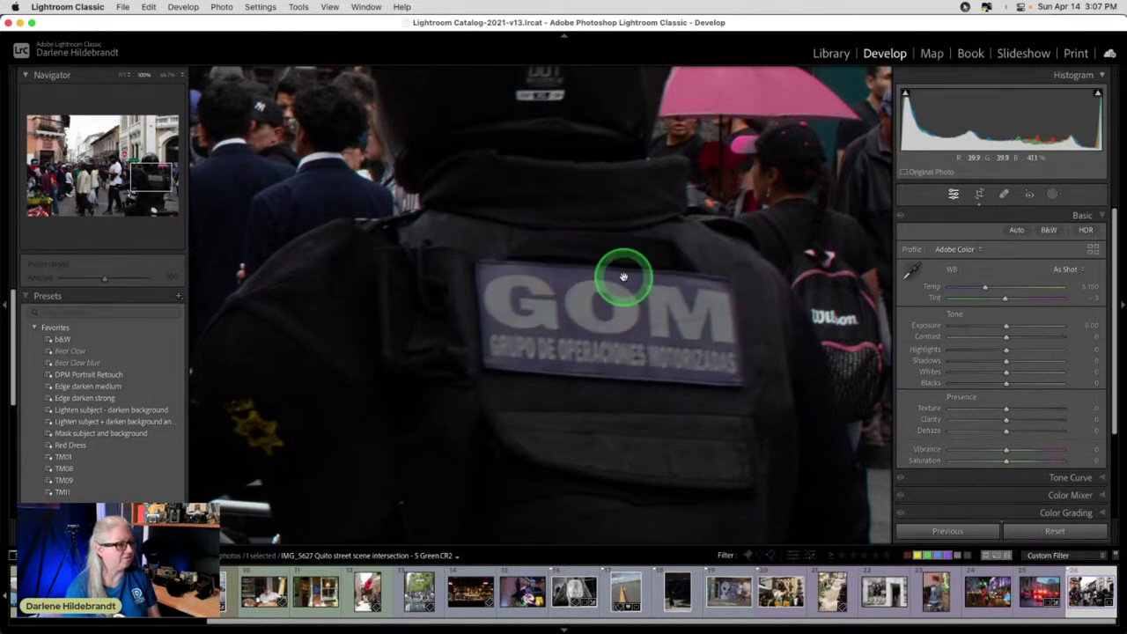
left_click_drag(448, 423, 948, 371)
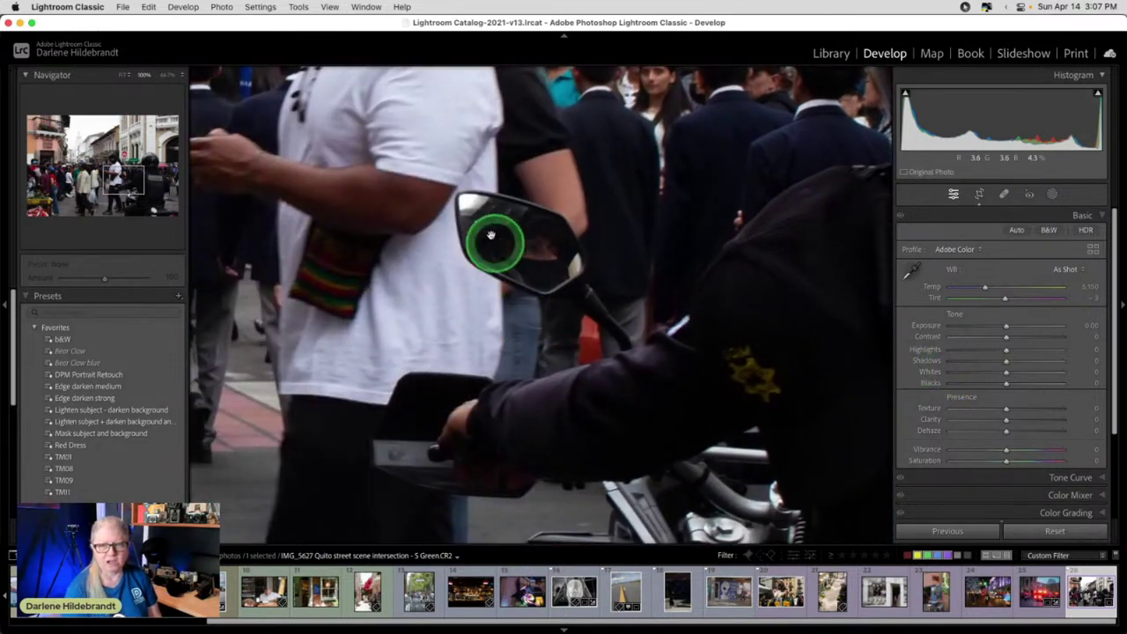
left_click_drag(498, 239, 717, 397)
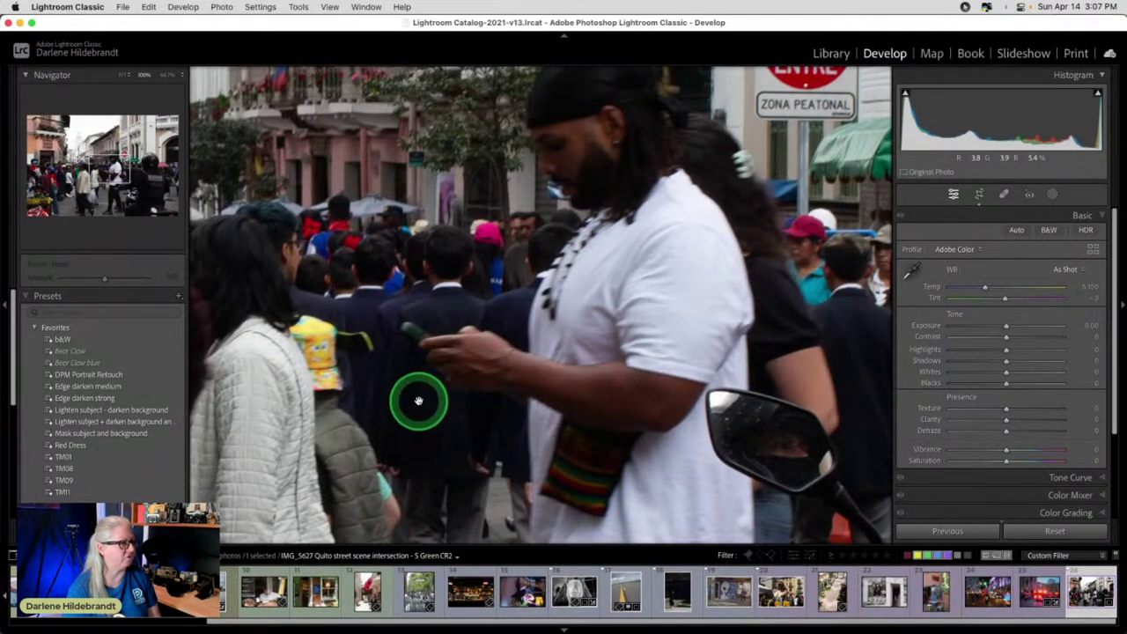
left_click_drag(390, 329, 422, 424)
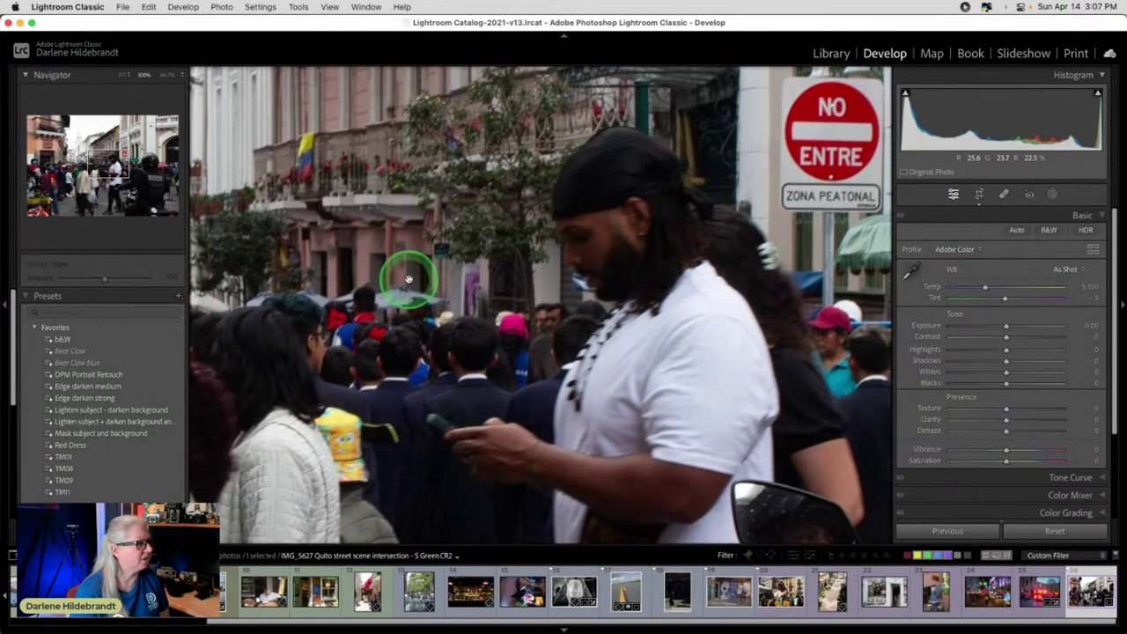
left_click_drag(544, 356, 309, 277)
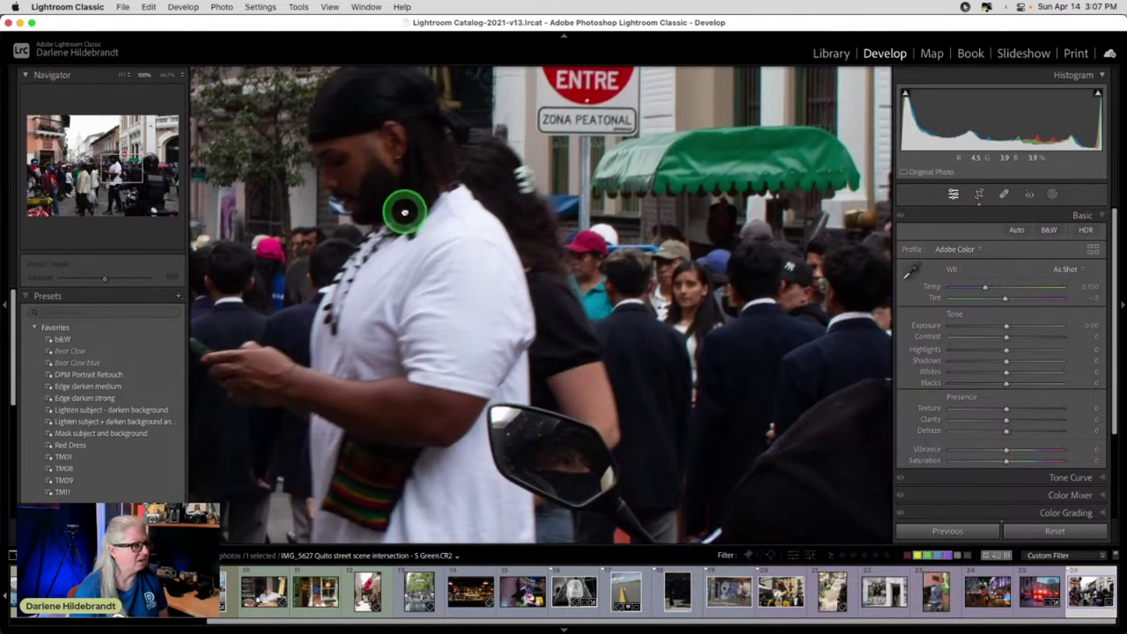
left_click_drag(402, 206, 520, 415)
left_click_drag(394, 365, 654, 329)
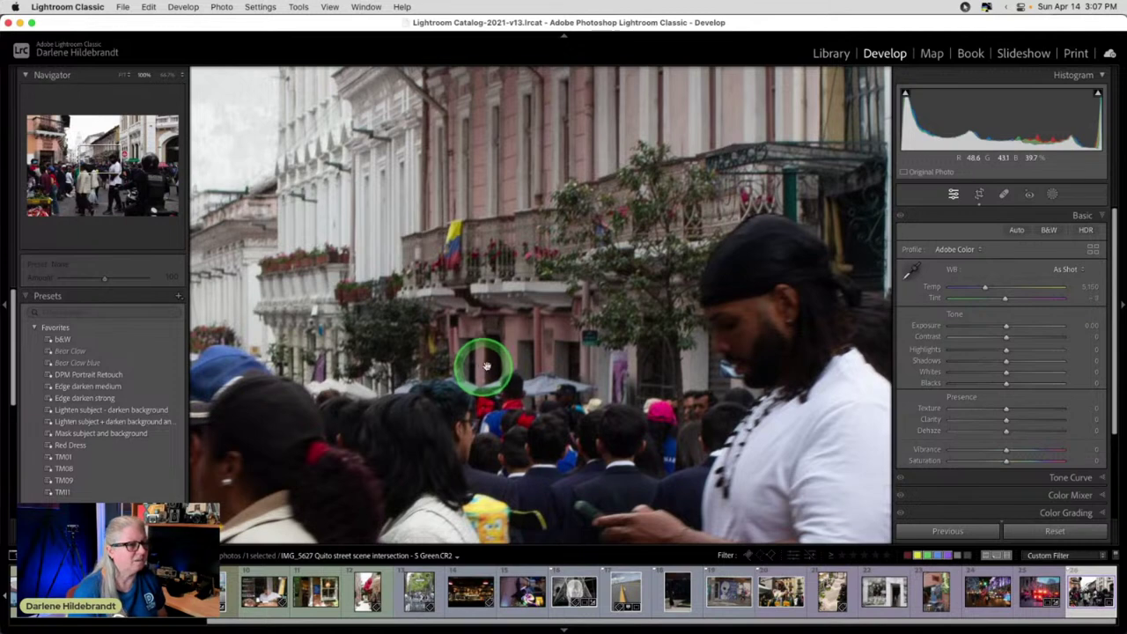
left_click(966, 287)
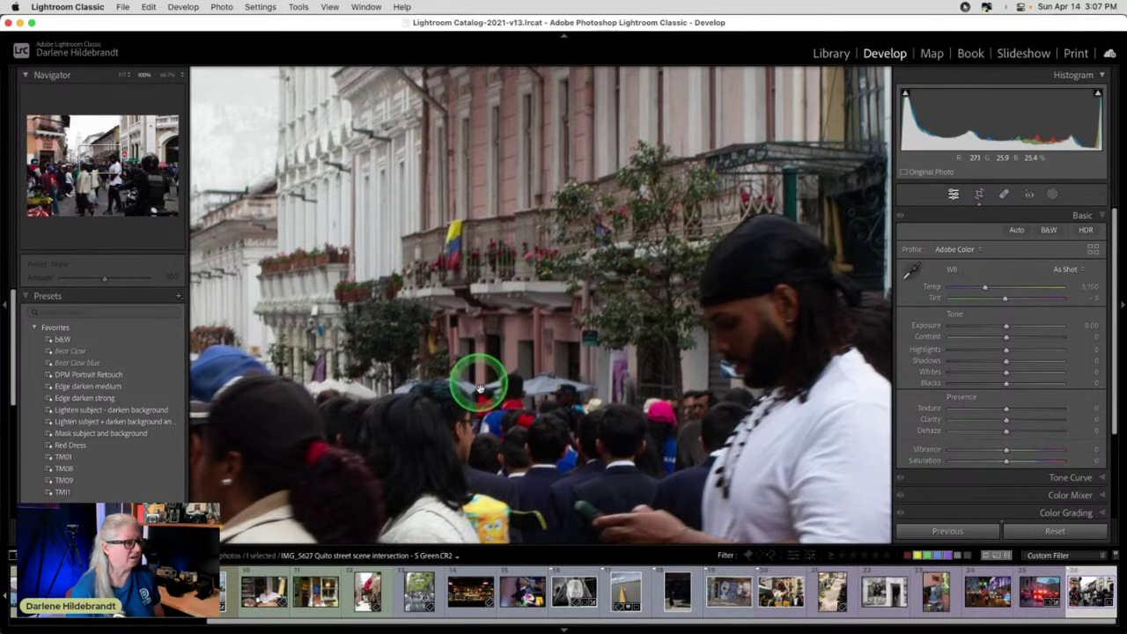
left_click_drag(478, 382, 428, 188)
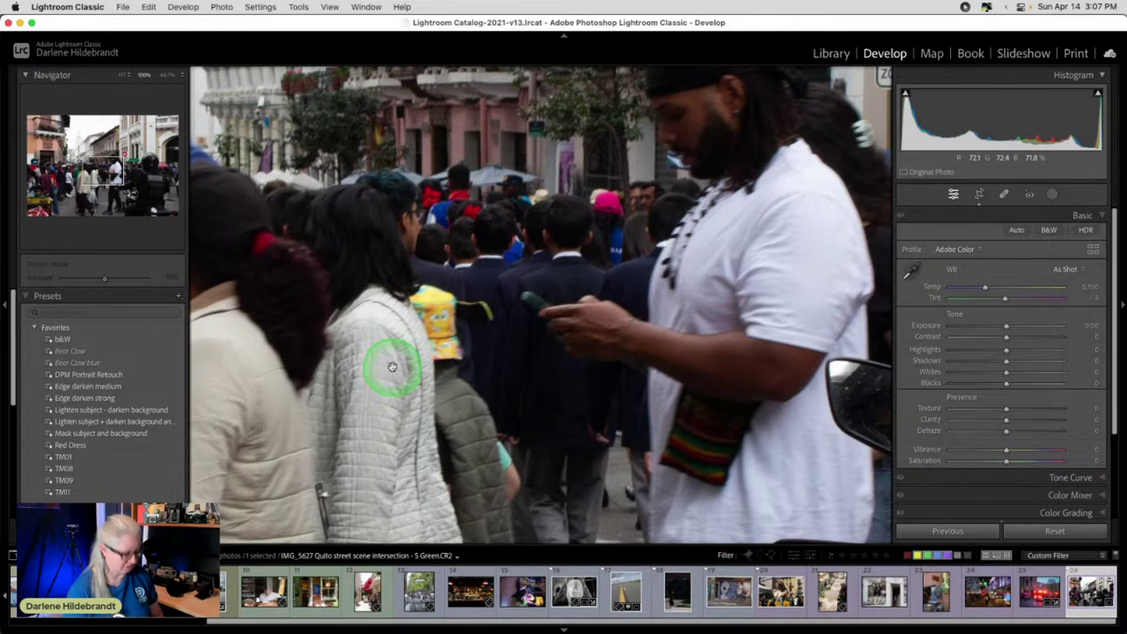
- Check the photo's file name and exposure settings in the info overlay, and return to the full photo
key("i")
key("i")
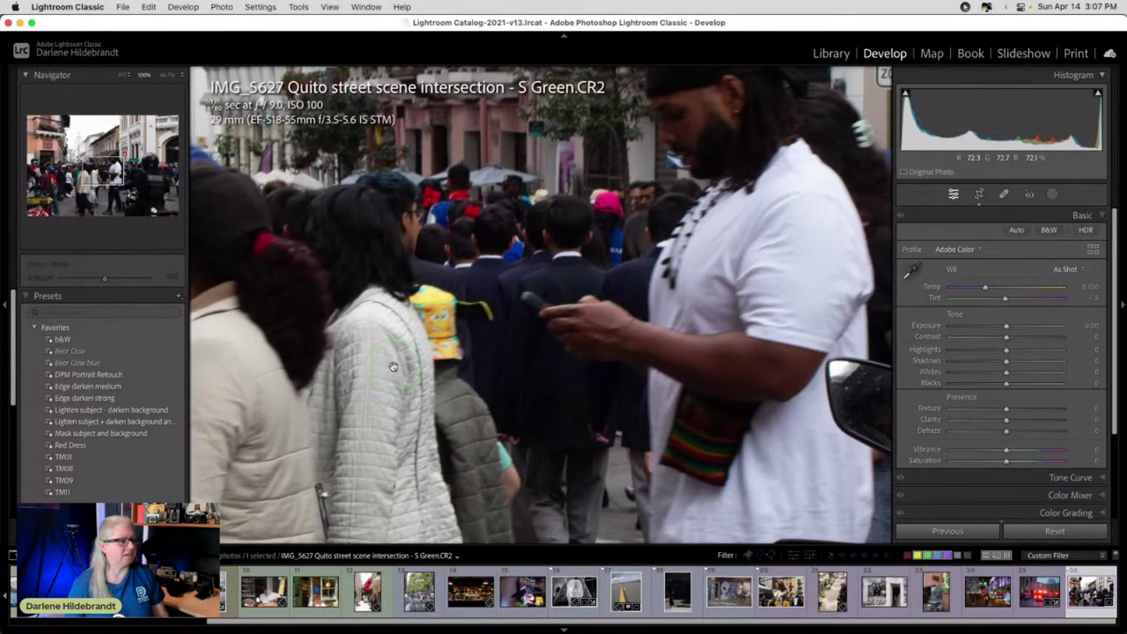
key("i")
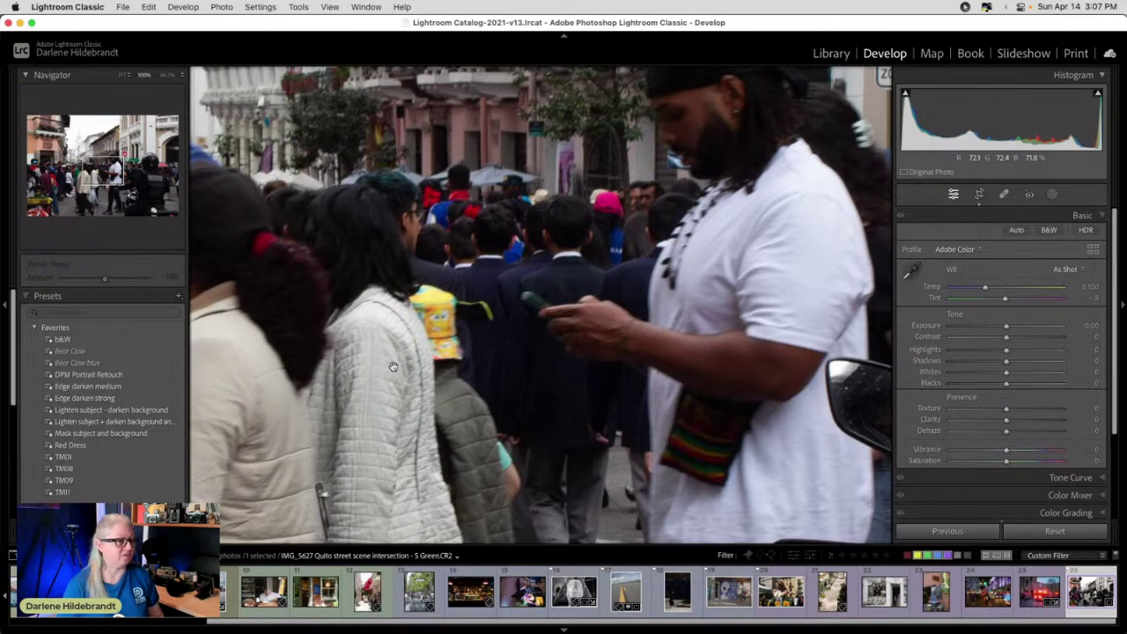
left_click(394, 366)
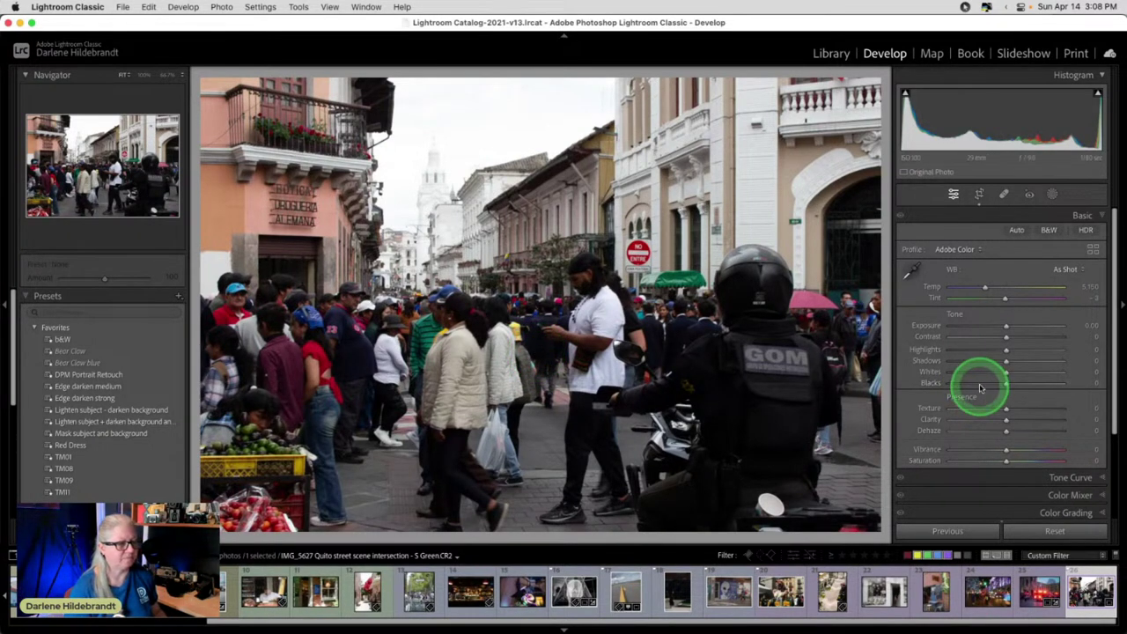
- Set Exposure to +0.60, Highlights -26, Shadows +31, Whites +21 and Blacks -20, and change the white balance to Auto
left_click_drag(1008, 361, 1031, 362)
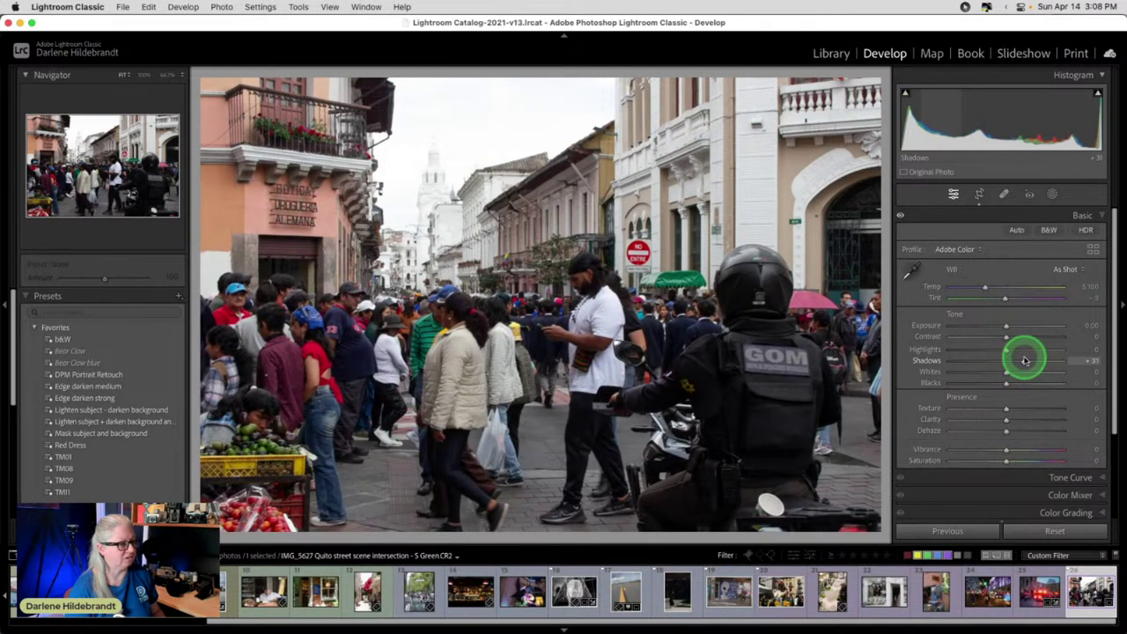
mouse_move(1006, 348)
left_mouse_down()
mouse_move(996, 349)
mouse_move(1004, 325)
mouse_move(1030, 359)
mouse_move(1011, 327)
left_mouse_up()
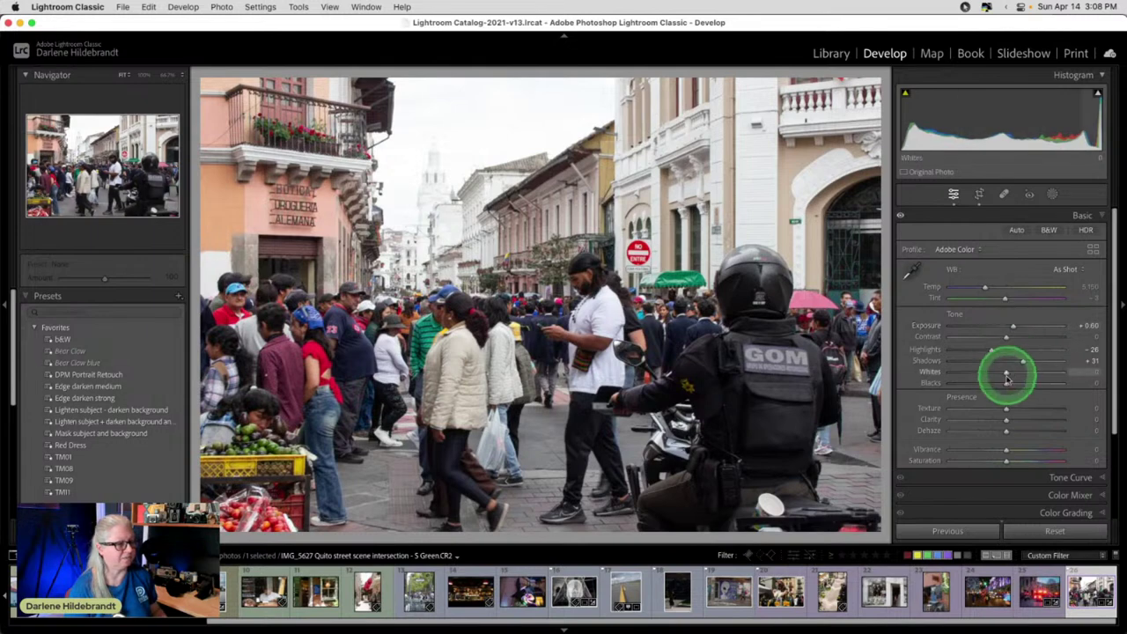
left_click_drag(1005, 382, 991, 384)
left_click_drag(1006, 372, 1017, 373)
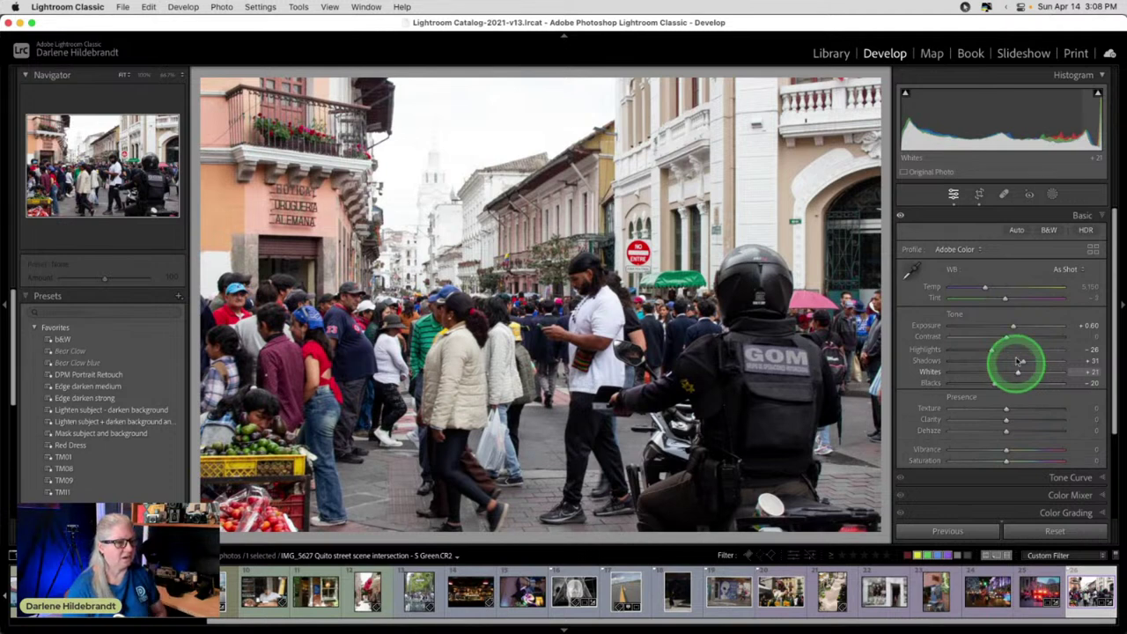
left_click(1064, 270)
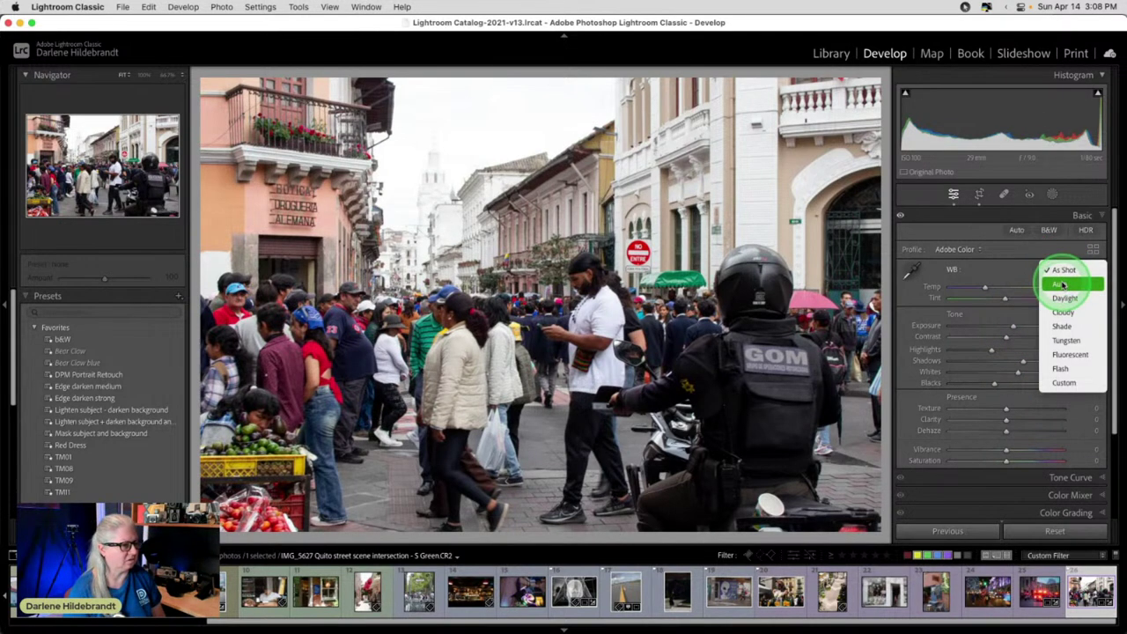
left_click(1062, 284)
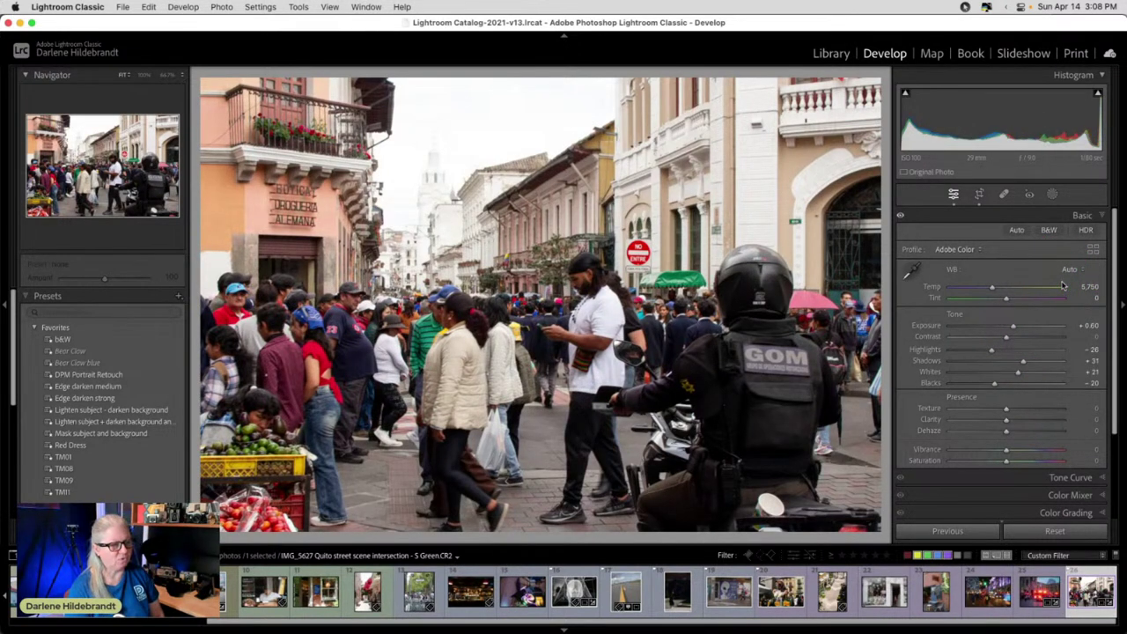
- Fine-tune the white balance to Temp 5,719 and Tint -4
left_click(1077, 284)
mouse_move(1069, 286)
left_mouse_down()
mouse_move(1084, 285)
mouse_move(1086, 297)
left_mouse_up()
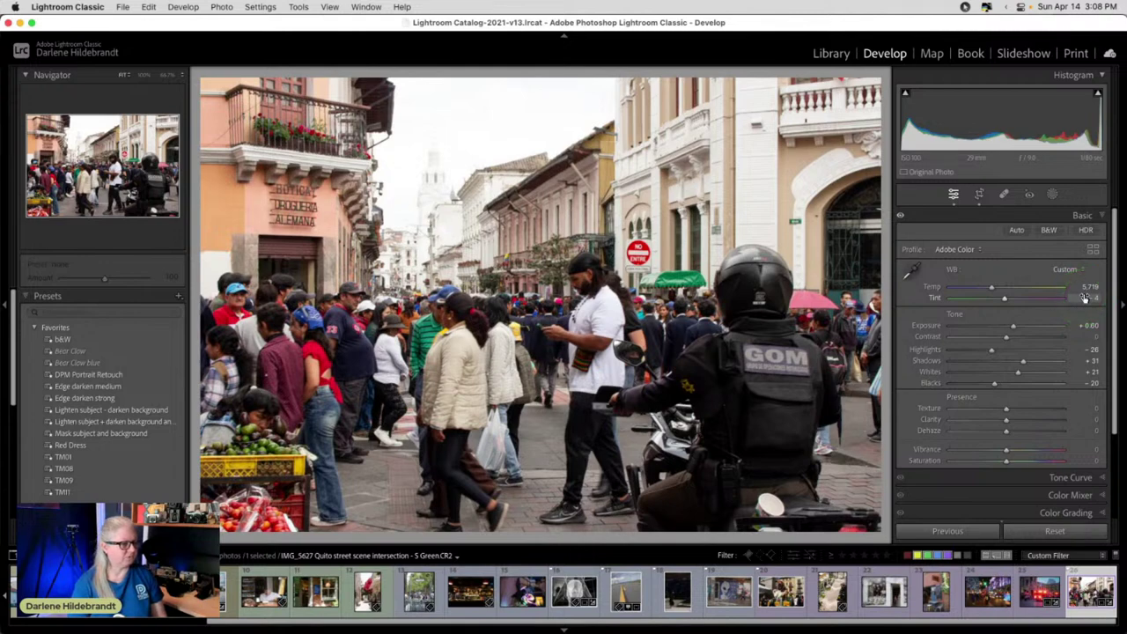
left_click_drag(1085, 298, 1093, 251)
- Browse the available profiles and preview the Vintage set on the photo, from Vintage 01 through Vintage 10
left_click(1094, 251)
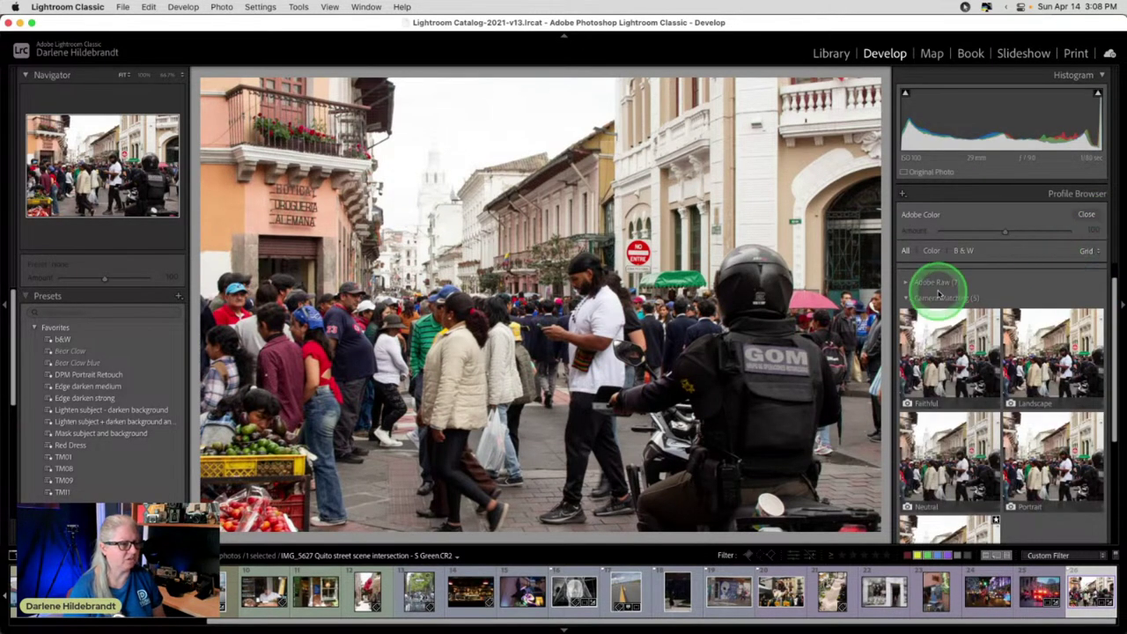
left_click(907, 280)
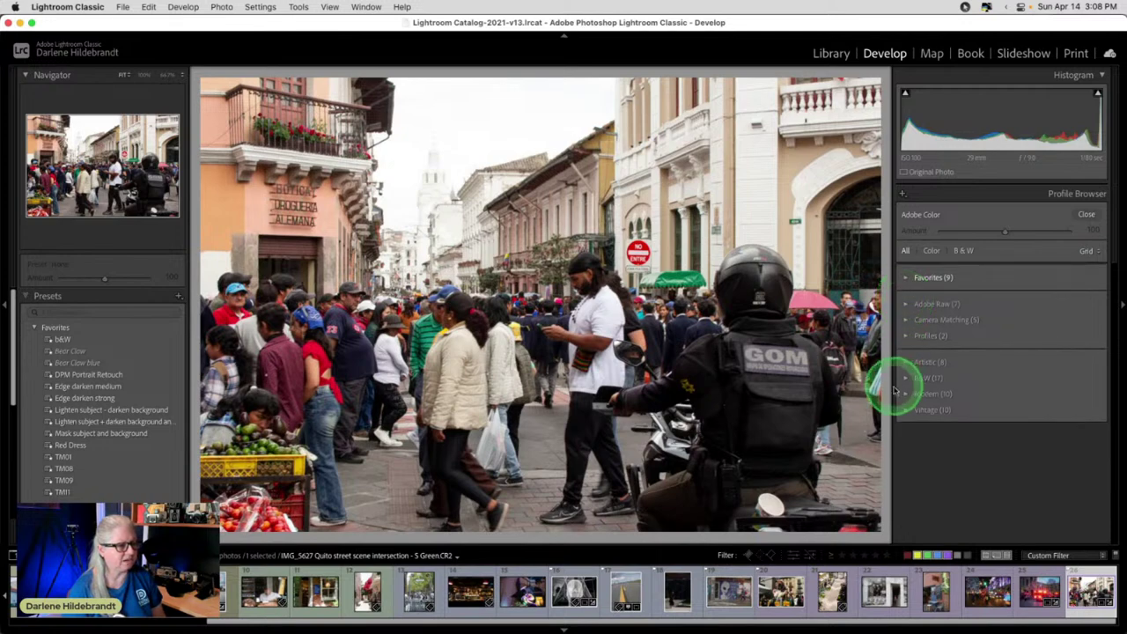
left_click(906, 413)
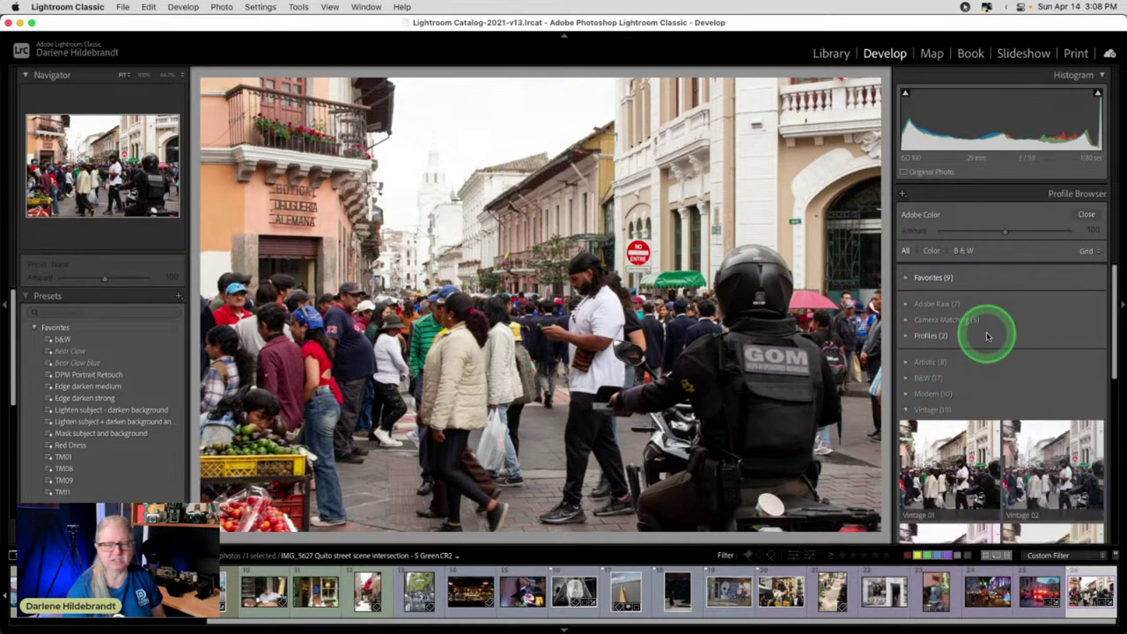
scroll(986, 332, "down", 3)
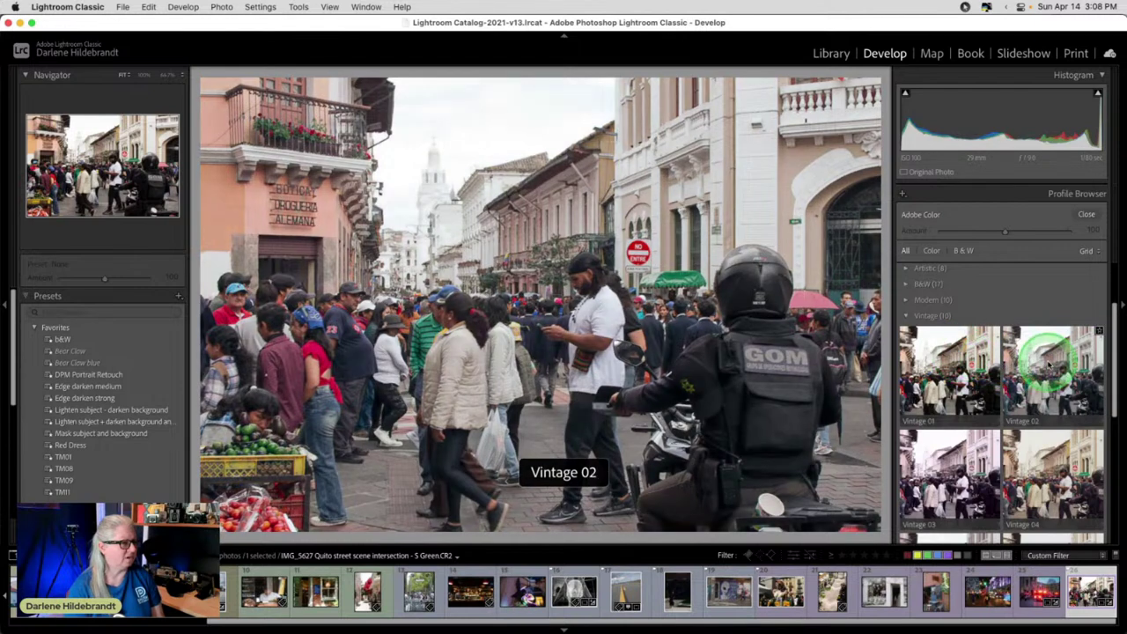
scroll(1048, 363, "down", 2)
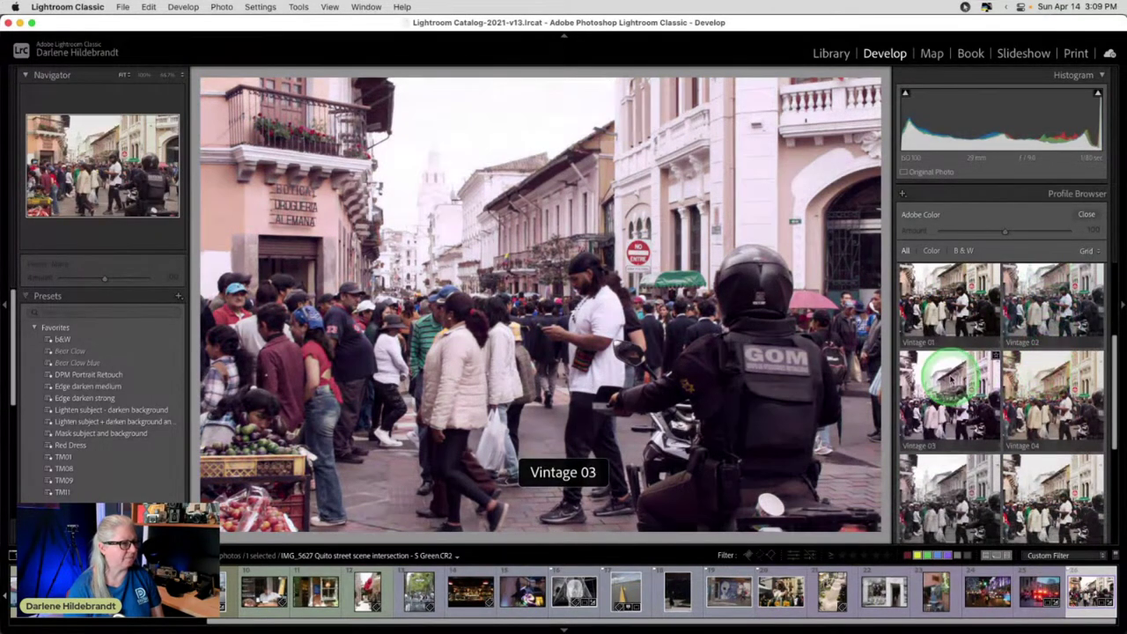
scroll(950, 387, "down", 2)
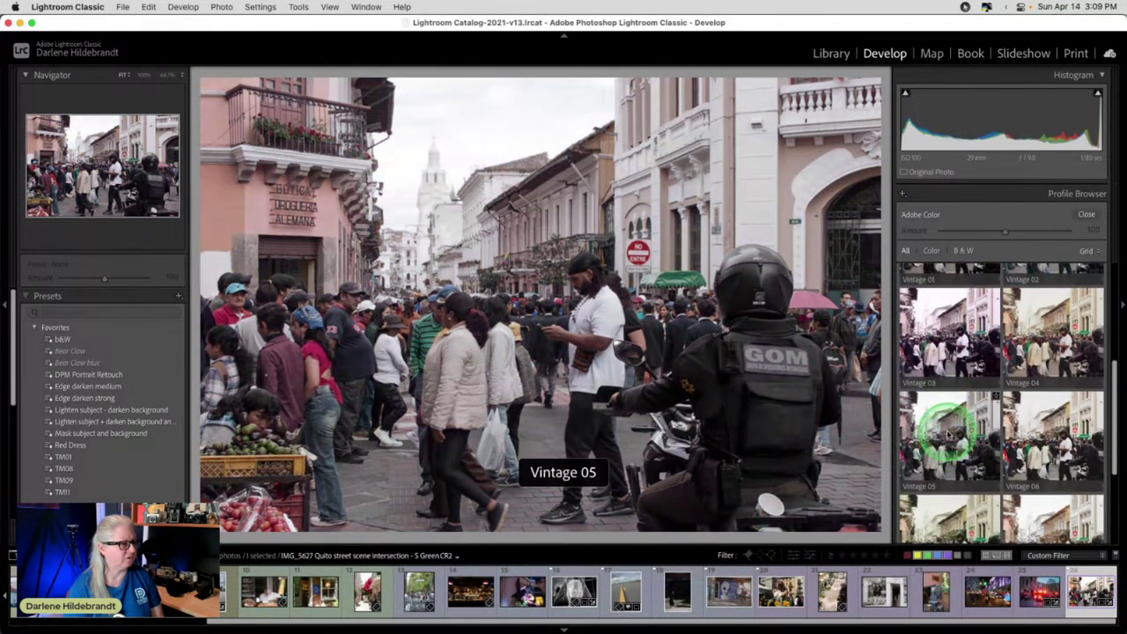
scroll(1056, 432, "down", 3)
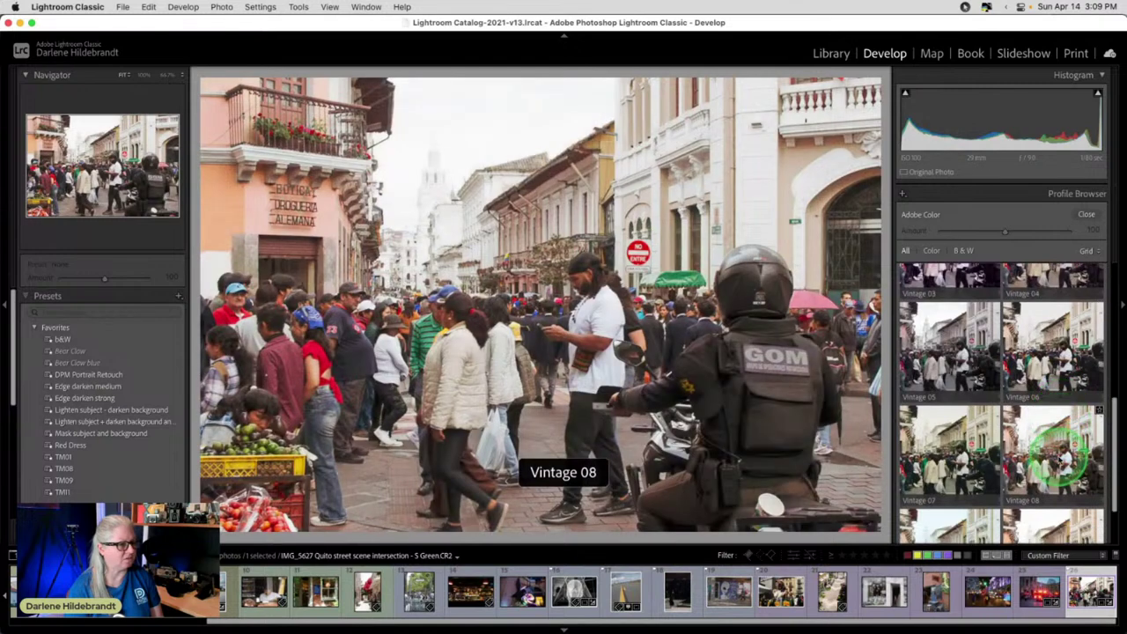
scroll(942, 454, "down", 1)
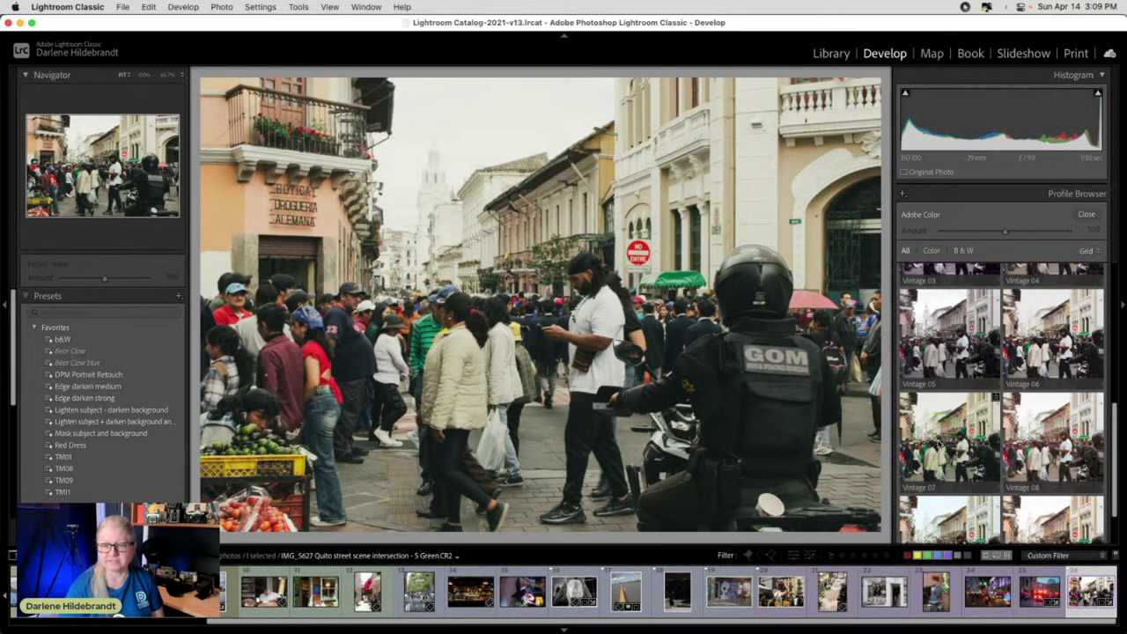
scroll(949, 435, "down", 2)
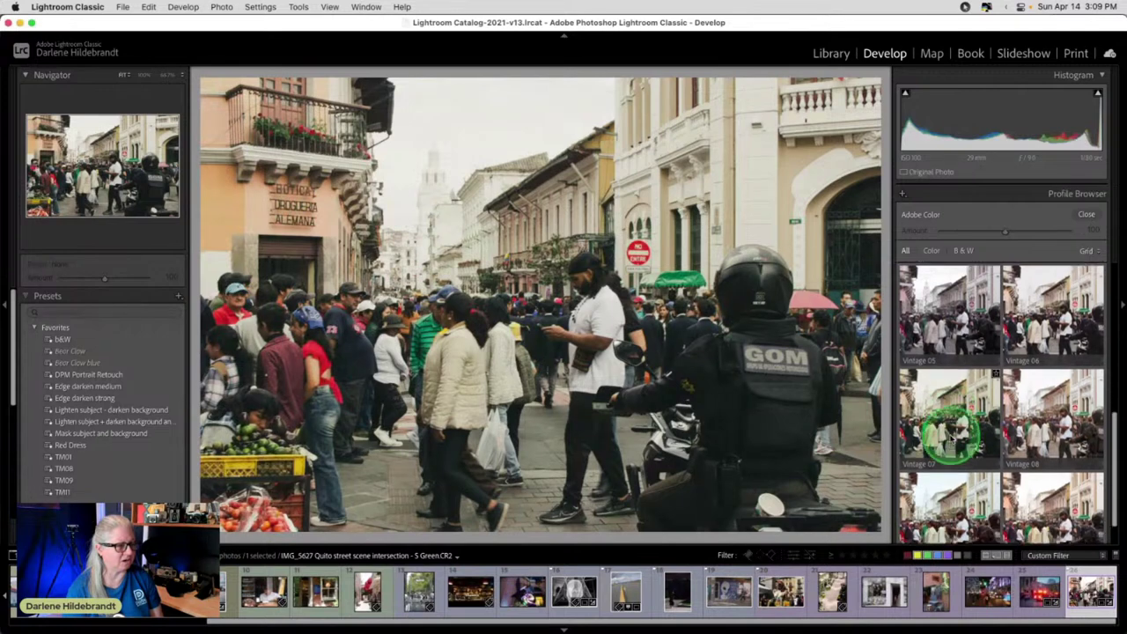
left_click(946, 471)
left_click(1052, 486)
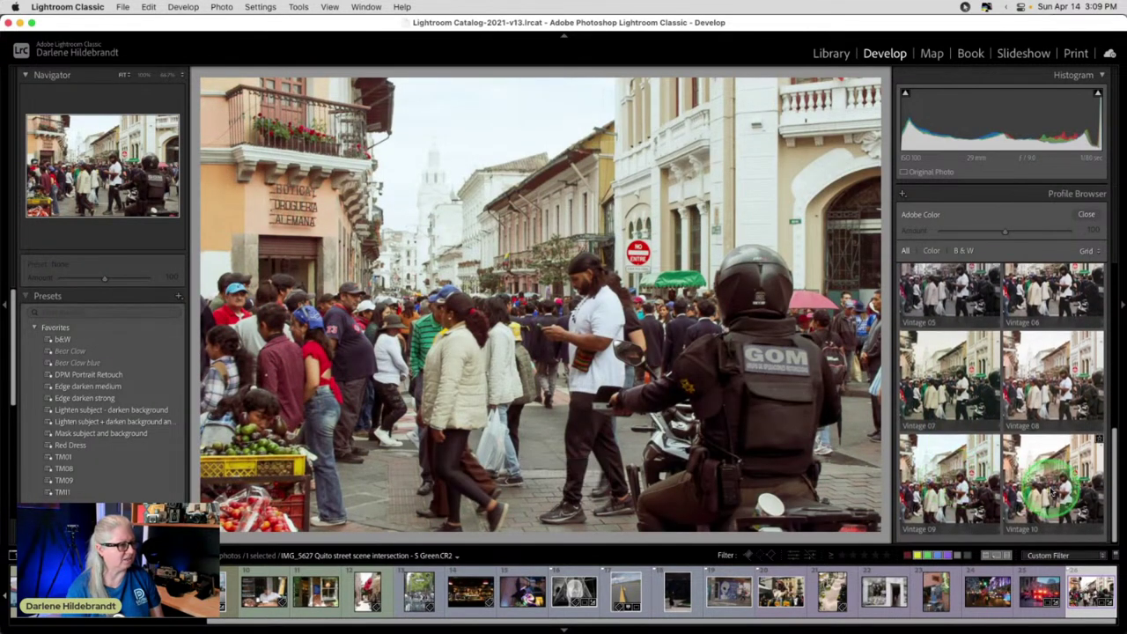
scroll(1012, 440, "up", 3)
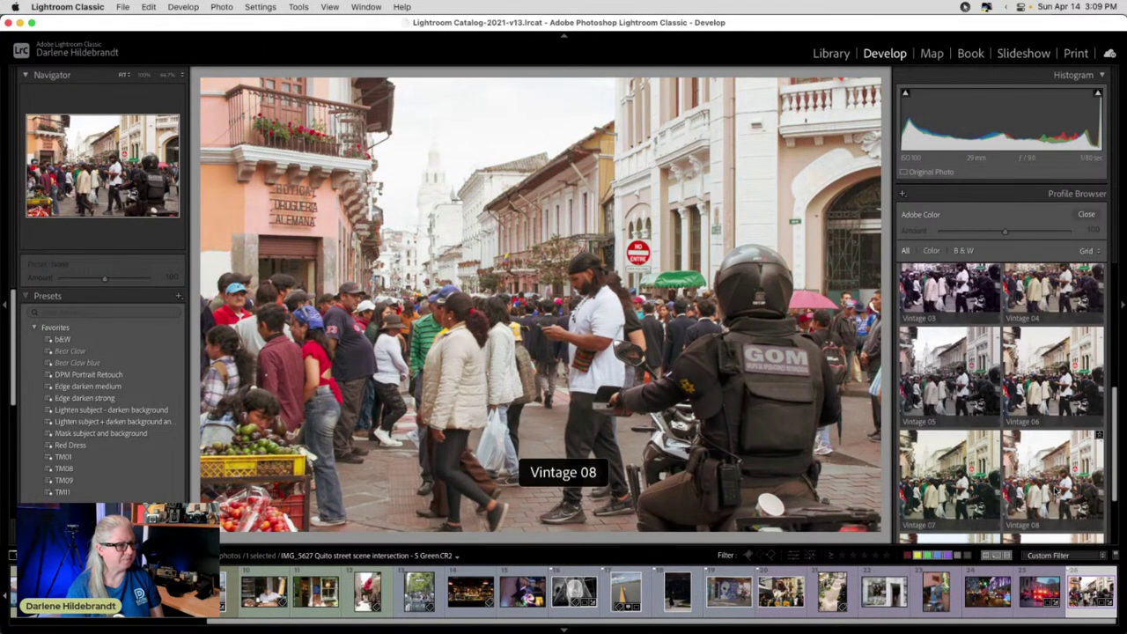
left_click(938, 374)
scroll(938, 374, "up", 3)
left_click(939, 379)
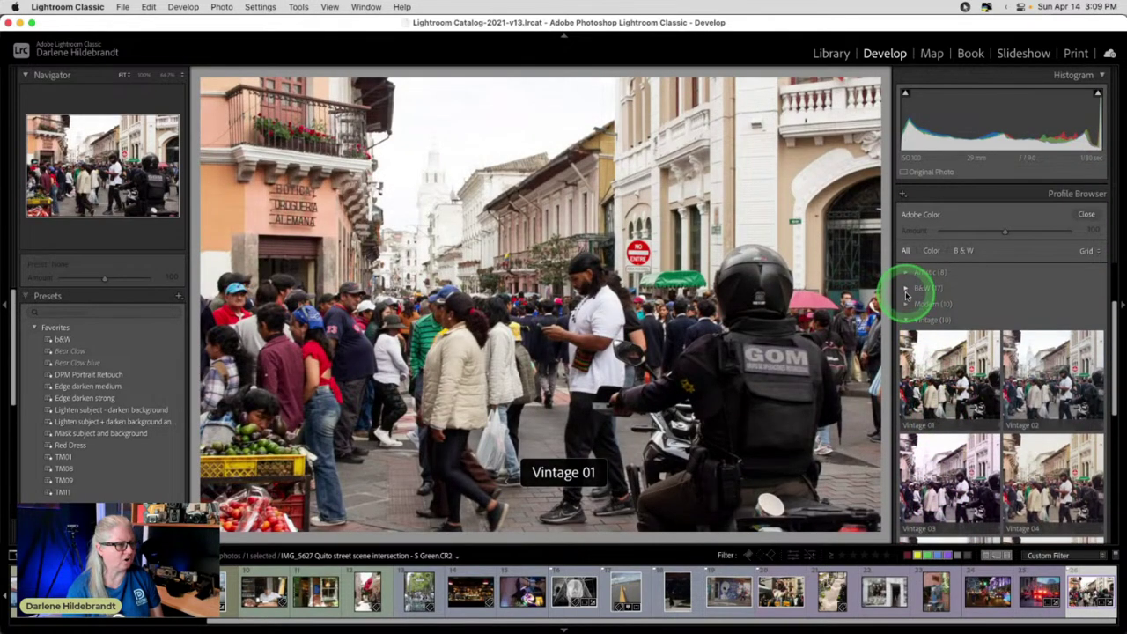
- Preview the Artistic profiles on the street photo, and collapse that group
left_click(907, 273)
left_click(935, 333)
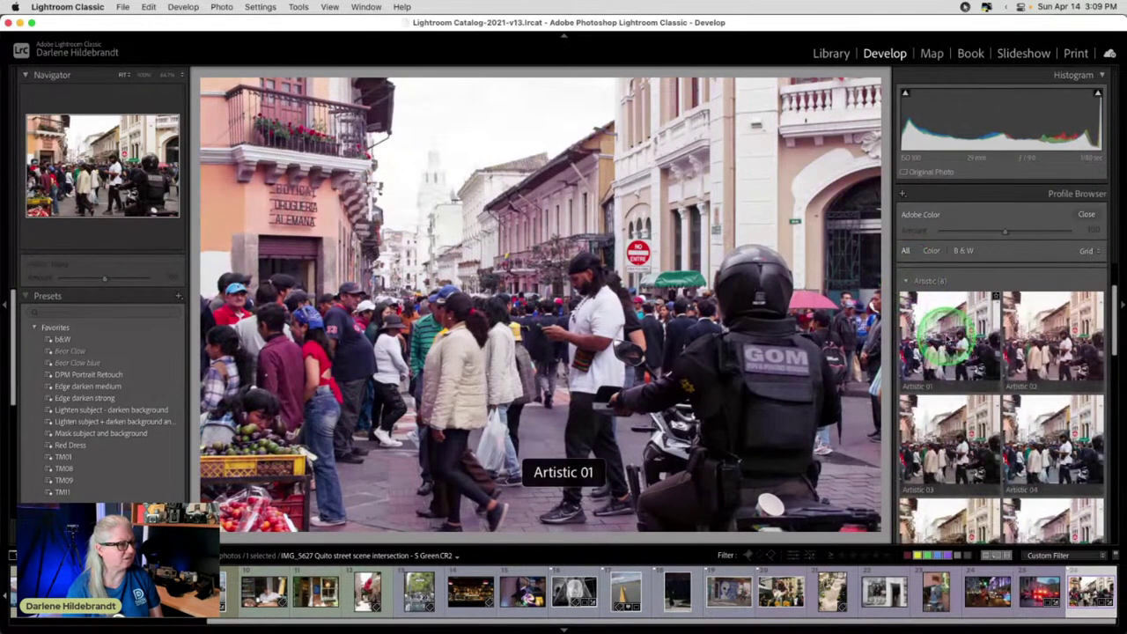
left_click(1047, 338)
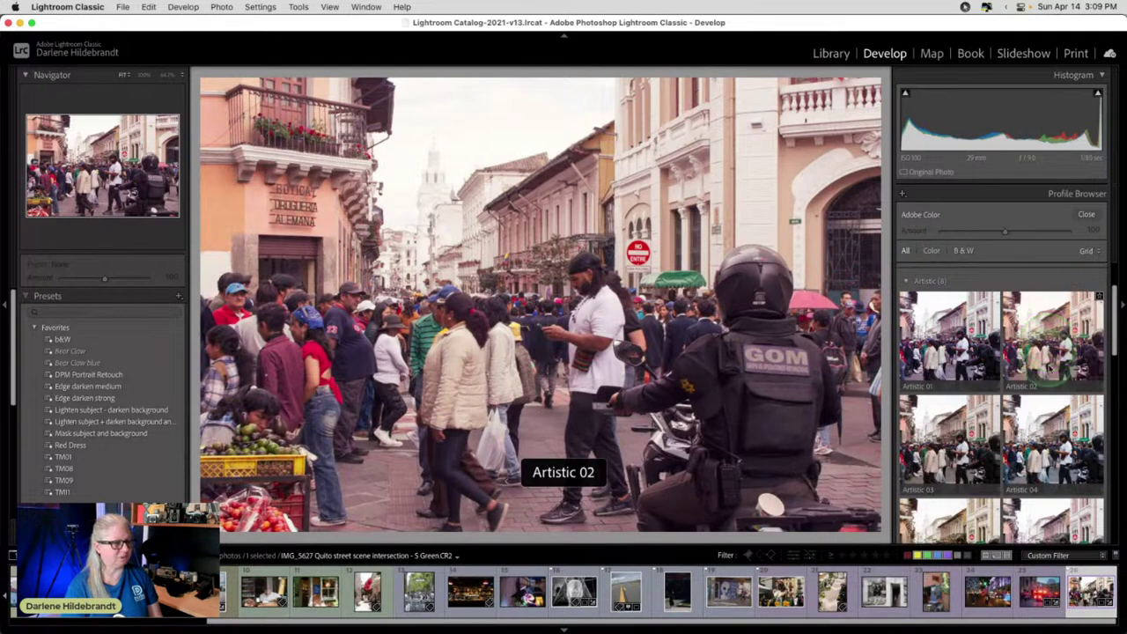
left_click(1052, 432)
left_click(943, 421)
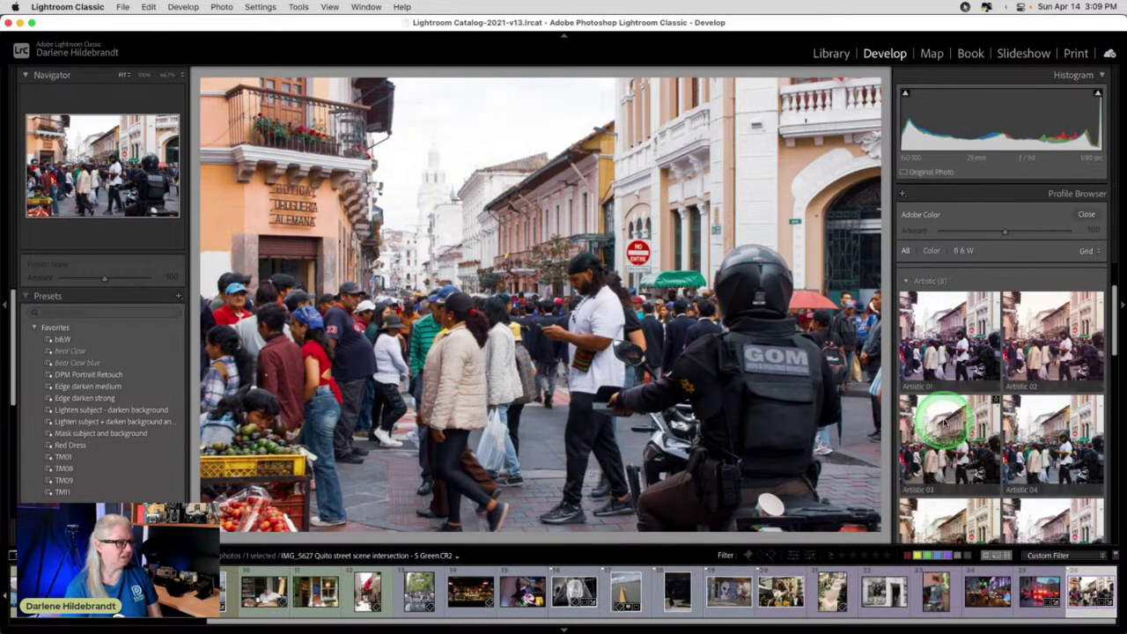
scroll(944, 422, "down", 3)
left_click(945, 423)
left_click(1049, 407)
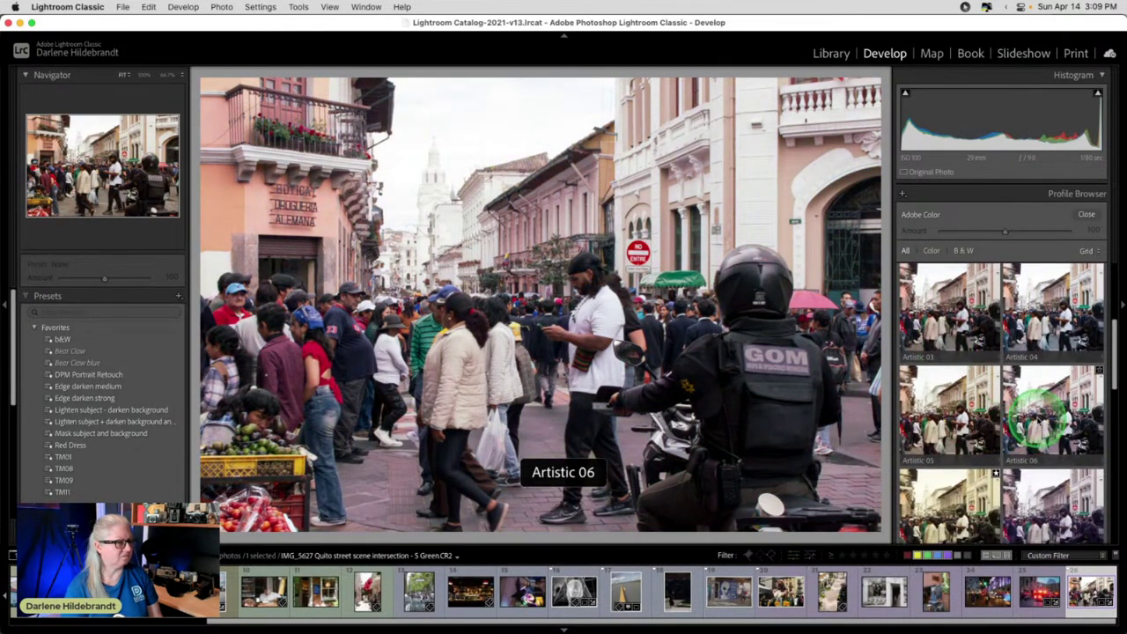
scroll(1052, 405, "down", 3)
left_click(1059, 401)
left_click(949, 409)
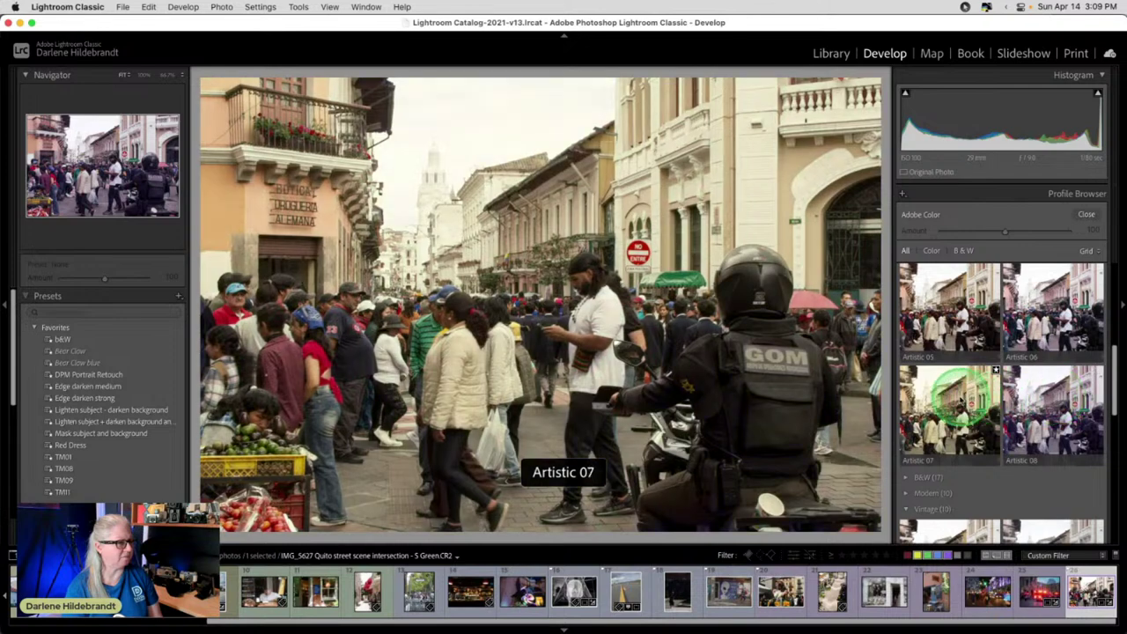
scroll(949, 409, "up", 5)
left_click(951, 396)
left_click(904, 346)
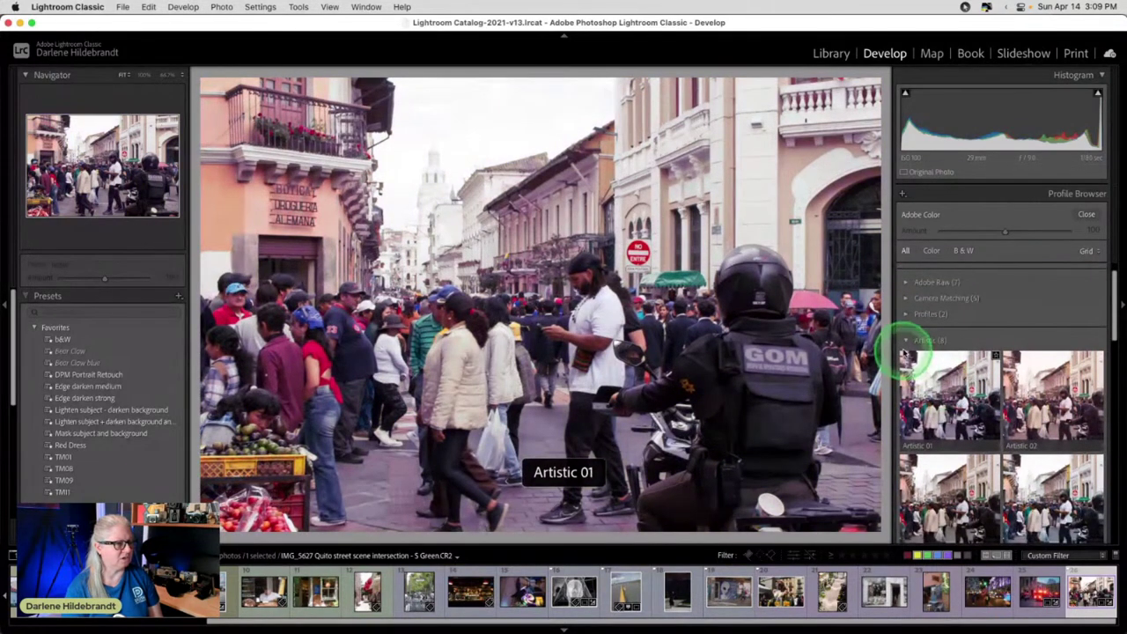
- Preview several Modern profiles, including Modern 02 and Modern 03, and leave the profile browser with Adobe Color kept
left_click(907, 371)
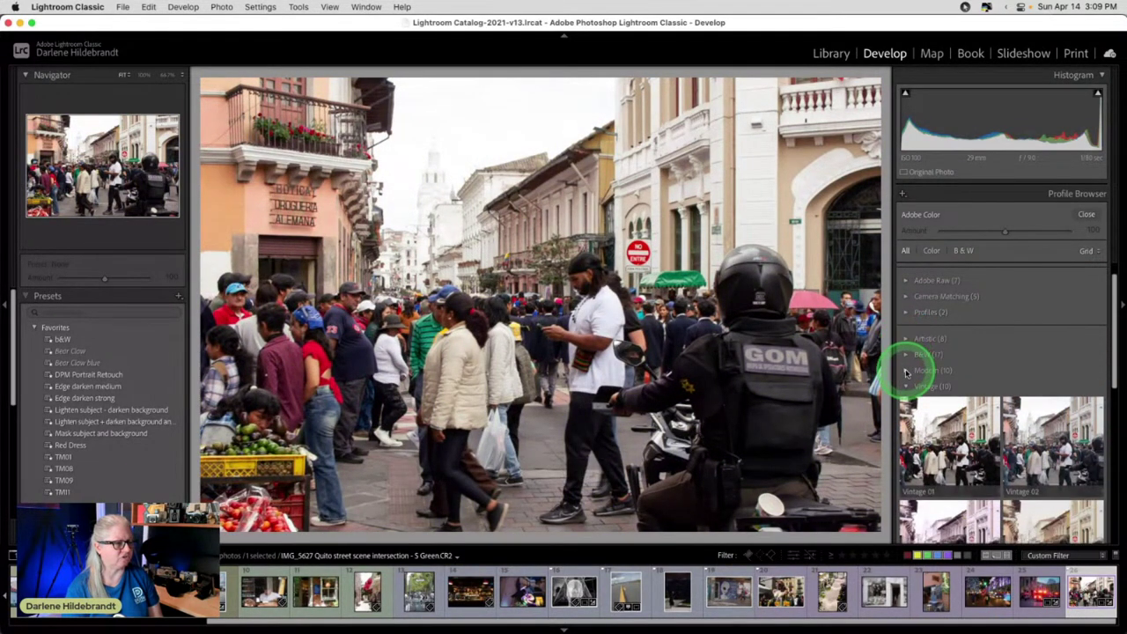
scroll(951, 396, "down", 2)
left_click(1020, 373)
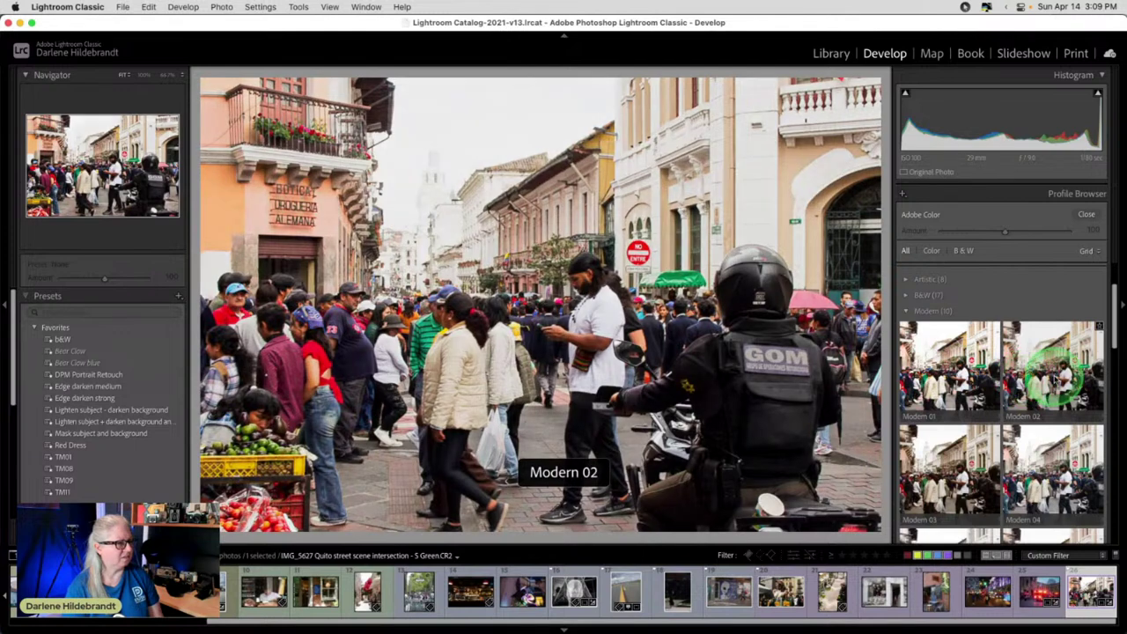
left_click(1056, 482)
left_click(939, 471)
scroll(942, 471, "down", 1)
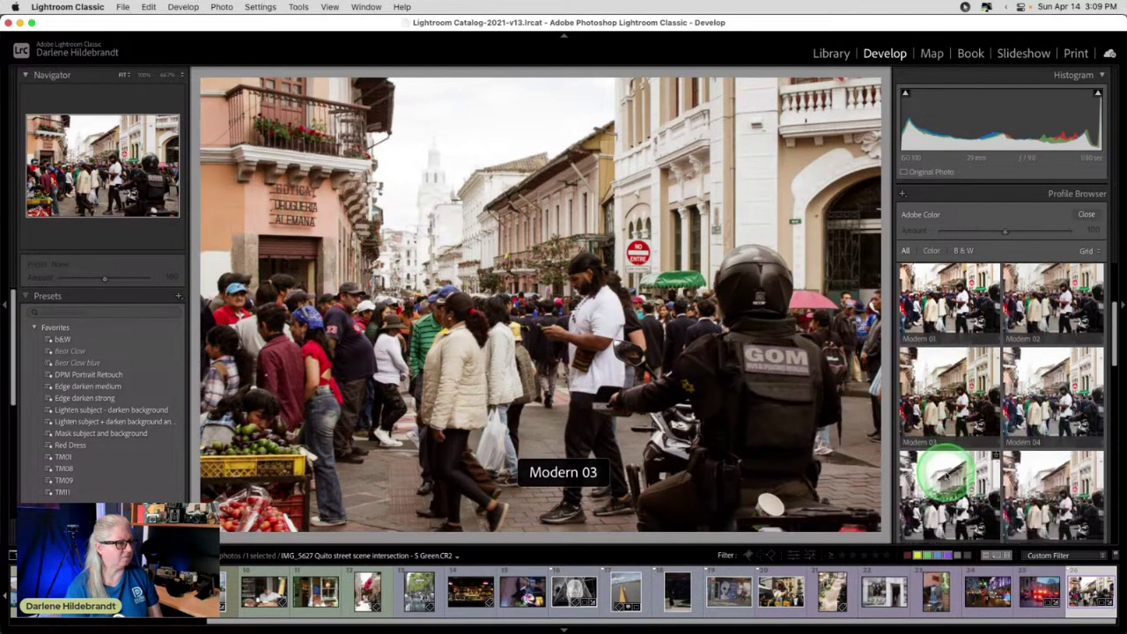
left_click(947, 471)
left_click(945, 382)
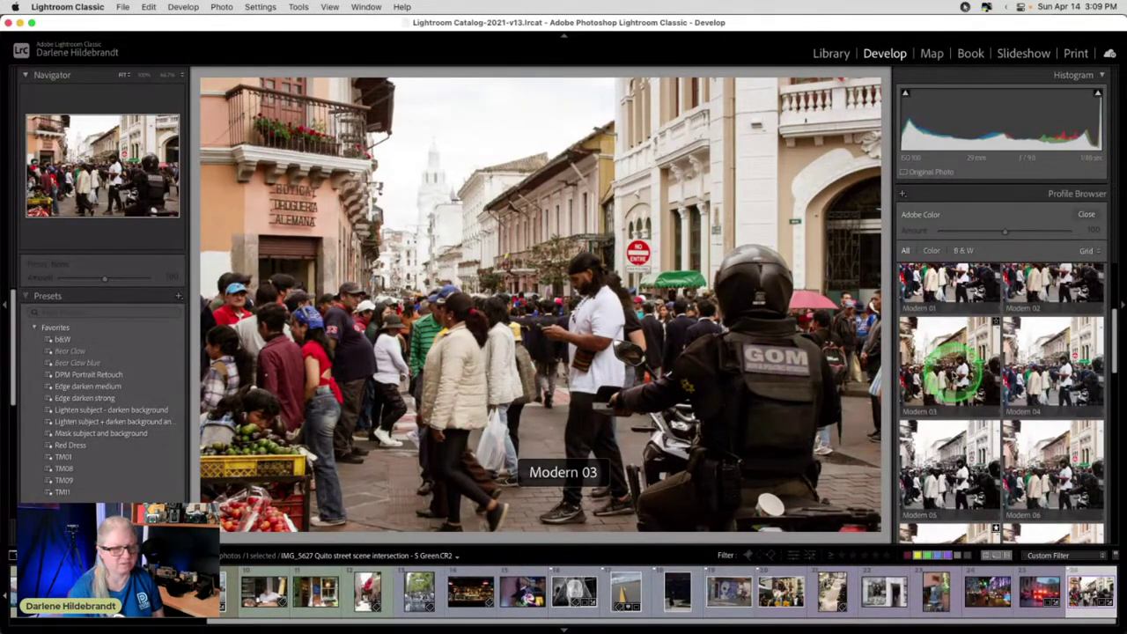
left_click(1086, 214)
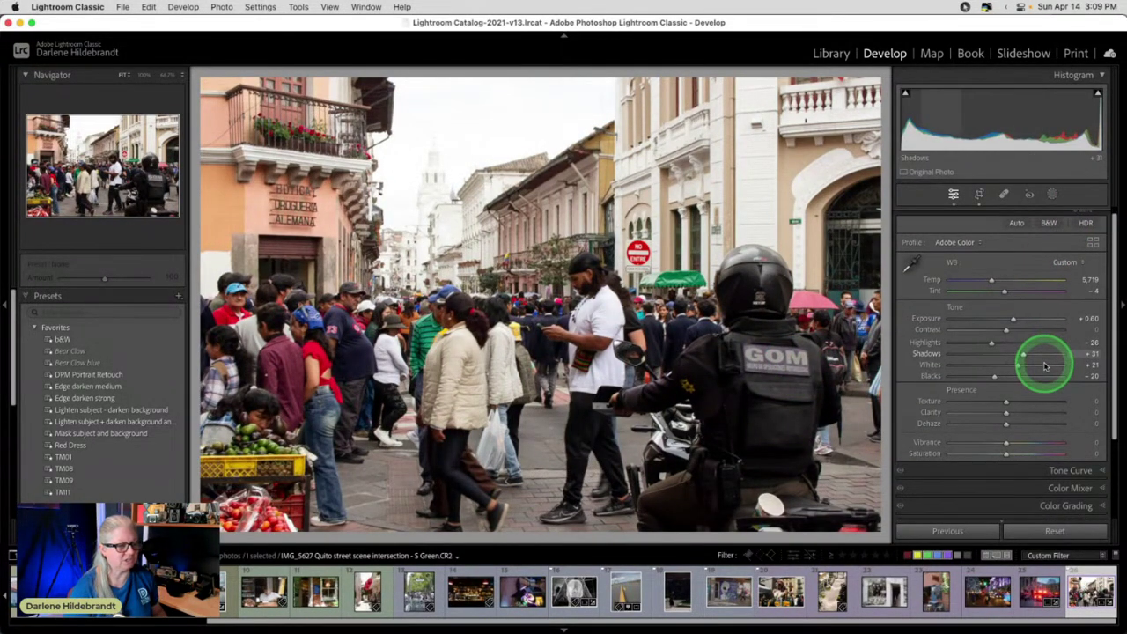
- Try lifting the black point of the tone curve with a shadow point at 69/78, and reset the curve to Linear
scroll(1045, 365, "down", 3)
left_click(1056, 367)
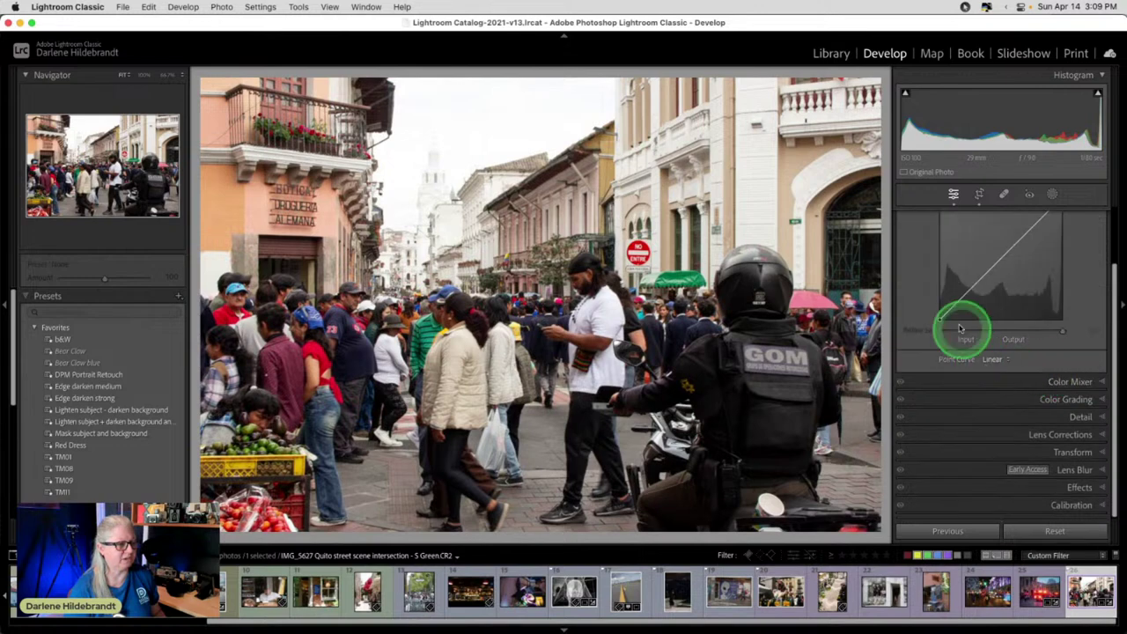
scroll(940, 322, "up", 2)
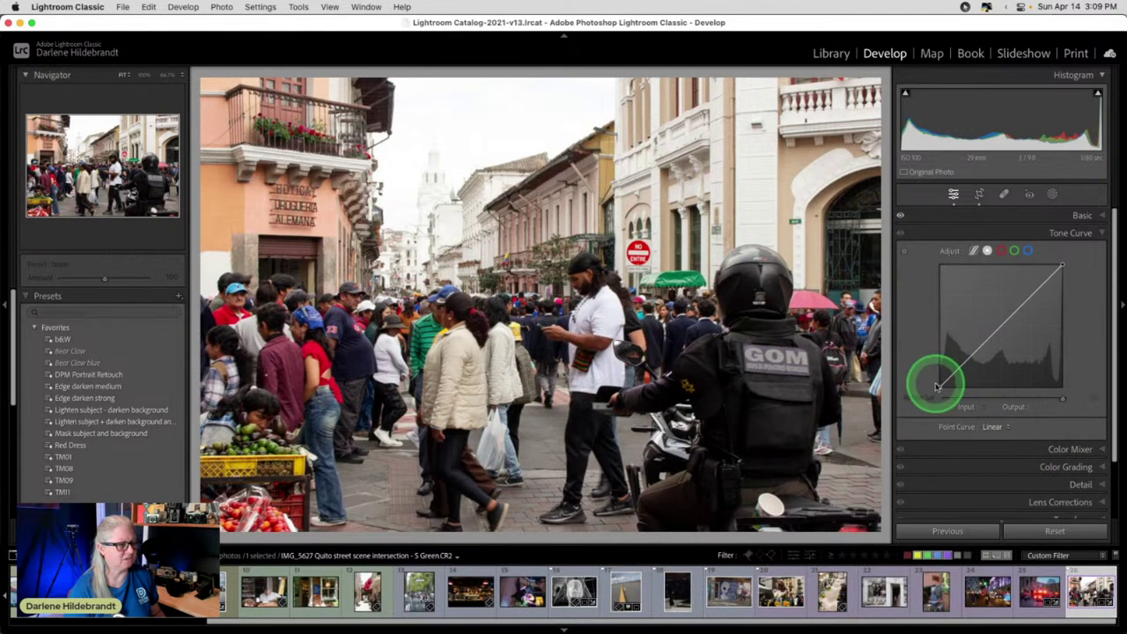
left_click_drag(938, 385, 928, 380)
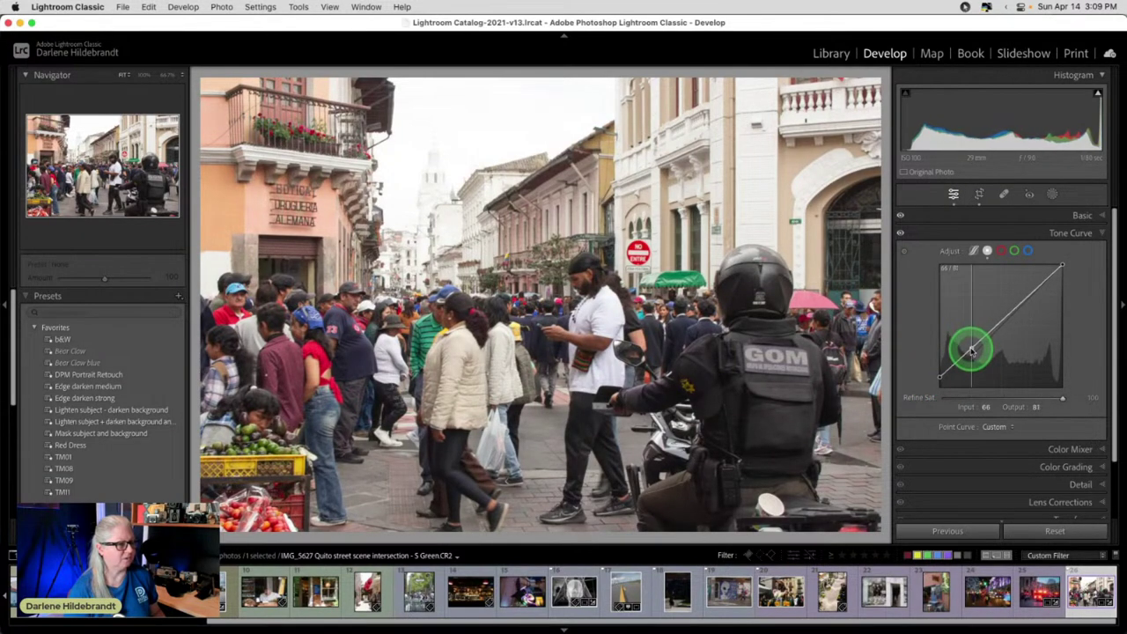
left_click_drag(970, 350, 972, 348)
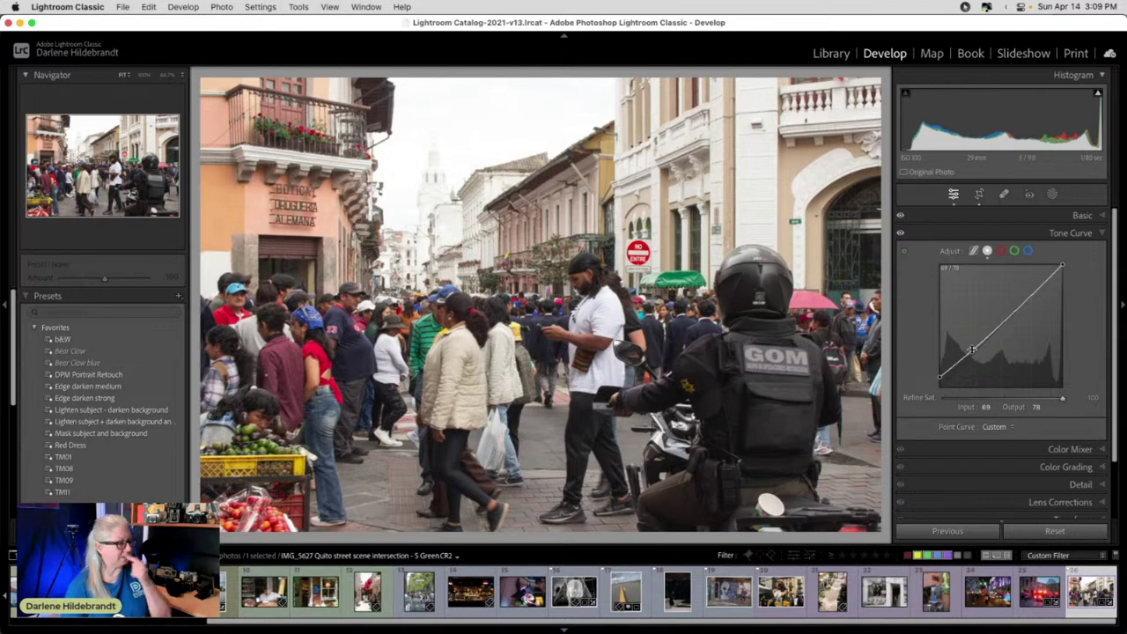
left_click_drag(940, 379, 936, 384)
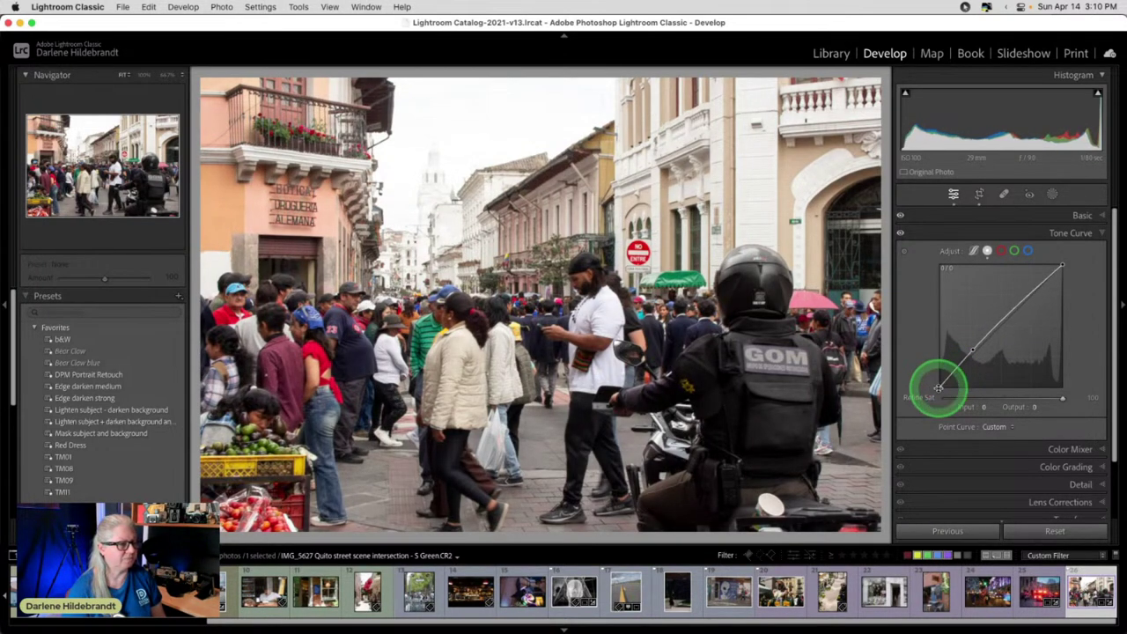
double_click(985, 335)
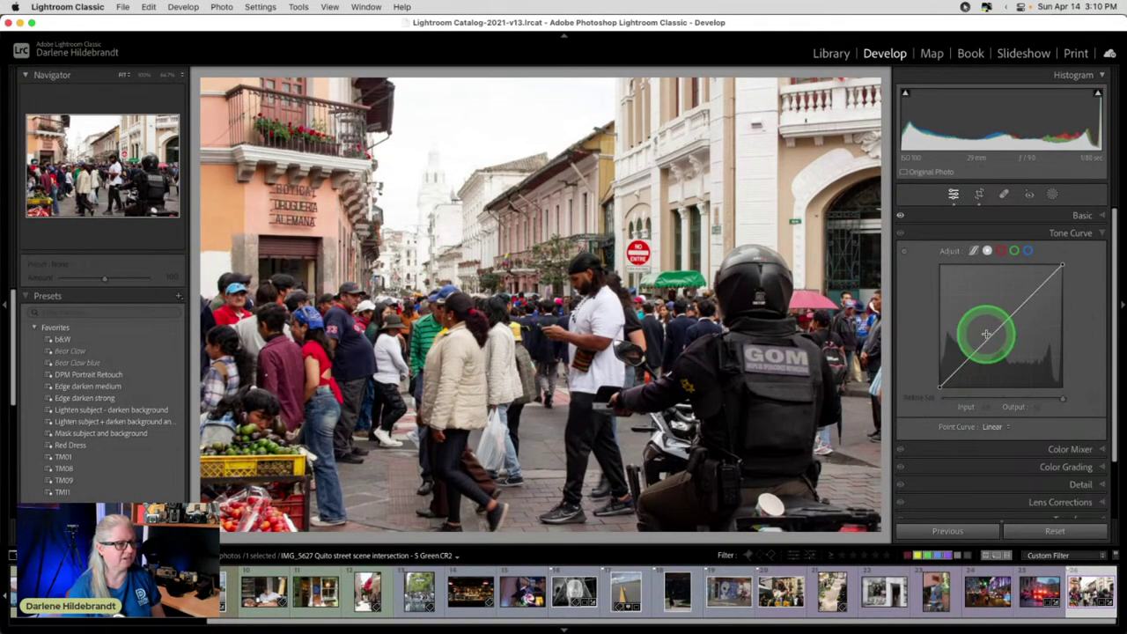
- Set Texture and Clarity to +7 each, and compare the edit with the photo's before version
left_click(1081, 216)
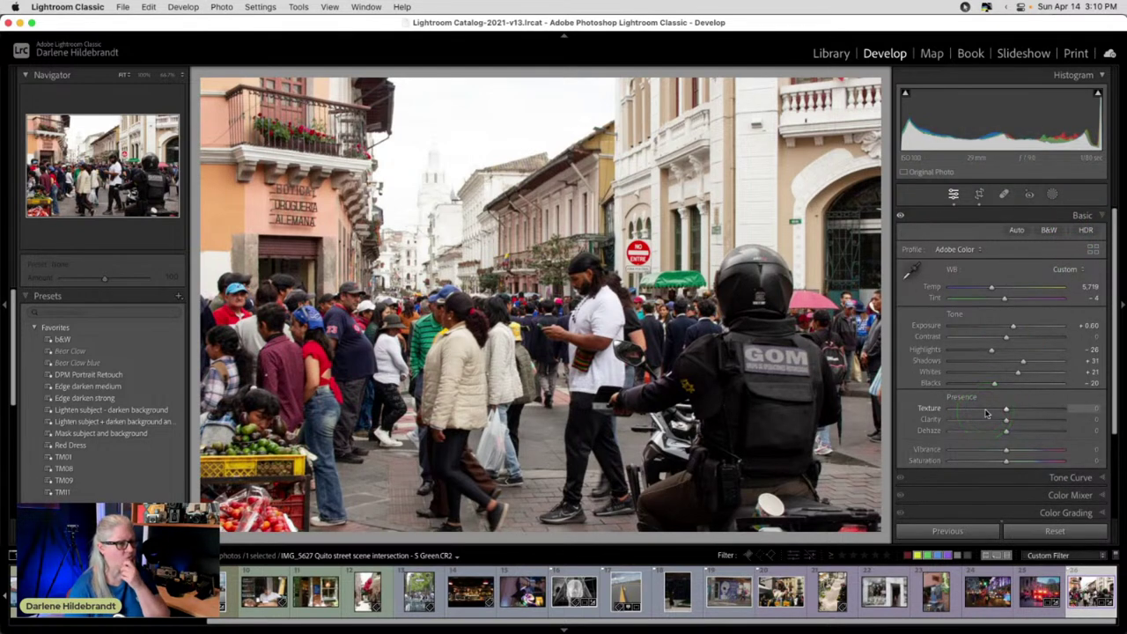
left_click_drag(998, 419, 1011, 423)
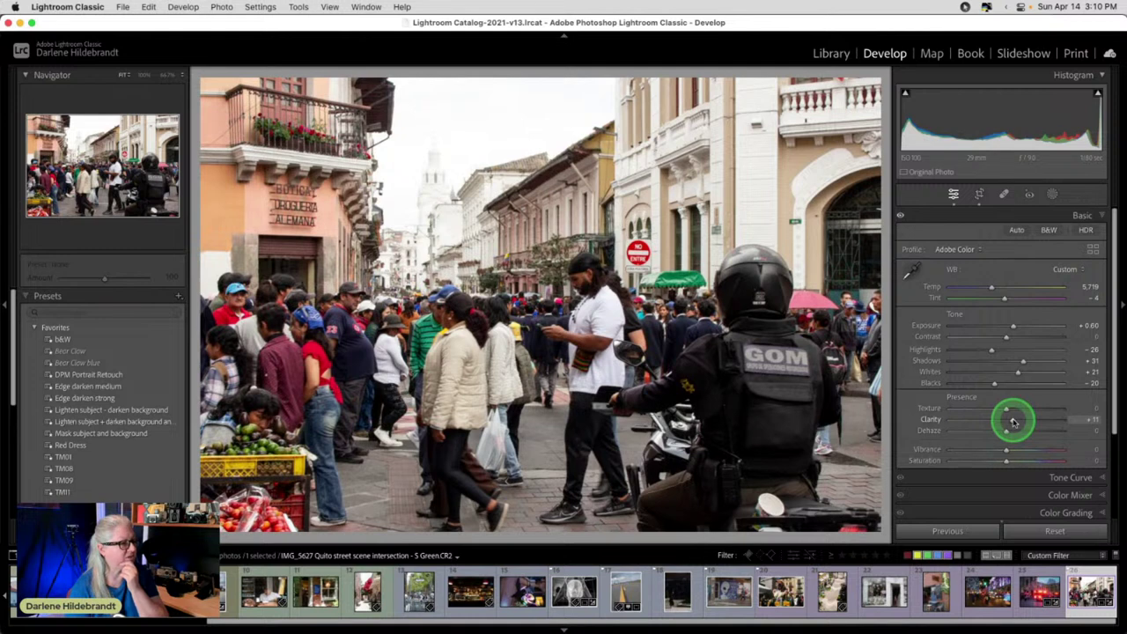
left_click_drag(1005, 411, 1008, 399)
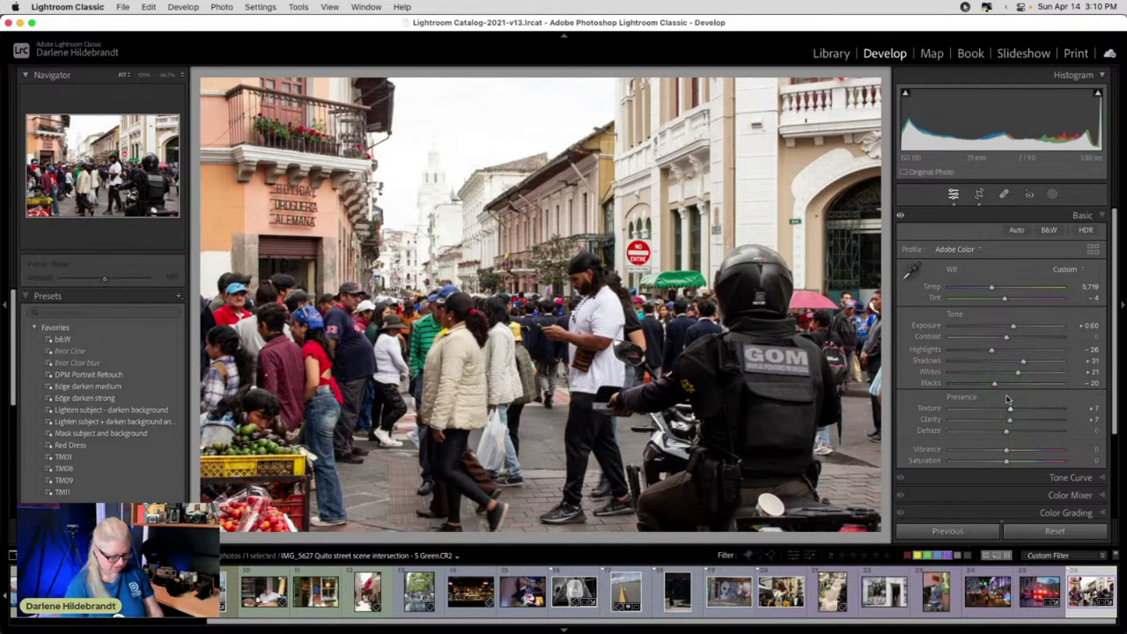
key("backslash")
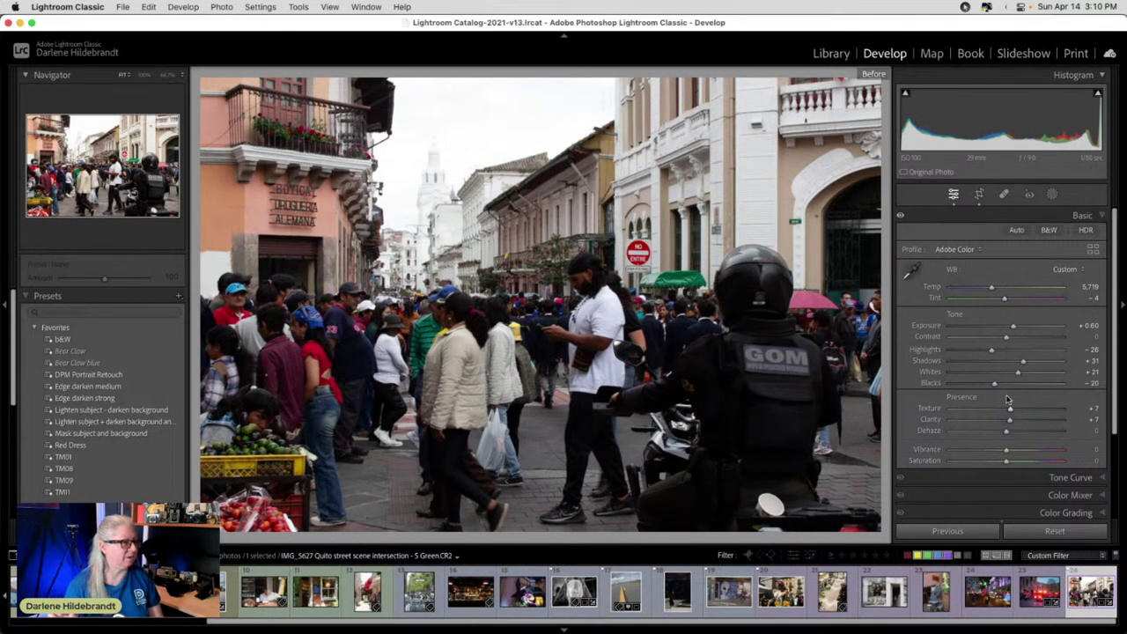
key("backslash")
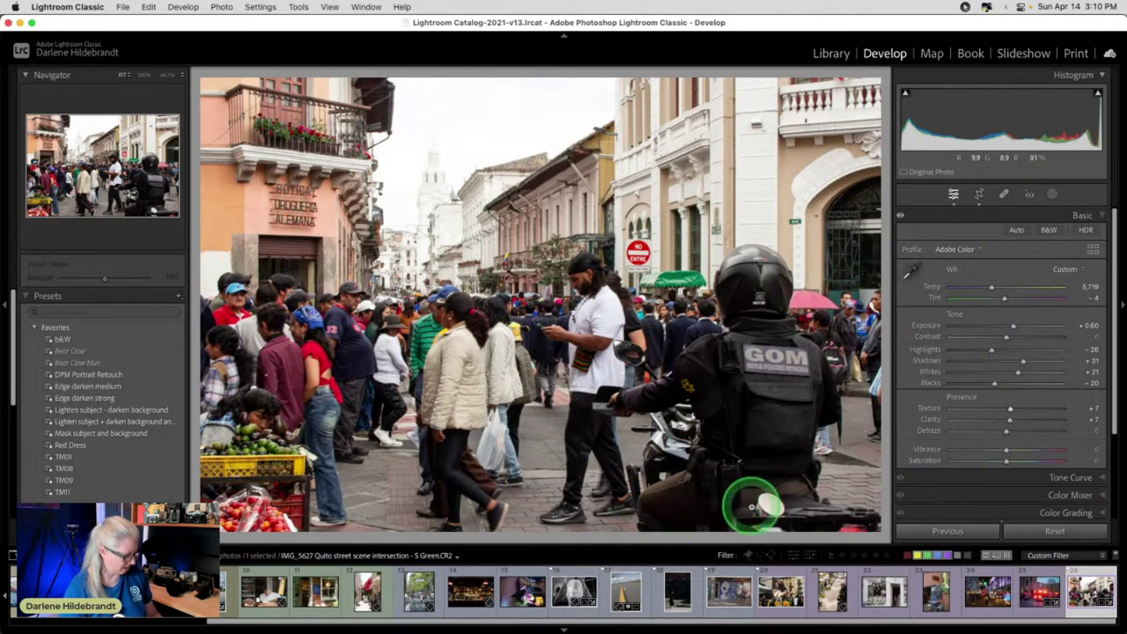
- Heal the bright round spot on the motorcycle behind the officer at size 81, sampling from the dark back of his vest
key("q")
scroll(761, 503, "up", 1)
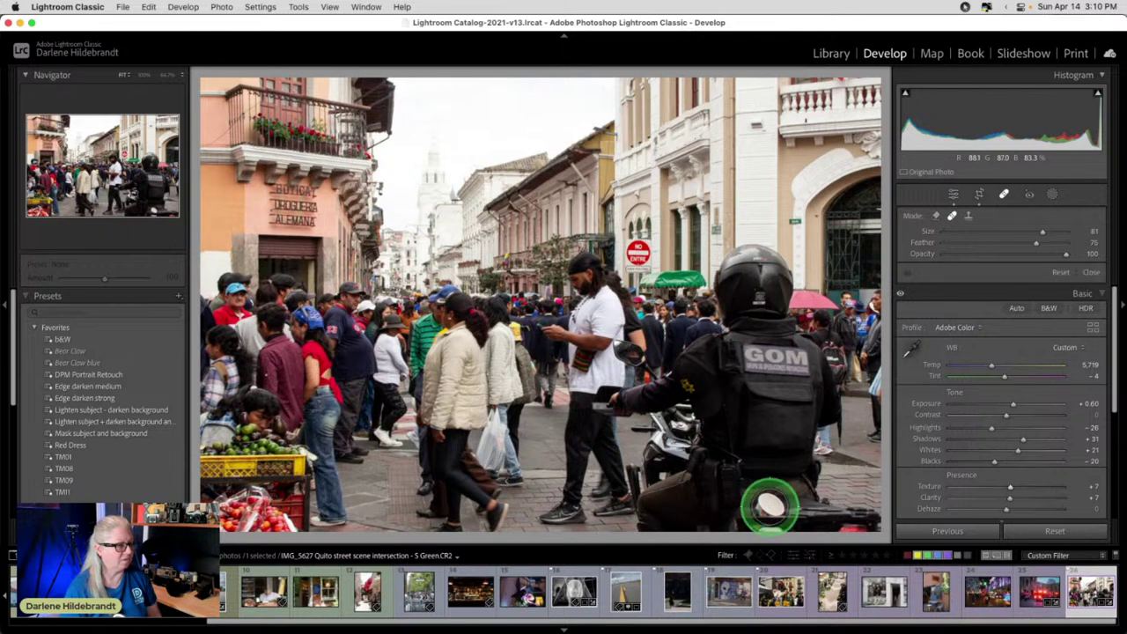
left_click(767, 504)
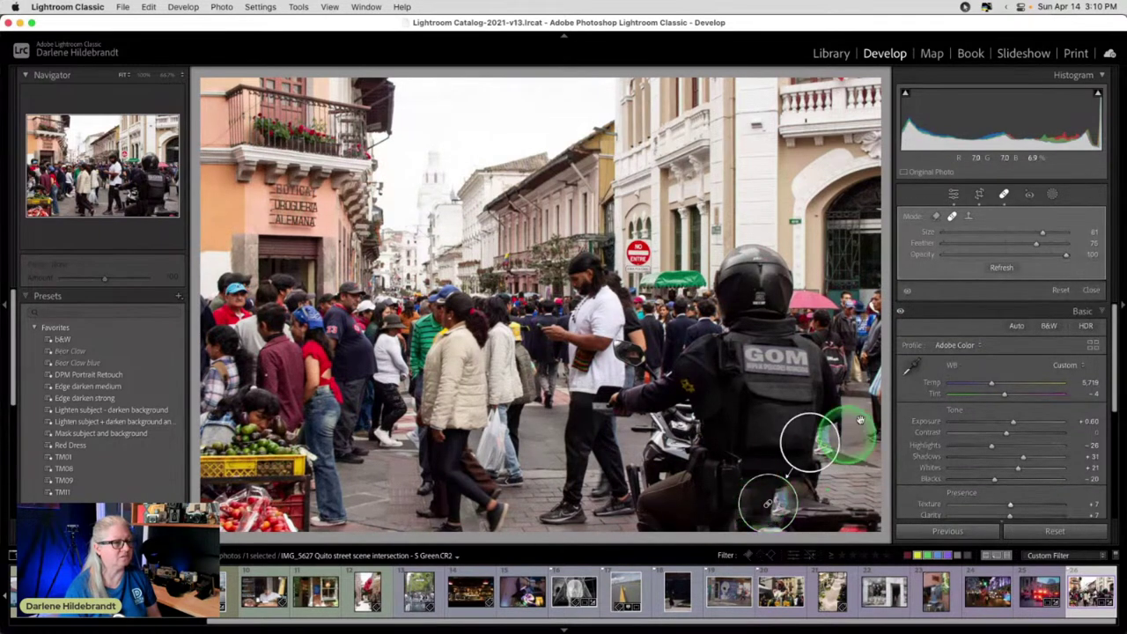
mouse_move(801, 433)
left_mouse_down()
mouse_move(767, 416)
mouse_move(762, 425)
left_mouse_up()
- Set the healing spot's Feather to 42 and Opacity to 87, and finish healing
mouse_move(1081, 254)
left_mouse_down()
mouse_move(987, 254)
mouse_move(1046, 256)
left_mouse_up()
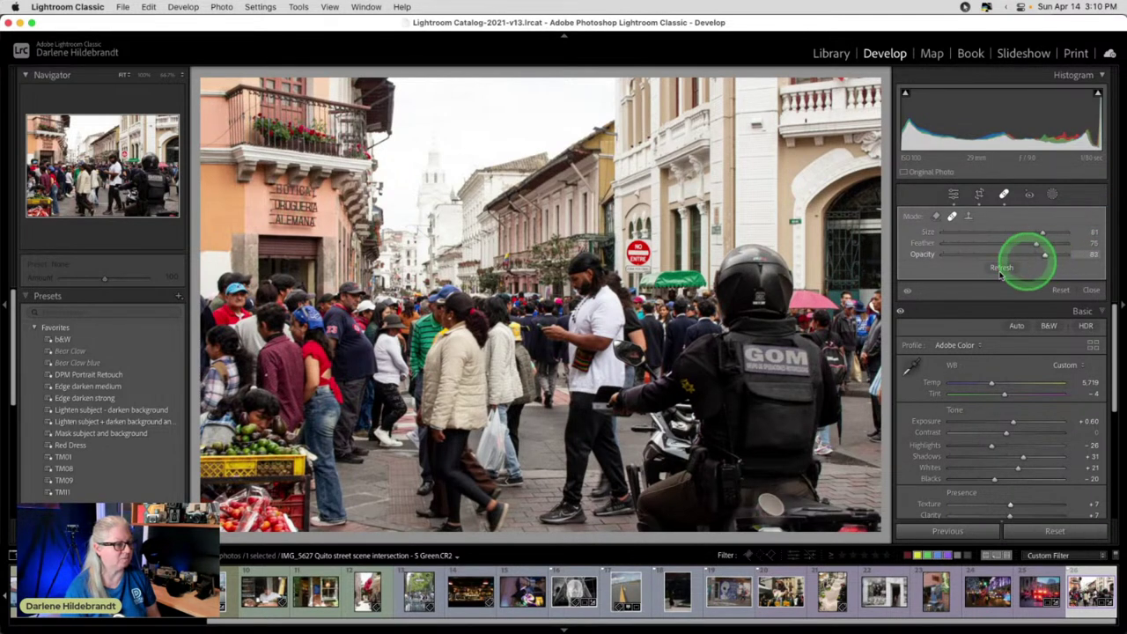
left_click_drag(763, 503, 767, 519)
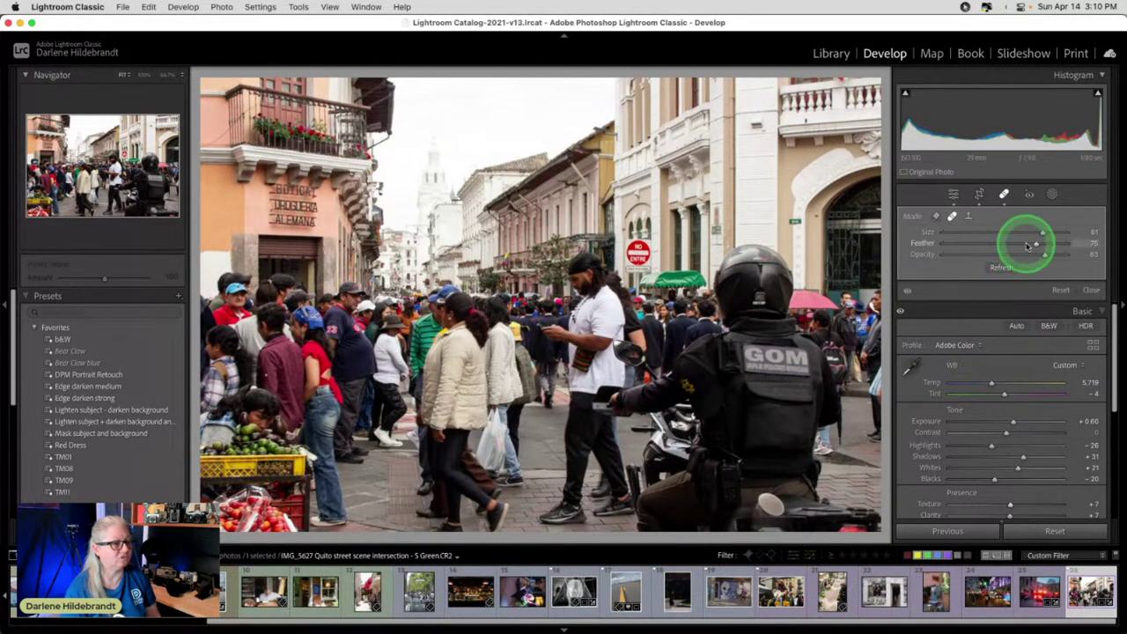
left_click_drag(1032, 243, 994, 244)
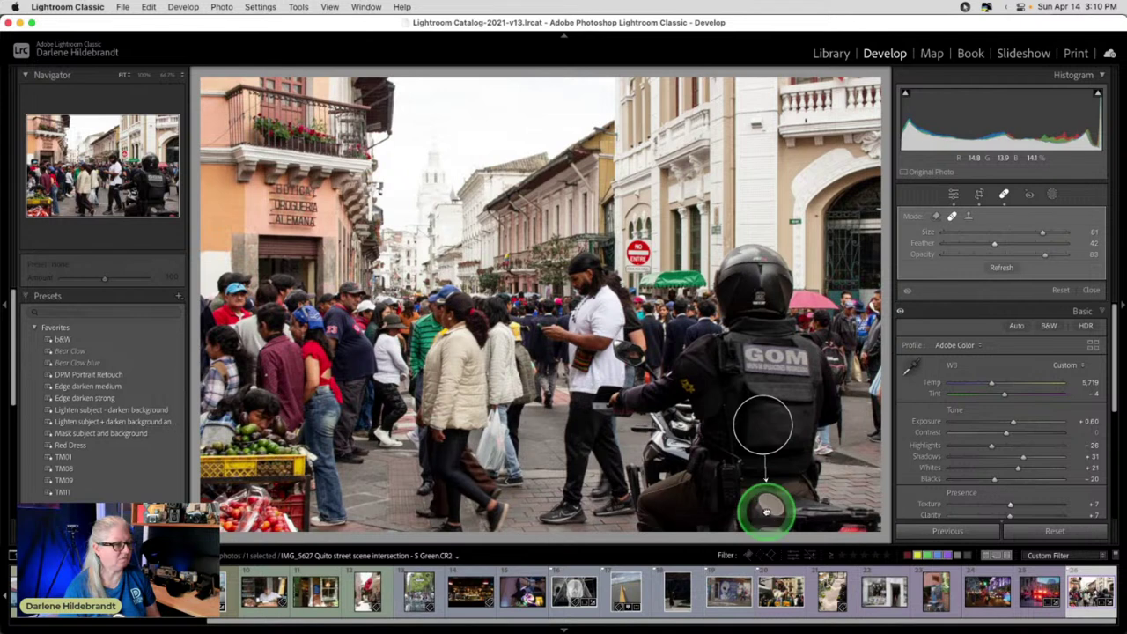
mouse_move(1042, 256)
left_mouse_down()
mouse_move(1032, 253)
mouse_move(1051, 255)
left_mouse_up()
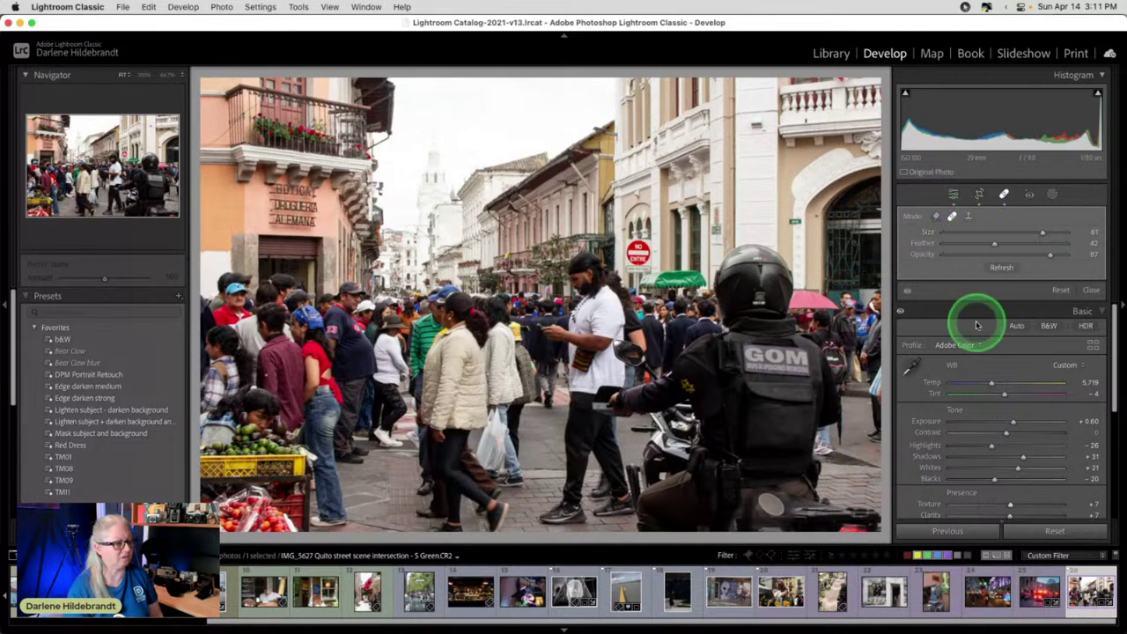
left_click(1090, 291)
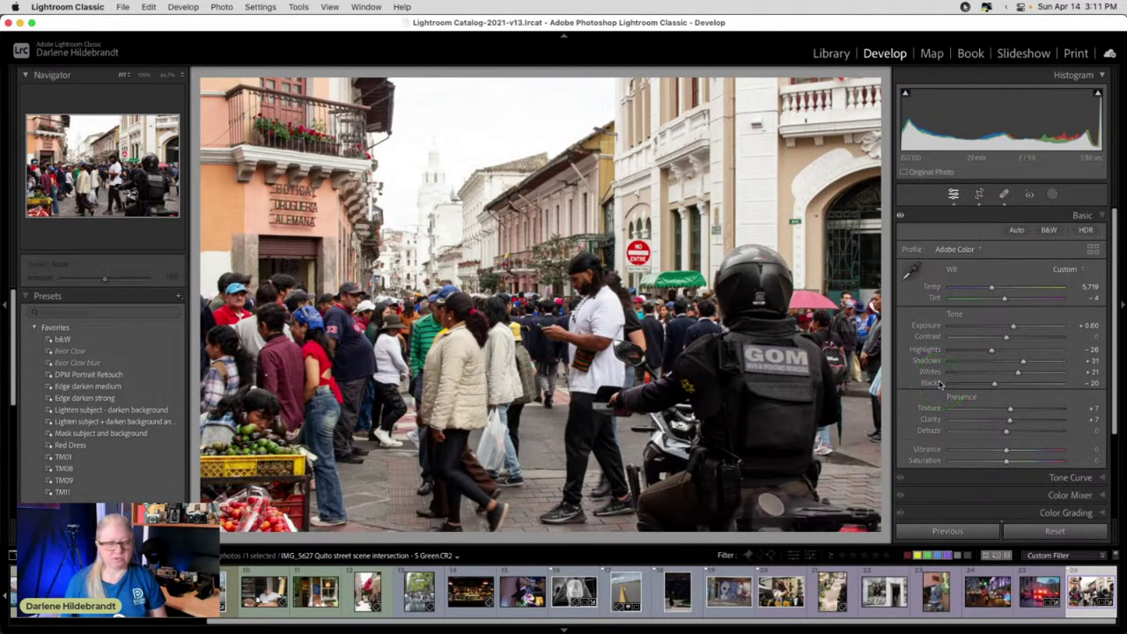
- Compare the edit with the photo's before version, and apply the Edge darken medium preset
key("backslash")
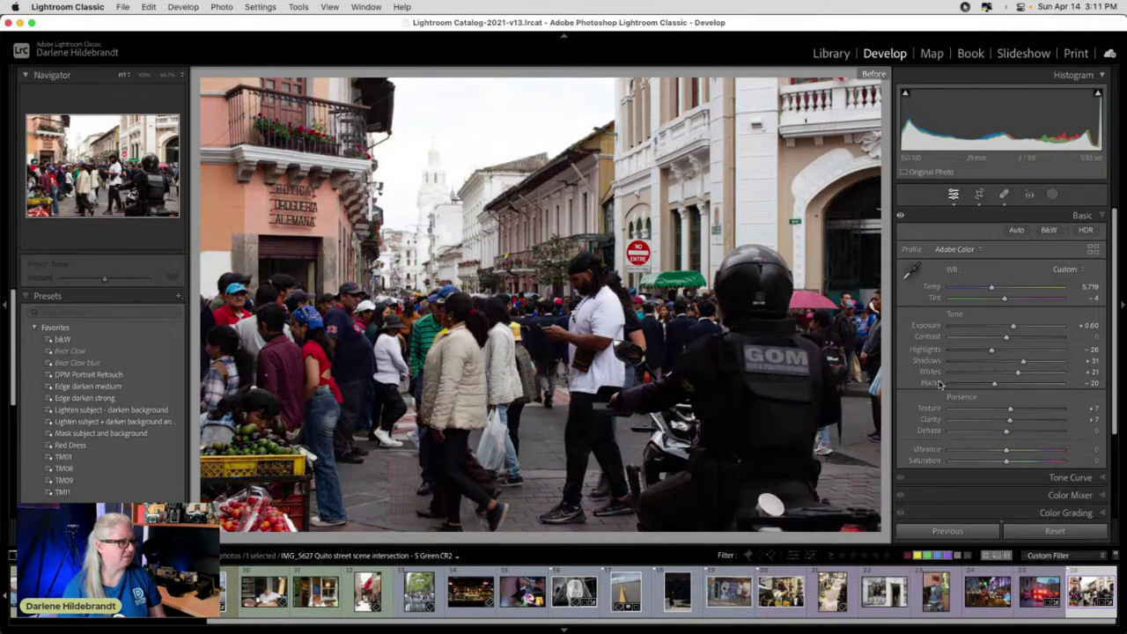
key("backslash")
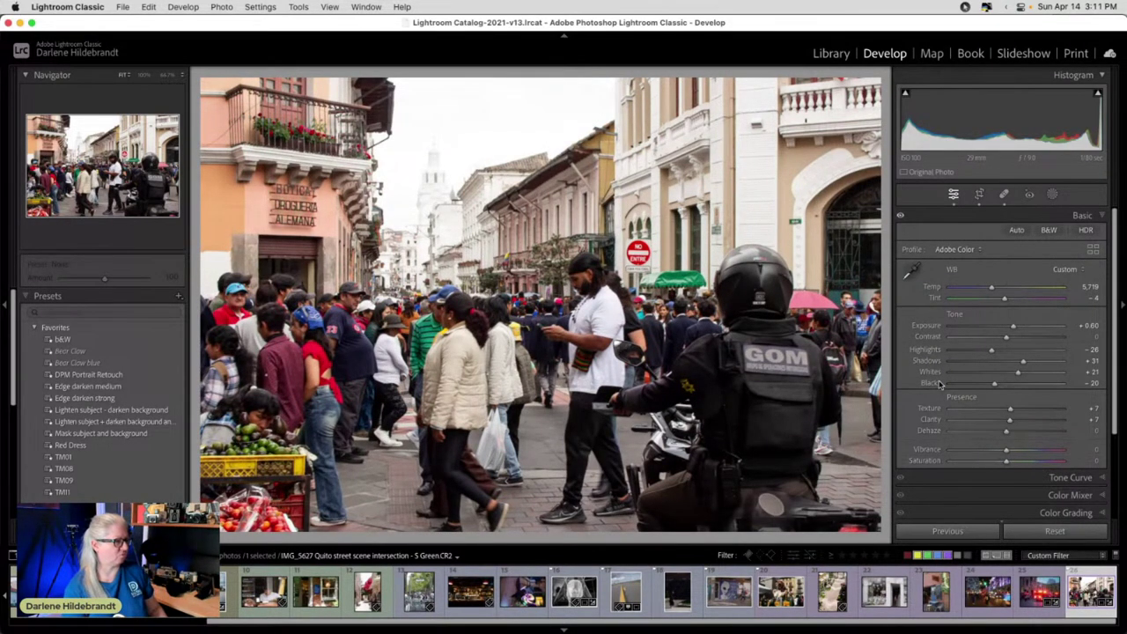
left_click(84, 386)
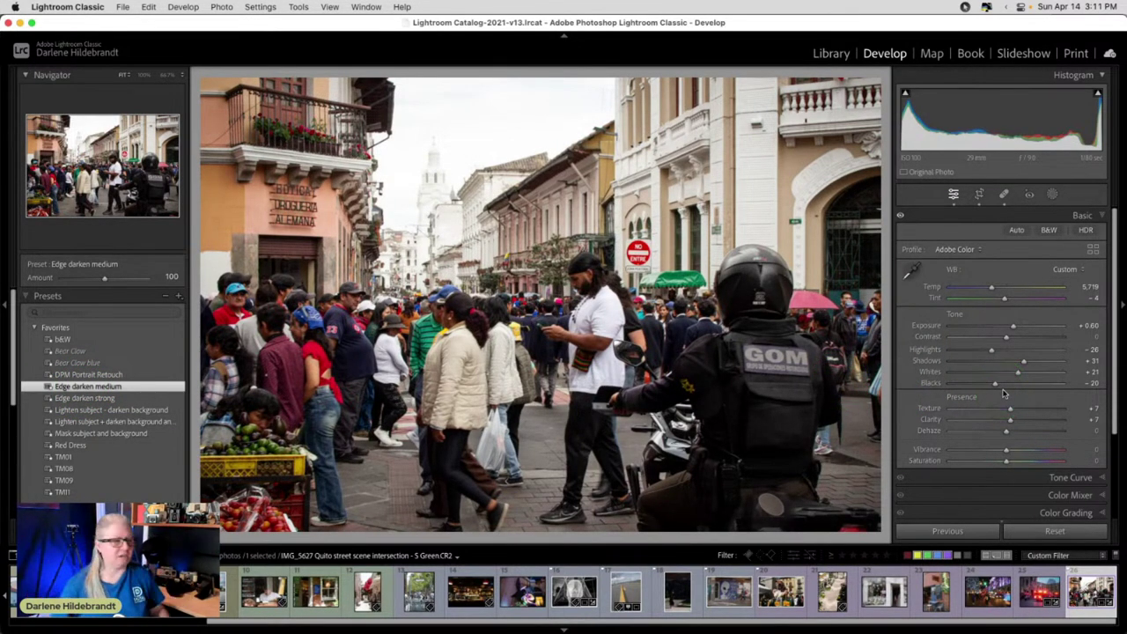
- Create a sky mask and set its Exposure to -0.21, Highlights to -100 and Dehaze to 31
left_click(1030, 197)
left_click(999, 242)
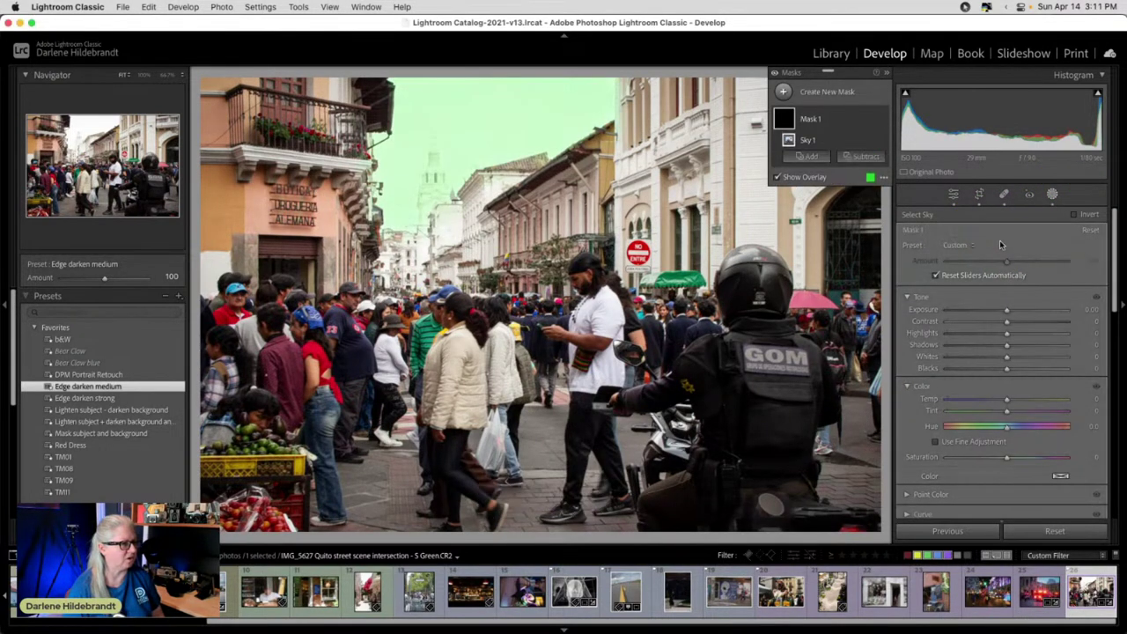
left_click_drag(452, 163, 852, 312)
left_click_drag(950, 312, 1002, 308)
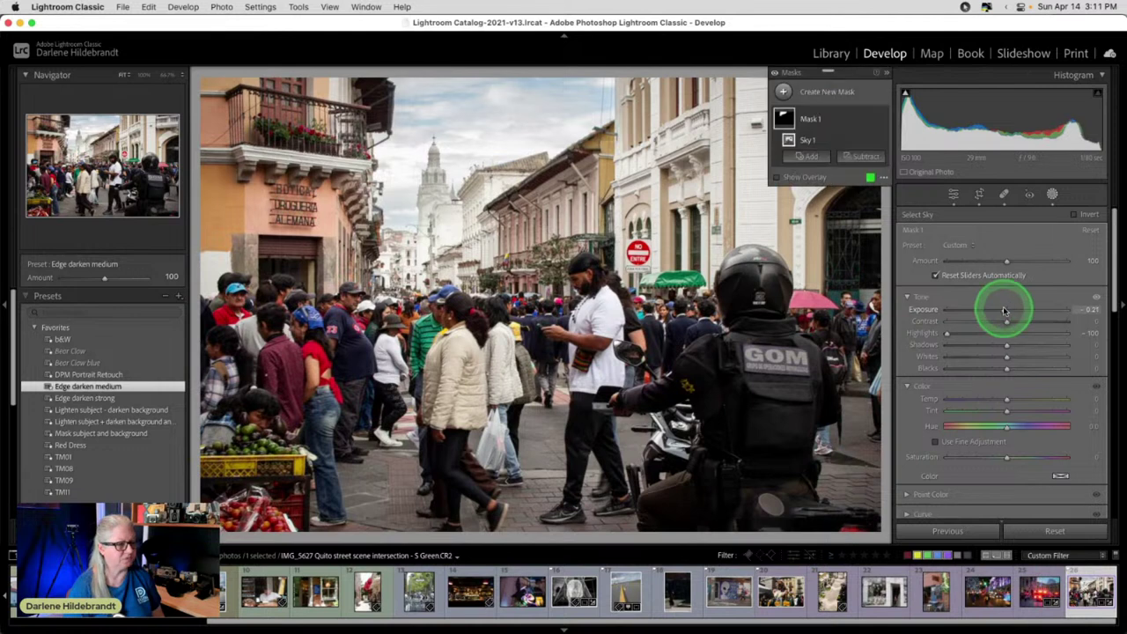
scroll(1003, 308, "down", 5)
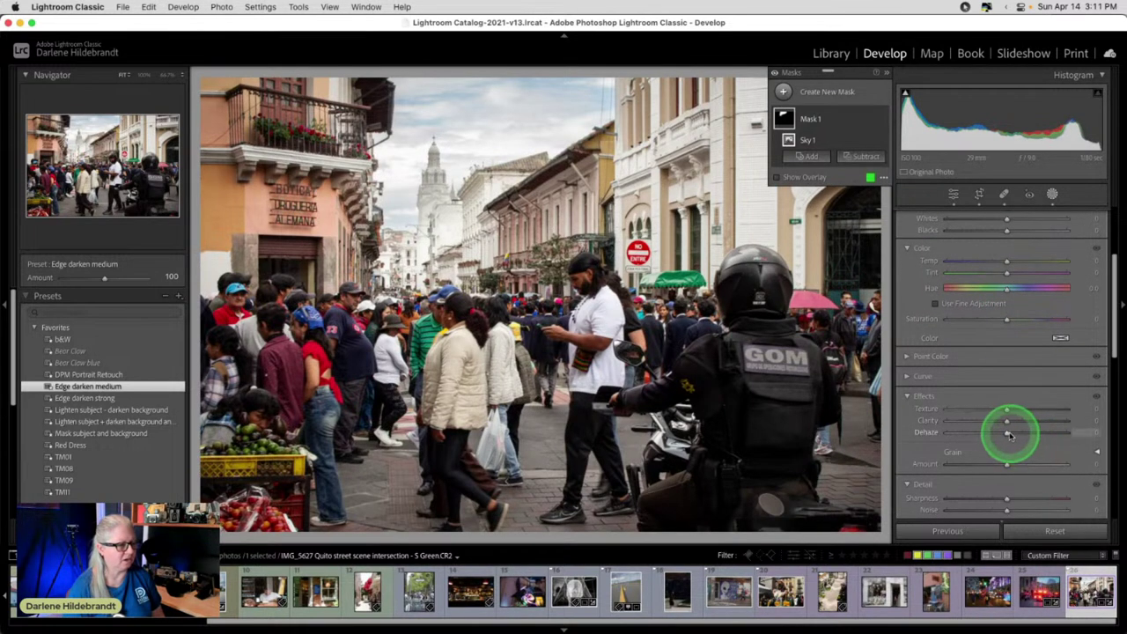
left_click_drag(1006, 433, 1025, 433)
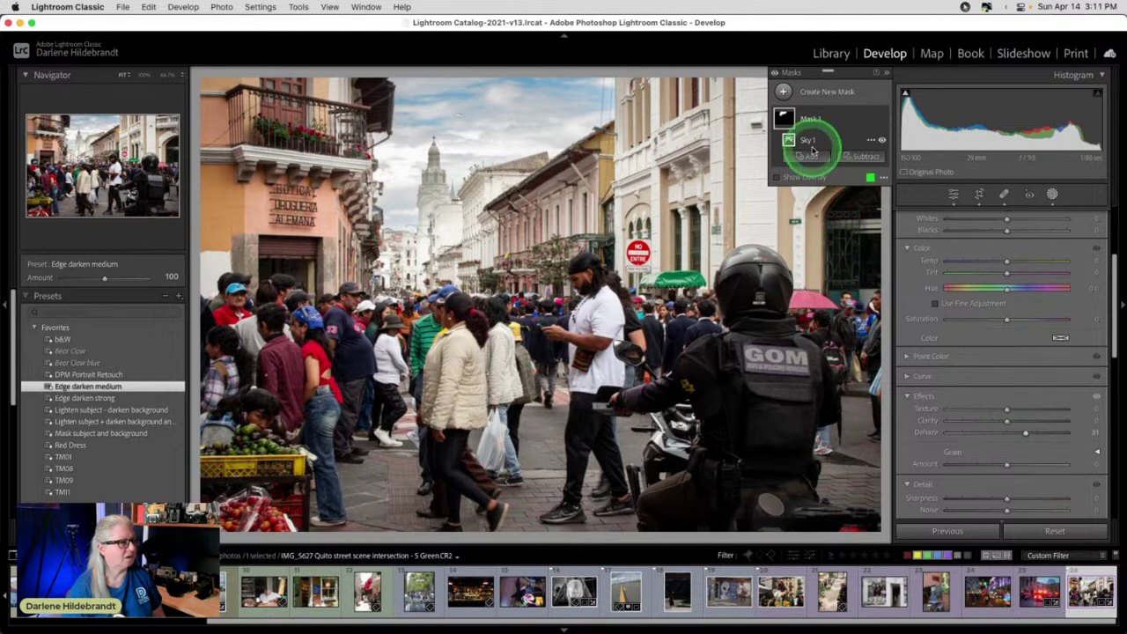
- Add the distant church tower and the neighbouring pale buildings to the sky mask as objects, and show the mask overlay
left_click(801, 156)
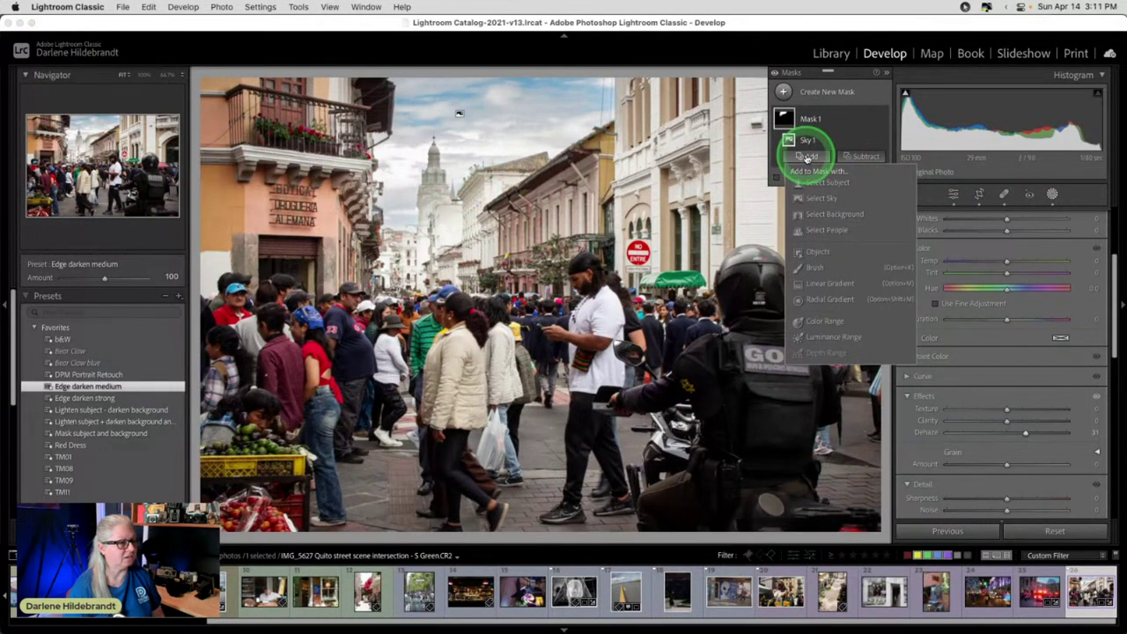
left_click(815, 251)
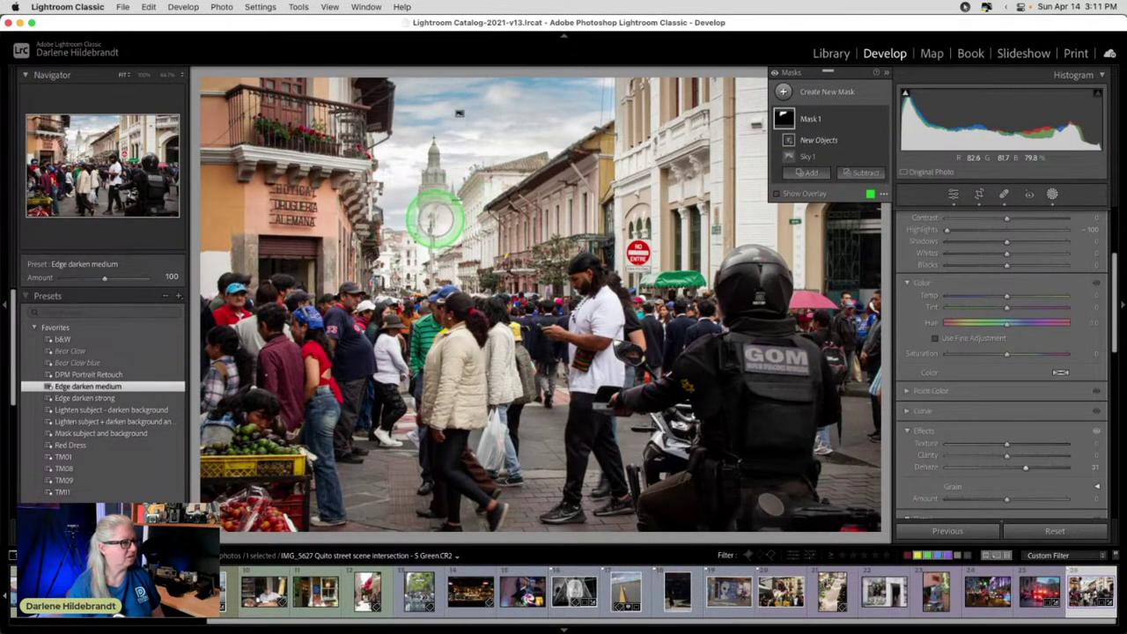
mouse_move(444, 211)
left_mouse_down()
mouse_move(420, 245)
mouse_move(454, 216)
mouse_move(400, 247)
mouse_move(407, 270)
mouse_move(518, 160)
mouse_move(457, 191)
mouse_move(414, 234)
left_mouse_up()
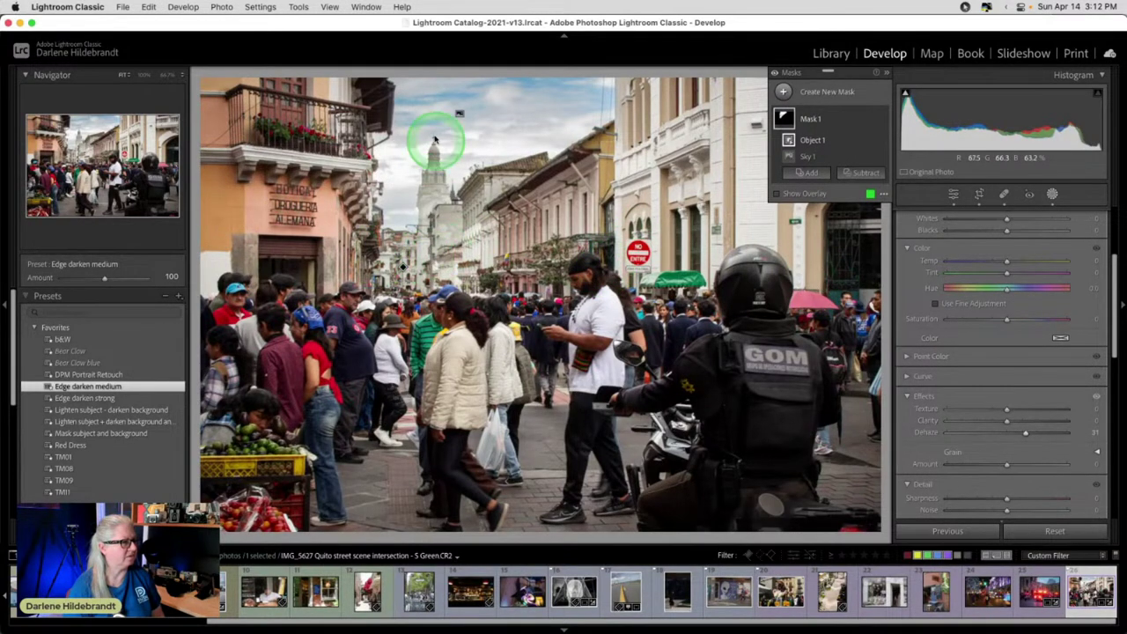
left_click(803, 173)
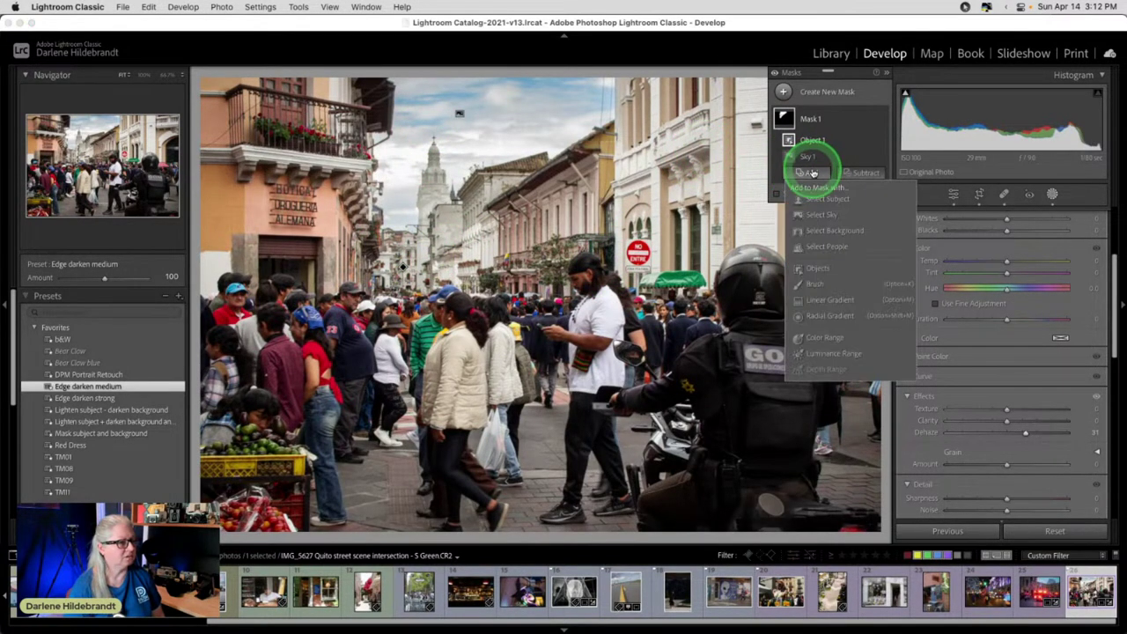
left_click(817, 269)
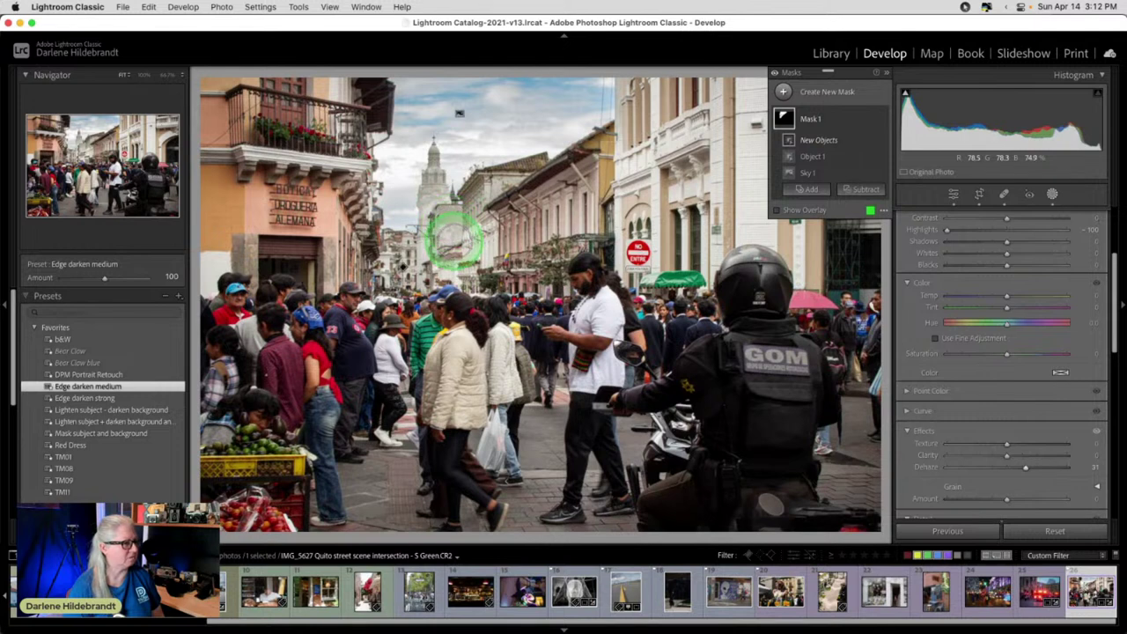
mouse_move(453, 238)
left_mouse_down()
mouse_move(467, 265)
mouse_move(436, 265)
mouse_move(472, 256)
left_mouse_up()
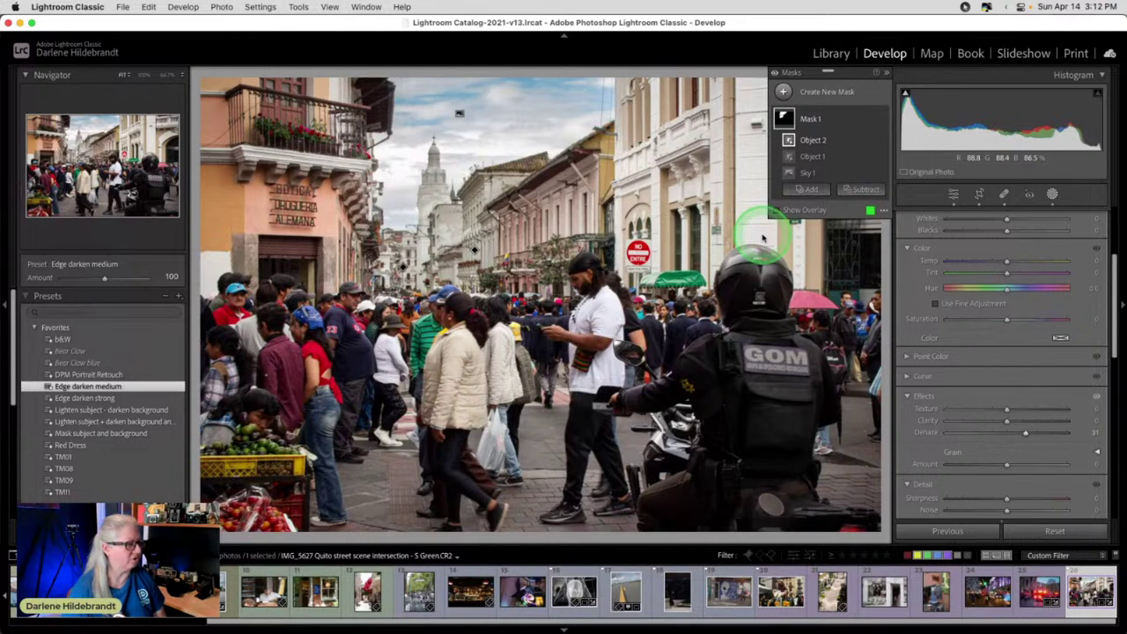
key("o")
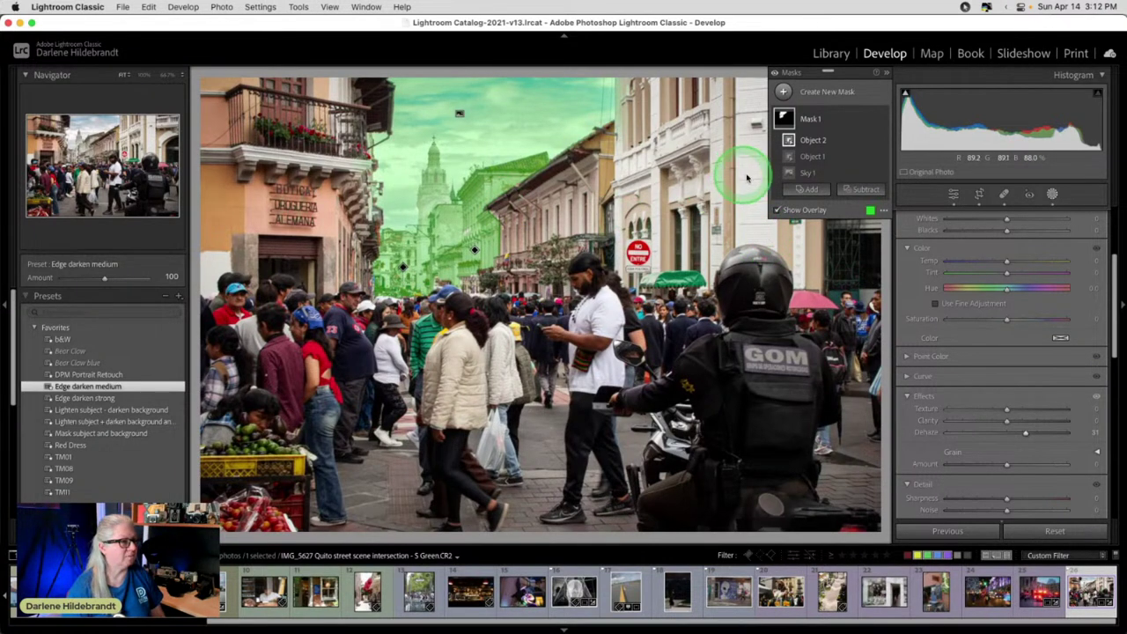
- Brush the missed patches beside the distant buildings and along the sky's upper edge into the mask, and hide the overlay
left_click(816, 190)
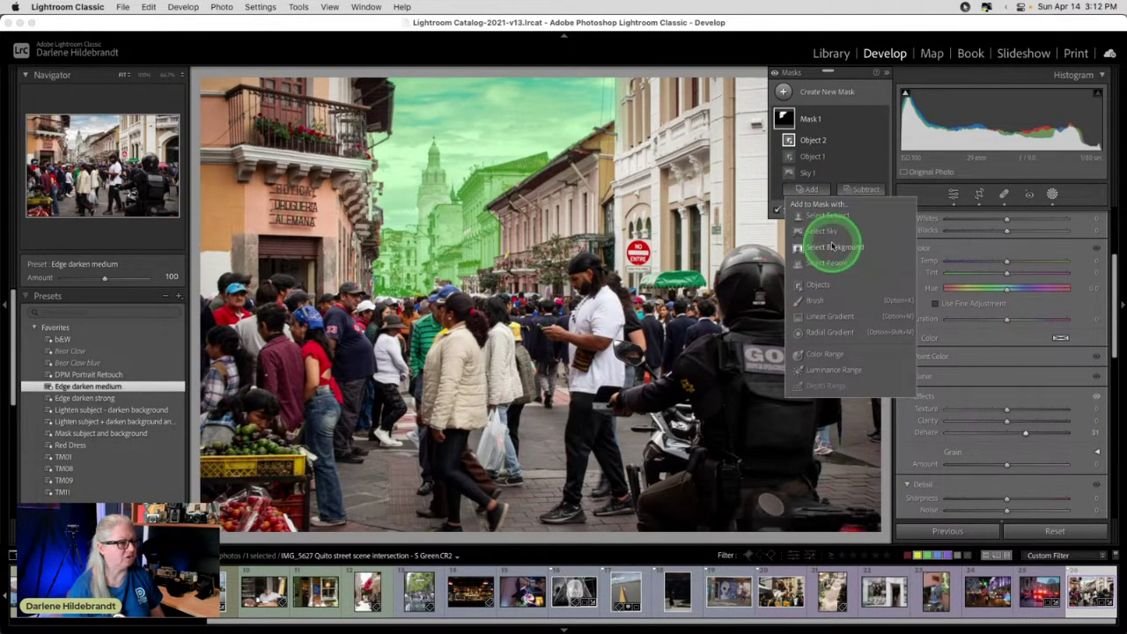
left_click(815, 301)
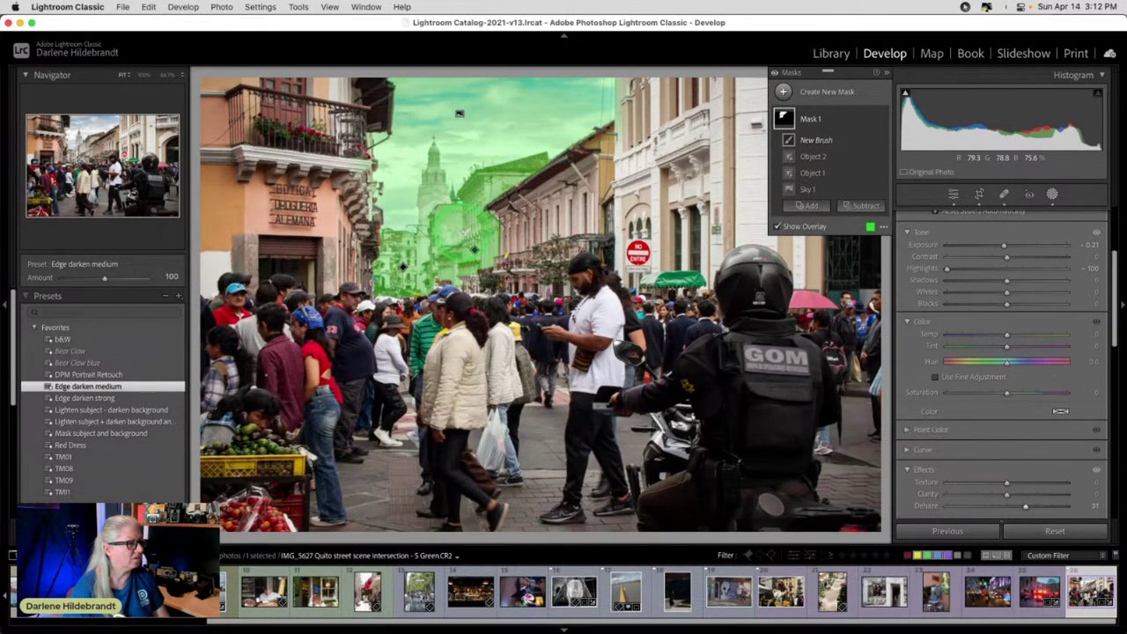
left_click_drag(458, 227, 454, 225)
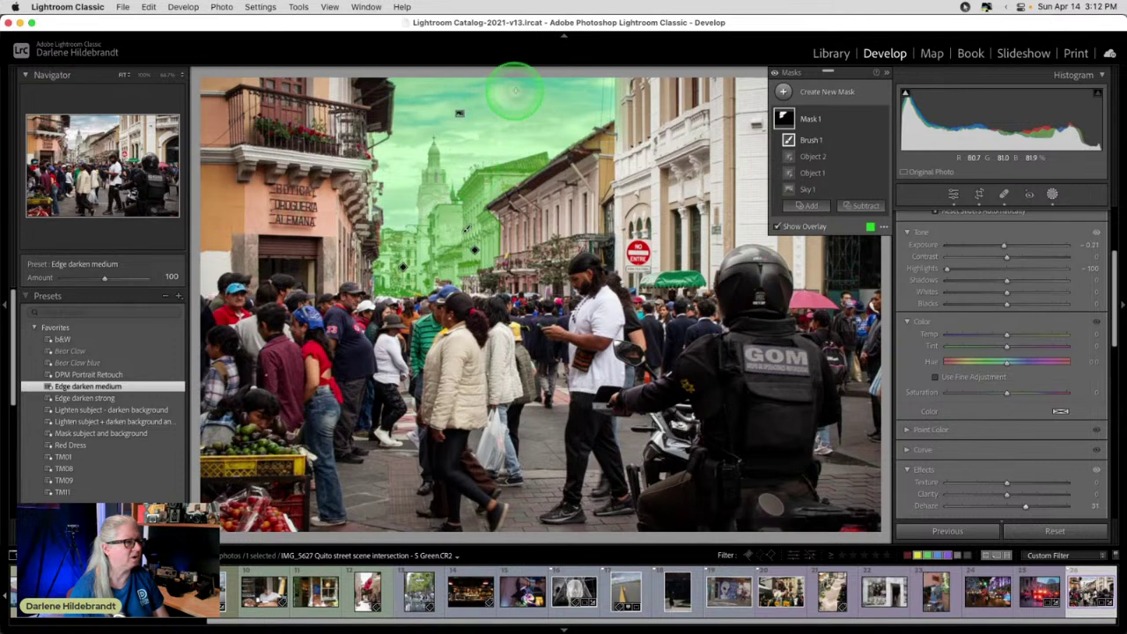
left_click_drag(515, 94, 584, 88)
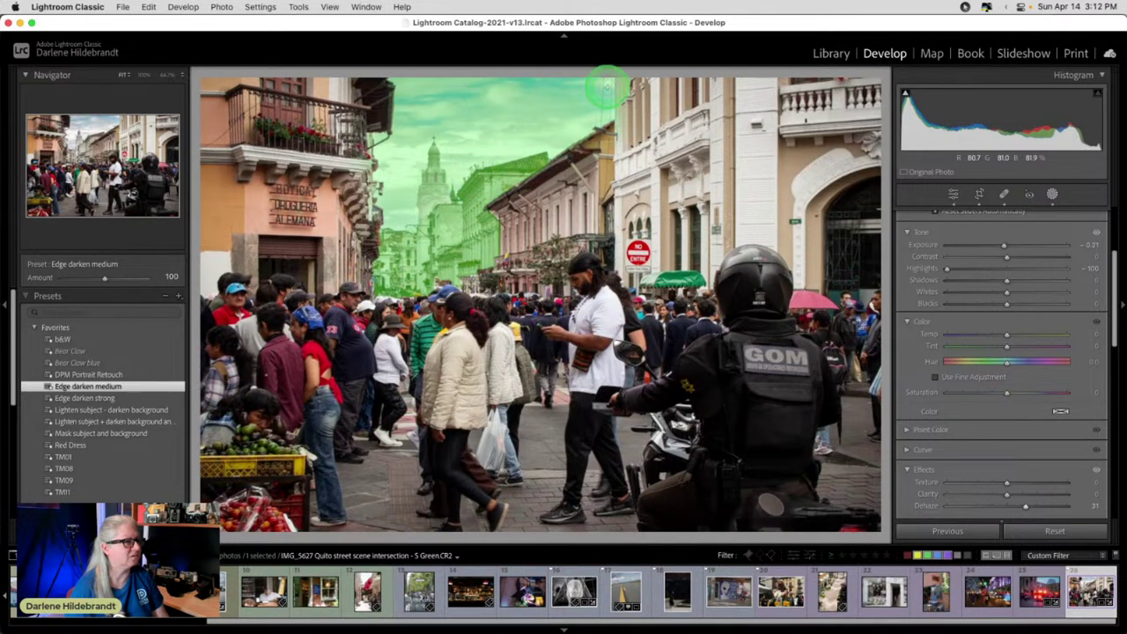
left_click_drag(601, 113, 591, 111)
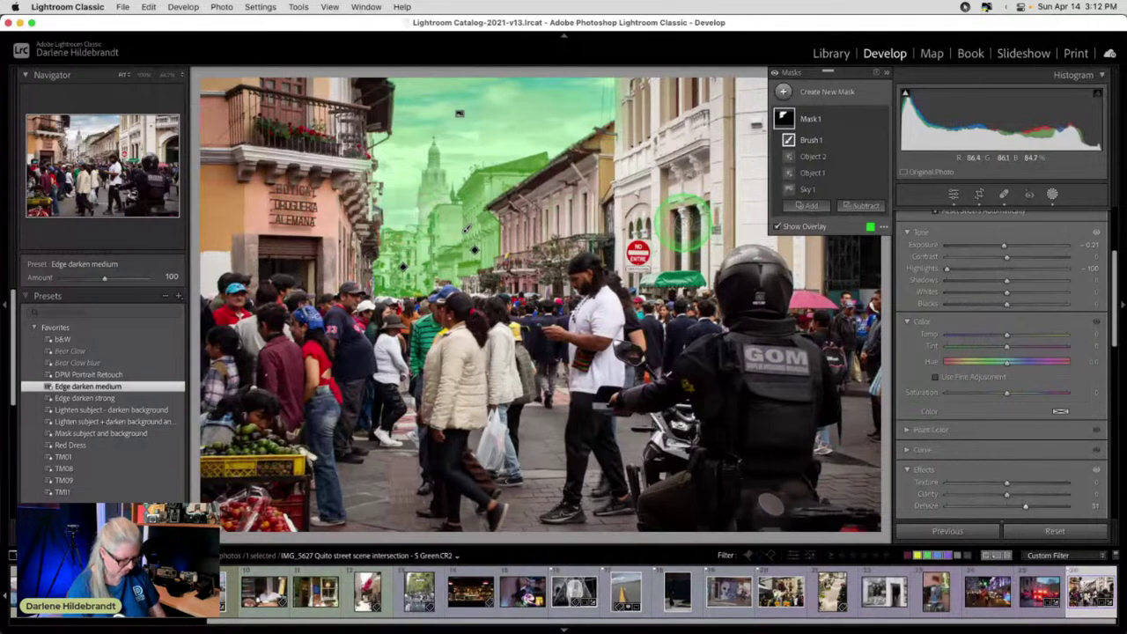
key("o")
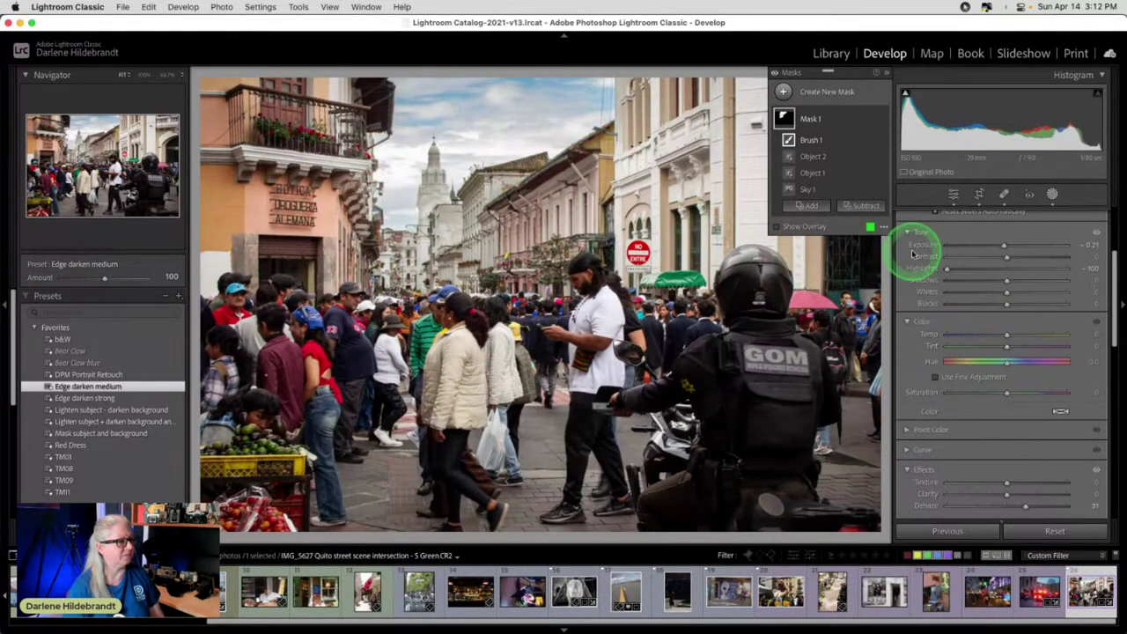
- Compare the photo with and without the sky and distant buildings mask
left_click(882, 120)
left_click(882, 120)
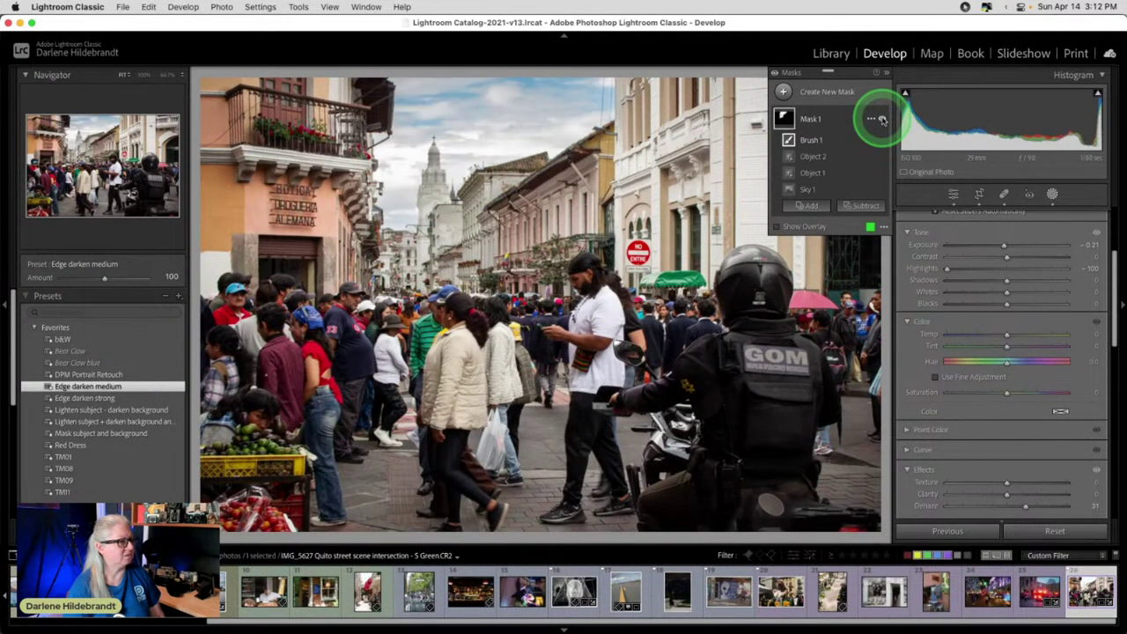
left_click(882, 119)
left_click(882, 119)
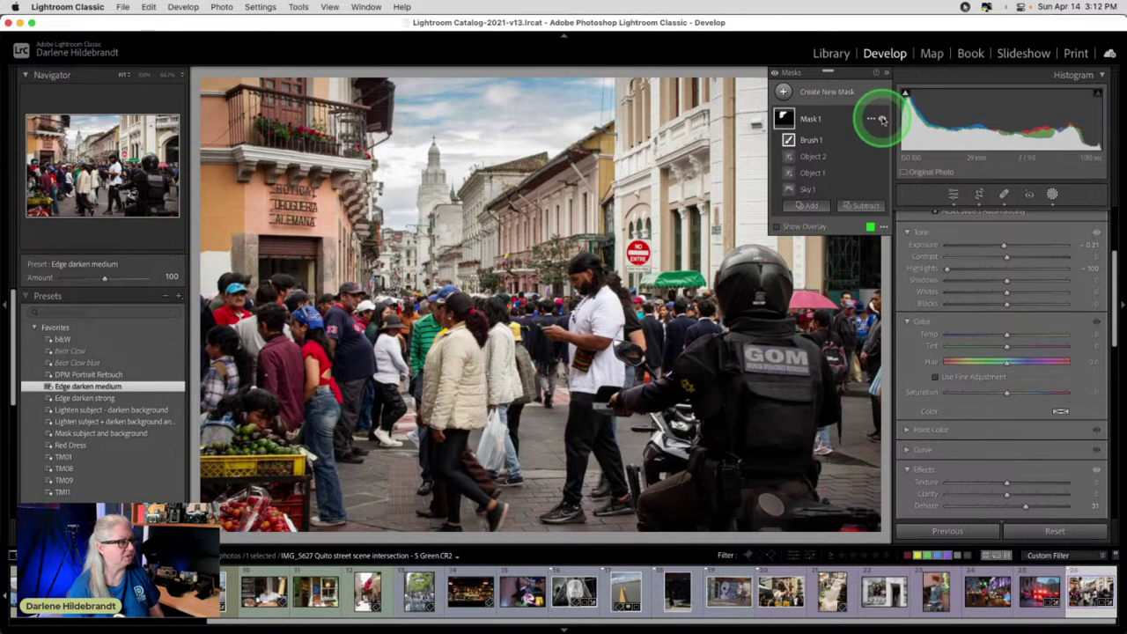
left_click(882, 120)
left_click(882, 120)
left_click(882, 120)
left_click(882, 120)
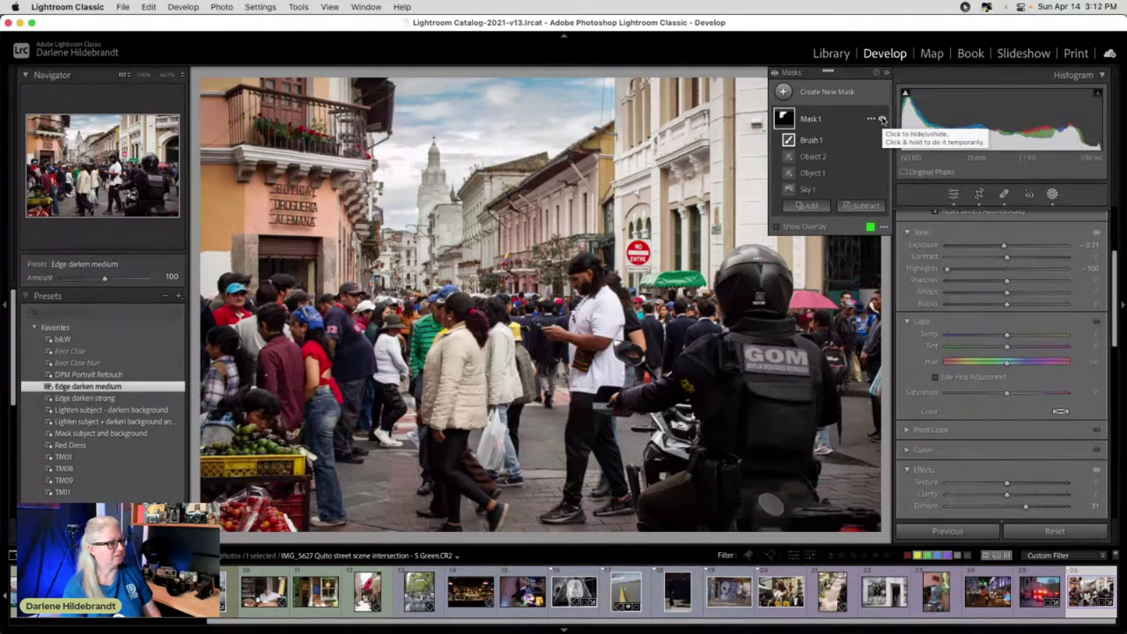
- Set the mask's Temp to 20 and Dehaze to 45, and leave masking
left_click(1008, 335)
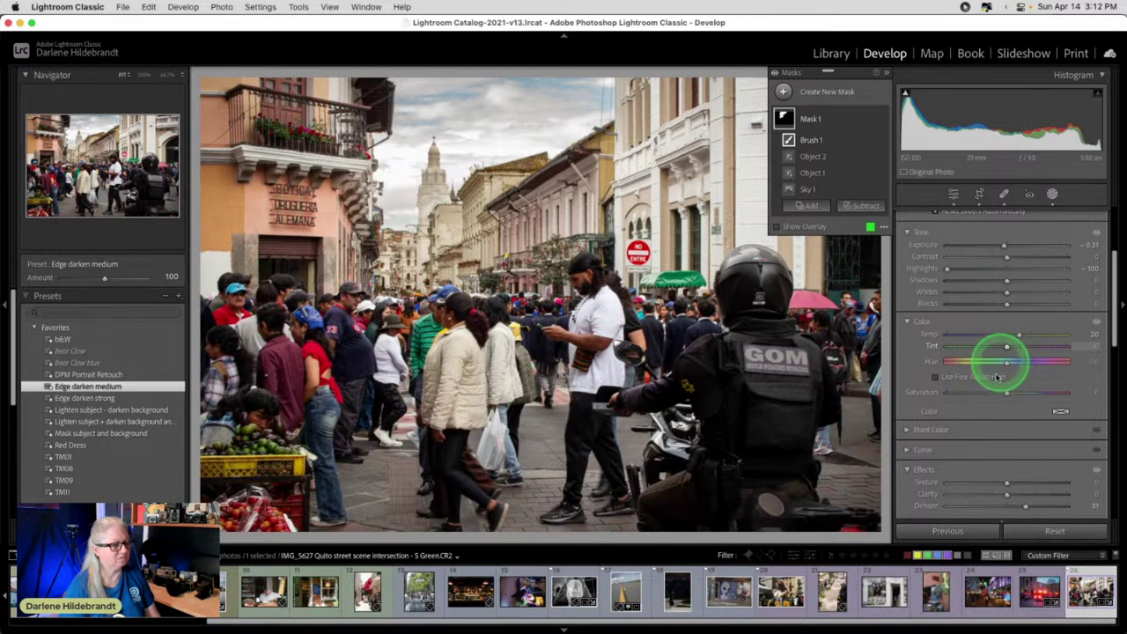
scroll(1000, 472, "down", 3)
left_click_drag(1028, 425, 1033, 423)
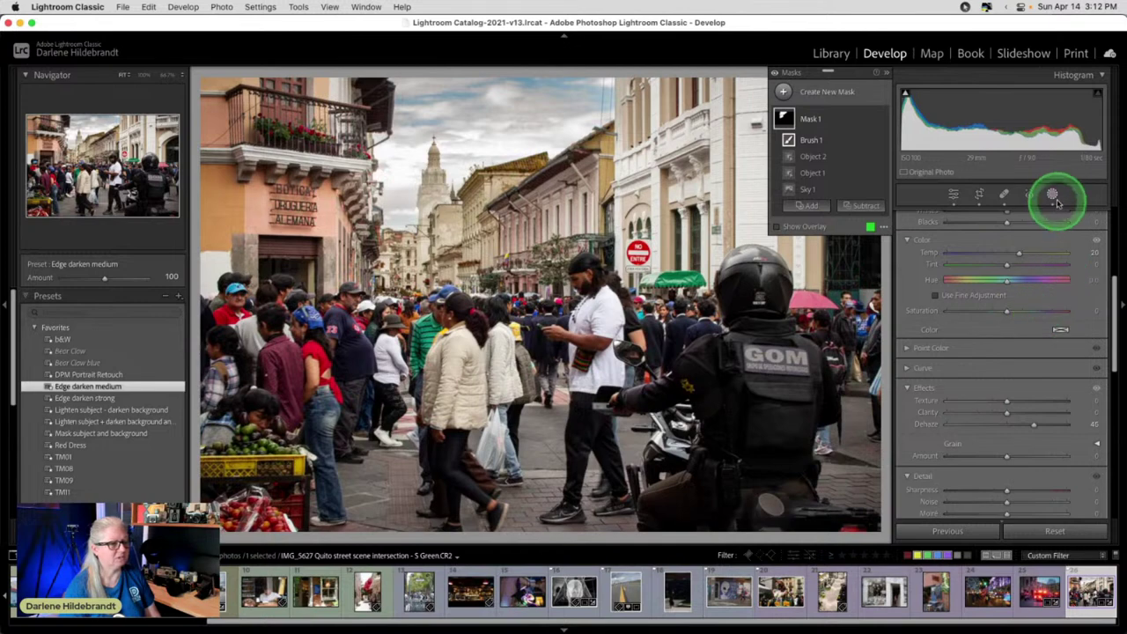
left_click(979, 388)
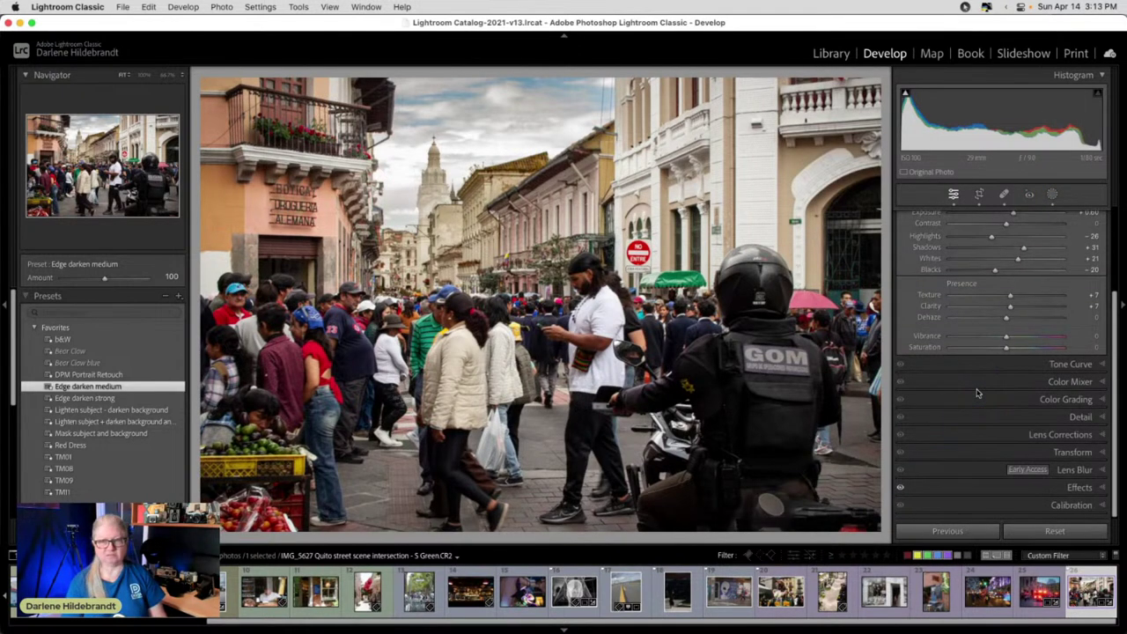
- Compare the finished edit with the photo's before version
key("backslash")
key("backslash")
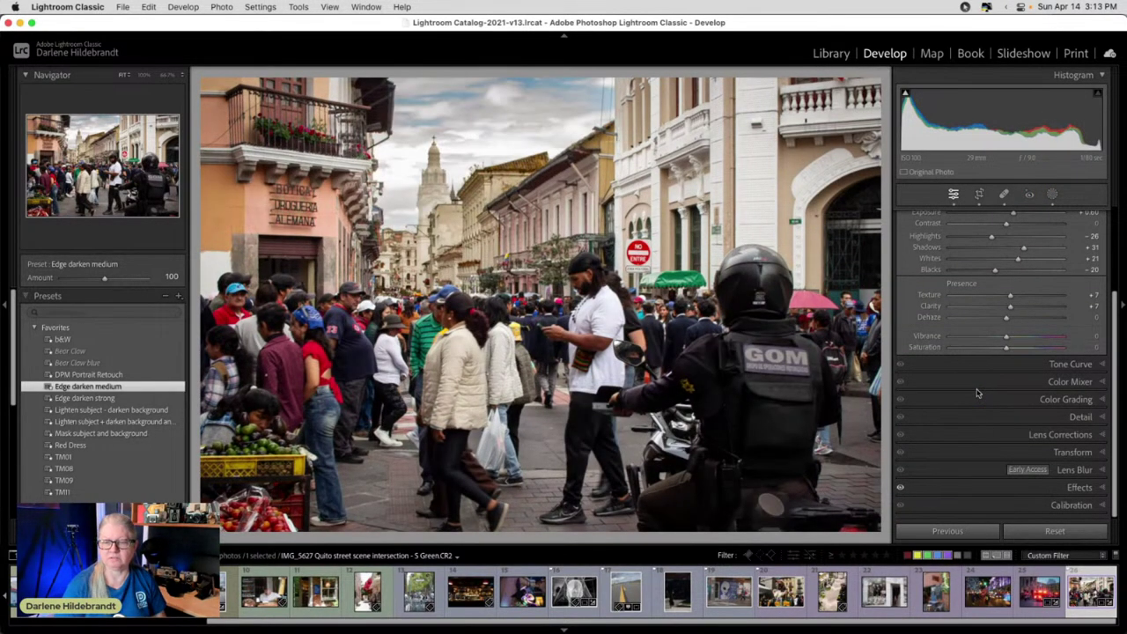
key("backslash")
key("backslash")
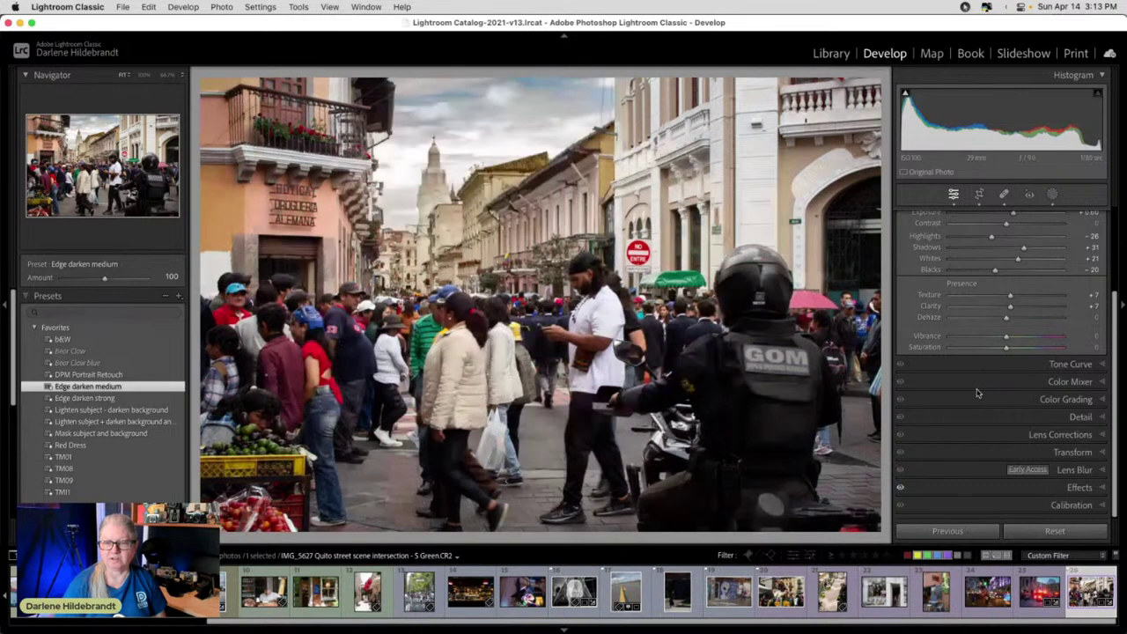
- Check the Quito photo once more against its before version, and reopen masking
key("backslash")
key("backslash")
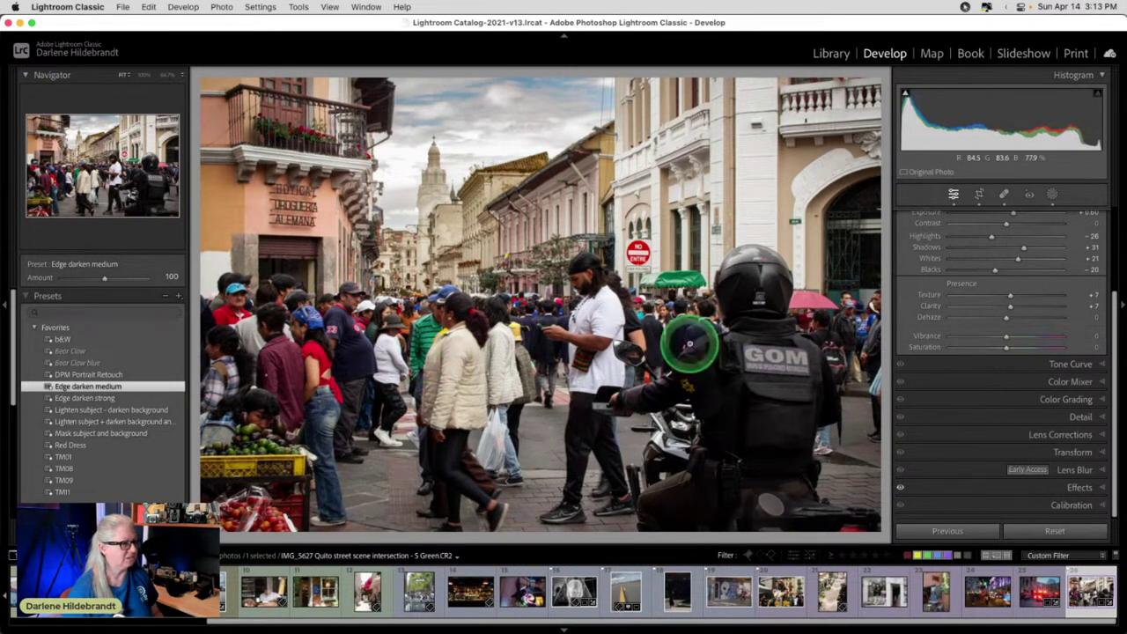
left_click(1051, 195)
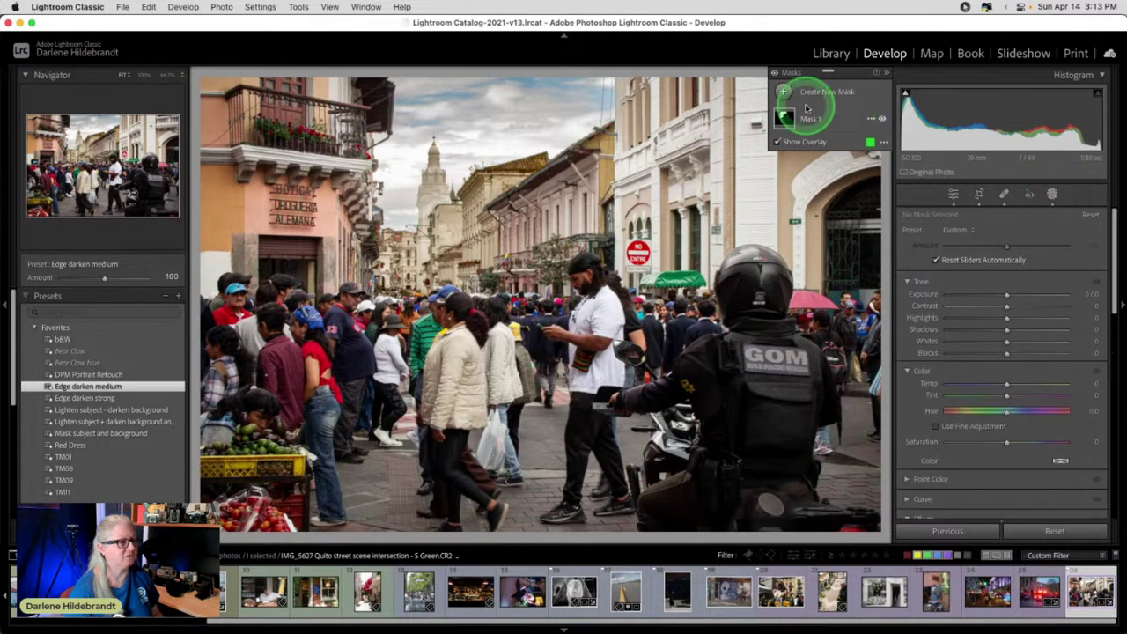
left_click(783, 92)
left_click(851, 114)
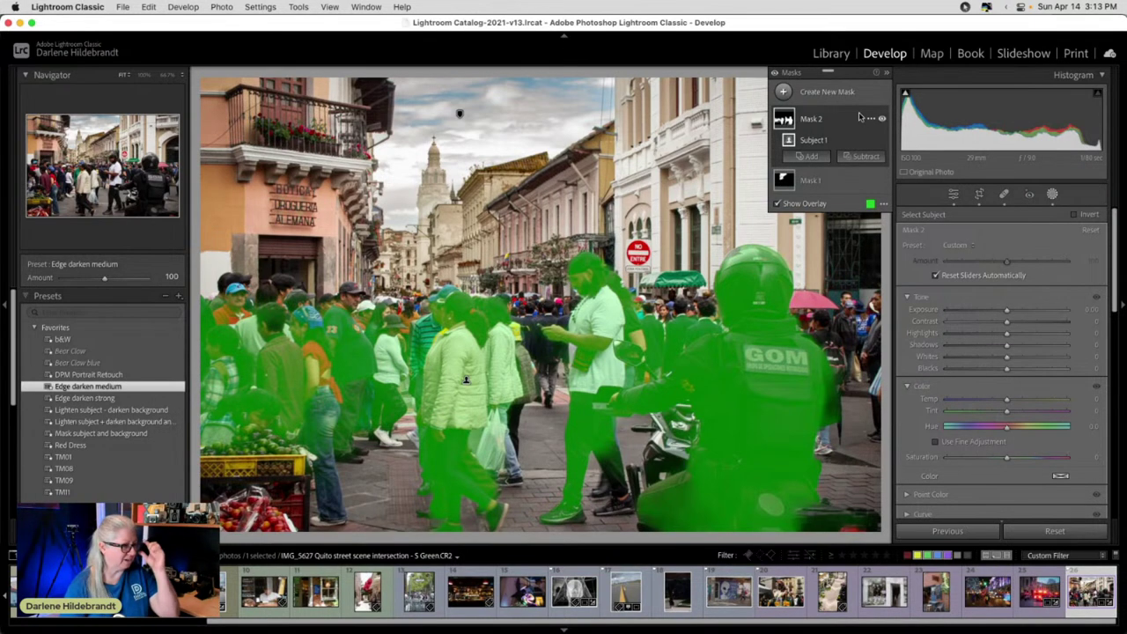
key("super+z")
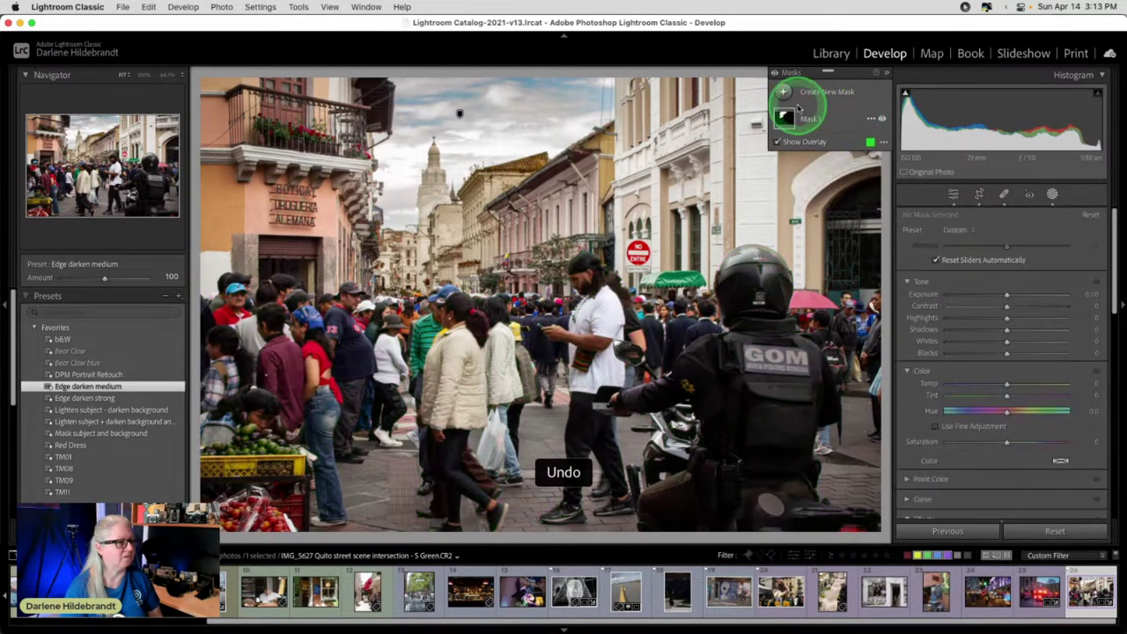
- Create a people mask covering the entire person for the man in the white T-shirt looking at his phone
left_click(783, 91)
left_click(841, 161)
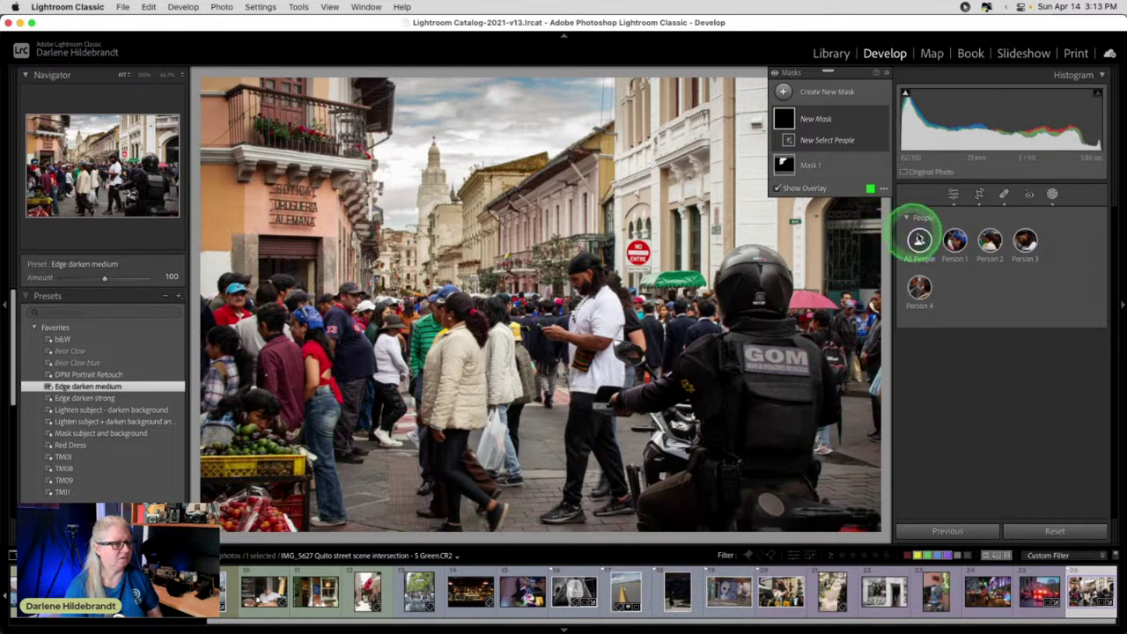
left_click(952, 241)
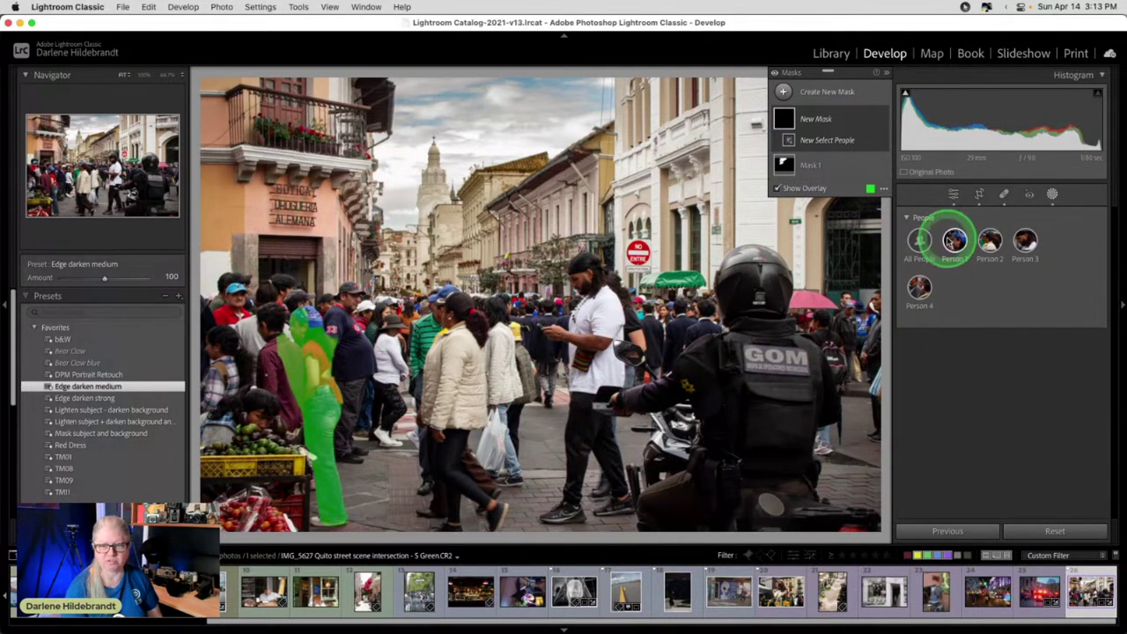
left_click(989, 242)
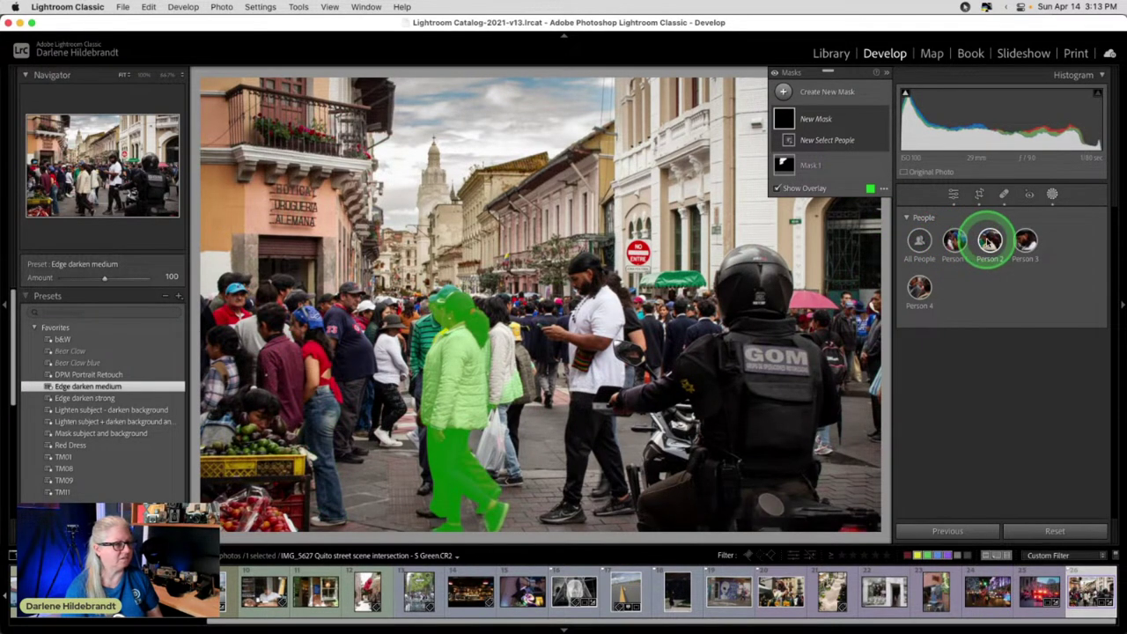
left_click(1025, 244)
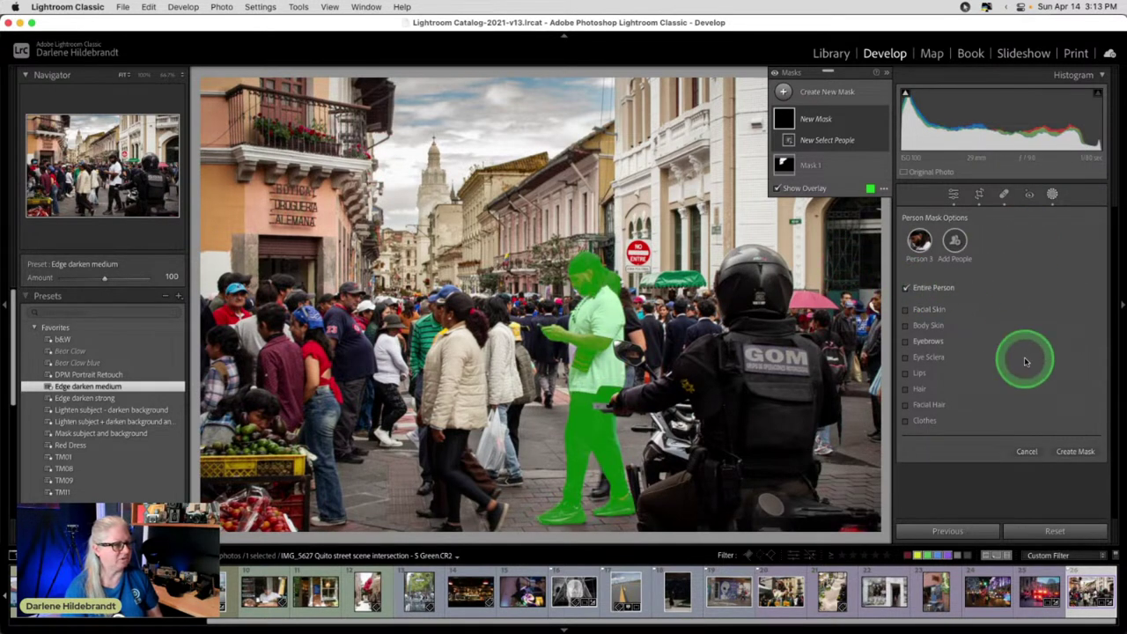
left_click(1067, 451)
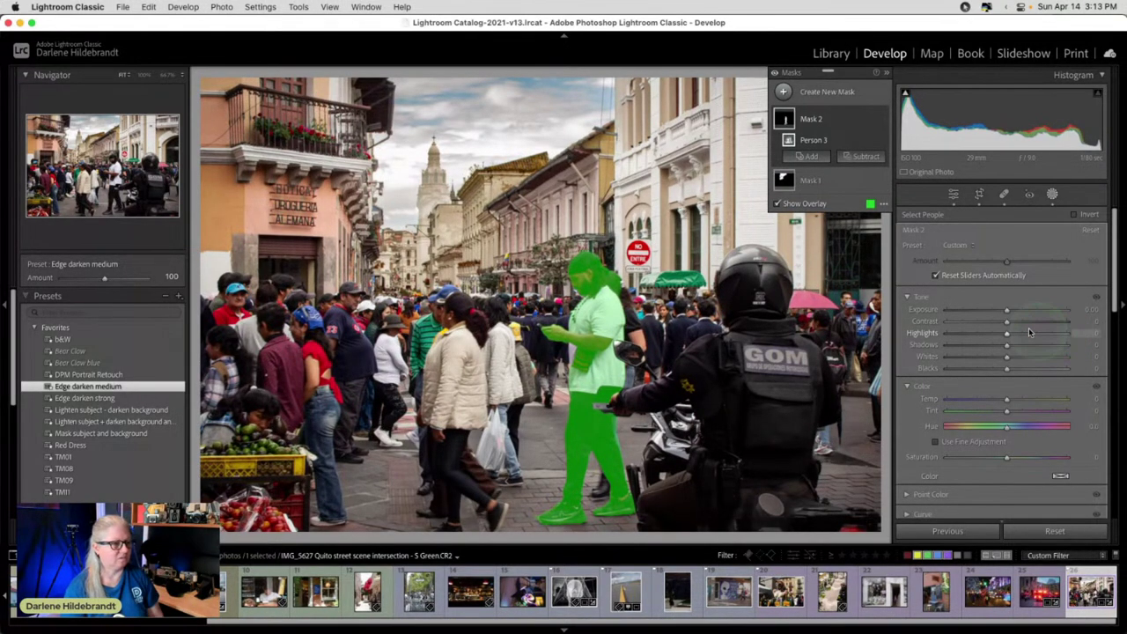
- Set the man's mask to Exposure 0.63, Shadows about 15 and Blacks -25
left_click_drag(1007, 312, 1009, 312)
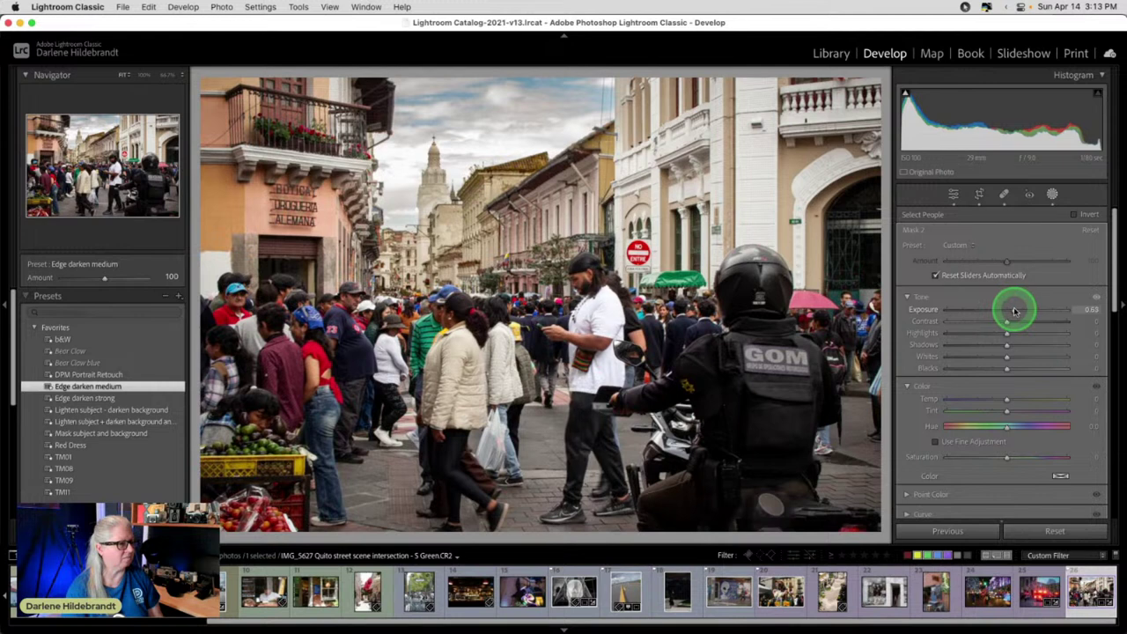
left_click_drag(1014, 311, 992, 368)
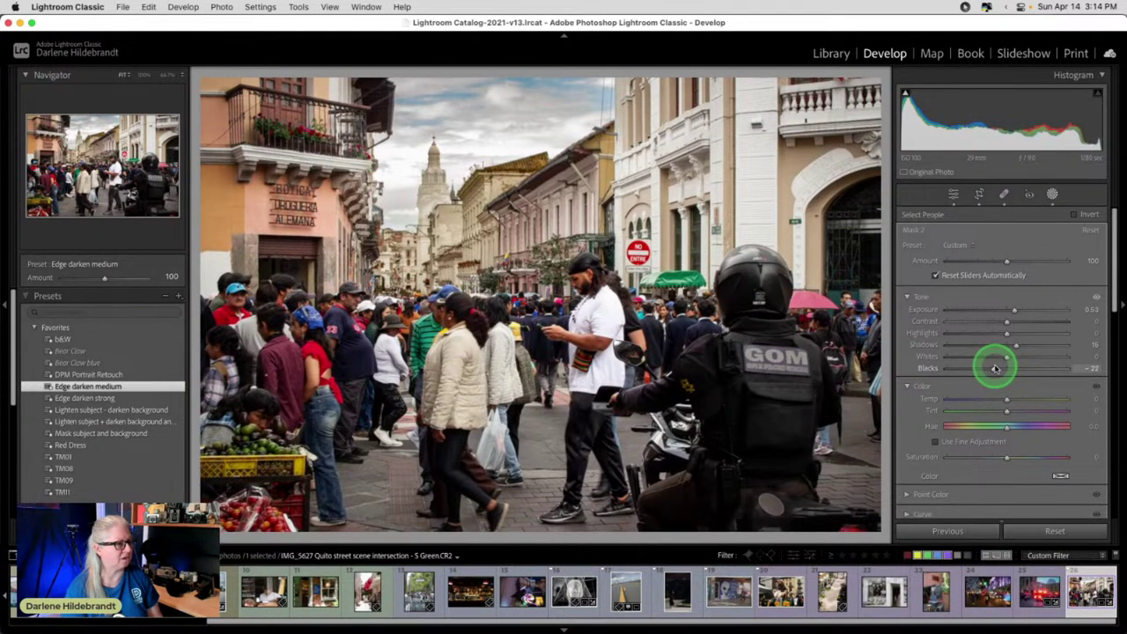
left_click_drag(993, 368, 993, 368)
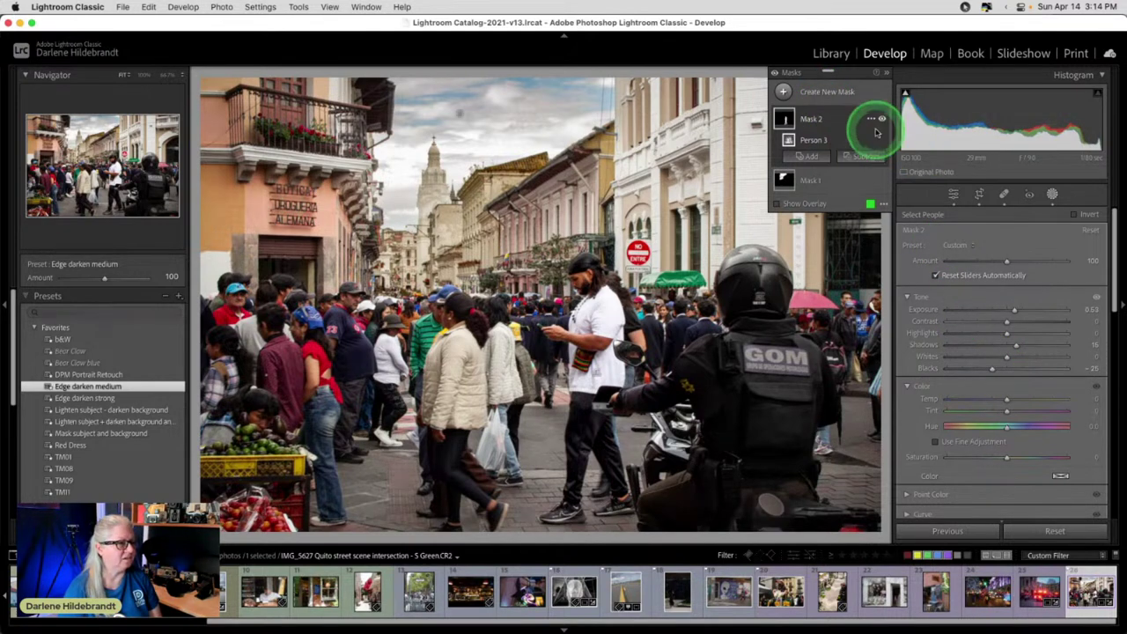
- Duplicate and invert the man's mask, set the inverted mask's Highlights to -28, and leave masking
left_click(870, 118)
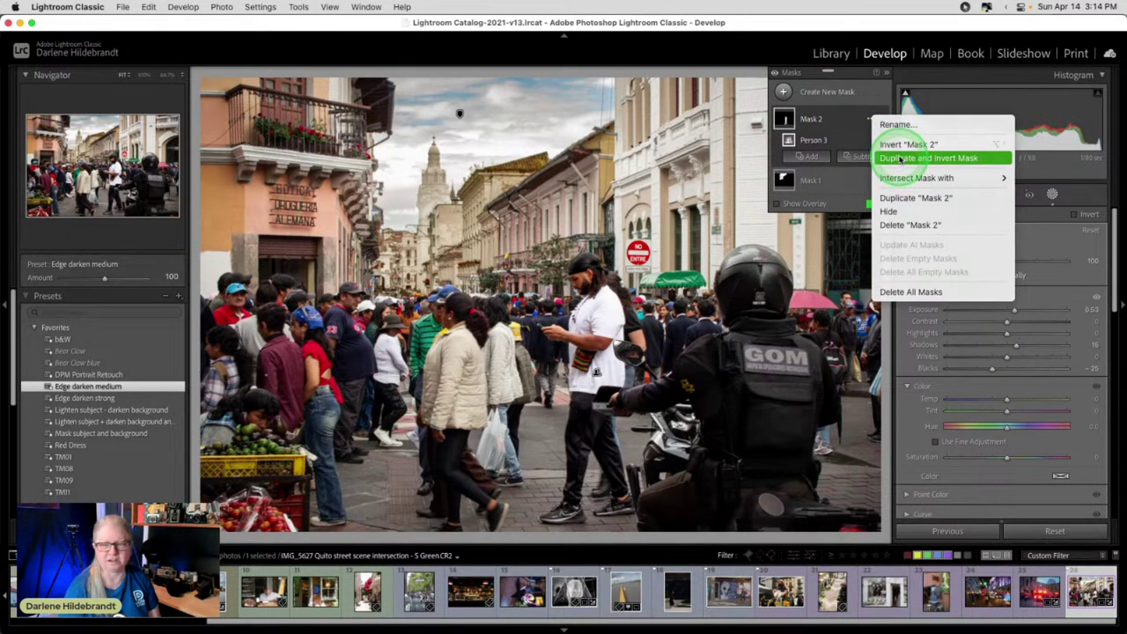
left_click(900, 159)
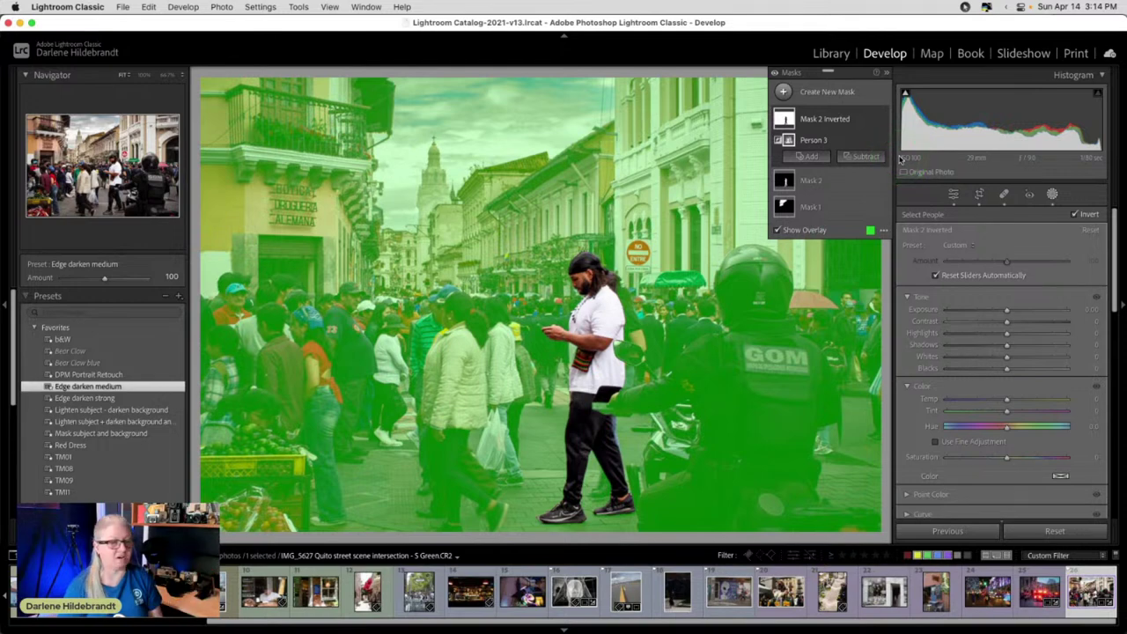
mouse_move(1006, 333)
left_mouse_down()
mouse_move(936, 332)
mouse_move(1056, 331)
mouse_move(925, 333)
mouse_move(988, 339)
left_mouse_up()
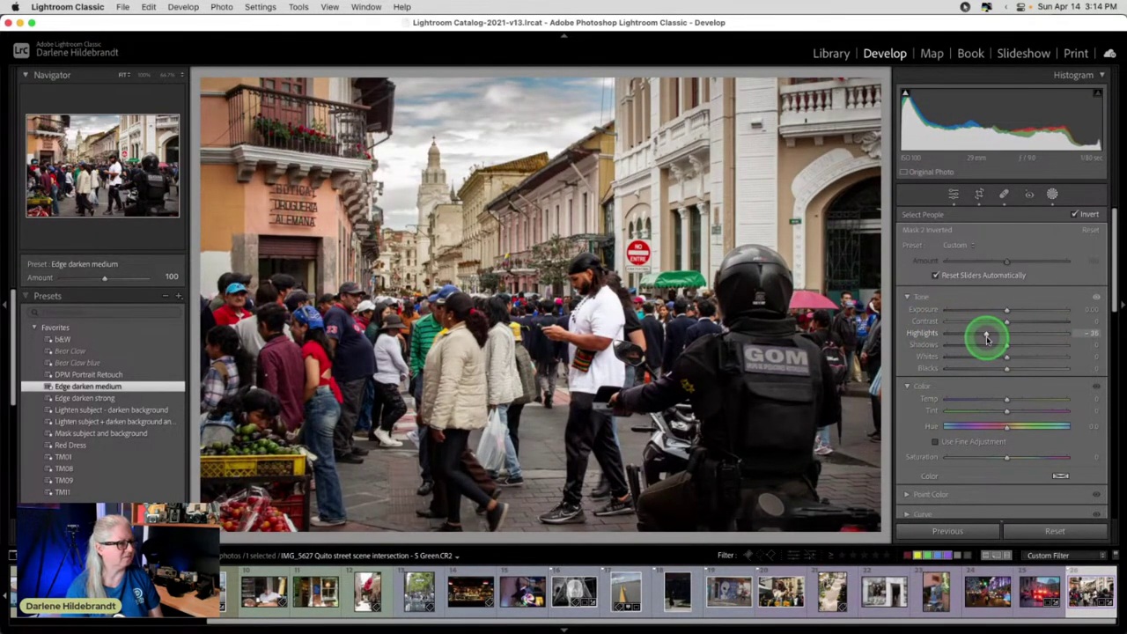
left_click_drag(990, 337, 991, 337)
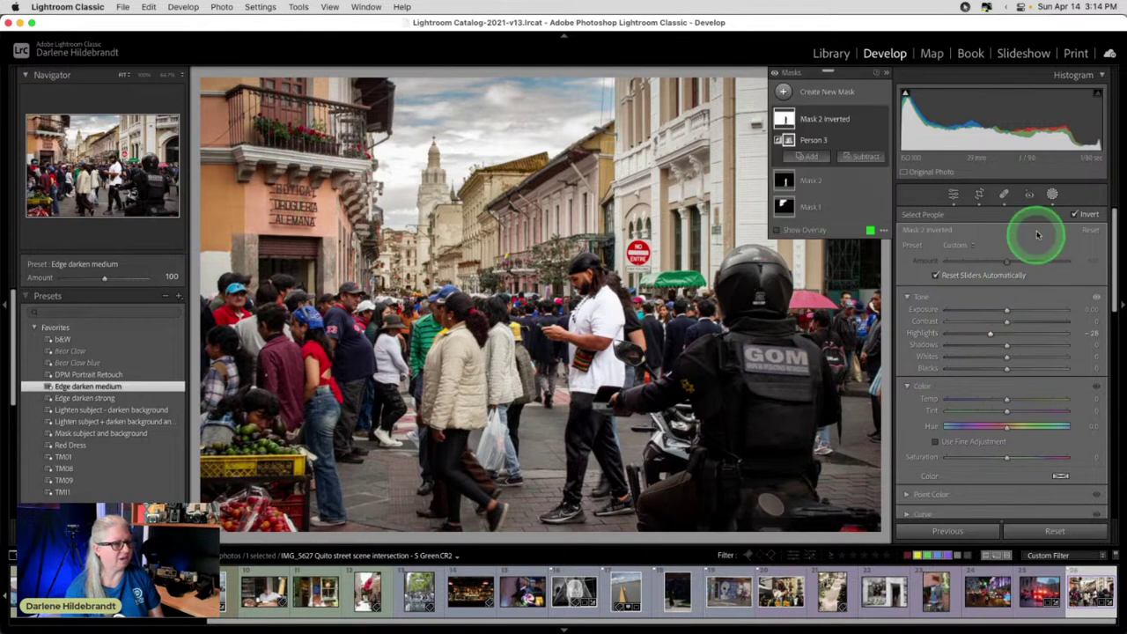
left_click(1051, 194)
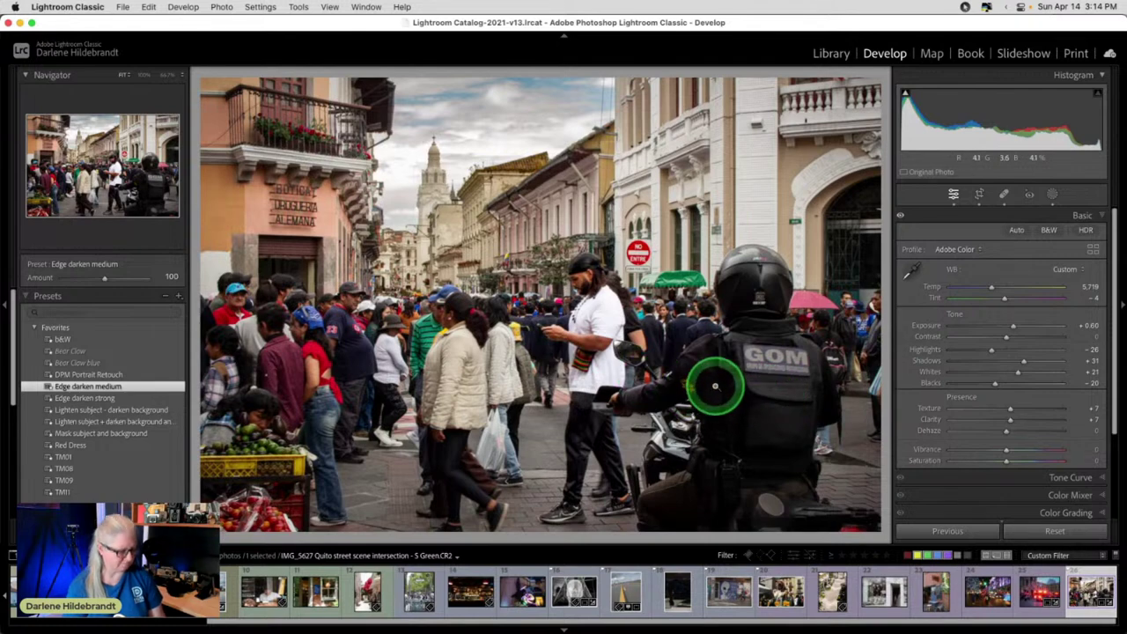
- Compare the photo, including the new masks on and around the man, with its before version
key("backslash")
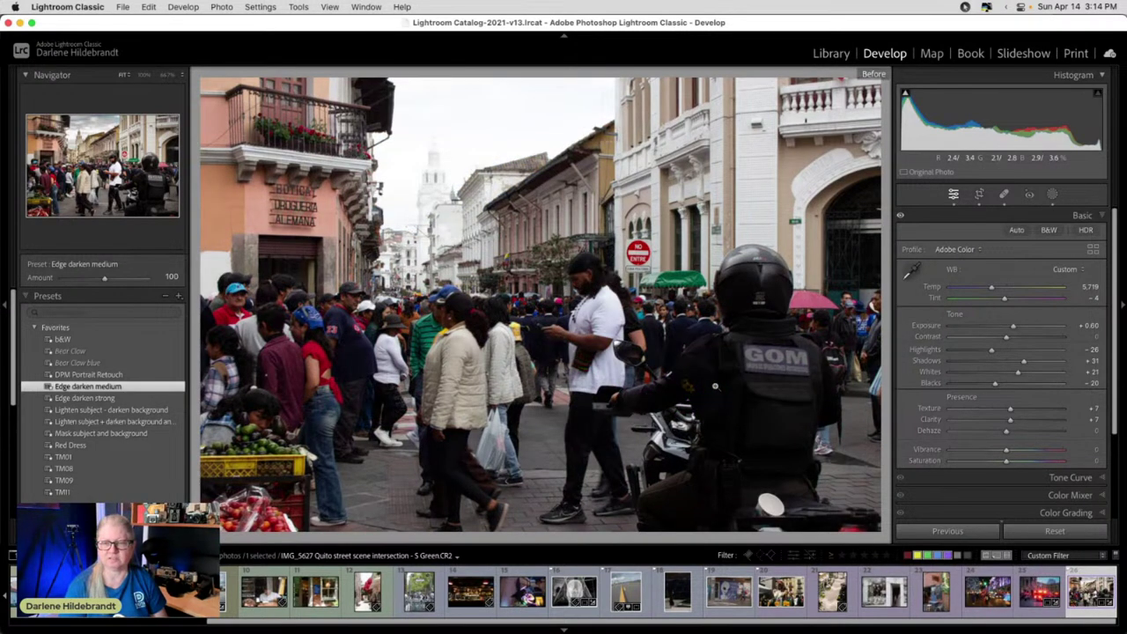
key("backslash")
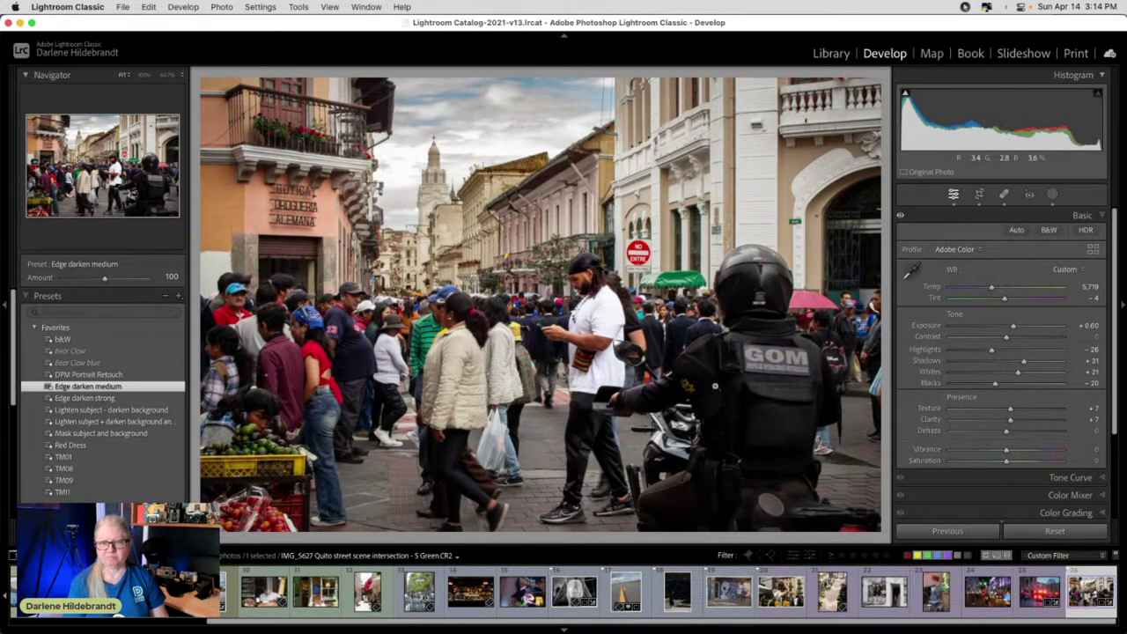
key("backslash")
key("backslash")
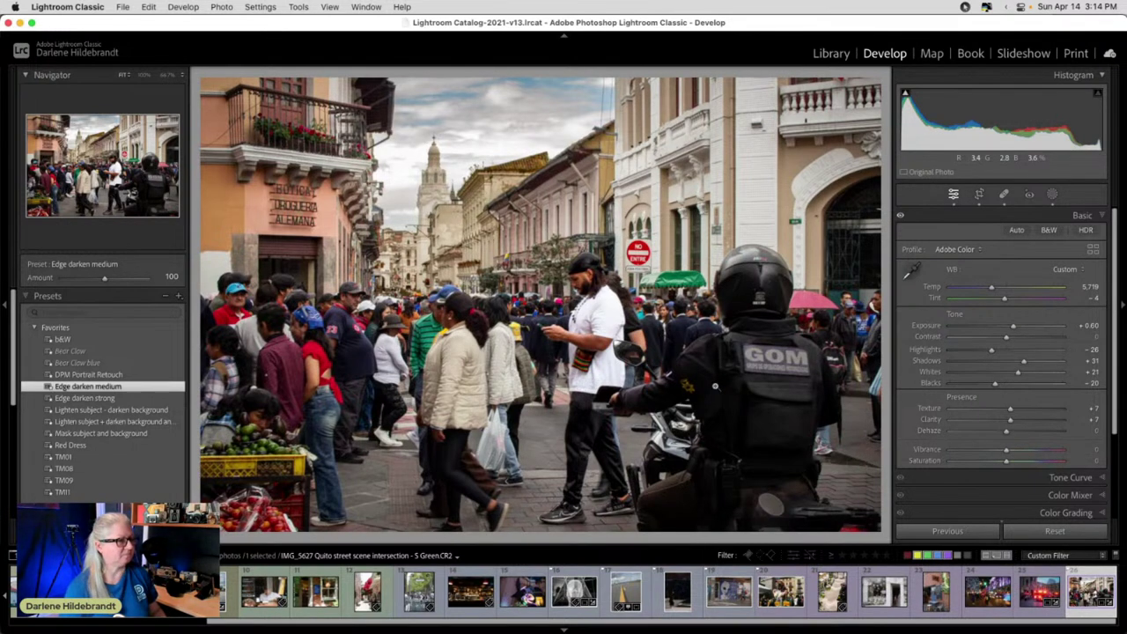
left_click(715, 384)
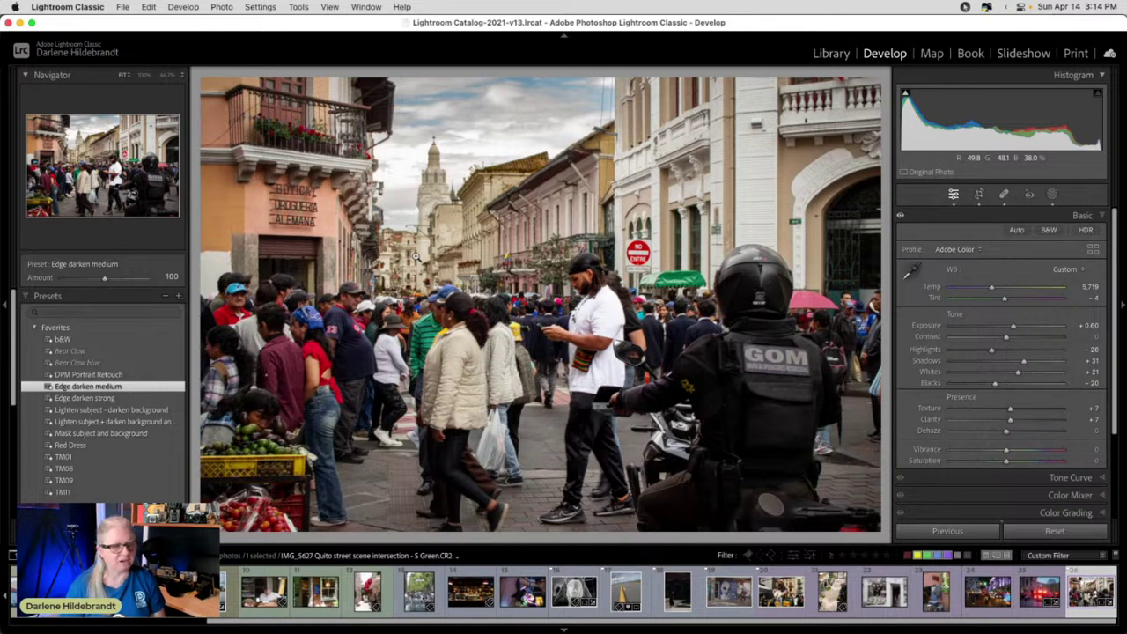
- Send a JPEG copy of the photo with Lightroom adjustments to Luminar Neo for editing
right_click(456, 214)
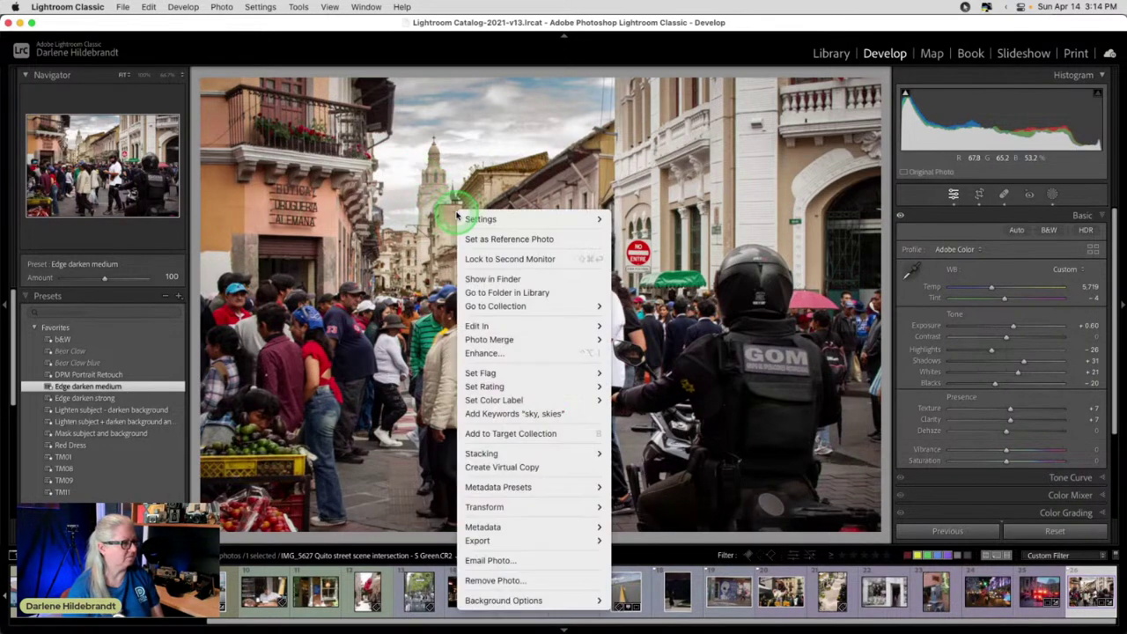
mouse_move(537, 327)
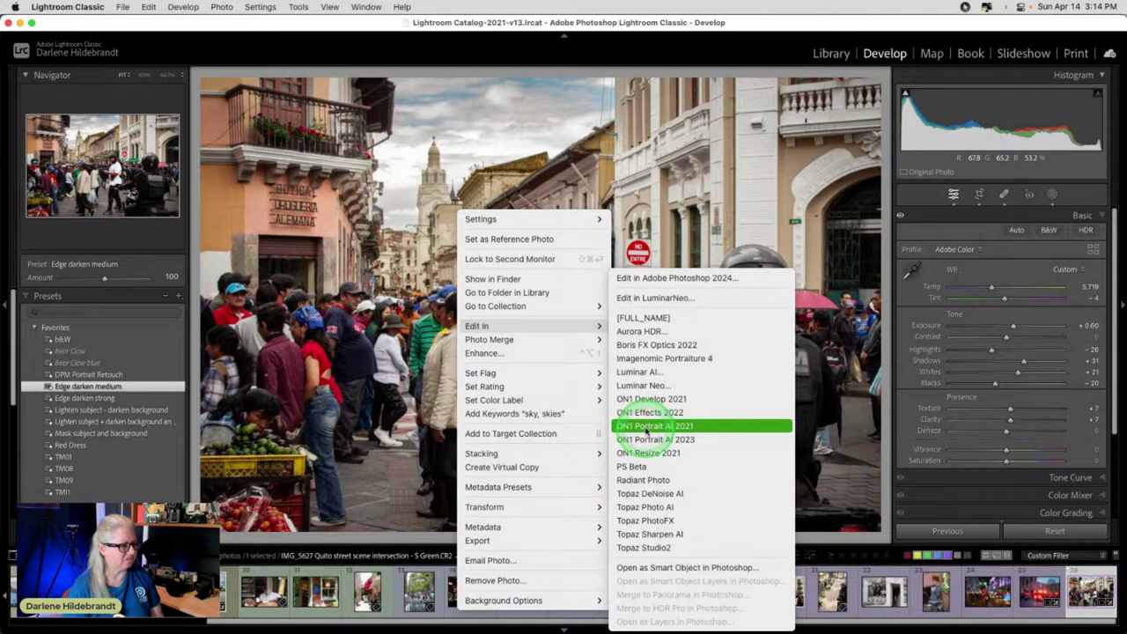
left_click(644, 385)
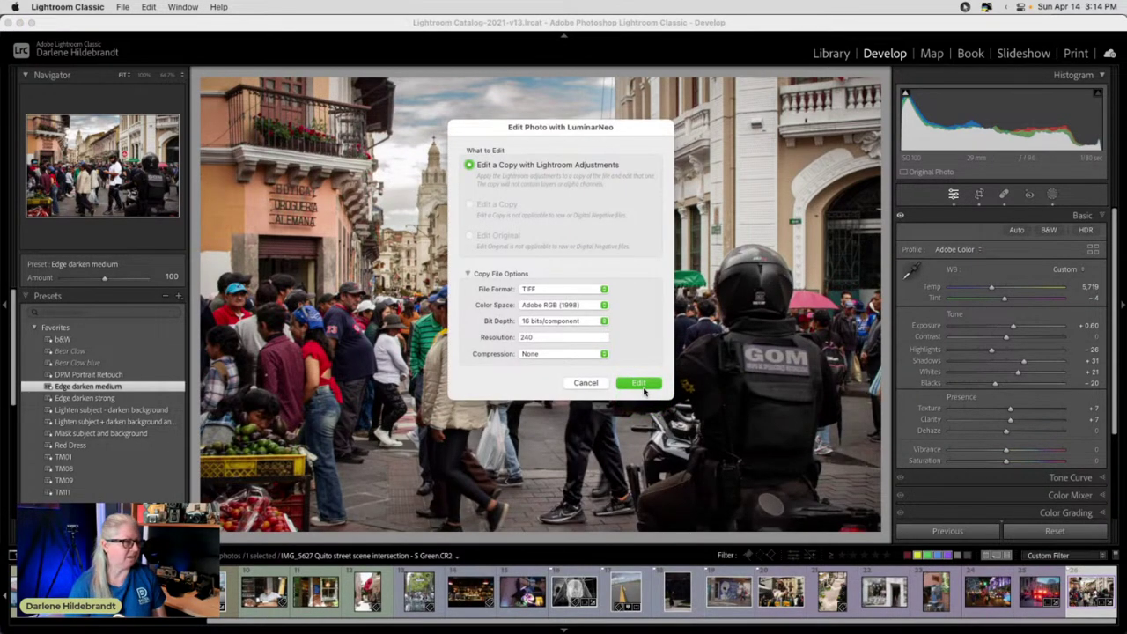
left_click(558, 291)
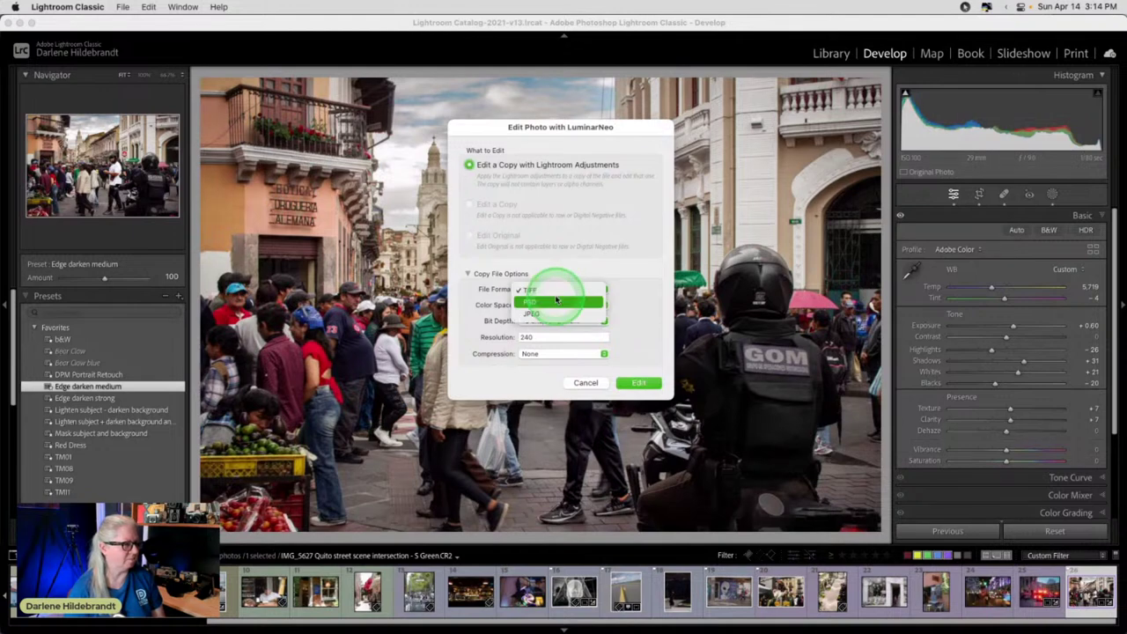
left_click(558, 314)
left_click(638, 382)
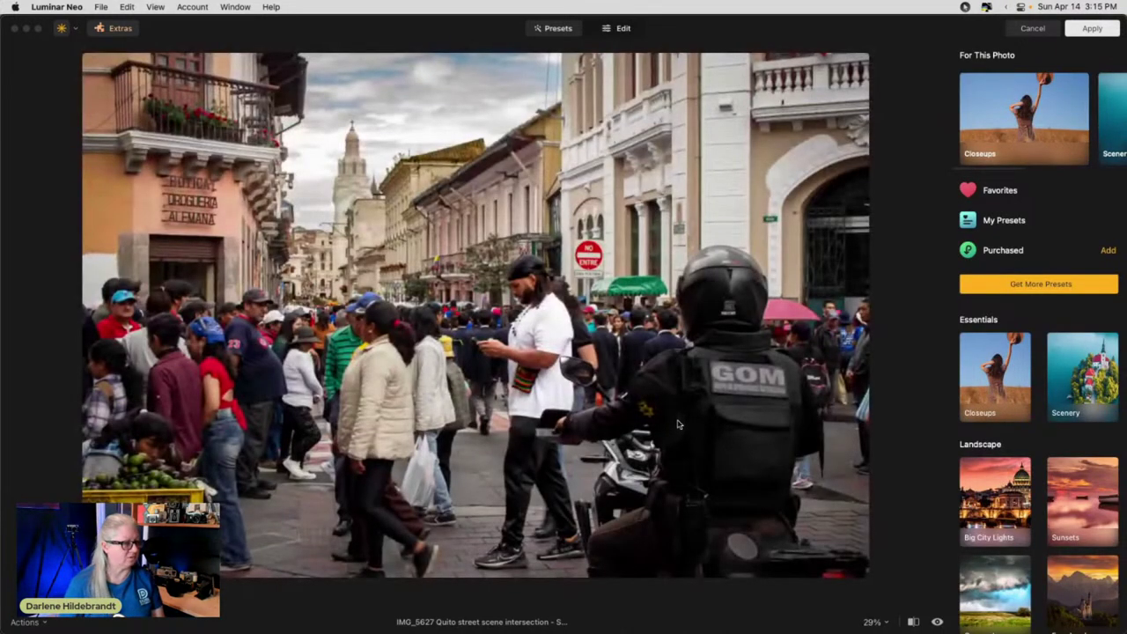
- Apply the Twilight Enhancer to the street scene with the Golden preset
left_click(618, 29)
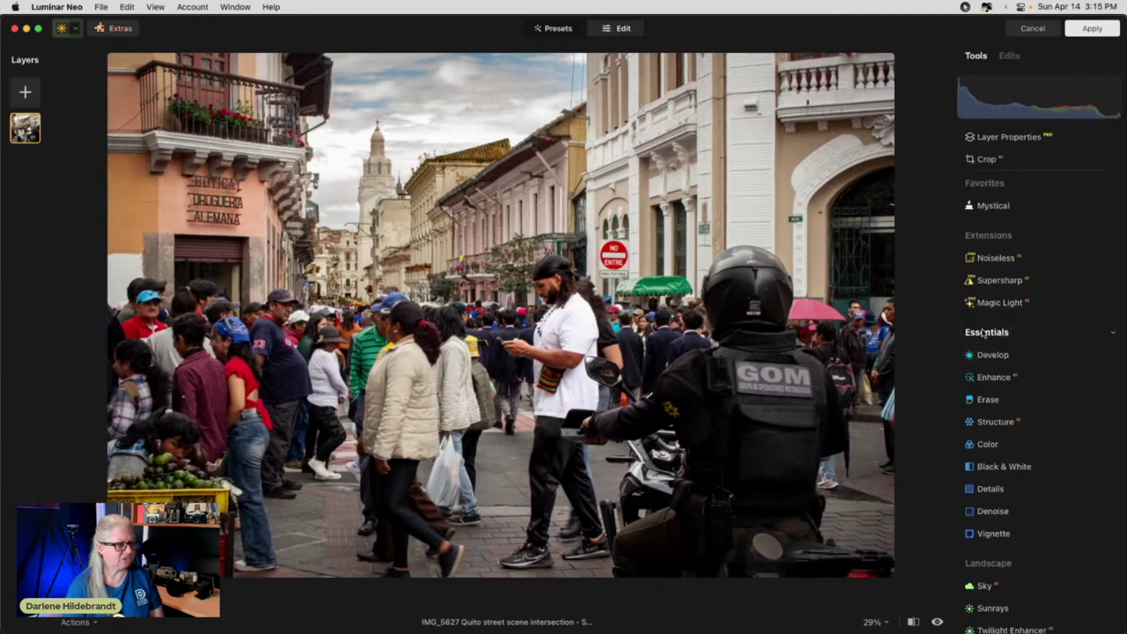
scroll(983, 333, "down", 8)
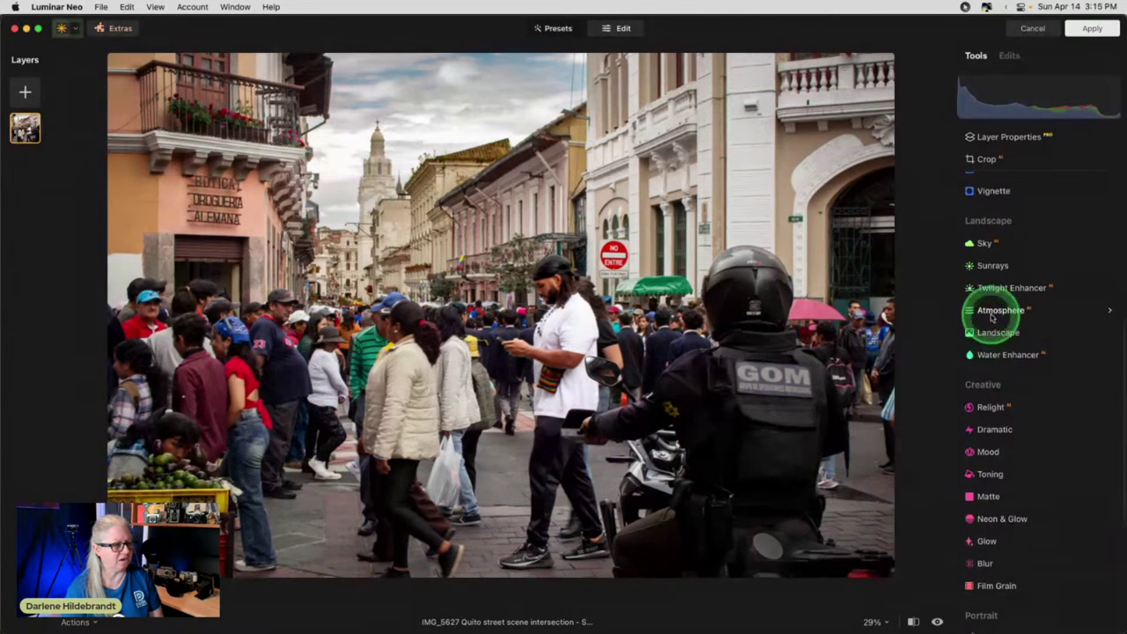
left_click(999, 288)
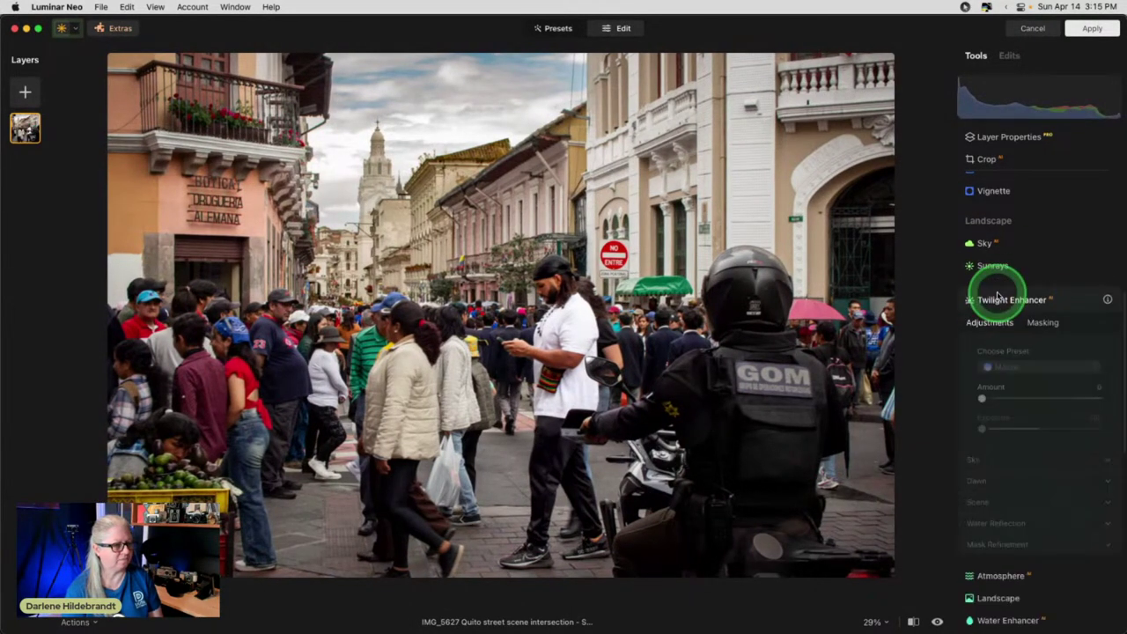
left_click(1006, 366)
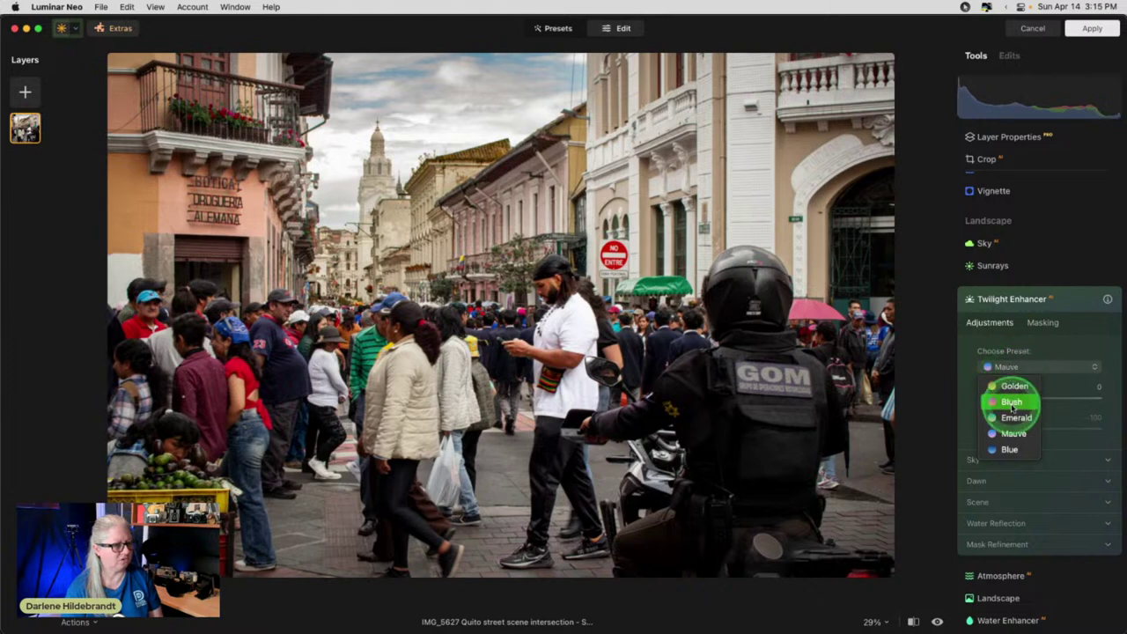
left_click(1012, 387)
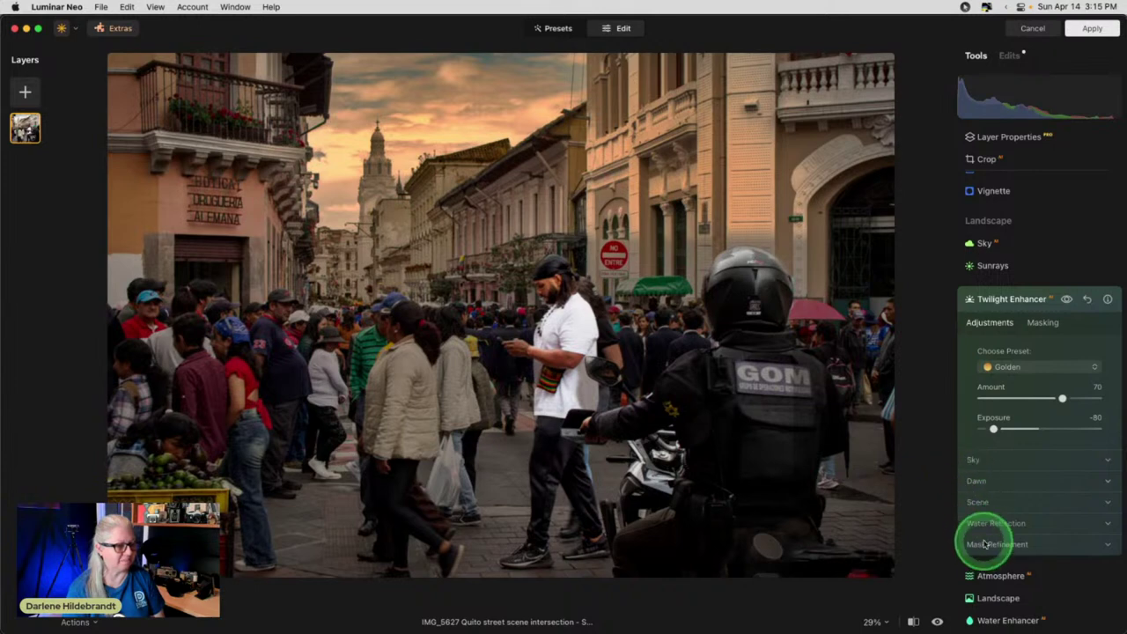
- Set the Twilight Enhancer's scene Relight Human to 79, its Exposure to -36 and its Amount to 57
left_click(975, 502)
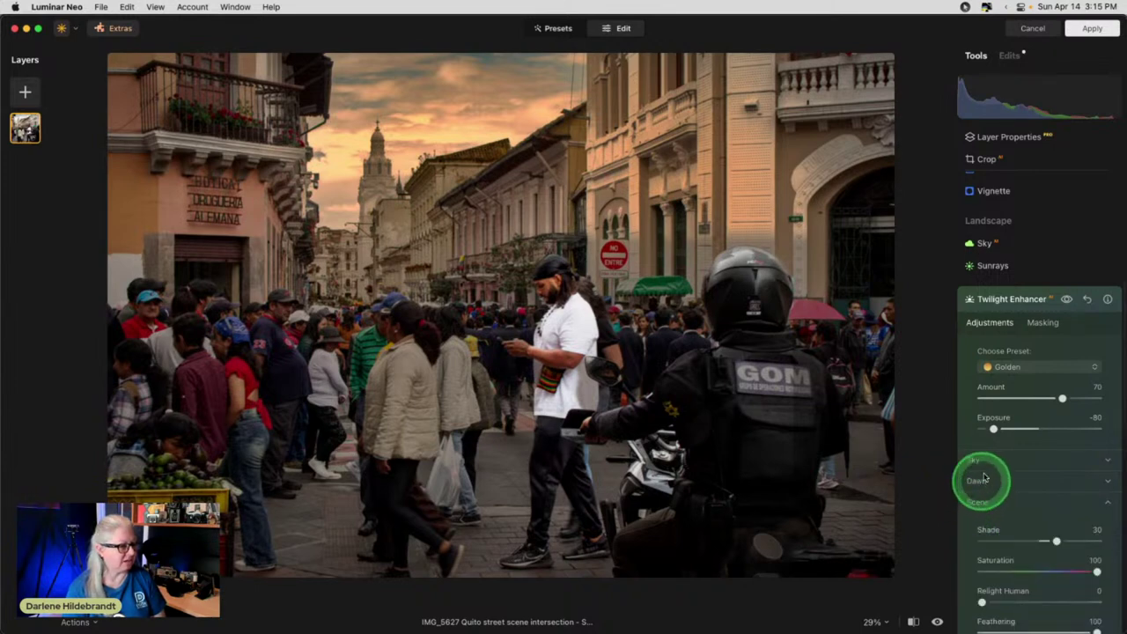
scroll(984, 478, "down", 3)
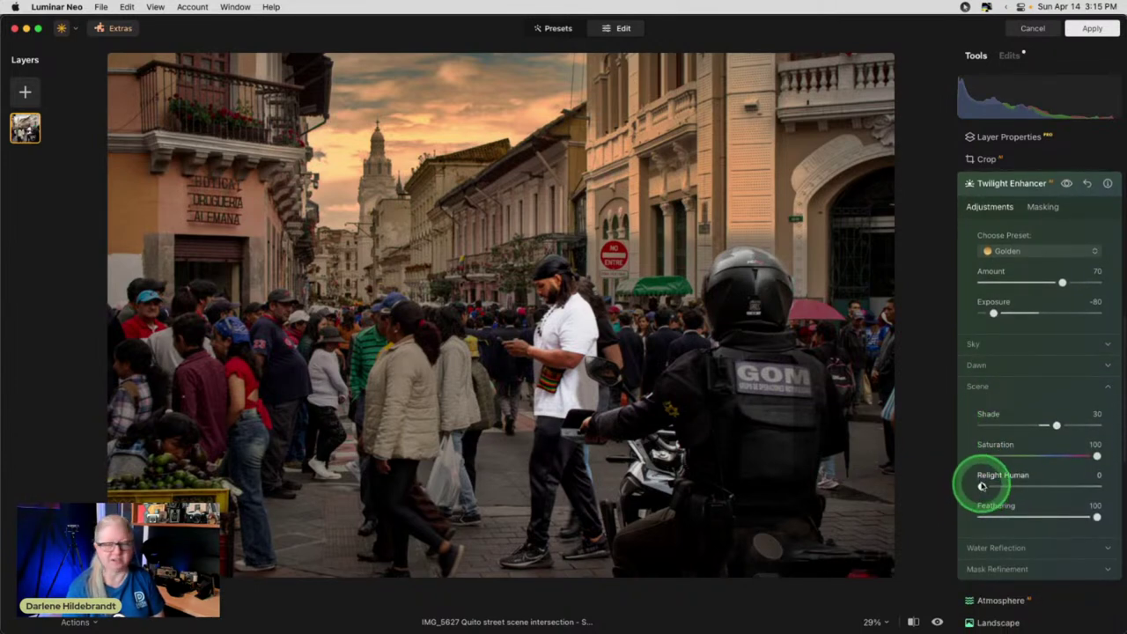
left_click_drag(982, 486, 1074, 472)
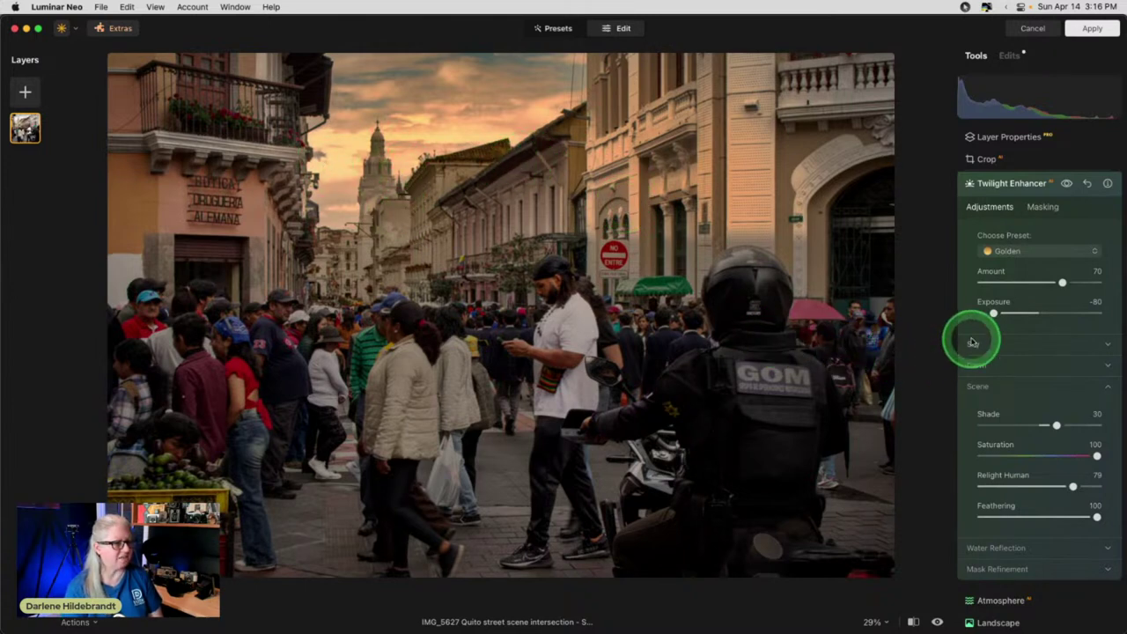
left_click_drag(993, 314, 1020, 314)
mouse_move(1062, 282)
left_mouse_down()
mouse_move(998, 281)
mouse_move(1049, 282)
left_mouse_up()
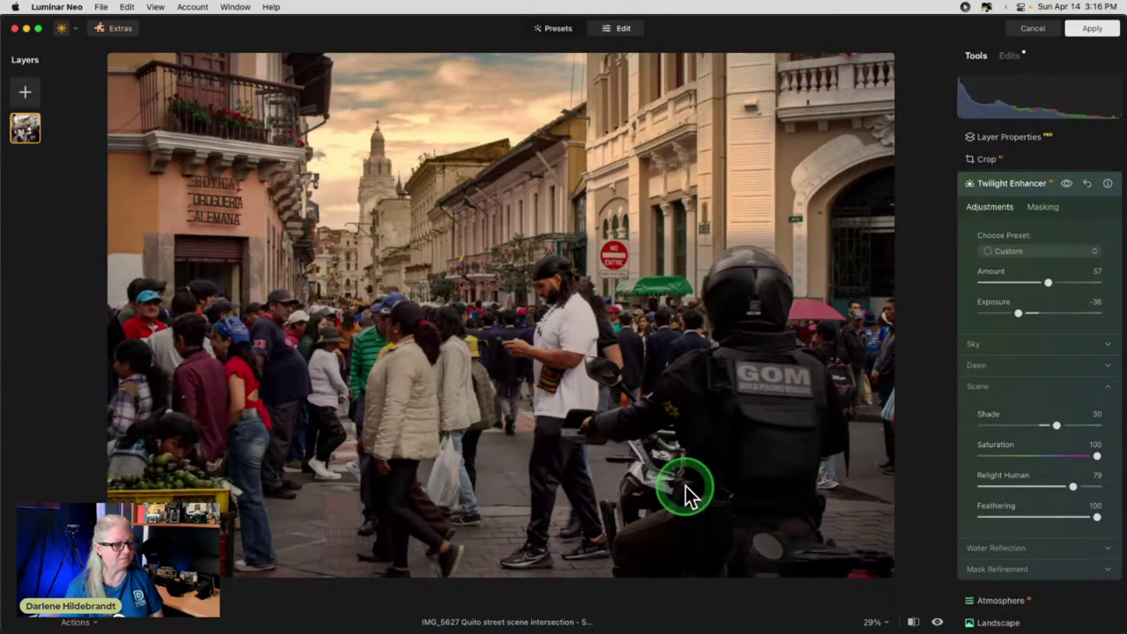
- Refine the Twilight Enhancer's mask with Sky Horizon at -5, Sky Global at 21 and Fix Gaps at 4
left_click(985, 570)
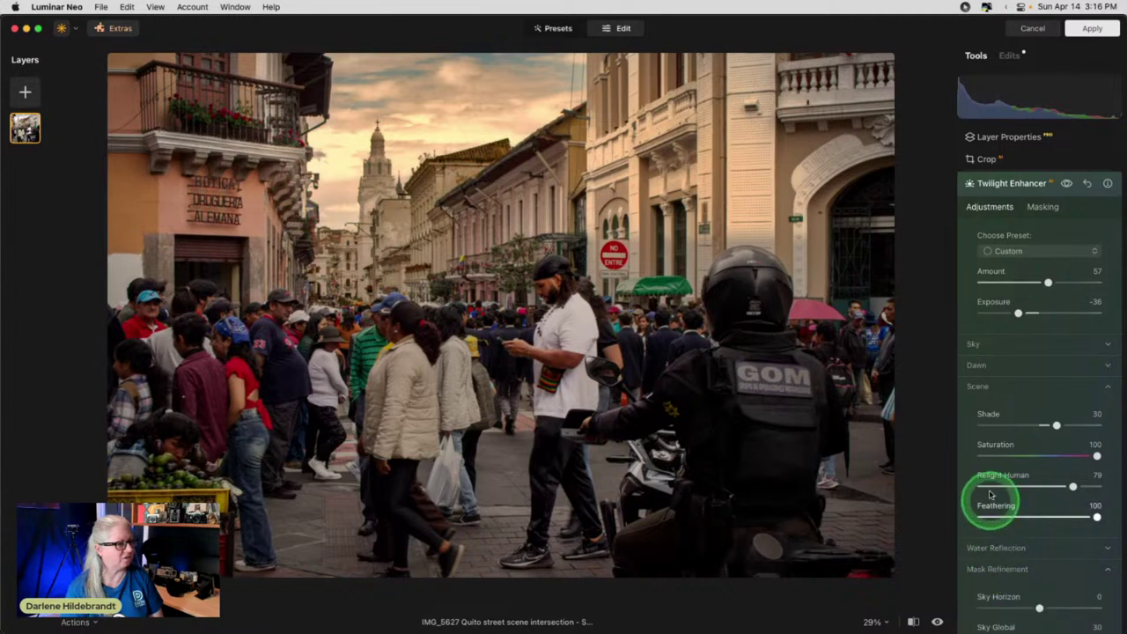
mouse_move(1038, 421)
left_mouse_down()
mouse_move(1051, 420)
mouse_move(1021, 421)
mouse_move(1037, 420)
left_mouse_up()
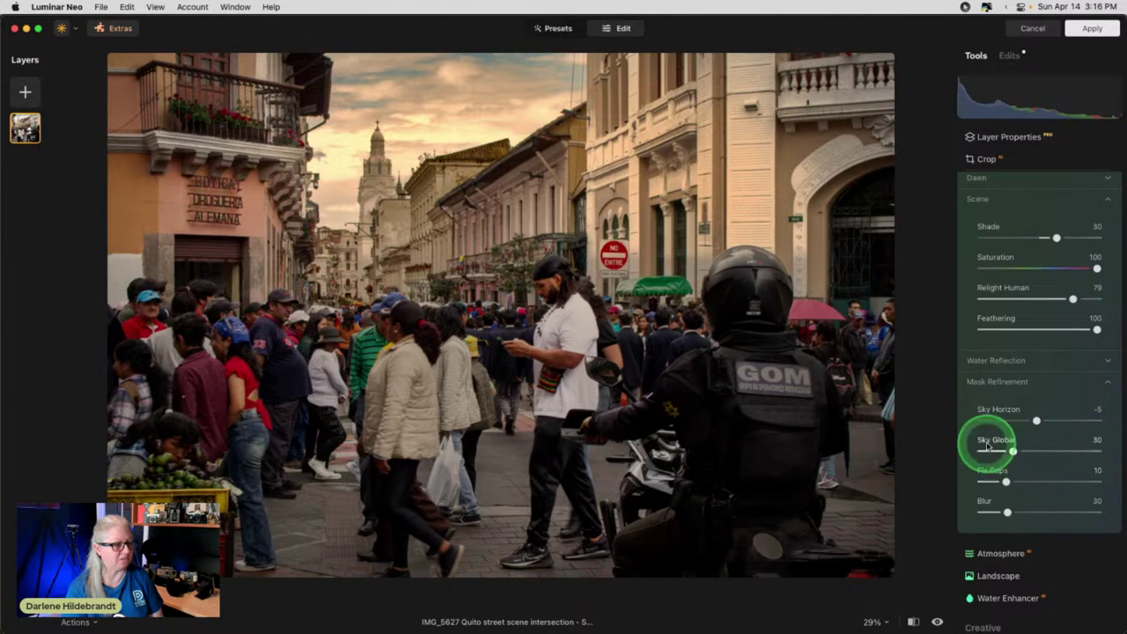
left_click_drag(1013, 452, 1123, 450)
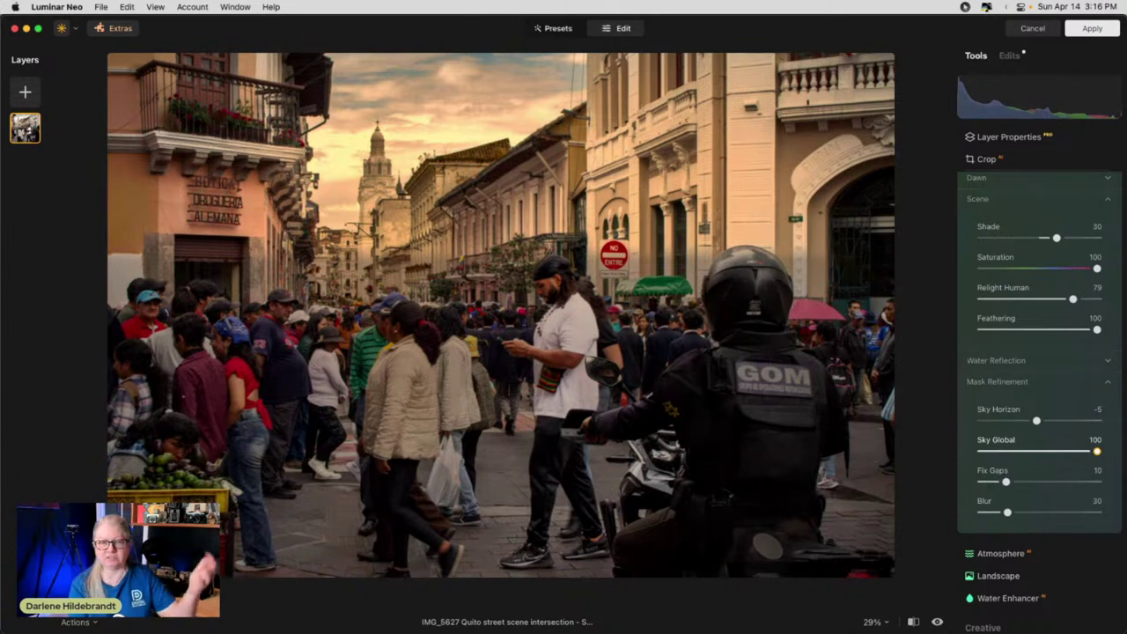
left_click_drag(1097, 451, 1037, 481)
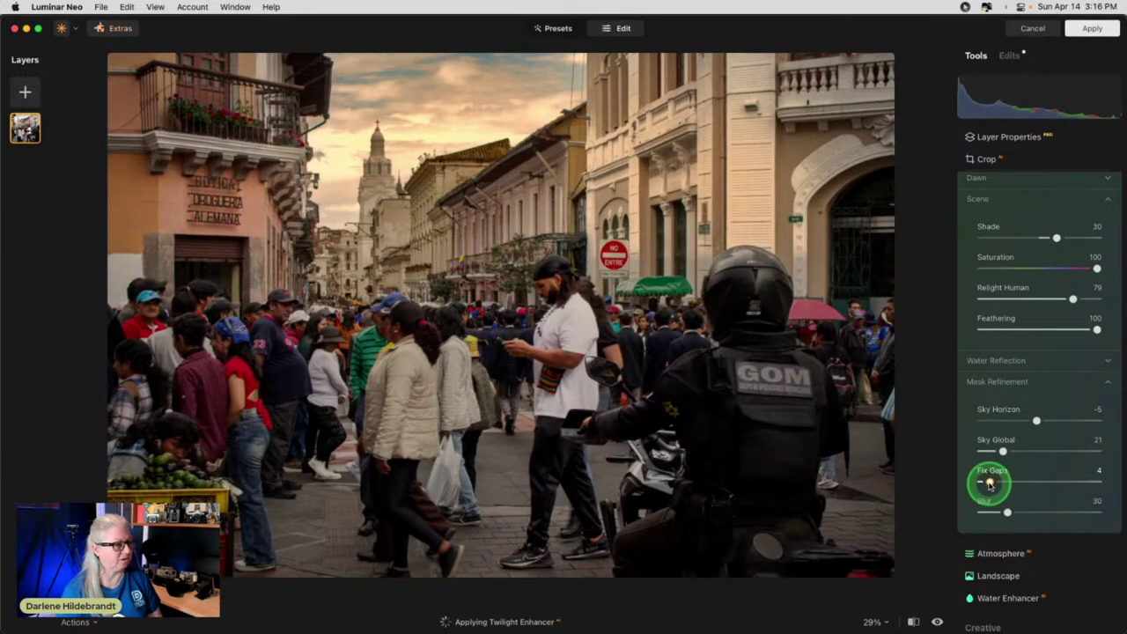
- Set the Twilight Enhancer's scene Shade to -57, Saturation to 92 and Feathering to 86
scroll(1013, 455, "up", 2)
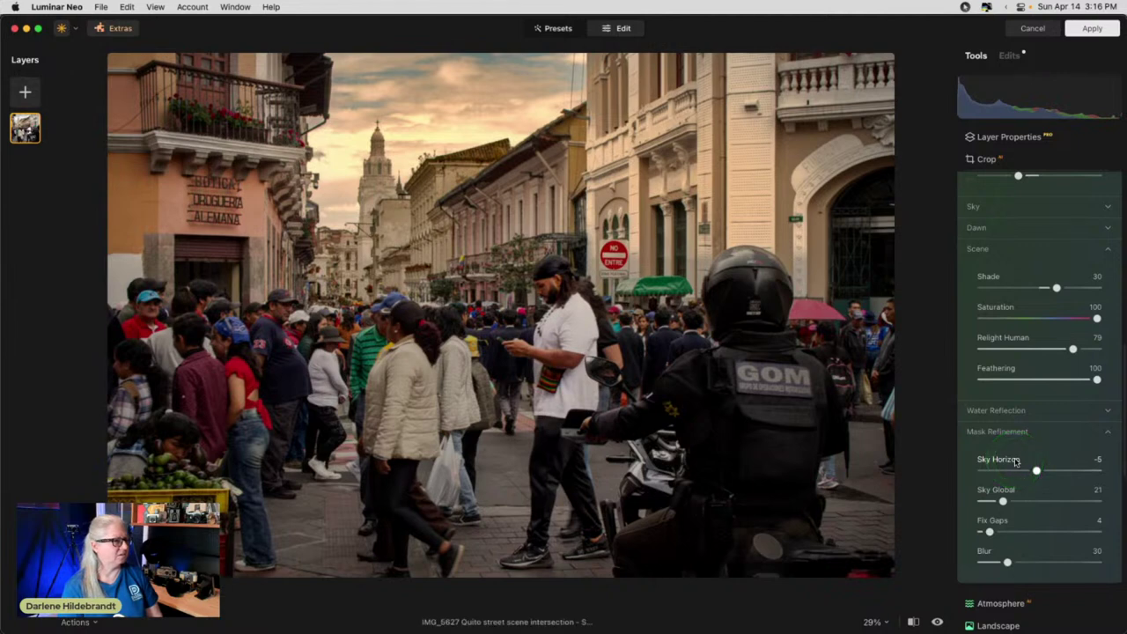
scroll(1026, 264, "up", 2)
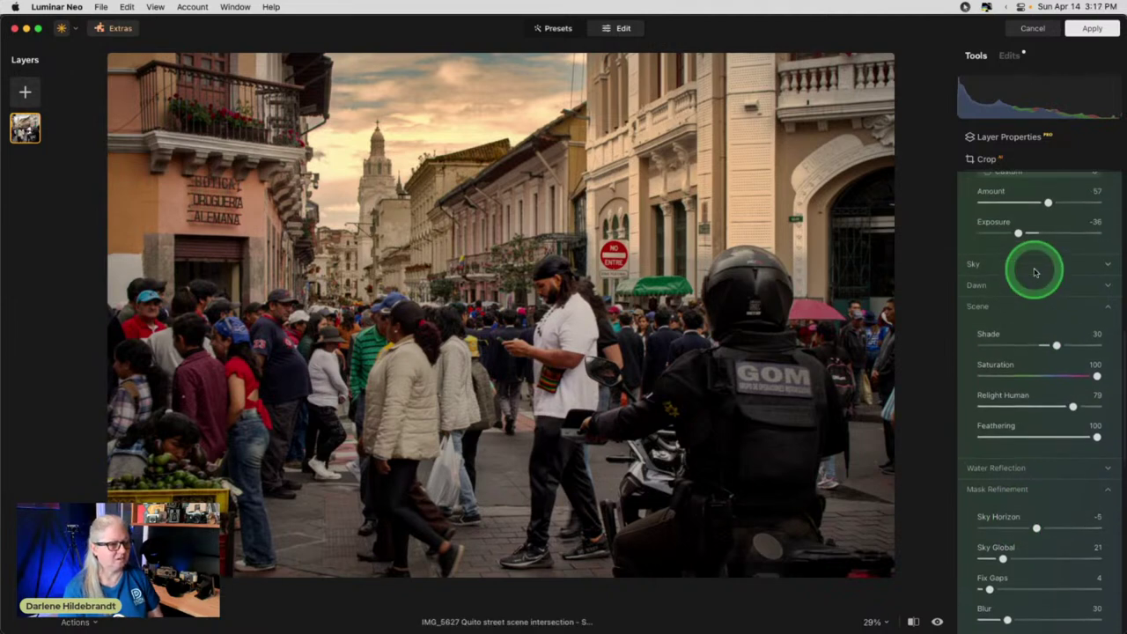
left_click_drag(1054, 348, 1006, 348)
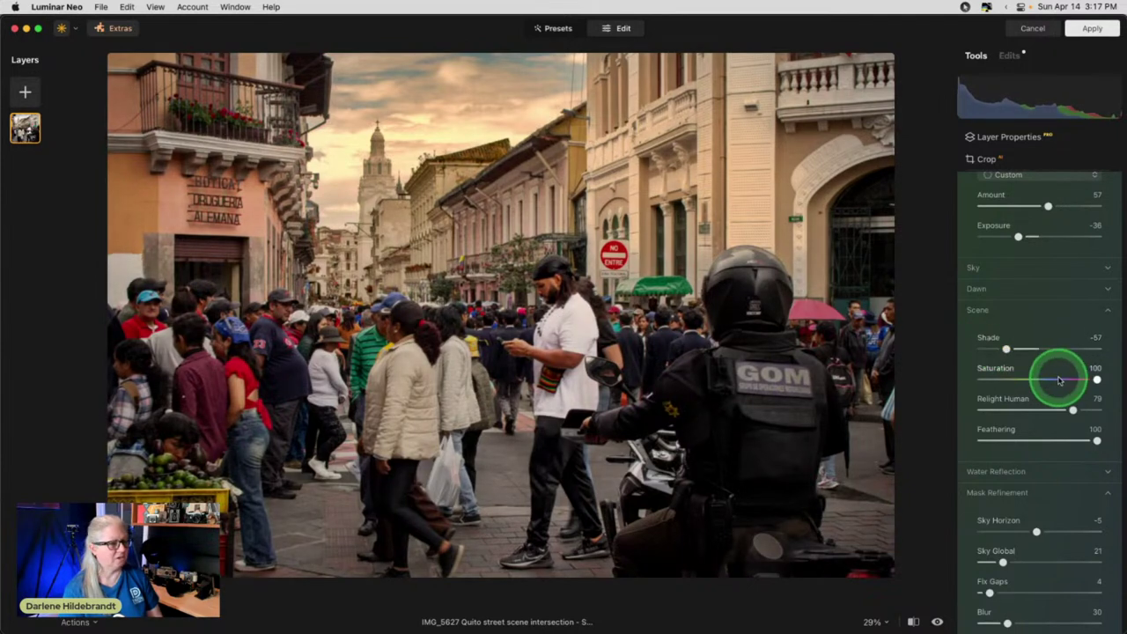
left_click_drag(1056, 377, 1018, 364)
scroll(1047, 387, "down", 1)
left_click(1096, 405)
left_click_drag(1096, 405, 1074, 396)
- Compare the street scene with and without the Twilight Enhancer effect
scroll(1074, 397, "up", 5)
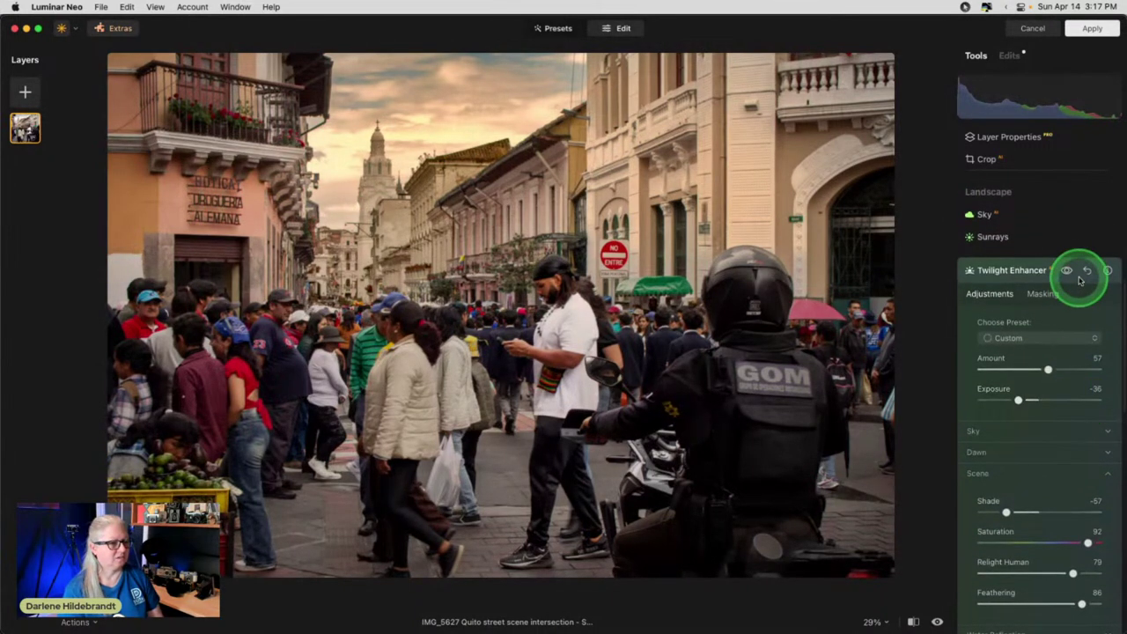
left_click(1067, 271)
left_click(1067, 271)
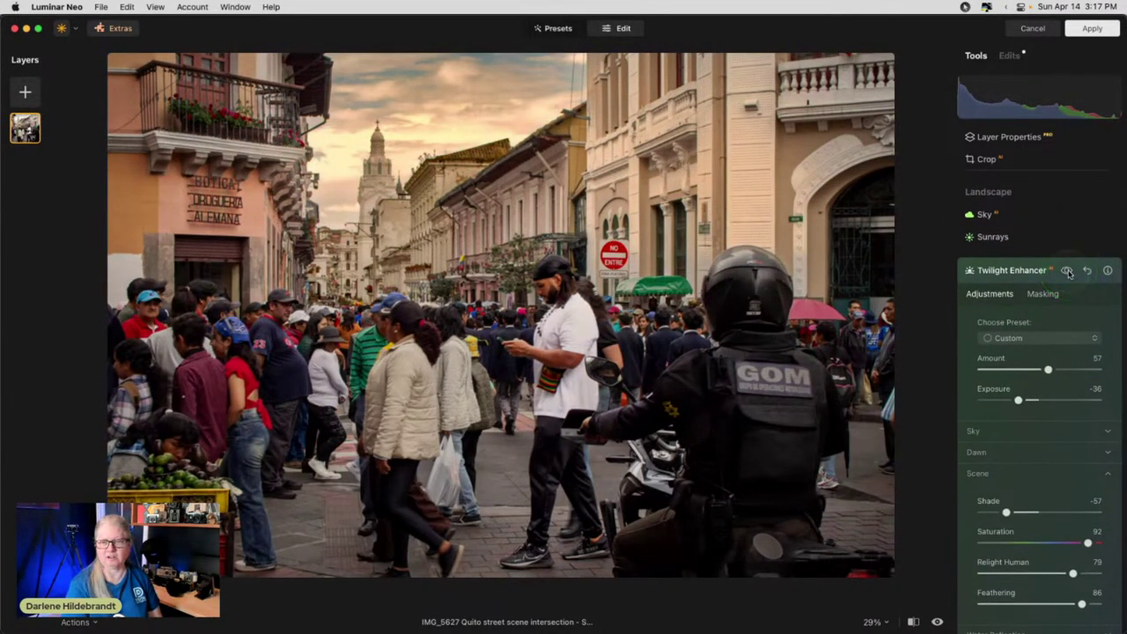
left_click(1067, 271)
left_click(1067, 271)
left_click(1066, 271)
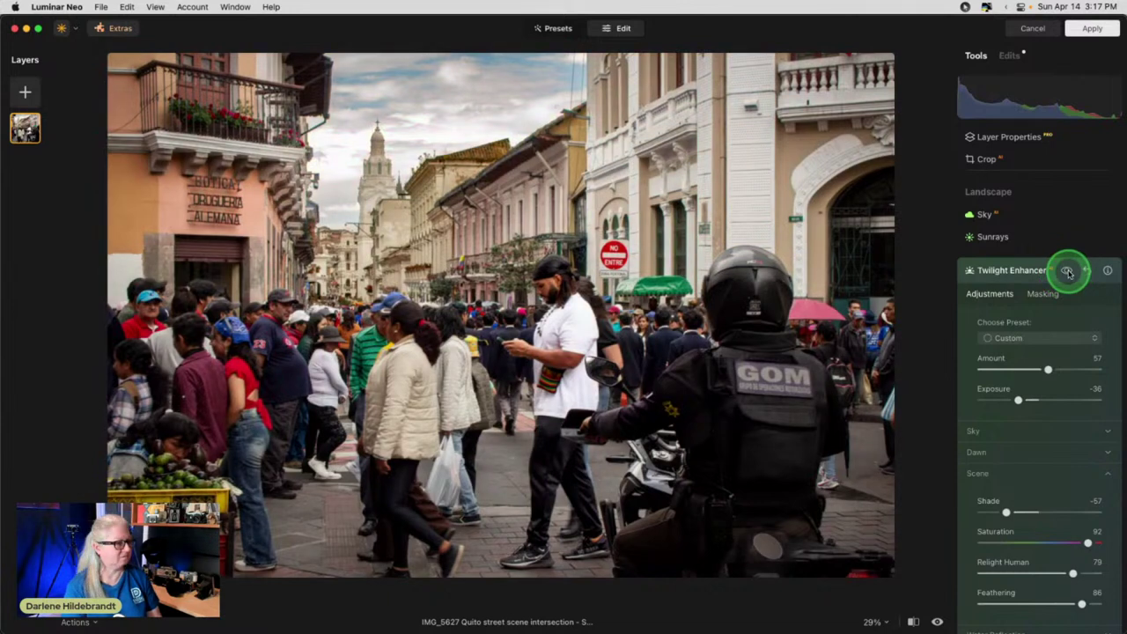
left_click(1067, 271)
- Try a cooler twilight sky with the sky Temperature at -18 and its Tint at 25
left_click(1010, 339)
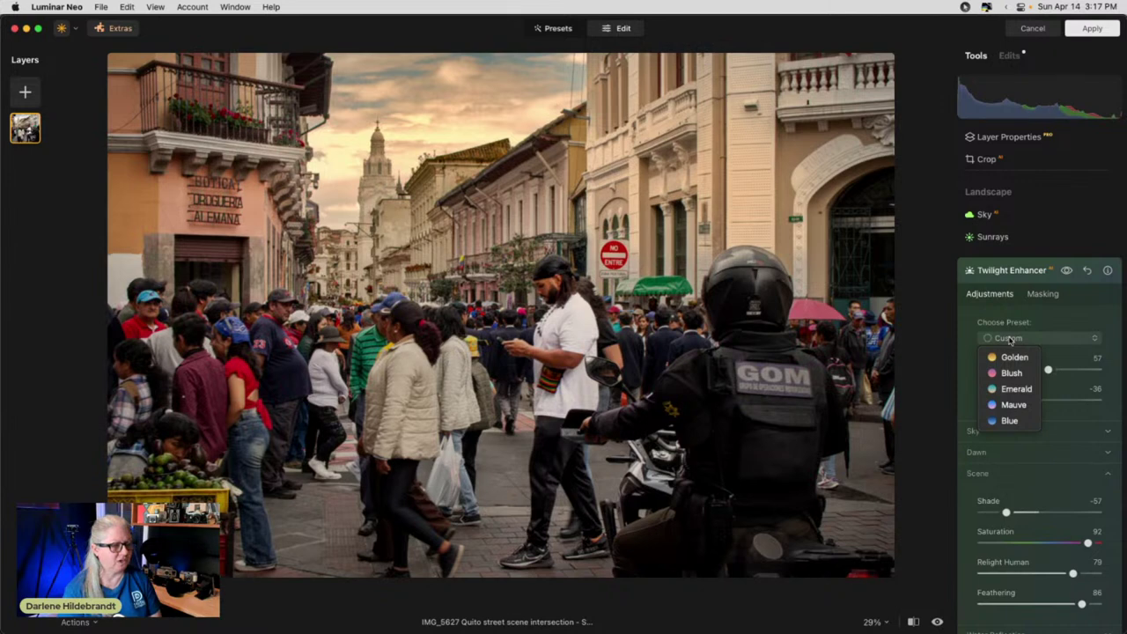
left_click_drag(1007, 406, 1011, 356)
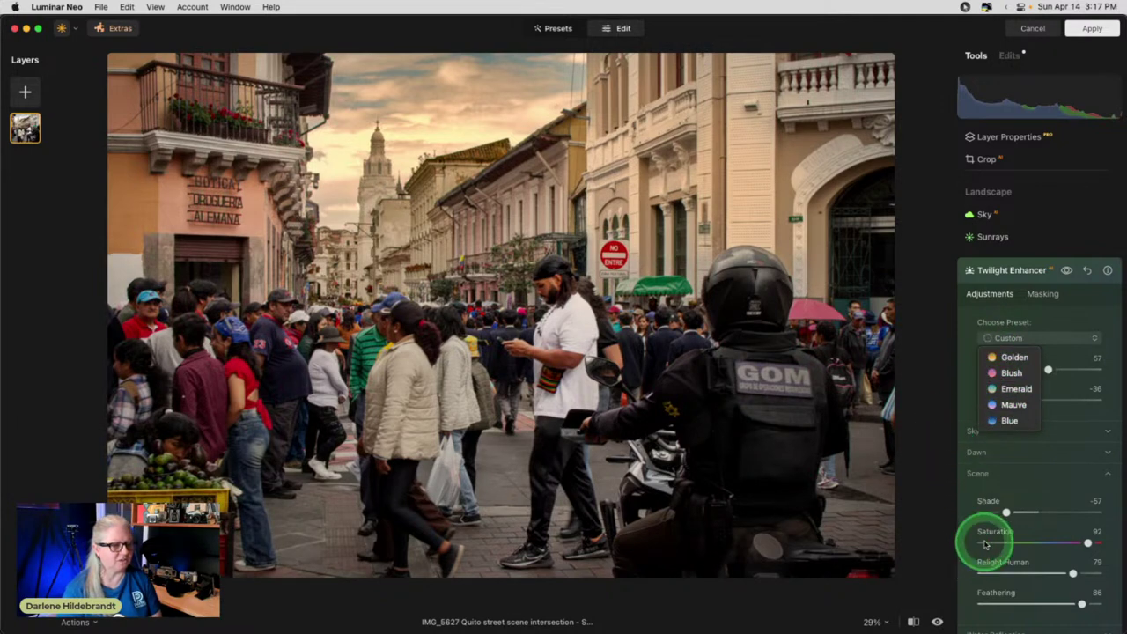
left_click(975, 431)
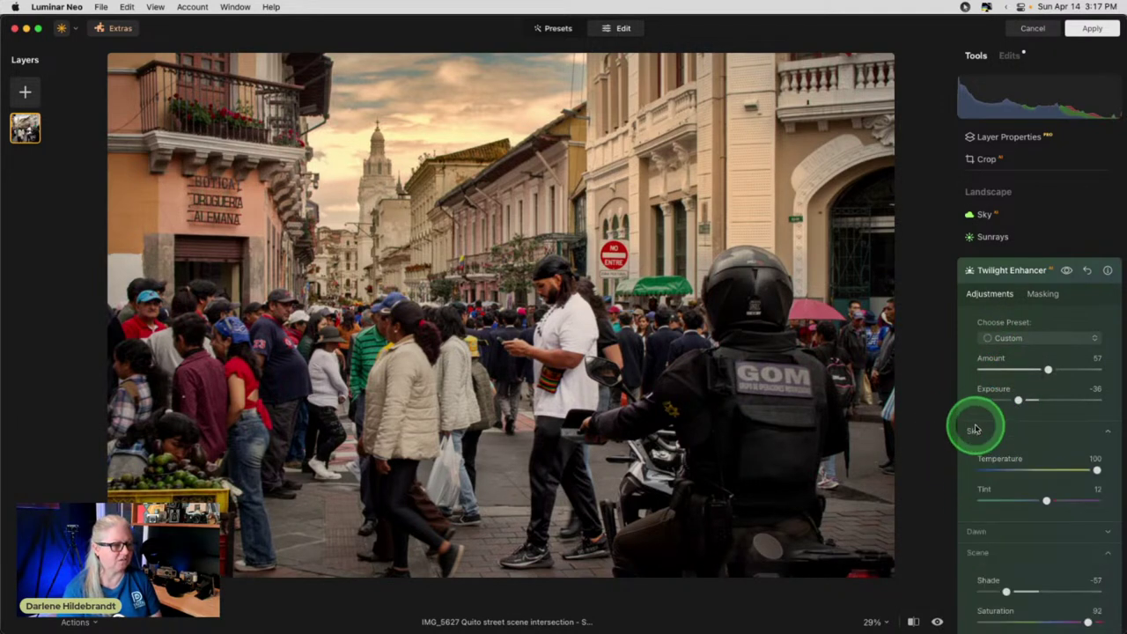
left_click(975, 430)
mouse_move(1009, 356)
left_mouse_down()
mouse_move(975, 352)
mouse_move(1022, 354)
left_mouse_up()
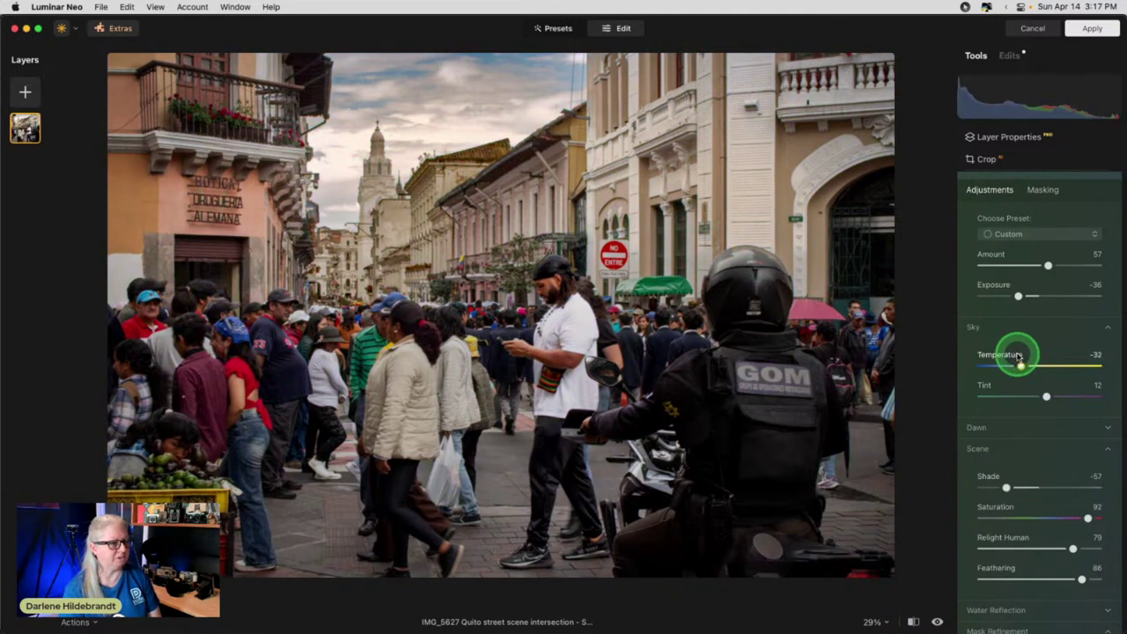
left_click_drag(1045, 396, 1027, 361)
left_click(1017, 365)
- Set the Twilight Enhancer's Dawn Amount to 87
left_click(989, 428)
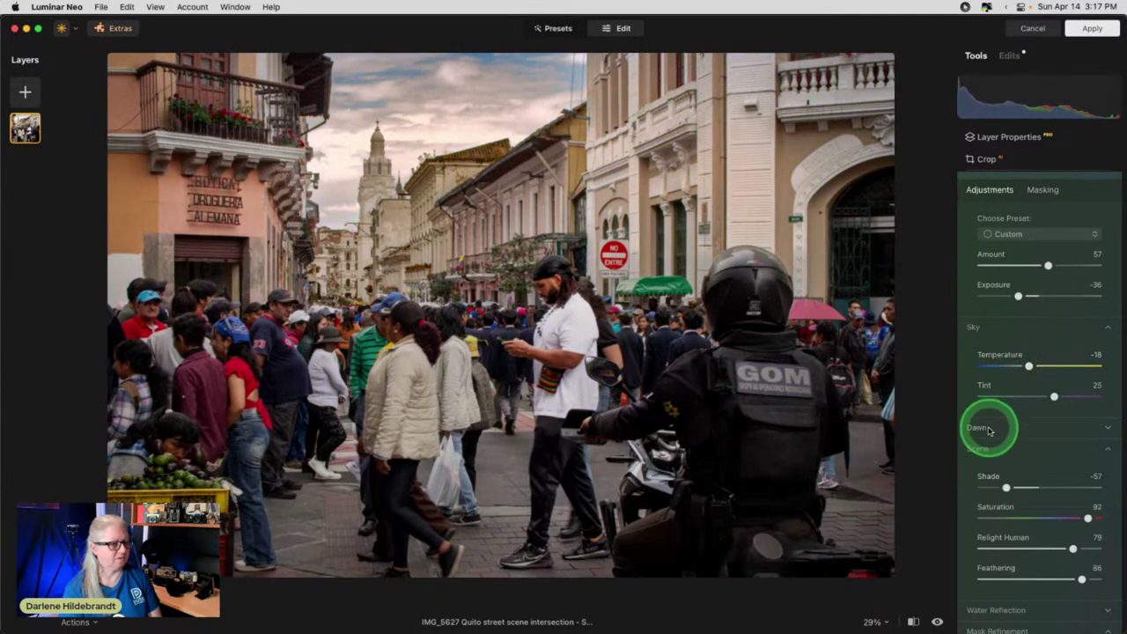
left_click_drag(1047, 457, 1076, 470)
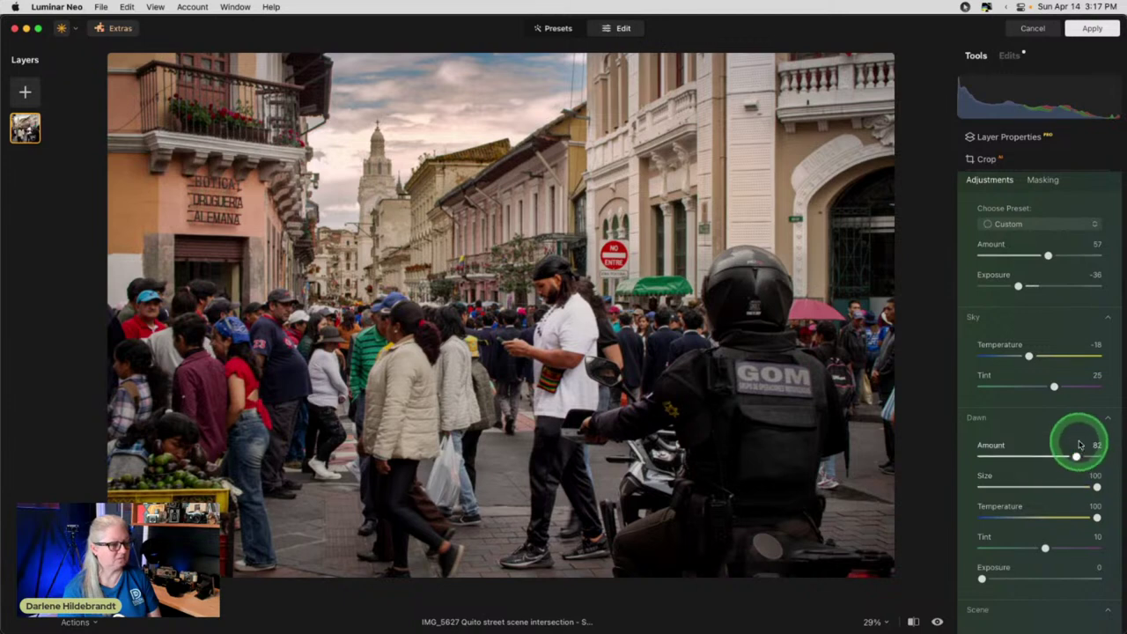
left_click(1077, 456)
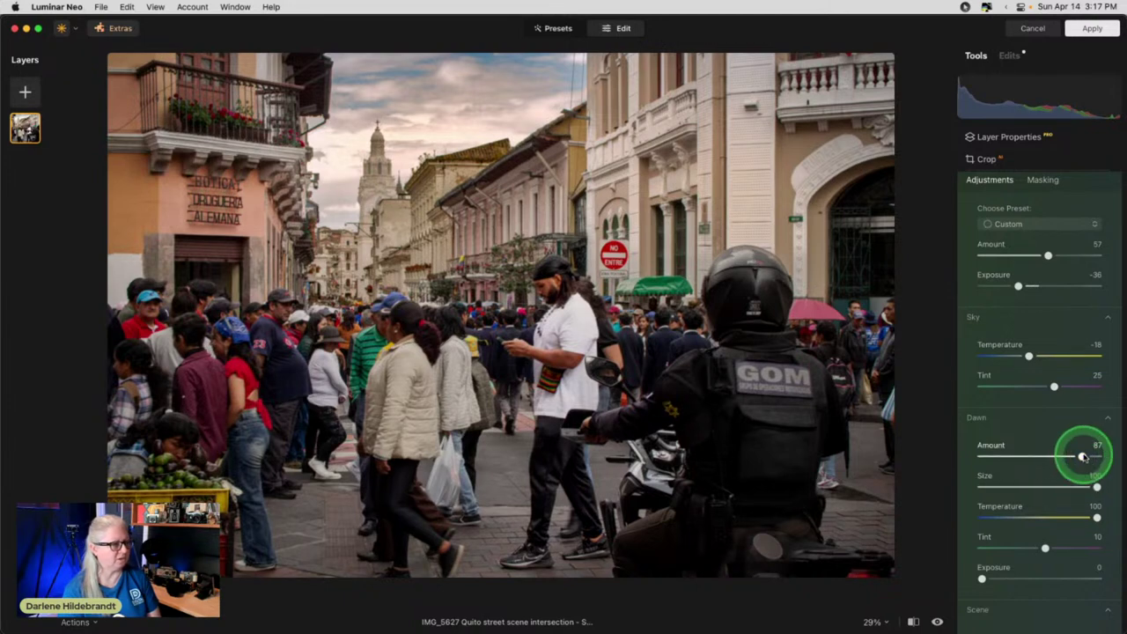
- Set both the sky Temperature and the sky Tint of the Twilight Enhancer to 9, and close the tool
left_click_drag(1028, 355, 1057, 354)
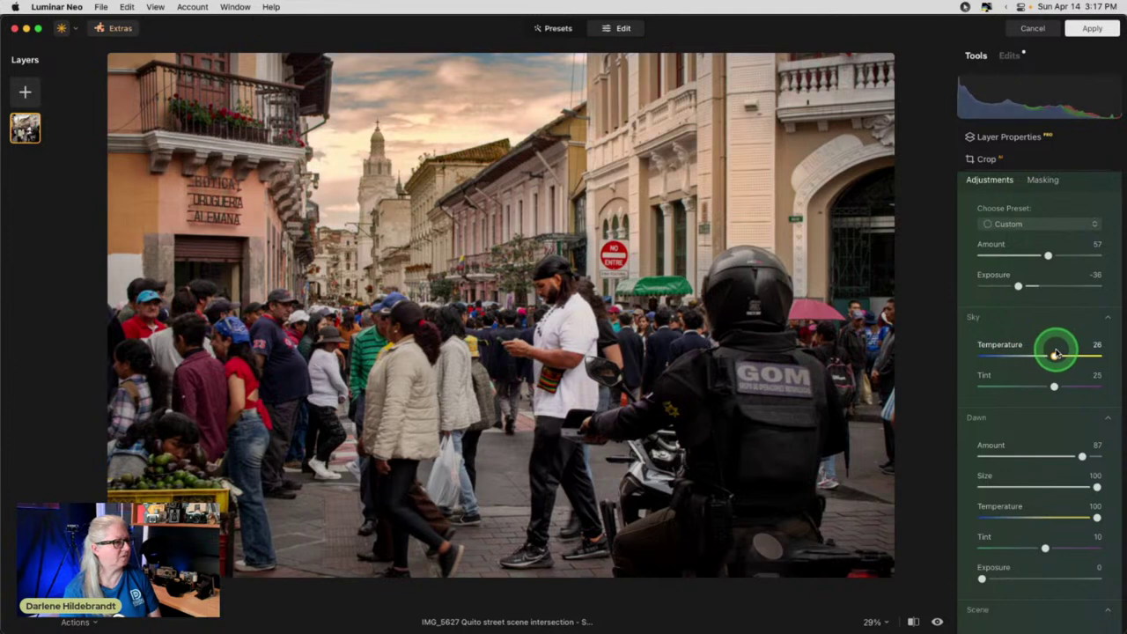
left_click(1054, 385)
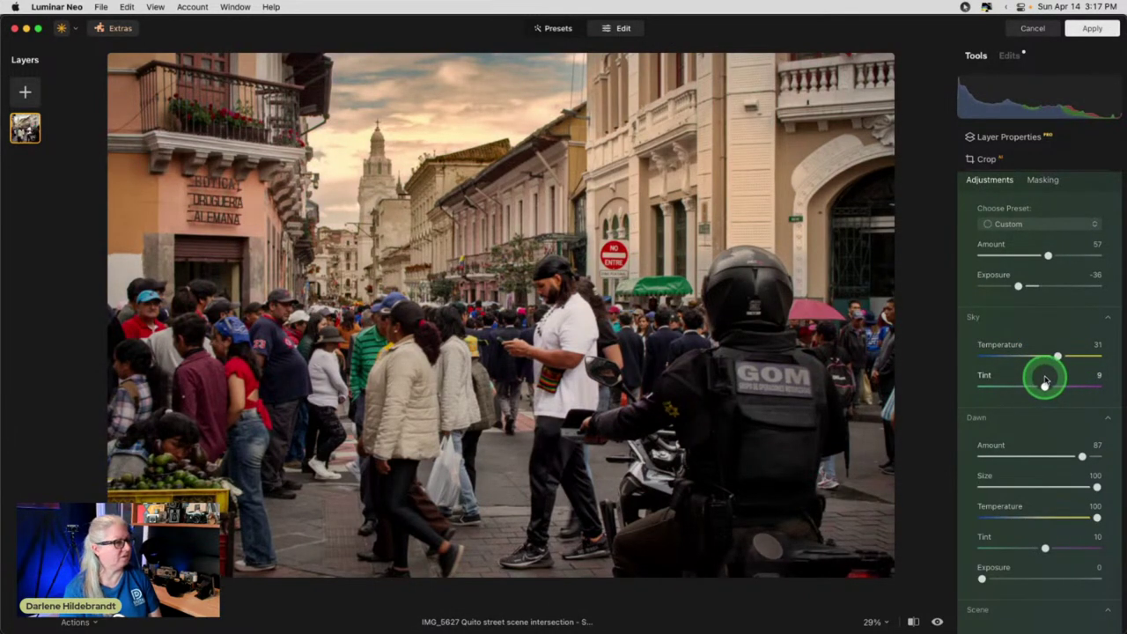
left_click_drag(1057, 354, 1041, 373)
scroll(1006, 428, "up", 5)
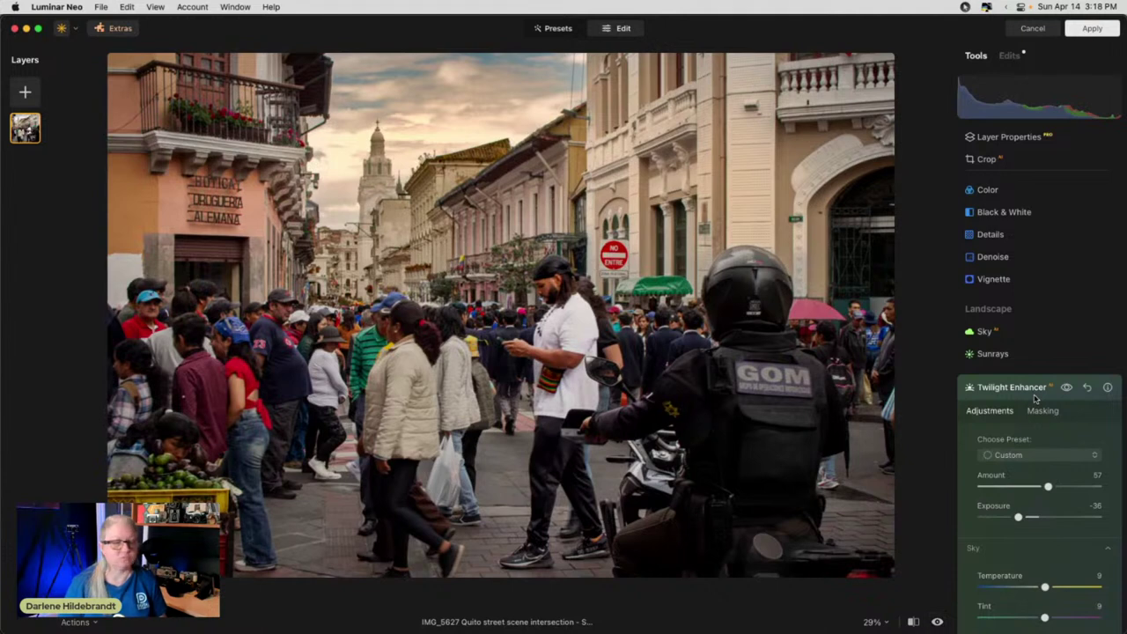
left_click(1036, 398)
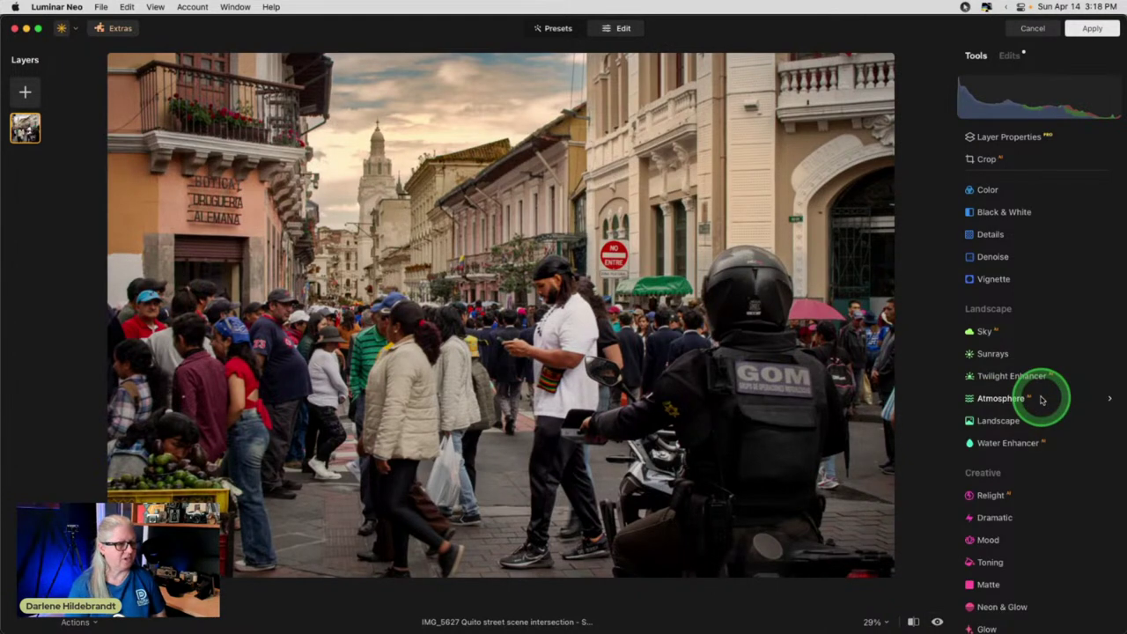
- Start a Mood adjustment on the photo and set its Amount to 69
scroll(1040, 399, "up", 5)
scroll(1040, 400, "down", 6)
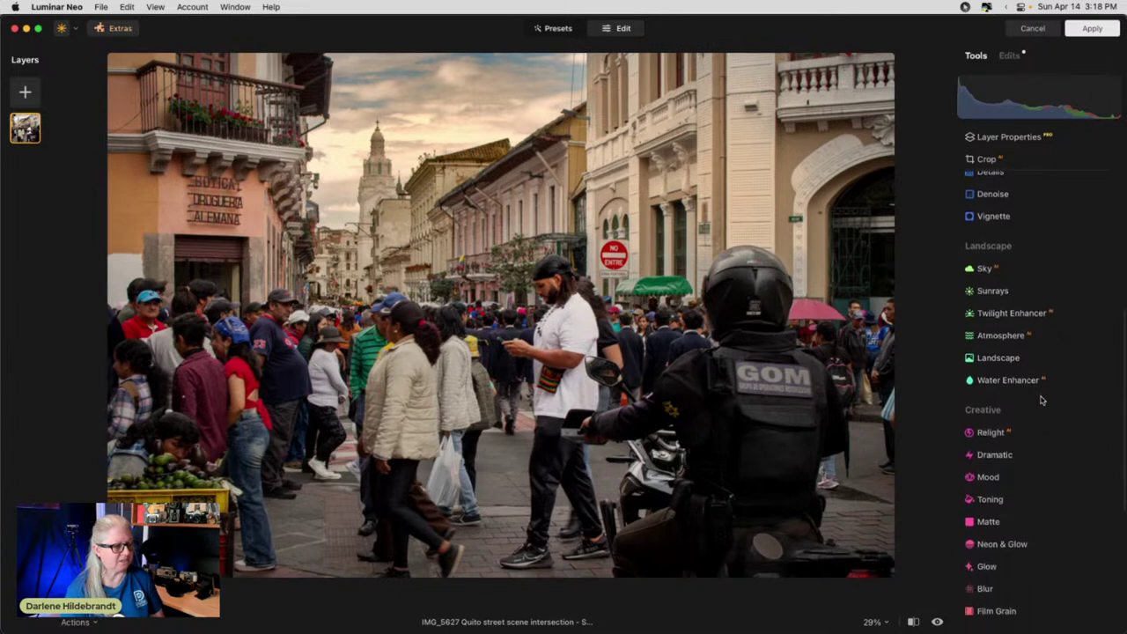
scroll(1041, 399, "down", 3)
left_click(981, 369)
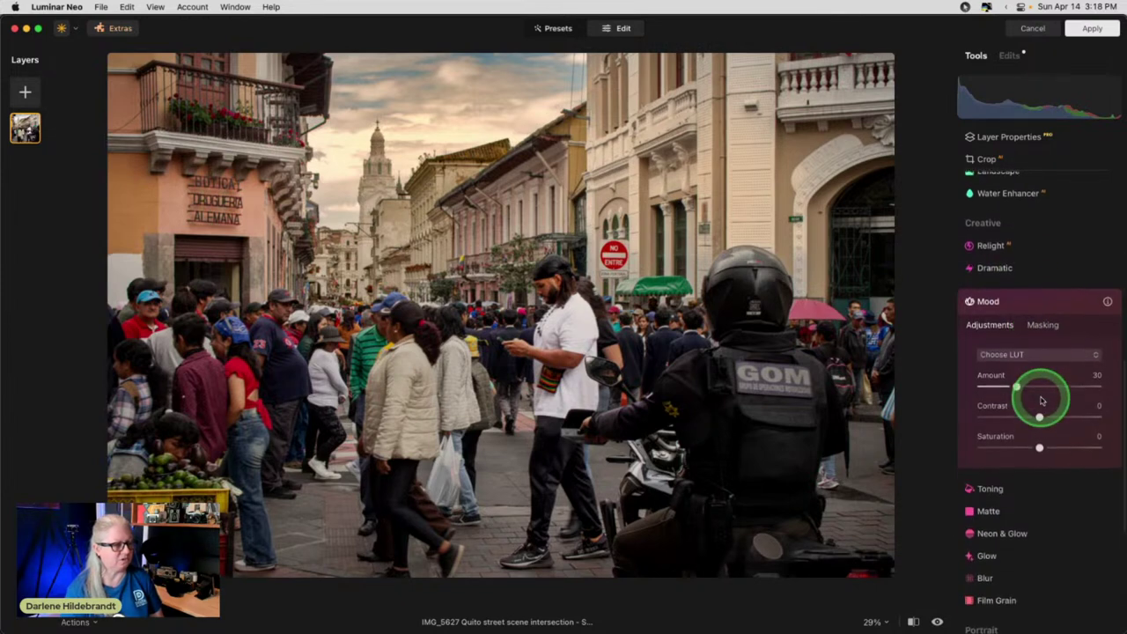
left_click_drag(1041, 386, 1062, 386)
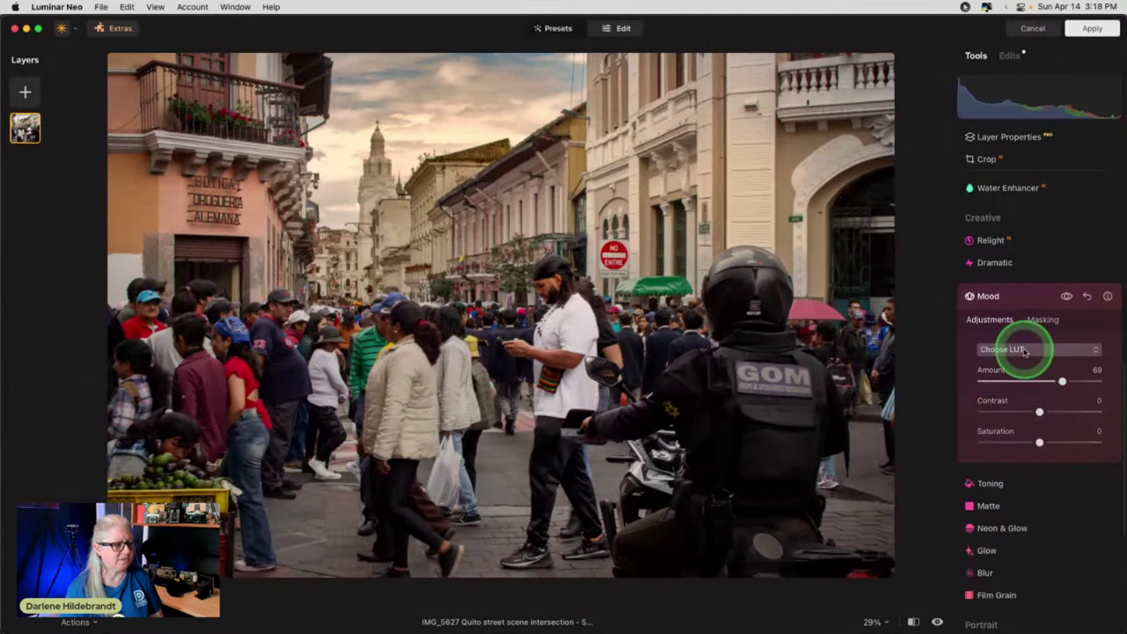
- Preview several Mood LUTs on the street scene, including the Retro Vibe set, and apply Retro Vibe LUT 09
left_click(1024, 351)
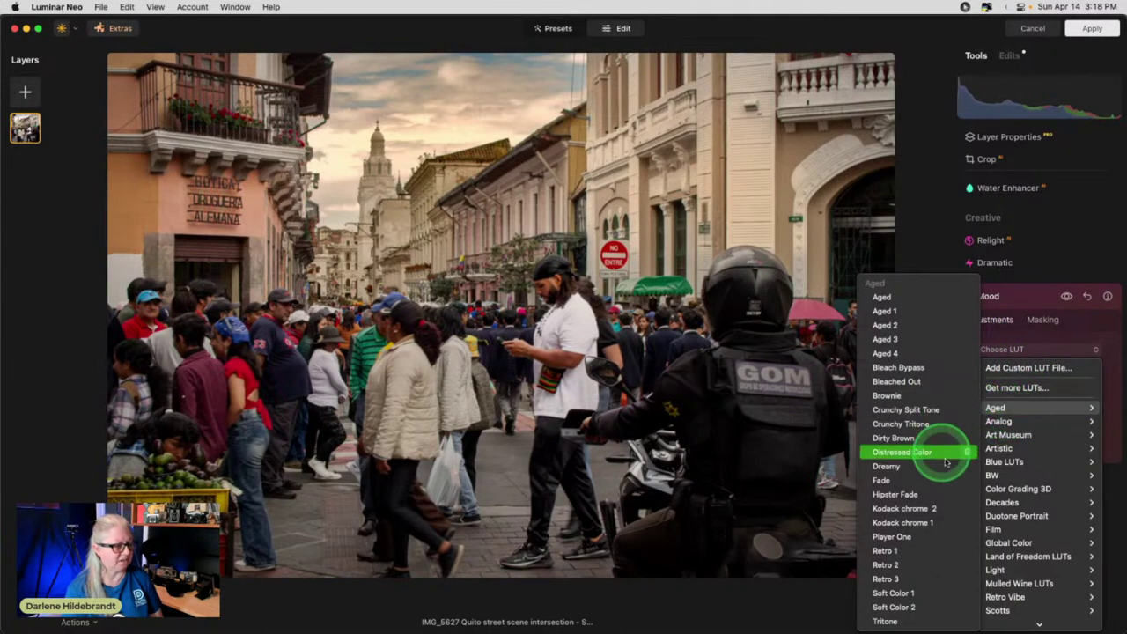
left_click(938, 452)
scroll(1039, 577, "down", 3)
mouse_move(1037, 580)
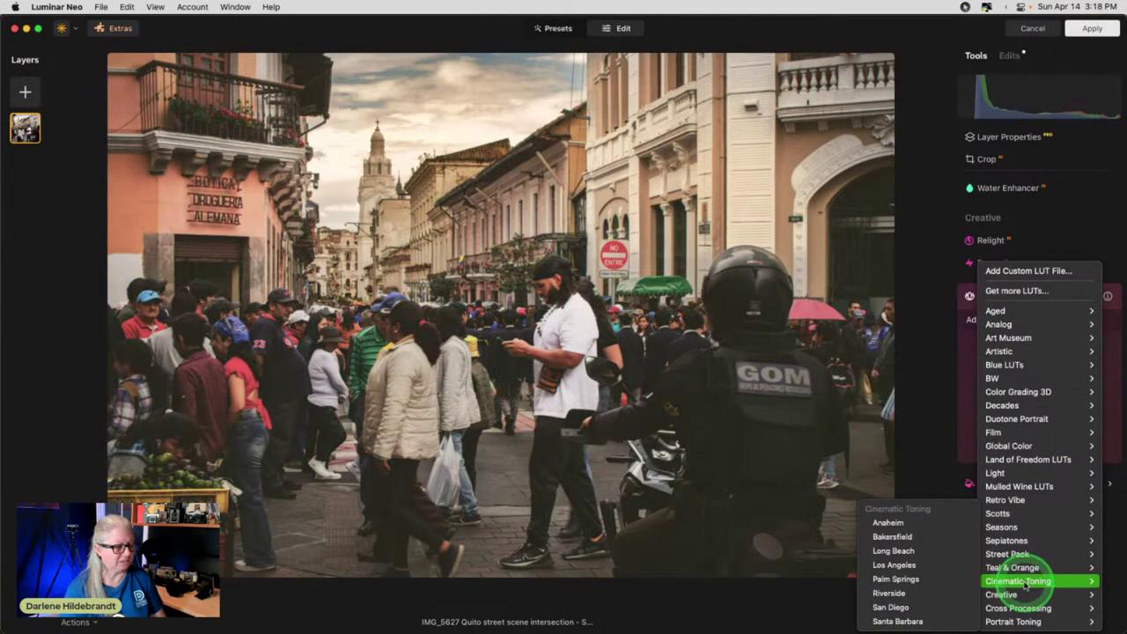
mouse_move(1003, 499)
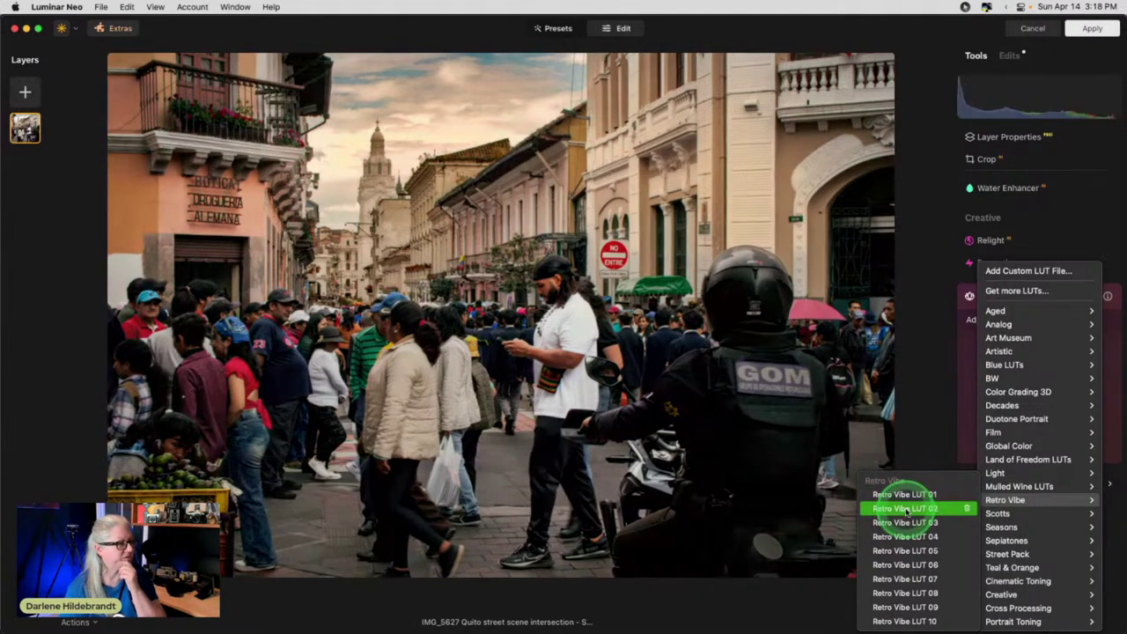
left_click(904, 523)
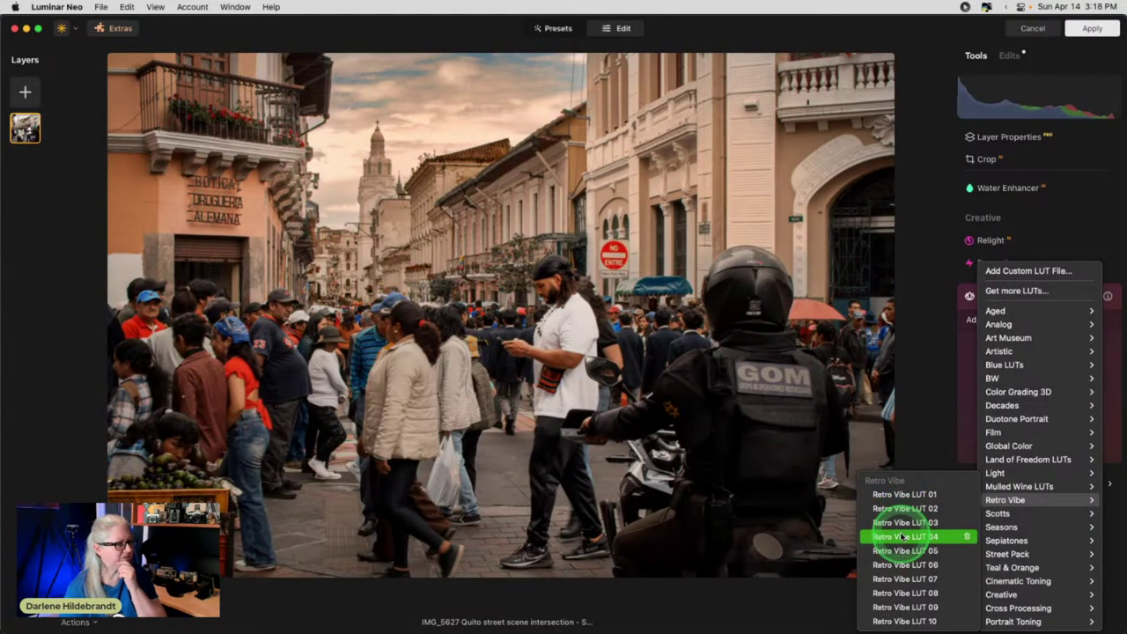
left_click(899, 565)
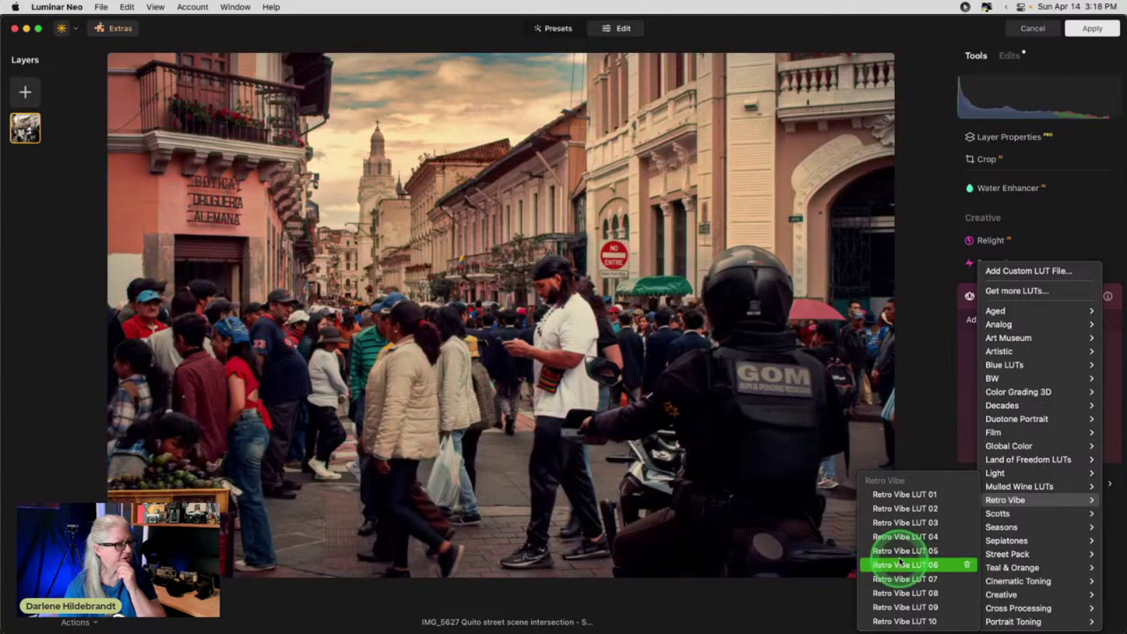
left_click(902, 578)
left_click(897, 593)
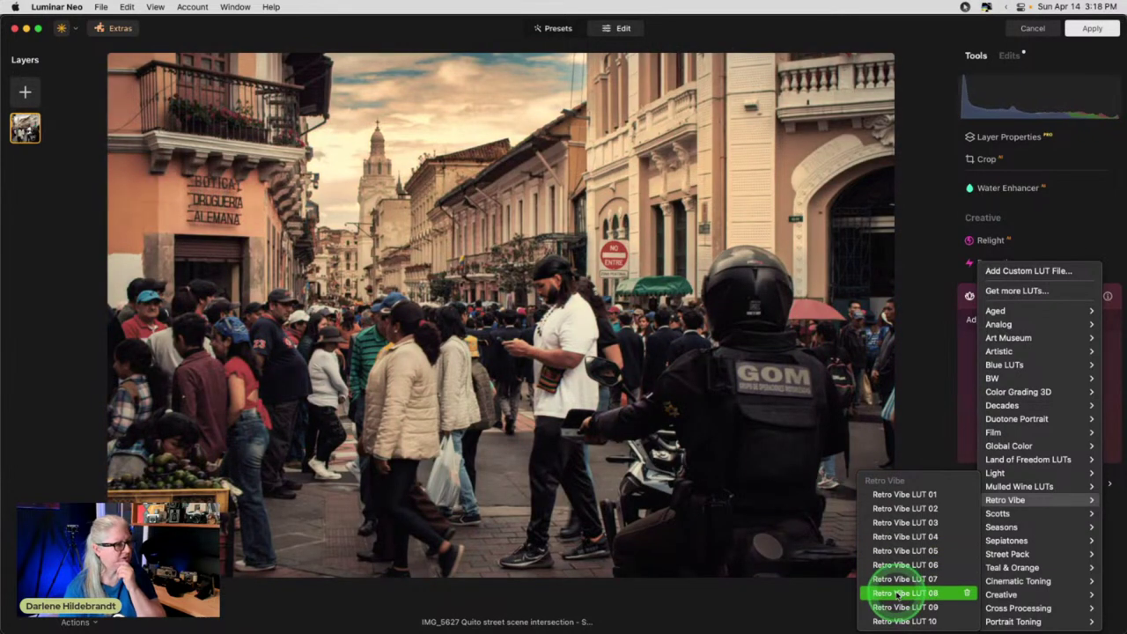
left_click(894, 621)
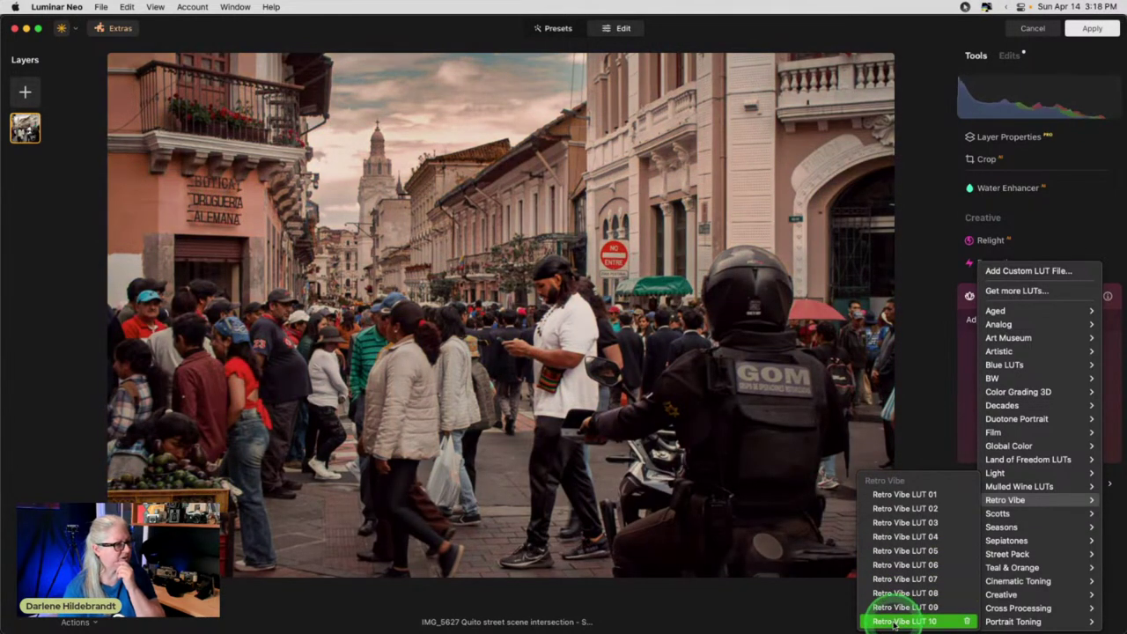
left_click(894, 607)
left_click(891, 593)
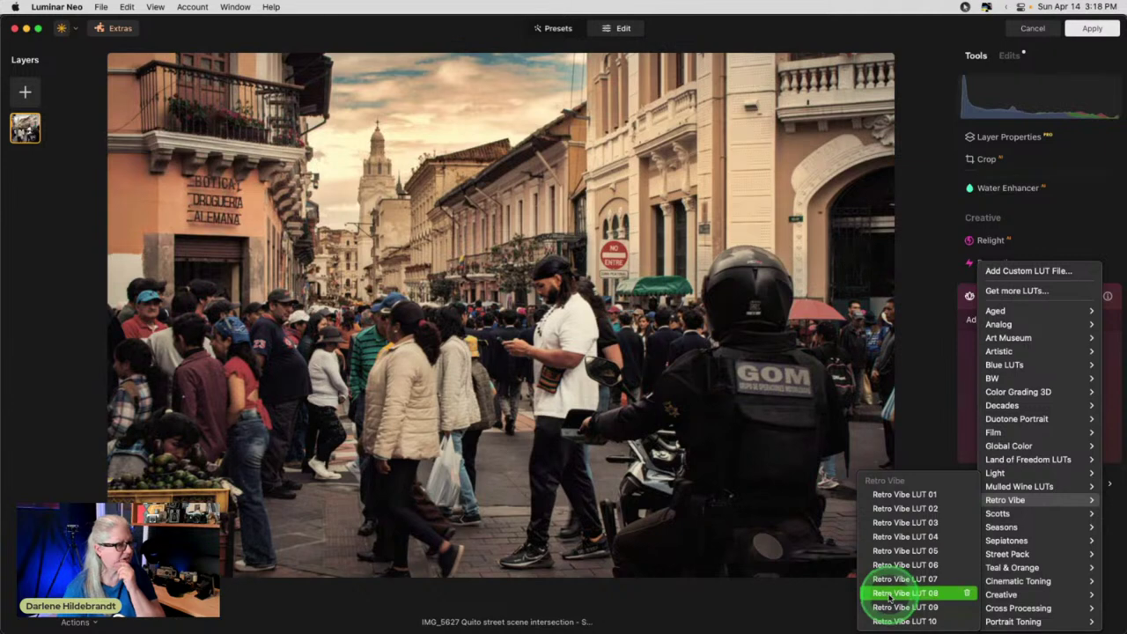
left_click(890, 607)
left_click(674, 432)
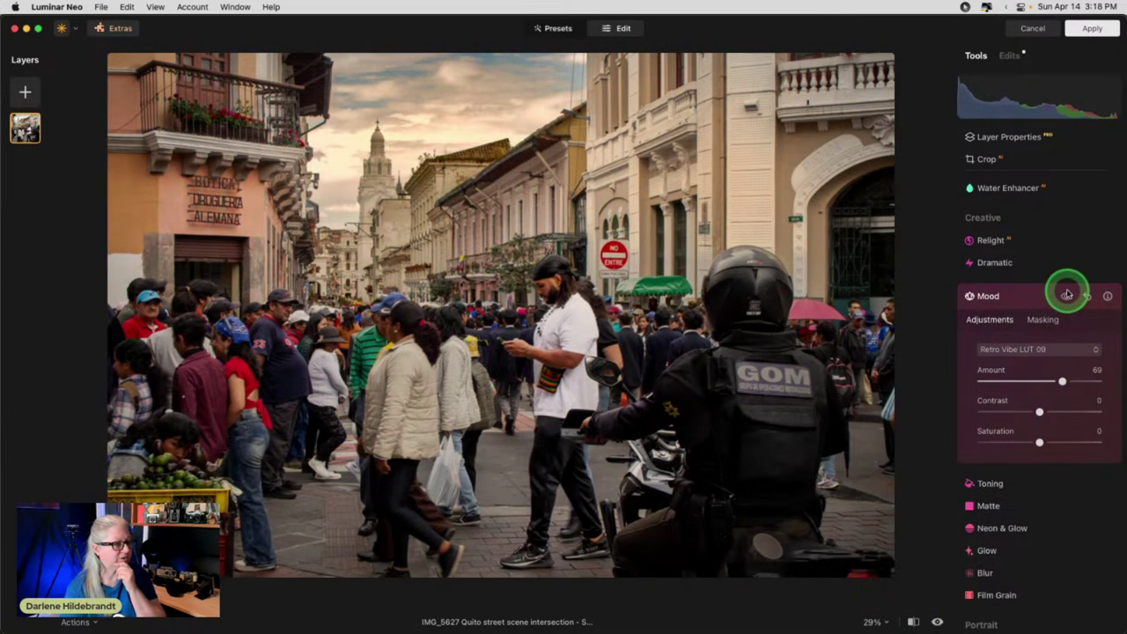
- Compare the photo with and without the Mood effect, and set the Mood Amount to 83
left_click(1067, 299)
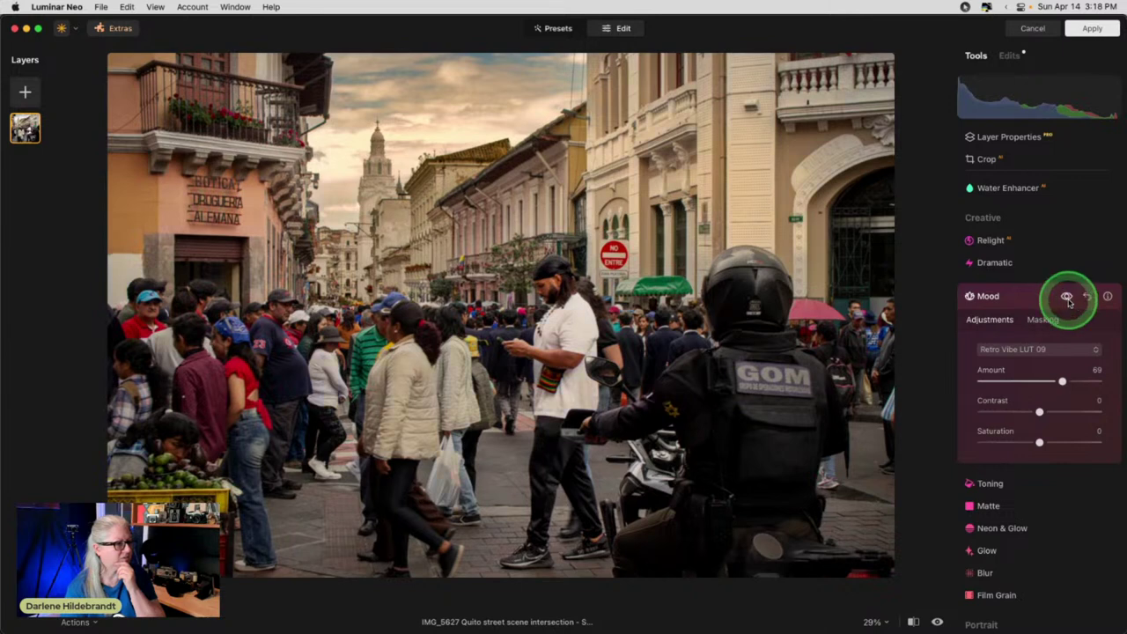
left_click_drag(1062, 378, 1078, 380)
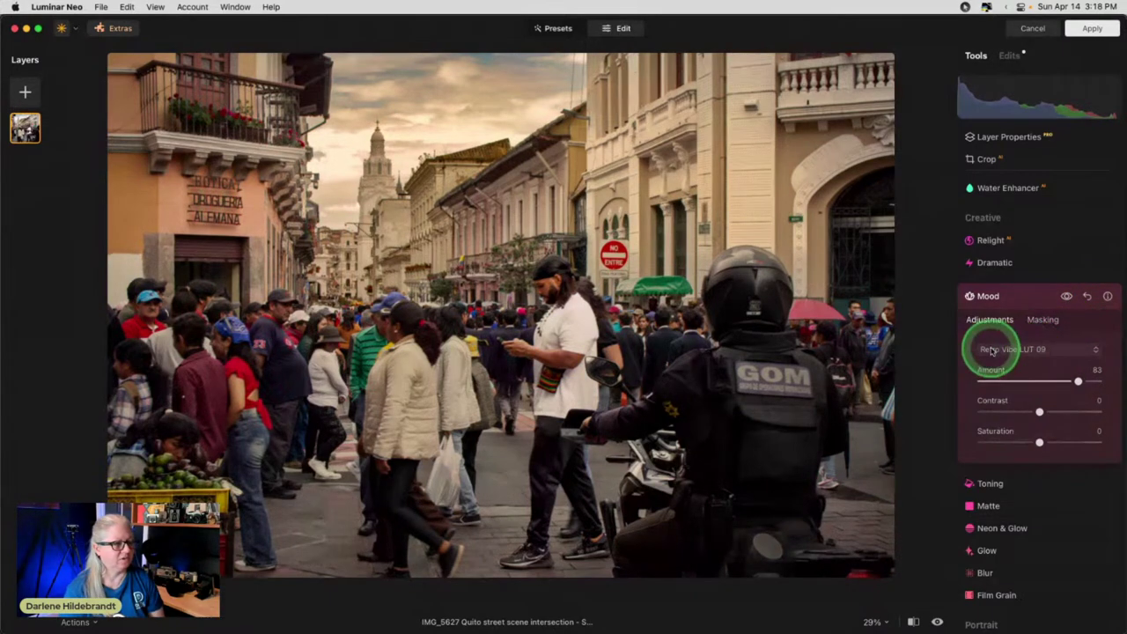
- Preview the Creative Mood LUTs on the street scene, including Wooden and Tritone, and apply the Sepia LUT
left_click(1027, 350)
left_click(1024, 515)
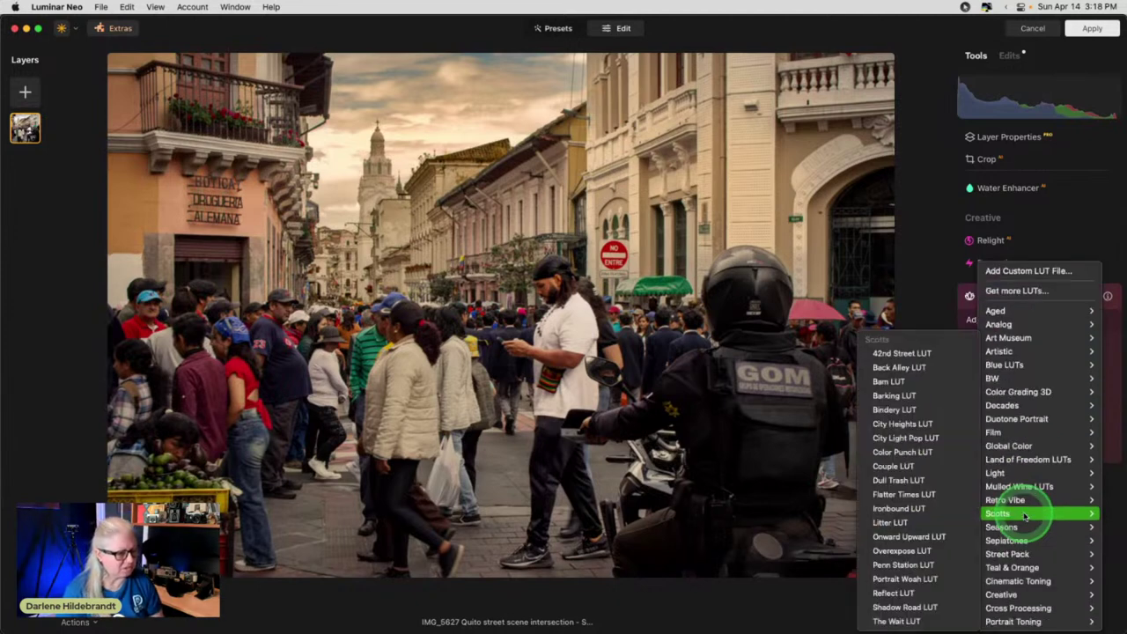
left_click(1012, 595)
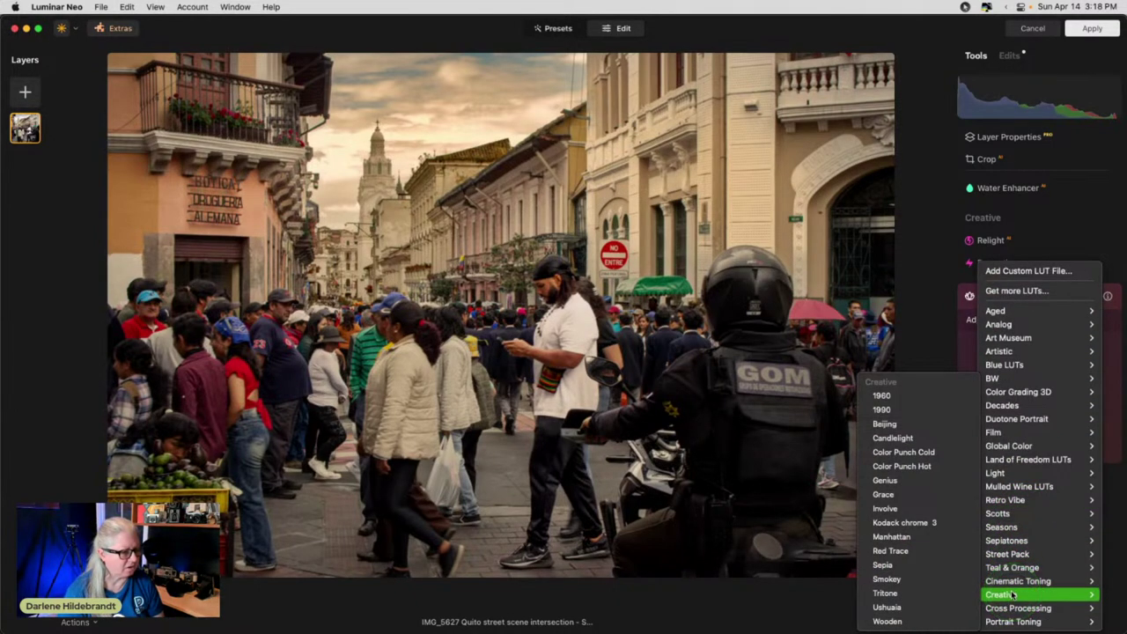
left_click(903, 621)
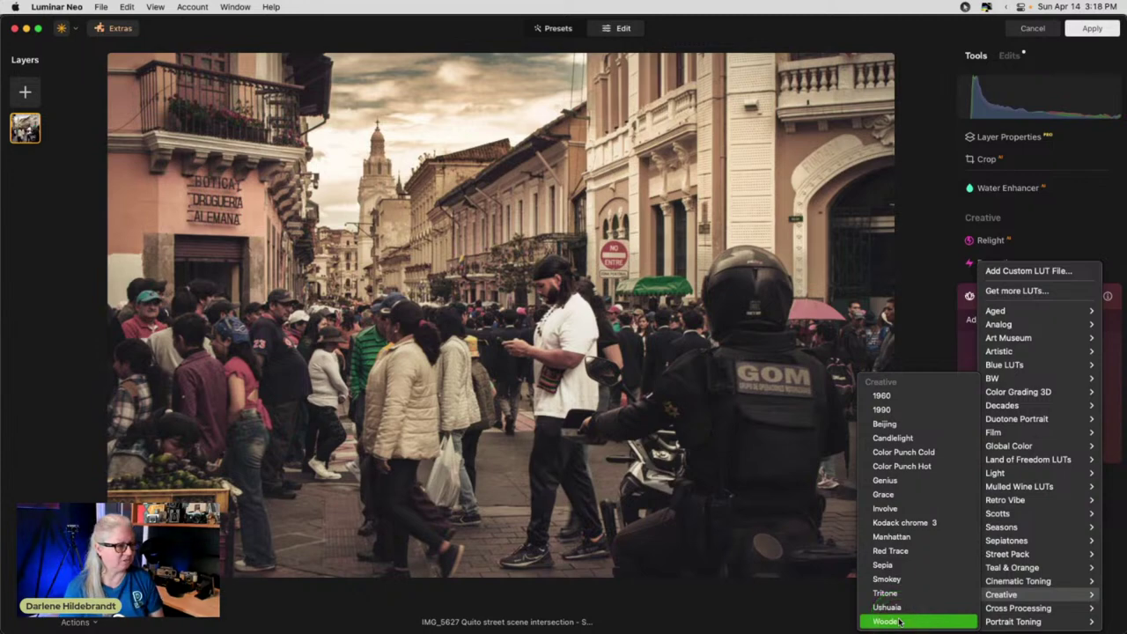
left_click(896, 609)
left_click(885, 593)
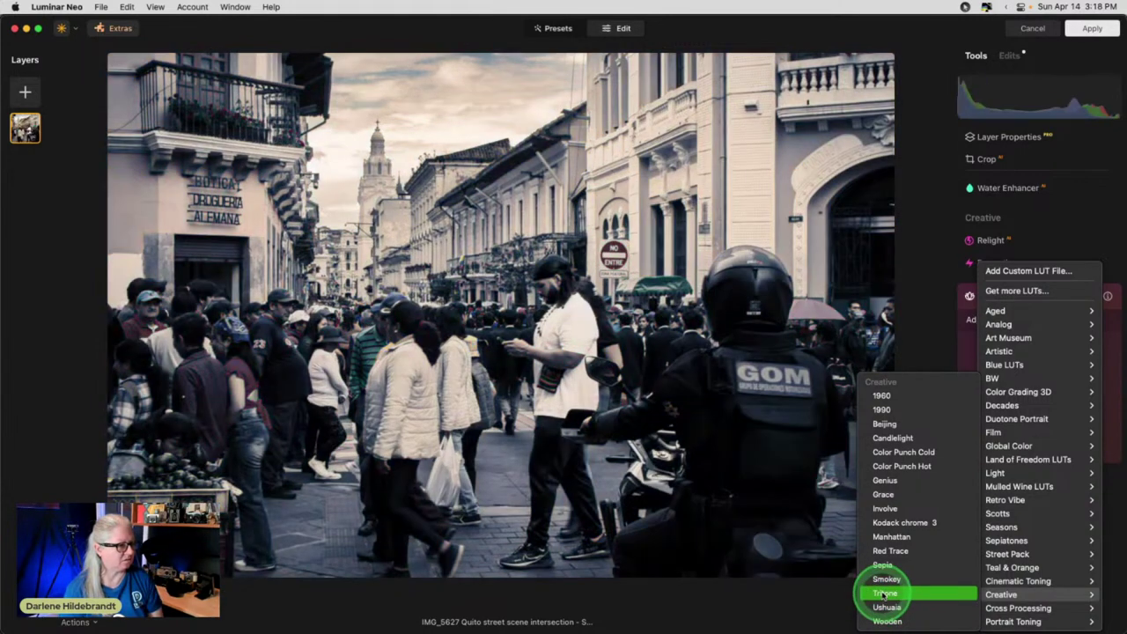
left_click(877, 578)
left_click(882, 565)
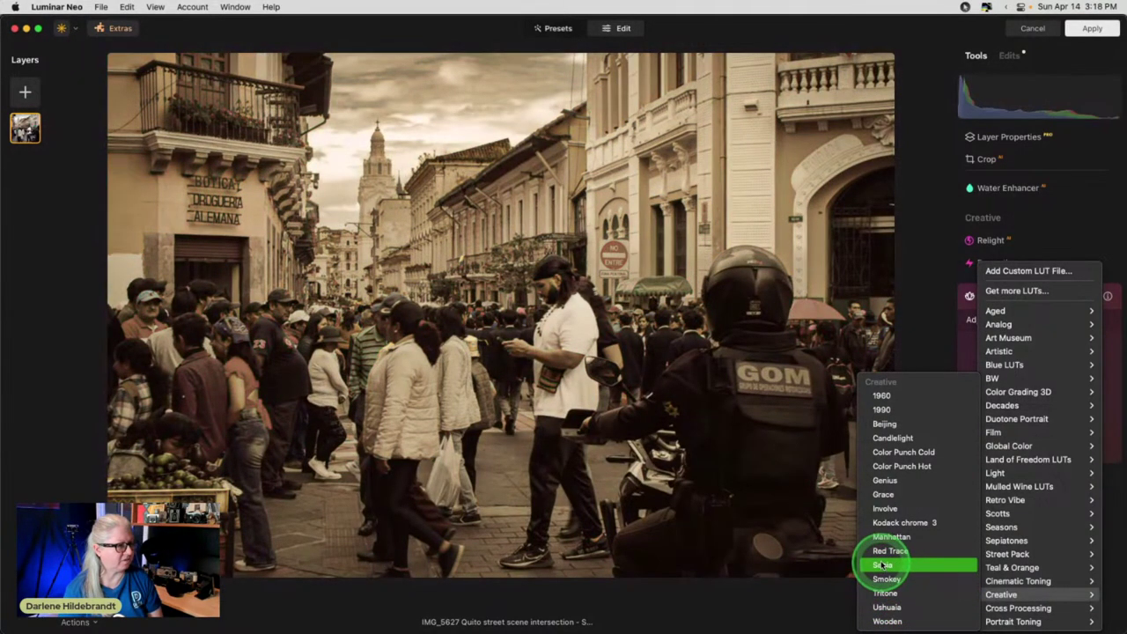
left_click(881, 578)
left_click(884, 565)
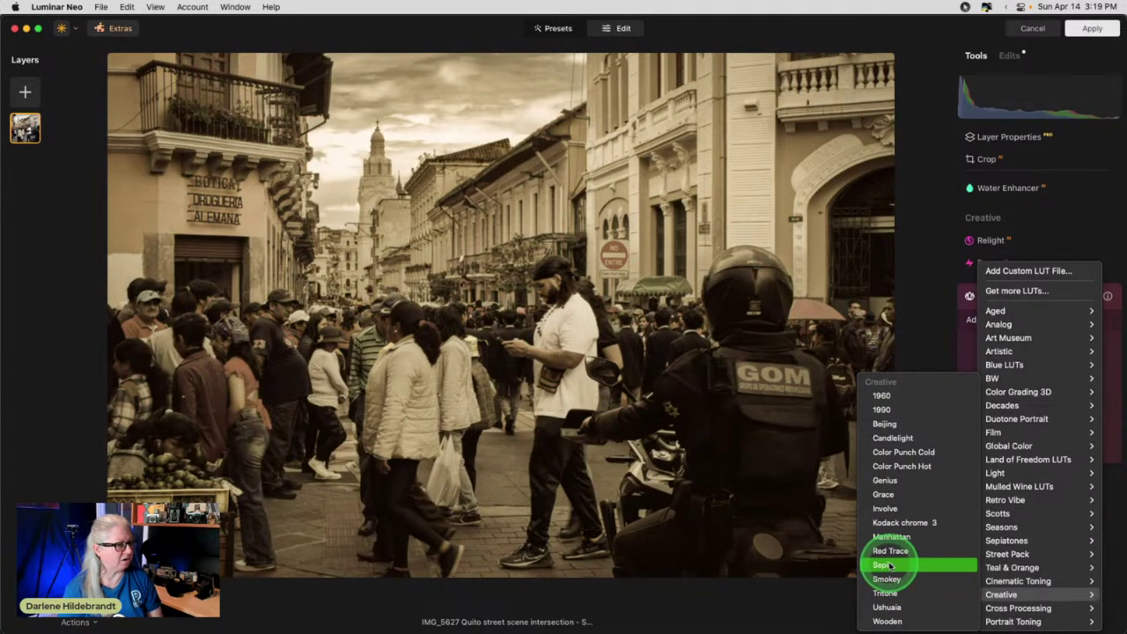
left_click(884, 565)
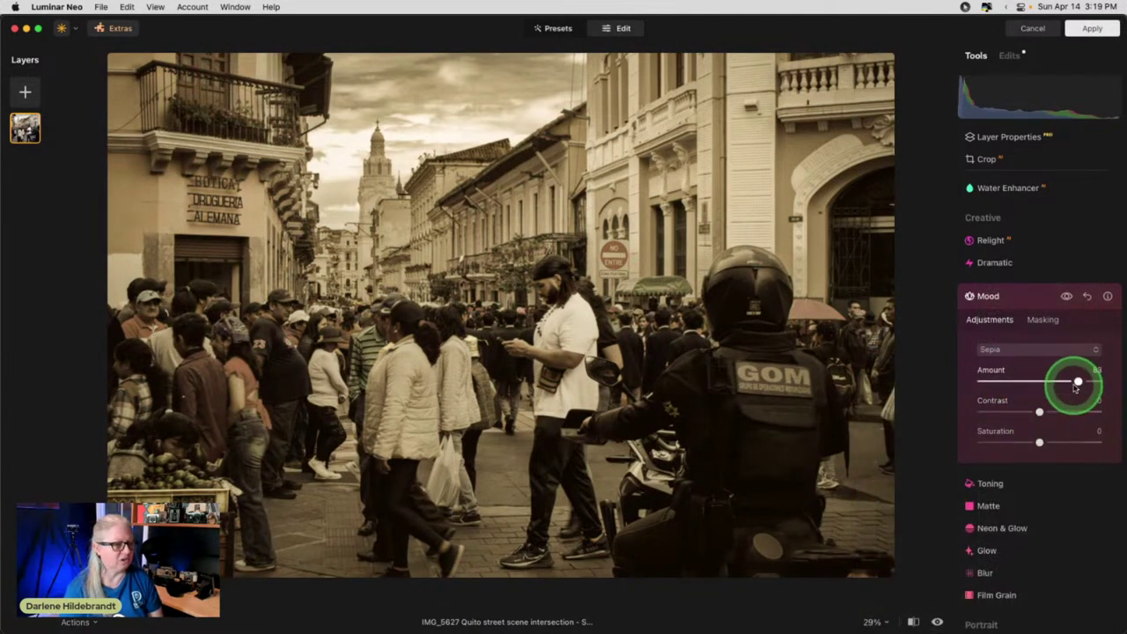
- Set the Mood Amount to 29 and compare the photo with and without the Mood effect
left_click_drag(1082, 382, 1015, 380)
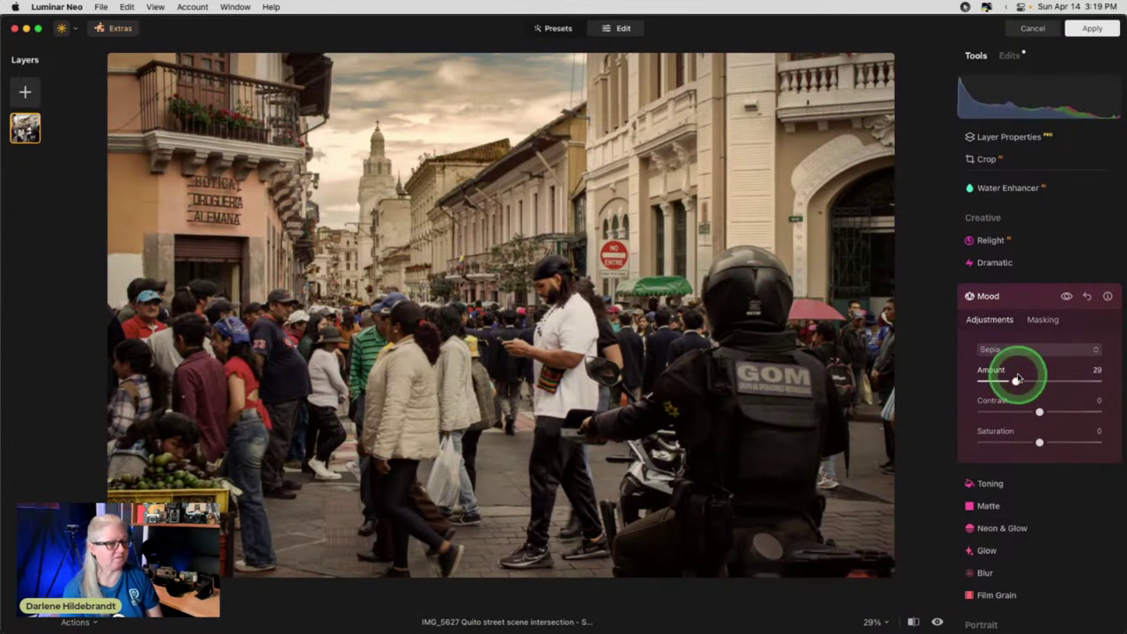
left_click(1066, 296)
left_click(1067, 297)
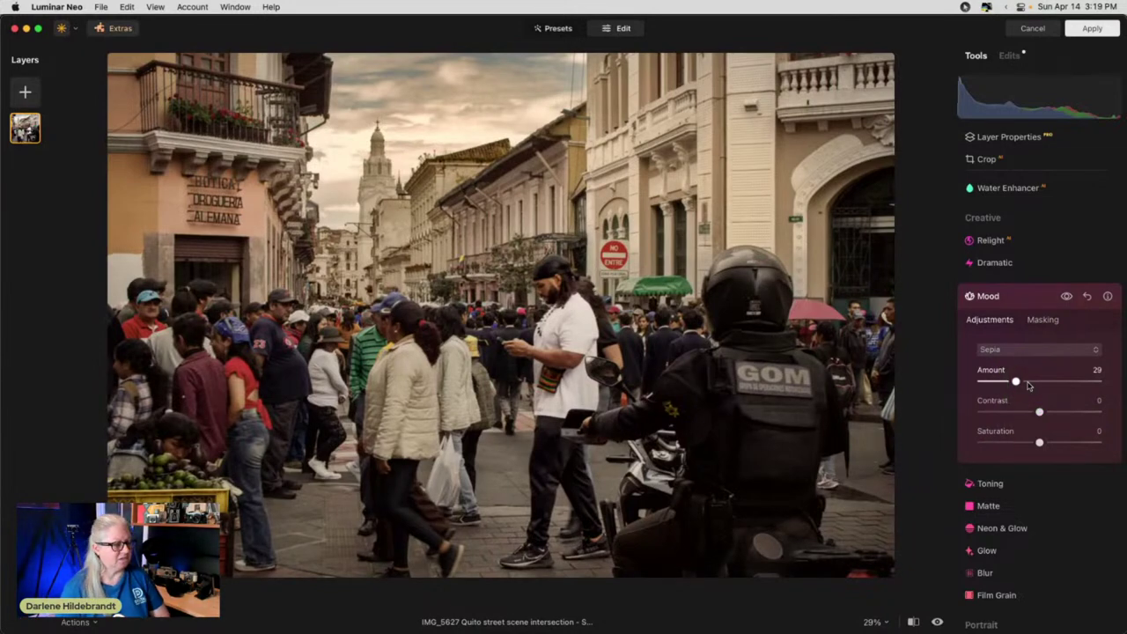
- Preview Cross Processing, Film, Duotone Portrait and Artistic LUTs, and apply the Artistic Smoked LUT with its Amount at 63
left_click(1034, 351)
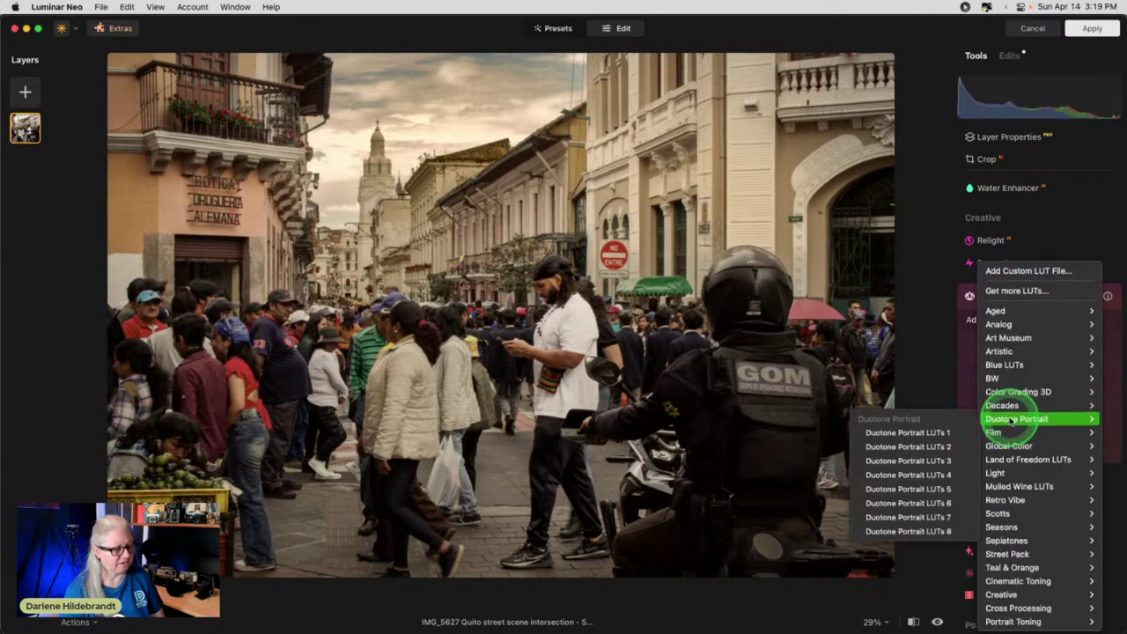
mouse_move(995, 607)
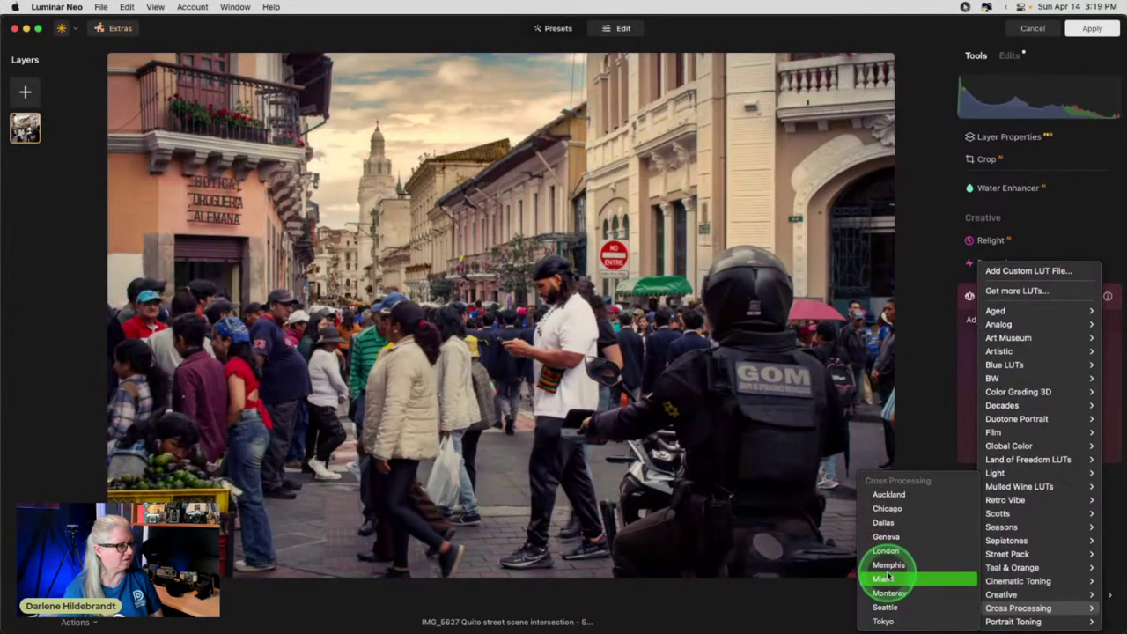
mouse_move(1009, 431)
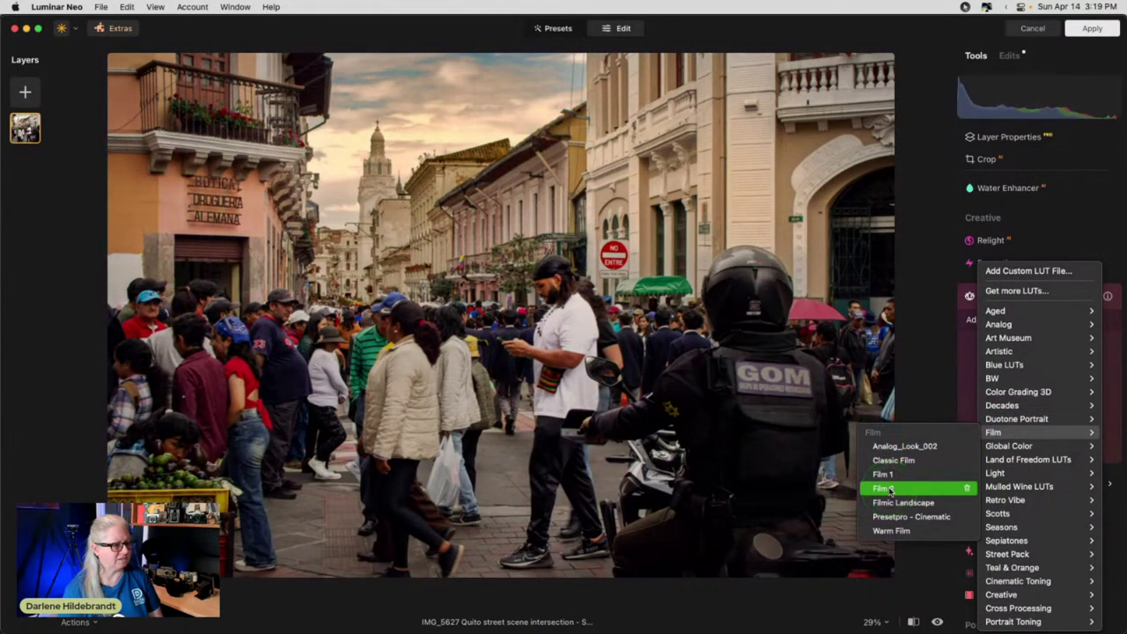
left_click(891, 502)
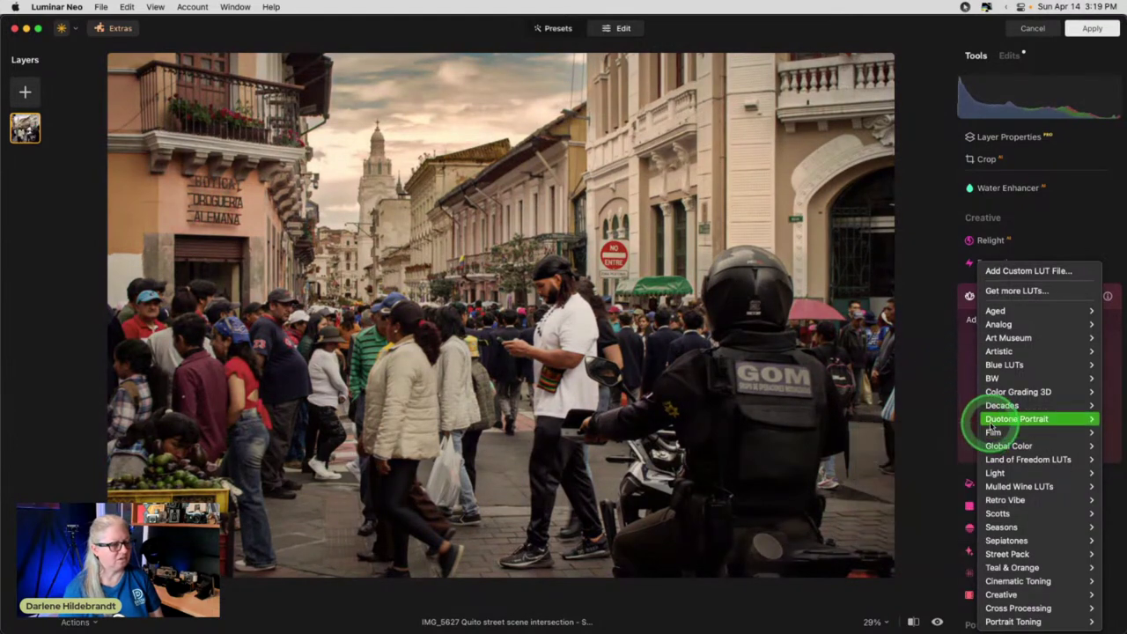
left_click(904, 446)
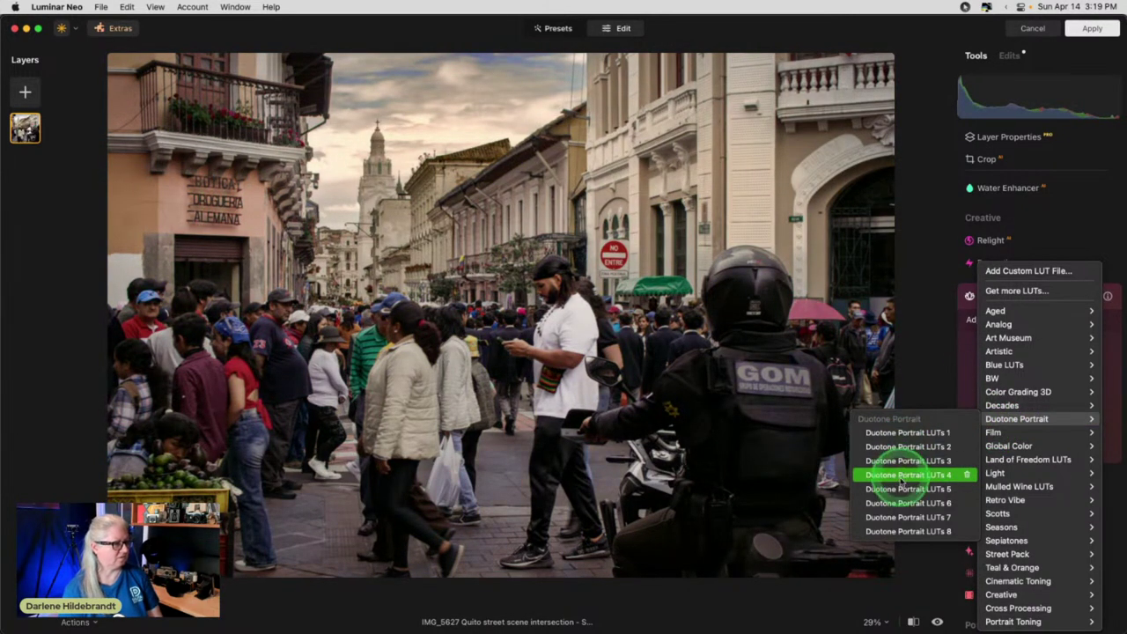
left_click(906, 474)
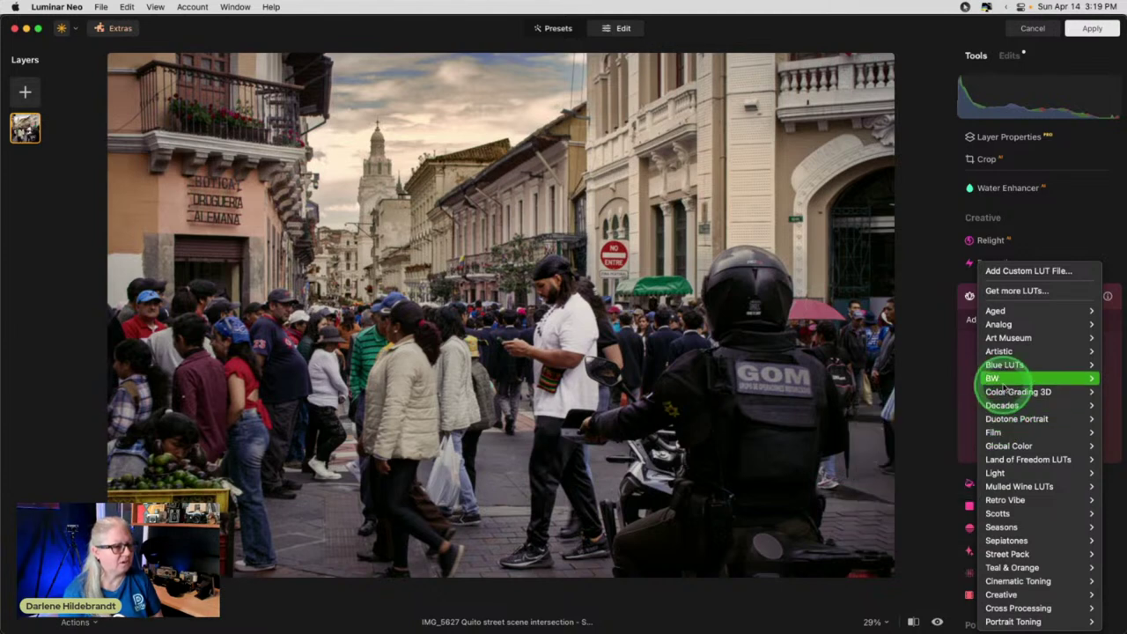
mouse_move(1002, 355)
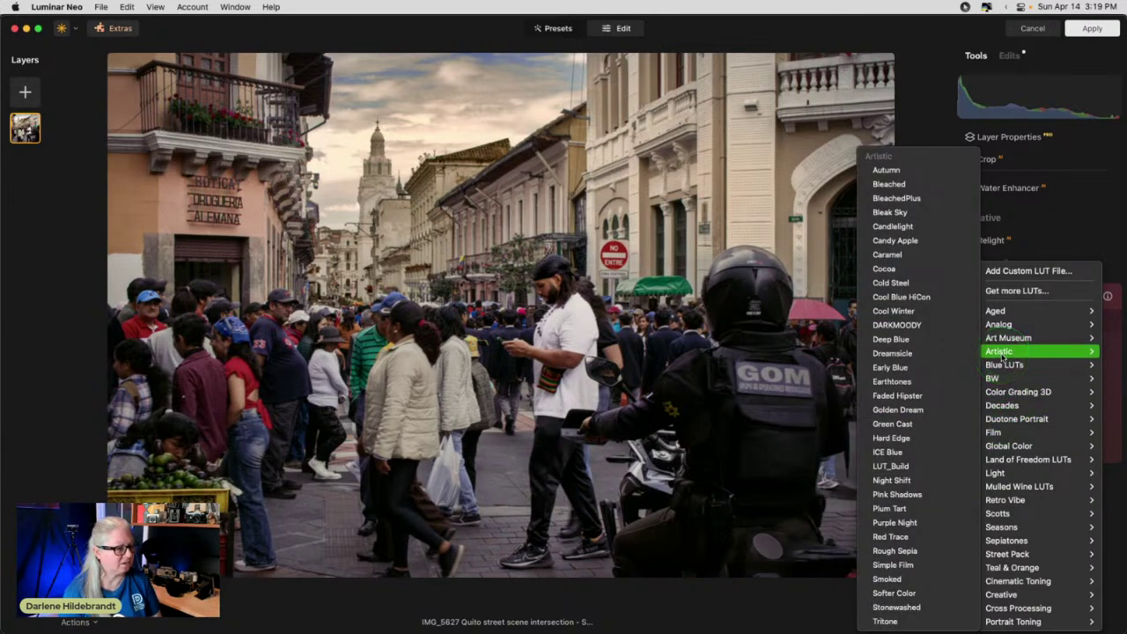
left_click(877, 551)
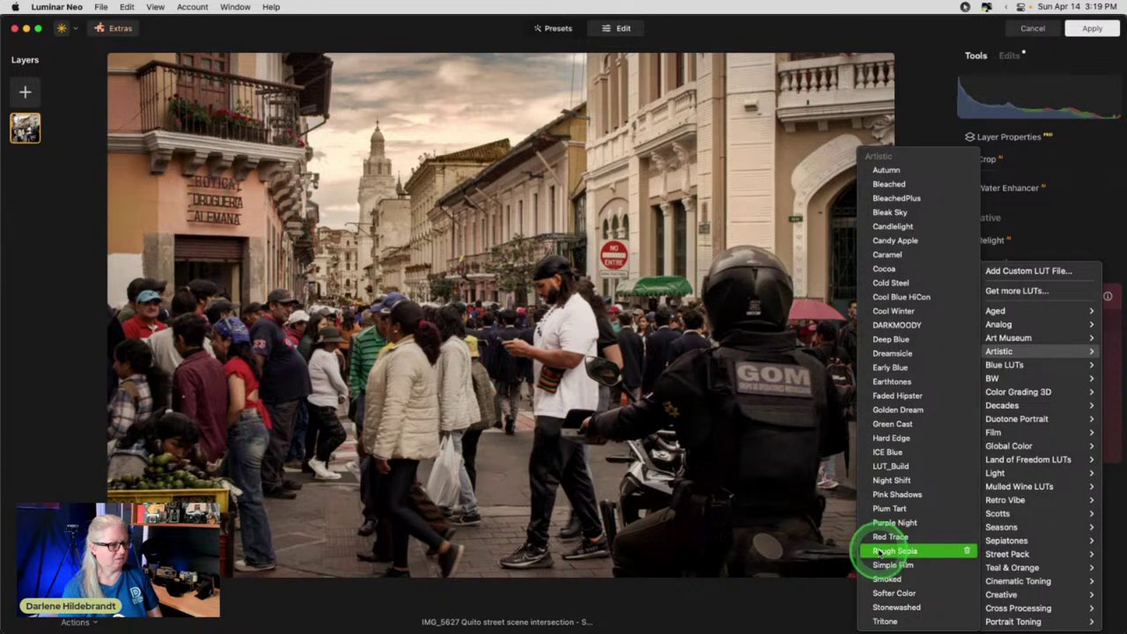
left_click(880, 578)
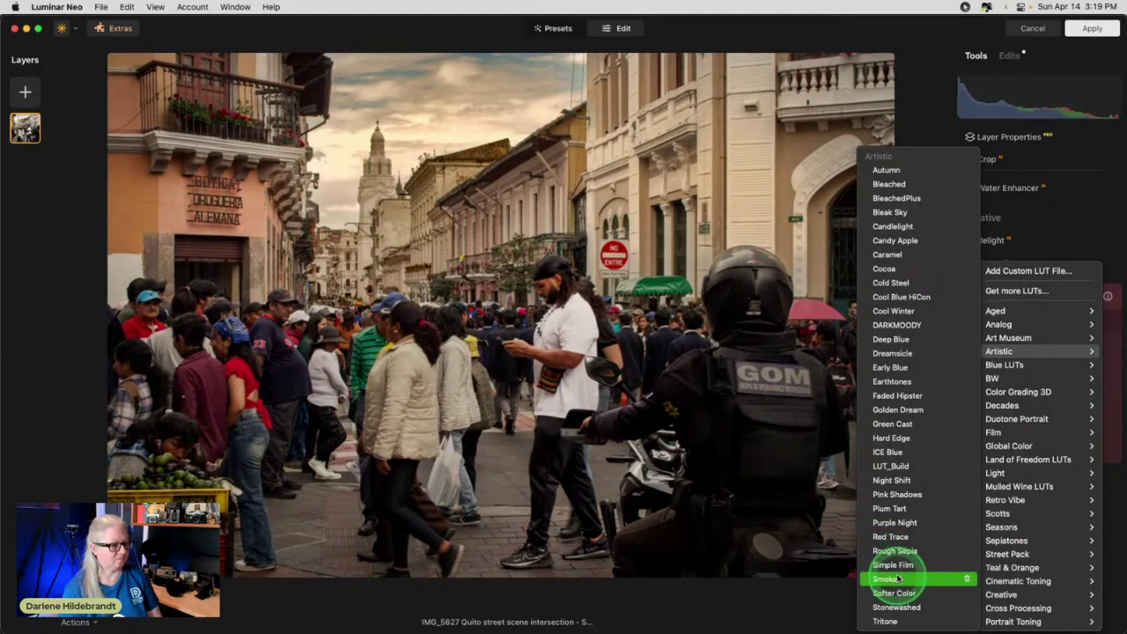
left_click(885, 579)
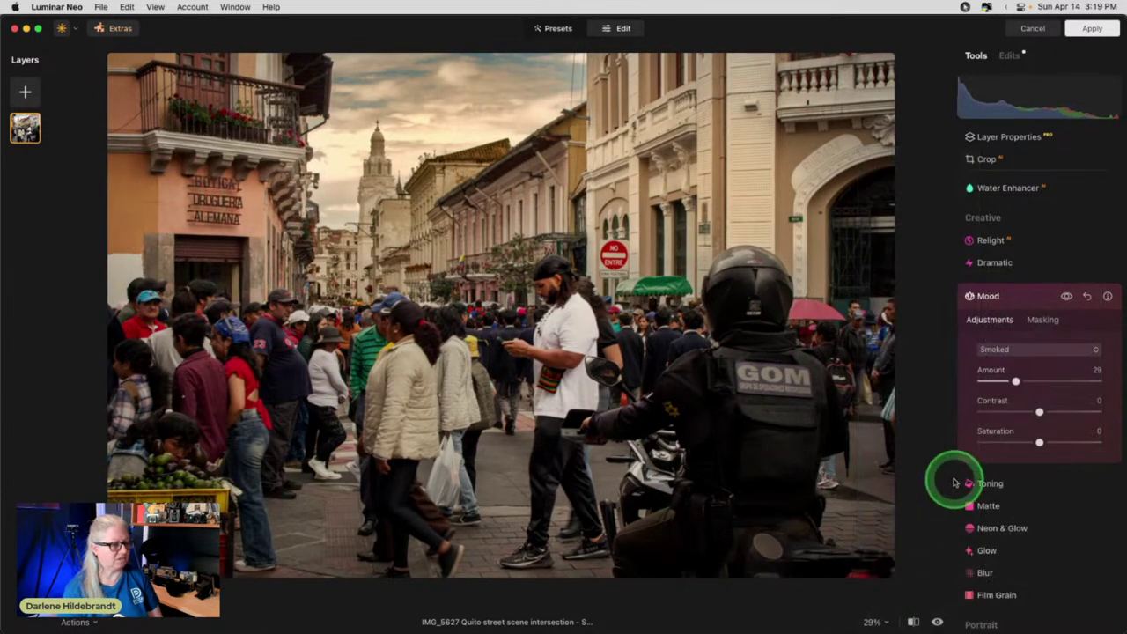
left_click_drag(1015, 377, 1056, 382)
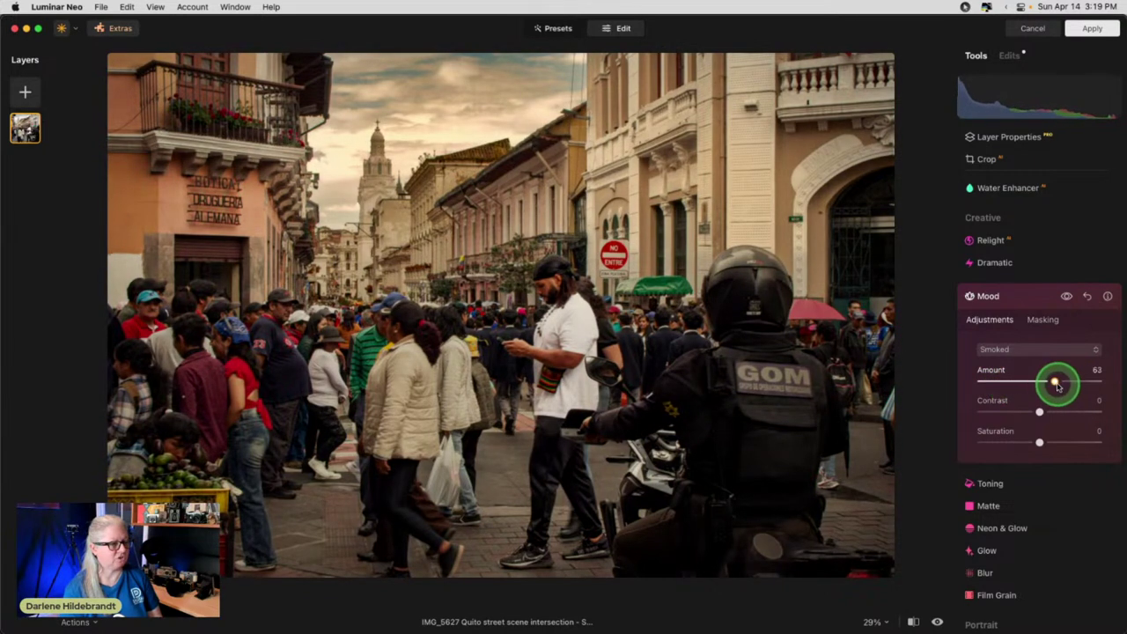
- Apply the Artistic Green Cast LUT with the Mood Amount at 65, and compare the photo with and without it
left_click(1021, 350)
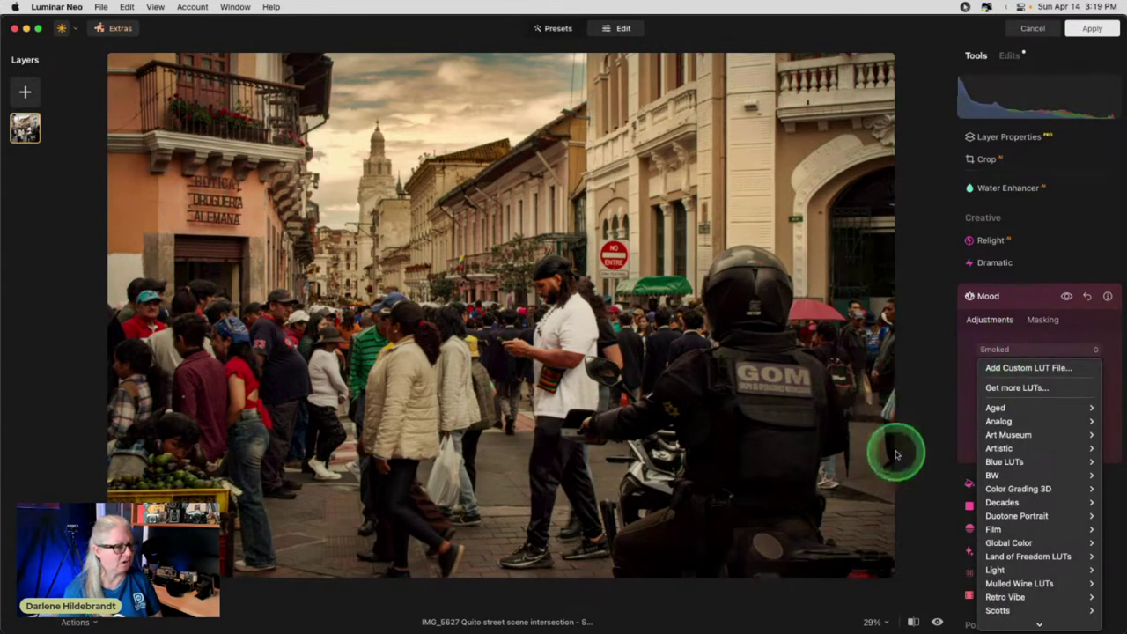
mouse_move(1010, 517)
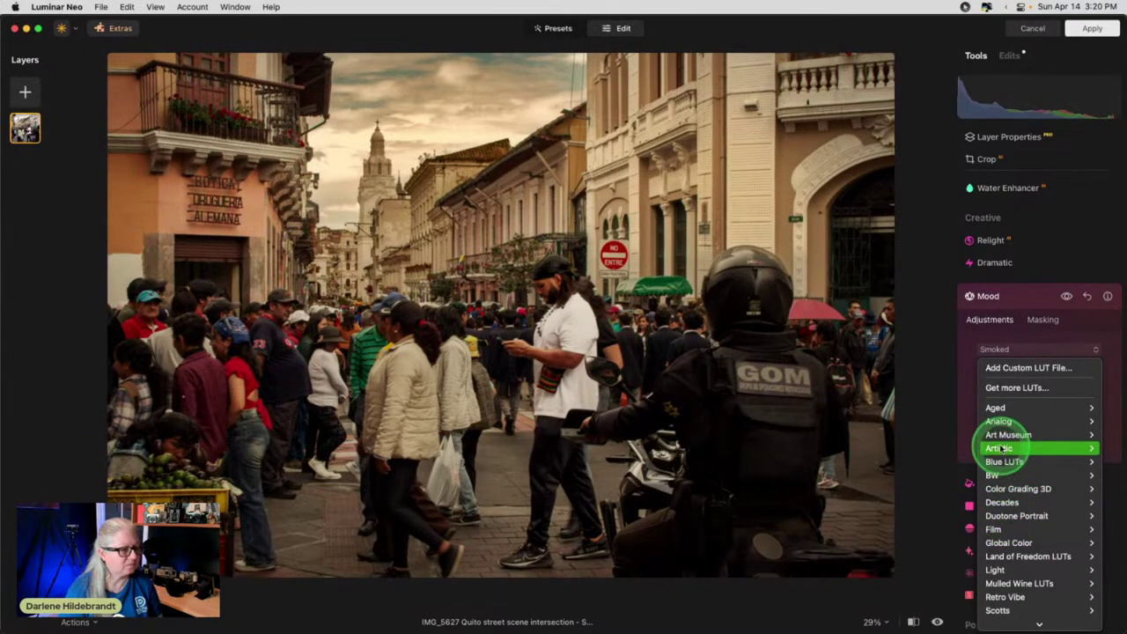
mouse_move(998, 448)
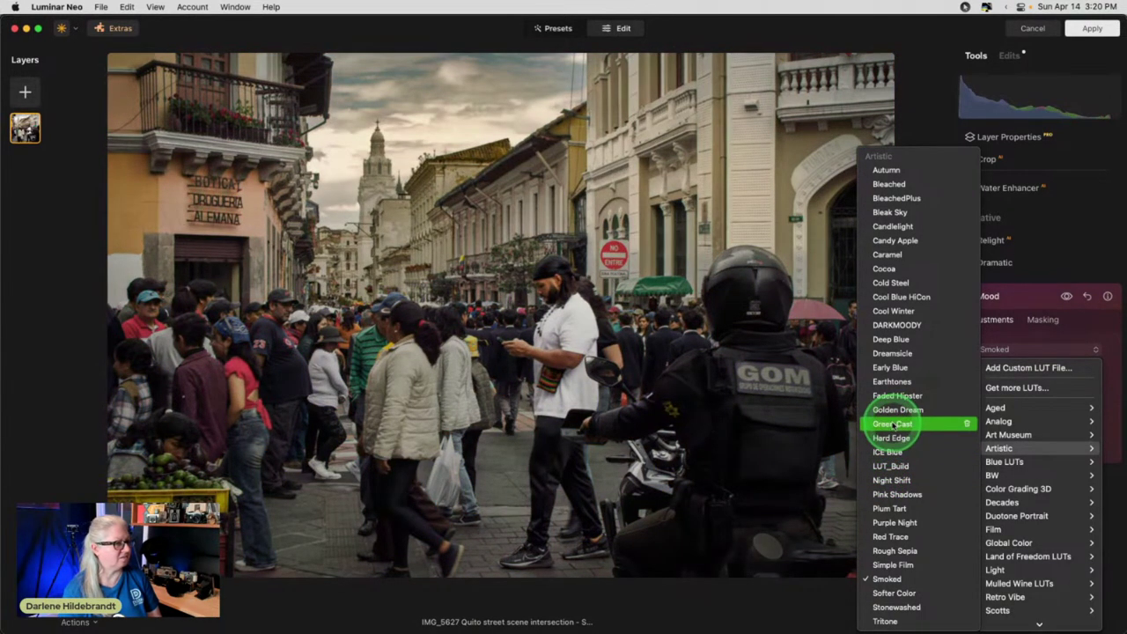
left_click(892, 425)
mouse_move(1039, 385)
left_mouse_down()
mouse_move(1049, 380)
mouse_move(921, 377)
mouse_move(1096, 374)
mouse_move(896, 376)
mouse_move(1094, 372)
mouse_move(984, 372)
mouse_move(1057, 377)
left_mouse_up()
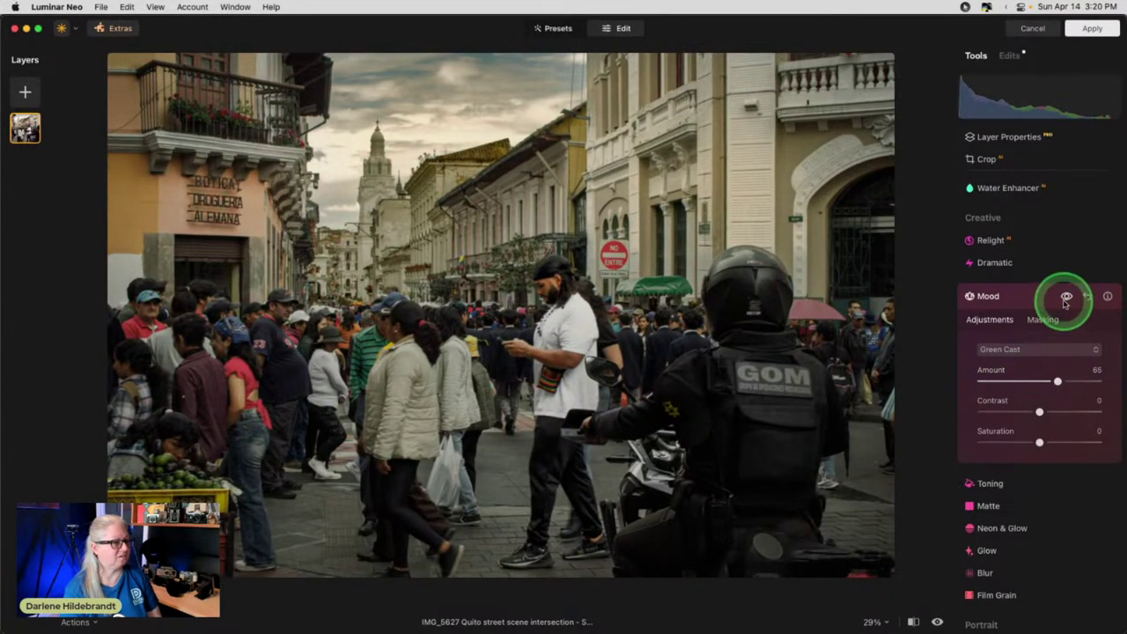
left_click(1065, 300)
left_click(1065, 299)
- Preview the Sepiatones LUTs on the photo, apply Sepiatone 07 and lower the Mood Amount
left_click(1038, 349)
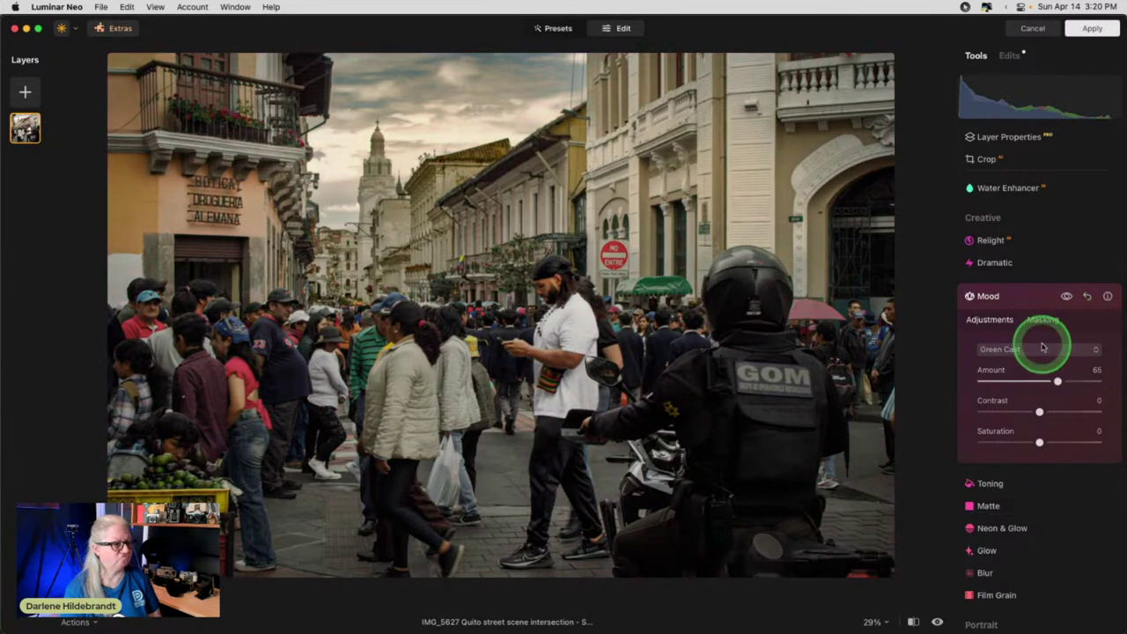
scroll(1026, 501, "down", 3)
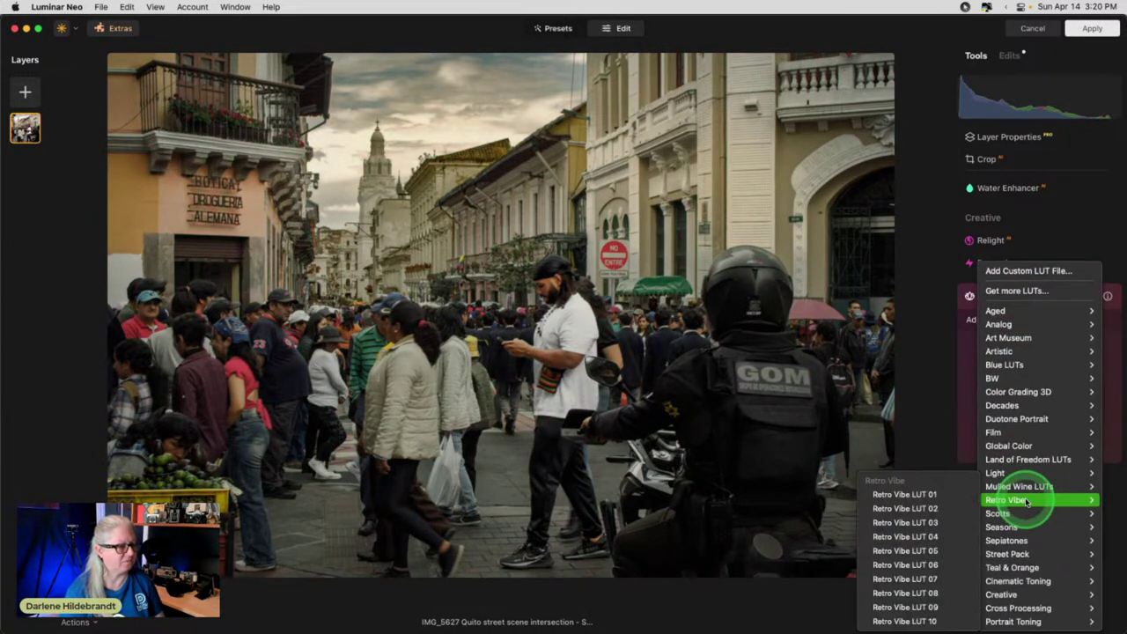
mouse_move(1001, 370)
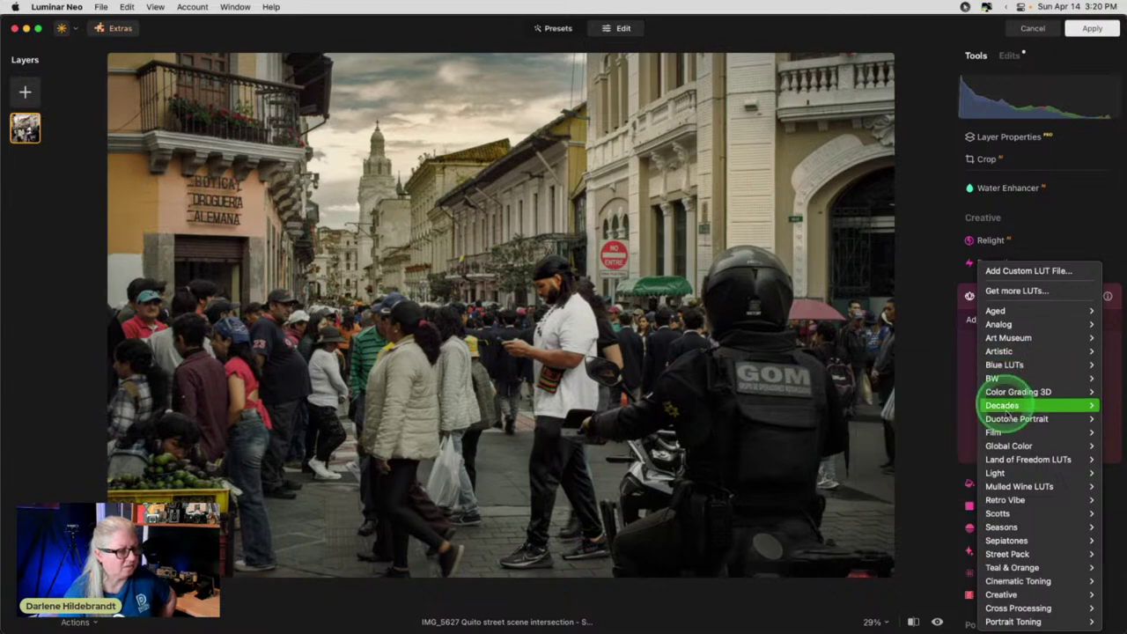
left_click(1010, 542)
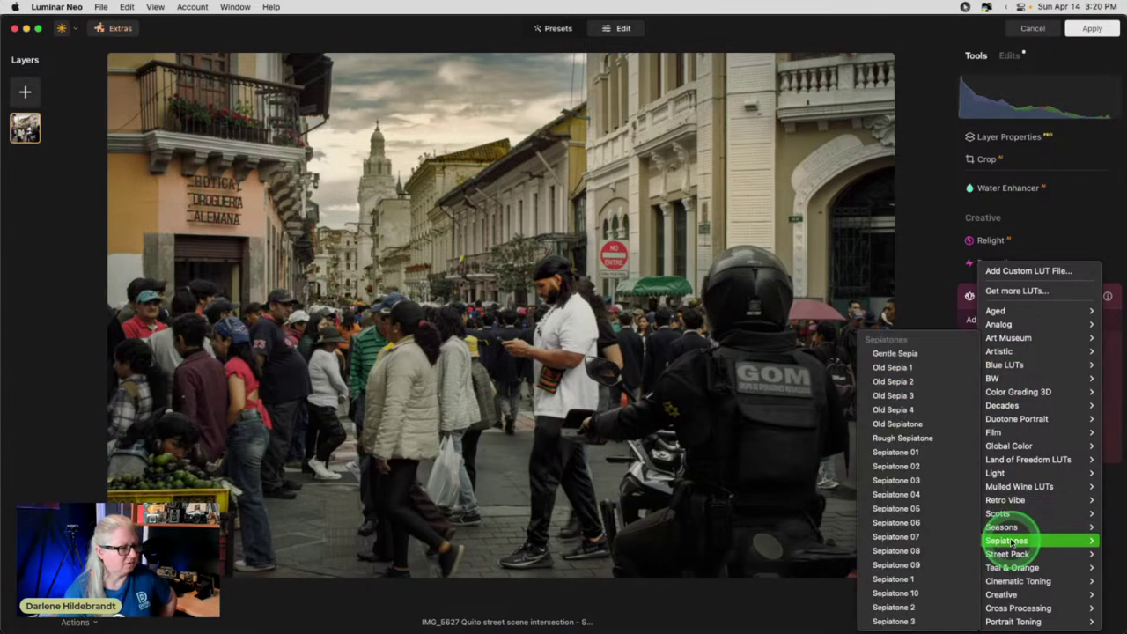
left_click(890, 579)
left_click(885, 607)
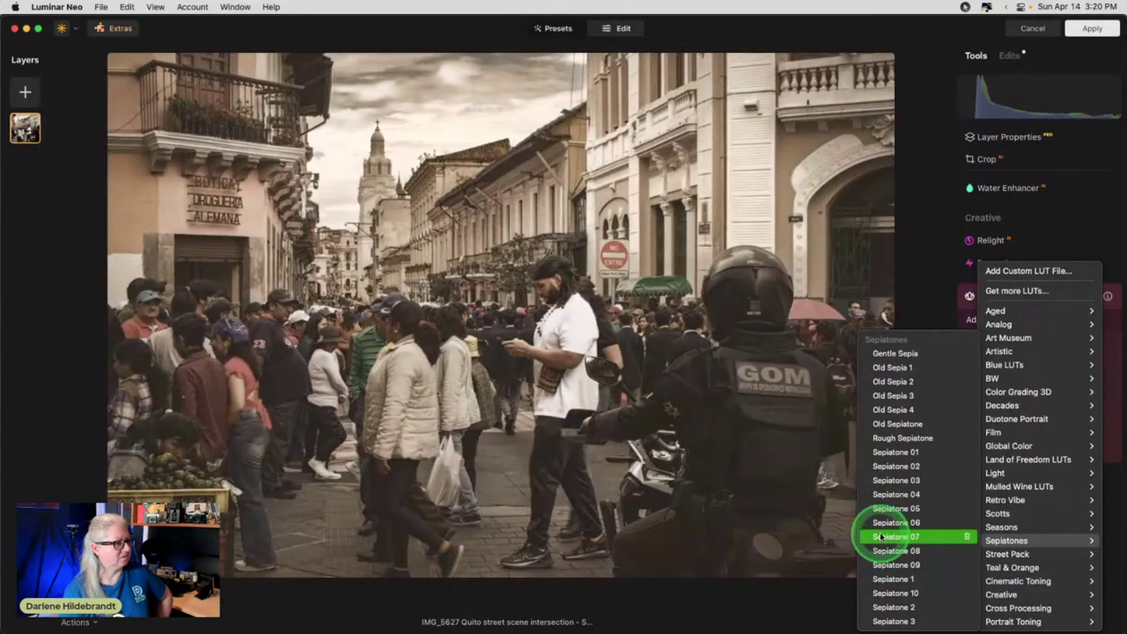
left_click(883, 536)
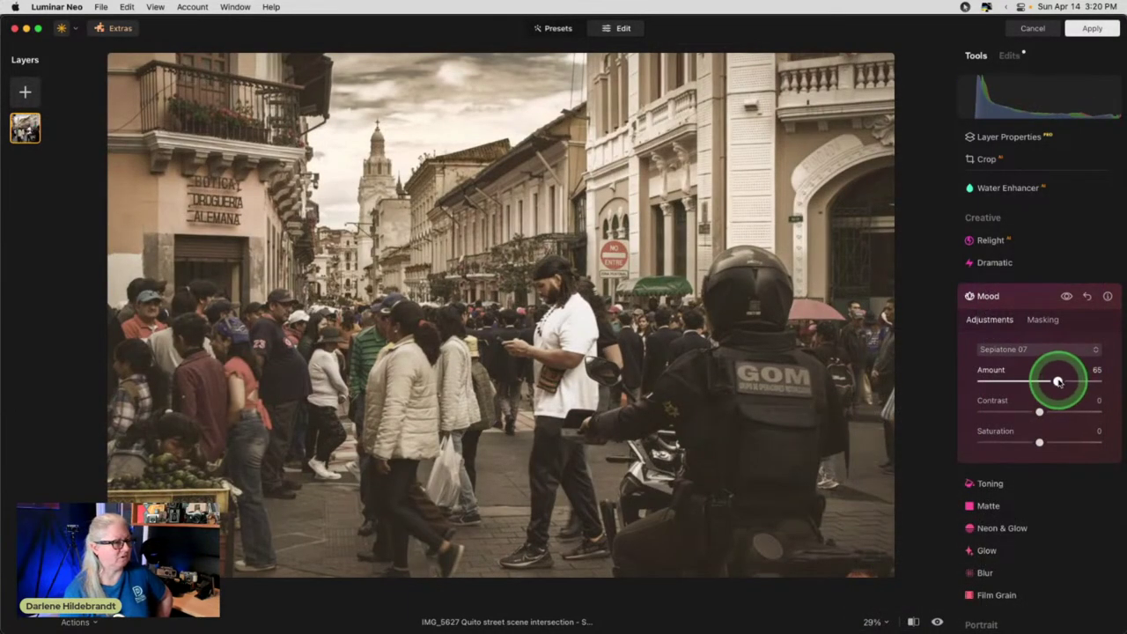
left_click_drag(1056, 378, 1018, 348)
- Limit the Mood effect to the sky with an AI mask, and return to the list of masking tools
left_click(1041, 320)
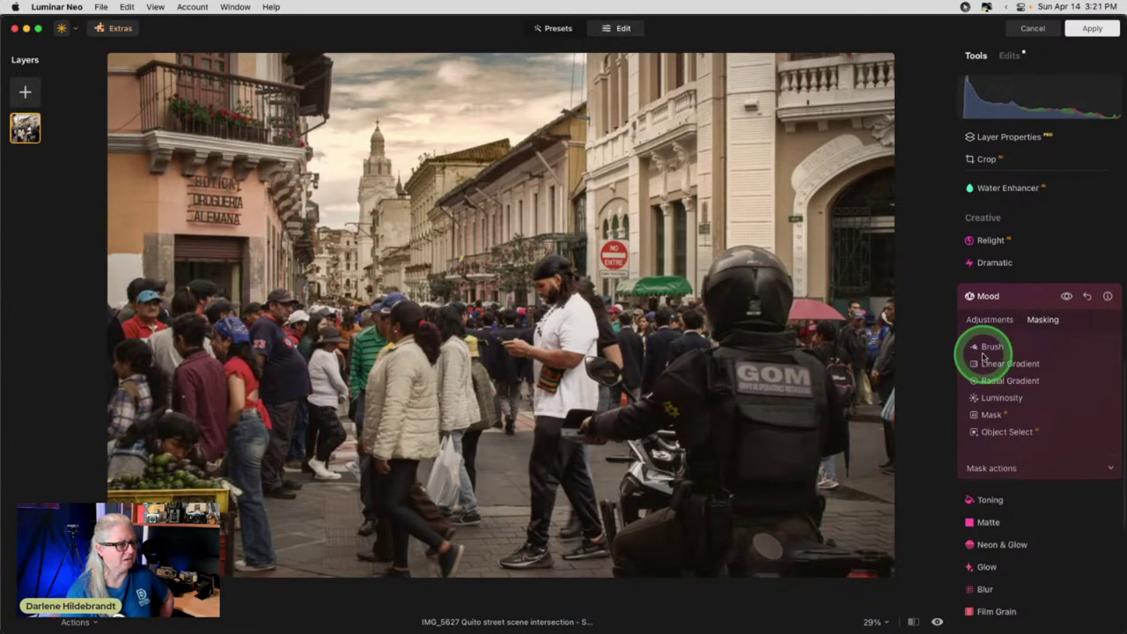
left_click(988, 415)
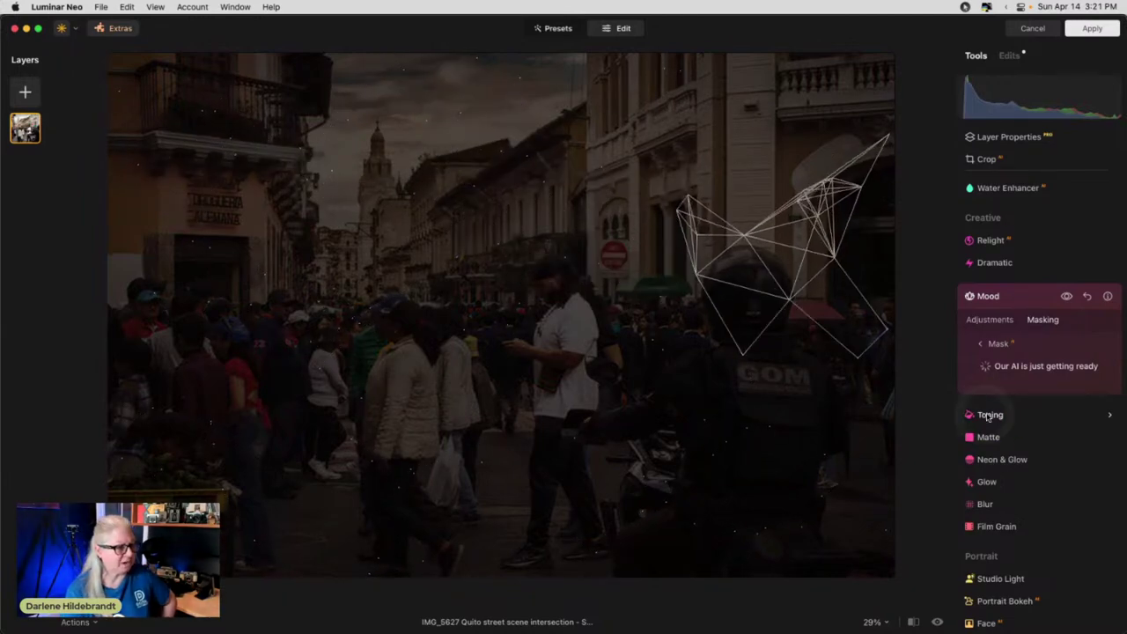
left_click(1027, 349)
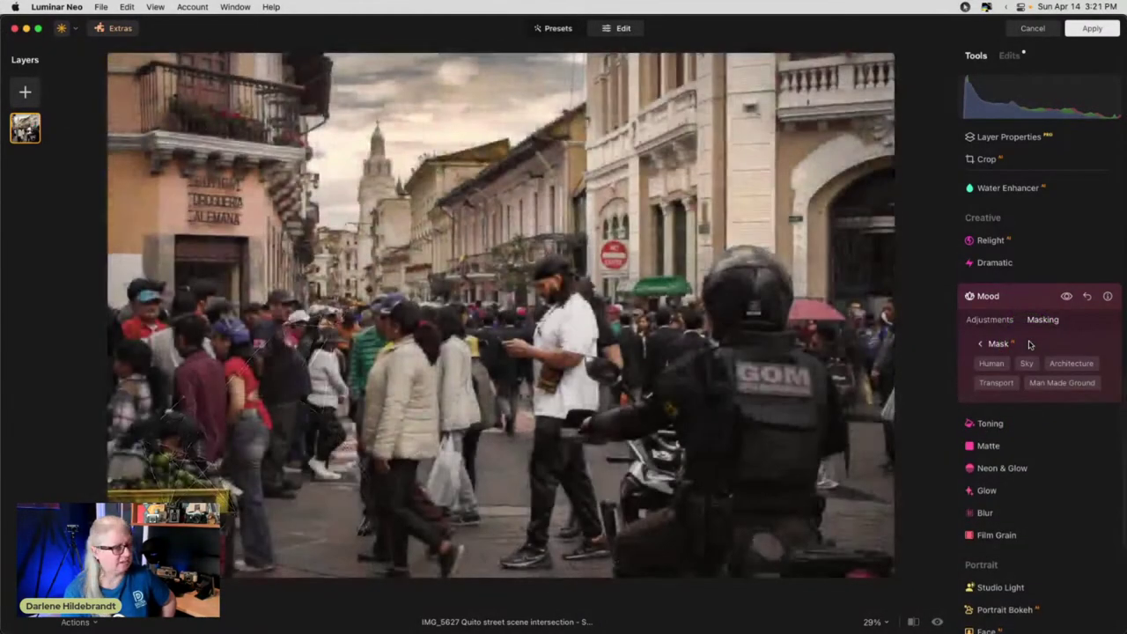
left_click(1025, 361)
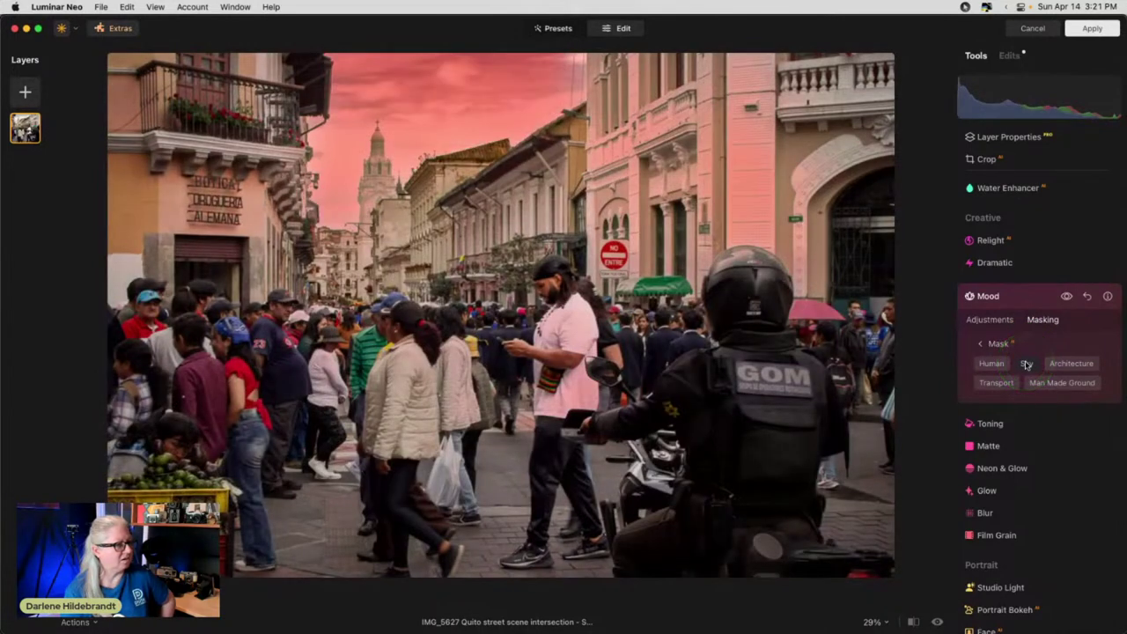
left_click_drag(1013, 356, 997, 344)
left_click(997, 344)
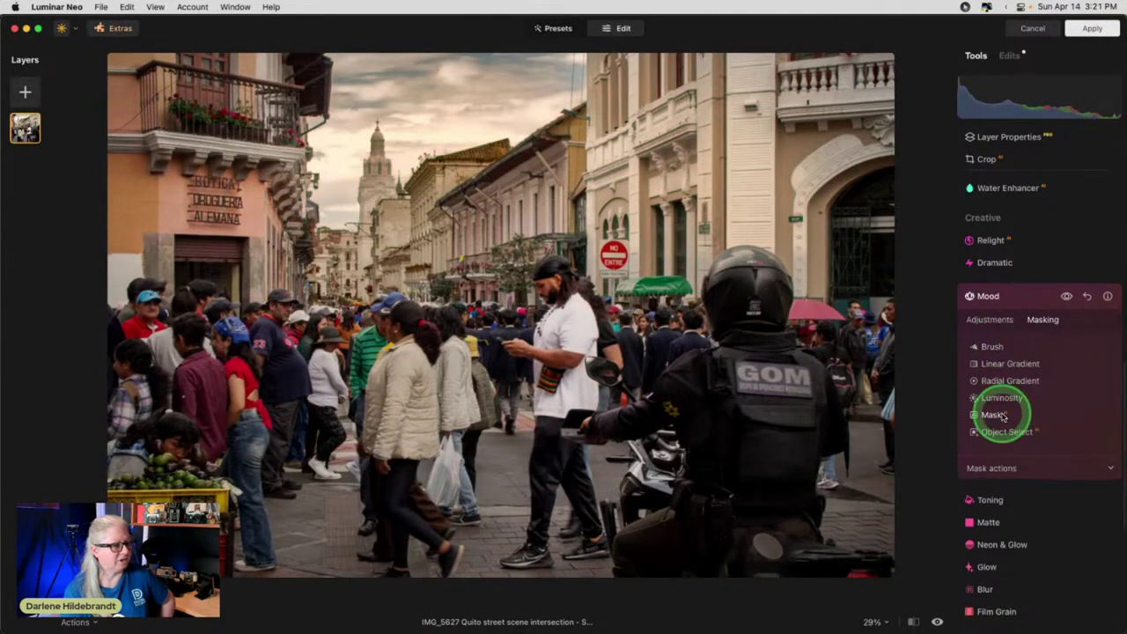
- Invert the Mood mask so it covers everything except the sky, and display the mask overlay
left_click(1001, 467)
left_click(1076, 490)
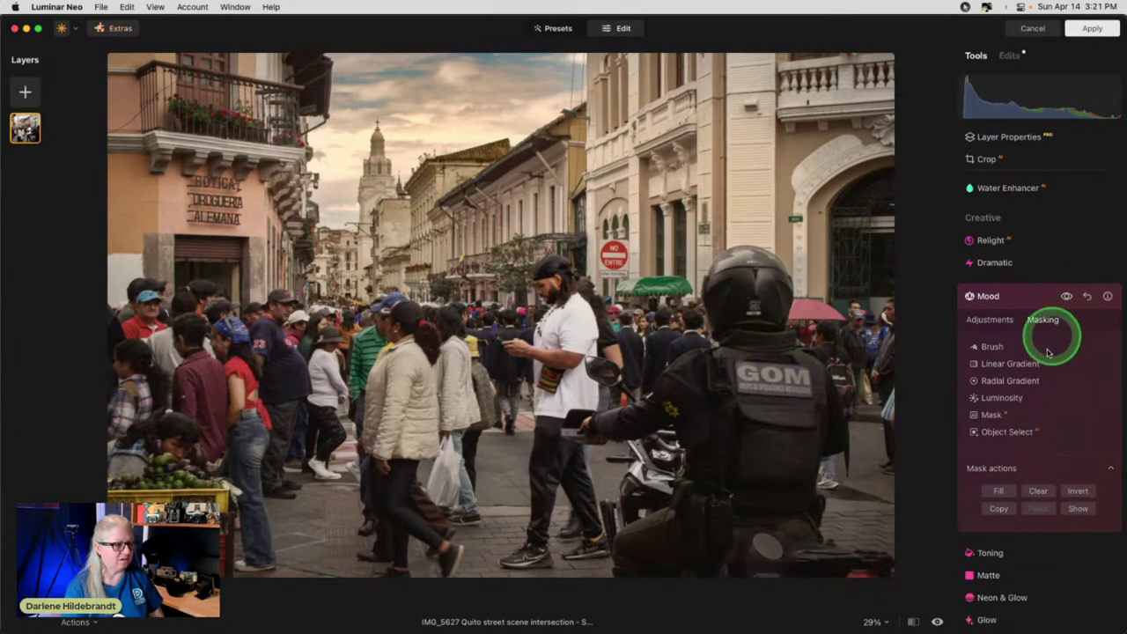
left_click(1079, 511)
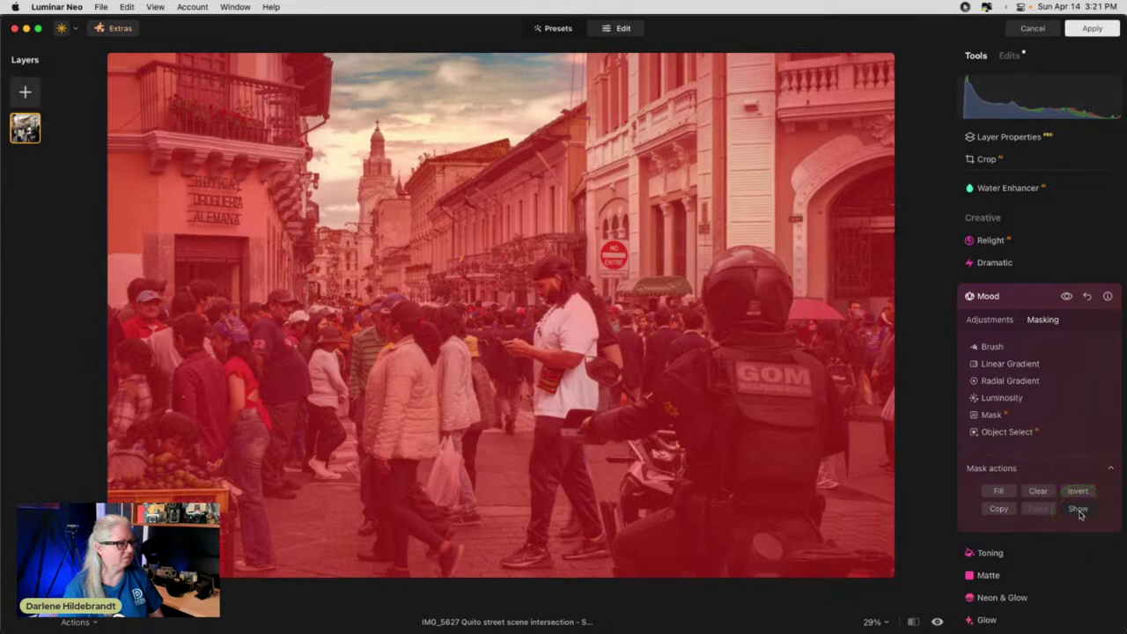
- Touch up the inverted Mood mask with the Paint brush at size 100, and return to the Mood adjustments
left_click(981, 344)
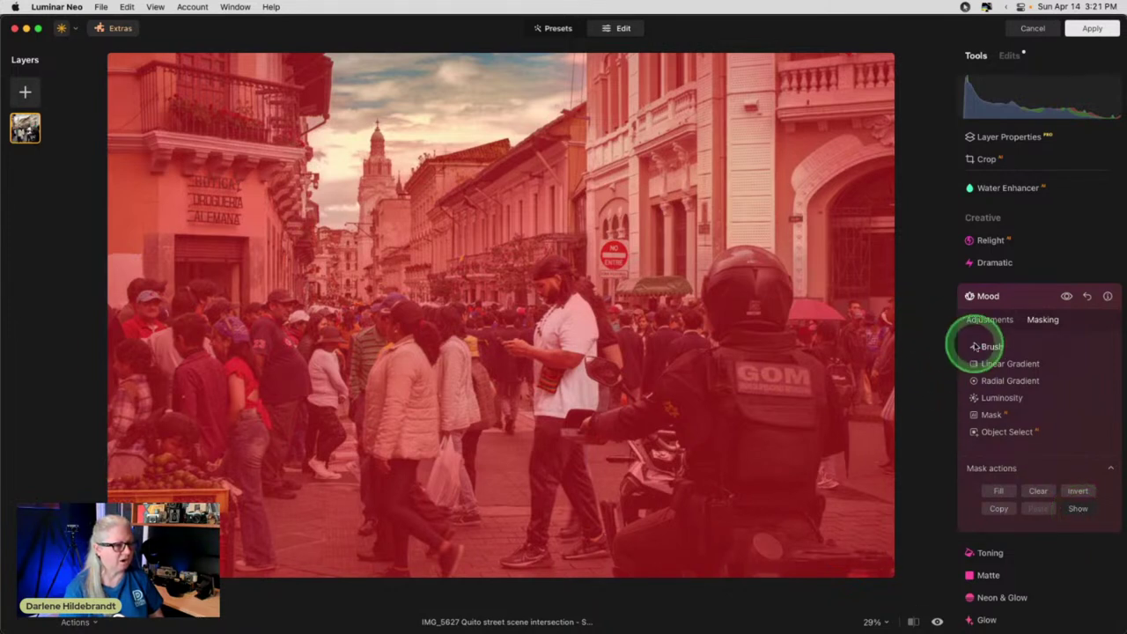
left_click(1016, 361)
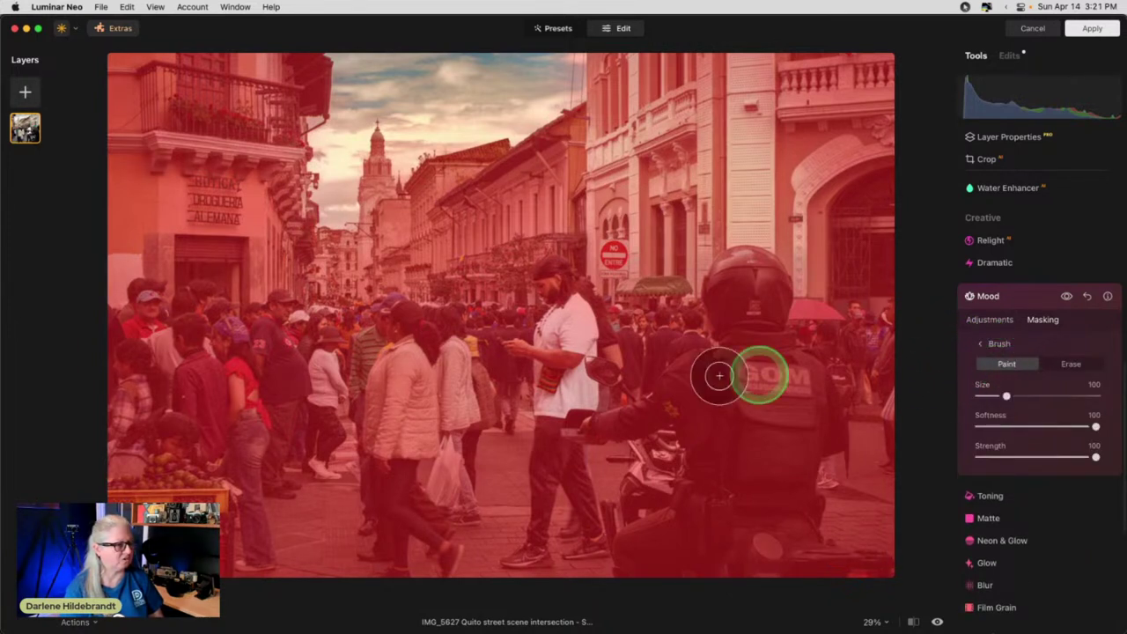
mouse_move(584, 286)
left_mouse_down()
mouse_move(762, 227)
mouse_move(761, 149)
mouse_move(787, 293)
mouse_move(774, 154)
mouse_move(728, 198)
mouse_move(712, 163)
mouse_move(613, 264)
mouse_move(603, 235)
mouse_move(753, 216)
mouse_move(734, 271)
mouse_move(537, 372)
mouse_move(605, 412)
mouse_move(519, 452)
mouse_move(471, 452)
mouse_move(405, 373)
mouse_move(587, 298)
mouse_move(370, 342)
mouse_move(405, 361)
mouse_move(379, 333)
mouse_move(254, 320)
mouse_move(312, 335)
mouse_move(497, 341)
mouse_move(486, 351)
mouse_move(502, 280)
mouse_move(625, 191)
mouse_move(649, 80)
mouse_move(586, 166)
mouse_move(635, 127)
mouse_move(726, 92)
mouse_move(831, 76)
mouse_move(642, 164)
mouse_move(788, 55)
mouse_move(749, 50)
mouse_move(674, 55)
mouse_move(931, 337)
mouse_move(1013, 331)
left_mouse_up()
left_click(1011, 325)
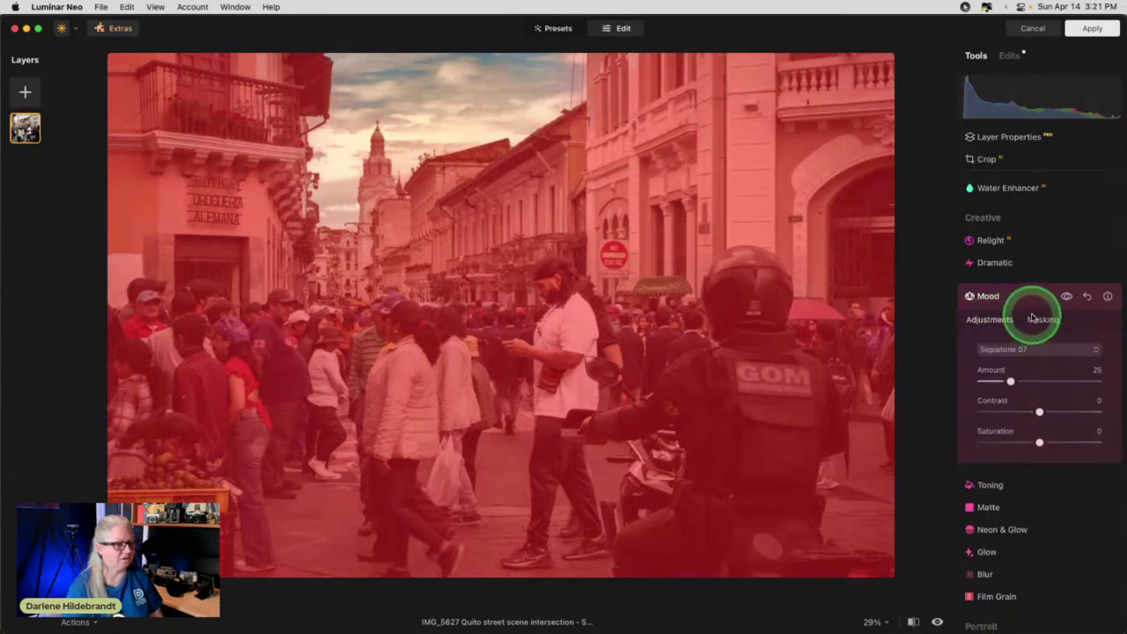
- Preview the masked Mood effect, raise the Amount of the Sepiatone 07 LUT, and close the Mood tool
left_click(1066, 298)
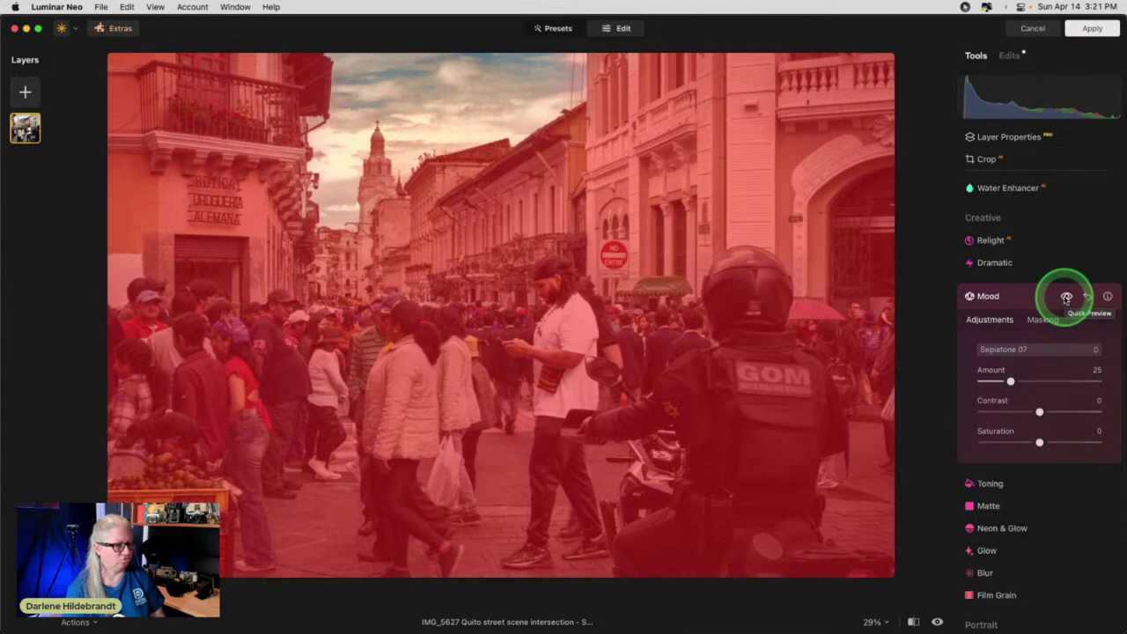
left_click(1008, 379)
left_click_drag(1010, 381, 1043, 367)
left_click(1034, 295)
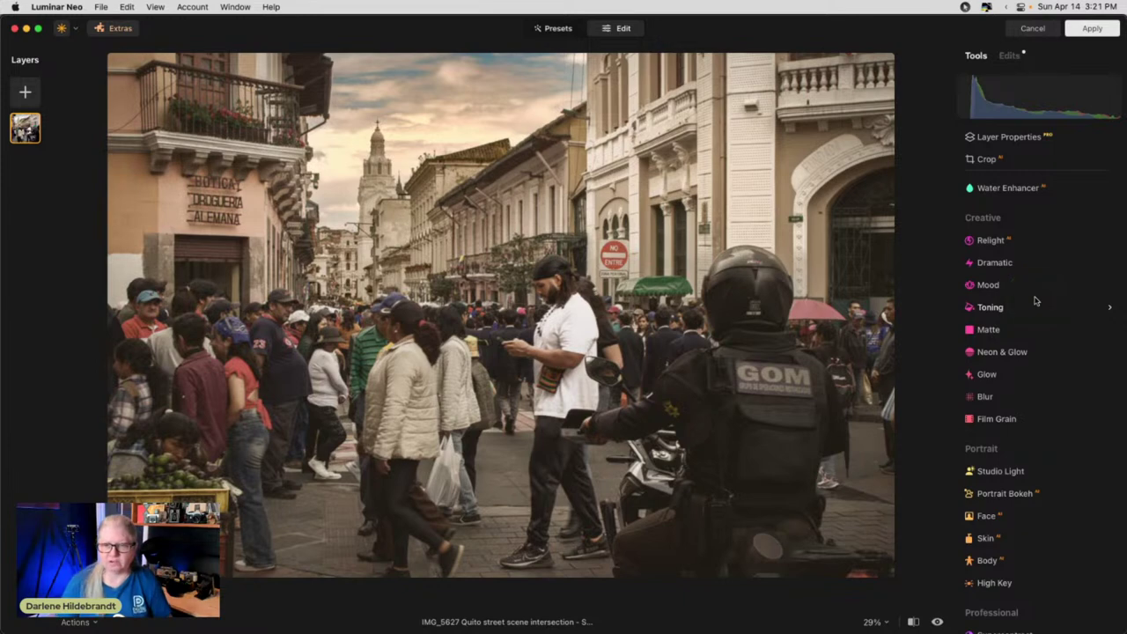
- Compare the edited street photo with its unedited version
key("backslash")
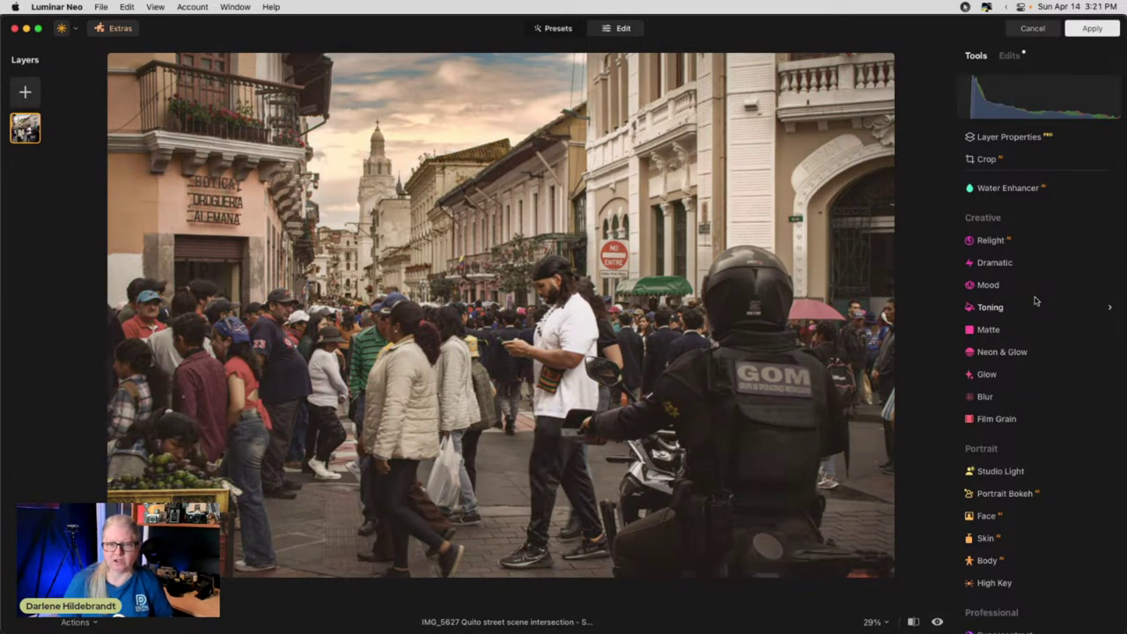
key("backslash")
key("backslash")
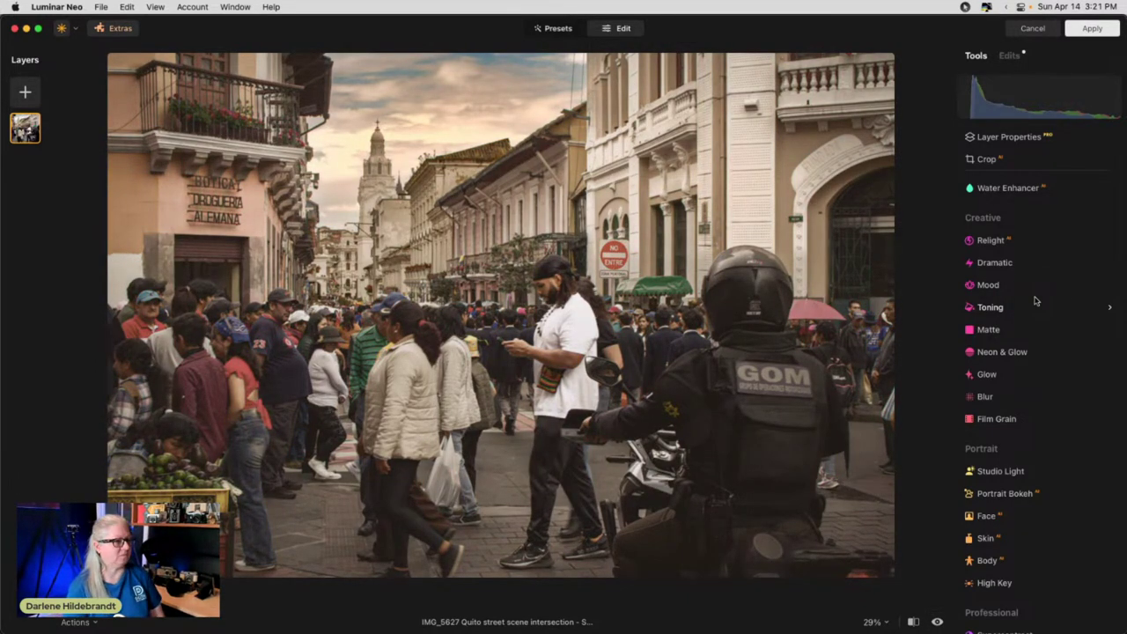
- Raise the Exposure slightly and lower the Highlights with the Develop tool, and close it
left_click(1027, 304)
scroll(1026, 308, "up", 3)
scroll(1027, 309, "up", 5)
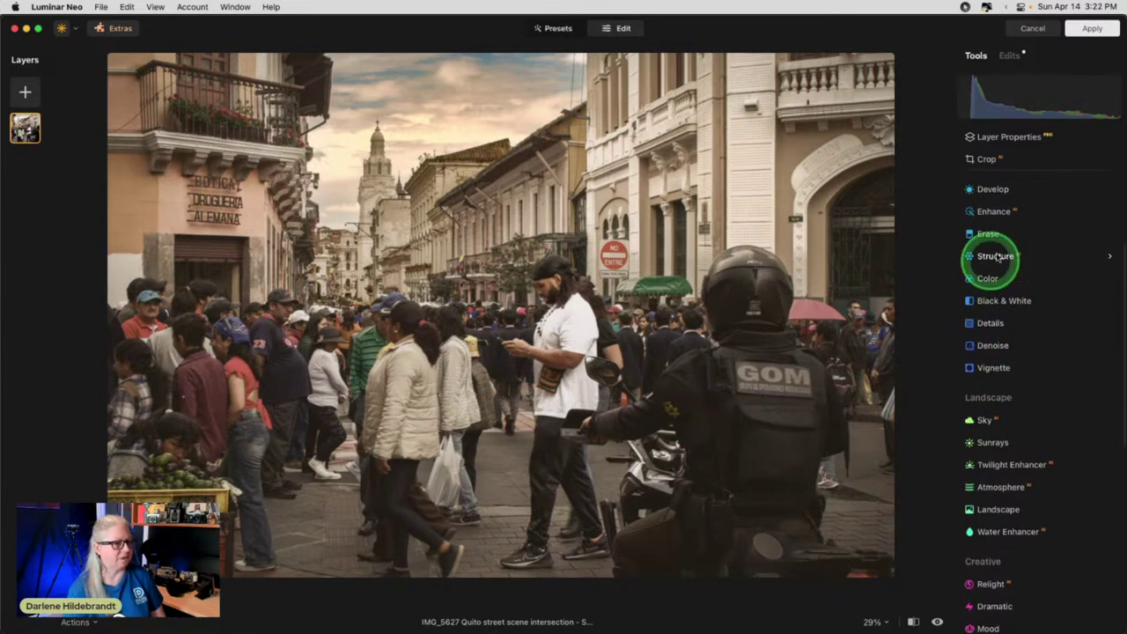
scroll(998, 290, "up", 2)
scroll(998, 293, "down", 10)
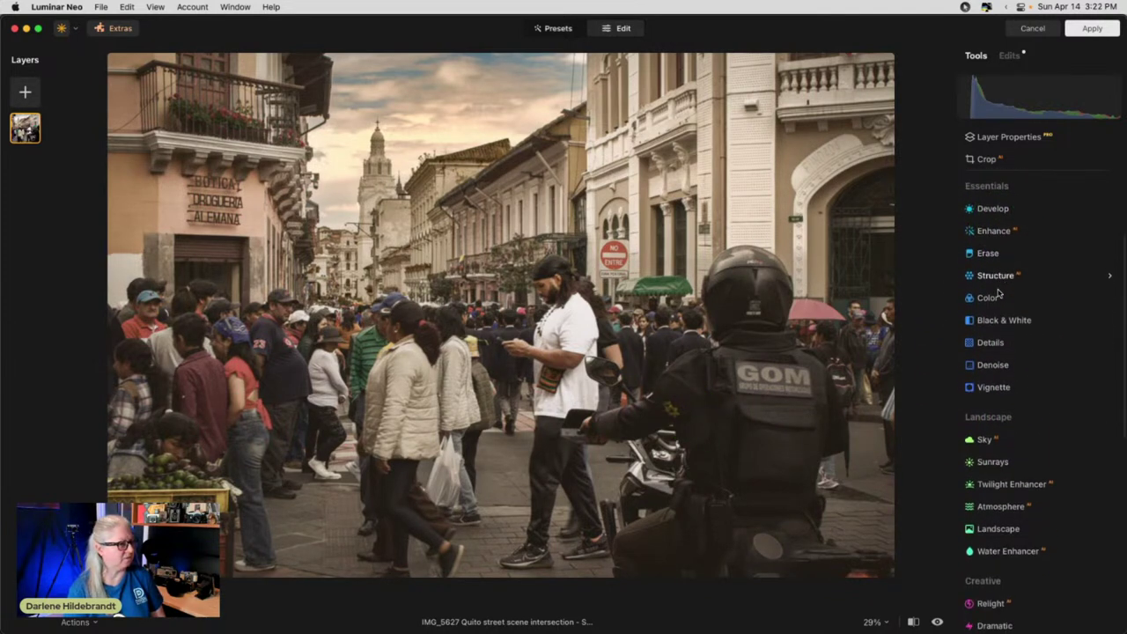
scroll(998, 293, "up", 10)
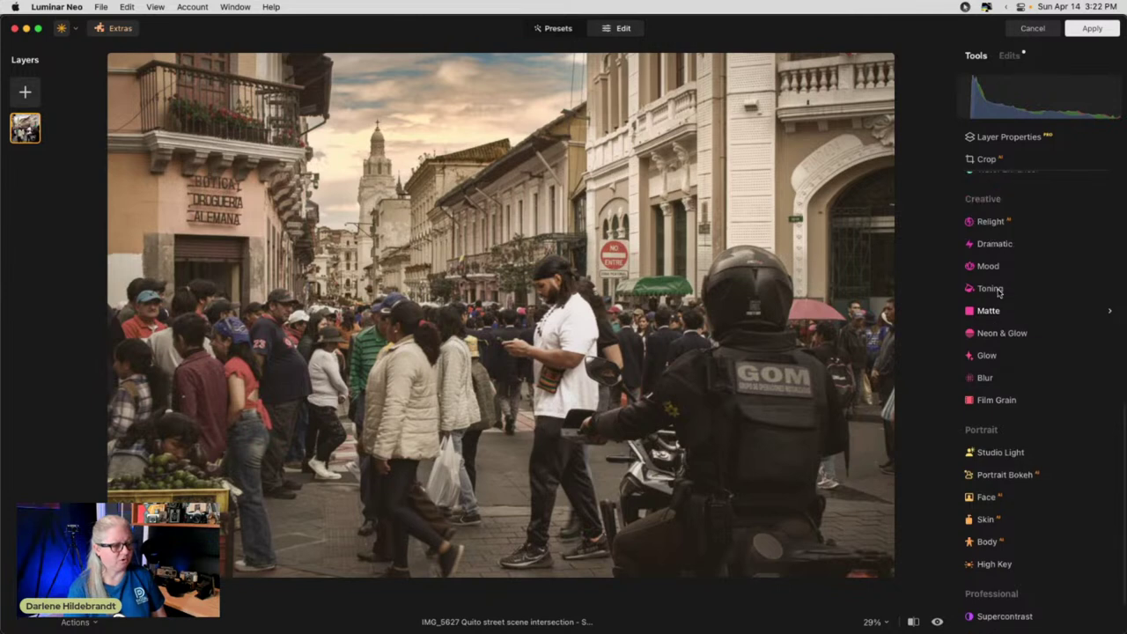
left_click(991, 305)
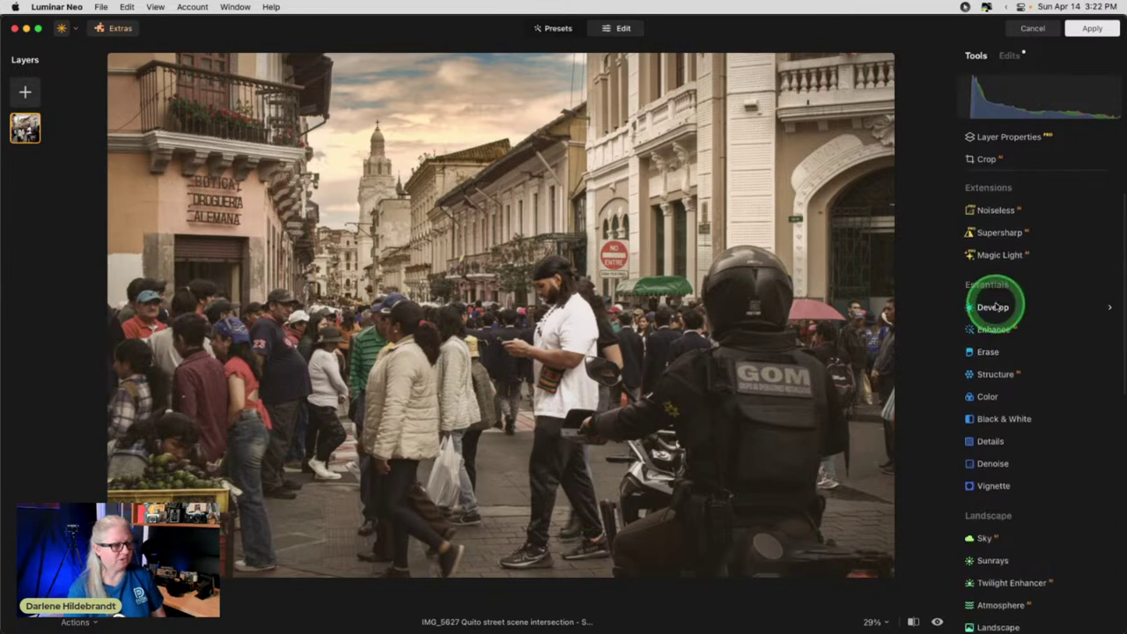
left_click_drag(1039, 374, 1042, 375)
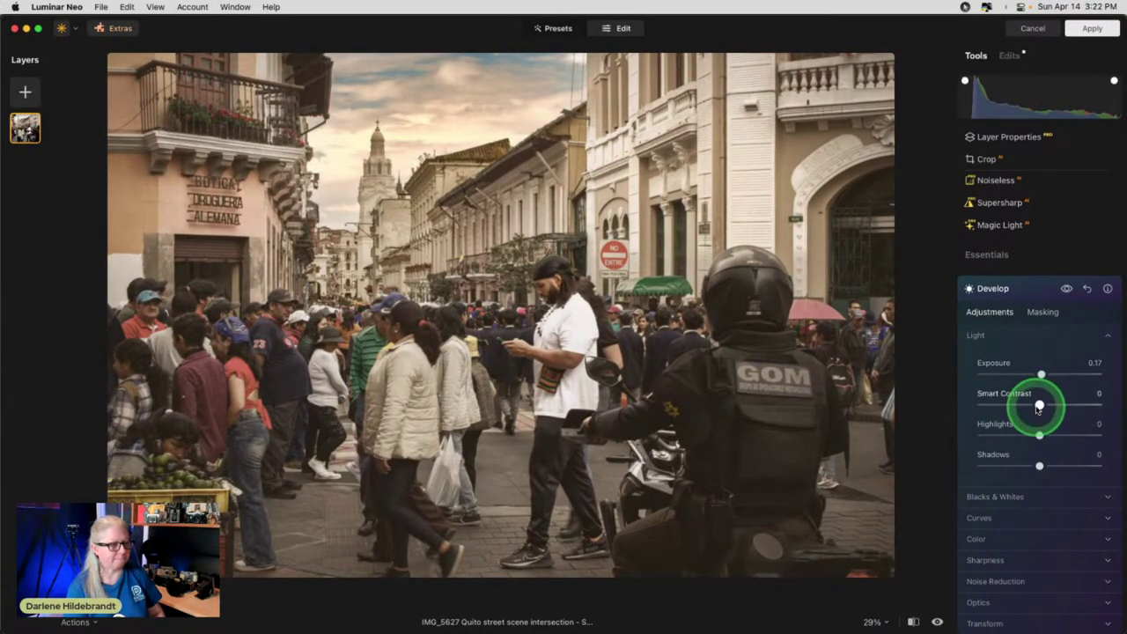
left_click(1039, 435)
left_click_drag(1038, 435, 1013, 435)
left_click_drag(1040, 374, 1043, 376)
left_click(1021, 288)
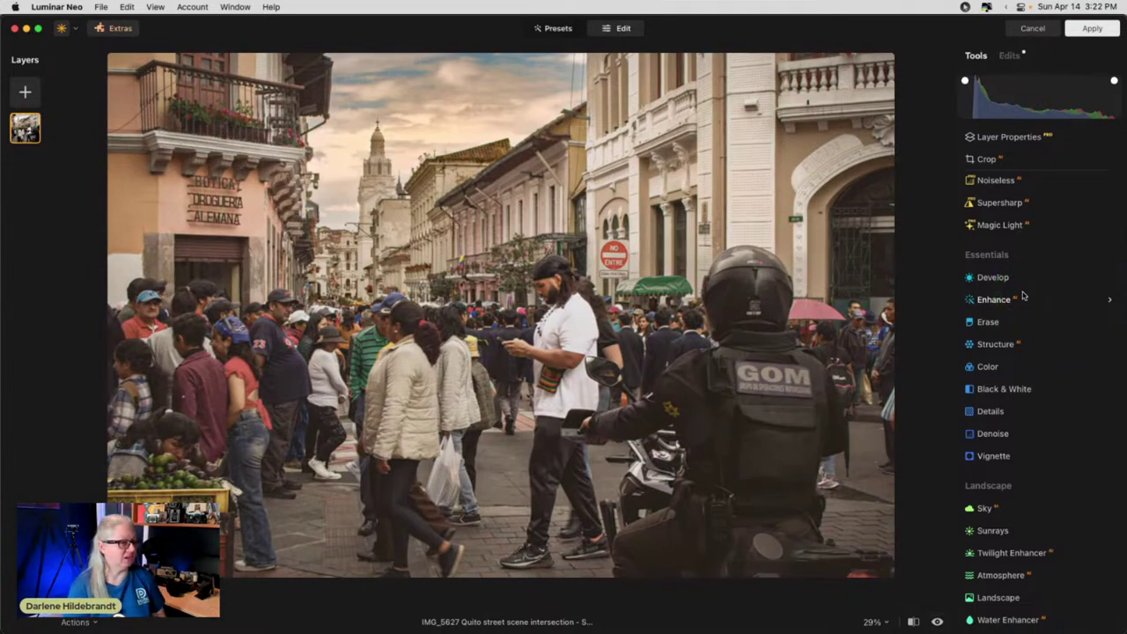
- Apply the edits, return to Lightroom Classic, and display the original CR2 of the Quito intersection for comparison
left_click_drag(1023, 294, 1081, 29)
left_click(1081, 29)
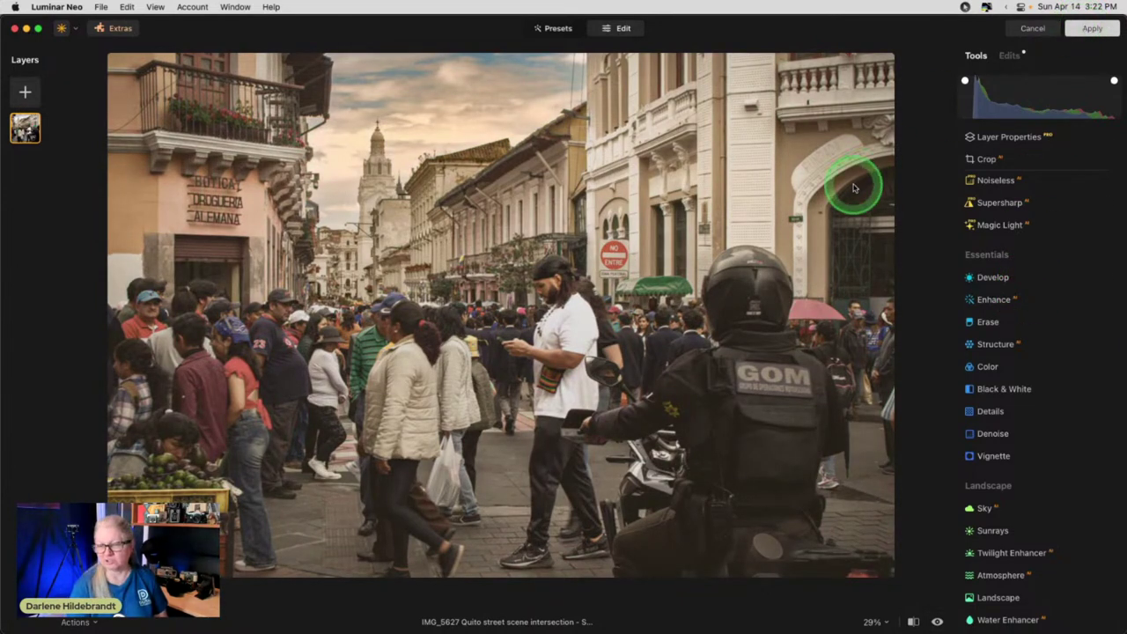
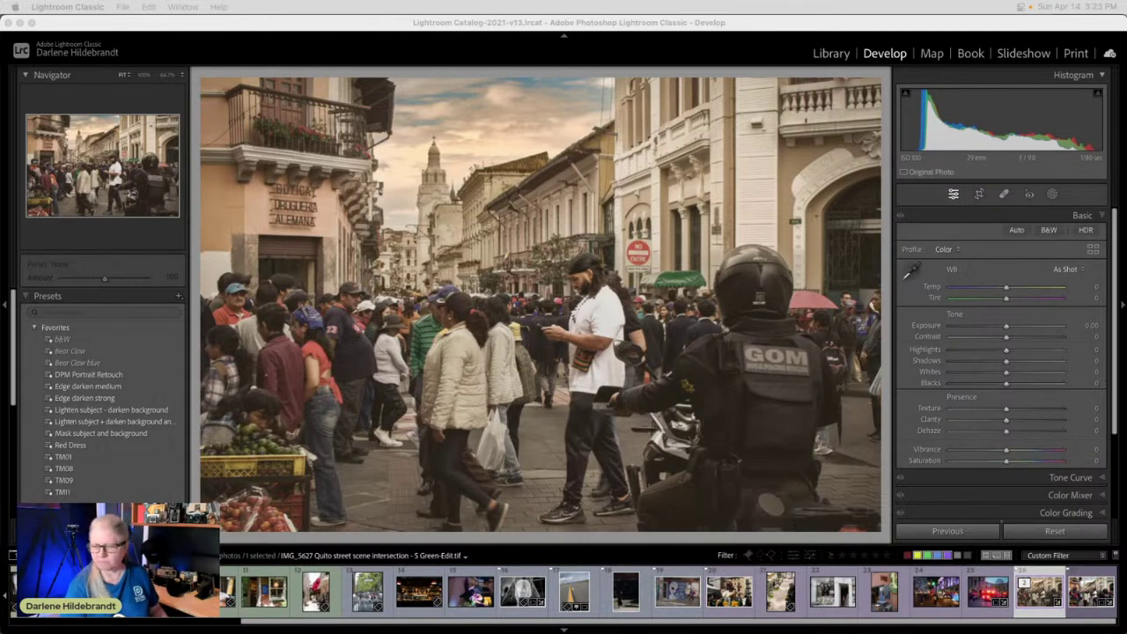
left_click(663, 59)
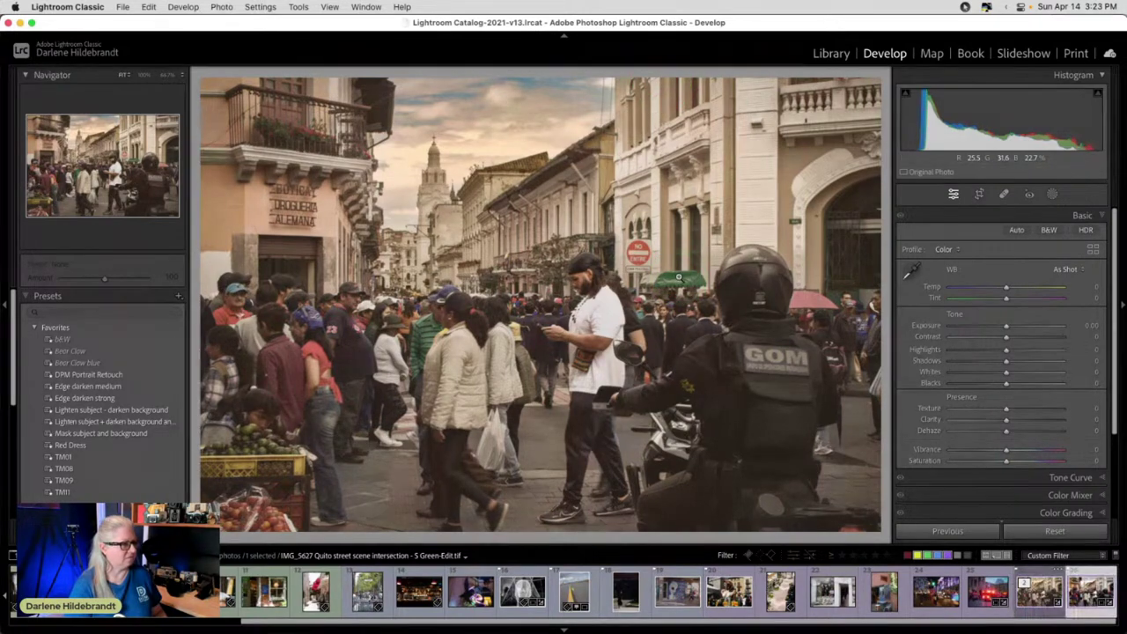
key("Left")
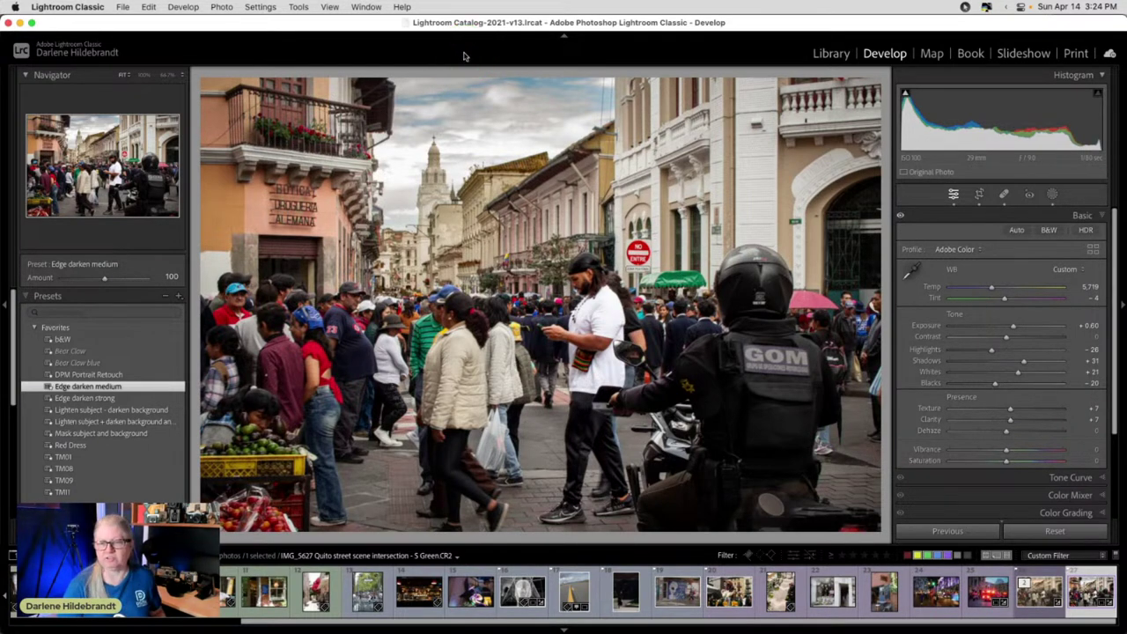
- Browse the submitted photos in the Library grid and view the Métropolitain entrance photo enlarged
key("g")
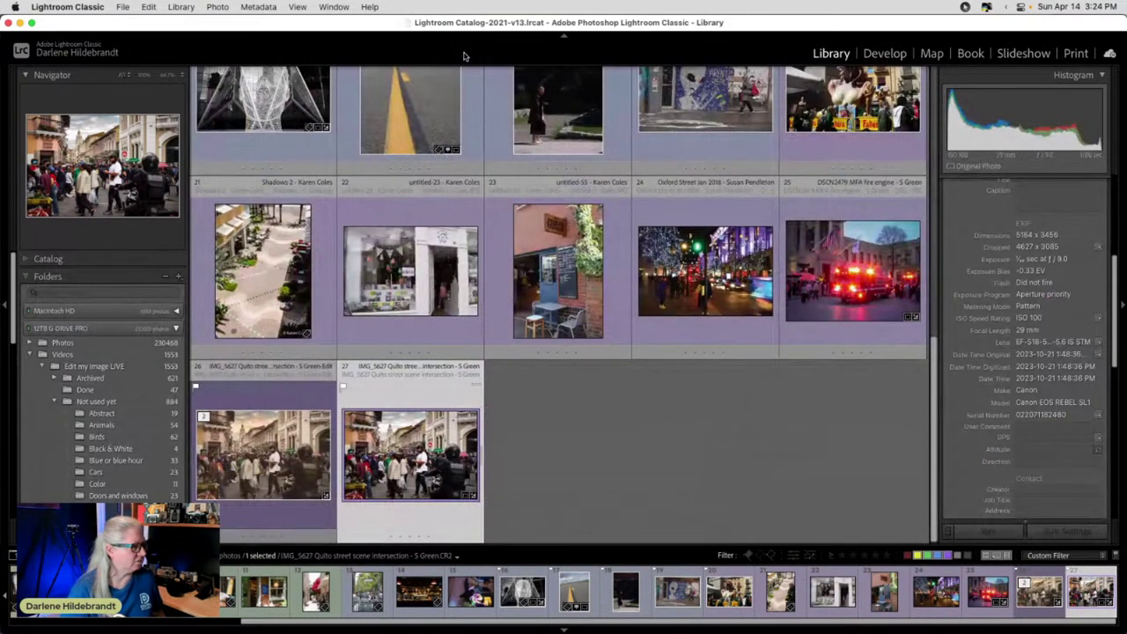
scroll(679, 322, "up", 5)
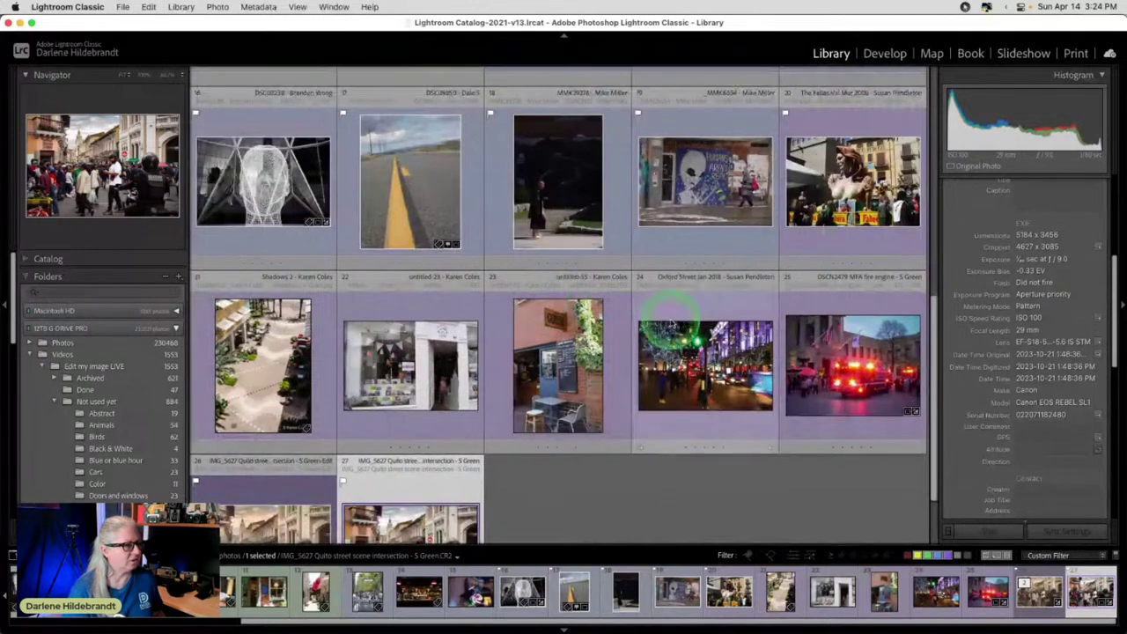
scroll(672, 322, "up", 2)
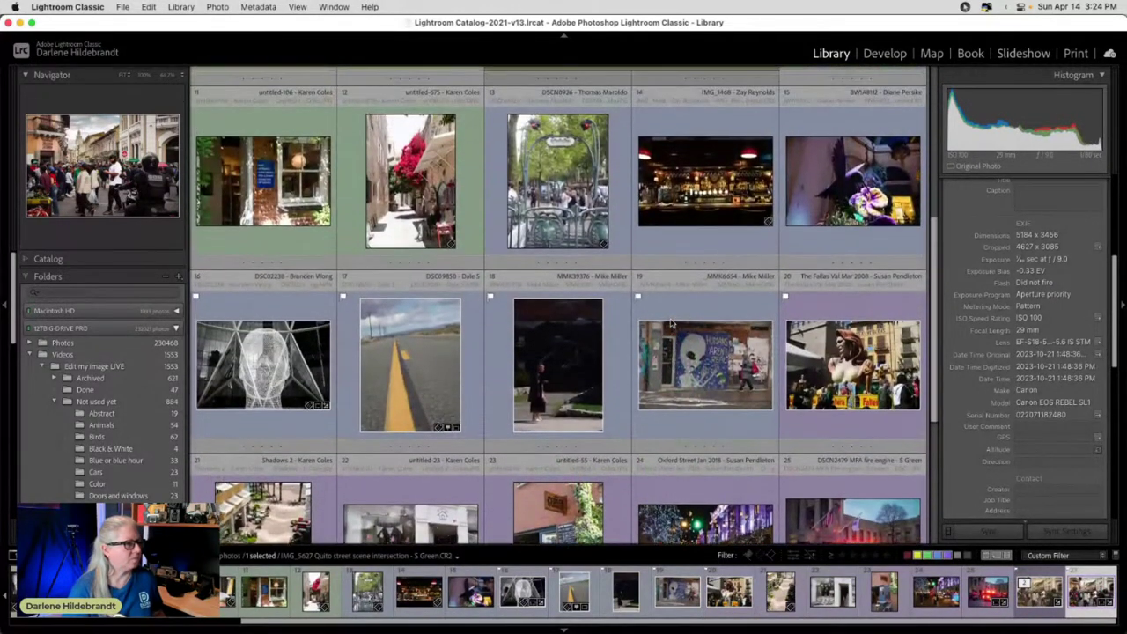
scroll(671, 323, "down", 2)
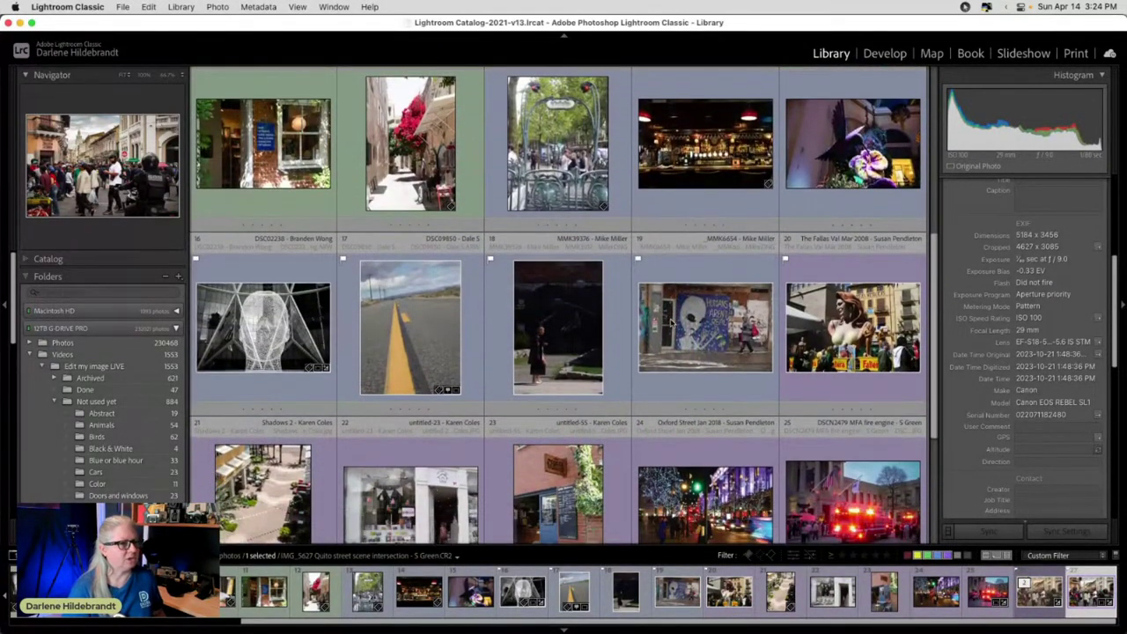
scroll(671, 323, "down", 1)
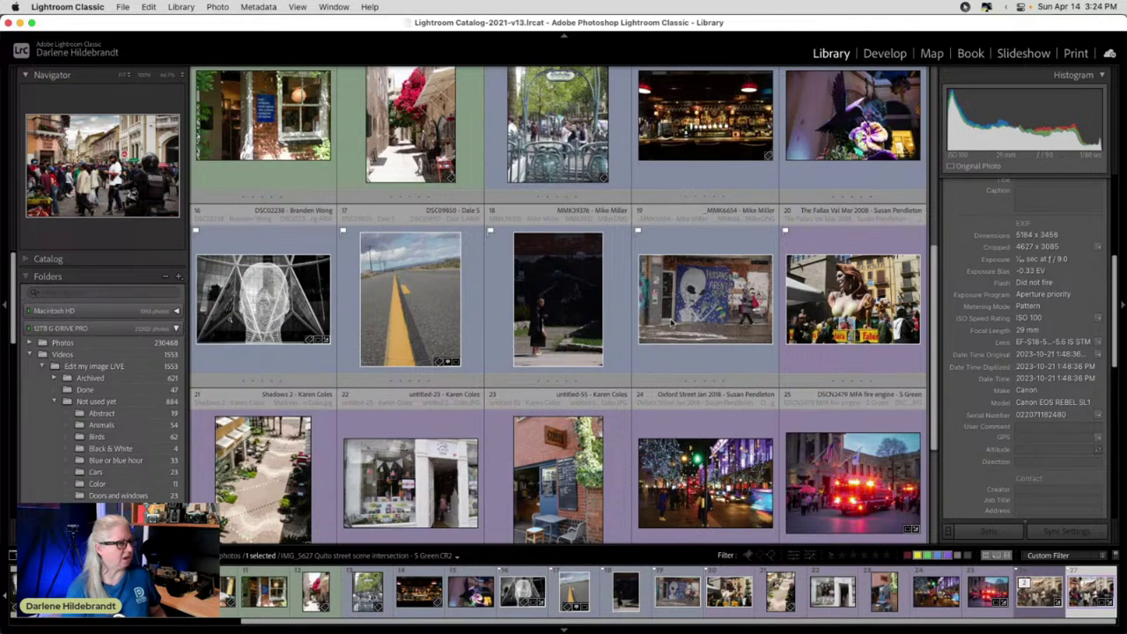
left_click(671, 323)
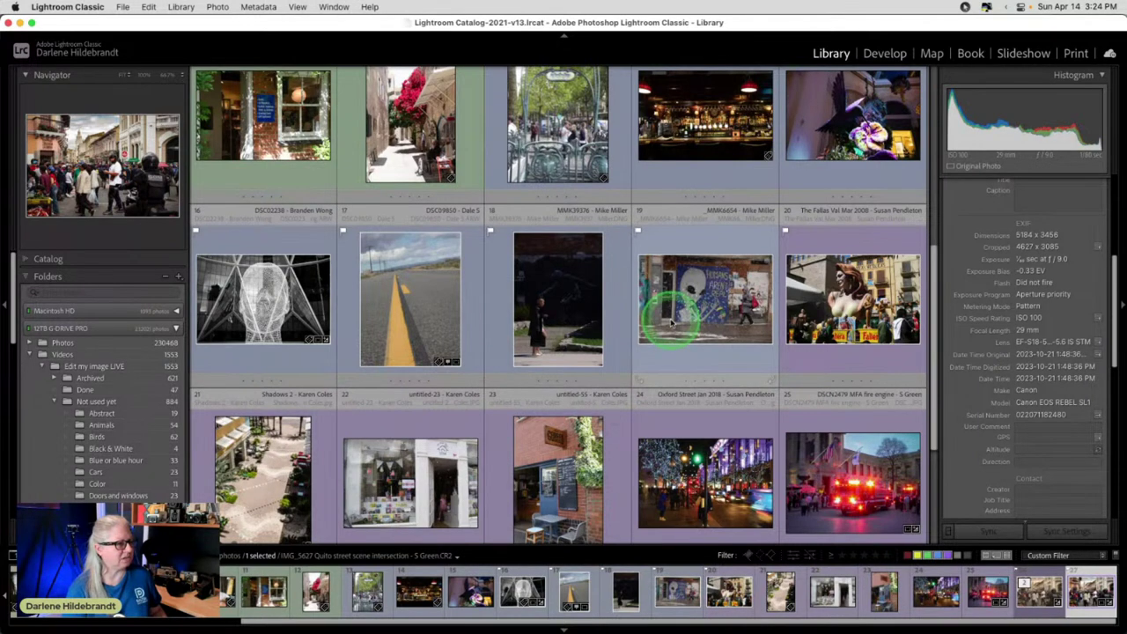
scroll(671, 323, "up", 4)
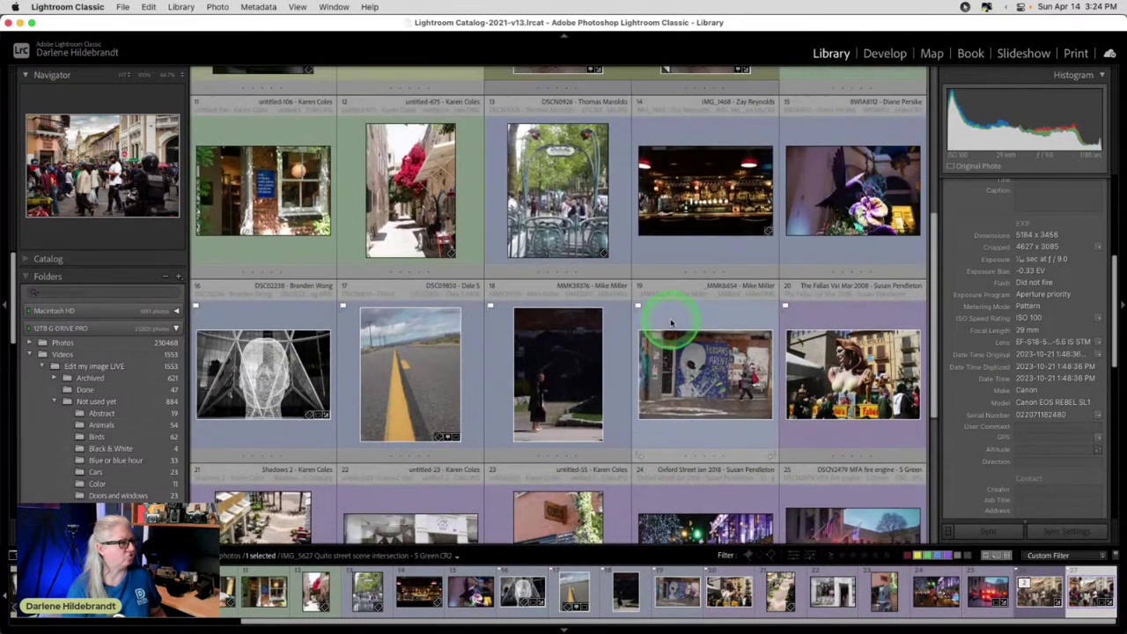
left_click(601, 256)
double_click(526, 197)
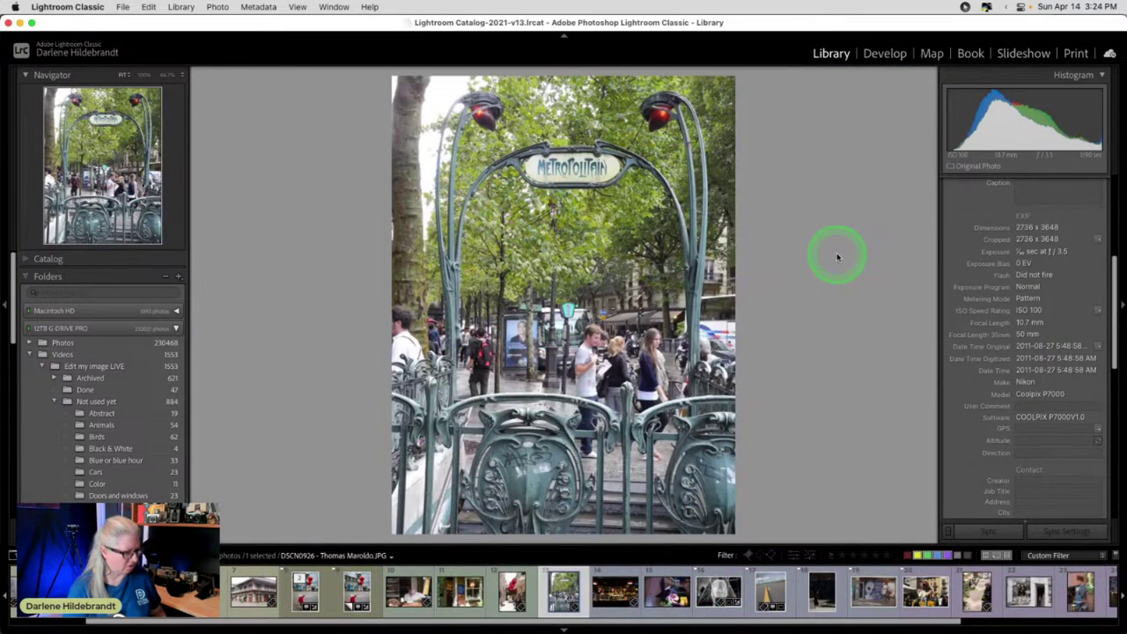
- Select the metro entrance, whiskey bar, dark street pedestrian and alien mural photos, and show them in Survey view with all panels hidden
key("g")
left_click(676, 196, "super")
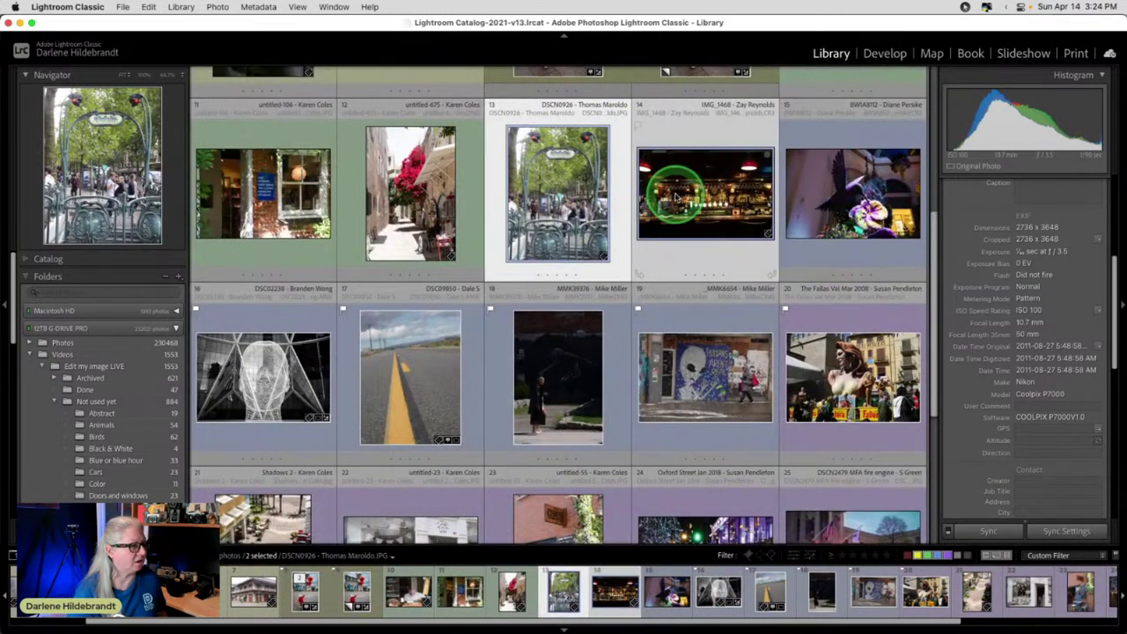
left_click(571, 359, "super")
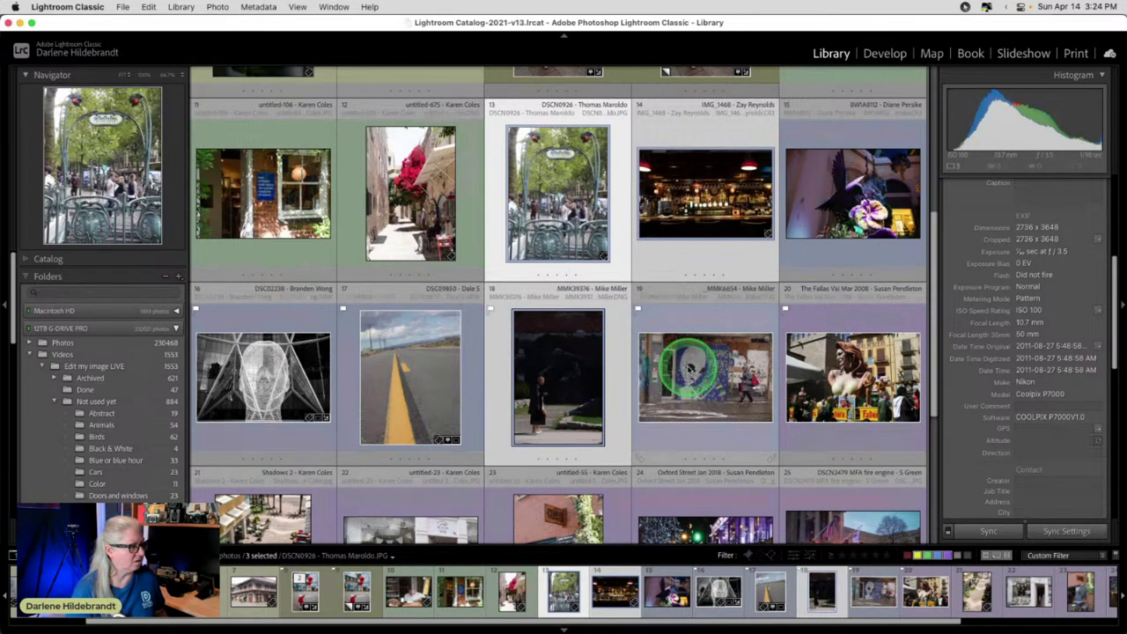
left_click(689, 368, "super")
scroll(687, 370, "down", 3)
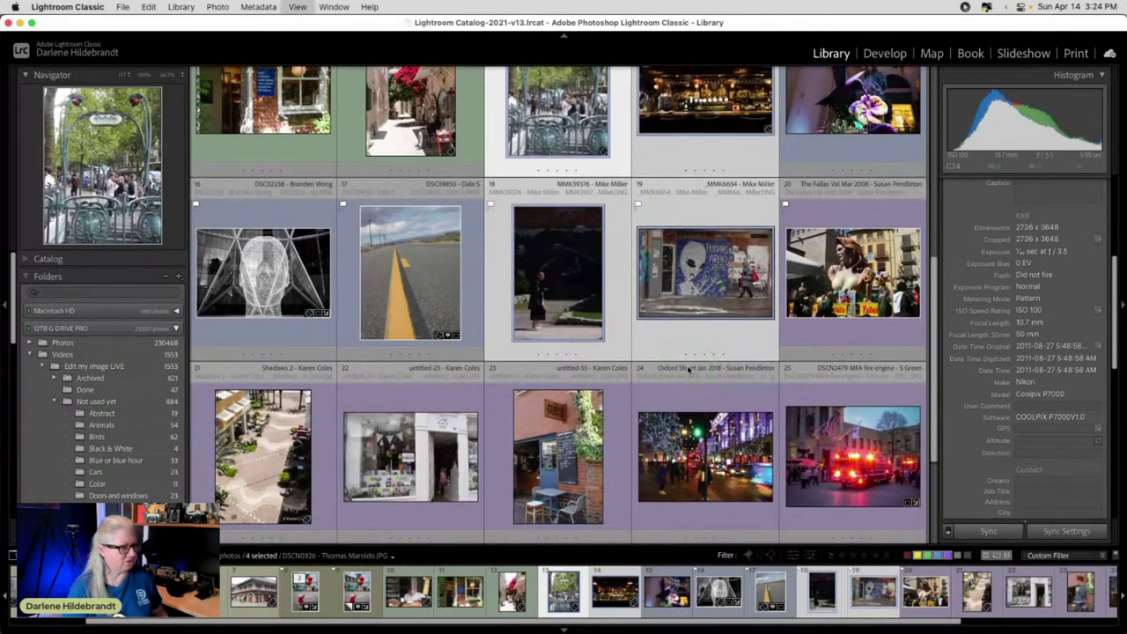
key("n")
key("shift+Tab")
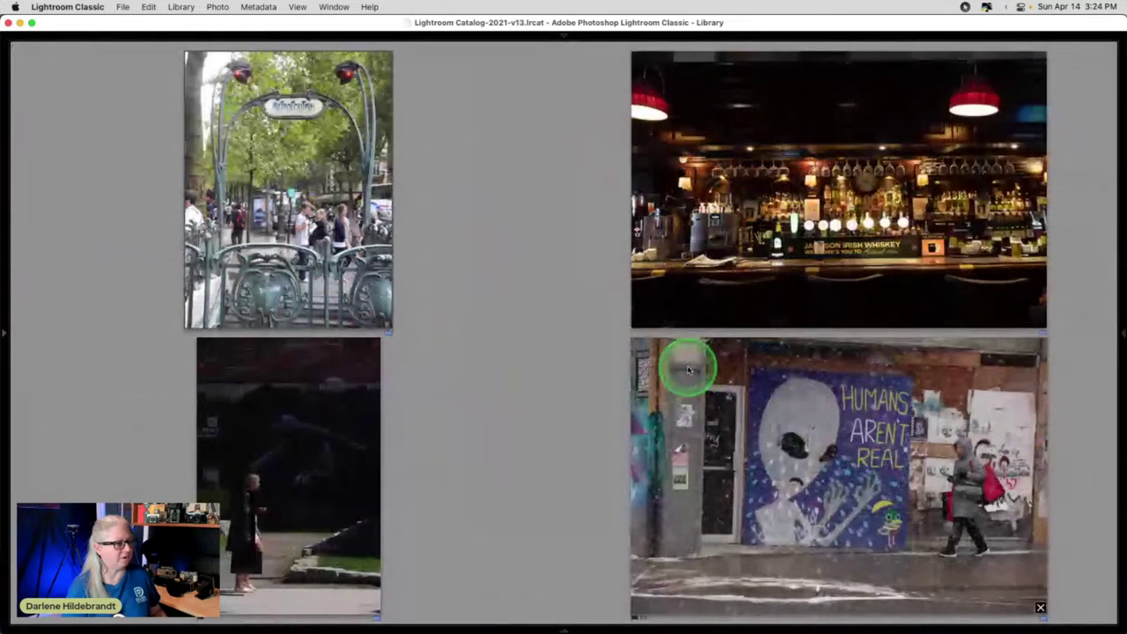